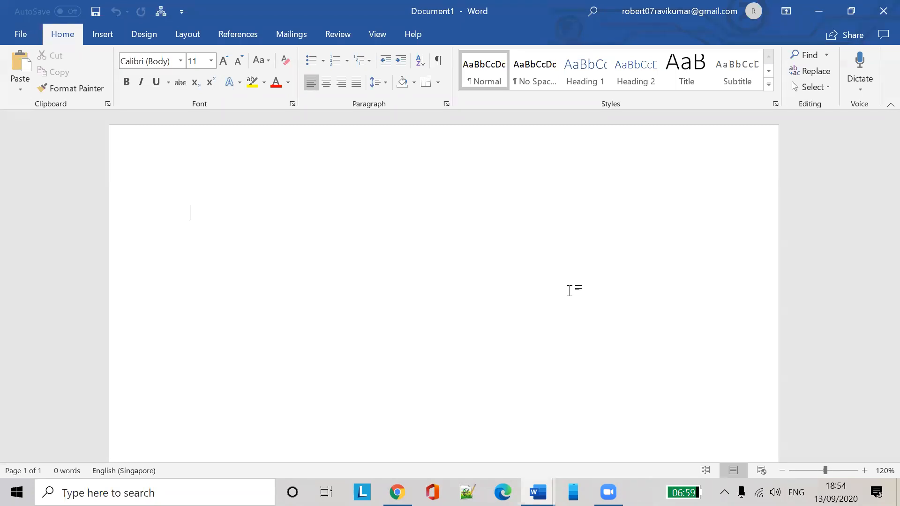
Look over the Insert Chart options, then cancel without inserting a chart
{"action": "left_click", "coordinate": [108, 34]}
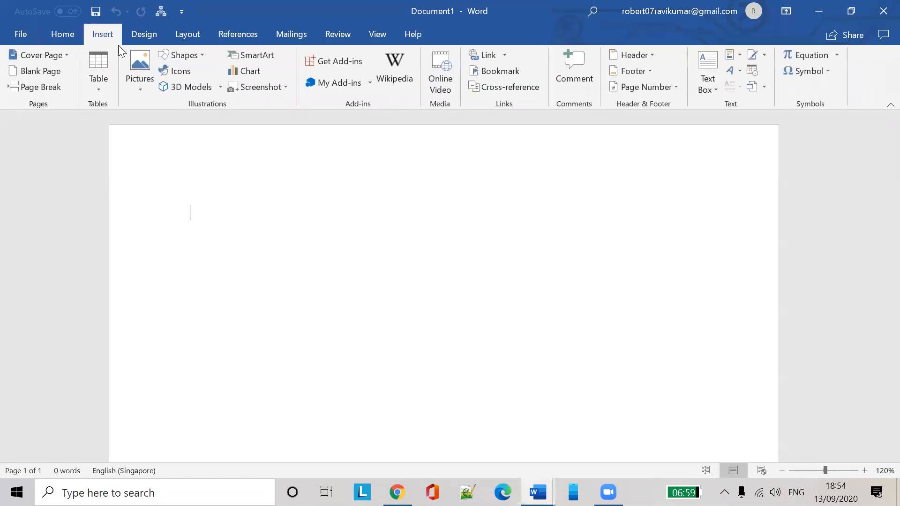
{"action": "left_click", "coordinate": [243, 71]}
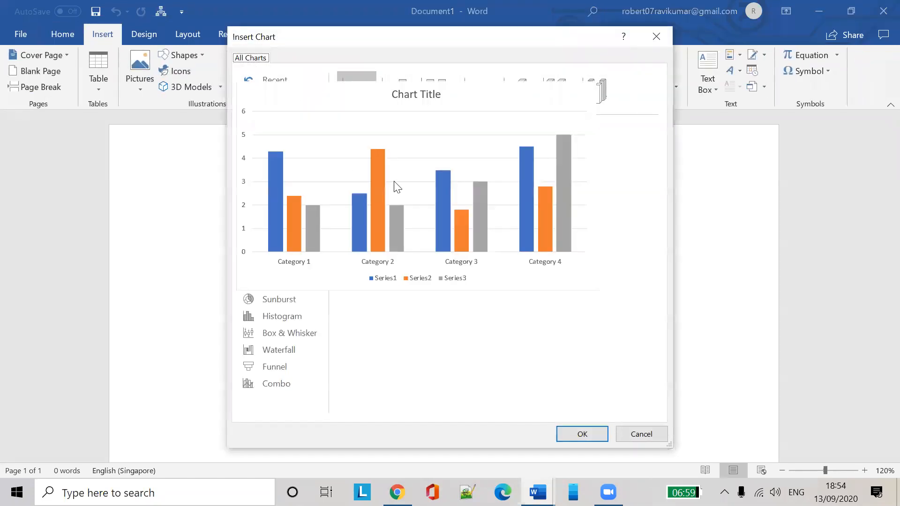
{"action": "mouse_move", "coordinate": [432, 204]}
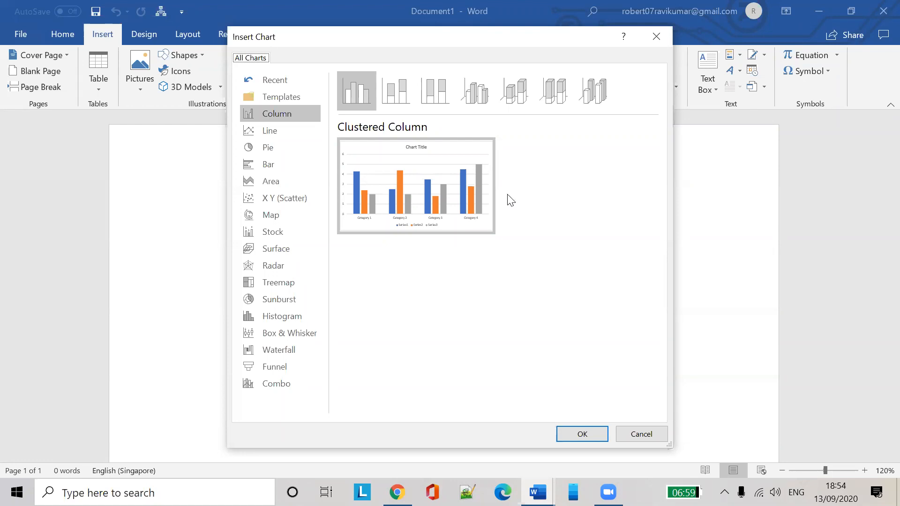
{"action": "mouse_move", "coordinate": [484, 183]}
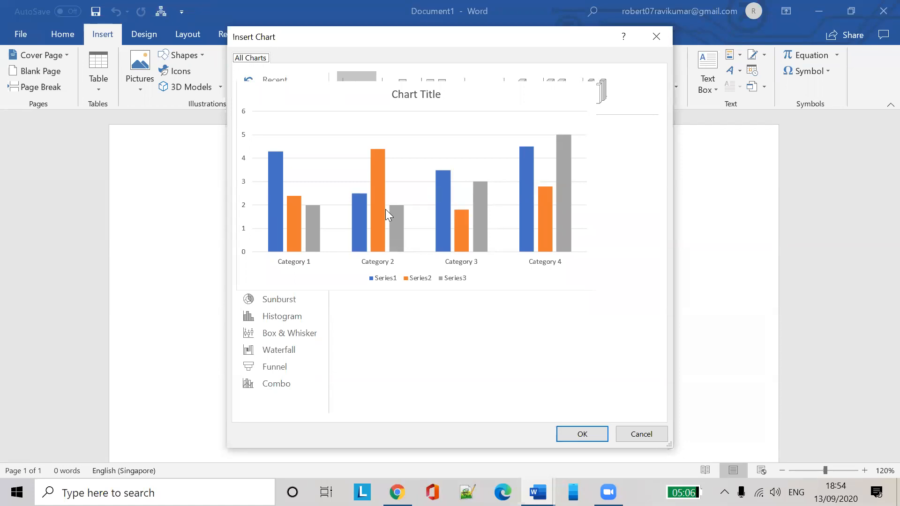
{"action": "left_click", "coordinate": [642, 436]}
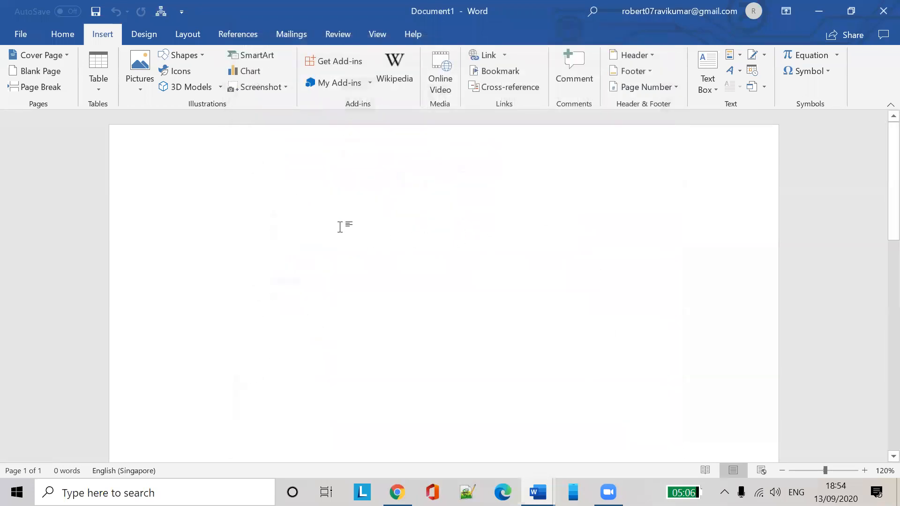
{"action": "left_click", "coordinate": [68, 38]}
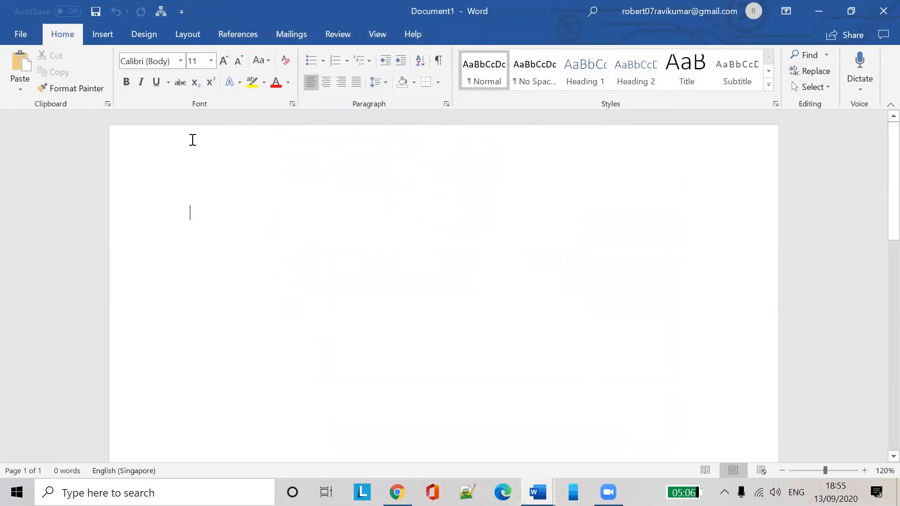
{"action": "left_click", "coordinate": [104, 38]}
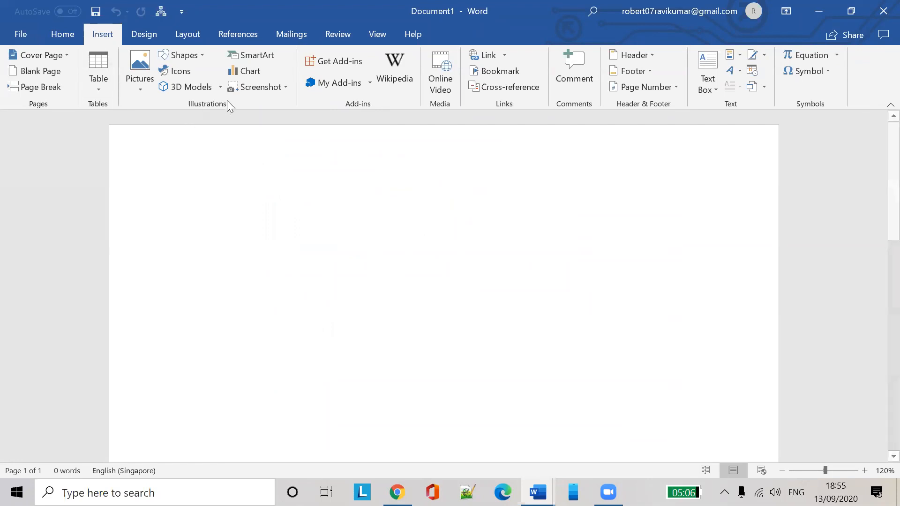
Reopen the chart types and preview the stacked, 100% stacked and 3-D column variants
{"action": "left_click", "coordinate": [254, 71]}
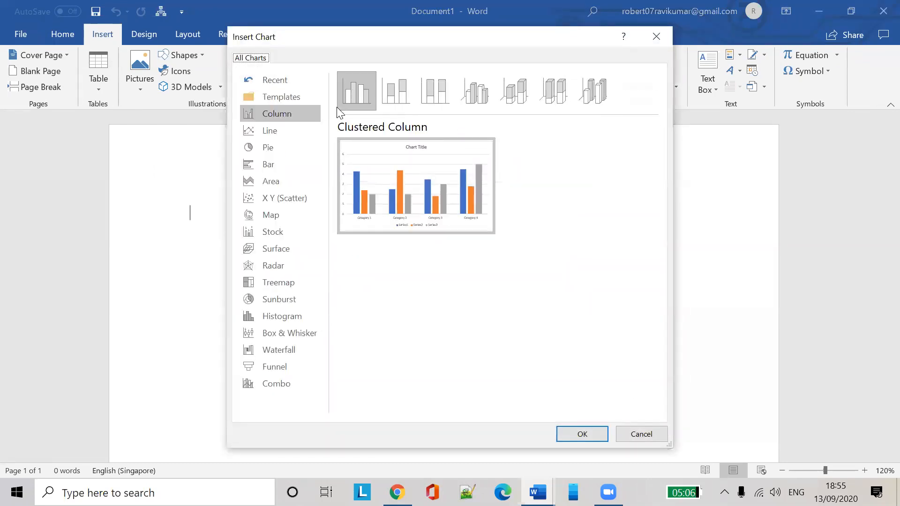
{"action": "mouse_move", "coordinate": [361, 150]}
{"action": "left_click", "coordinate": [401, 96]}
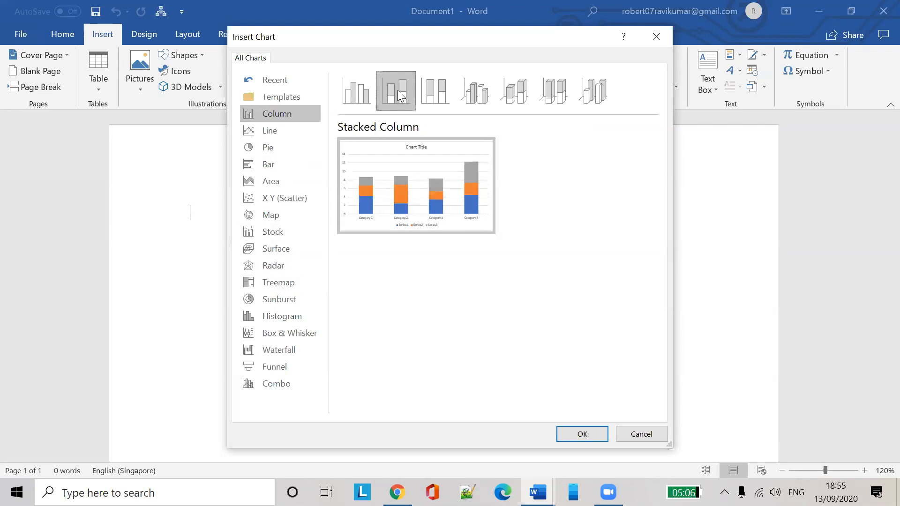
{"action": "left_click", "coordinate": [445, 91]}
{"action": "left_click", "coordinate": [483, 92]}
{"action": "left_click", "coordinate": [522, 91]}
{"action": "left_click", "coordinate": [561, 91]}
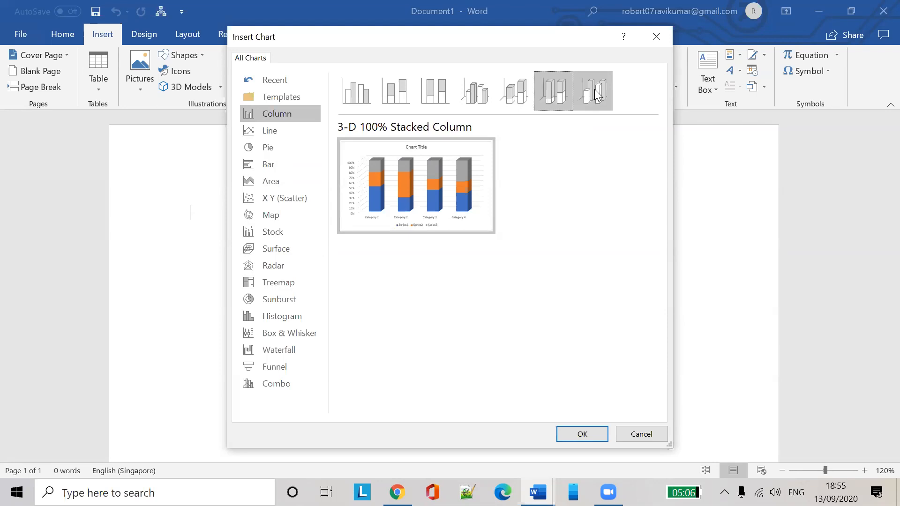
Glance at the Area and Map types, then choose Column > Clustered Column
{"action": "left_click", "coordinate": [271, 181]}
{"action": "left_click", "coordinate": [271, 215]}
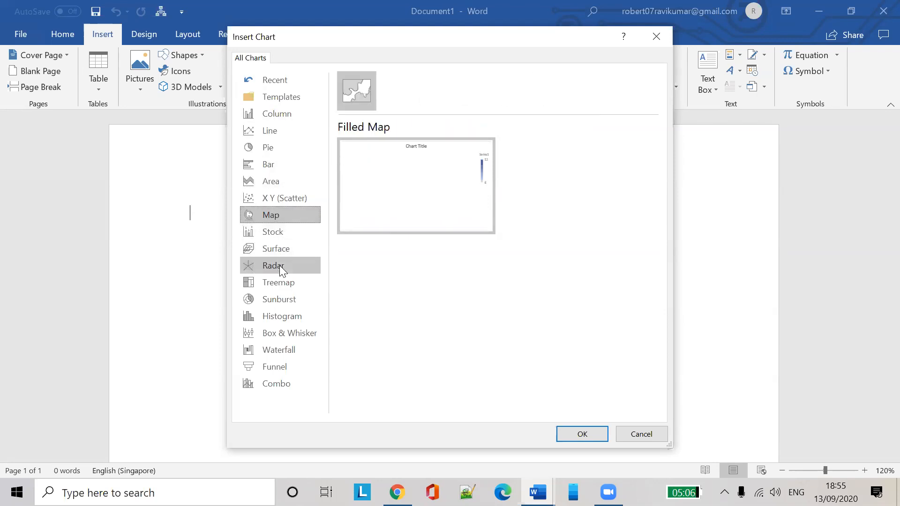
{"action": "left_click", "coordinate": [266, 115]}
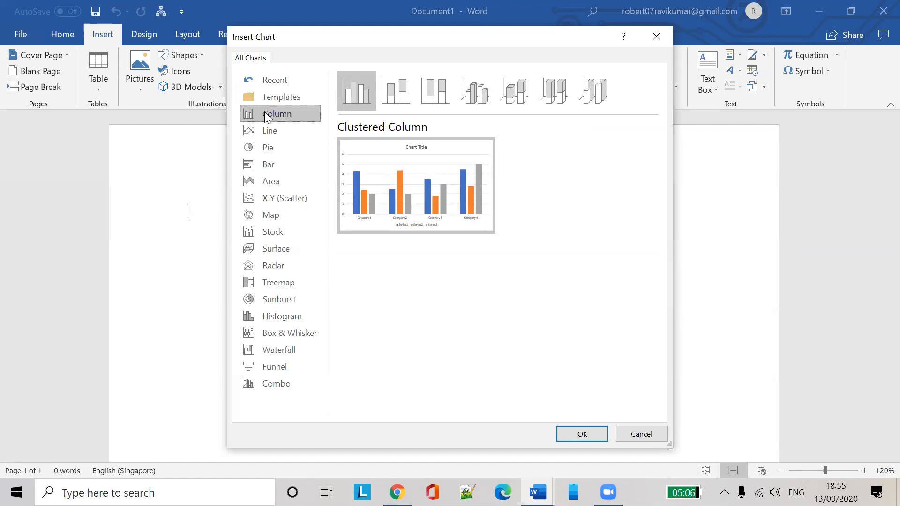
{"action": "mouse_move", "coordinate": [422, 165]}
{"action": "mouse_move", "coordinate": [492, 199]}
{"action": "mouse_move", "coordinate": [459, 186]}
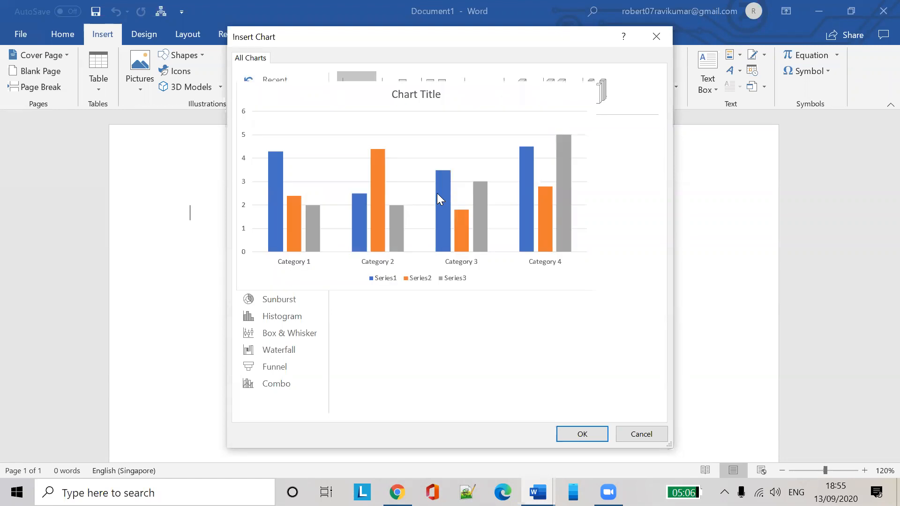
{"action": "left_click", "coordinate": [445, 199]}
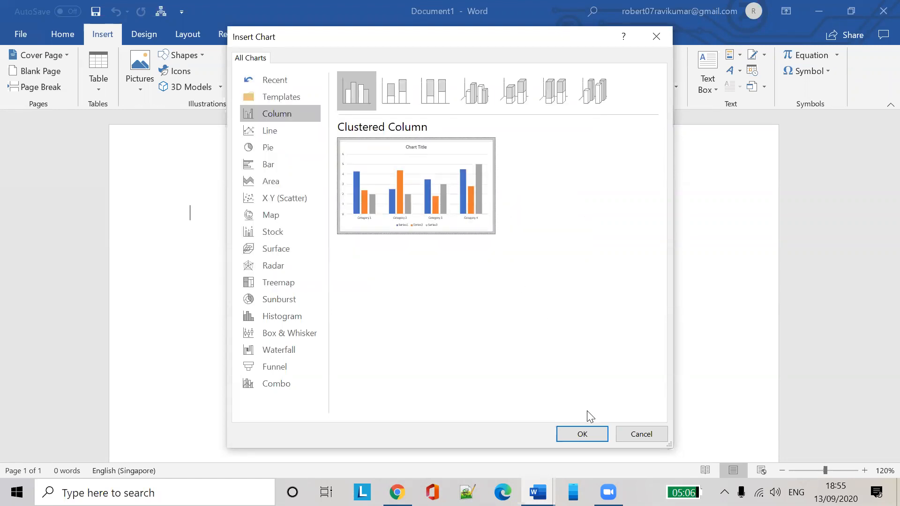
Insert the clustered column chart and enter 8 in cell B2 of its data sheet
{"action": "left_click", "coordinate": [582, 433]}
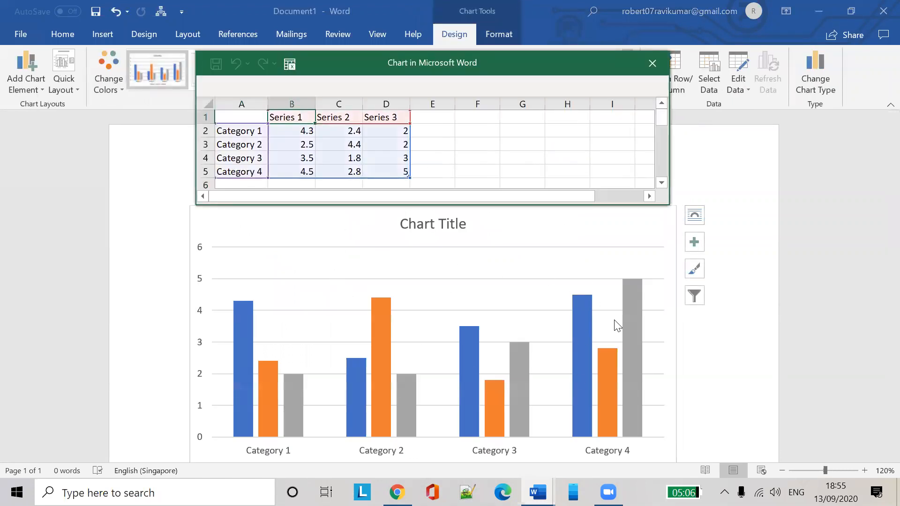
{"action": "scroll", "coordinate": [631, 305], "scroll_direction": "down", "scroll_amount": 1}
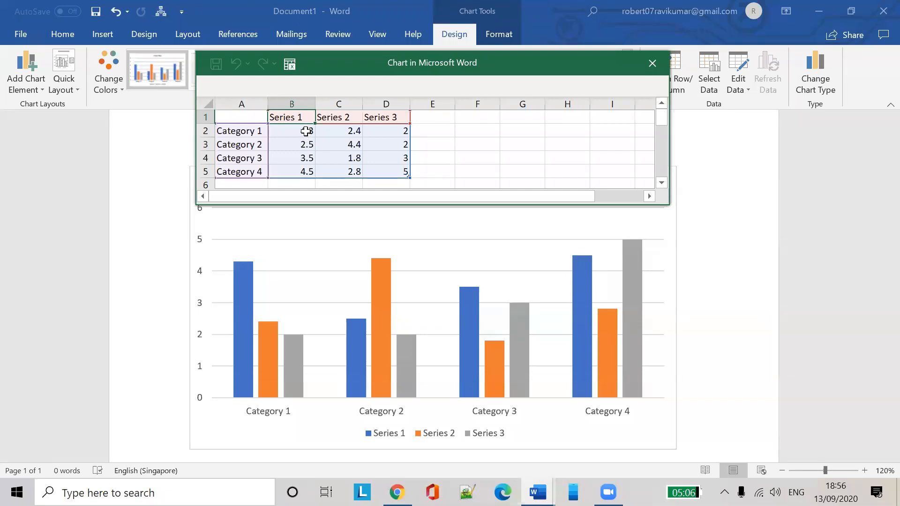
{"action": "left_click", "coordinate": [305, 131]}
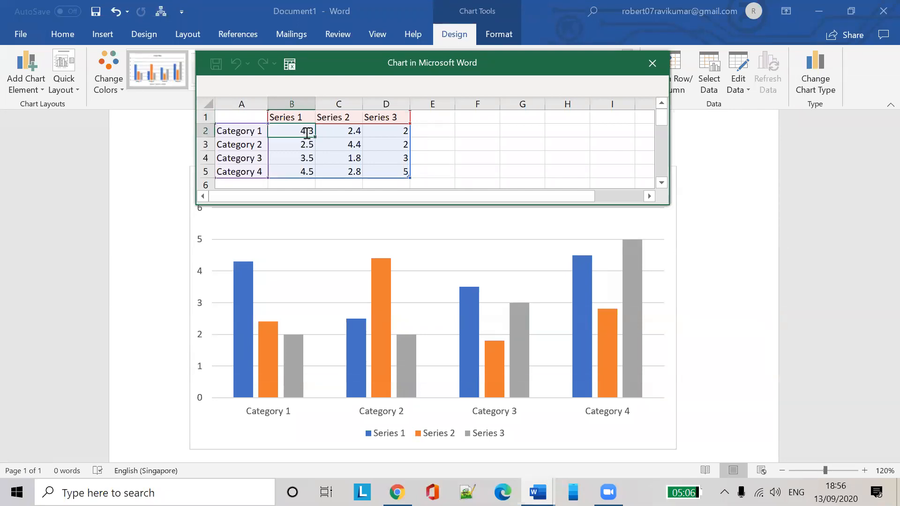
{"action": "type", "text": "8"}
{"action": "key", "text": "Return"}
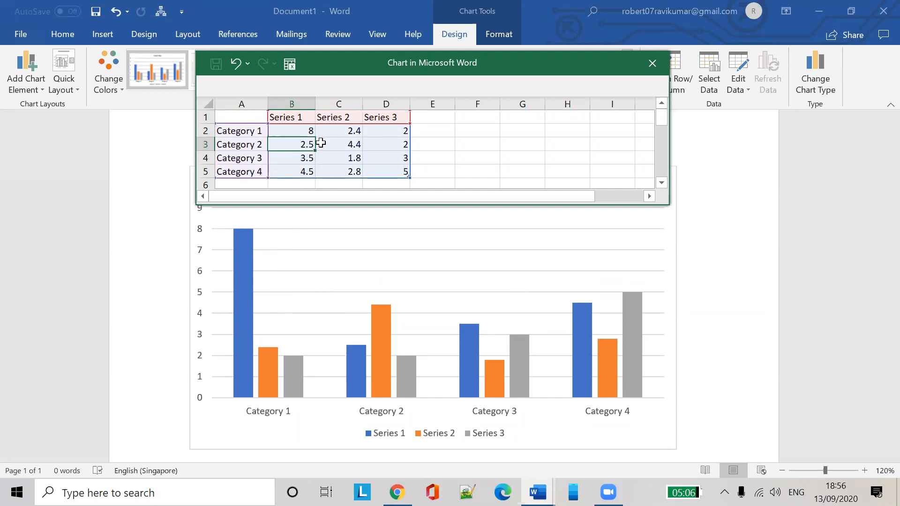
Rename the categories in A2:A5 to Apple, Samsung, Huawei and Sony
{"action": "left_click", "coordinate": [244, 130]}
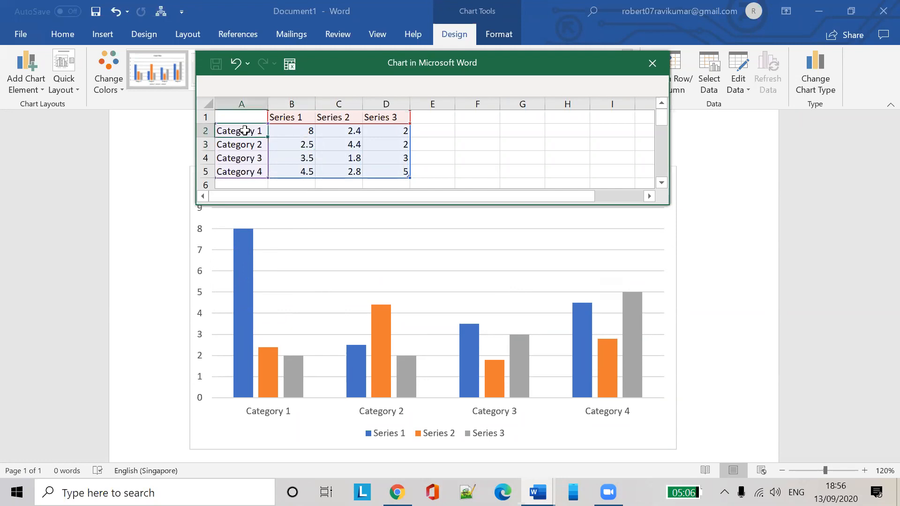
{"action": "type", "text": "Apple"}
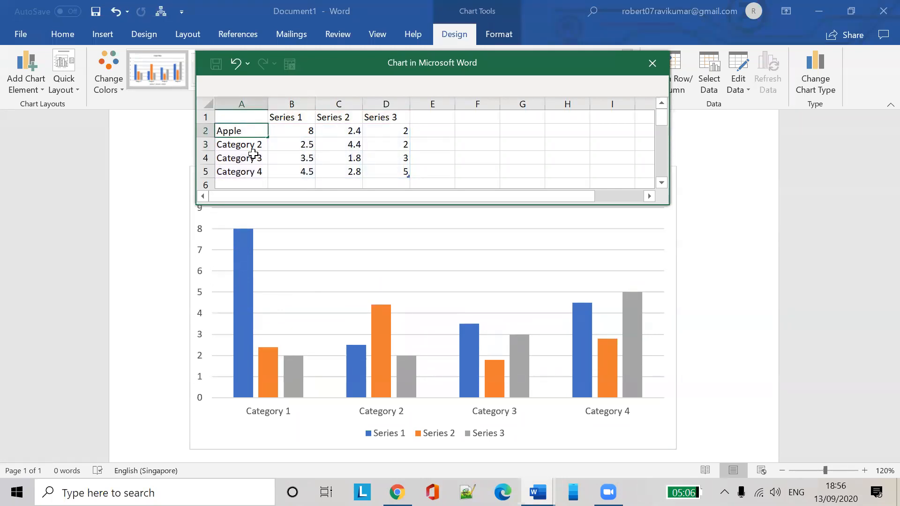
{"action": "left_click", "coordinate": [259, 144]}
{"action": "type", "text": "Sa"}
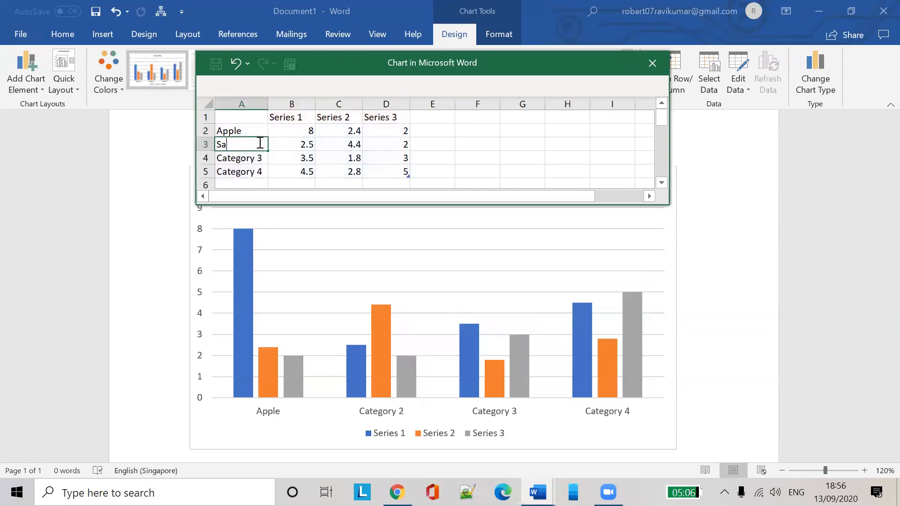
{"action": "type", "text": "msung"}
{"action": "left_click", "coordinate": [248, 171]}
{"action": "left_click", "coordinate": [252, 158]}
{"action": "type", "text": "Hua"}
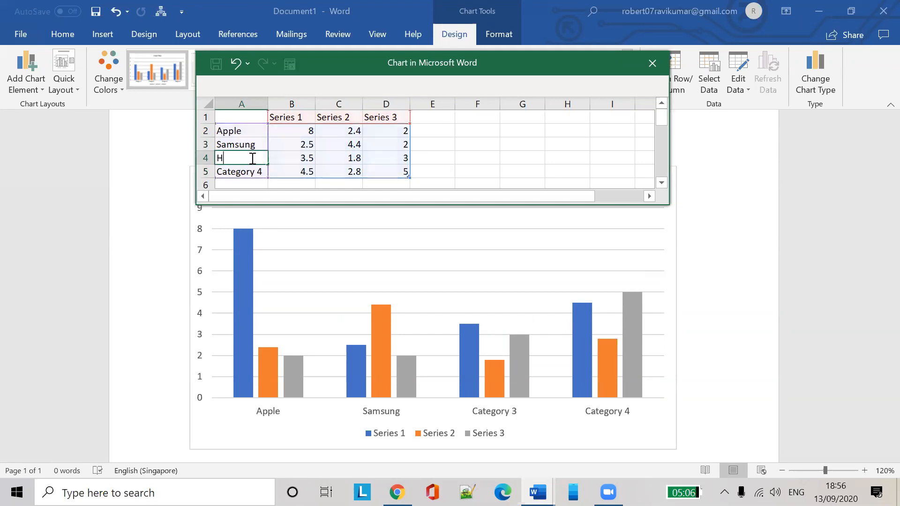
{"action": "left_click", "coordinate": [242, 172]}
{"action": "type", "text": "Si"}
{"action": "type", "text": "ony"}
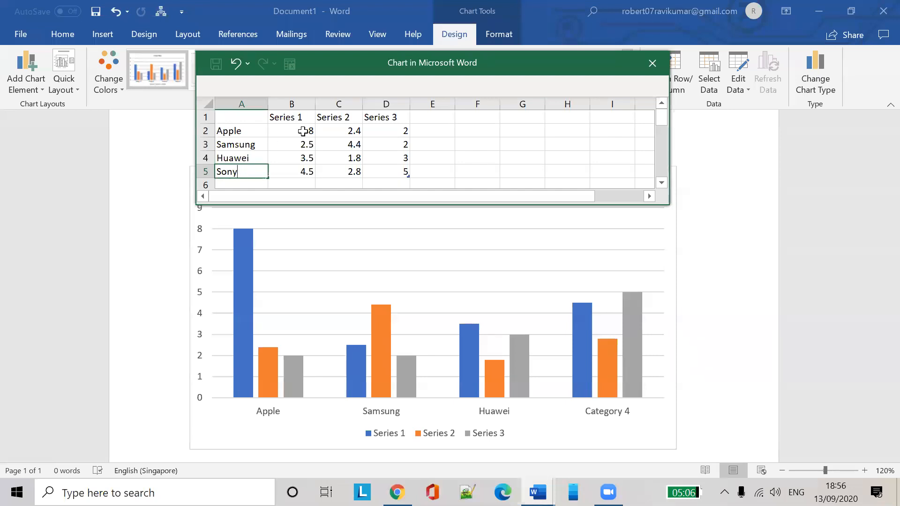
{"action": "left_click", "coordinate": [305, 136]}
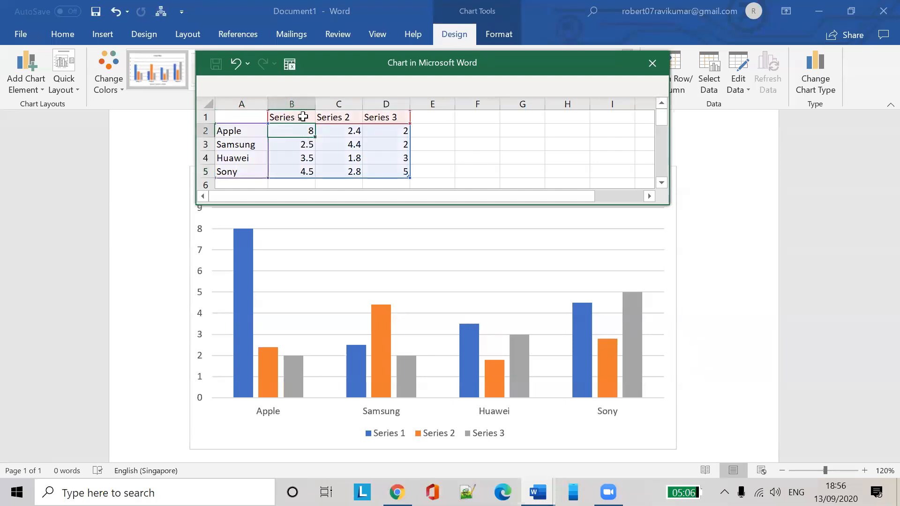
Rename the series headings in B1:D1 to June, July and August
{"action": "left_click", "coordinate": [304, 116]}
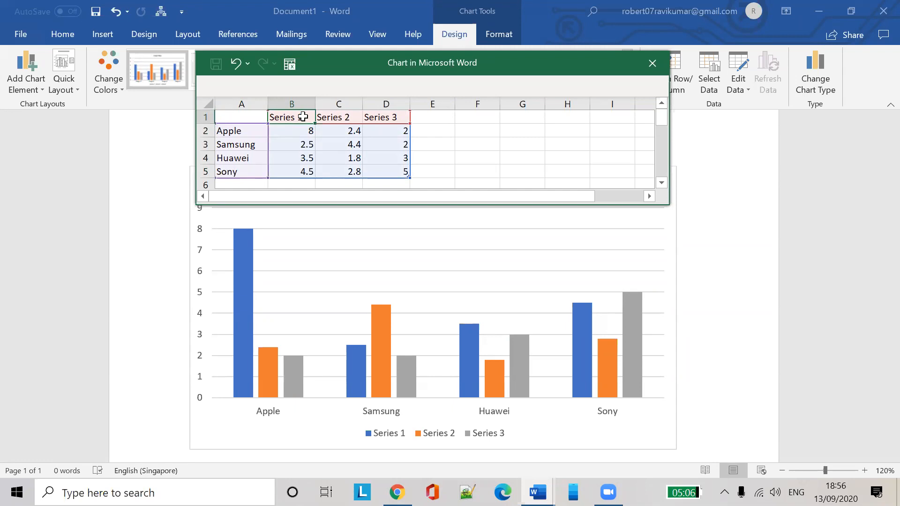
{"action": "type", "text": "June"}
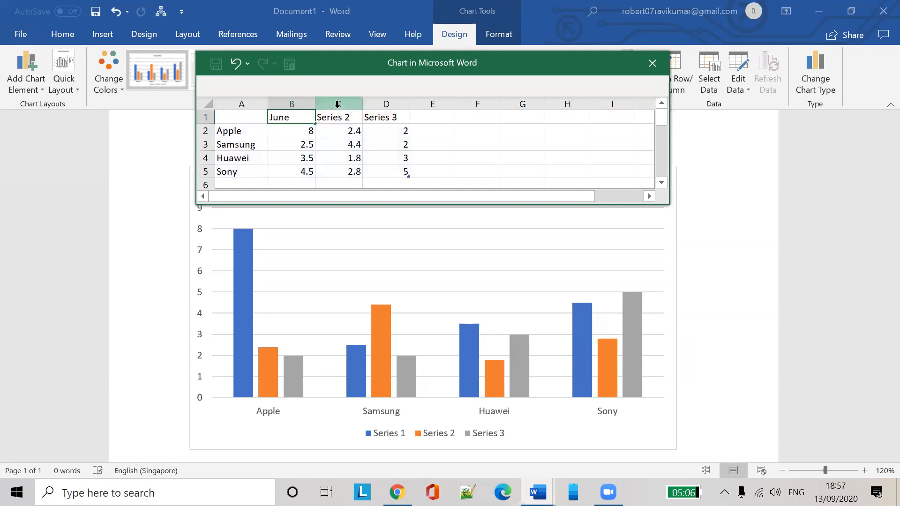
{"action": "left_click", "coordinate": [337, 119]}
{"action": "type", "text": "July"}
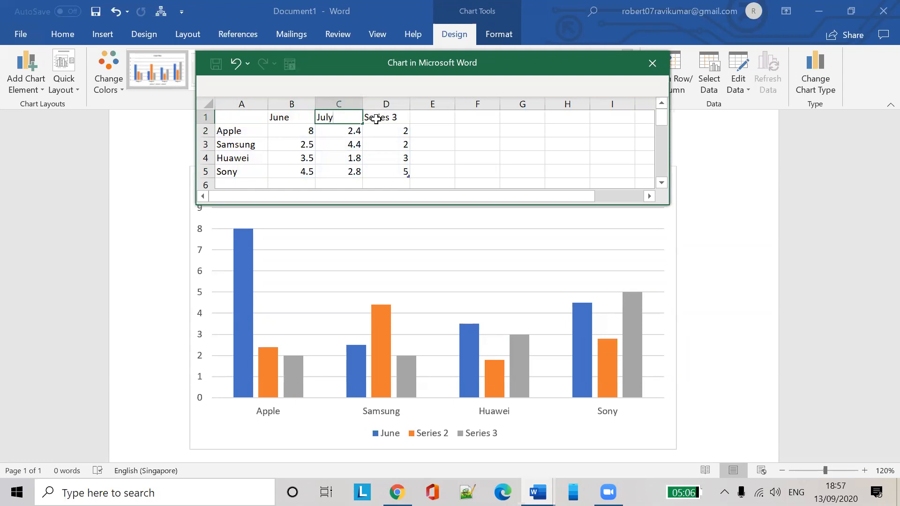
{"action": "left_click", "coordinate": [375, 118]}
{"action": "type", "text": "August"}
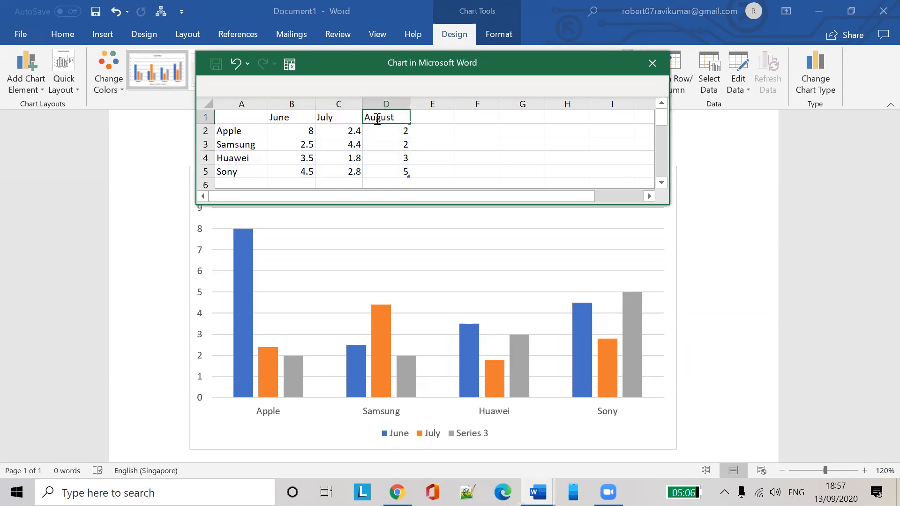
{"action": "left_click", "coordinate": [371, 173]}
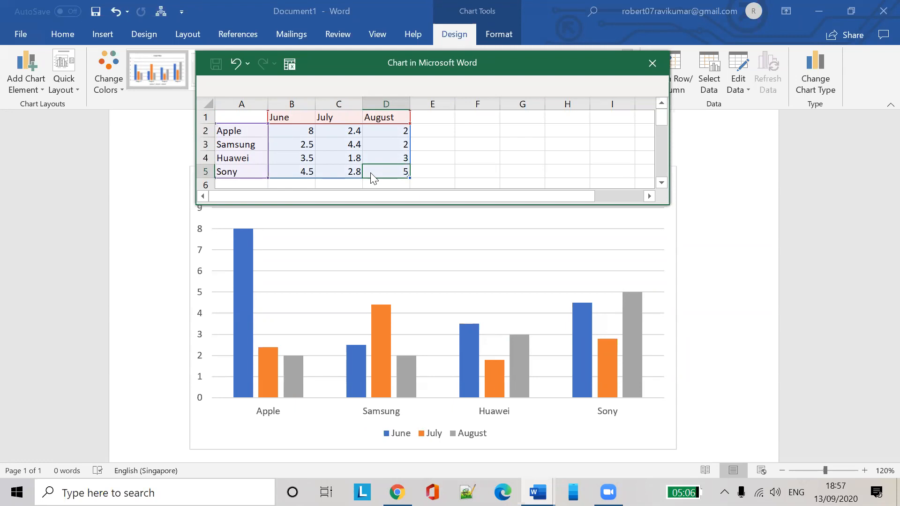
Enter June sales: Apple 18000, Samsung 200, Huawei 17000, Sony 15000
{"action": "left_click", "coordinate": [301, 134]}
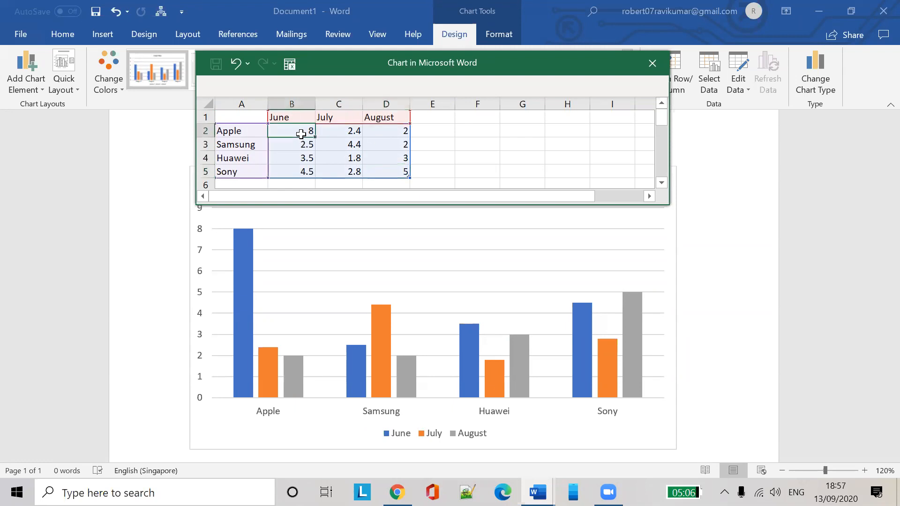
{"action": "type", "text": "1800"}
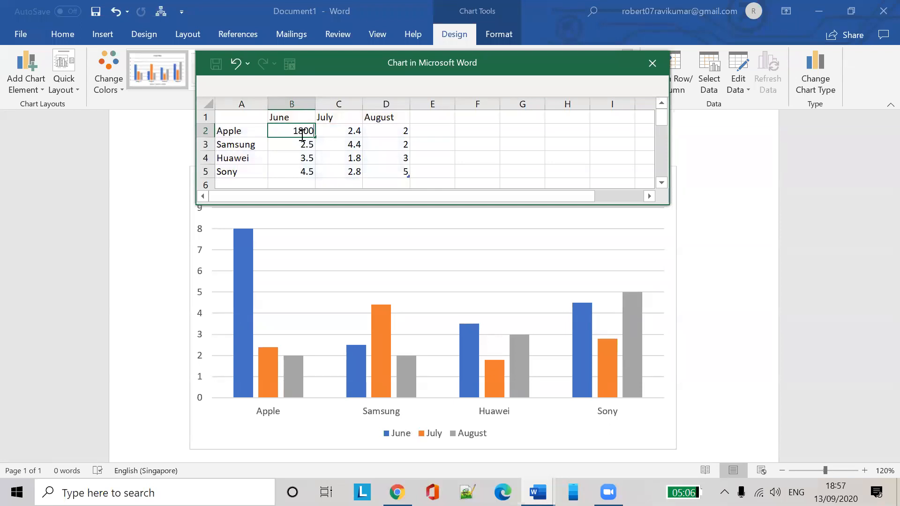
{"action": "type", "text": "0"}
{"action": "left_click", "coordinate": [302, 152]}
{"action": "left_click", "coordinate": [307, 141]}
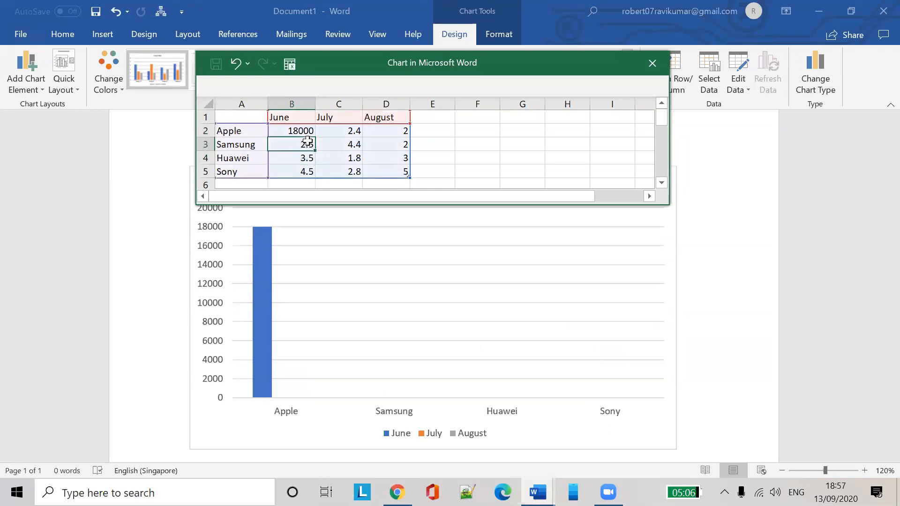
{"action": "type", "text": "20000"}
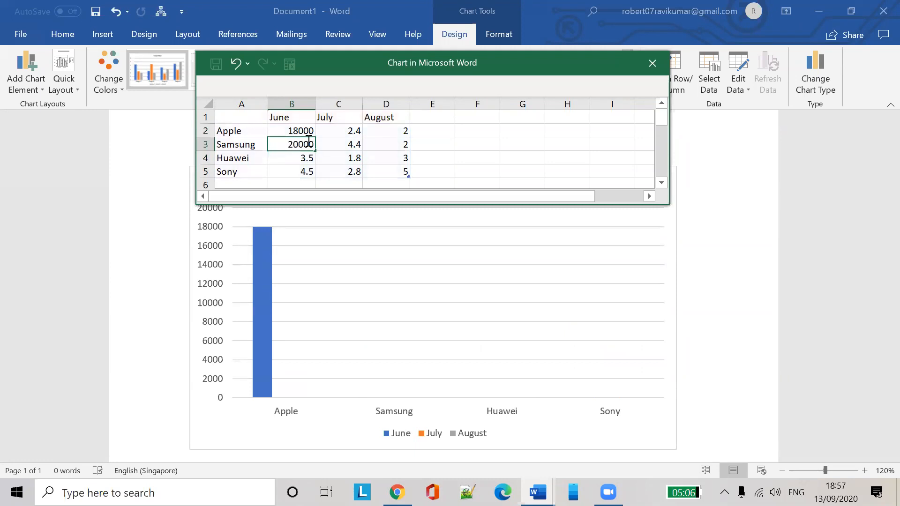
{"action": "left_click", "coordinate": [300, 161]}
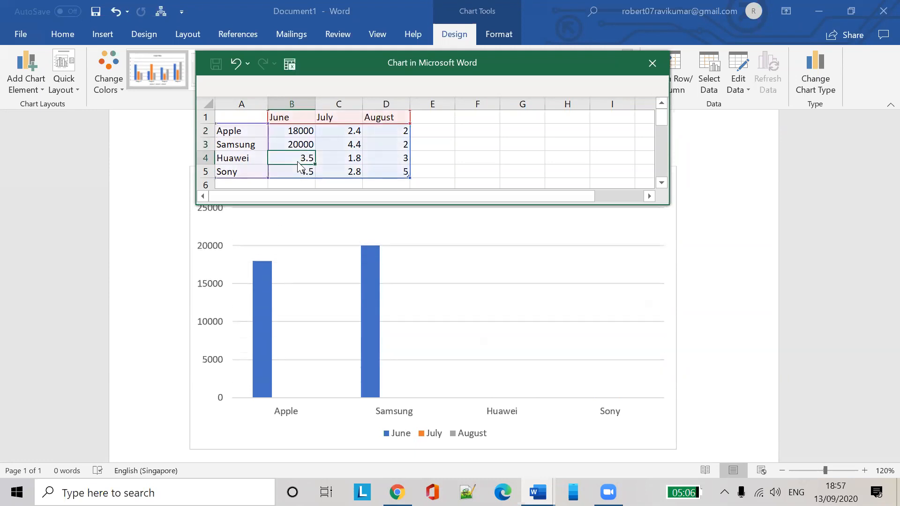
{"action": "type", "text": "17000"}
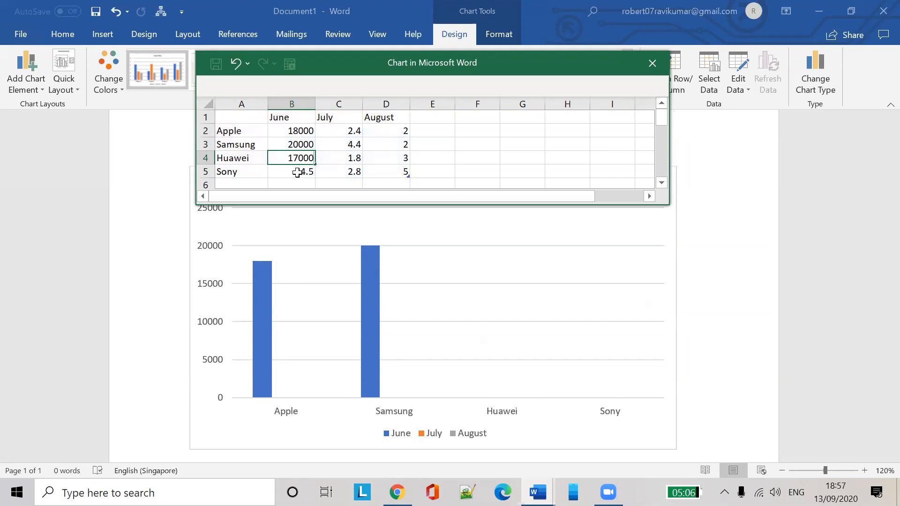
{"action": "left_click", "coordinate": [297, 173]}
{"action": "type", "text": "15000"}
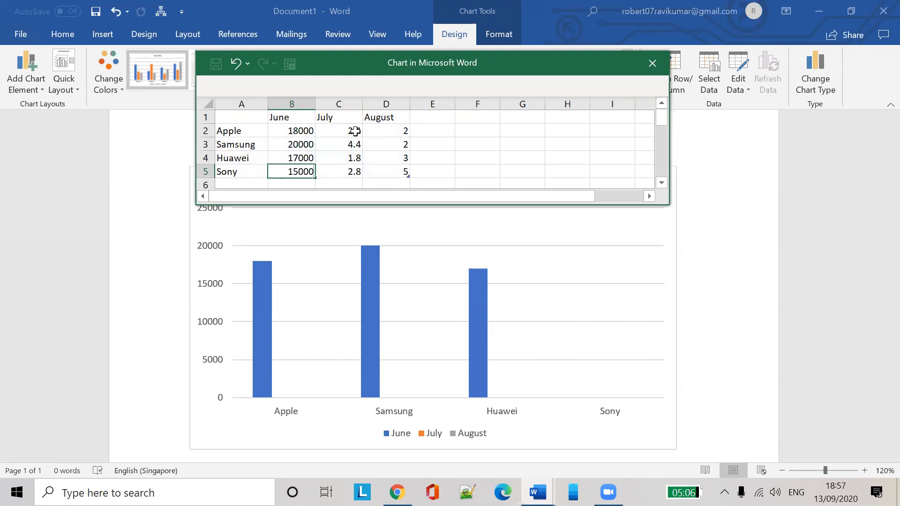
{"action": "left_click", "coordinate": [357, 135]}
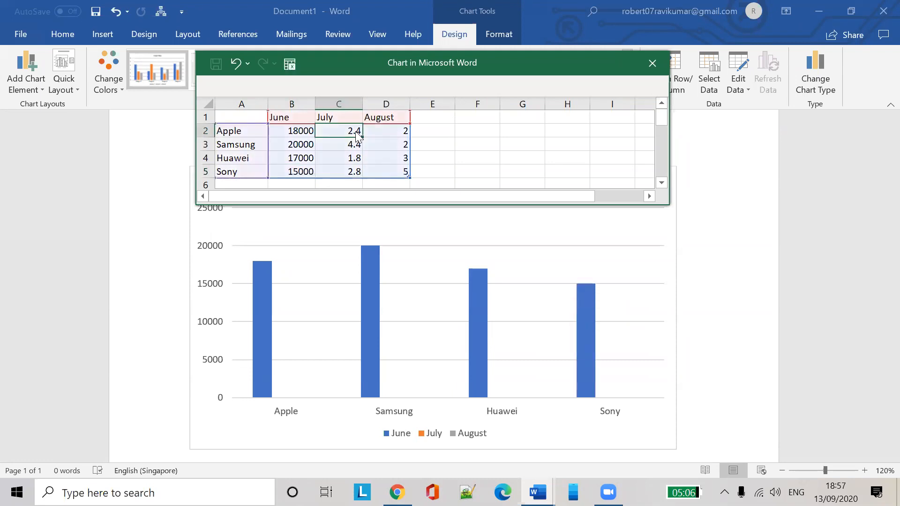
Enter July sales: Apple 719000, Huawei 9000, Samsung 7650, Sony 8000
{"action": "type", "text": "7"}
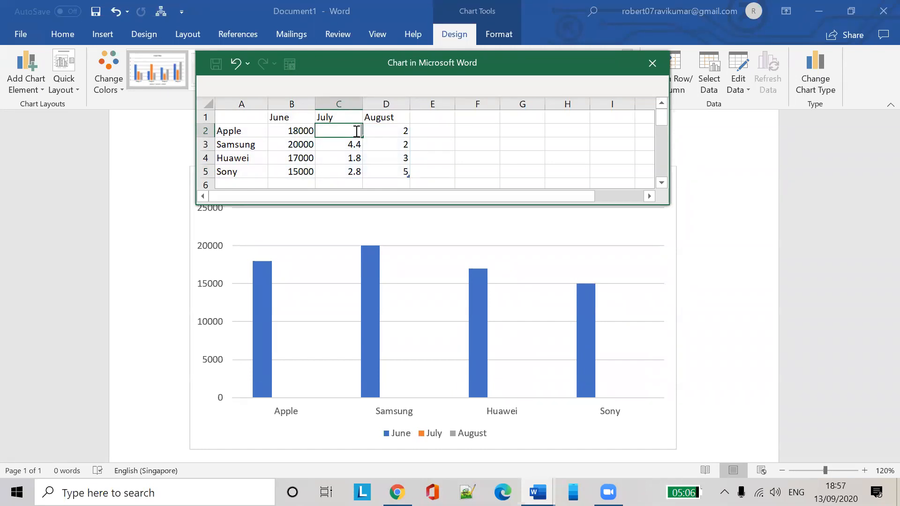
{"action": "type", "text": "19000"}
{"action": "left_click", "coordinate": [355, 156]}
{"action": "type", "text": "9000"}
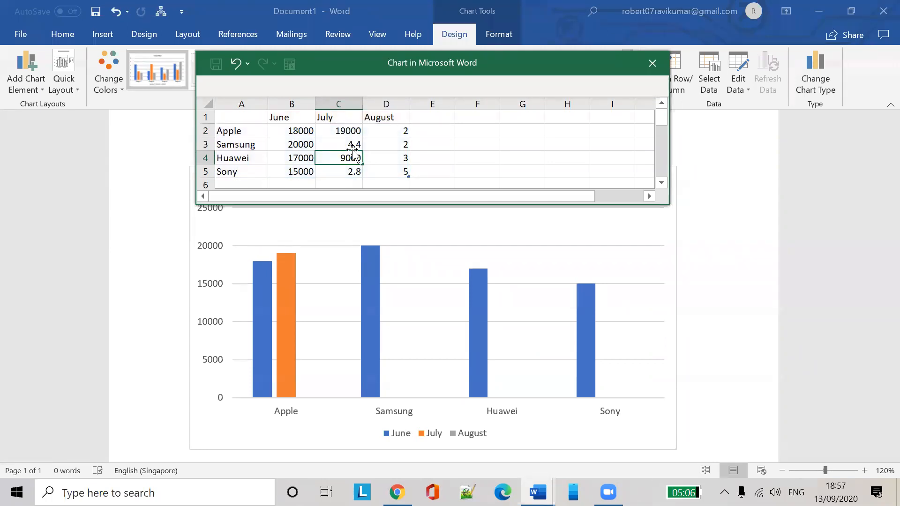
{"action": "left_click", "coordinate": [349, 148]}
{"action": "type", "text": "76"}
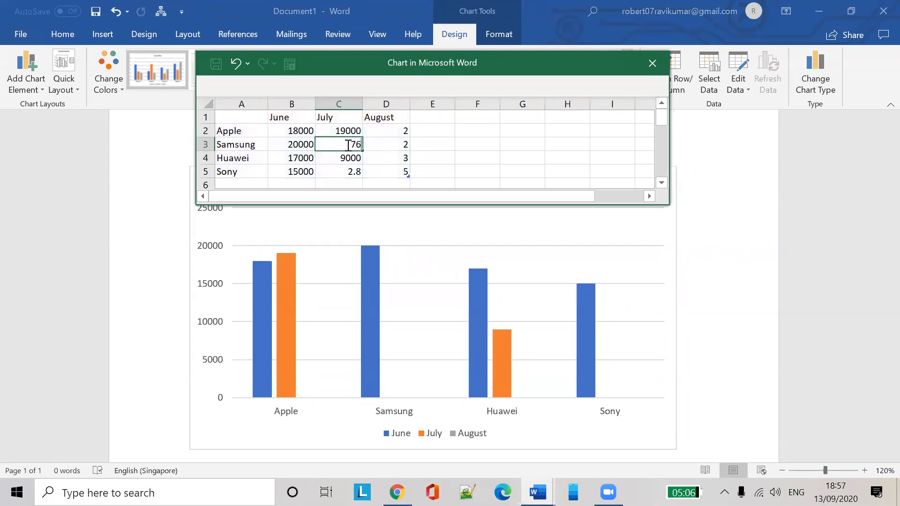
{"action": "type", "text": "50"}
{"action": "left_click", "coordinate": [350, 173]}
{"action": "type", "text": "8000"}
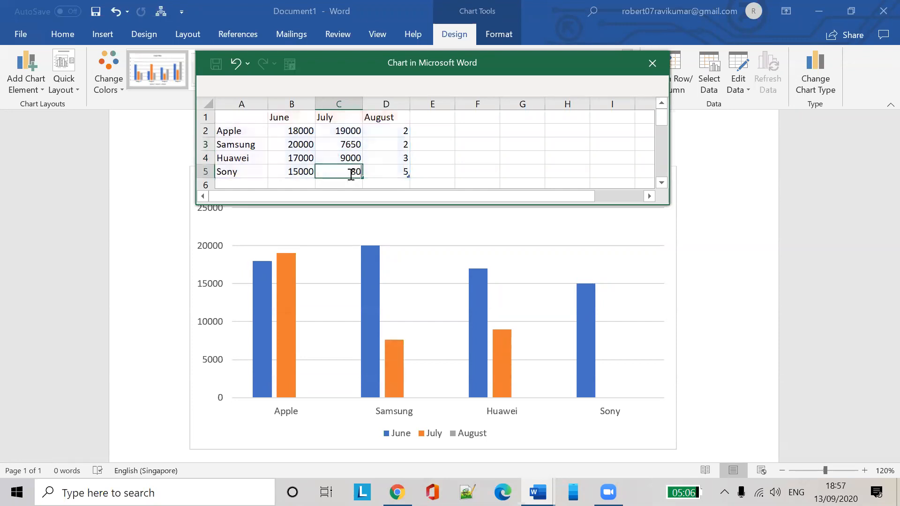
{"action": "left_click", "coordinate": [396, 136]}
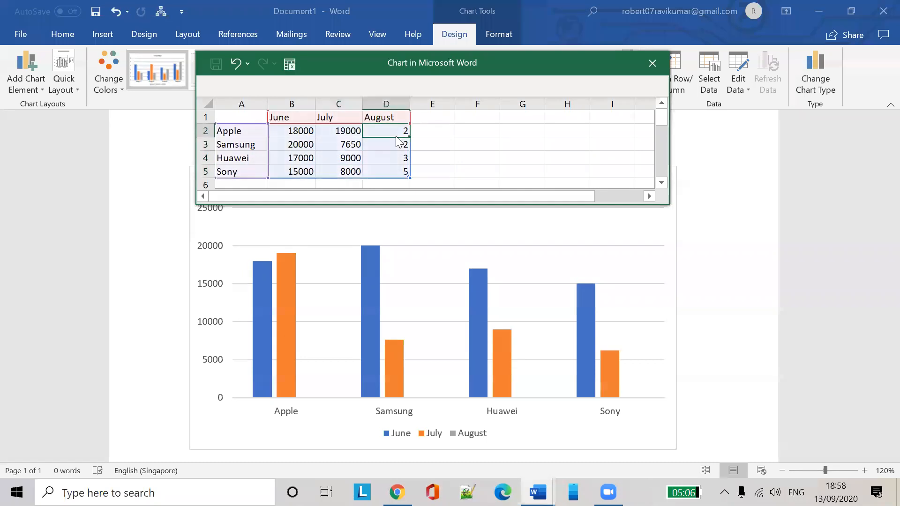
Enter August sales: Apple 18700, Samsung 18888 (fixing 456788), Huawei 456, Sony 65656
{"action": "type", "text": "18700"}
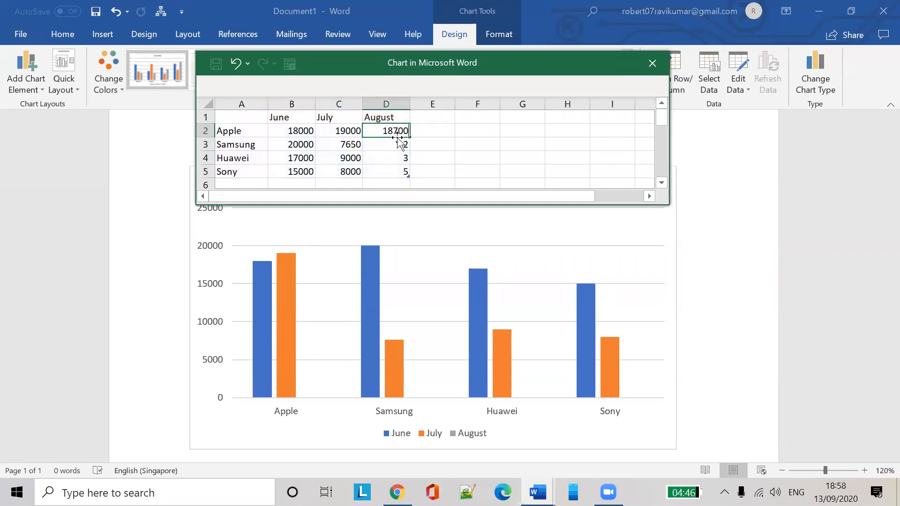
{"action": "left_click", "coordinate": [397, 136]}
{"action": "left_click", "coordinate": [399, 147]}
{"action": "type", "text": "456788"}
{"action": "key", "text": "Return"}
{"action": "key", "text": "Return"}
{"action": "left_click", "coordinate": [398, 157]}
{"action": "left_click", "coordinate": [398, 142]}
{"action": "key", "text": "BackSpace"}
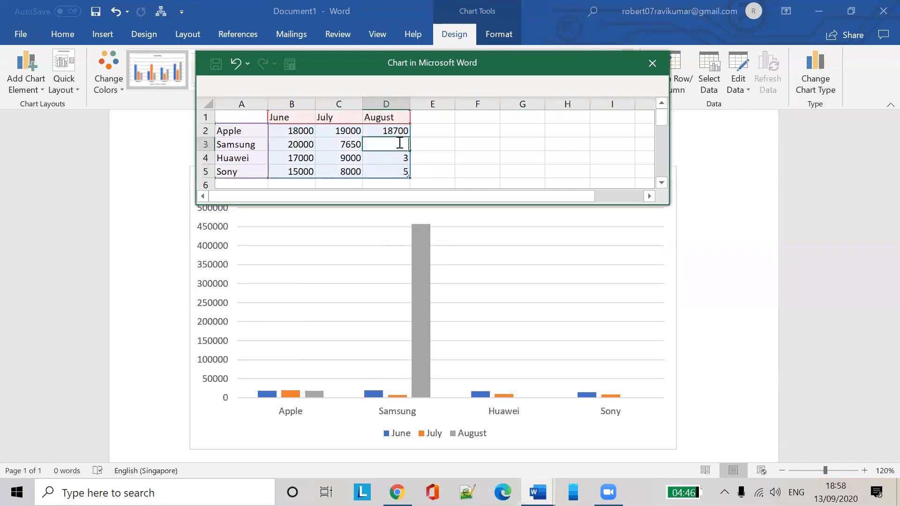
{"action": "type", "text": "18888"}
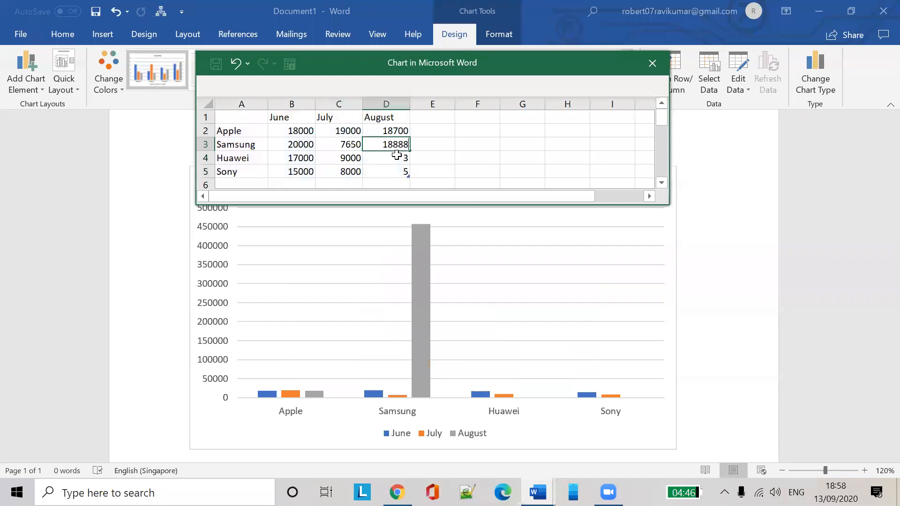
{"action": "left_click", "coordinate": [396, 156]}
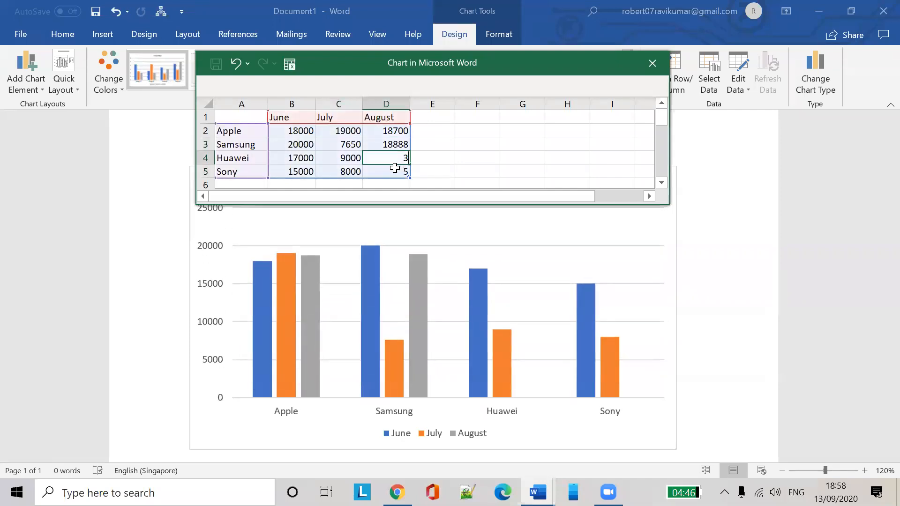
{"action": "type", "text": "456"}
{"action": "left_click", "coordinate": [398, 172]}
{"action": "type", "text": "6"}
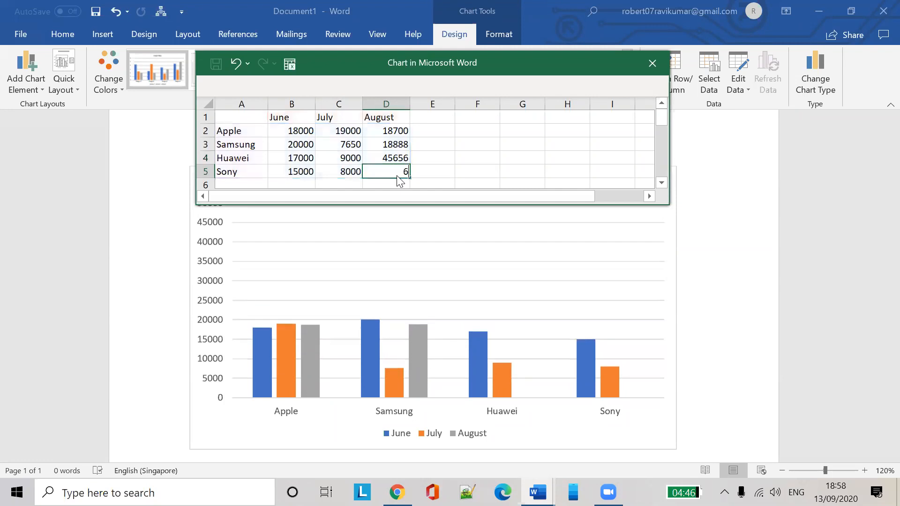
{"action": "type", "text": "5656"}
{"action": "left_click", "coordinate": [432, 171]}
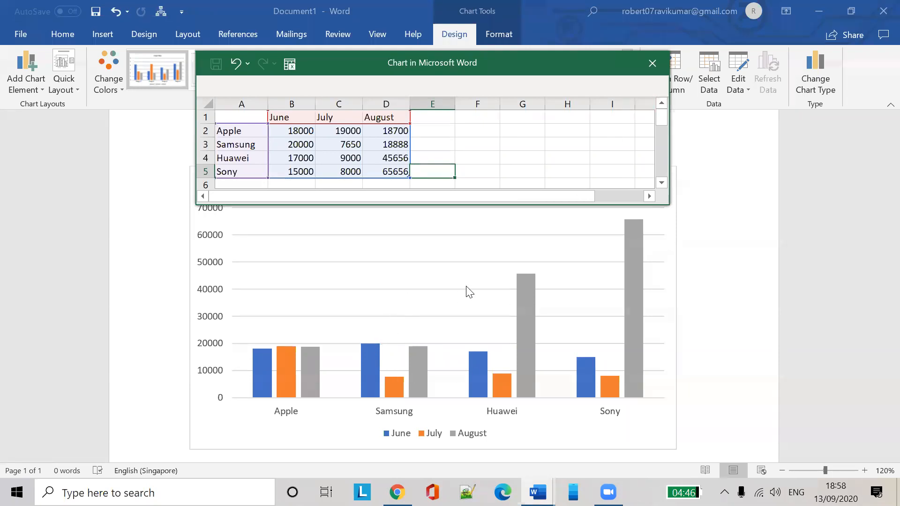
Move the data sheet off the title, correct Sony's August figure, and close the sheet
{"action": "left_click_drag", "start_coordinate": [494, 60], "coordinate": [546, 45]}
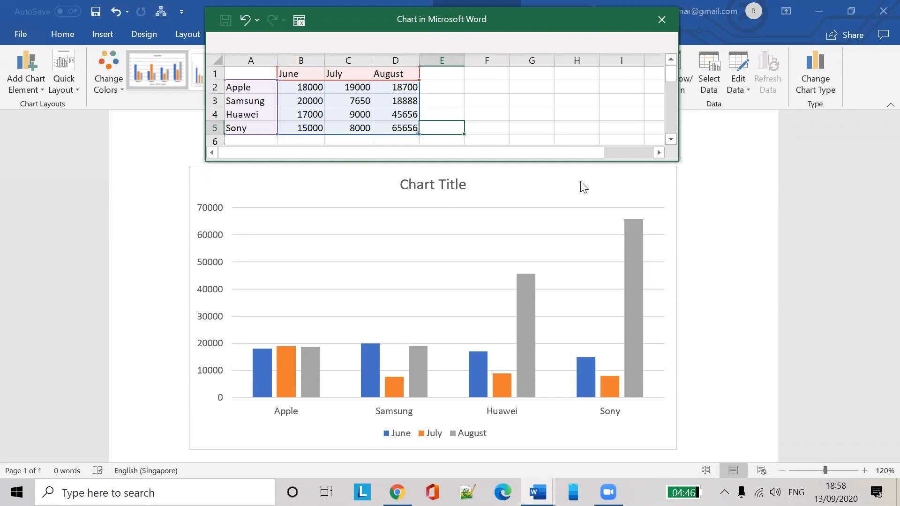
{"action": "left_click", "coordinate": [402, 130]}
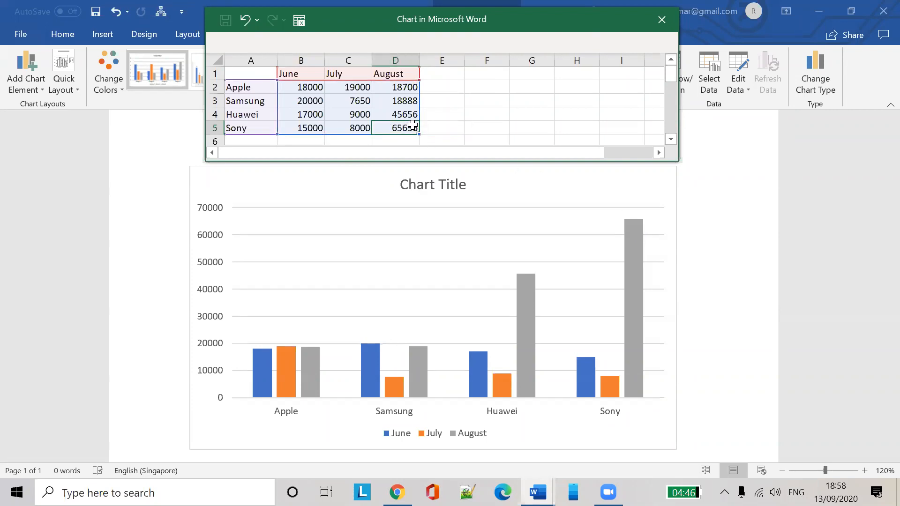
{"action": "type", "text": "17000"}
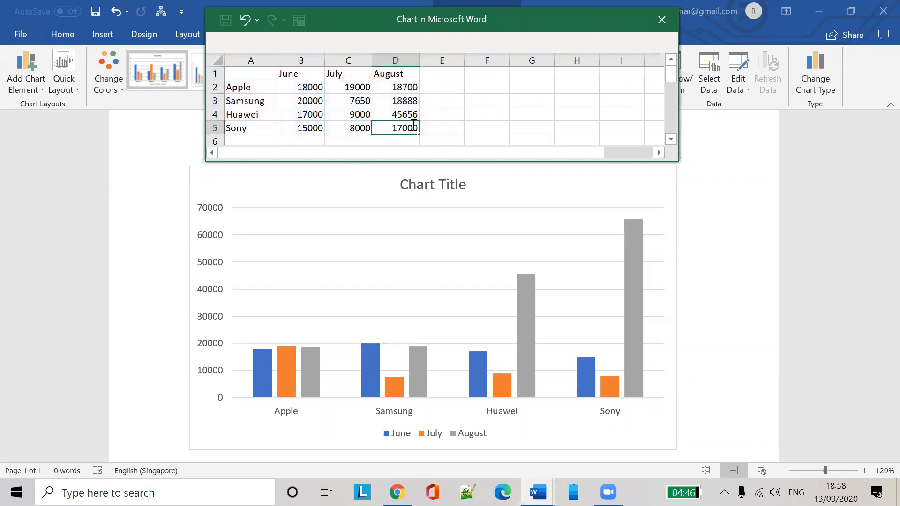
{"action": "left_click", "coordinate": [500, 126]}
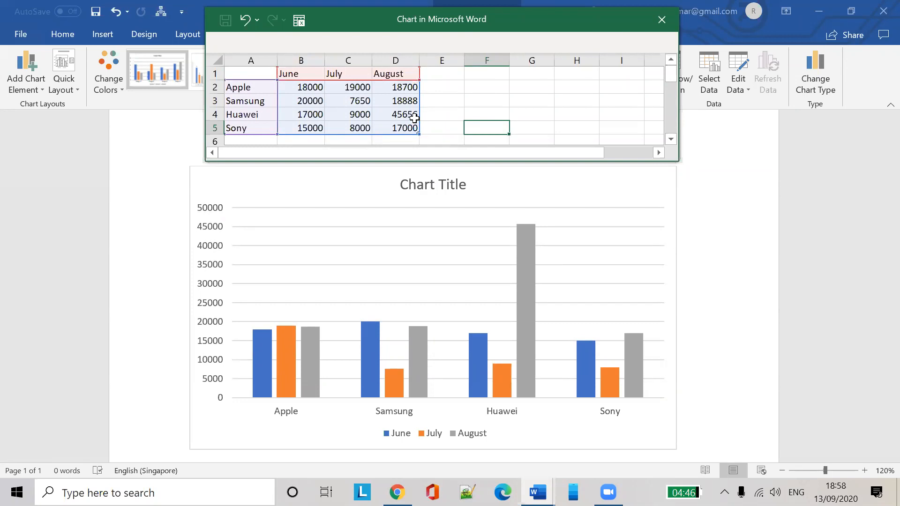
{"action": "left_click", "coordinate": [662, 20]}
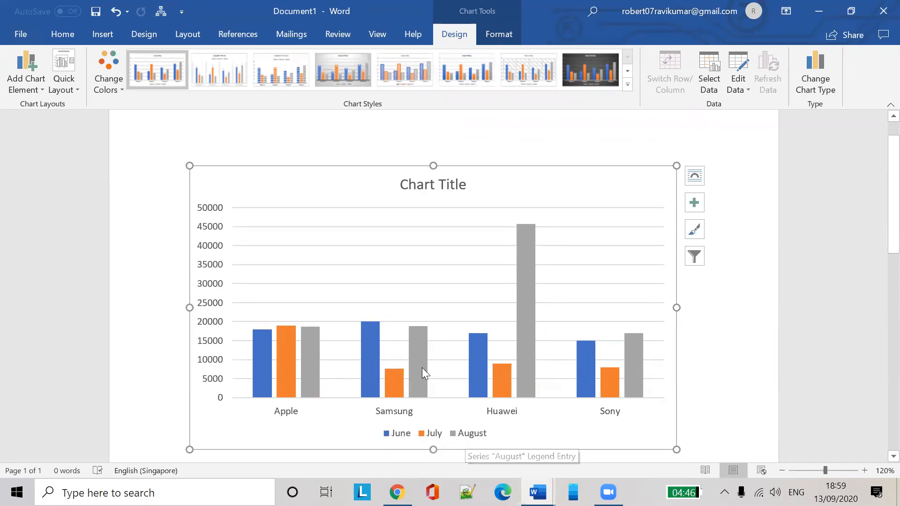
Resize the chart from its corners and shift the plot area up and left
{"action": "mouse_move", "coordinate": [421, 333]}
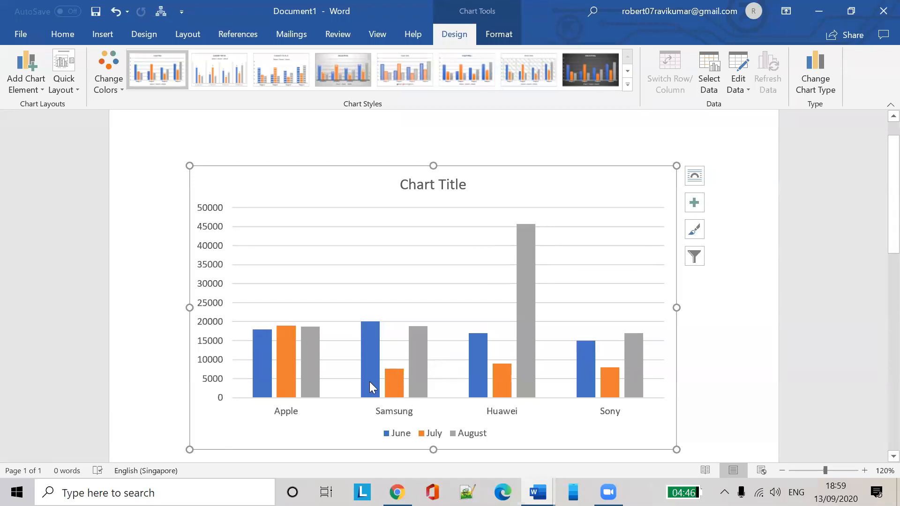
{"action": "left_click", "coordinate": [468, 255]}
{"action": "left_click", "coordinate": [616, 246]}
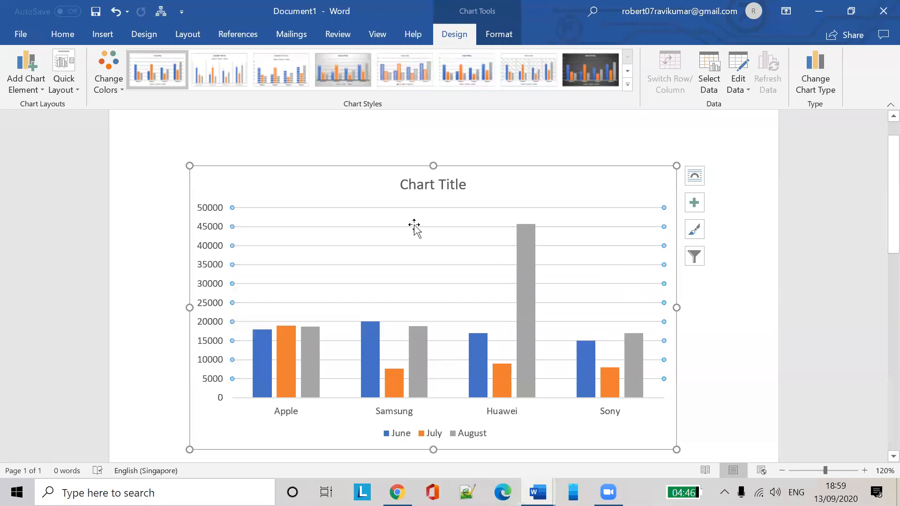
{"action": "left_click_drag", "start_coordinate": [187, 163], "coordinate": [265, 236]}
{"action": "left_click_drag", "start_coordinate": [400, 287], "coordinate": [387, 277]}
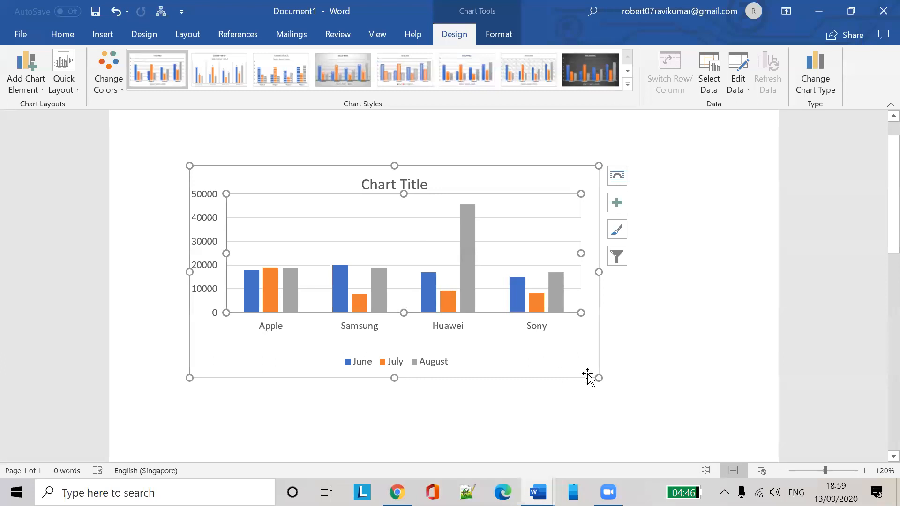
{"action": "left_click_drag", "start_coordinate": [599, 378], "coordinate": [662, 423]}
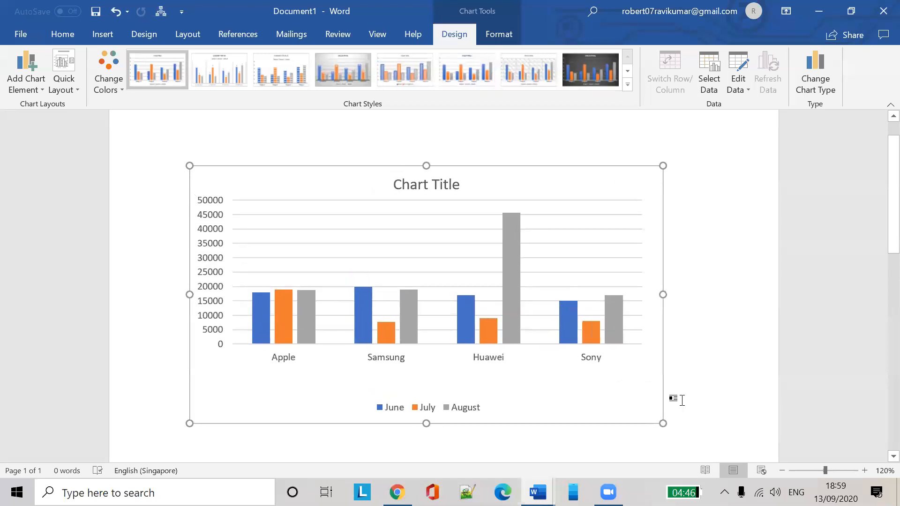
{"action": "left_click", "coordinate": [591, 271]}
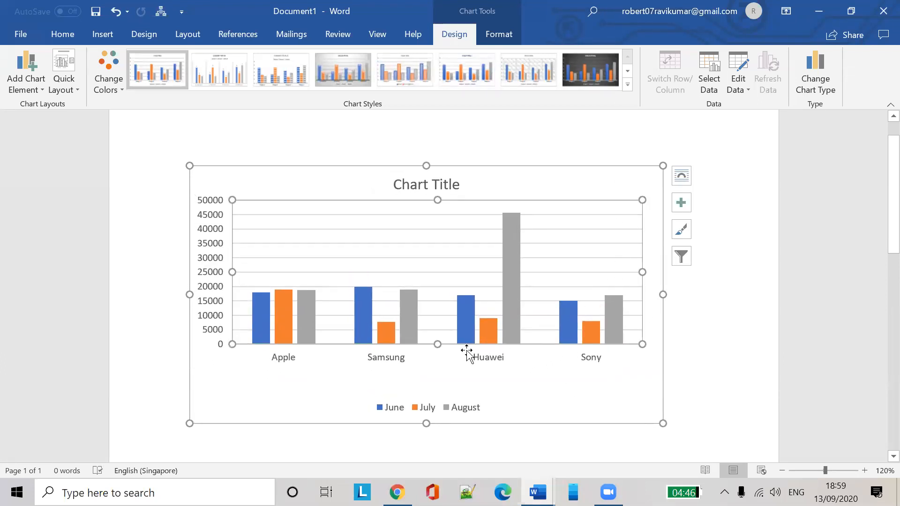
{"action": "left_click", "coordinate": [496, 145]}
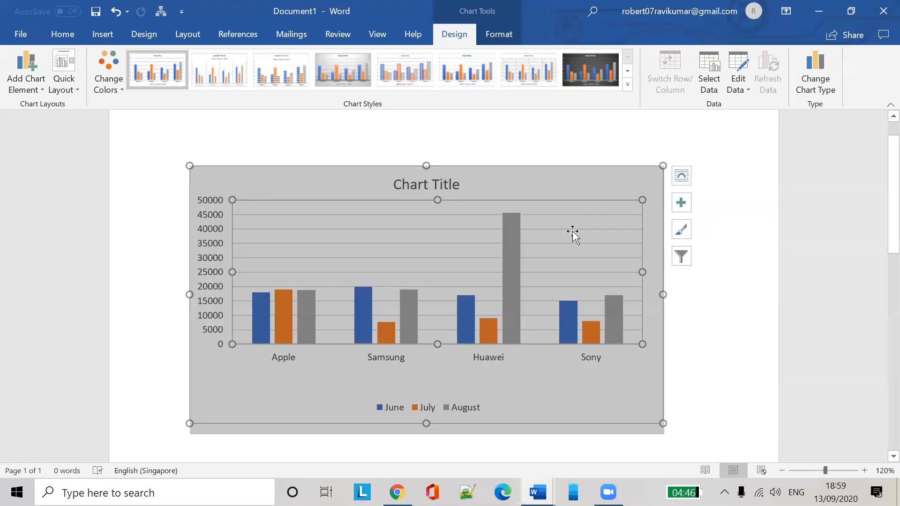
{"action": "left_click", "coordinate": [280, 358]}
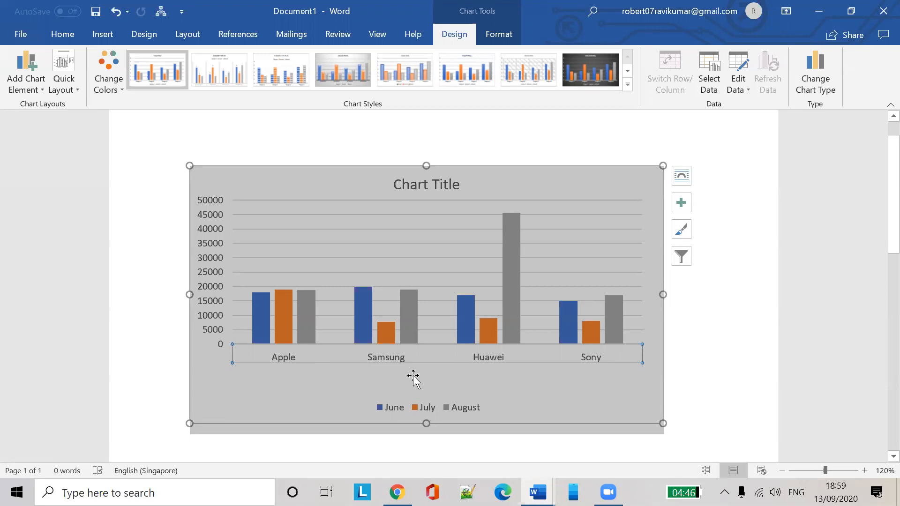
Replace the placeholder chart title with 'Mobile sales by month'
{"action": "double_click", "coordinate": [442, 183]}
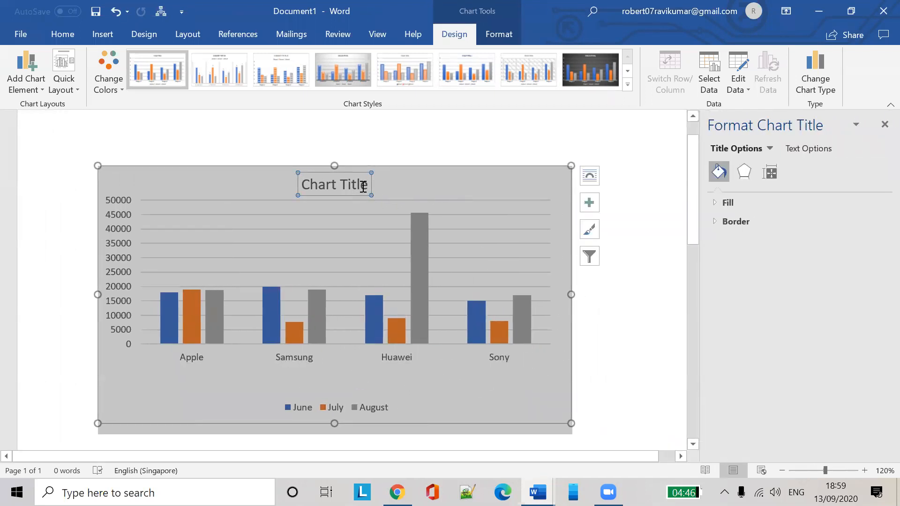
{"action": "left_click", "coordinate": [363, 187]}
{"action": "key", "text": "BackSpace"}
{"action": "key", "text": "BackSpace"}
{"action": "key", "text": "BackSpace"}
{"action": "key", "text": "BackSpace"}
{"action": "key", "text": "BackSpace"}
{"action": "key", "text": "BackSpace"}
{"action": "key", "text": "BackSpace"}
{"action": "key", "text": "BackSpace"}
{"action": "key", "text": "BackSpace"}
{"action": "key", "text": "BackSpace"}
{"action": "key", "text": "BackSpace"}
{"action": "type", "text": "Mobil"}
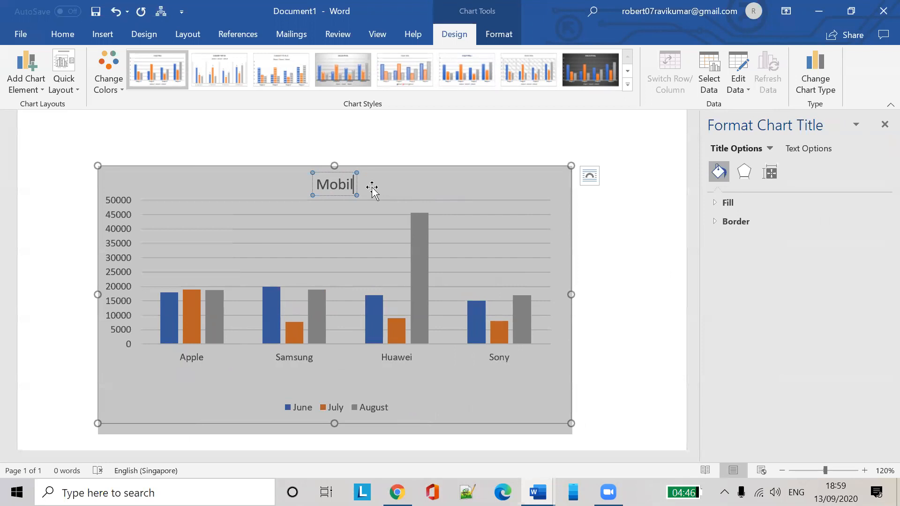
{"action": "type", "text": "e sales by"}
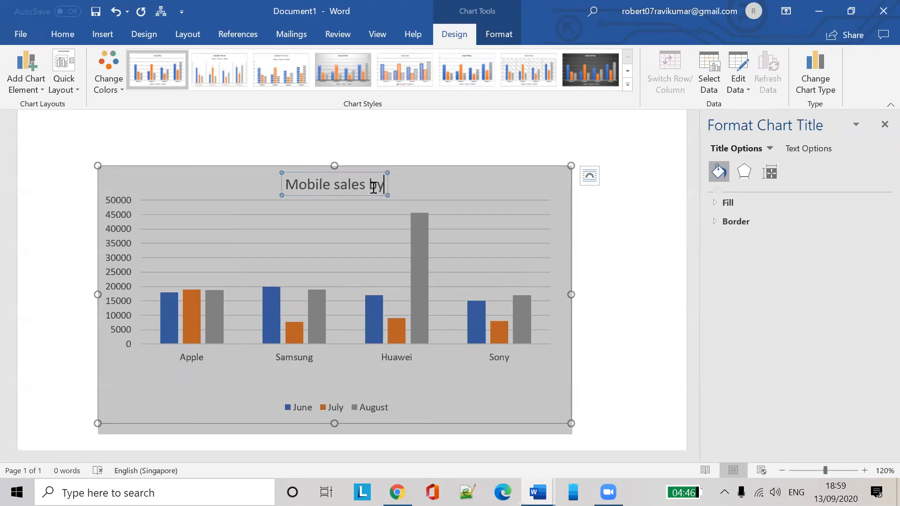
{"action": "type", "text": " month"}
{"action": "key", "text": "Escape"}
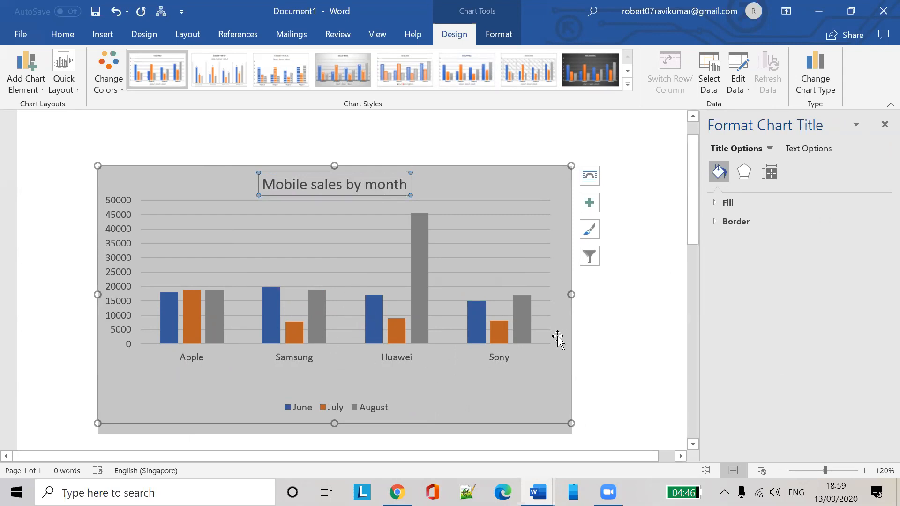
{"action": "left_click", "coordinate": [559, 338]}
{"action": "left_click", "coordinate": [612, 337]}
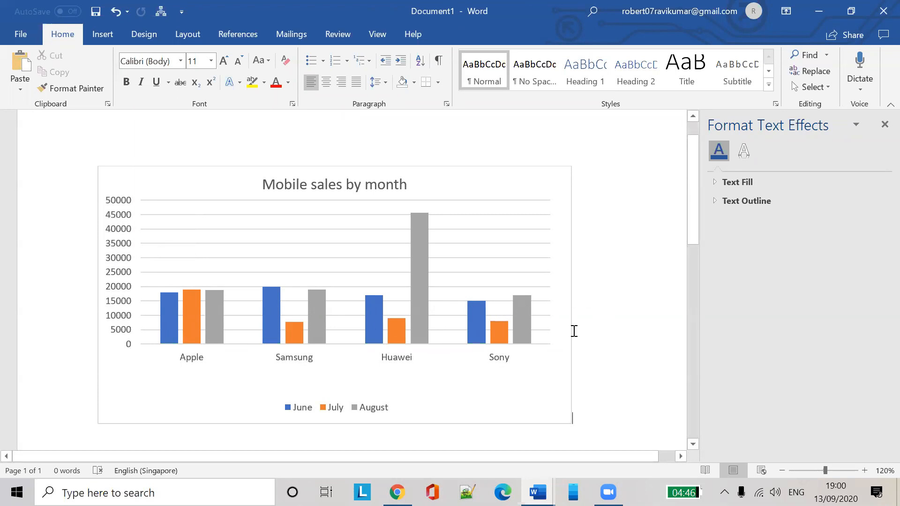
Select the sales chart and bring up its Chart Styles gallery
{"action": "left_click", "coordinate": [458, 286]}
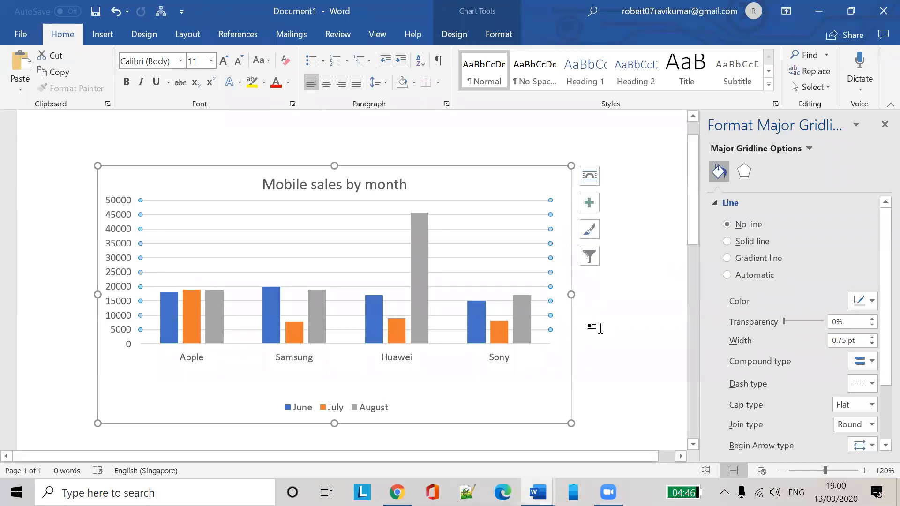
{"action": "left_click", "coordinate": [634, 298]}
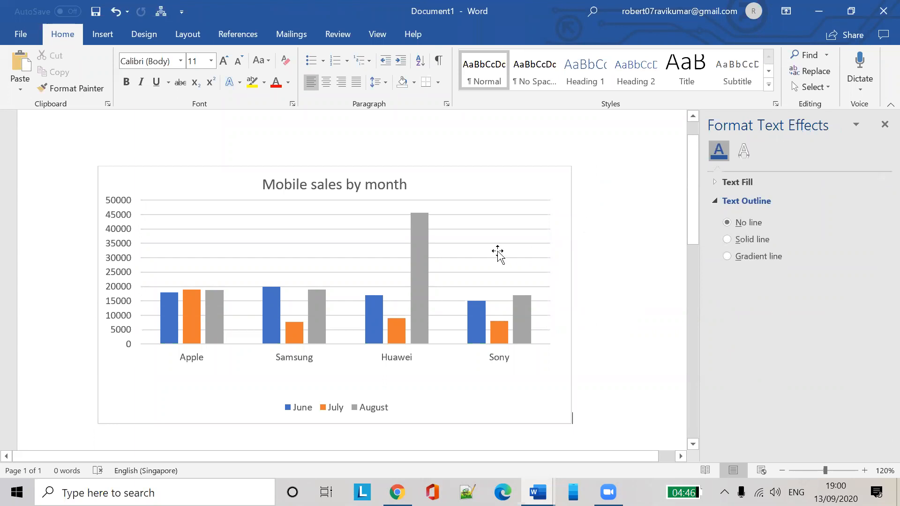
{"action": "left_click", "coordinate": [521, 251]}
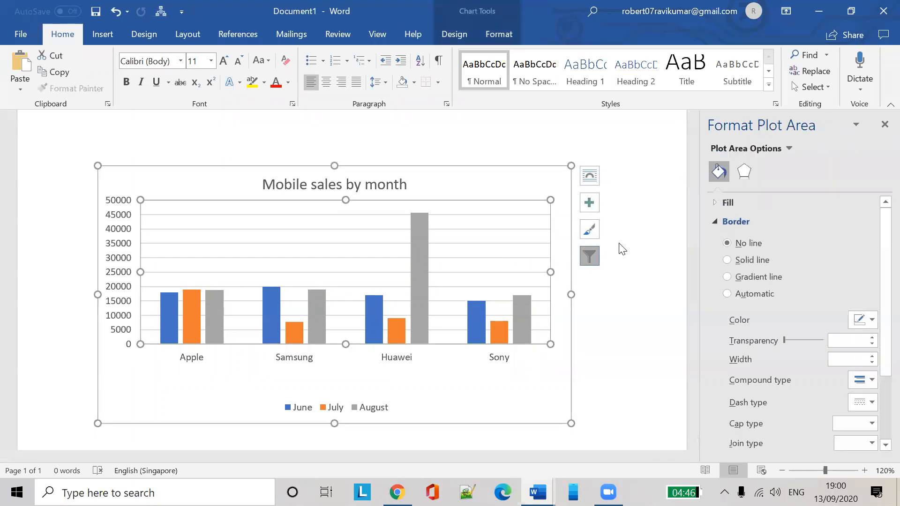
{"action": "left_click", "coordinate": [591, 232]}
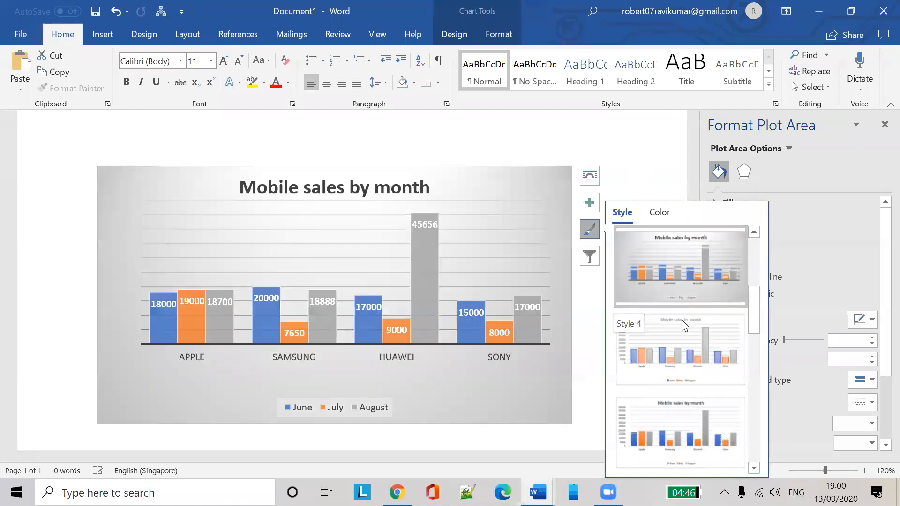
Apply the dark style from the Chart Styles gallery to the chart
{"action": "scroll", "coordinate": [691, 272], "scroll_direction": "down", "scroll_amount": 1}
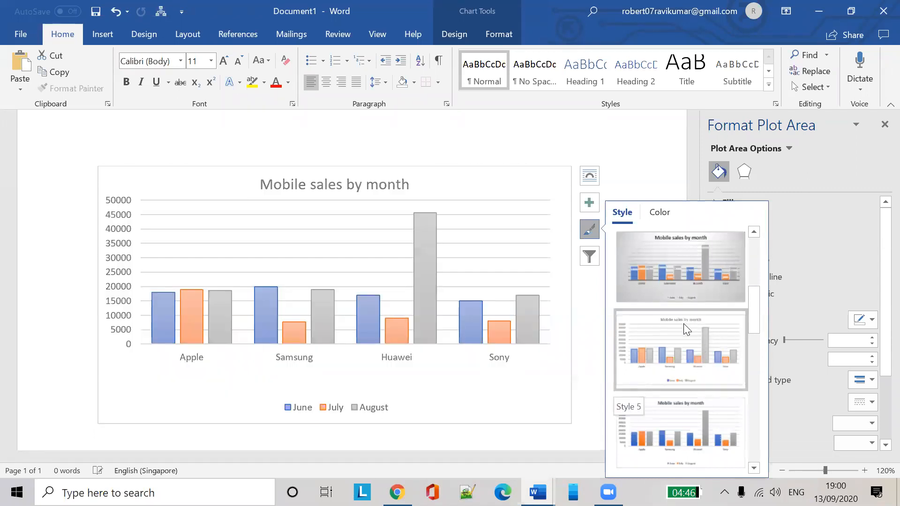
{"action": "scroll", "coordinate": [682, 300], "scroll_direction": "down", "scroll_amount": 7}
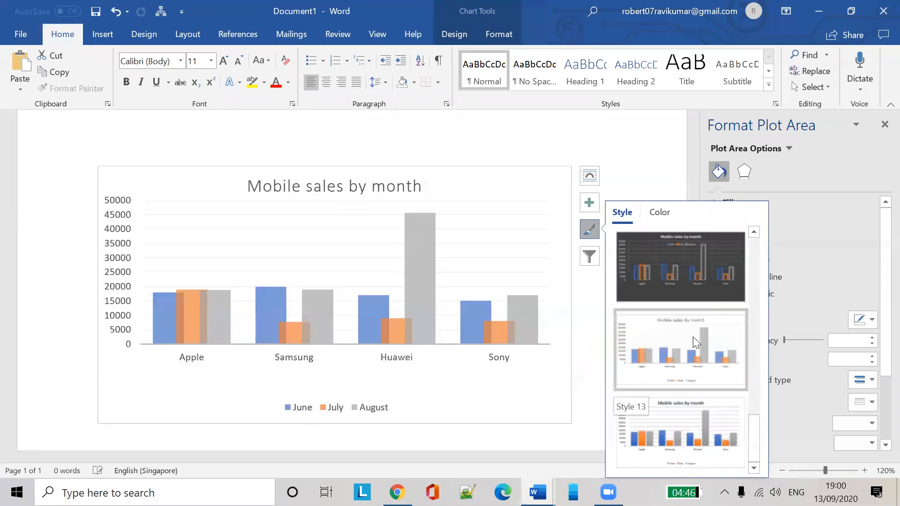
{"action": "left_click", "coordinate": [691, 279]}
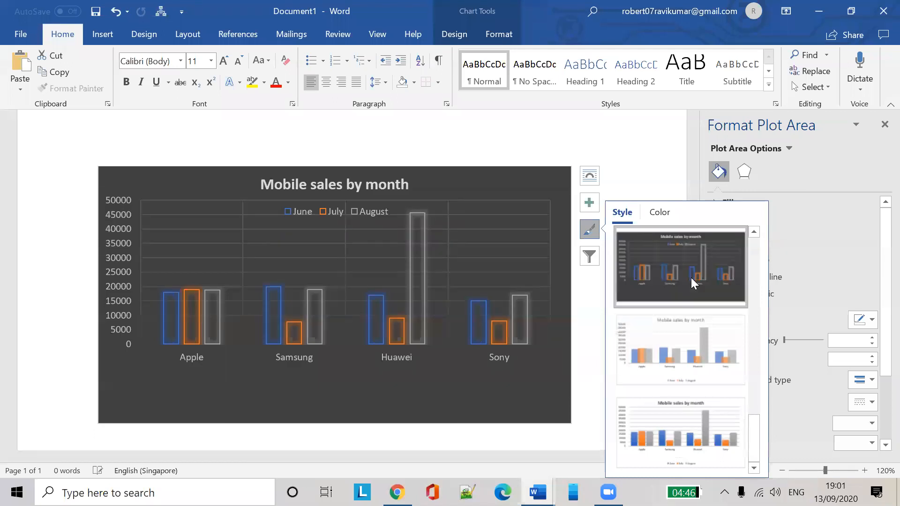
{"action": "left_click", "coordinate": [651, 167]}
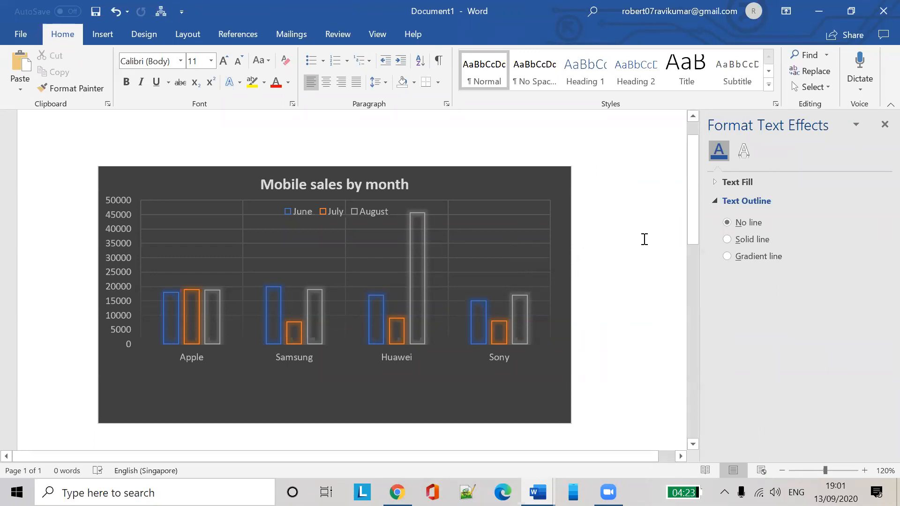
Return the chart to its plain Style 1 and close the styles gallery
{"action": "left_click", "coordinate": [517, 222]}
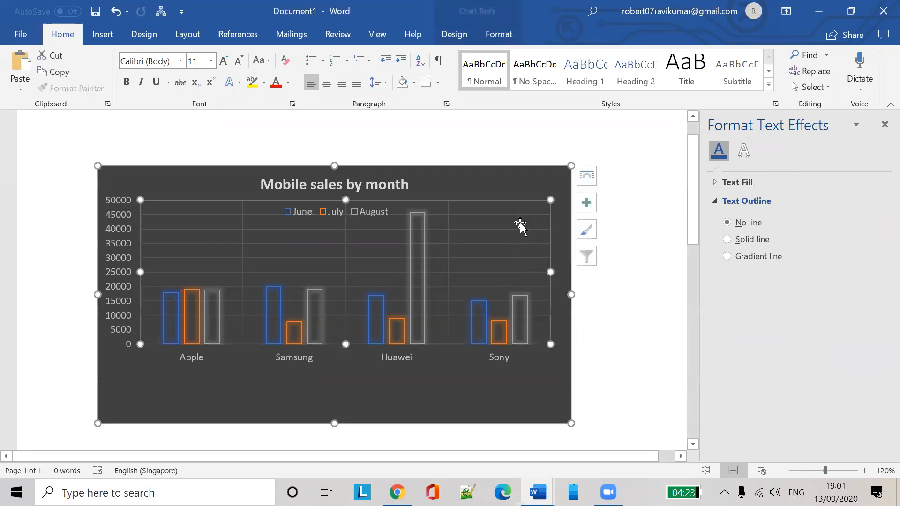
{"action": "left_click", "coordinate": [589, 256]}
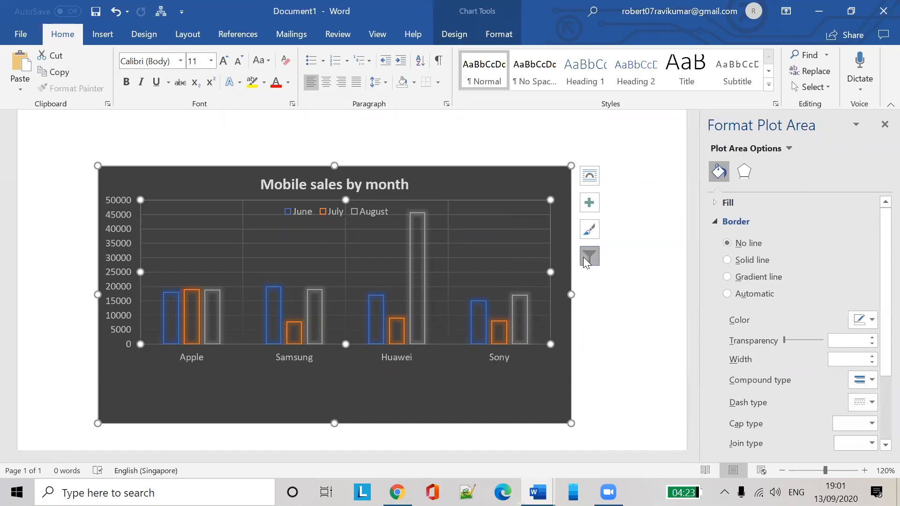
{"action": "left_click", "coordinate": [590, 230]}
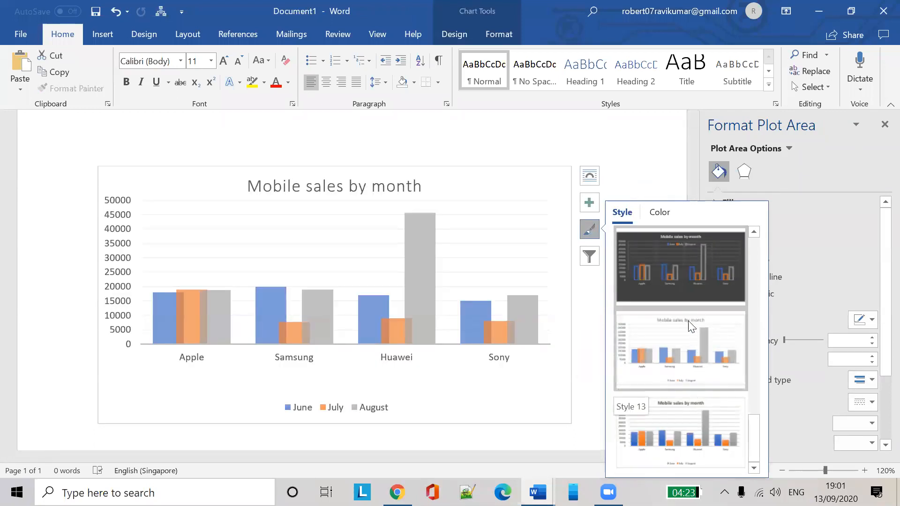
{"action": "scroll", "coordinate": [680, 270], "scroll_direction": "up", "scroll_amount": 4}
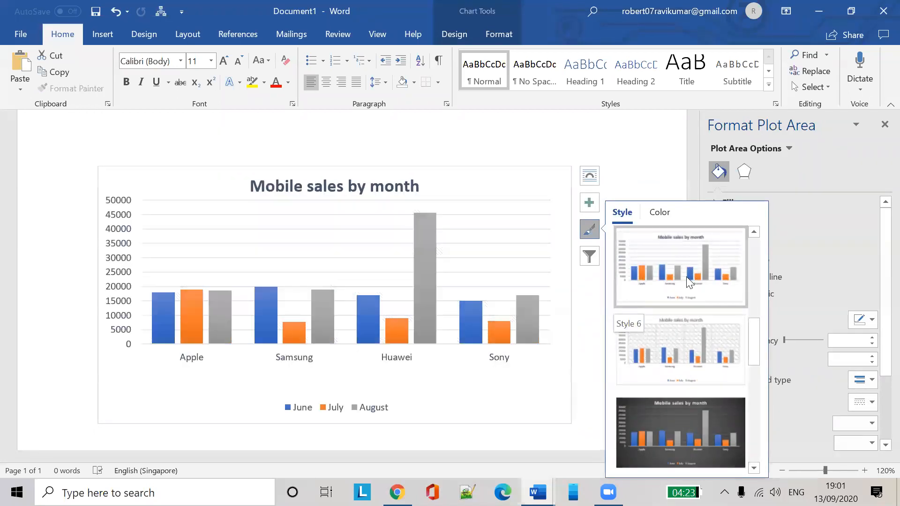
{"action": "scroll", "coordinate": [698, 309], "scroll_direction": "up", "scroll_amount": 3}
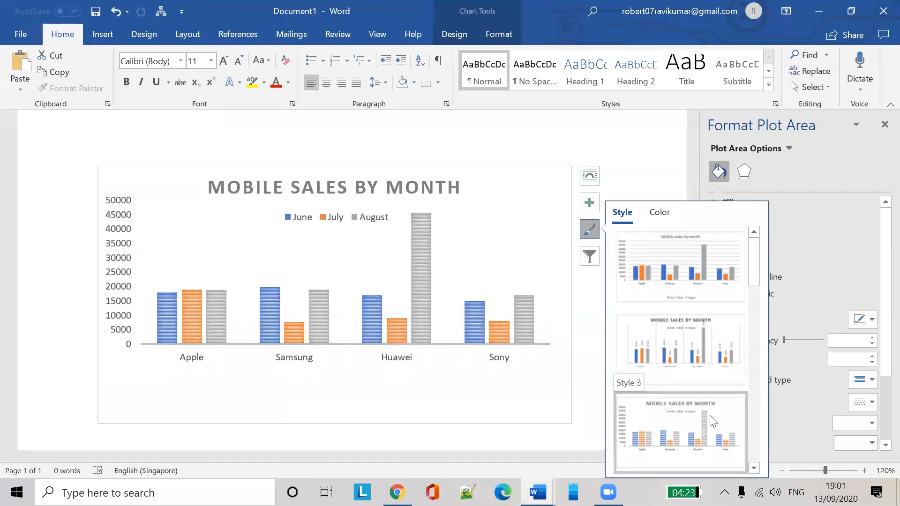
{"action": "scroll", "coordinate": [713, 422], "scroll_direction": "down", "scroll_amount": 3}
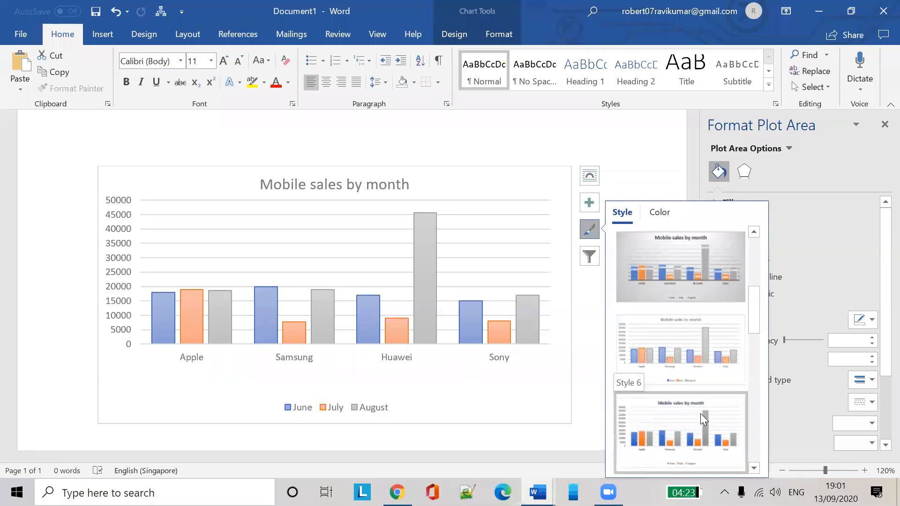
{"action": "scroll", "coordinate": [701, 414], "scroll_direction": "down", "scroll_amount": 3}
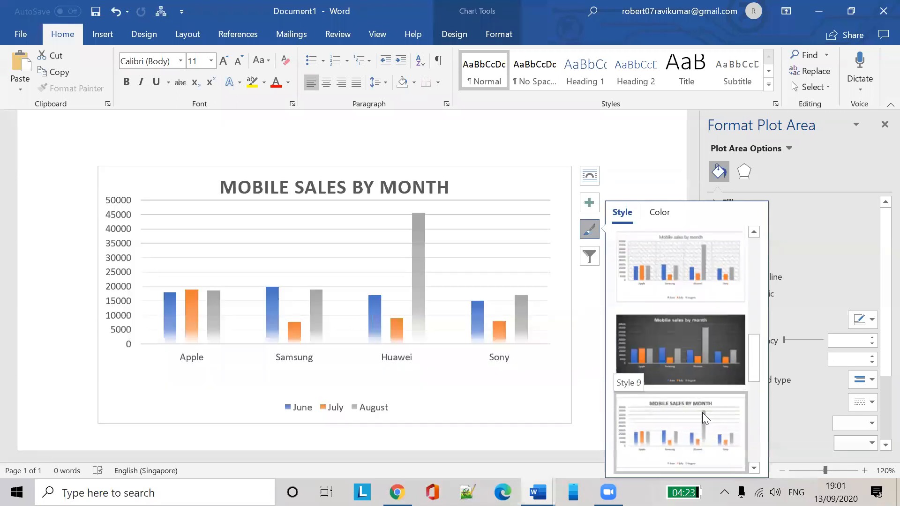
{"action": "scroll", "coordinate": [702, 413], "scroll_direction": "down", "scroll_amount": 3}
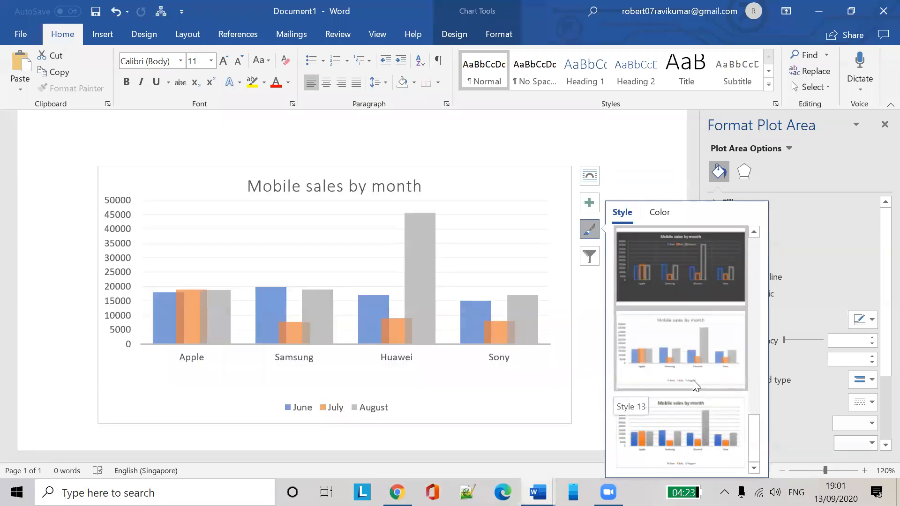
{"action": "scroll", "coordinate": [699, 399], "scroll_direction": "up", "scroll_amount": 10}
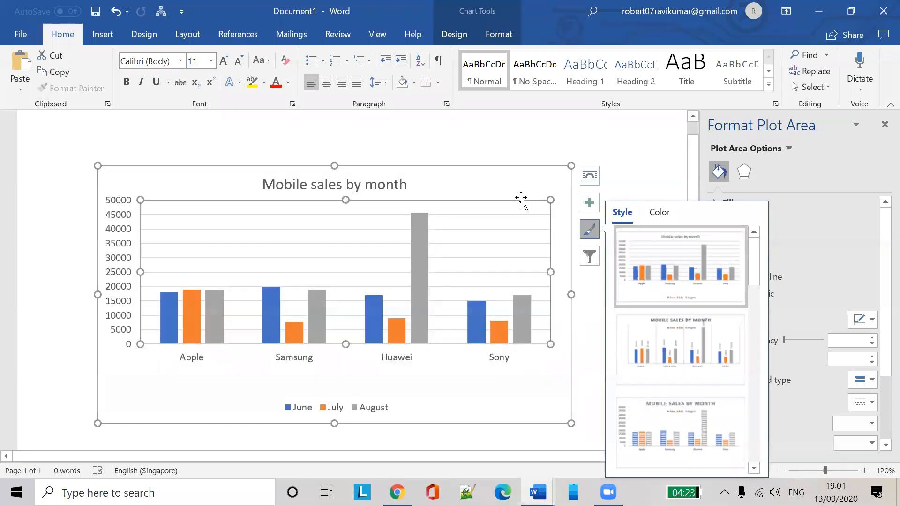
{"action": "left_click", "coordinate": [474, 137]}
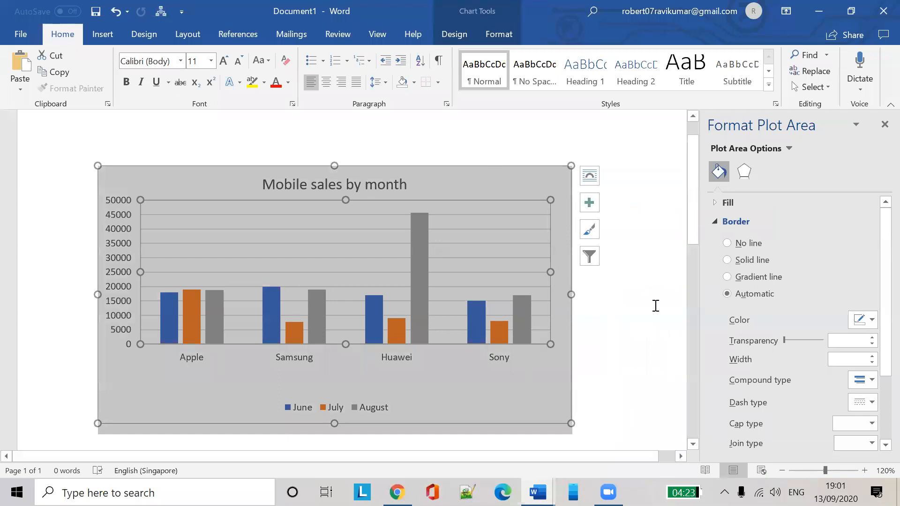
{"action": "left_click", "coordinate": [655, 305]}
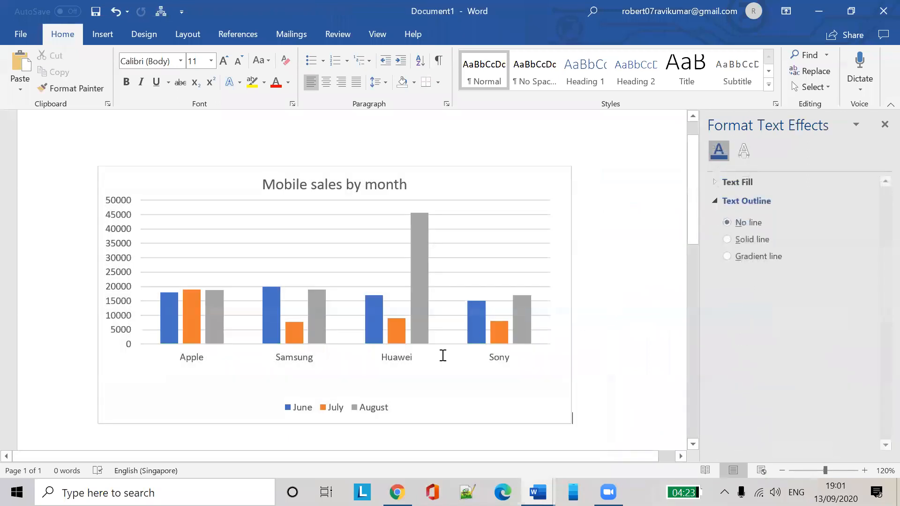
{"action": "left_click", "coordinate": [455, 283]}
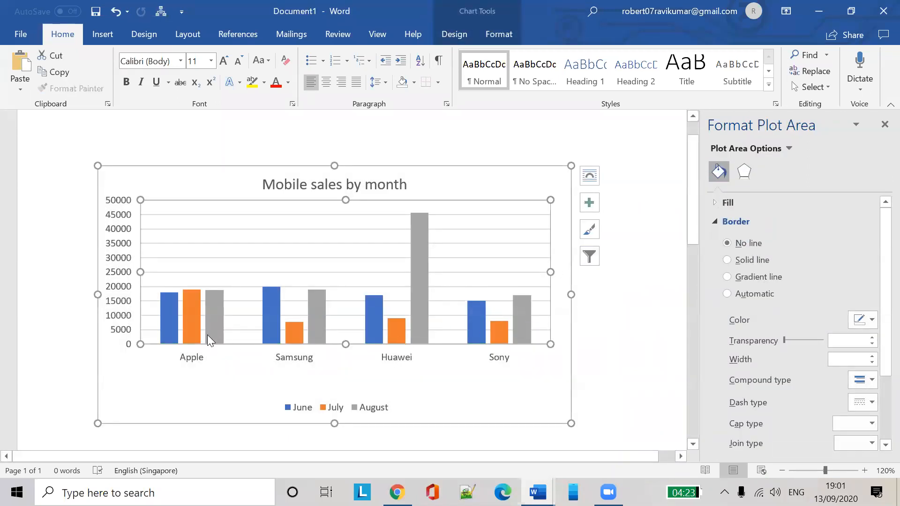
Hide the August series from the chart using Chart Filters
{"action": "left_click", "coordinate": [590, 258]}
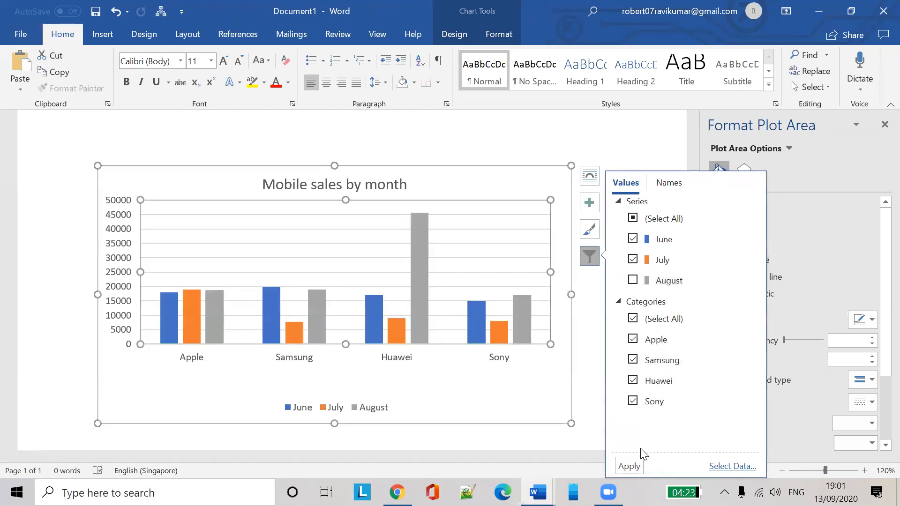
{"action": "left_click", "coordinate": [629, 465]}
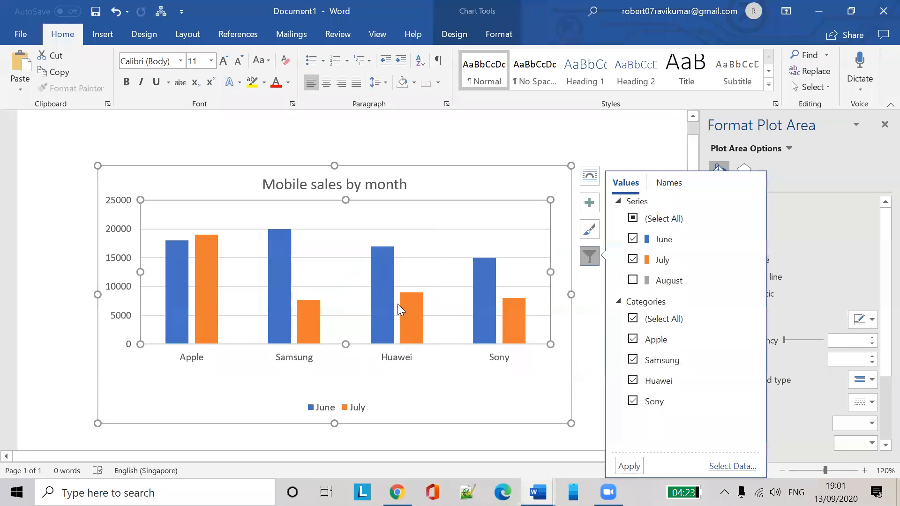
{"action": "left_click", "coordinate": [657, 145]}
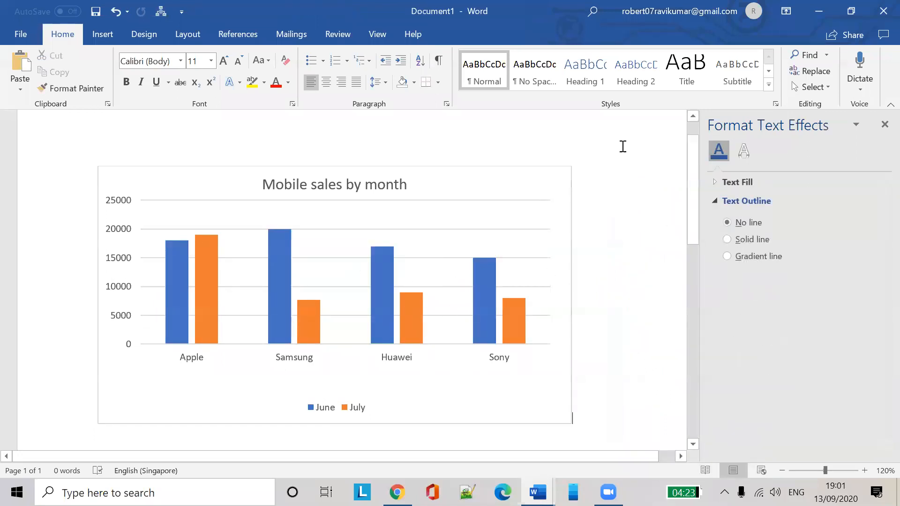
{"action": "double_click", "coordinate": [522, 259]}
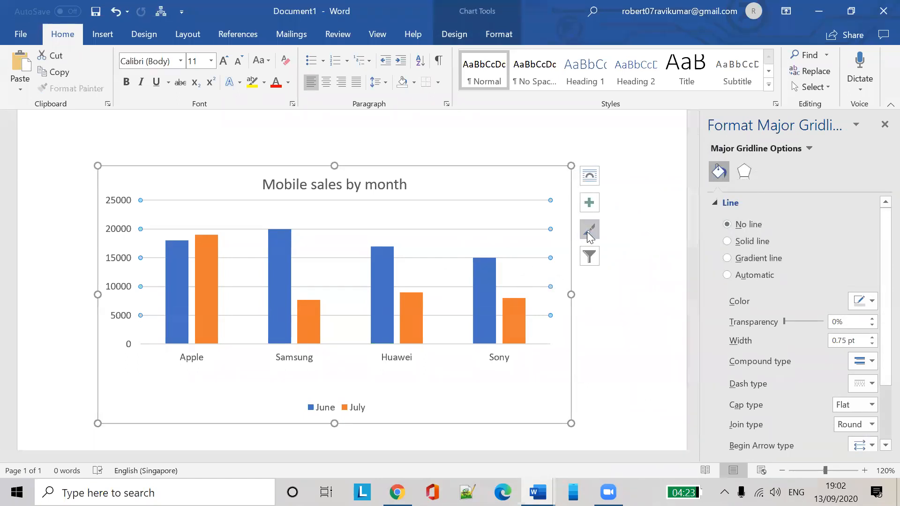
{"action": "left_click", "coordinate": [588, 230]}
{"action": "left_click", "coordinate": [632, 186]}
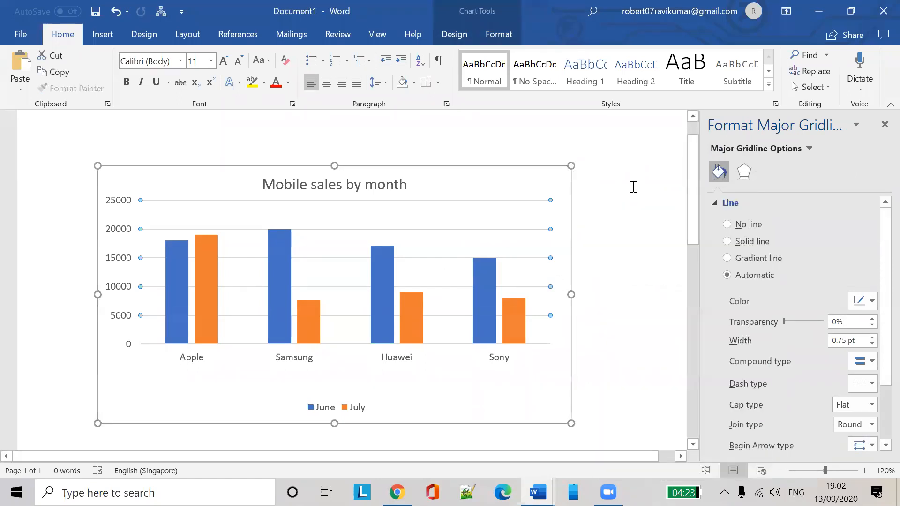
{"action": "left_click", "coordinate": [598, 255]}
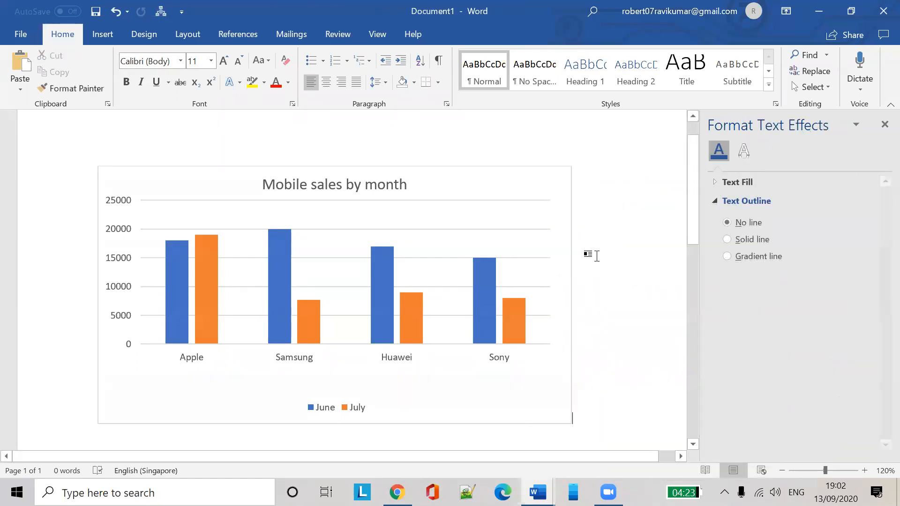
Tick August in Chart Filters and apply it so June, July and August all show
{"action": "left_click", "coordinate": [518, 338]}
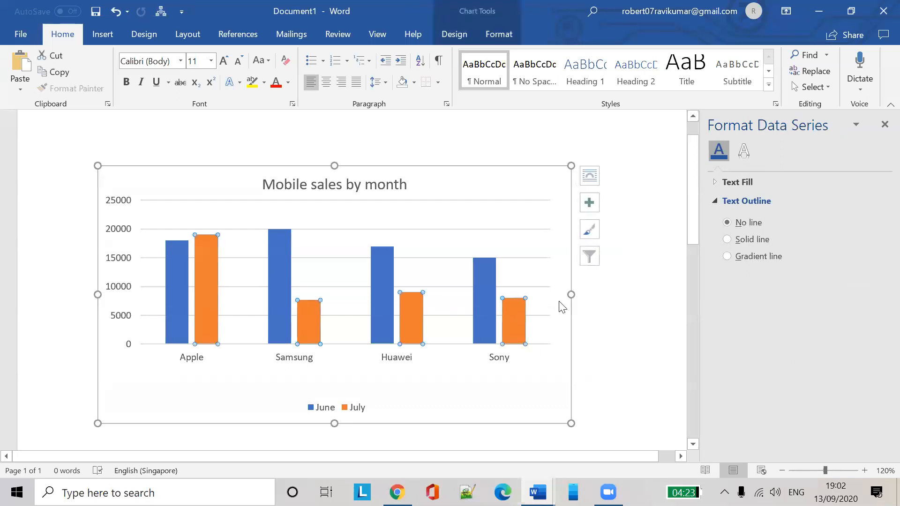
{"action": "left_click", "coordinate": [591, 257]}
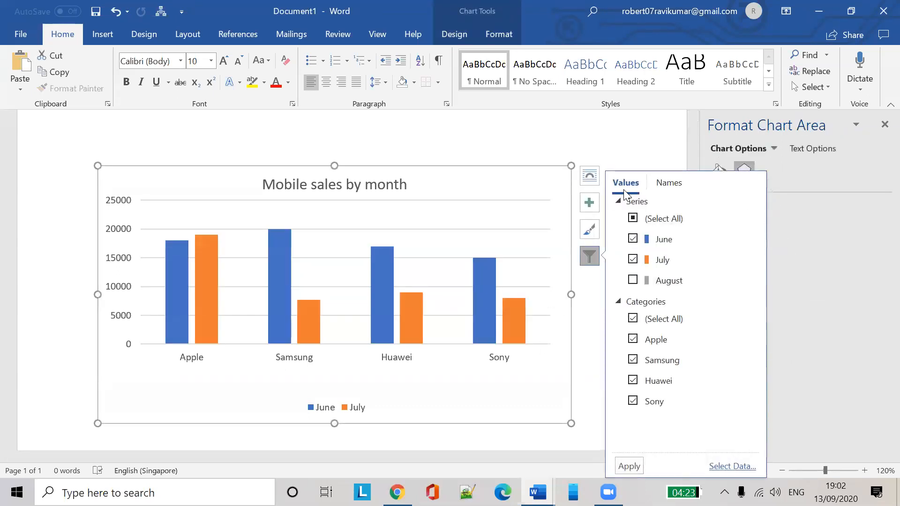
{"action": "left_click", "coordinate": [635, 284]}
{"action": "left_click", "coordinate": [629, 467]}
{"action": "left_click", "coordinate": [593, 279]}
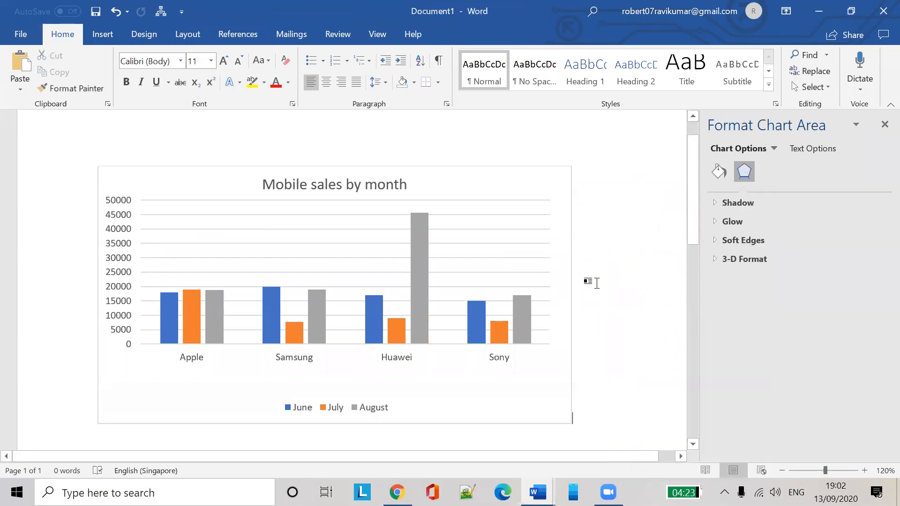
{"action": "left_click", "coordinate": [532, 301]}
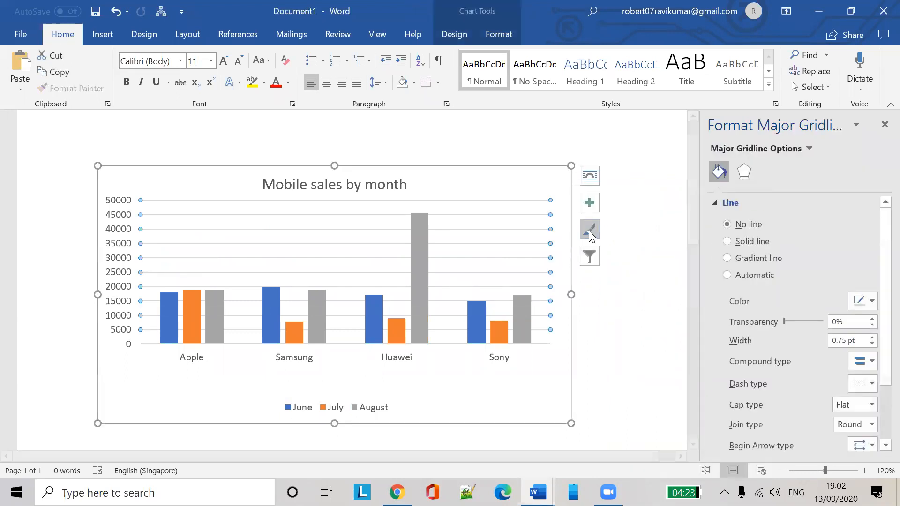
{"action": "left_click", "coordinate": [588, 231]}
{"action": "left_click", "coordinate": [589, 256]}
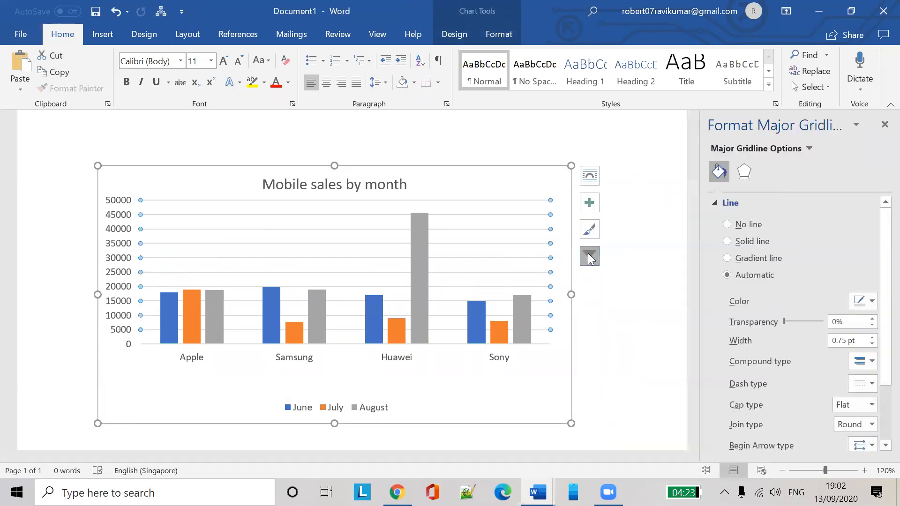
{"action": "left_click", "coordinate": [593, 254]}
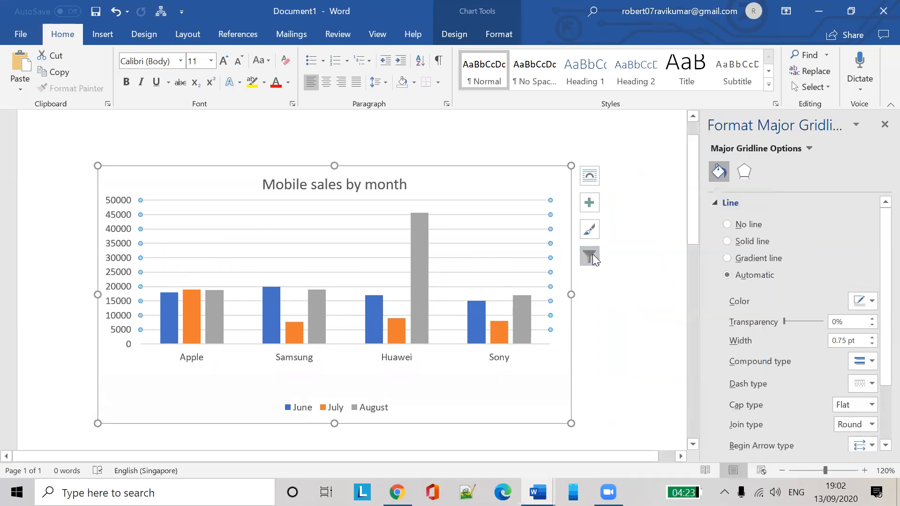
Open Select Data from Chart Filters, confirm the data source, and move the data window aside
{"action": "left_click", "coordinate": [593, 258]}
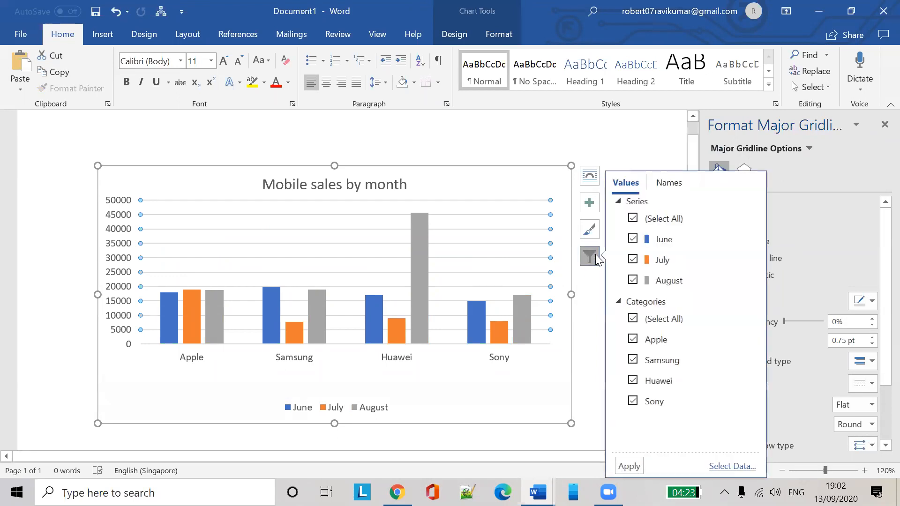
{"action": "left_click", "coordinate": [726, 467]}
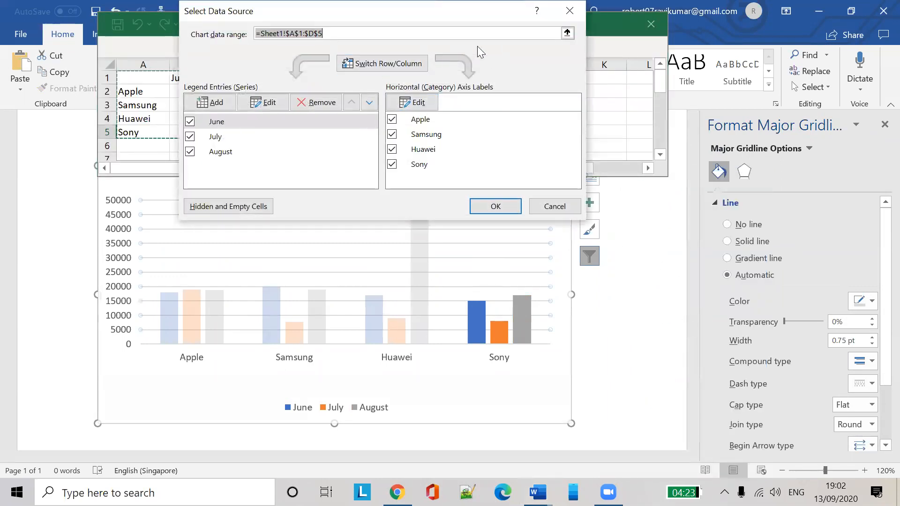
{"action": "left_click", "coordinate": [500, 206]}
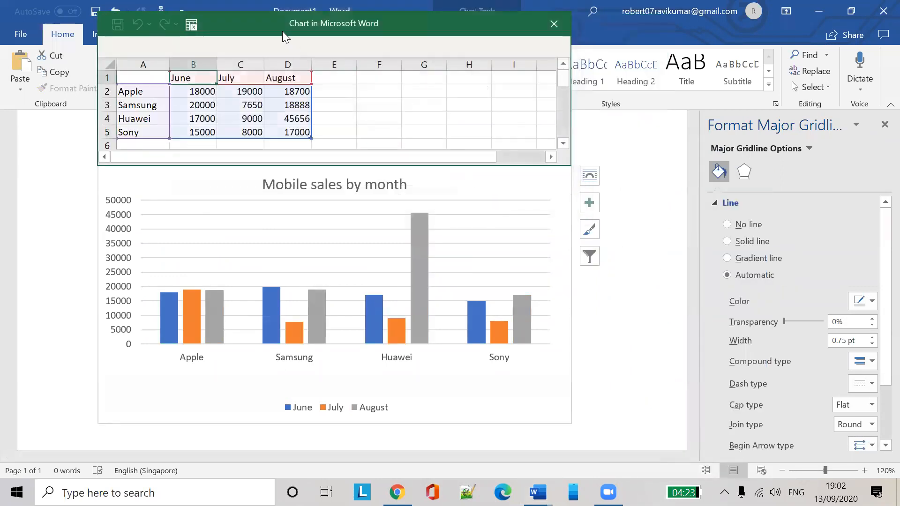
{"action": "left_click_drag", "start_coordinate": [262, 23], "coordinate": [373, 105]}
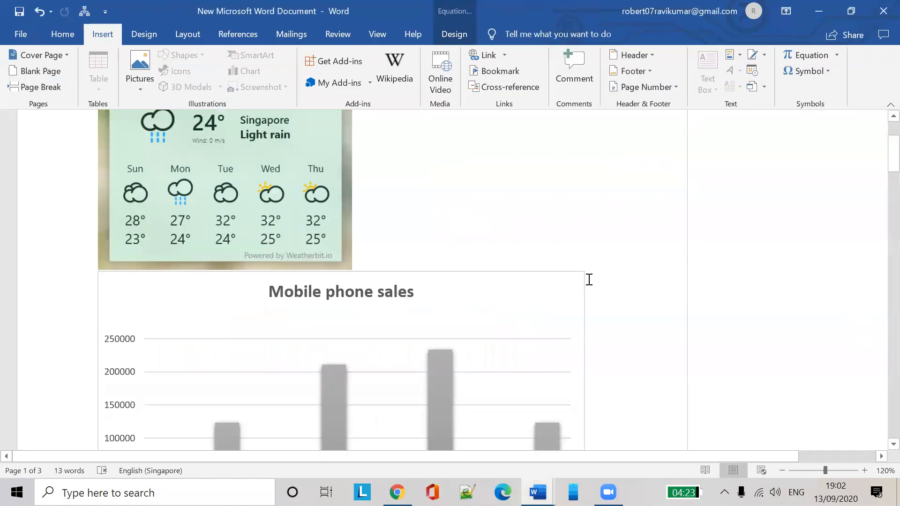
{"action": "scroll", "coordinate": [604, 268], "scroll_direction": "down", "scroll_amount": 7}
{"action": "scroll", "coordinate": [593, 277], "scroll_direction": "up", "scroll_amount": 4}
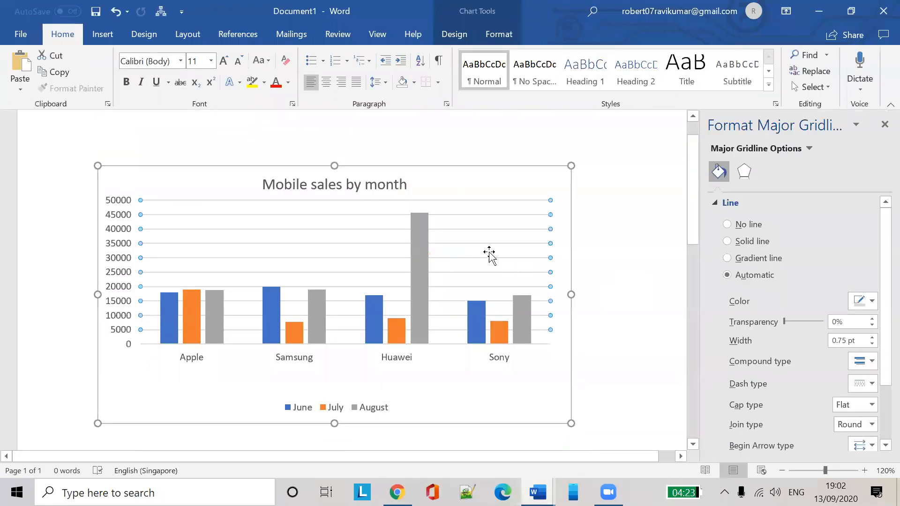
{"action": "left_click", "coordinate": [525, 263]}
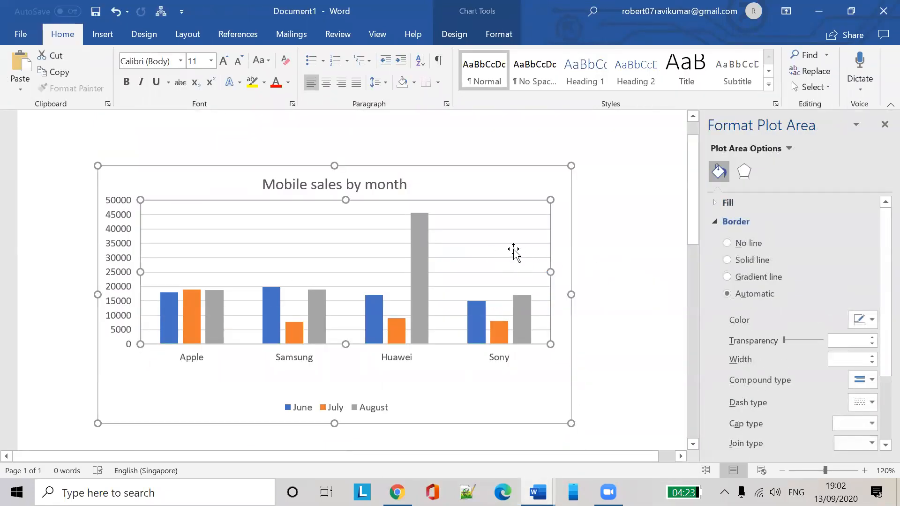
{"action": "left_click", "coordinate": [581, 347]}
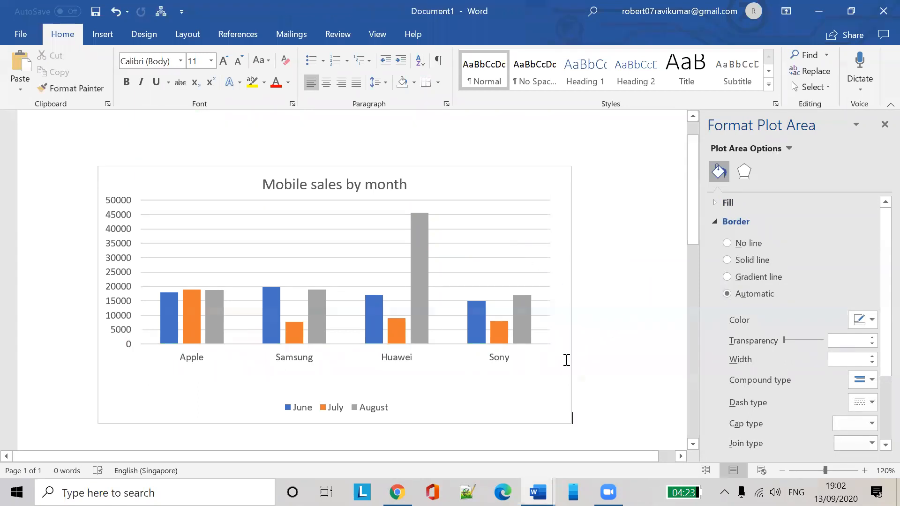
{"action": "left_click", "coordinate": [483, 323]}
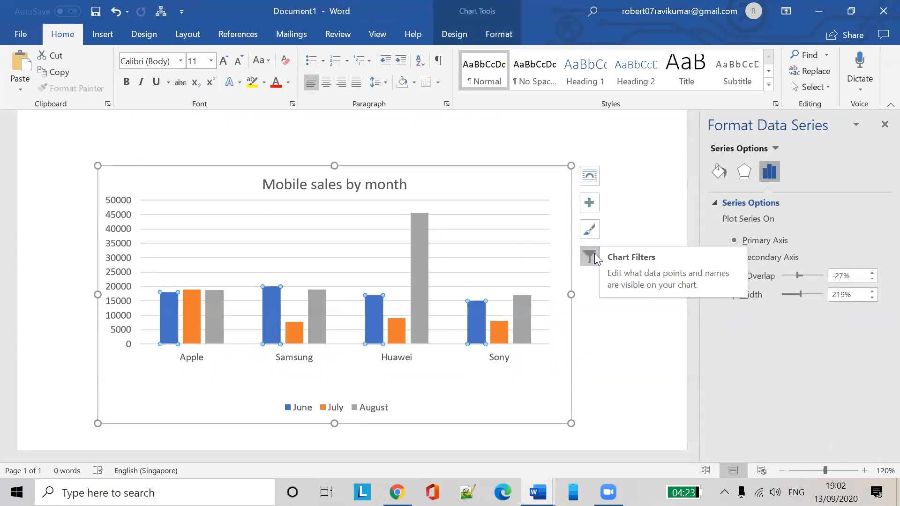
Open the chart data sheet through Select Data and change Samsung's August value in D3 to 12300
{"action": "left_click", "coordinate": [589, 256]}
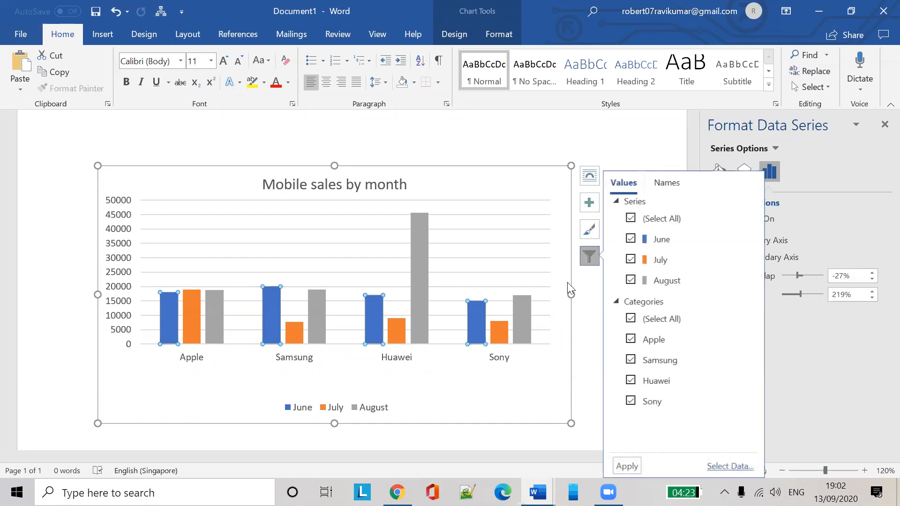
{"action": "left_click", "coordinate": [731, 468]}
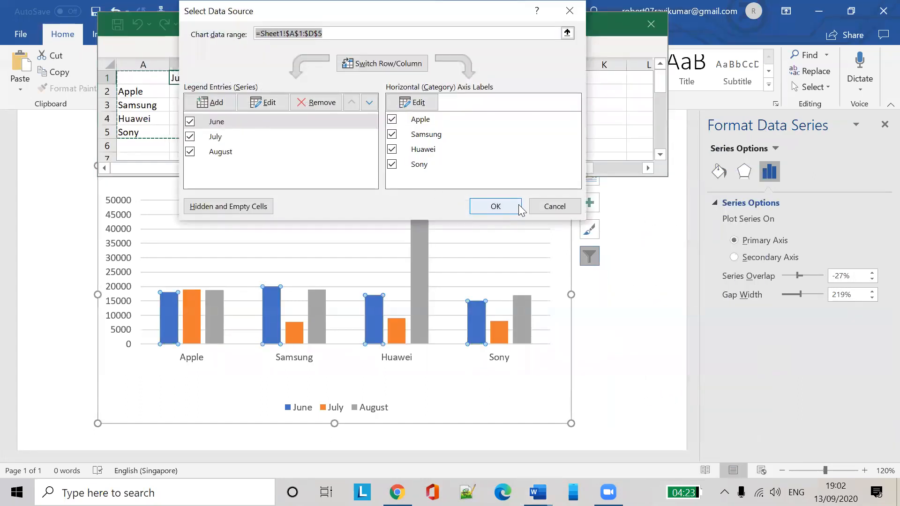
{"action": "left_click", "coordinate": [510, 202]}
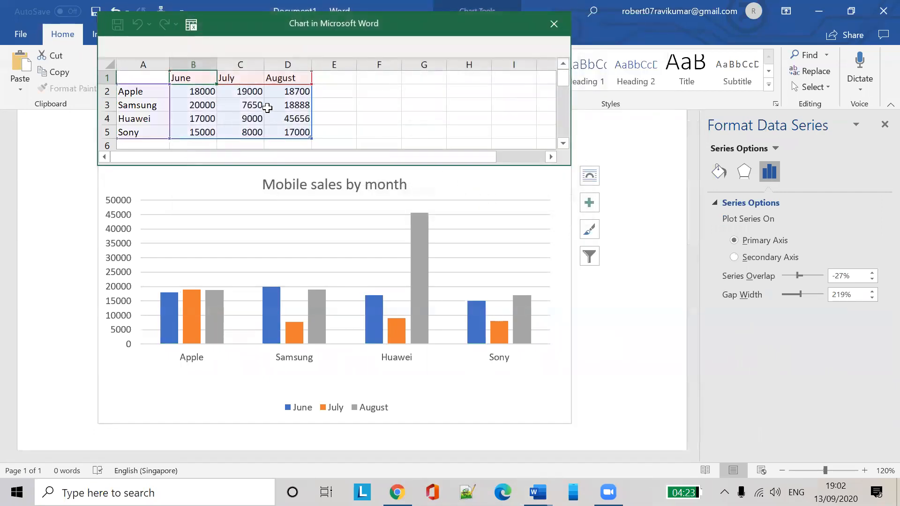
{"action": "left_click", "coordinate": [283, 102]}
{"action": "type", "text": "324"}
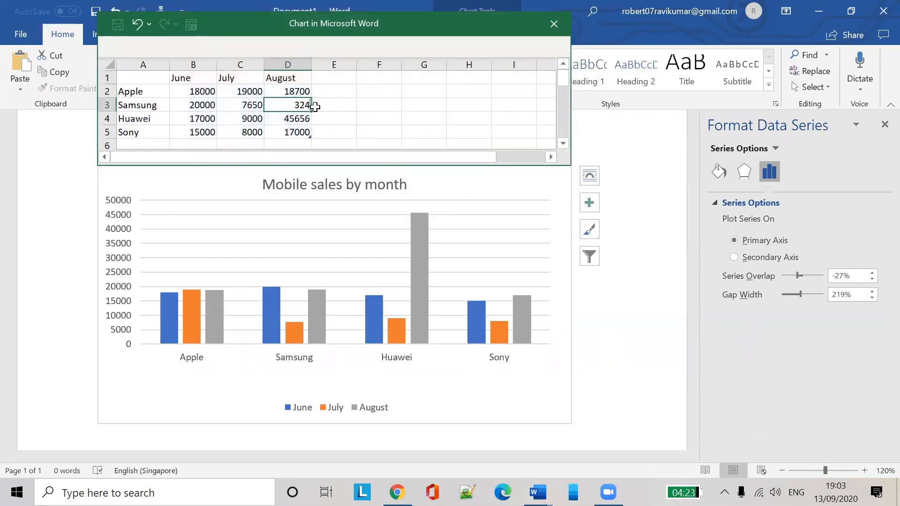
{"action": "type", "text": "324"}
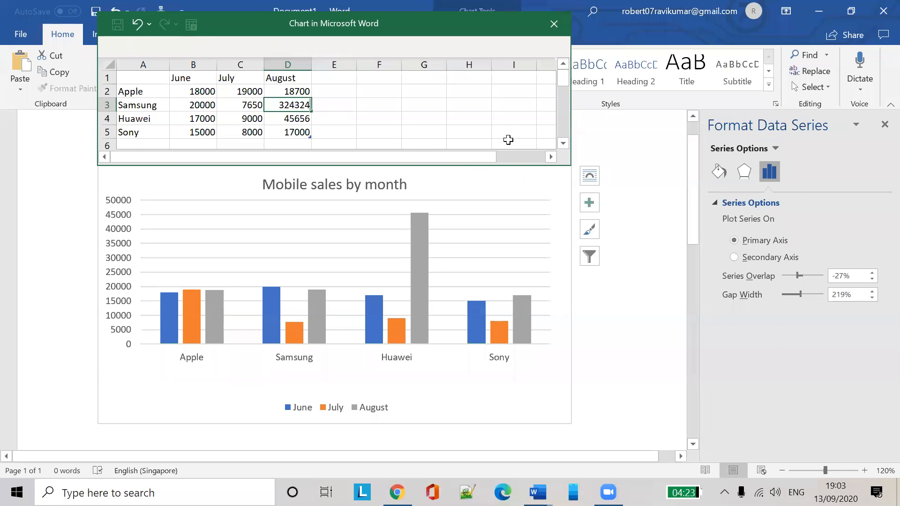
{"action": "left_click", "coordinate": [497, 126]}
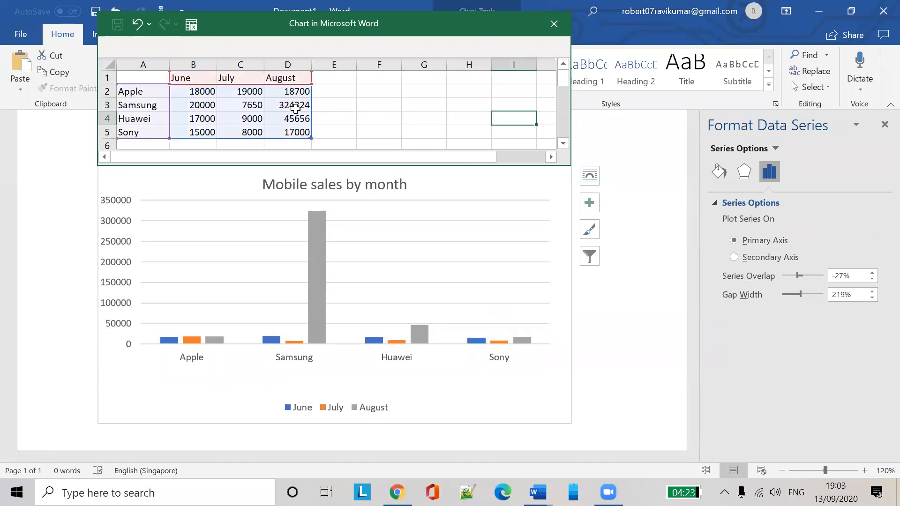
{"action": "left_click", "coordinate": [296, 108]}
{"action": "type", "text": "12300"}
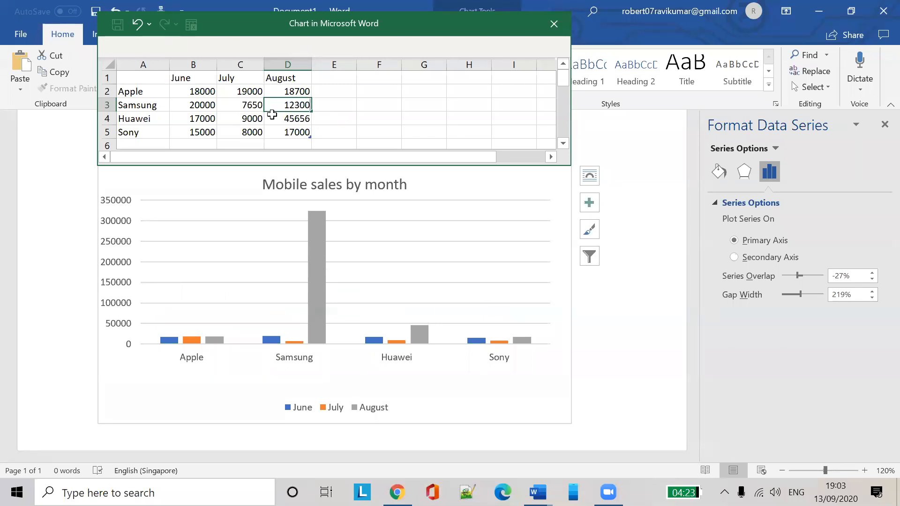
{"action": "left_click", "coordinate": [449, 105]}
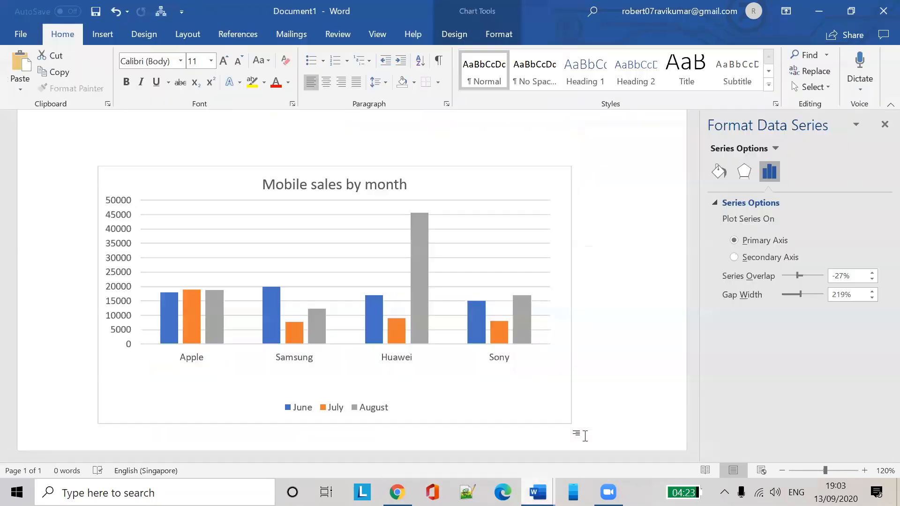
Select the chart's plot area and look through its shortcut menu and chart elements list
{"action": "left_click", "coordinate": [542, 272]}
{"action": "left_click", "coordinate": [496, 257]}
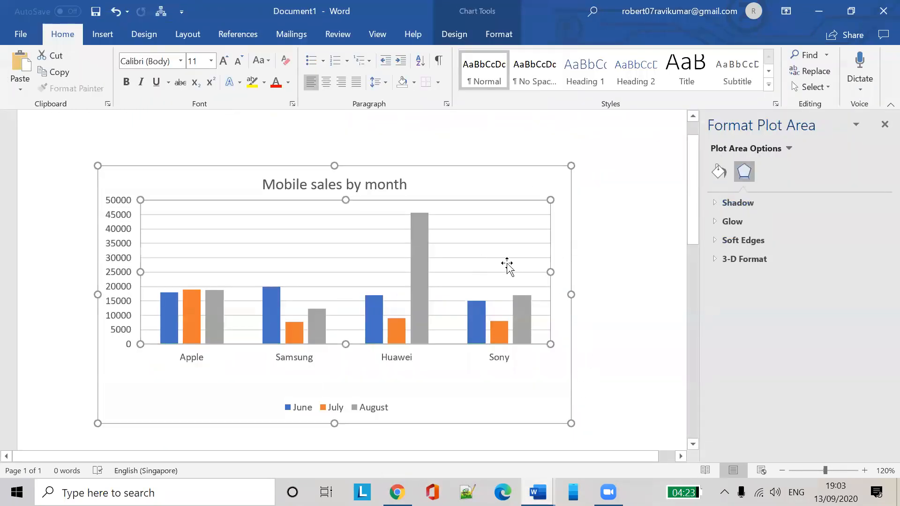
{"action": "right_click", "coordinate": [511, 229]}
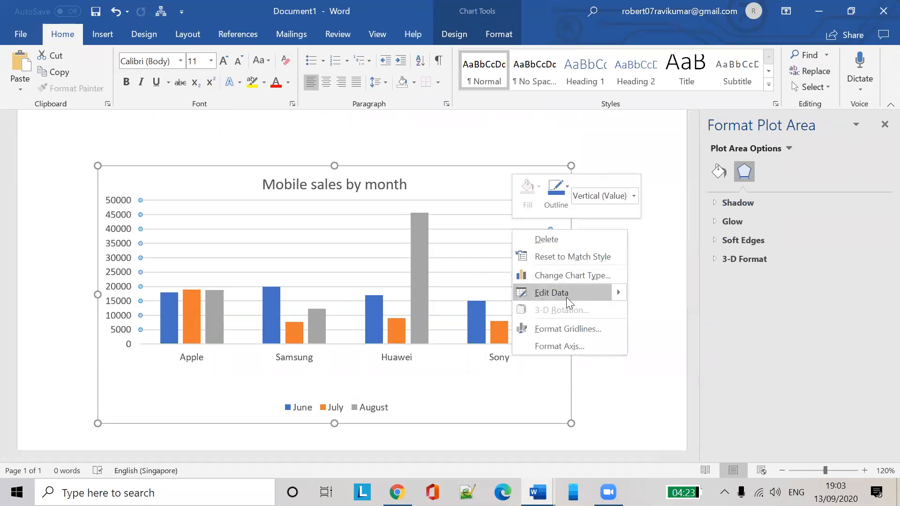
{"action": "left_click", "coordinate": [669, 243]}
{"action": "left_click", "coordinate": [516, 268]}
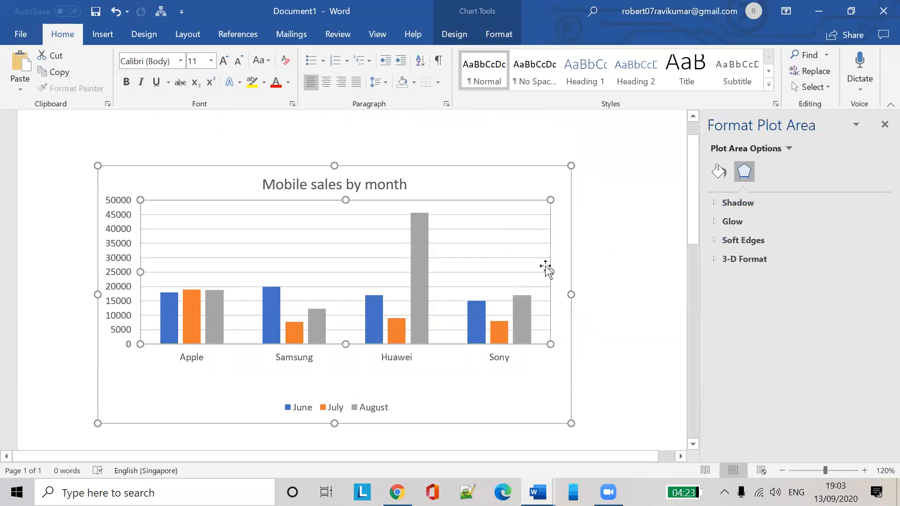
{"action": "right_click", "coordinate": [490, 261]}
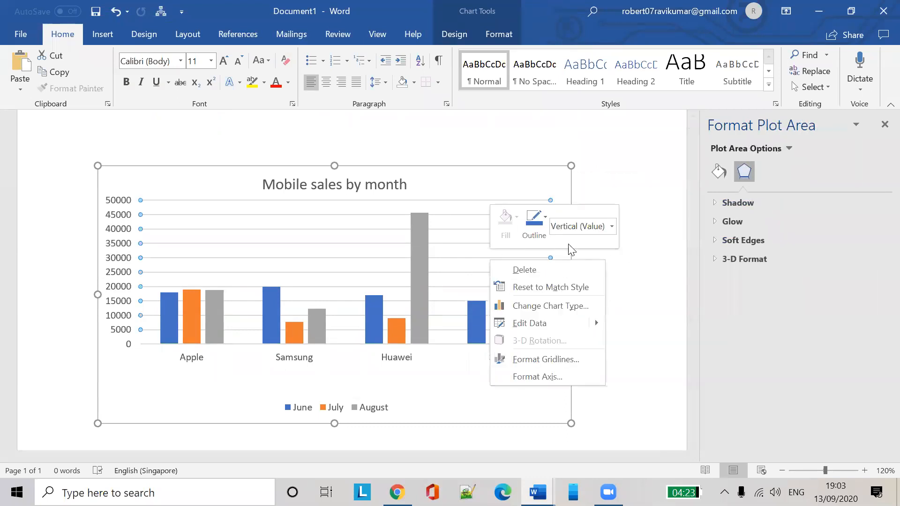
{"action": "left_click", "coordinate": [611, 226]}
{"action": "left_click", "coordinate": [630, 205]}
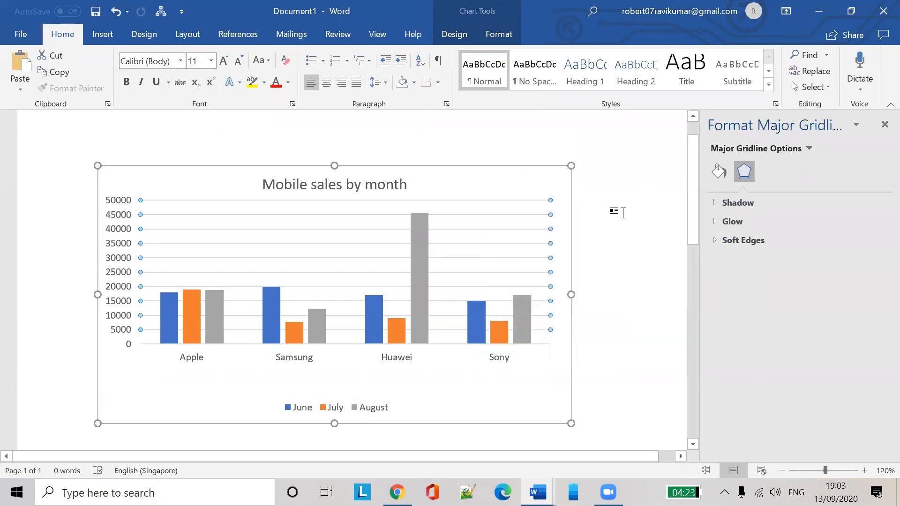
Select the plot area and chart area, then delete an element from the shortcut menu
{"action": "left_click", "coordinate": [539, 263]}
{"action": "left_click", "coordinate": [468, 175]}
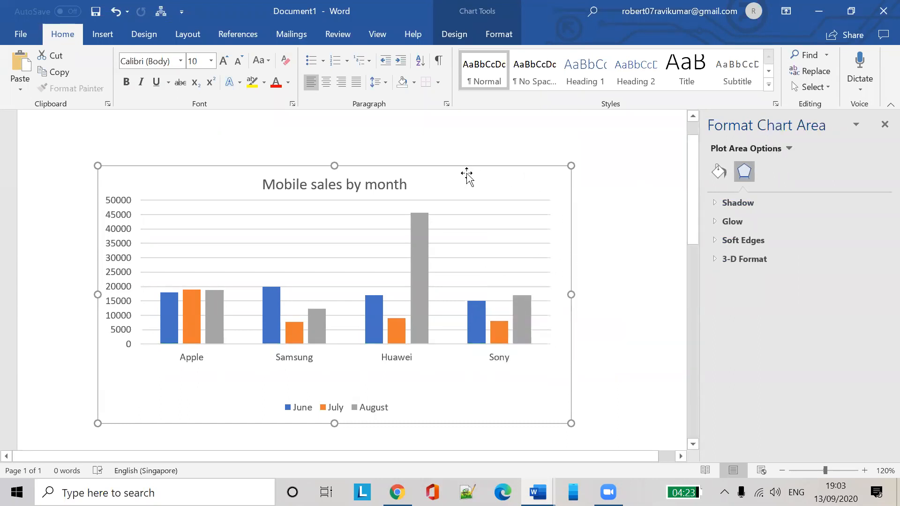
{"action": "right_click", "coordinate": [535, 225]}
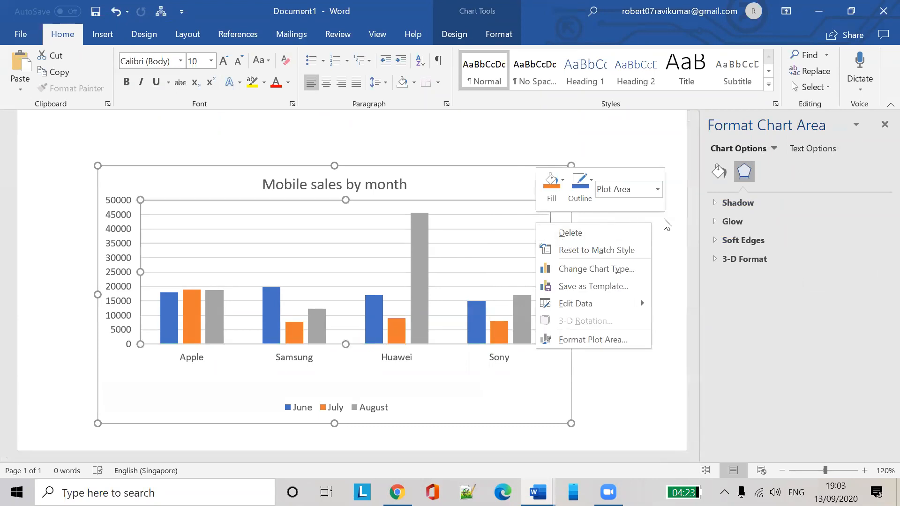
{"action": "left_click", "coordinate": [568, 233]}
{"action": "left_click", "coordinate": [522, 364]}
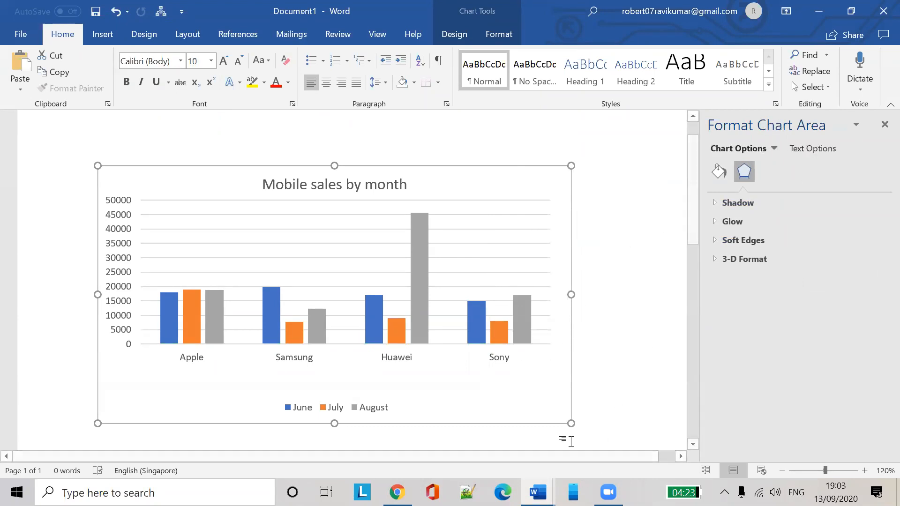
Select the major gridlines of the Mobile sales by month chart
{"action": "left_click", "coordinate": [508, 212]}
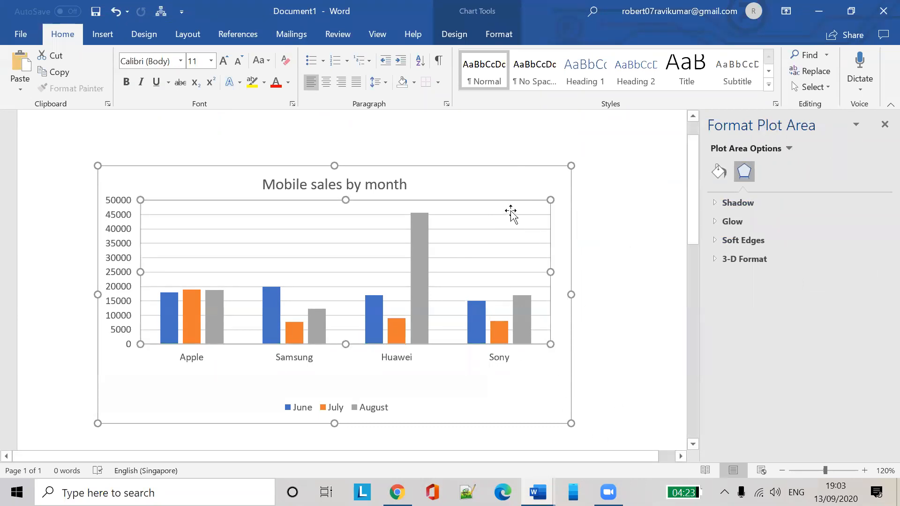
{"action": "left_click", "coordinate": [552, 179]}
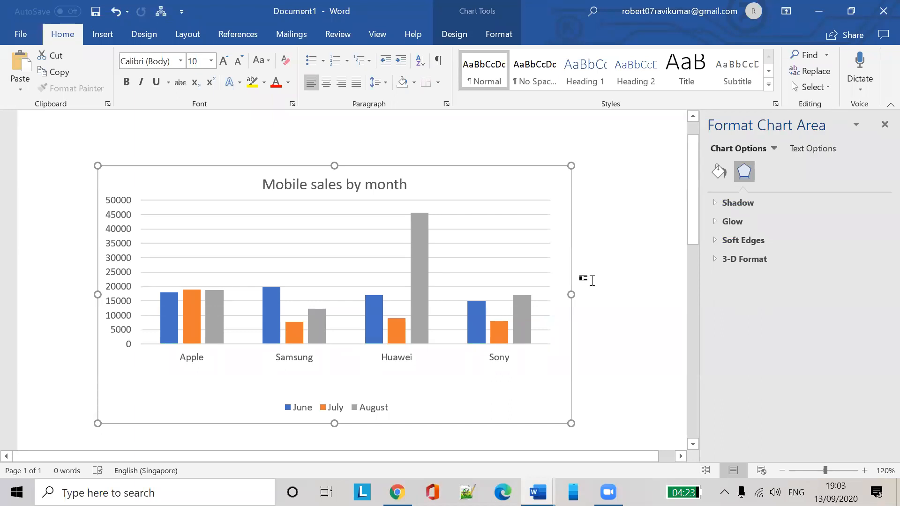
{"action": "right_click", "coordinate": [522, 397]}
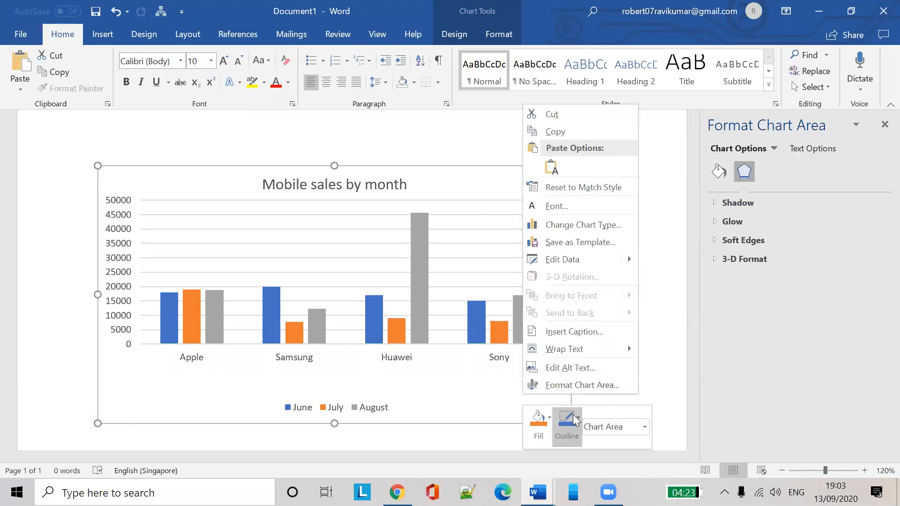
{"action": "left_click", "coordinate": [660, 157]}
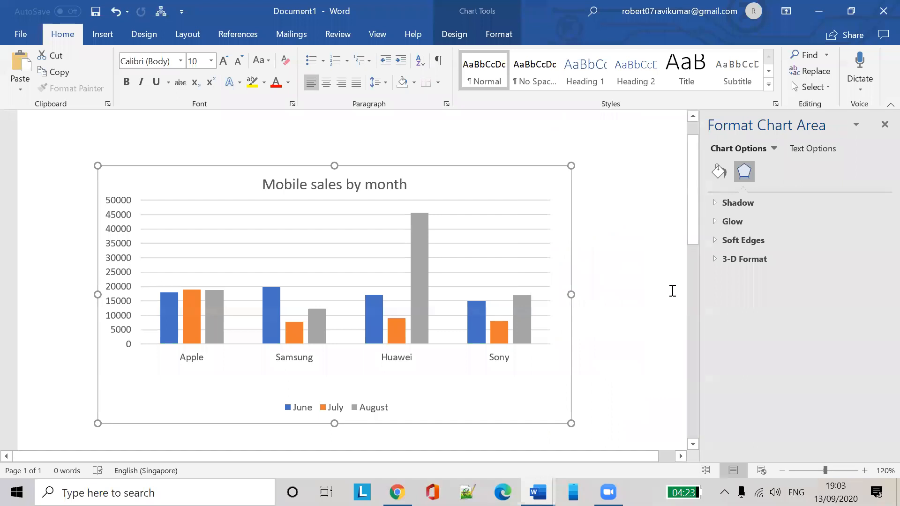
{"action": "left_click", "coordinate": [619, 296]}
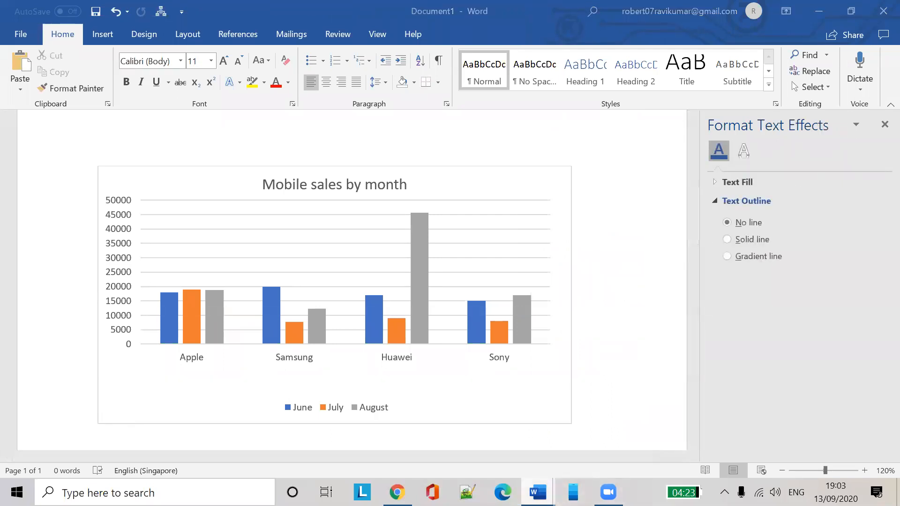
{"action": "left_click", "coordinate": [514, 249]}
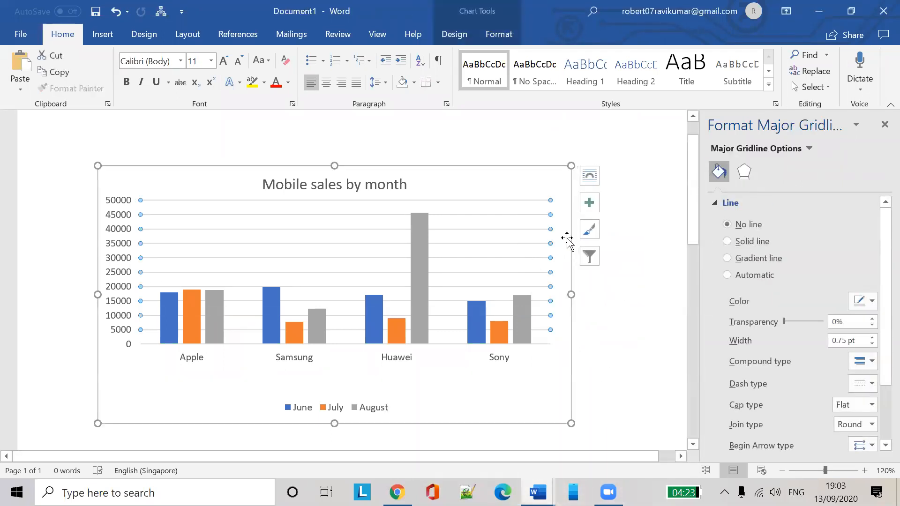
Turn on Data Labels and a Data Table for the chart, leaving Axis Titles off
{"action": "left_click", "coordinate": [590, 206]}
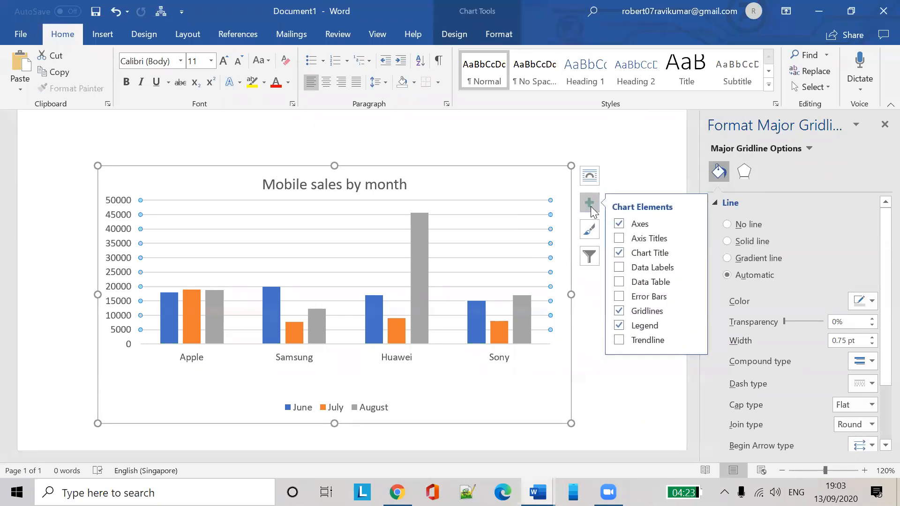
{"action": "left_click", "coordinate": [620, 239]}
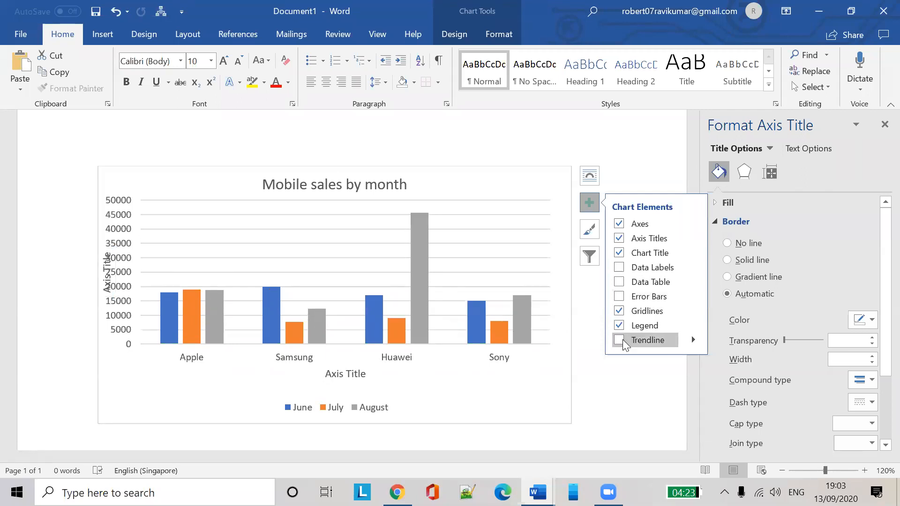
{"action": "left_click", "coordinate": [619, 239]}
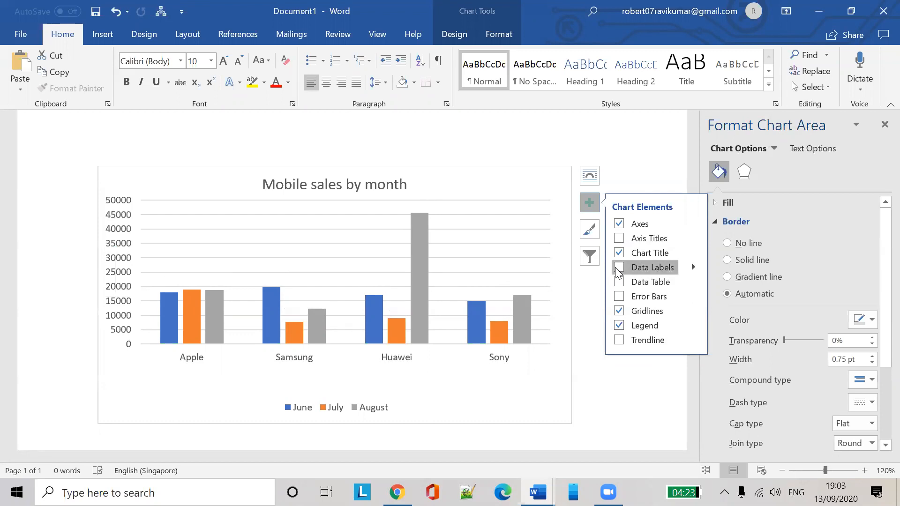
{"action": "left_click", "coordinate": [618, 267]}
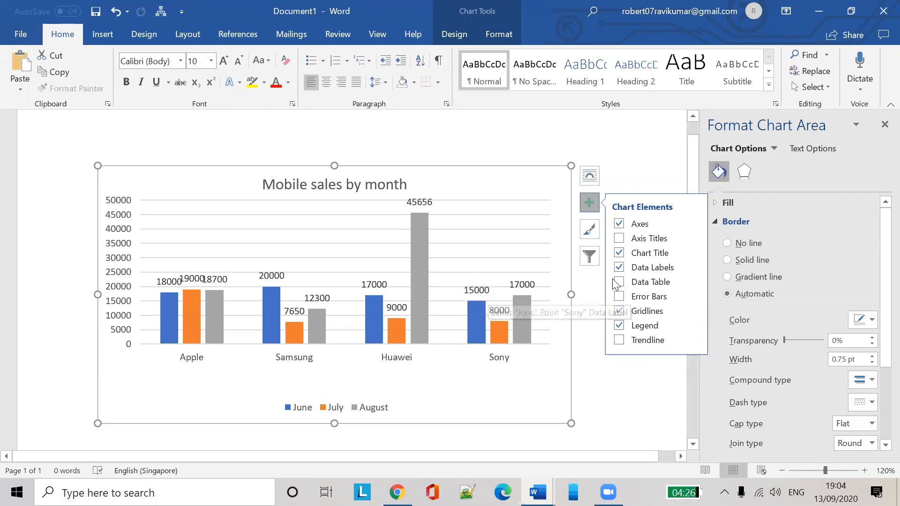
{"action": "left_click", "coordinate": [620, 268]}
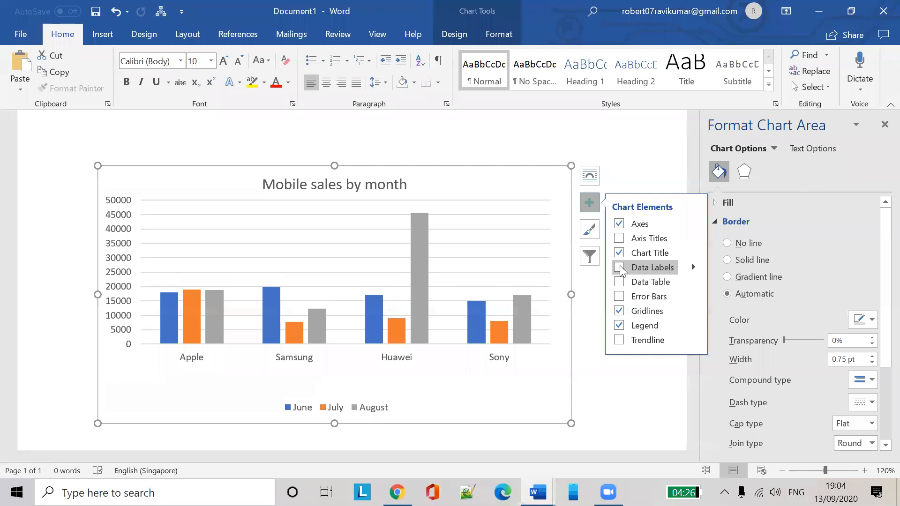
{"action": "left_click", "coordinate": [620, 267]}
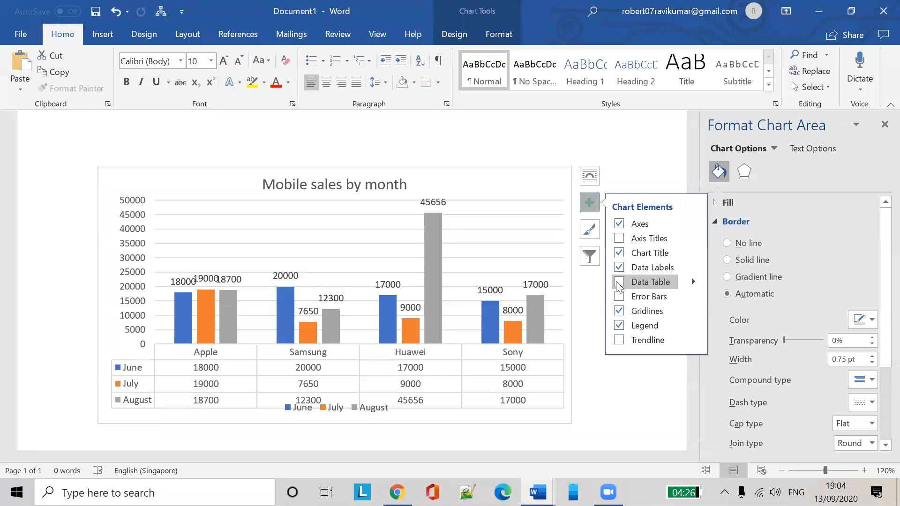
{"action": "left_click", "coordinate": [619, 283]}
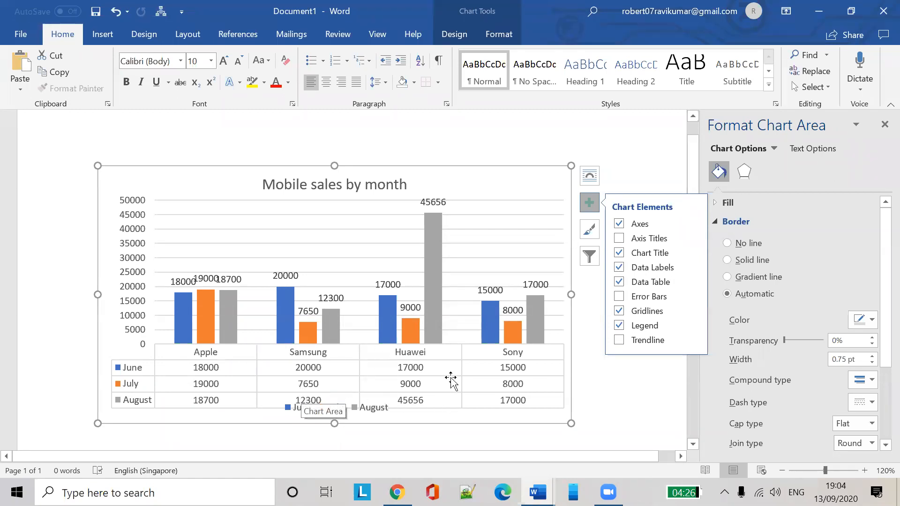
{"action": "left_click", "coordinate": [641, 154]}
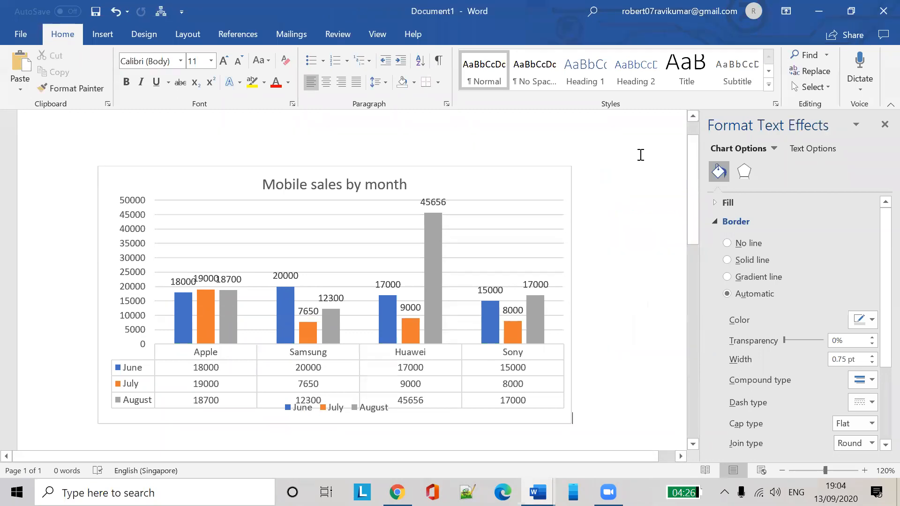
{"action": "left_click", "coordinate": [483, 267]}
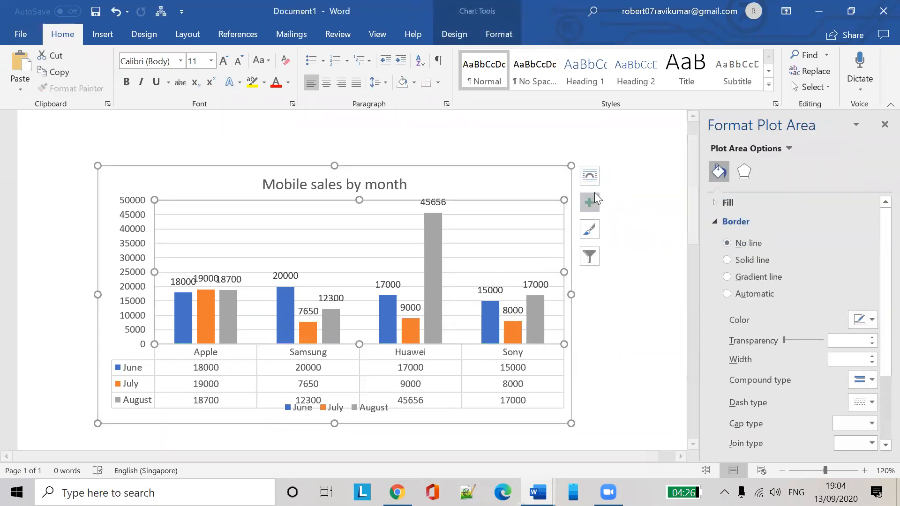
{"action": "left_click", "coordinate": [590, 176]}
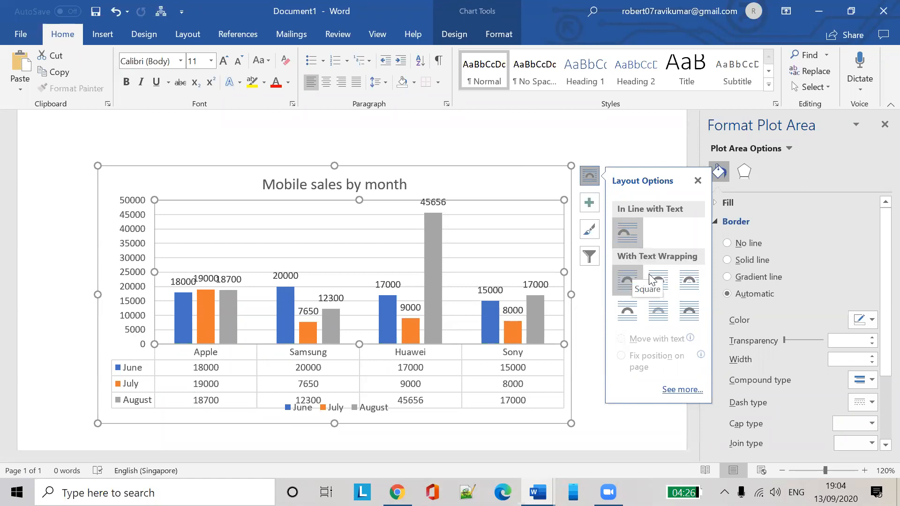
{"action": "left_click", "coordinate": [651, 147]}
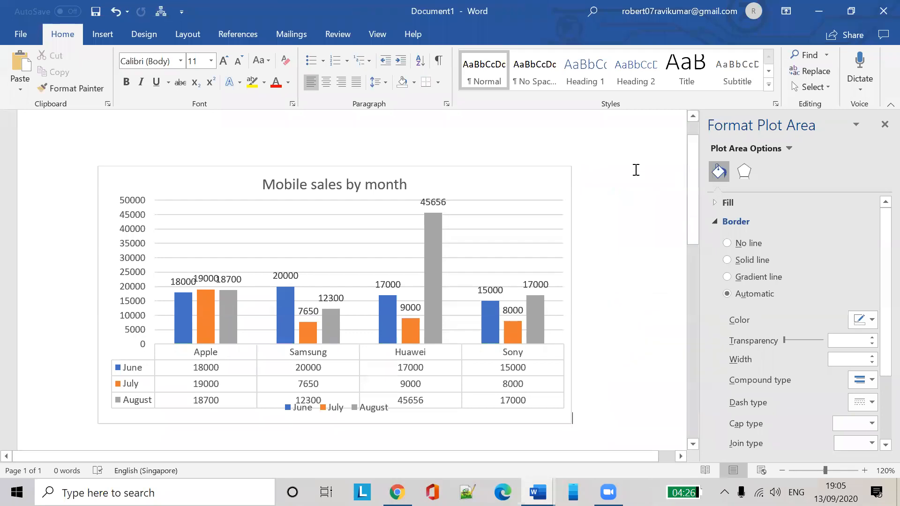
{"action": "left_click", "coordinate": [515, 229]}
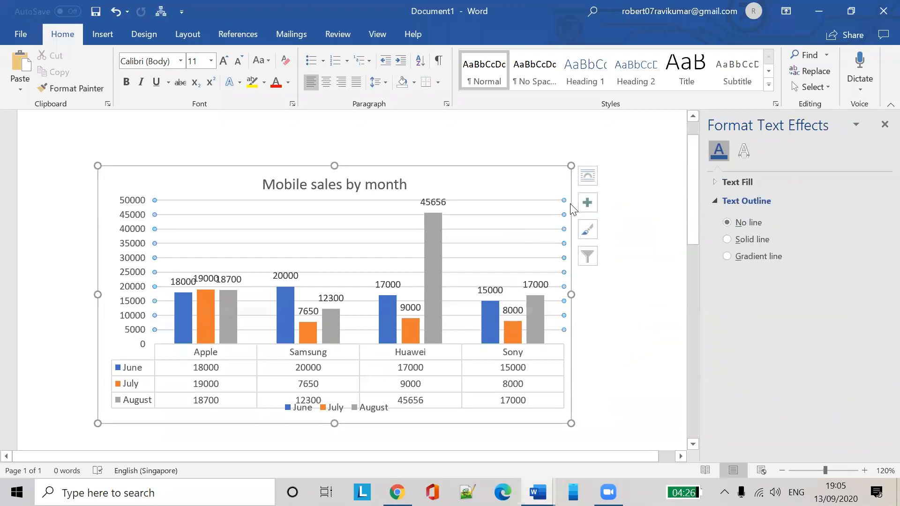
Switch rows and columns so bars group by June, July and August with the phone brands as series
{"action": "left_click", "coordinate": [589, 255]}
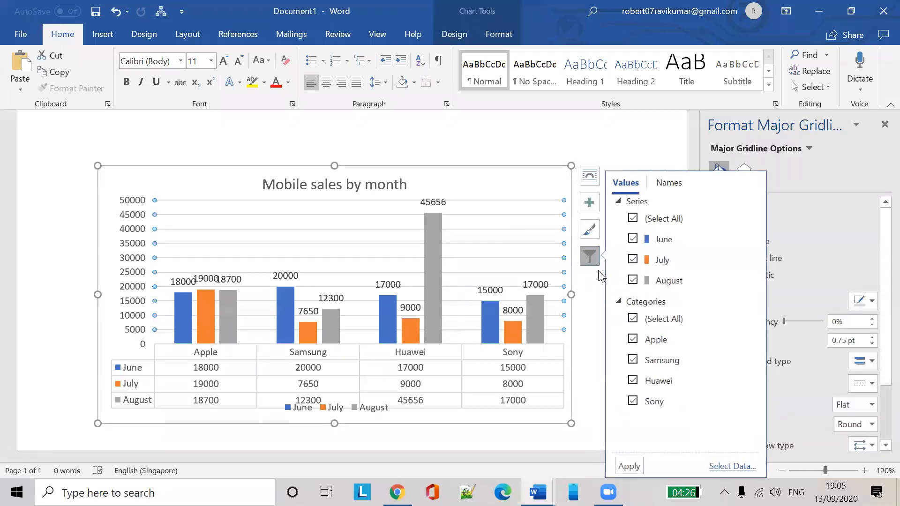
{"action": "left_click", "coordinate": [669, 184]}
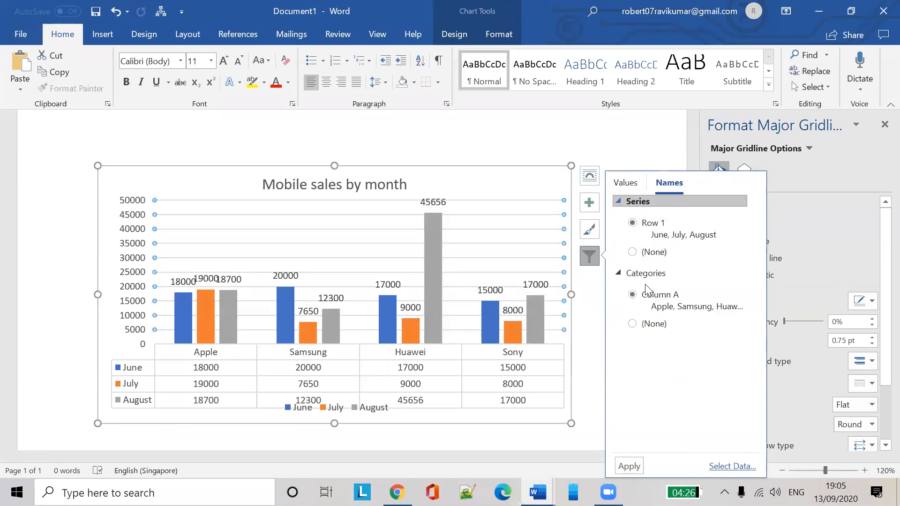
{"action": "left_click", "coordinate": [633, 254]}
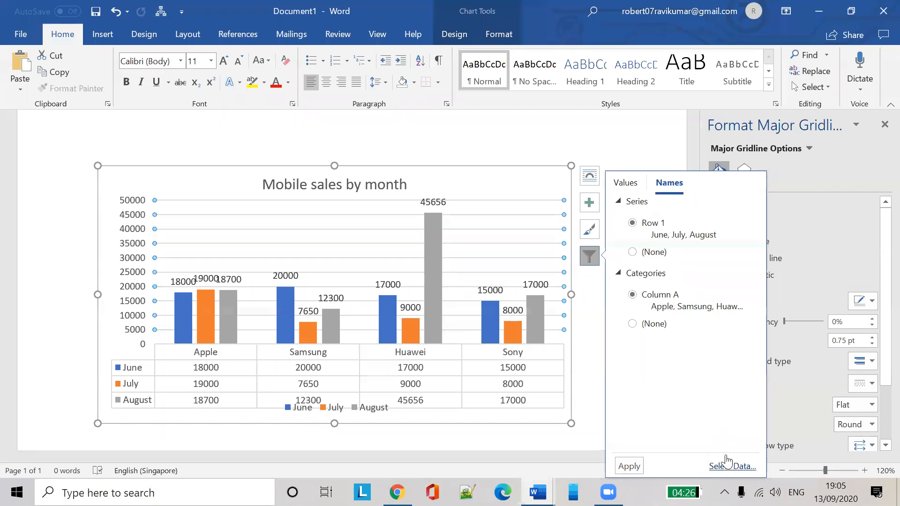
{"action": "left_click", "coordinate": [732, 467]}
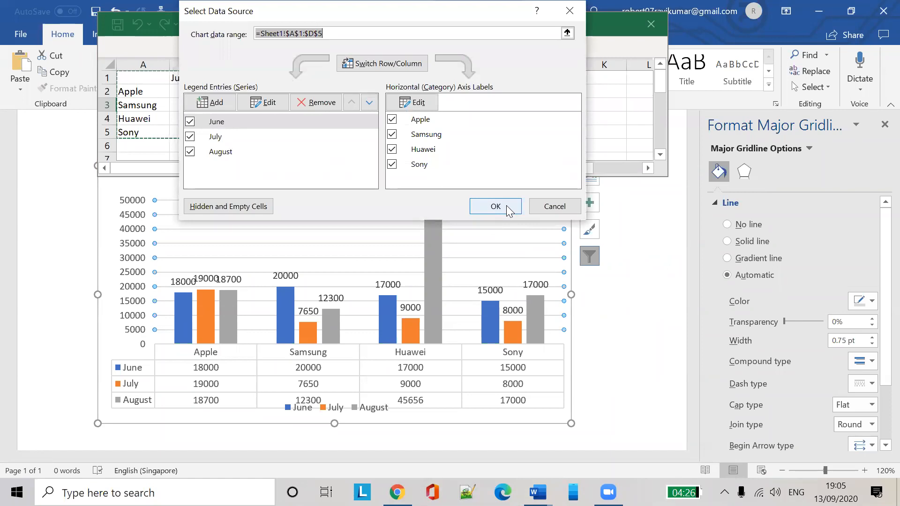
{"action": "left_click", "coordinate": [400, 65]}
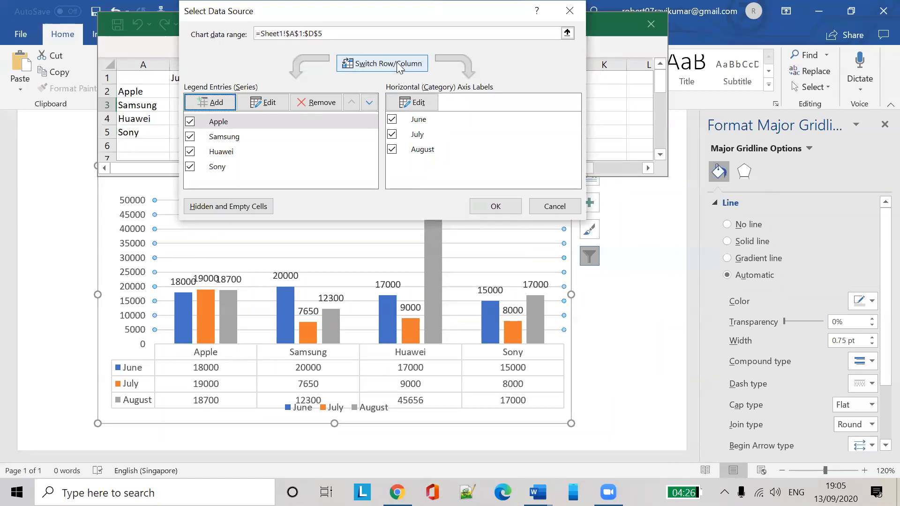
{"action": "left_click", "coordinate": [494, 206]}
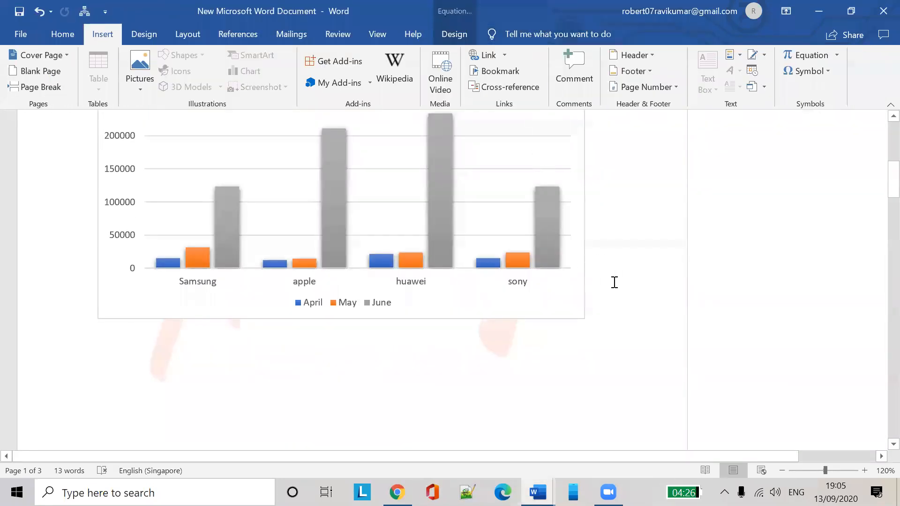
{"action": "mouse_move", "coordinate": [538, 492]}
{"action": "left_click", "coordinate": [595, 443]}
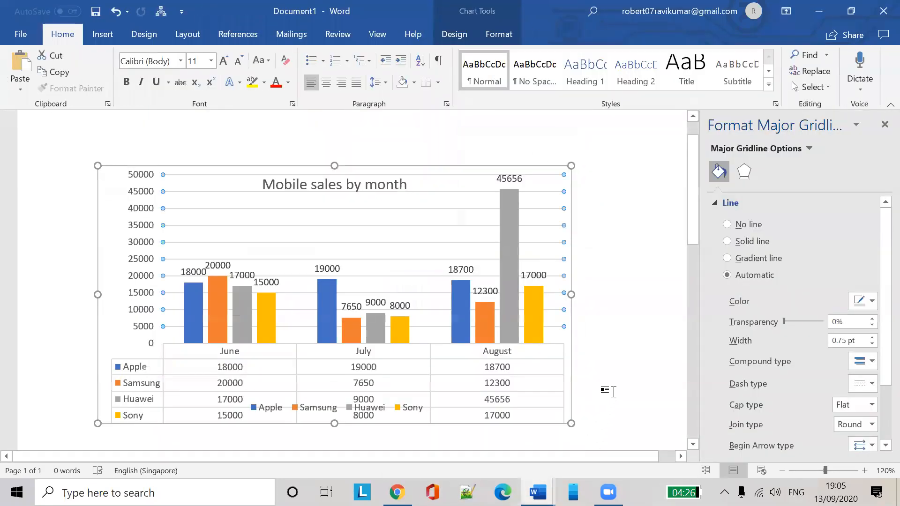
Review the sales chart's data range in Select Data, then return to the Document1 window
{"action": "left_click", "coordinate": [627, 278]}
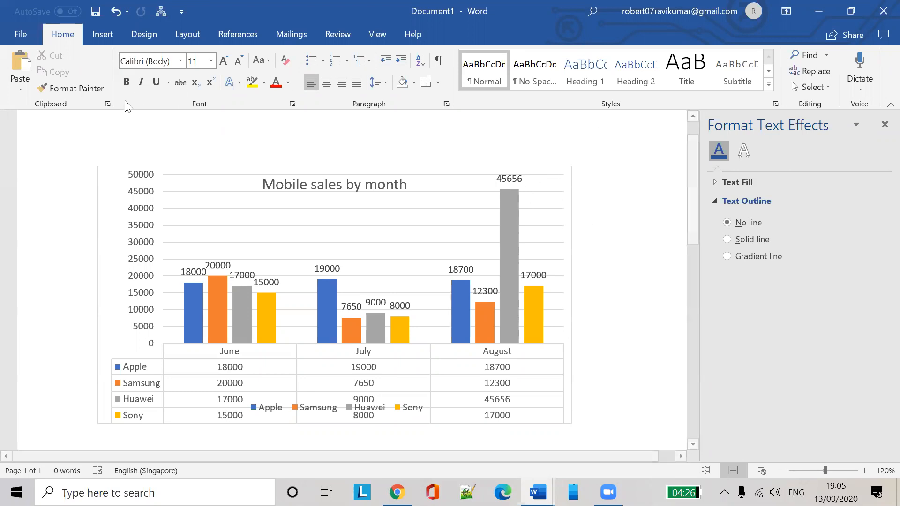
{"action": "left_click", "coordinate": [116, 34]}
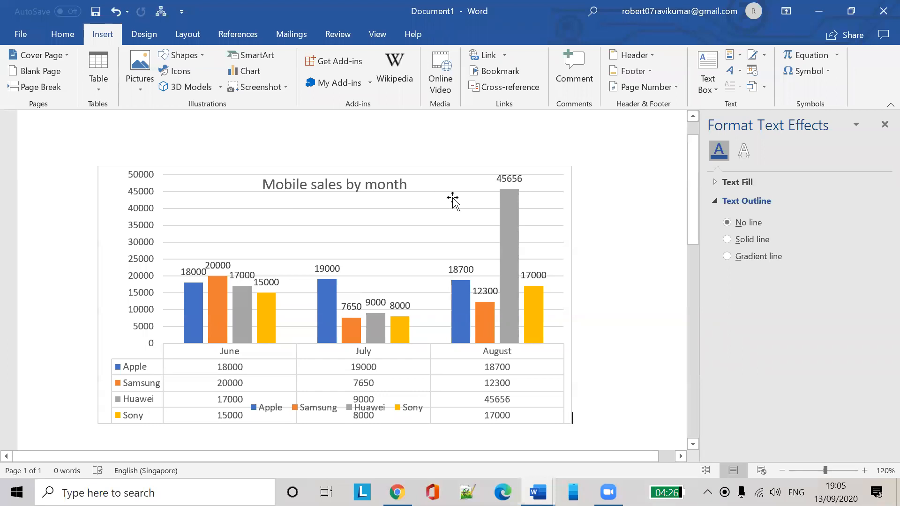
{"action": "left_click", "coordinate": [362, 239]}
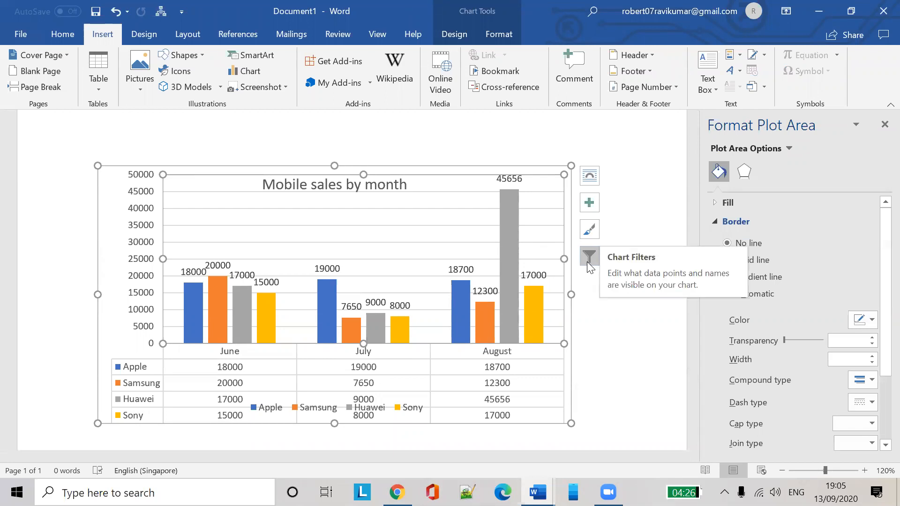
{"action": "left_click", "coordinate": [588, 259]}
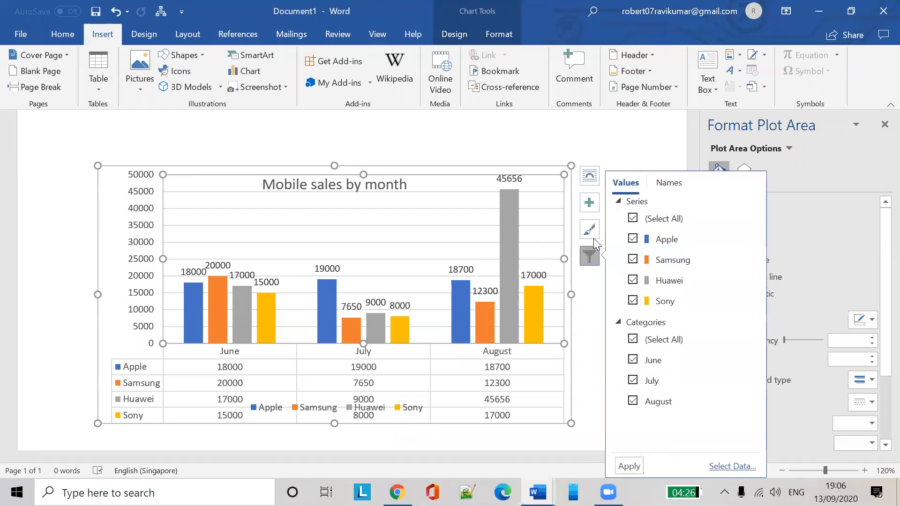
{"action": "left_click", "coordinate": [719, 467]}
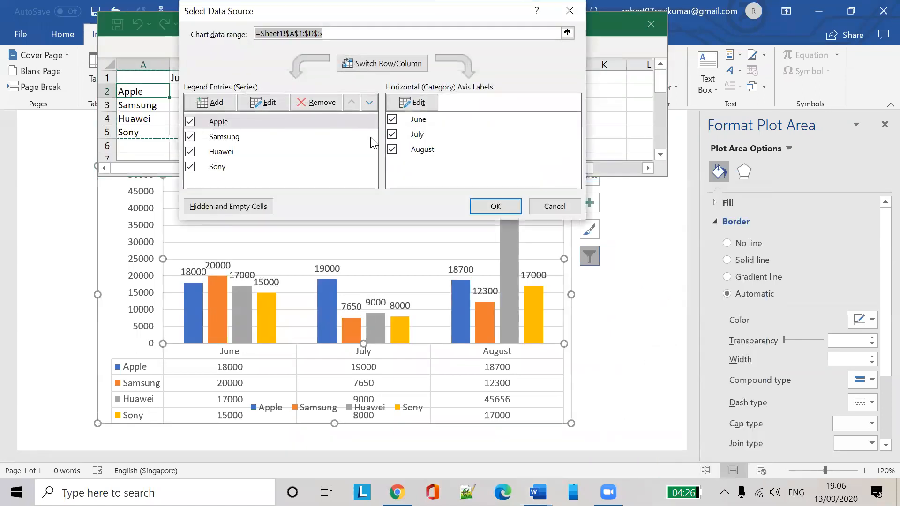
{"action": "left_click", "coordinate": [492, 203]}
{"action": "left_click_drag", "start_coordinate": [258, 32], "coordinate": [321, 136]}
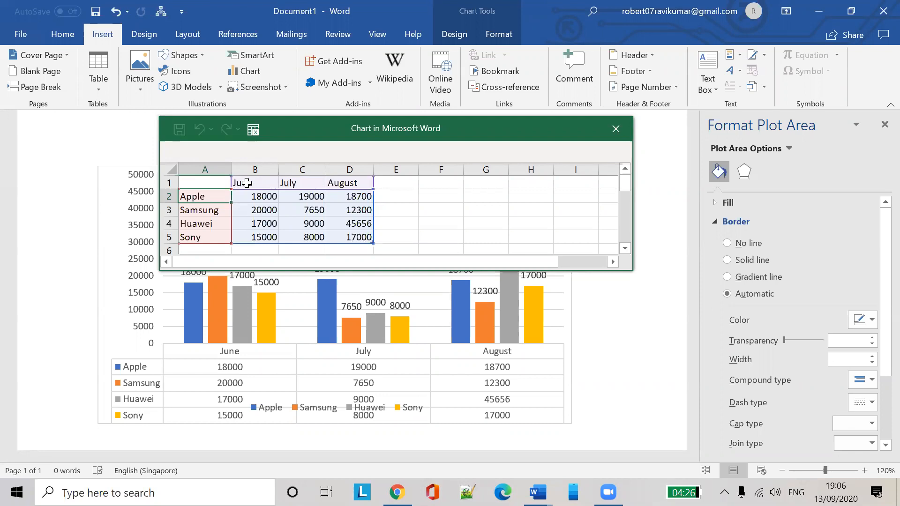
{"action": "left_click", "coordinate": [247, 183]}
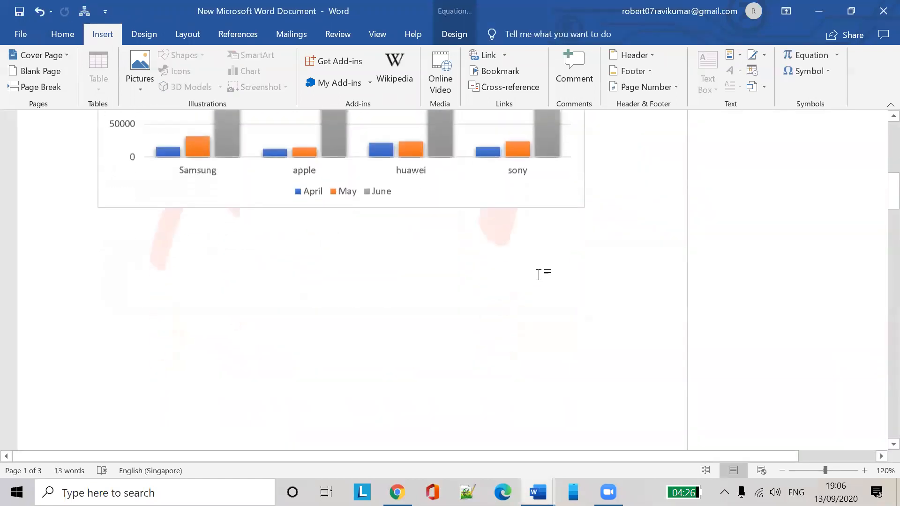
{"action": "mouse_move", "coordinate": [532, 492]}
{"action": "left_click", "coordinate": [591, 438]}
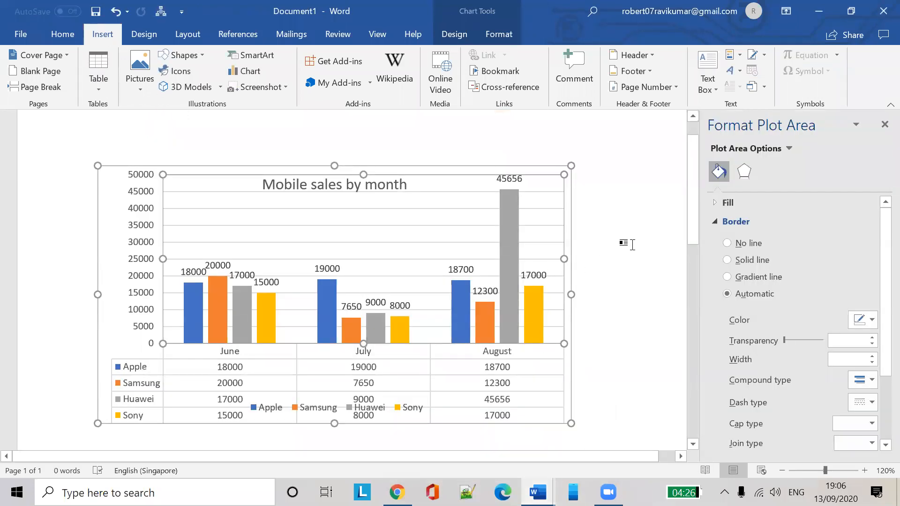
Add two blank lines after the column chart and open Insert Chart there
{"action": "scroll", "coordinate": [642, 255], "scroll_direction": "down", "scroll_amount": 5}
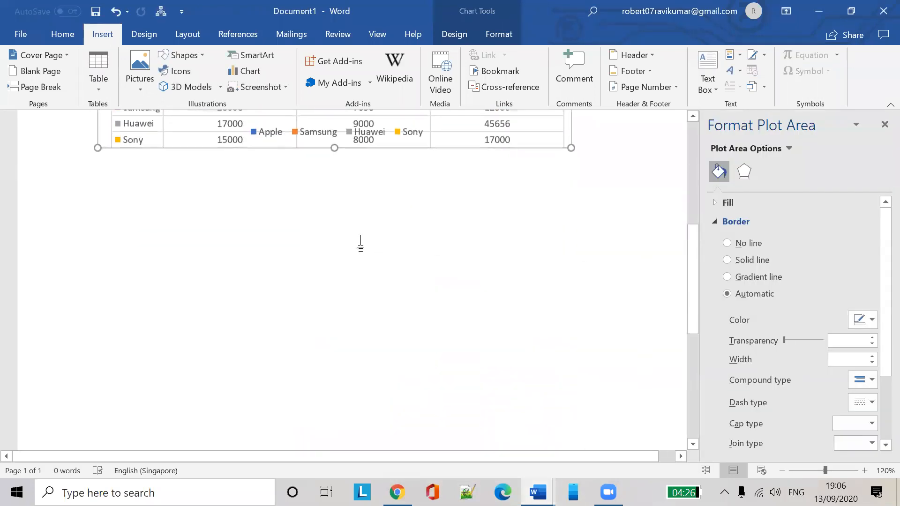
{"action": "left_click", "coordinate": [604, 208]}
{"action": "key", "text": "Return"}
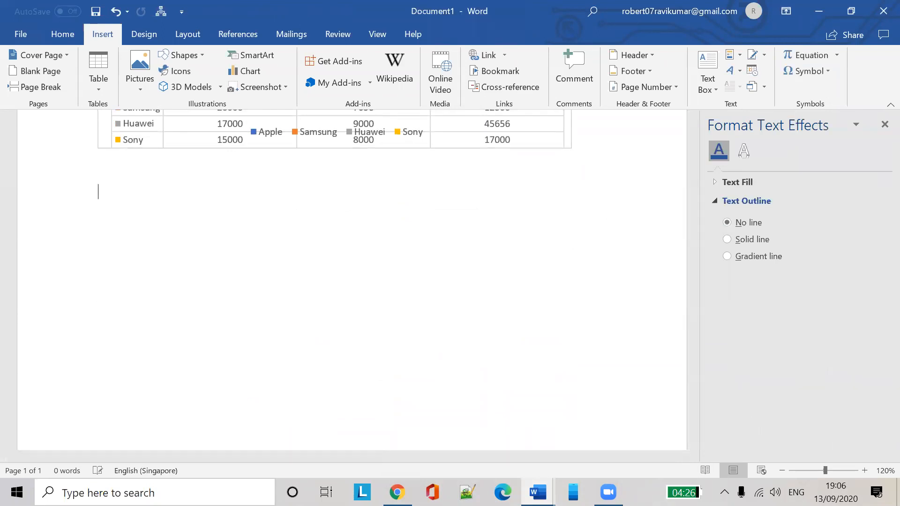
{"action": "key", "text": "Return"}
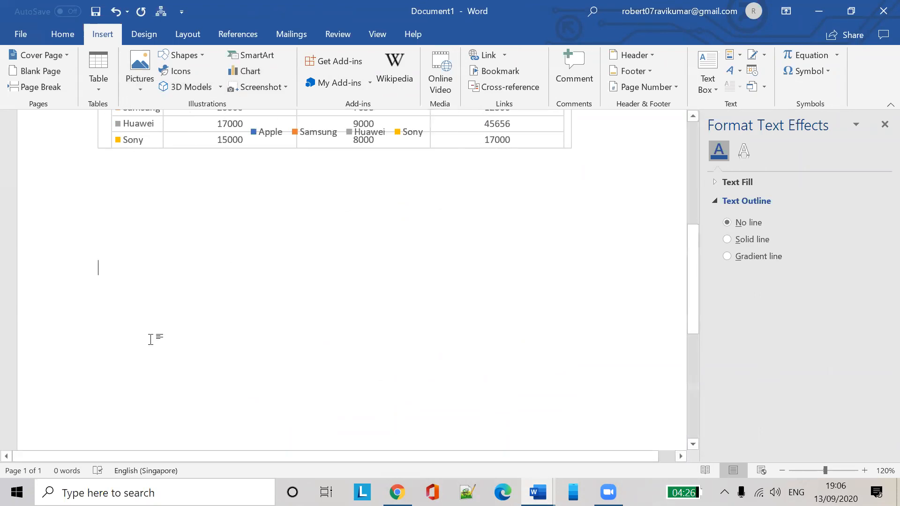
{"action": "left_click", "coordinate": [167, 219]}
{"action": "left_click", "coordinate": [65, 36]}
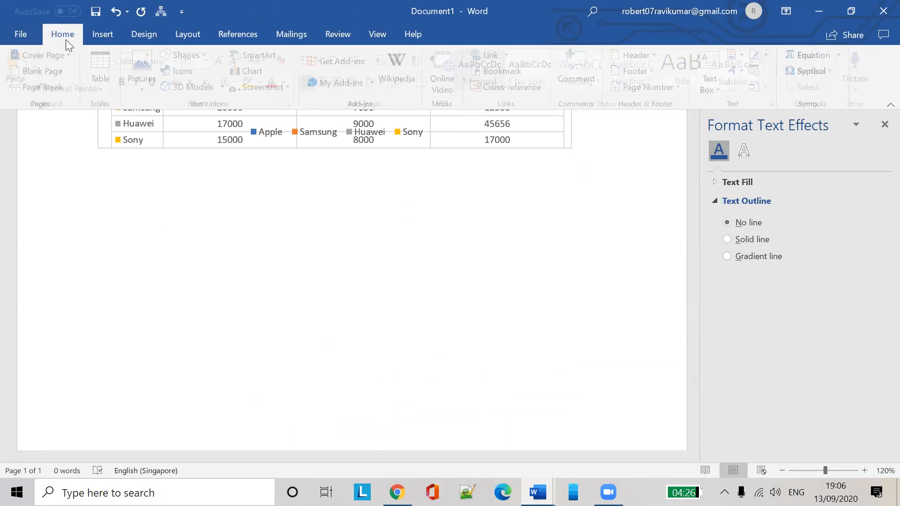
{"action": "left_click", "coordinate": [99, 35]}
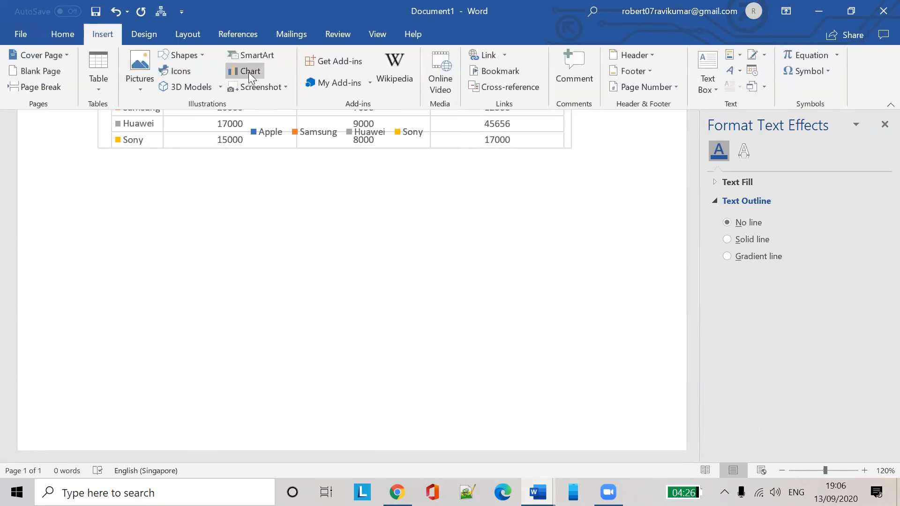
{"action": "left_click", "coordinate": [248, 72]}
{"action": "mouse_move", "coordinate": [441, 182]}
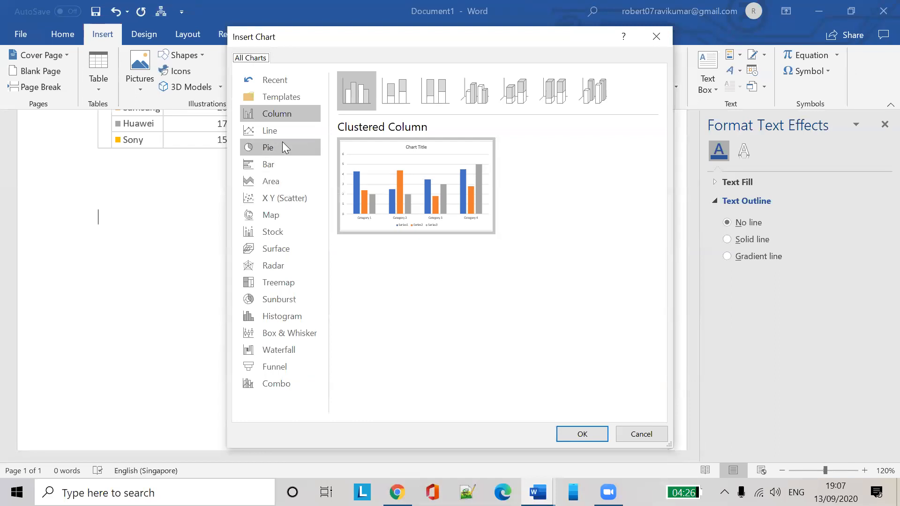
Insert a Pie chart from the Insert Chart dialog
{"action": "left_click", "coordinate": [282, 143]}
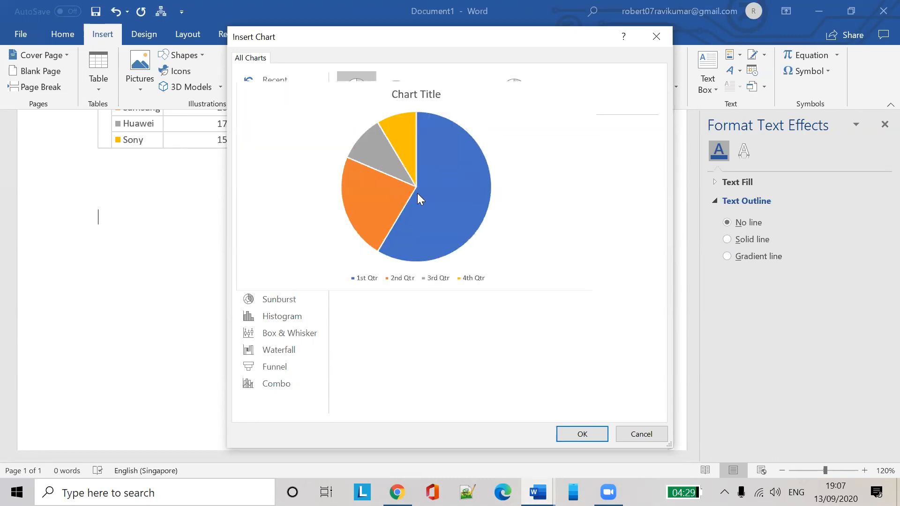
{"action": "left_click", "coordinate": [589, 440]}
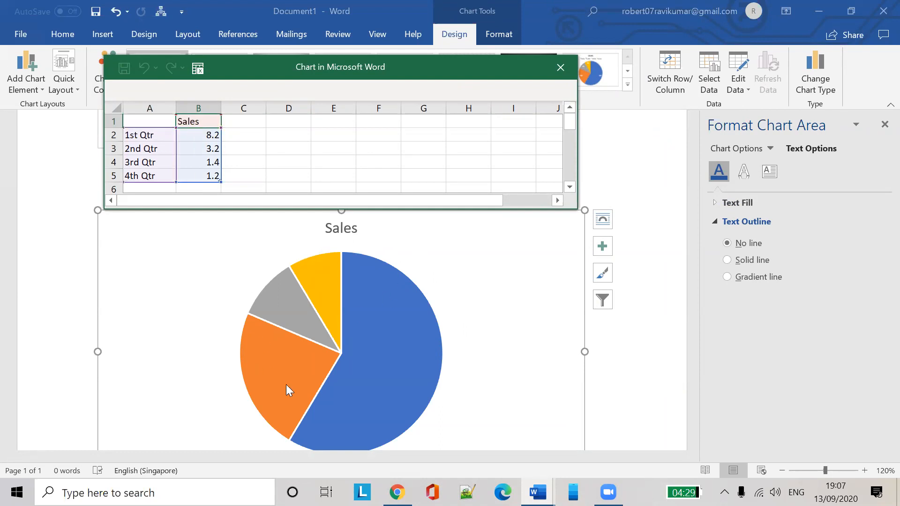
Enter 9 as the first Sales value in cell B2
{"action": "left_click", "coordinate": [211, 137]}
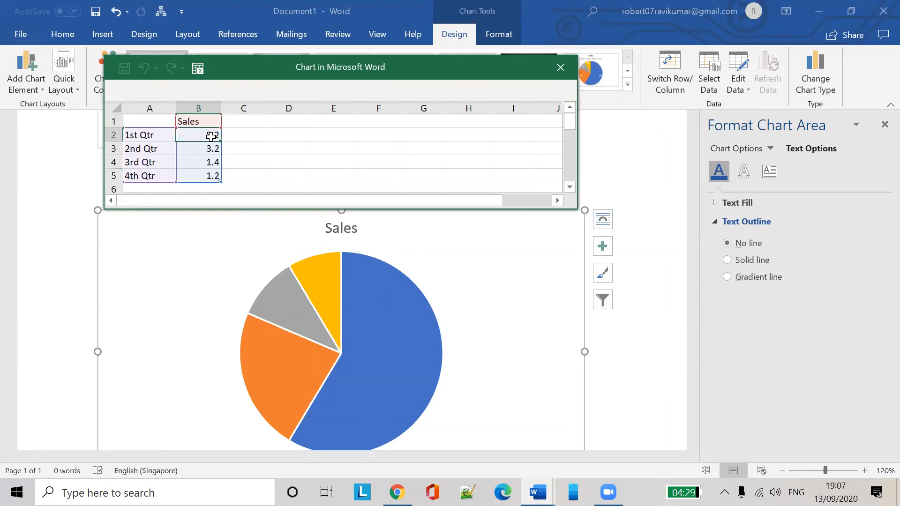
{"action": "type", "text": "9"}
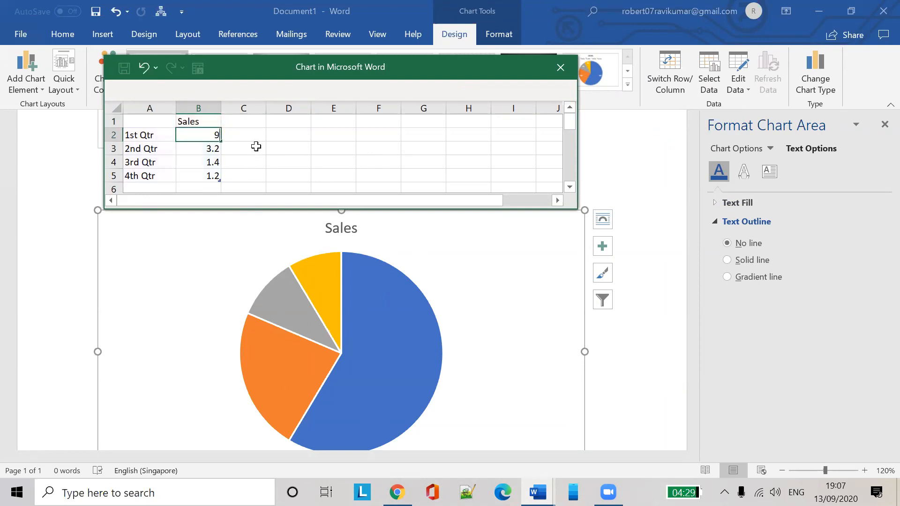
{"action": "left_click", "coordinate": [252, 147]}
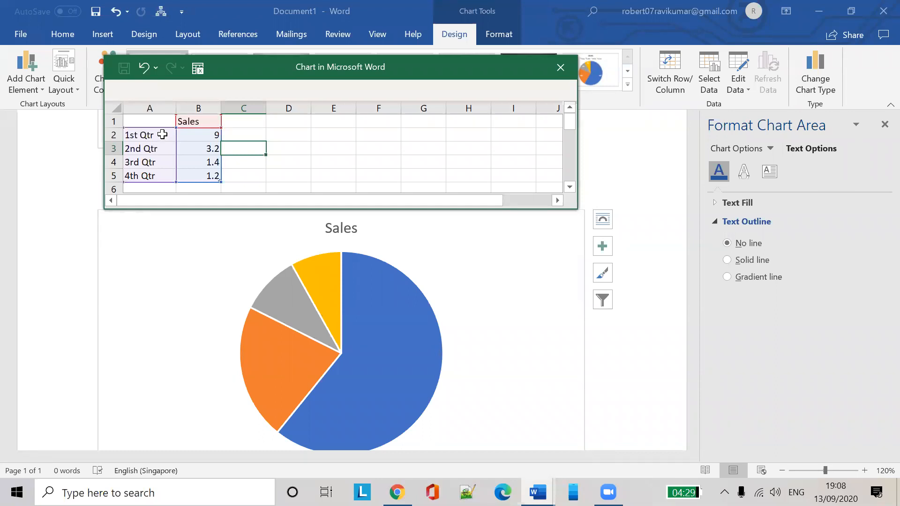
{"action": "left_click", "coordinate": [201, 121]}
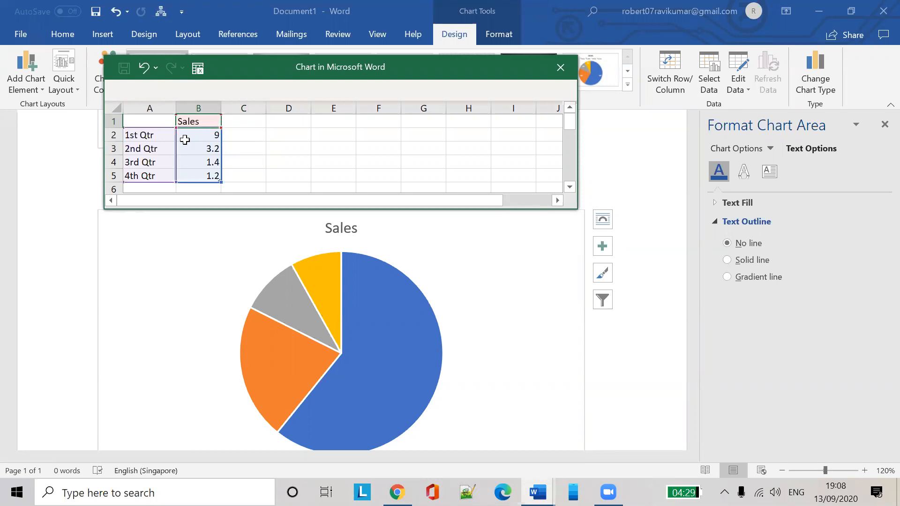
Rename the first two slices in A2 and A3 to Maruthi and Benz
{"action": "left_click", "coordinate": [164, 136]}
{"action": "type", "text": "Mar"}
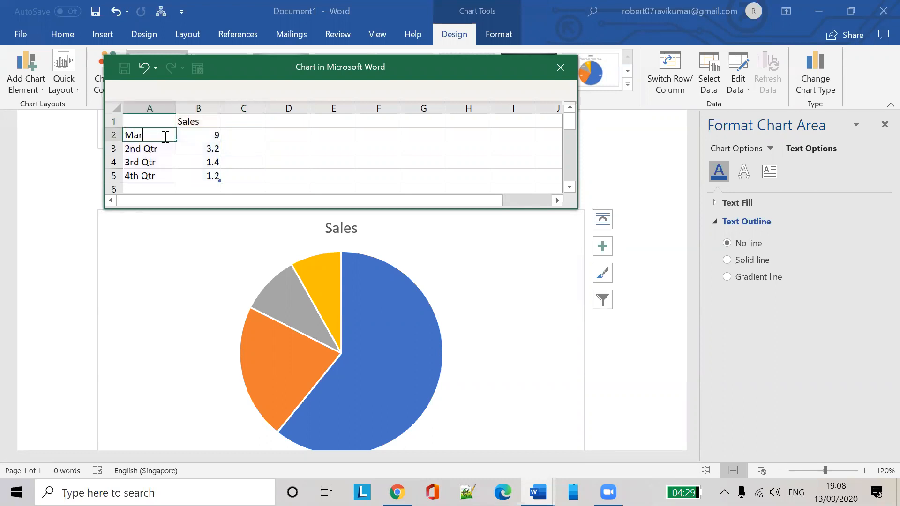
{"action": "type", "text": "uthi"}
{"action": "left_click", "coordinate": [157, 151]}
{"action": "type", "text": "Audi"}
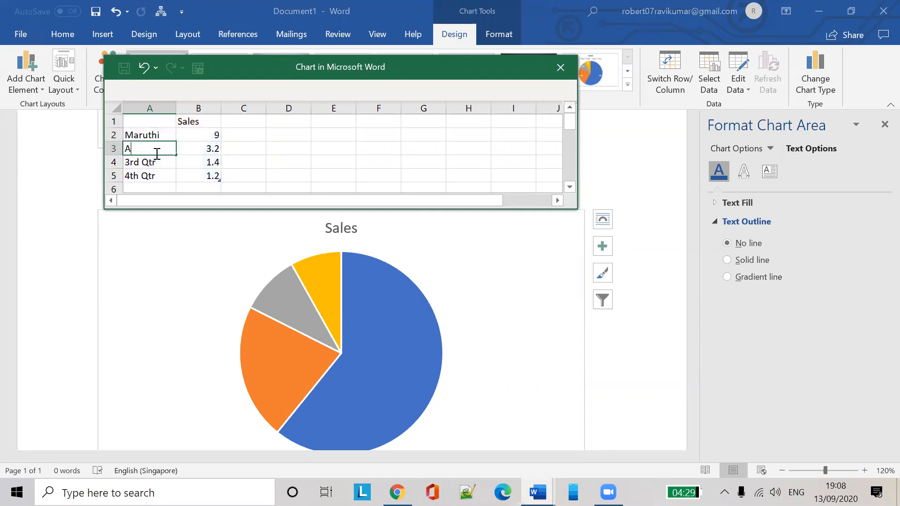
{"action": "key", "text": "BackSpace"}
{"action": "key", "text": "BackSpace"}
{"action": "key", "text": "BackSpace"}
{"action": "key", "text": "BackSpace"}
{"action": "type", "text": "Benz"}
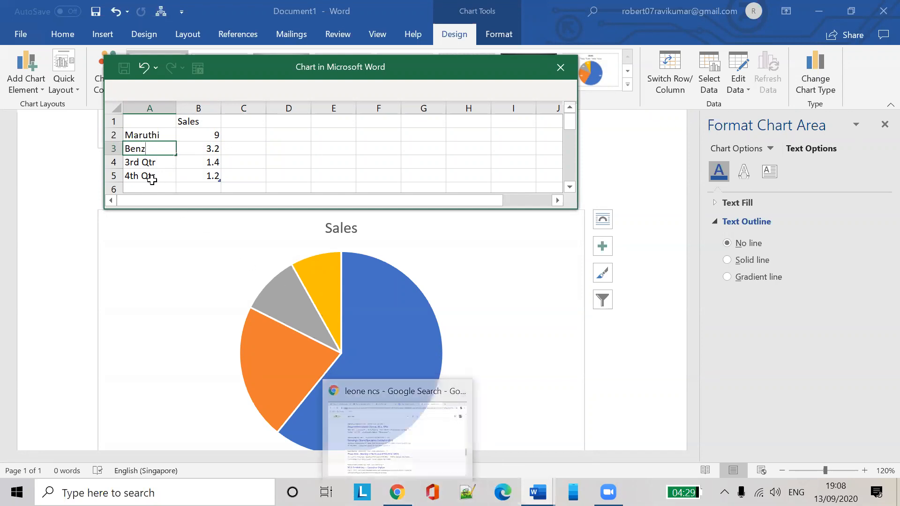
{"action": "left_click", "coordinate": [153, 162]}
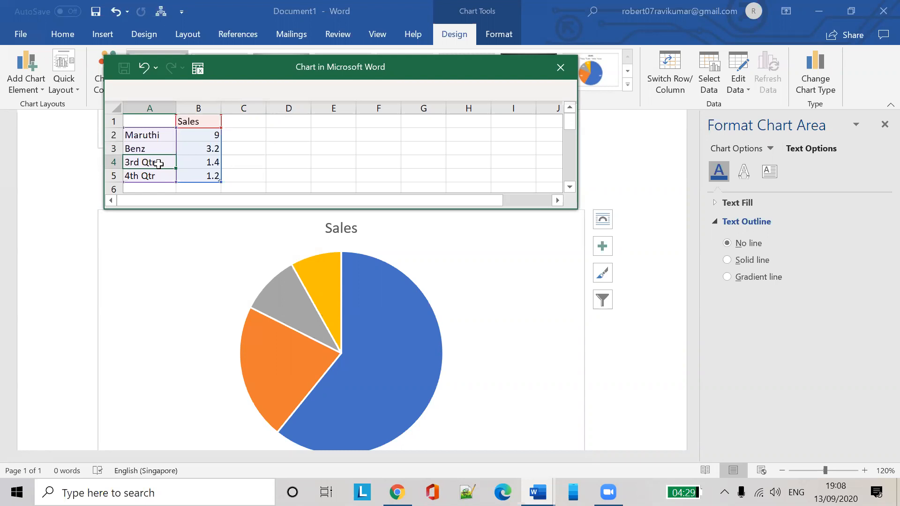
Rename the remaining slices in A4 and A5 to volswagen and Audi
{"action": "double_click", "coordinate": [158, 163]}
{"action": "key", "text": "BackSpace"}
{"action": "key", "text": "BackSpace"}
{"action": "key", "text": "BackSpace"}
{"action": "key", "text": "BackSpace"}
{"action": "key", "text": "BackSpace"}
{"action": "key", "text": "BackSpace"}
{"action": "key", "text": "BackSpace"}
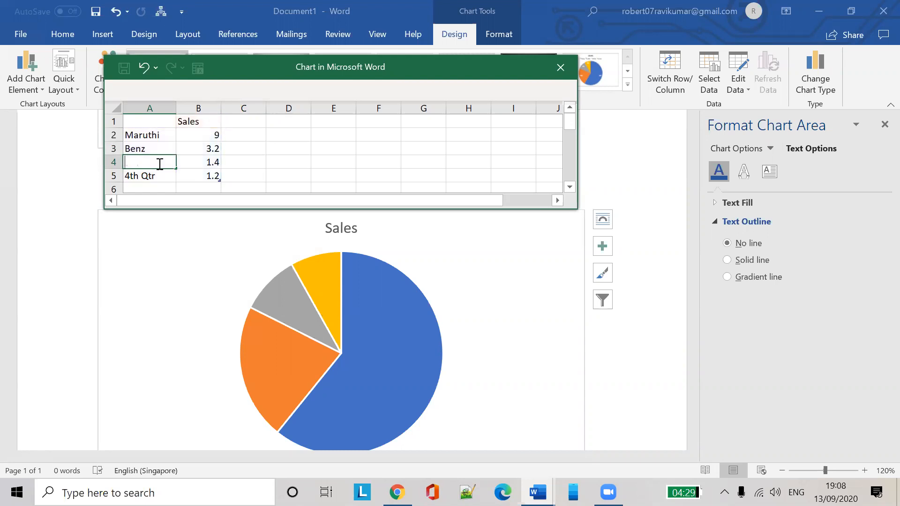
{"action": "type", "text": "v"}
{"action": "key", "text": "BackSpace"}
{"action": "type", "text": "volswagen"}
{"action": "left_click", "coordinate": [150, 176]}
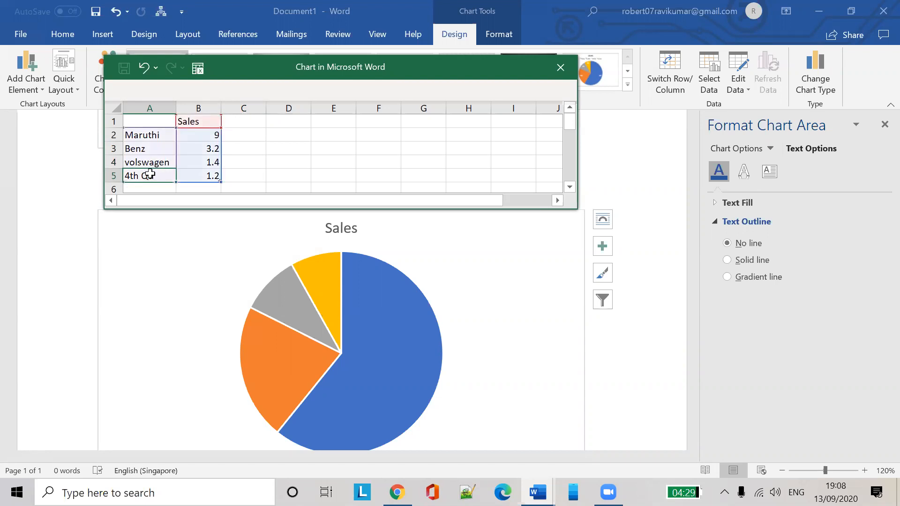
{"action": "type", "text": "AU"}
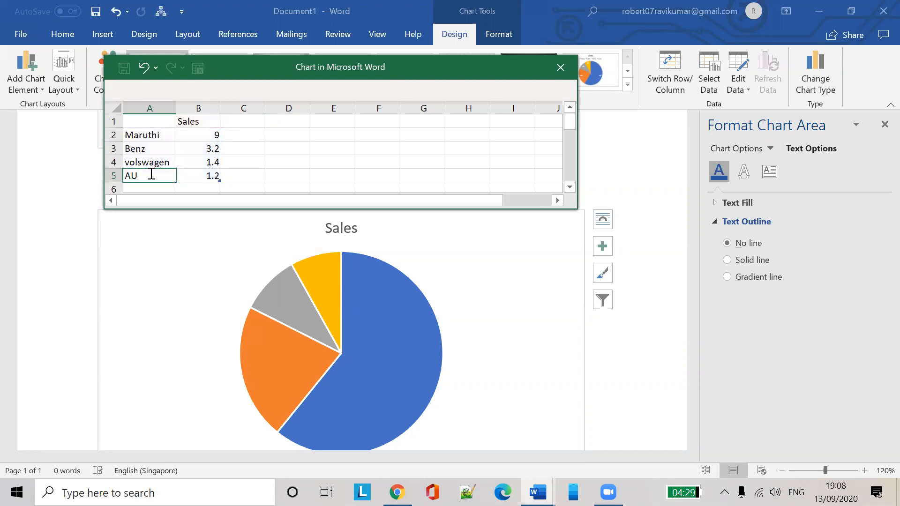
{"action": "key", "text": "BackSpace"}
{"action": "type", "text": "di"}
{"action": "key", "text": "BackSpace"}
{"action": "key", "text": "BackSpace"}
{"action": "type", "text": "udi"}
{"action": "left_click", "coordinate": [258, 173]}
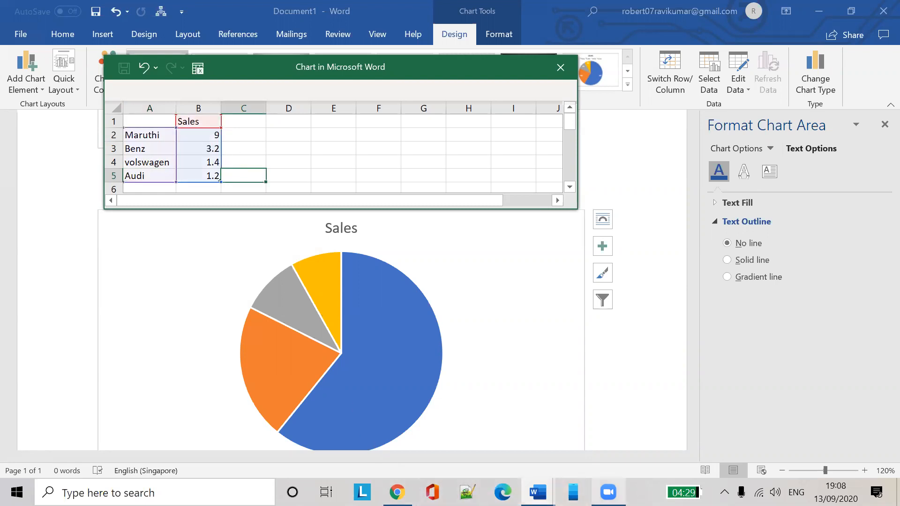
Move and enlarge the chart data sheet so row 6 is visible
{"action": "left_click", "coordinate": [608, 492]}
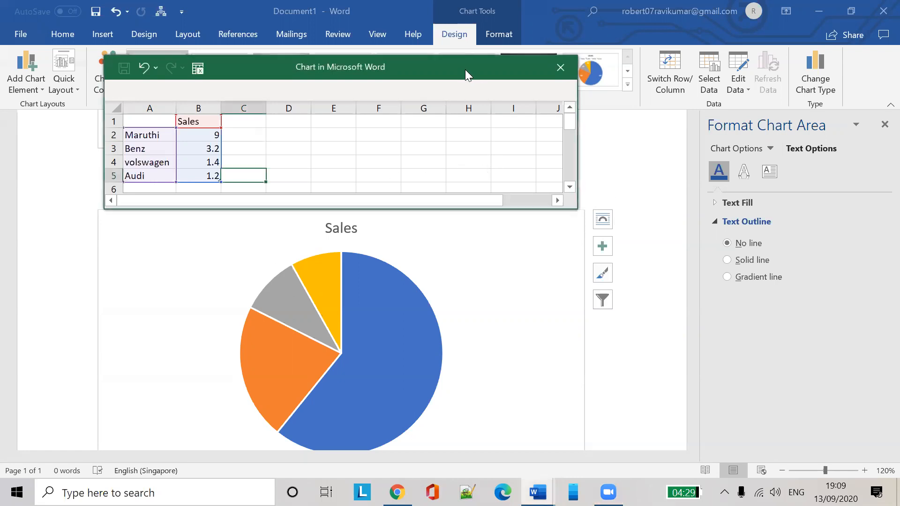
{"action": "left_click_drag", "start_coordinate": [465, 70], "coordinate": [545, 59]}
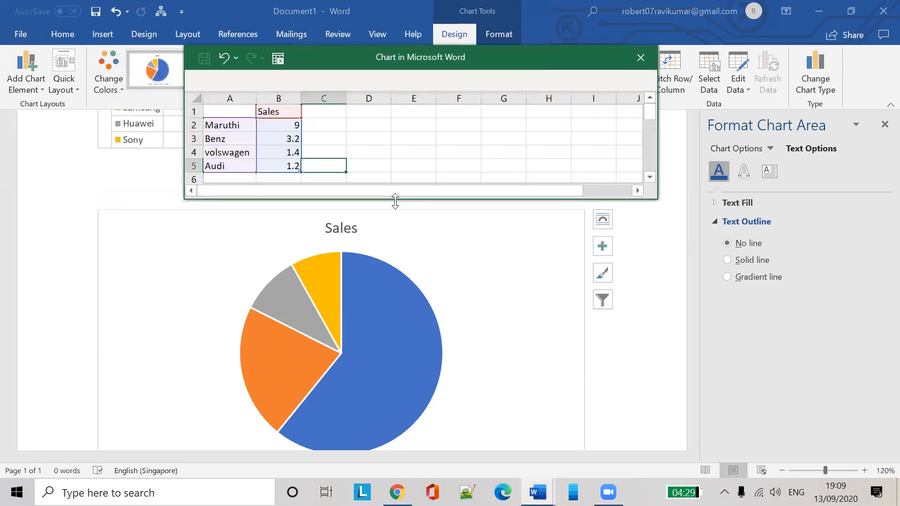
{"action": "left_click_drag", "start_coordinate": [393, 201], "coordinate": [393, 237]}
{"action": "left_click", "coordinate": [225, 183]}
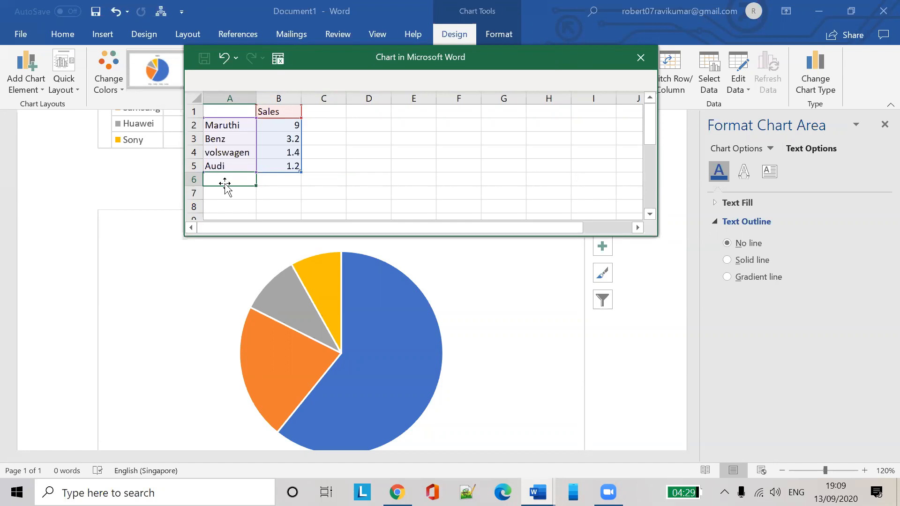
{"action": "type", "text": "S"}
{"action": "key", "text": "BackSpace"}
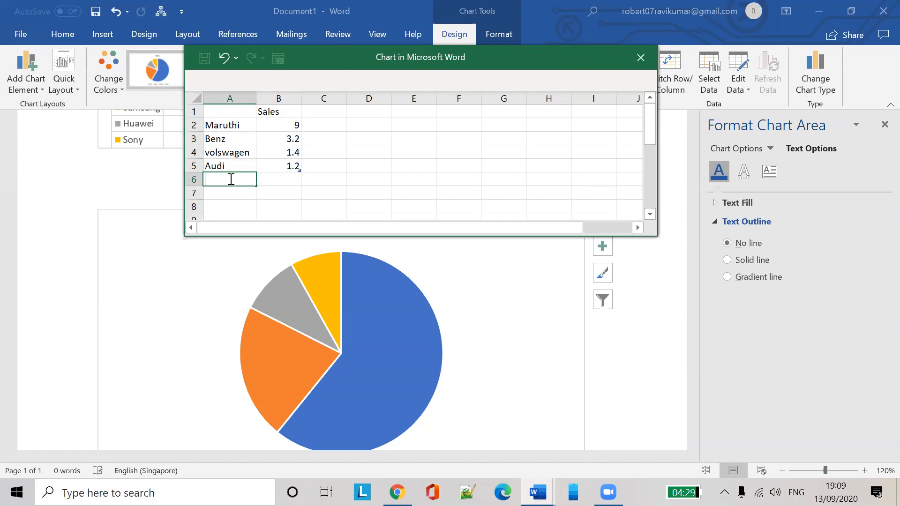
{"action": "left_click", "coordinate": [280, 181]}
Set the Sales values to Maruthi 90000, Benz 70000 and volswagen 15000
{"action": "left_click", "coordinate": [291, 127]}
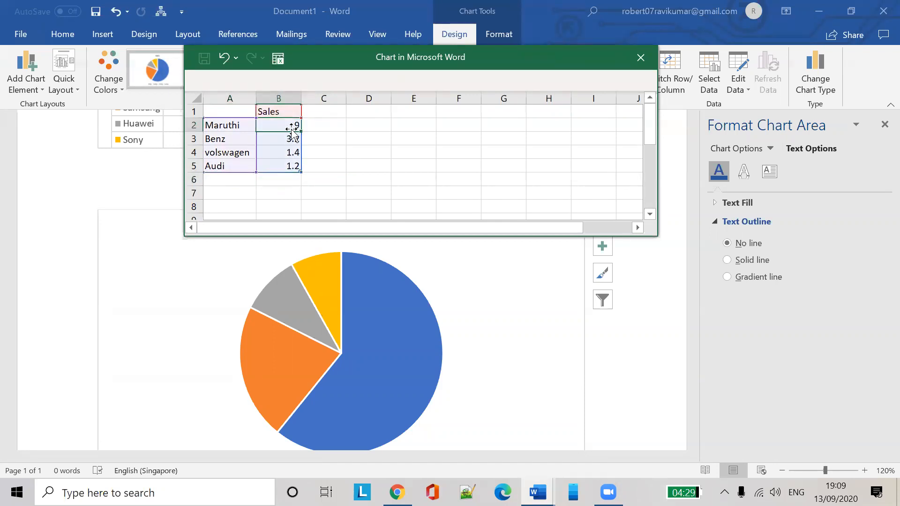
{"action": "type", "text": "90000"}
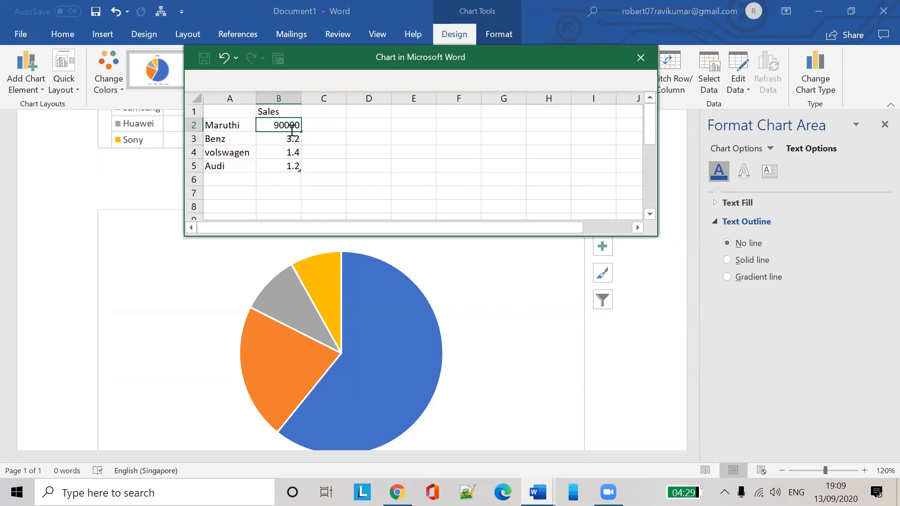
{"action": "left_click", "coordinate": [284, 137]}
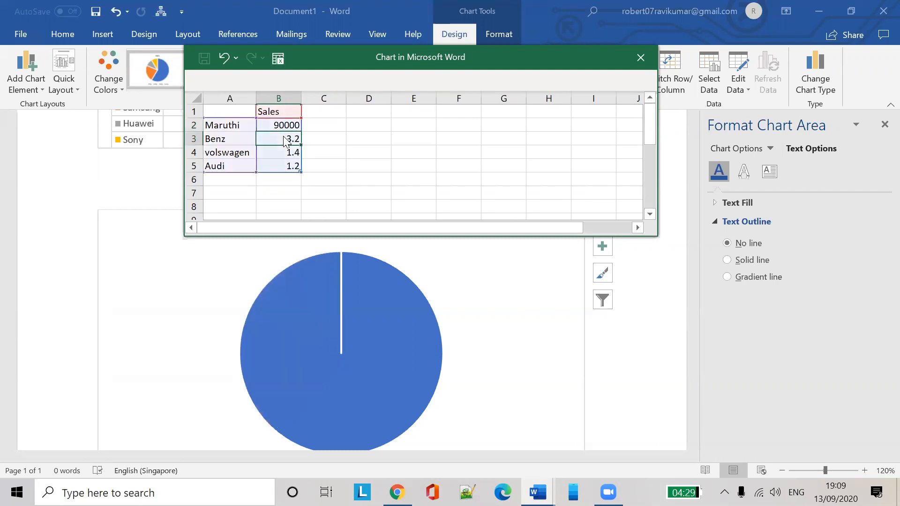
{"action": "type", "text": "8"}
{"action": "key", "text": "BackSpace"}
{"action": "type", "text": "70000"}
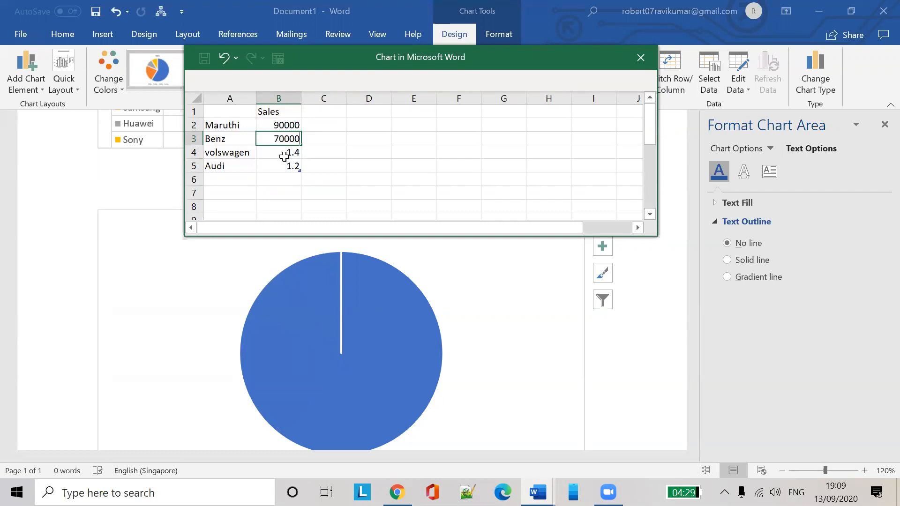
{"action": "left_click", "coordinate": [287, 155]}
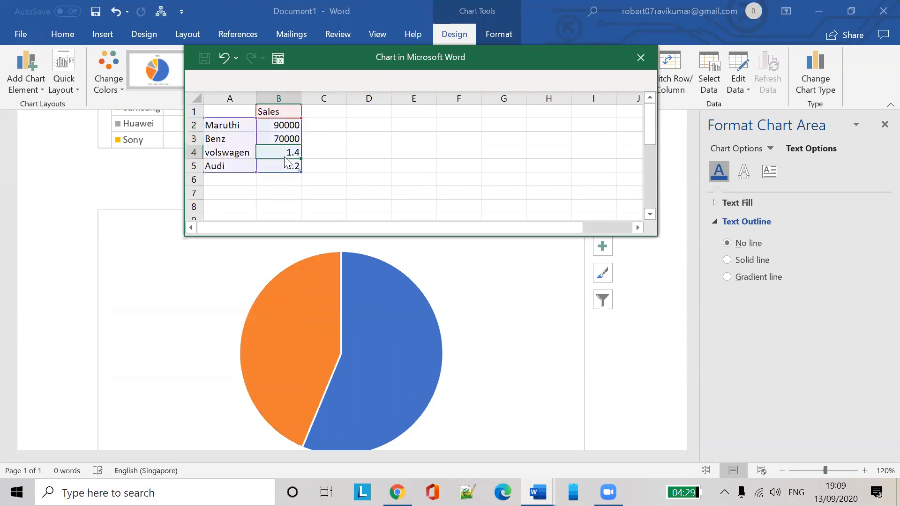
{"action": "type", "text": "150000"}
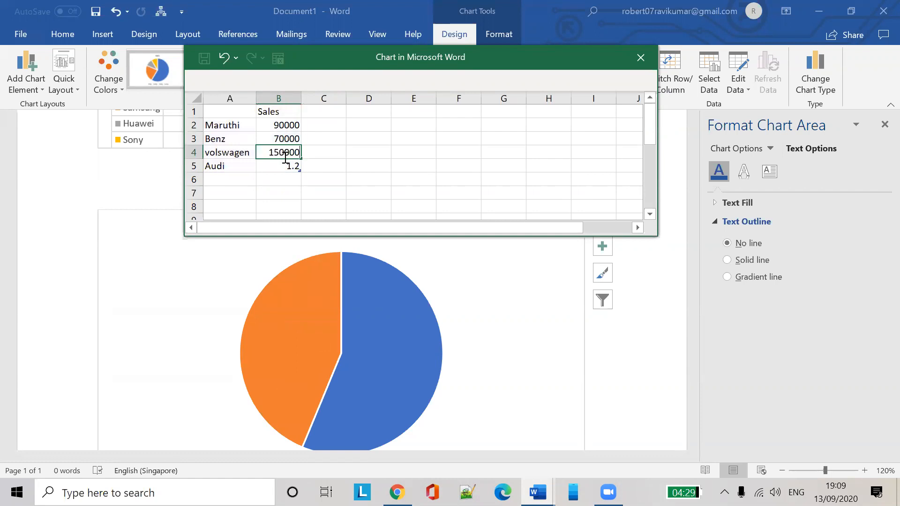
{"action": "key", "text": "BackSpace"}
{"action": "left_click", "coordinate": [283, 170]}
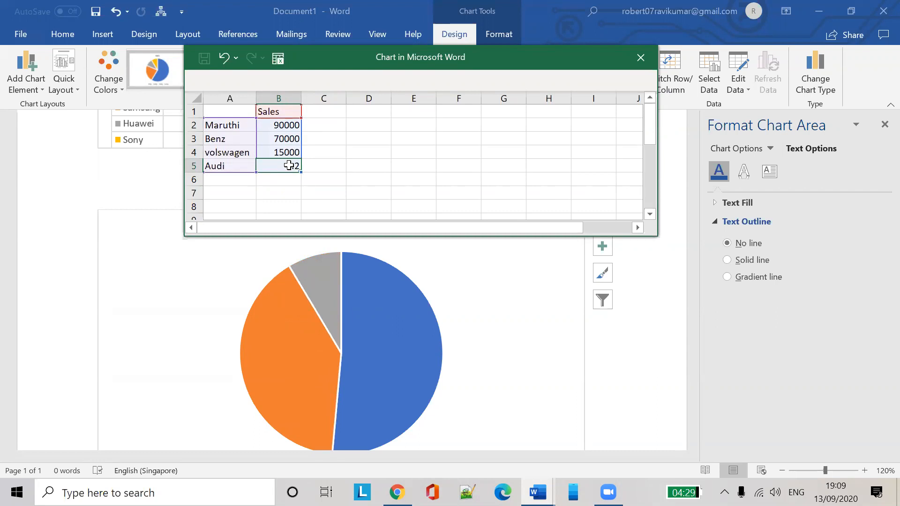
Set Audi to 120000 and add a new Lambo row with 8000
{"action": "type", "text": "1000"}
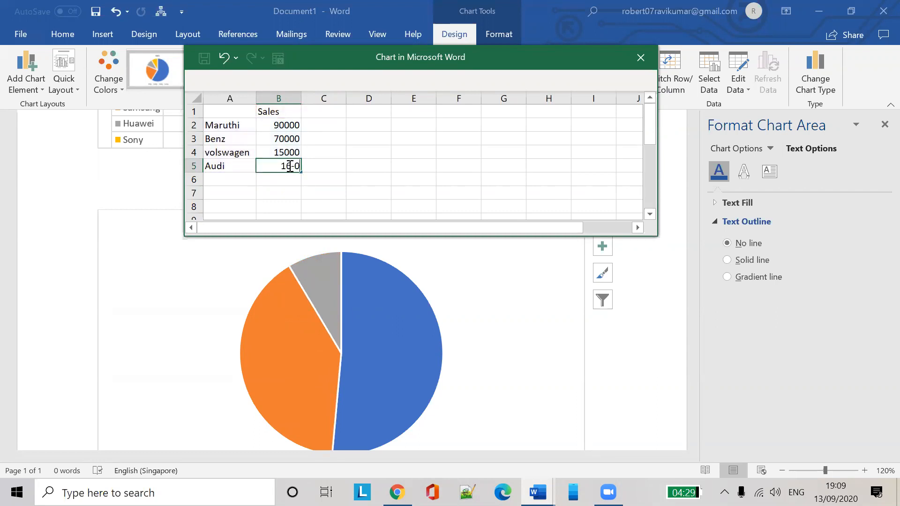
{"action": "key", "text": "BackSpace"}
{"action": "key", "text": "BackSpace"}
{"action": "type", "text": "000"}
{"action": "left_click", "coordinate": [242, 181]}
{"action": "type", "text": "Lamo"}
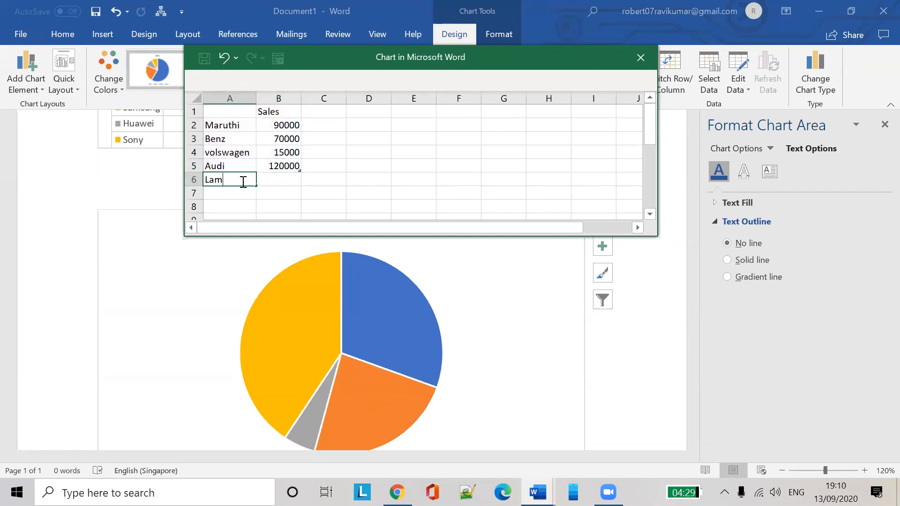
{"action": "key", "text": "Tab"}
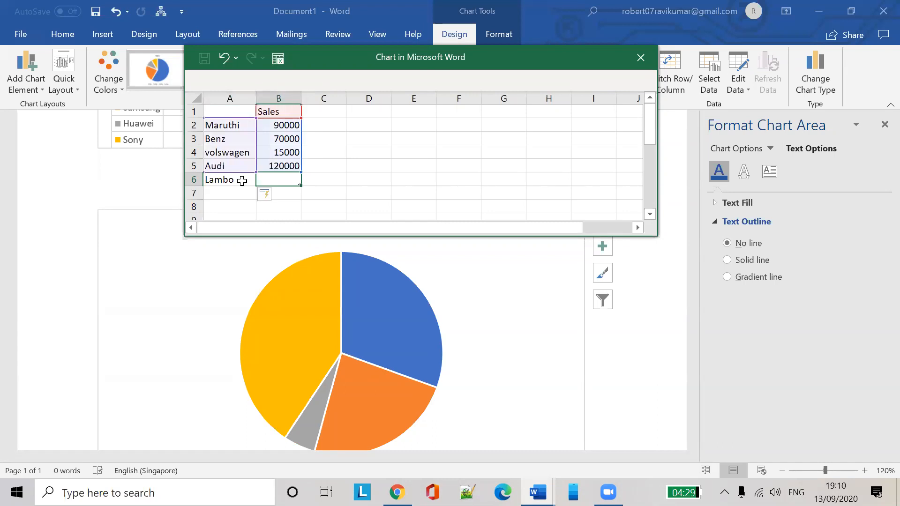
{"action": "type", "text": "5000"}
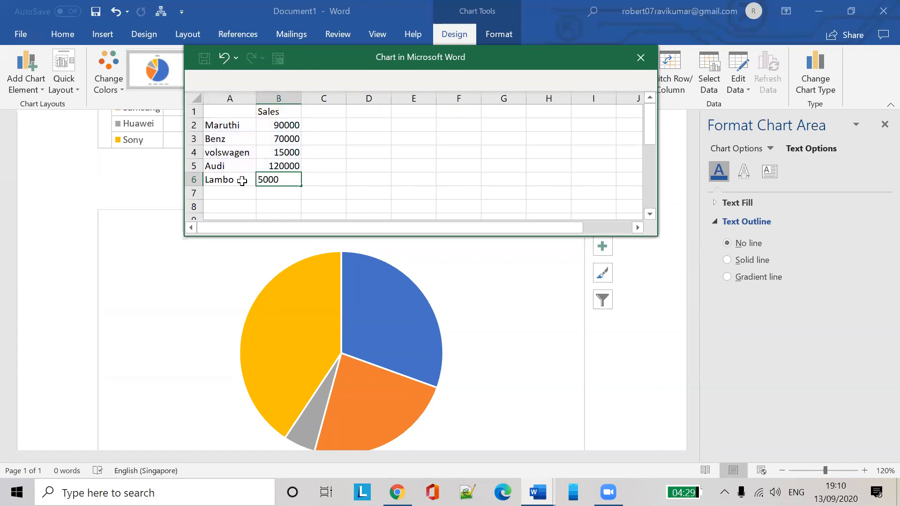
{"action": "left_click", "coordinate": [373, 165]}
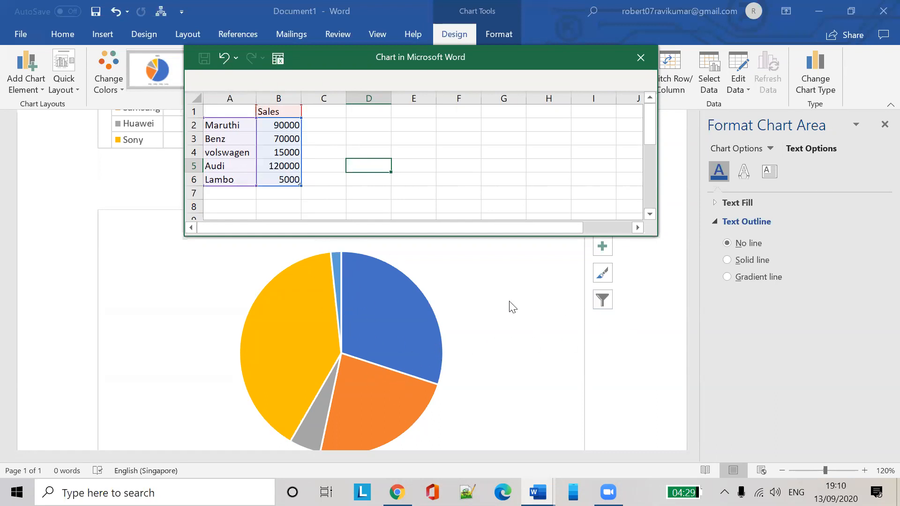
{"action": "left_click", "coordinate": [280, 177]}
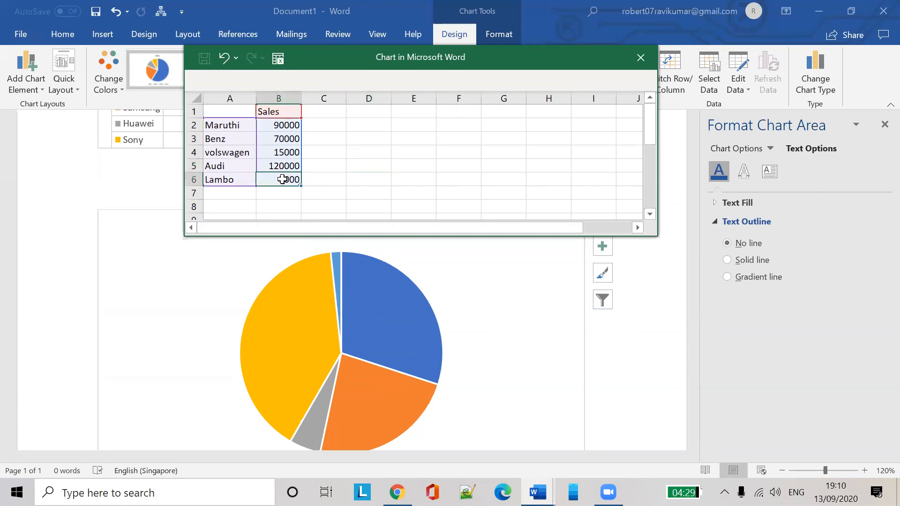
{"action": "type", "text": "80"}
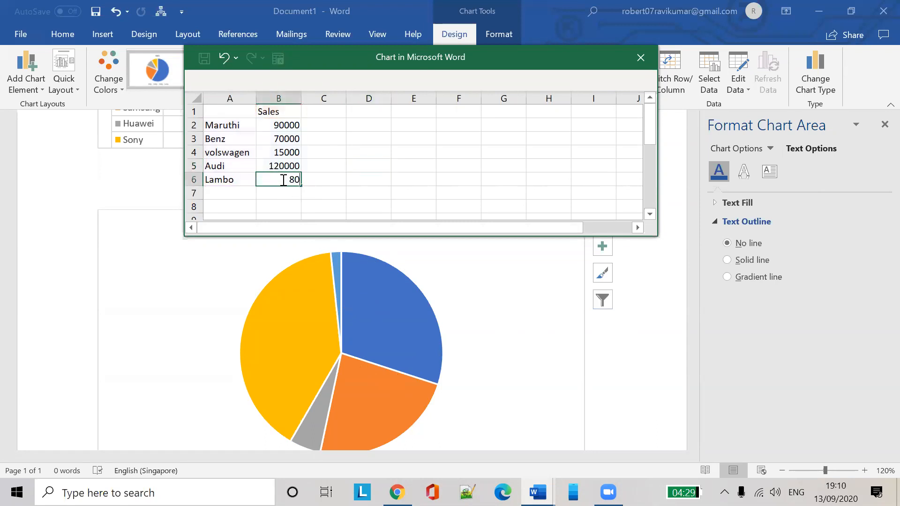
{"action": "left_click", "coordinate": [321, 179]}
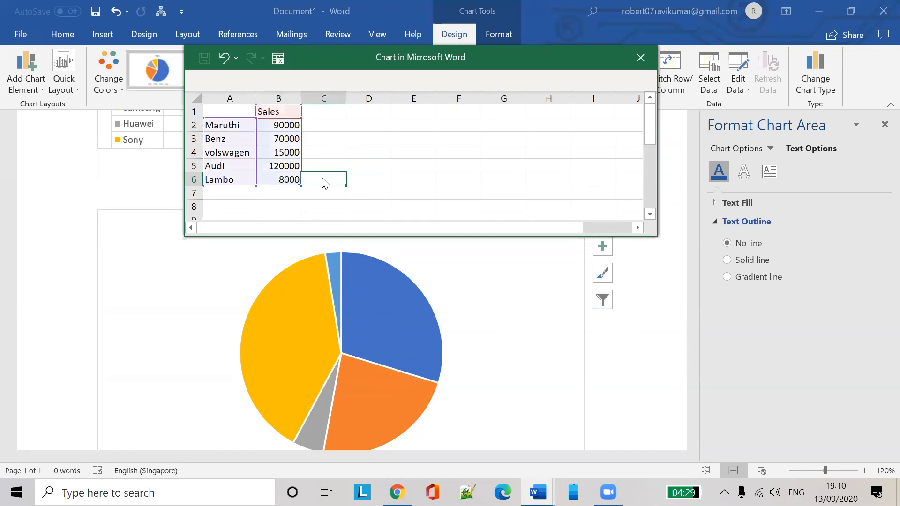
{"action": "left_click", "coordinate": [289, 111]}
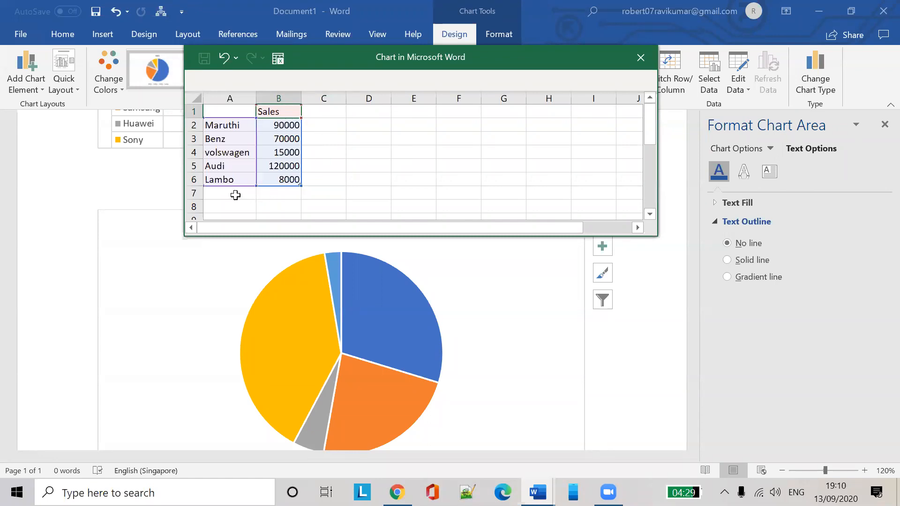
{"action": "mouse_move", "coordinate": [544, 227]}
{"action": "left_mouse_down"}
{"action": "mouse_move", "coordinate": [555, 227]}
{"action": "mouse_move", "coordinate": [545, 227]}
{"action": "left_mouse_up"}
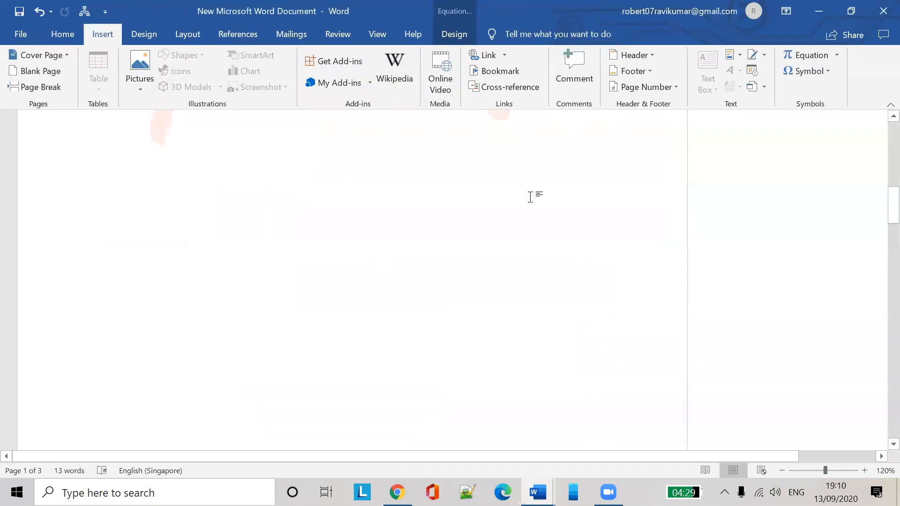
Scroll up to check the column chart in the other document
{"action": "scroll", "coordinate": [473, 265], "scroll_direction": "up", "scroll_amount": 5}
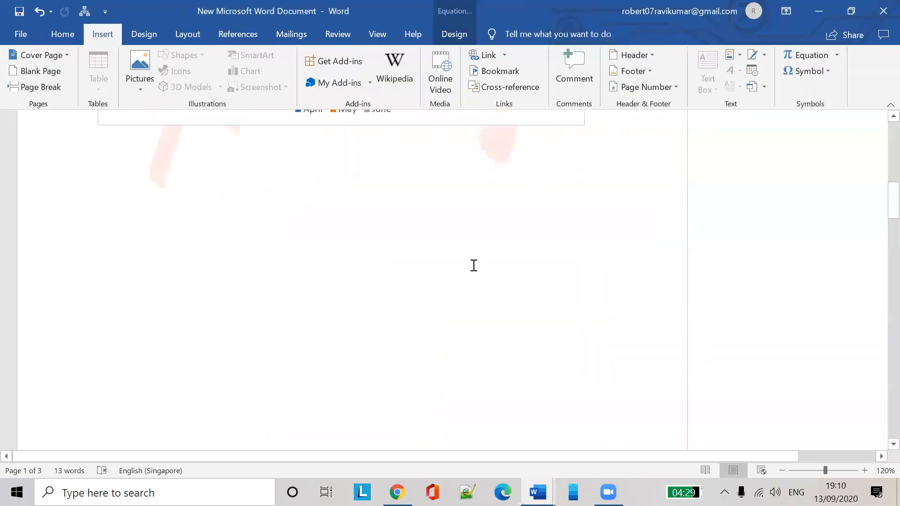
{"action": "scroll", "coordinate": [490, 267], "scroll_direction": "up", "scroll_amount": 2}
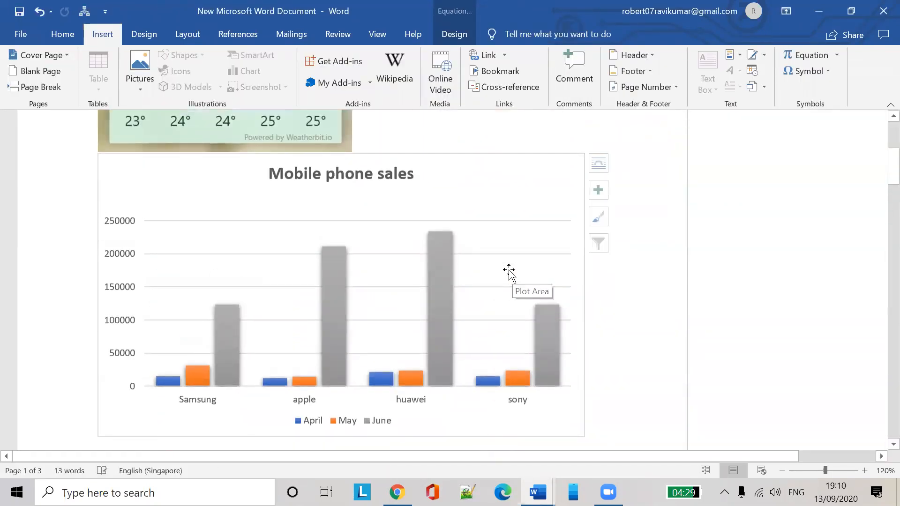
{"action": "left_click", "coordinate": [508, 271]}
{"action": "scroll", "coordinate": [629, 262], "scroll_direction": "down", "scroll_amount": 7}
{"action": "scroll", "coordinate": [630, 261], "scroll_direction": "up", "scroll_amount": 8}
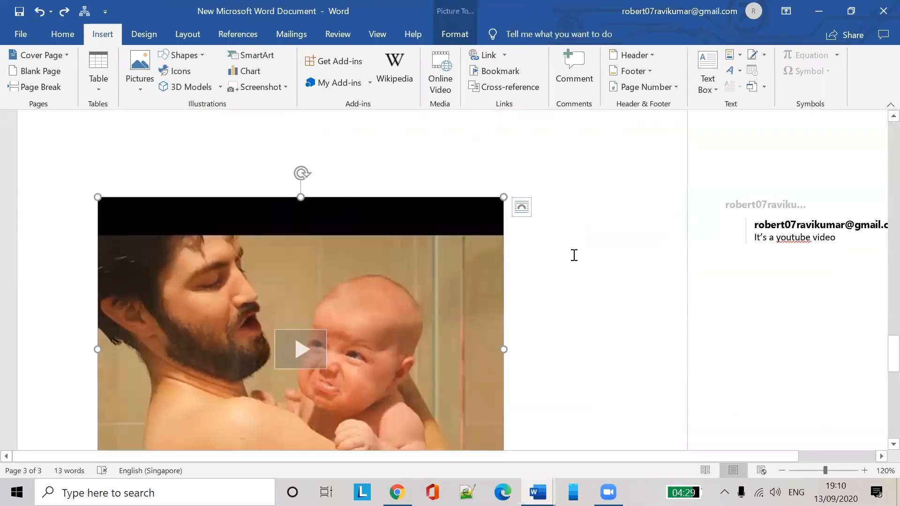
Return to Document1 and select the five-slice Sales pie chart
{"action": "mouse_move", "coordinate": [538, 492]}
{"action": "left_click", "coordinate": [612, 424]}
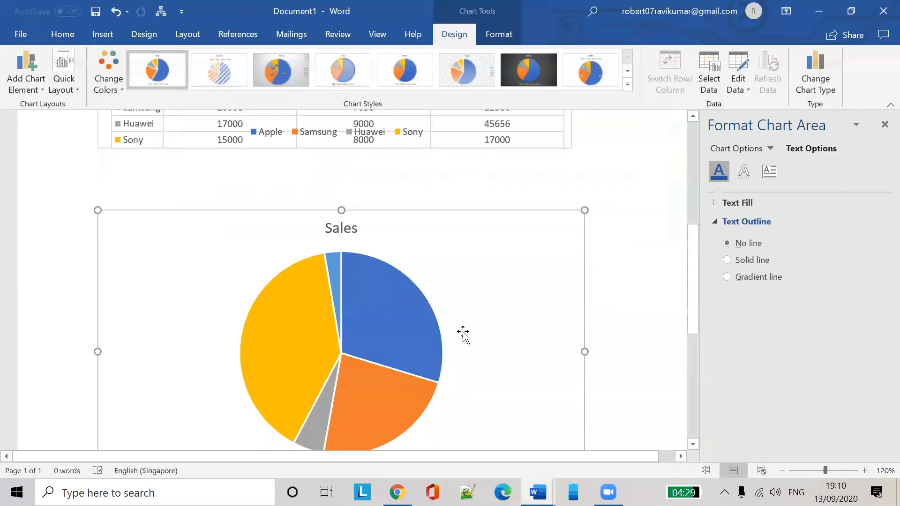
{"action": "scroll", "coordinate": [463, 336], "scroll_direction": "down", "scroll_amount": 3}
{"action": "left_click", "coordinate": [365, 264]}
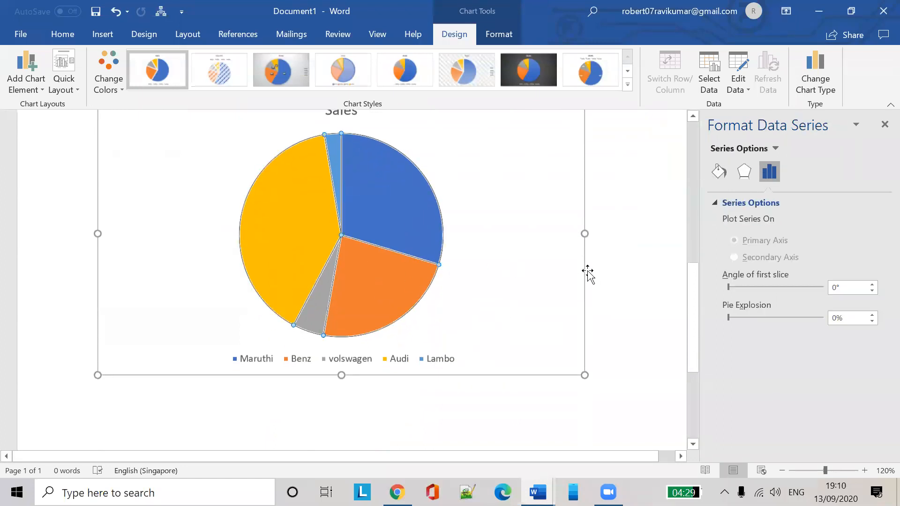
{"action": "scroll", "coordinate": [586, 256], "scroll_direction": "up", "scroll_amount": 3}
{"action": "left_click", "coordinate": [525, 257]}
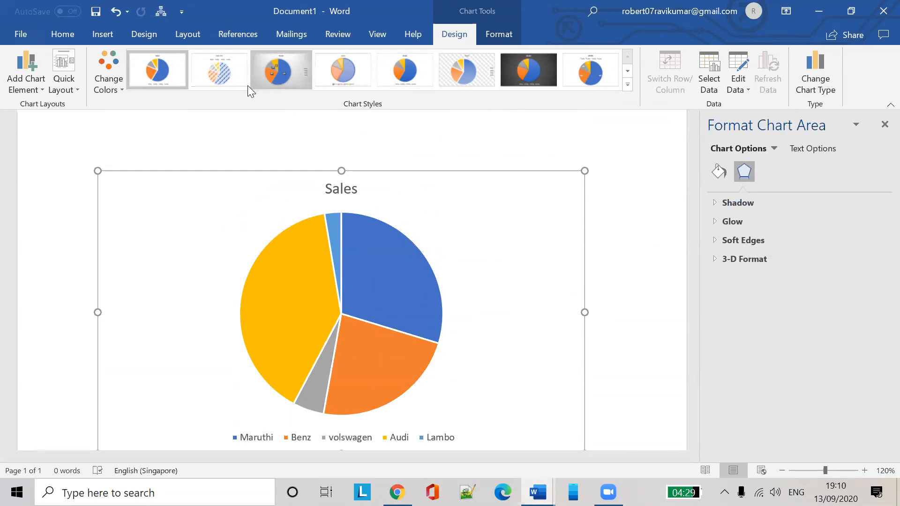
Apply the second, hatched-pattern chart style to the Sales pie chart and check the slice values
{"action": "left_click", "coordinate": [230, 72]}
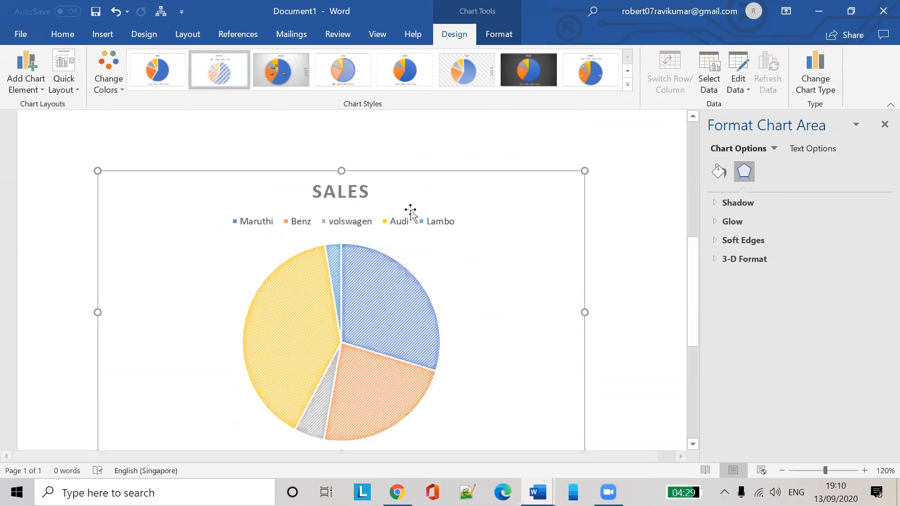
{"action": "left_click", "coordinate": [252, 224]}
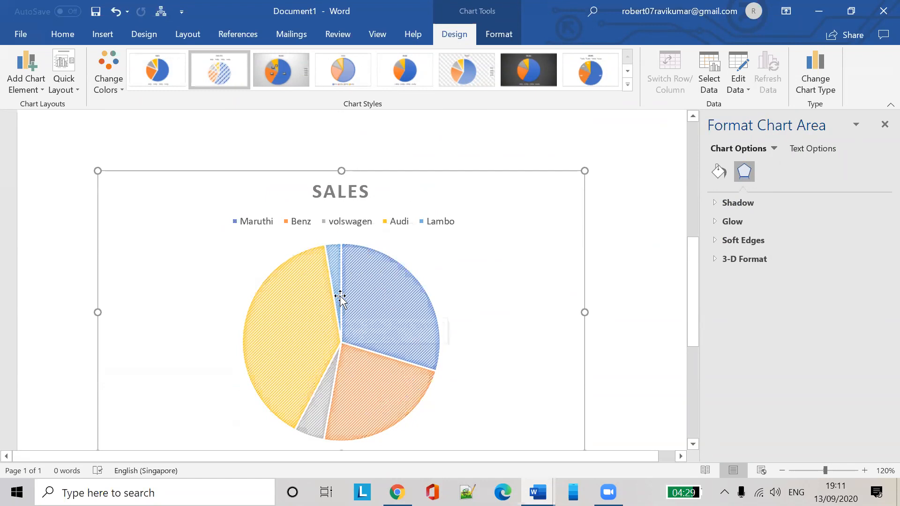
{"action": "mouse_move", "coordinate": [388, 301]}
{"action": "mouse_move", "coordinate": [334, 268]}
{"action": "mouse_move", "coordinate": [302, 300]}
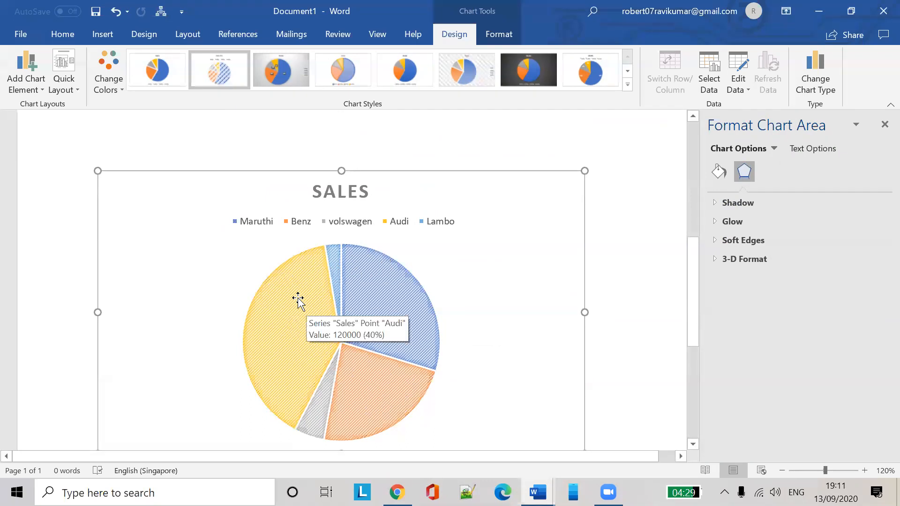
{"action": "mouse_move", "coordinate": [364, 398]}
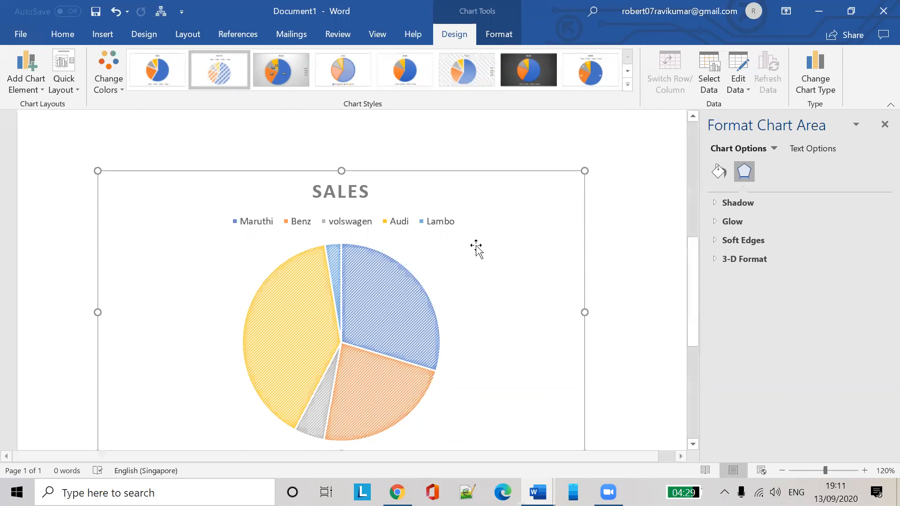
Change Lambo's sales value to 90000 in the chart data sheet, then close the sheet and the data source dialog
{"action": "left_click", "coordinate": [738, 89]}
{"action": "left_click", "coordinate": [750, 111]}
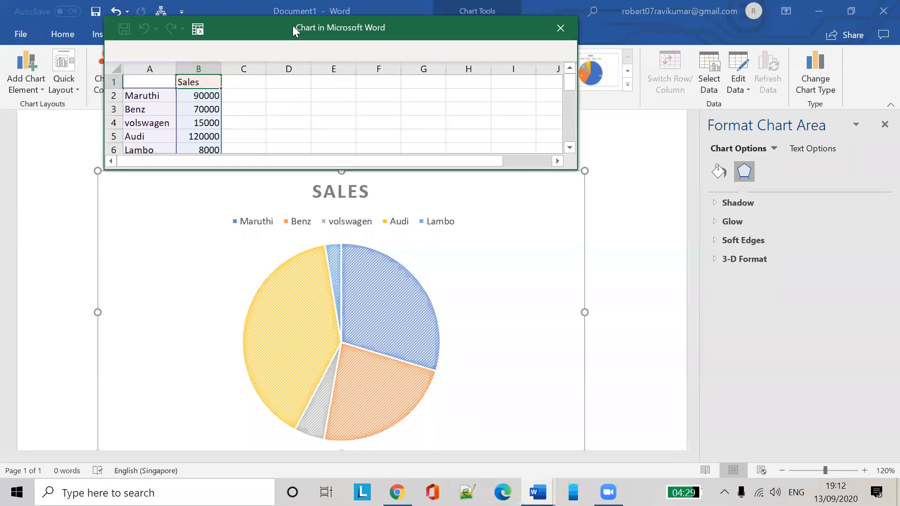
{"action": "left_click_drag", "start_coordinate": [293, 26], "coordinate": [304, 28]}
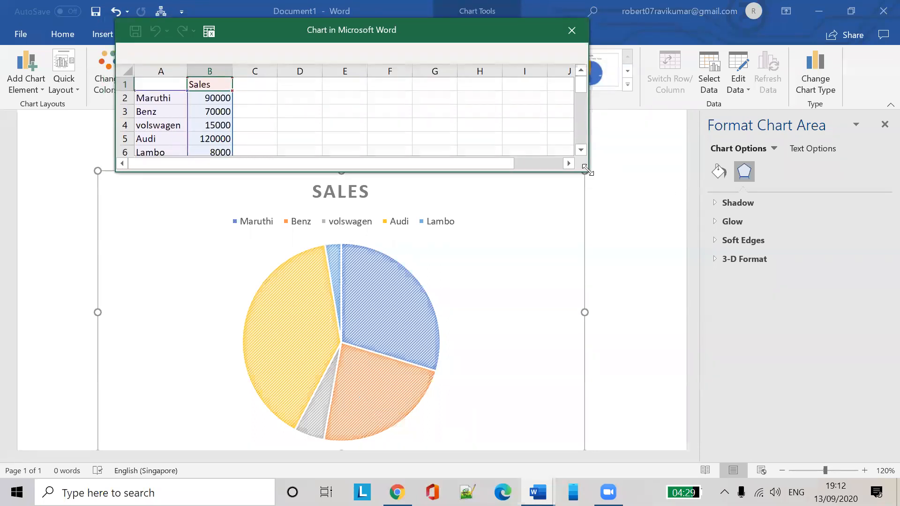
{"action": "left_click_drag", "start_coordinate": [587, 169], "coordinate": [678, 261]}
{"action": "left_click", "coordinate": [221, 152]}
{"action": "type", "text": "90"}
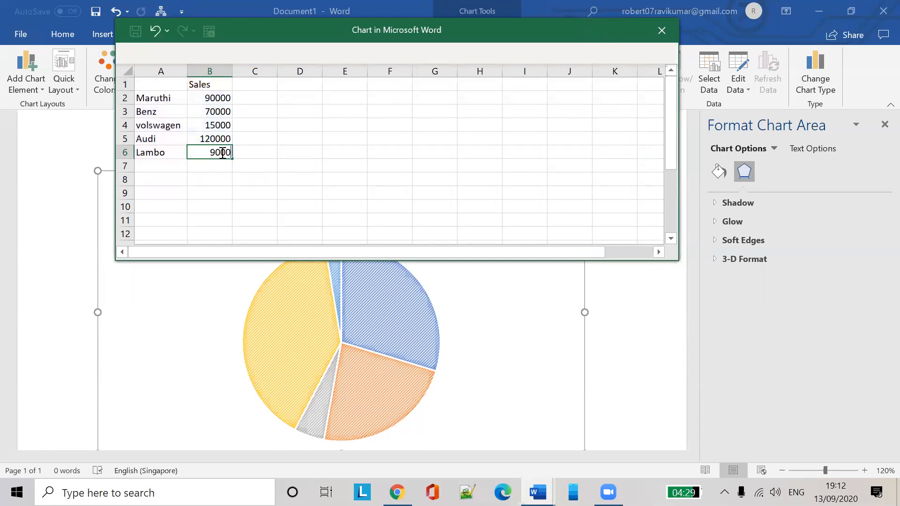
{"action": "type", "text": "000"}
{"action": "key", "text": "Return"}
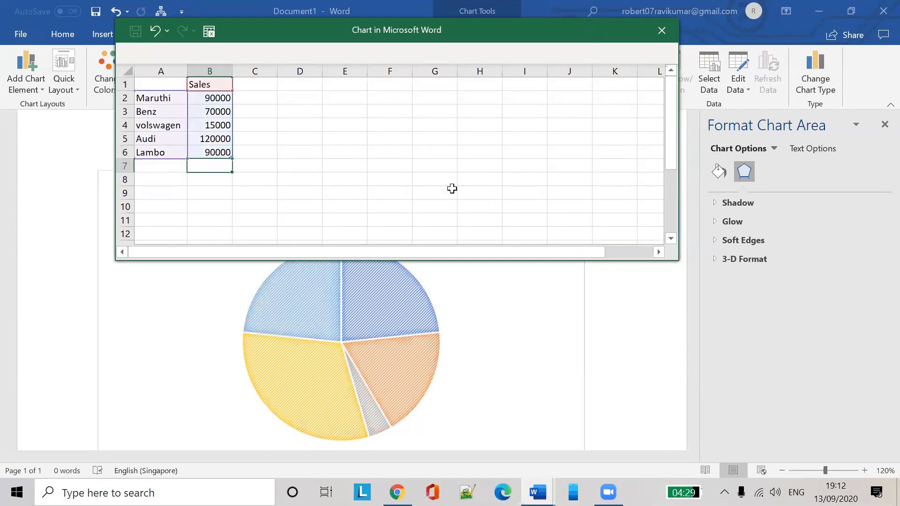
{"action": "left_click", "coordinate": [452, 188]}
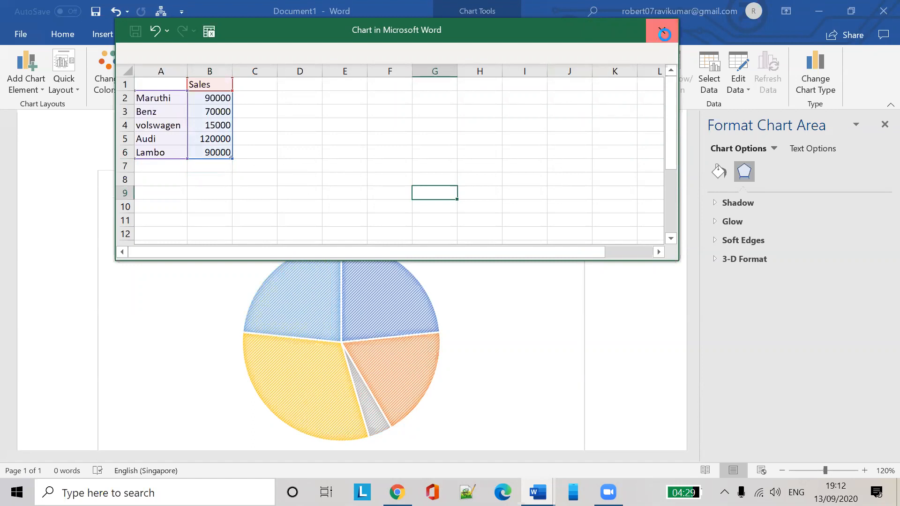
{"action": "left_click", "coordinate": [665, 35]}
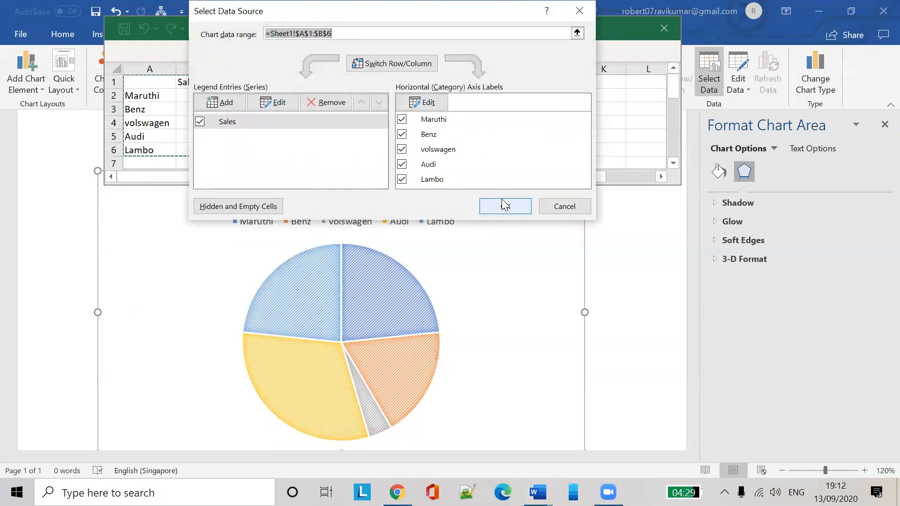
{"action": "left_click", "coordinate": [564, 207]}
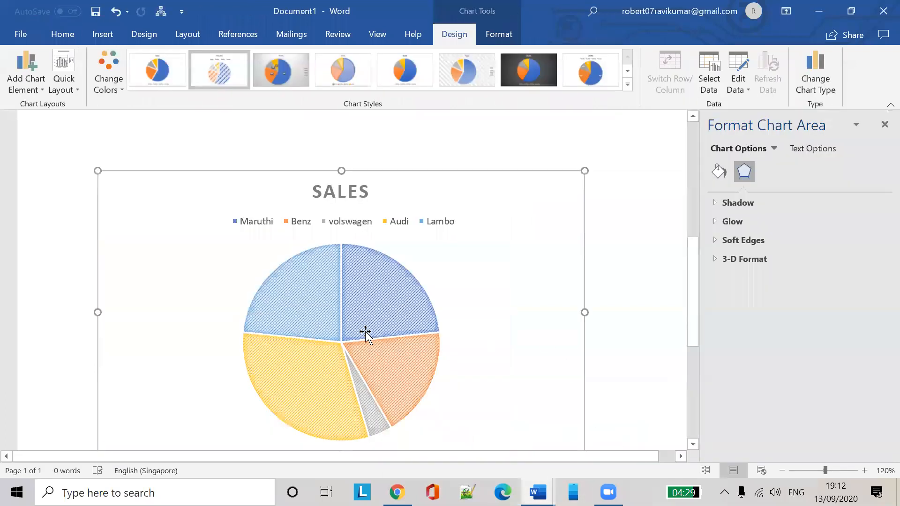
Give the Sales pie chart the dark 7th style and the orange, yellow and green Colorful palette
{"action": "left_click", "coordinate": [362, 331]}
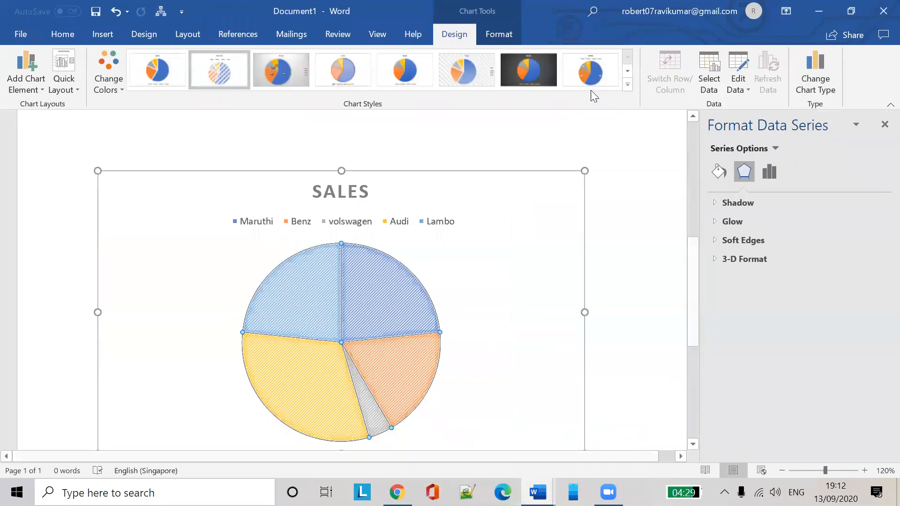
{"action": "left_click", "coordinate": [555, 72]}
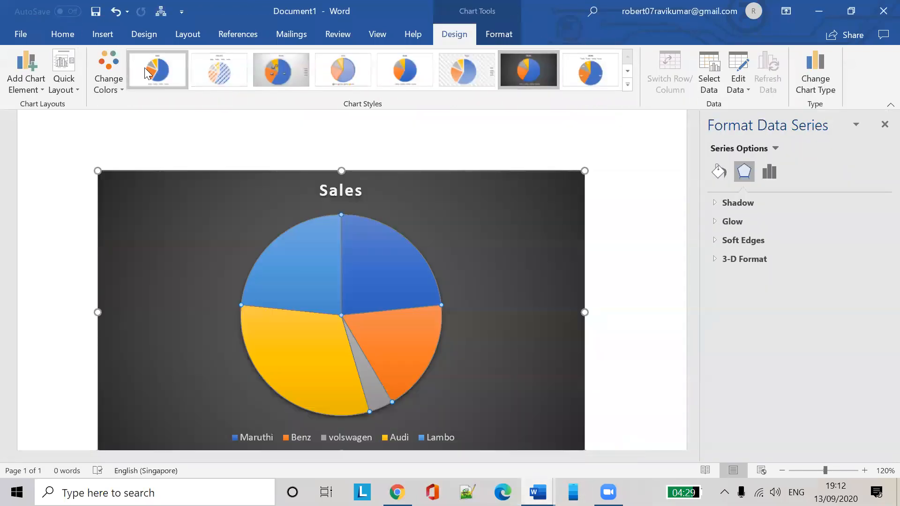
{"action": "left_click", "coordinate": [114, 86]}
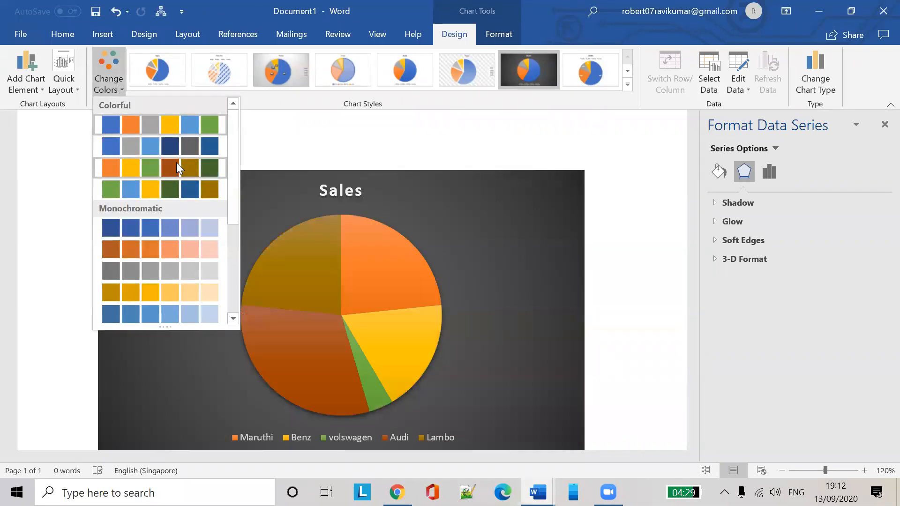
{"action": "left_click", "coordinate": [176, 162]}
{"action": "left_click", "coordinate": [119, 81]}
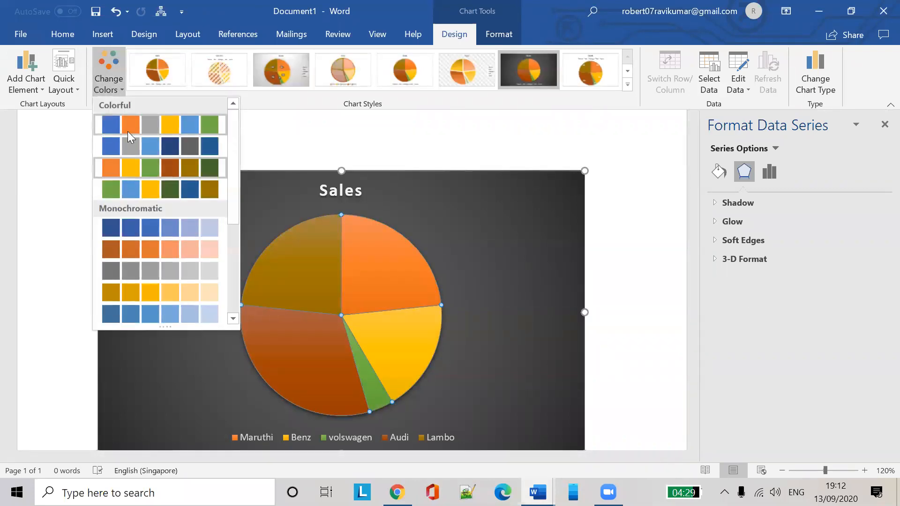
{"action": "scroll", "coordinate": [192, 196], "scroll_direction": "down", "scroll_amount": 3}
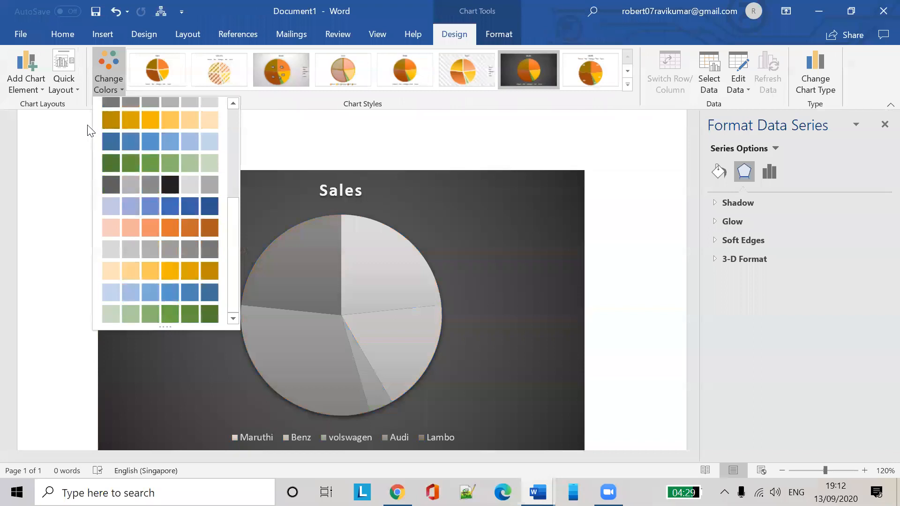
{"action": "left_click", "coordinate": [71, 92]}
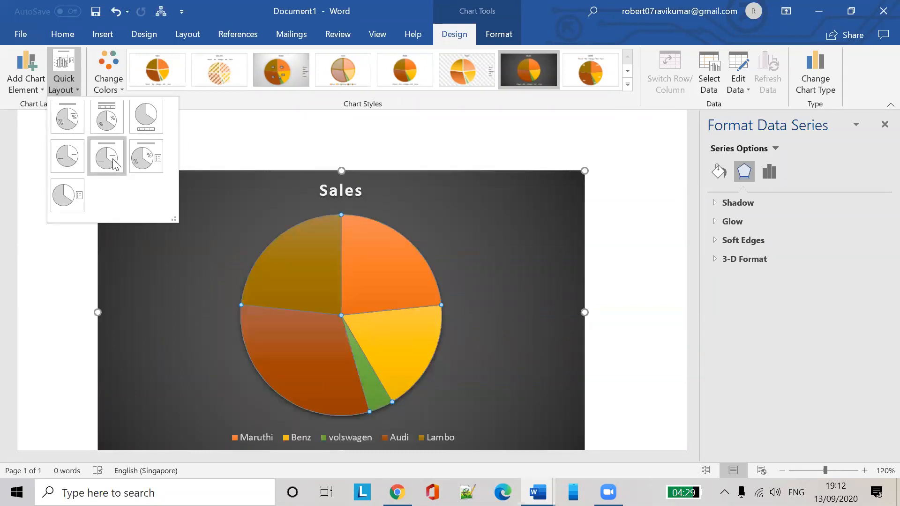
Apply Quick Layout 6 with percentage labels and a right-side legend, leaving the chart type unchanged
{"action": "left_click", "coordinate": [144, 155]}
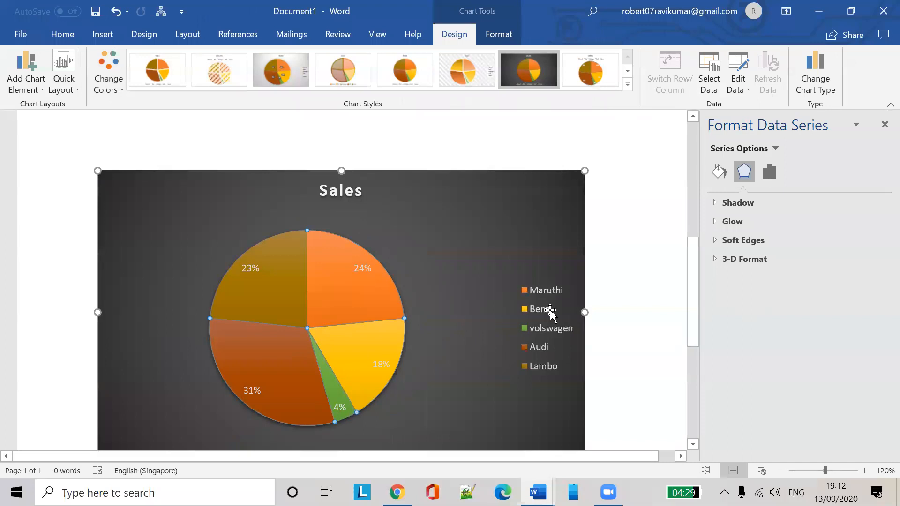
{"action": "left_click", "coordinate": [72, 88]}
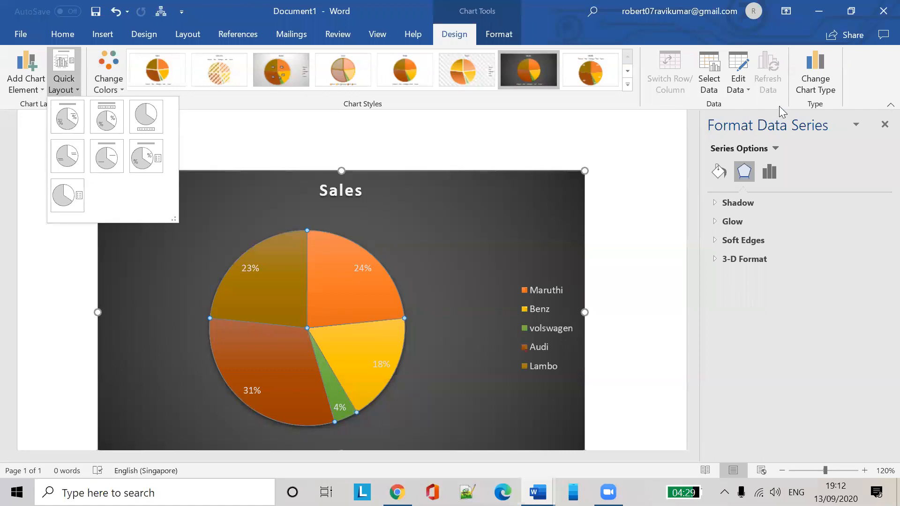
{"action": "left_click", "coordinate": [825, 85]}
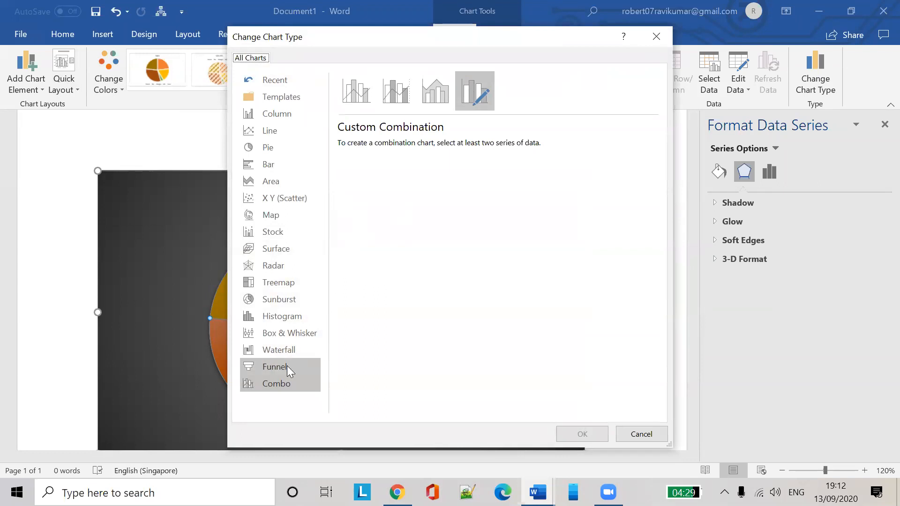
{"action": "left_click", "coordinate": [640, 436]}
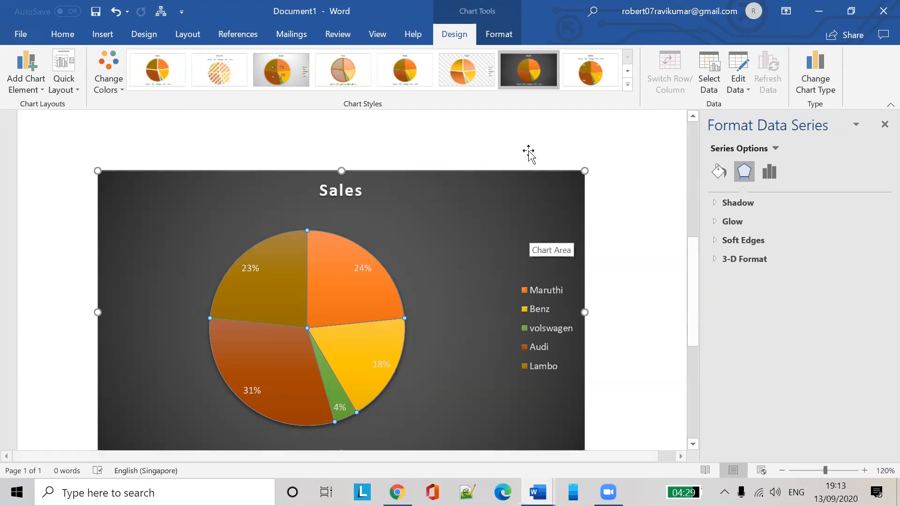
Deselect the pie chart and switch to the Insert tab
{"action": "left_click", "coordinate": [588, 152]}
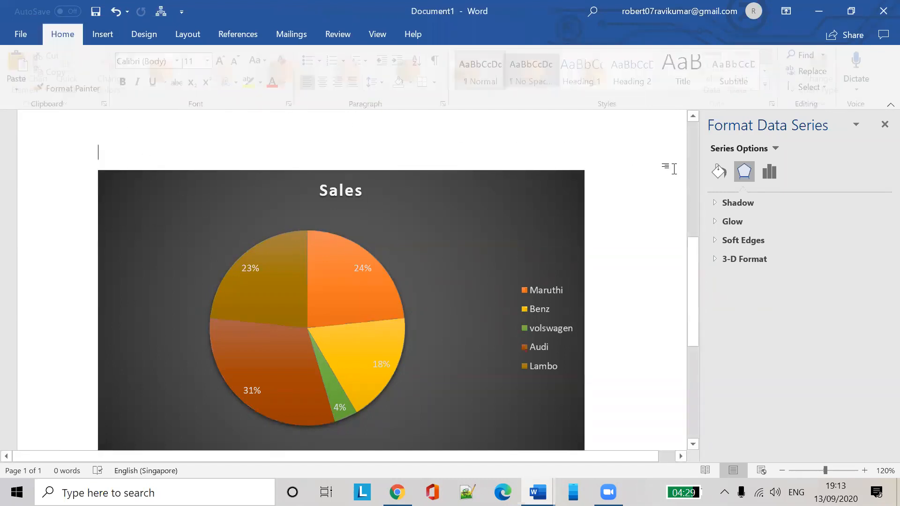
{"action": "scroll", "coordinate": [610, 274], "scroll_direction": "up", "scroll_amount": 1}
{"action": "scroll", "coordinate": [648, 191], "scroll_direction": "up", "scroll_amount": 5}
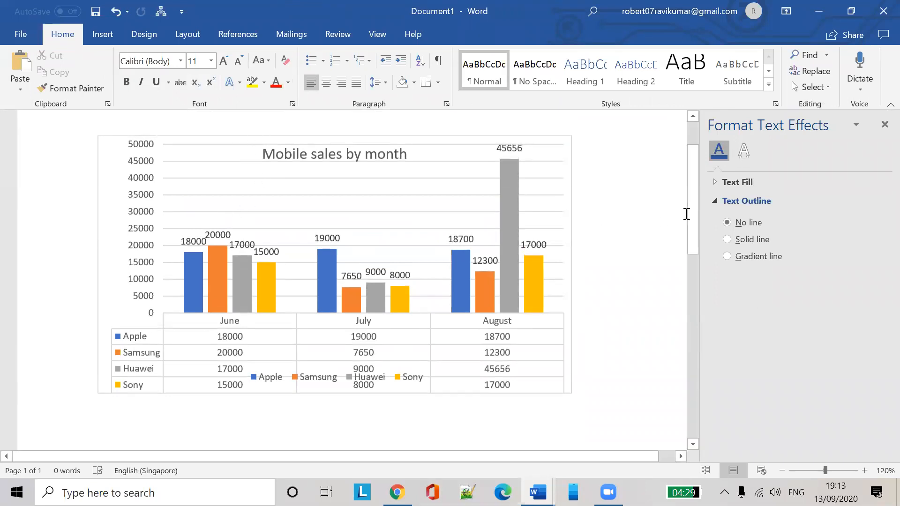
{"action": "scroll", "coordinate": [653, 206], "scroll_direction": "down", "scroll_amount": 12}
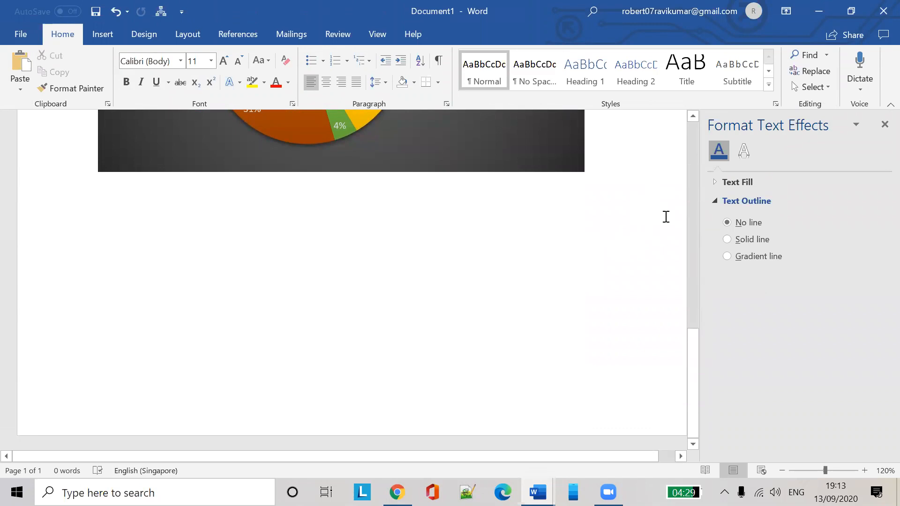
{"action": "left_click", "coordinate": [108, 34]}
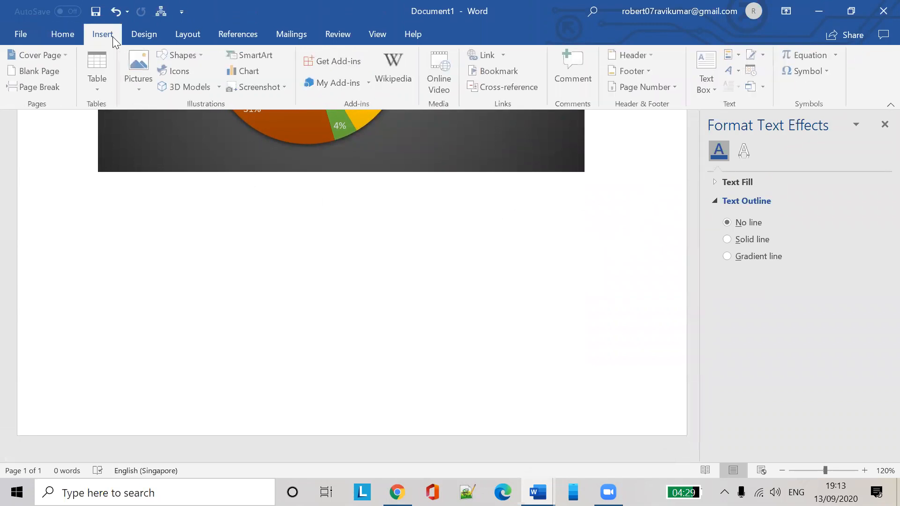
Start a new chart and preview the map, surface, radar, treemap, sunburst, waterfall, funnel and combo types
{"action": "left_click", "coordinate": [238, 72]}
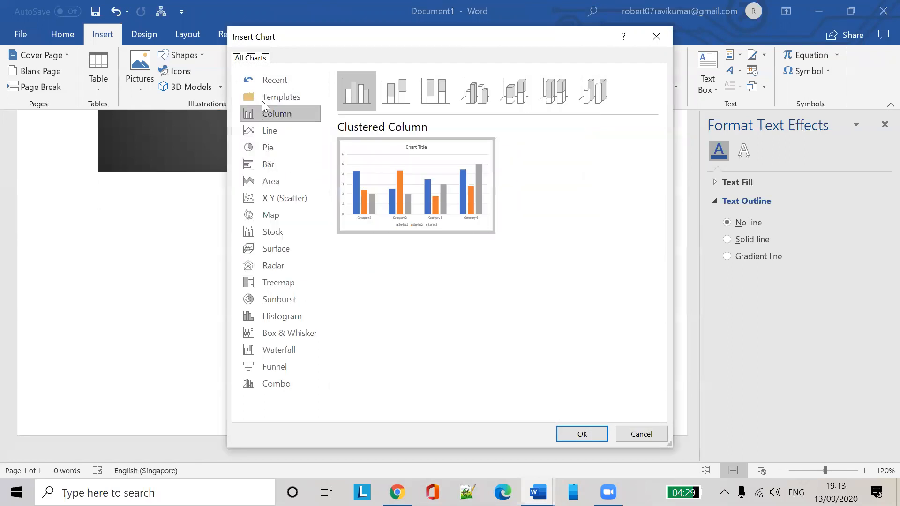
{"action": "left_click", "coordinate": [280, 218]}
{"action": "left_click", "coordinate": [281, 249]}
{"action": "left_click", "coordinate": [282, 267]}
{"action": "left_click", "coordinate": [279, 282]}
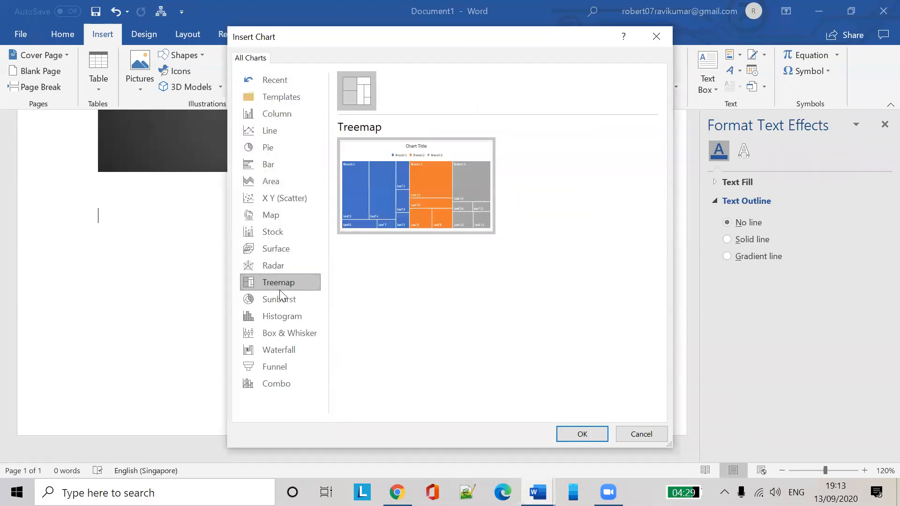
{"action": "left_click", "coordinate": [279, 316]}
{"action": "left_click", "coordinate": [281, 299]}
{"action": "left_click", "coordinate": [282, 333]}
{"action": "left_click", "coordinate": [281, 350]}
{"action": "left_click", "coordinate": [281, 366]}
{"action": "left_click", "coordinate": [285, 383]}
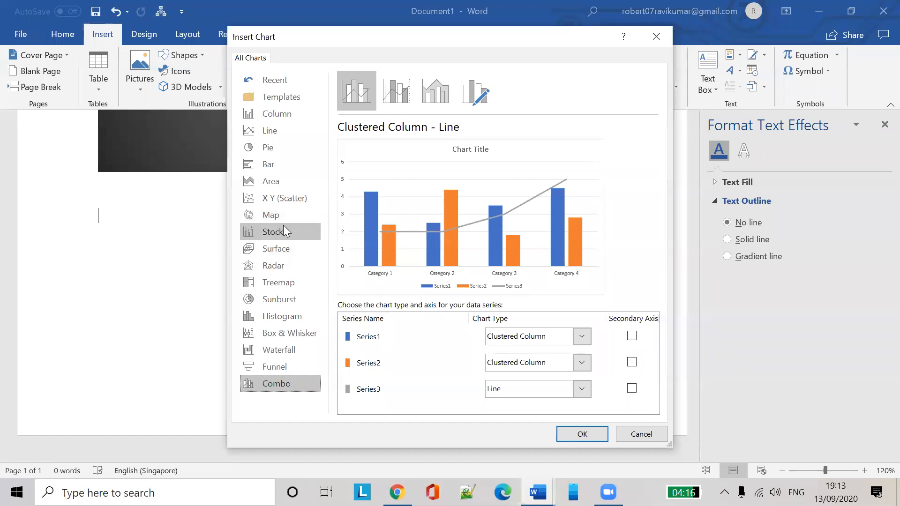
After comparing area, bar, pie, scatter and stock types, insert a 3-D Surface chart
{"action": "left_click", "coordinate": [287, 212]}
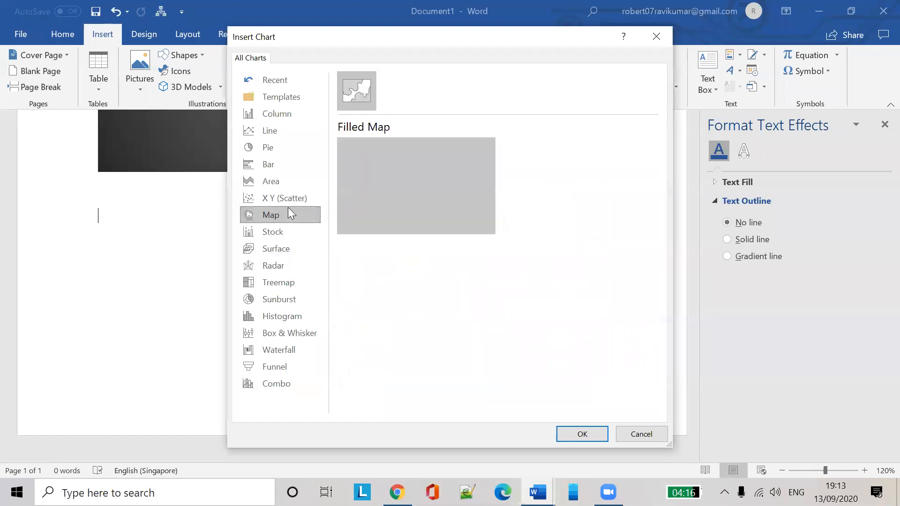
{"action": "left_click", "coordinate": [300, 181]}
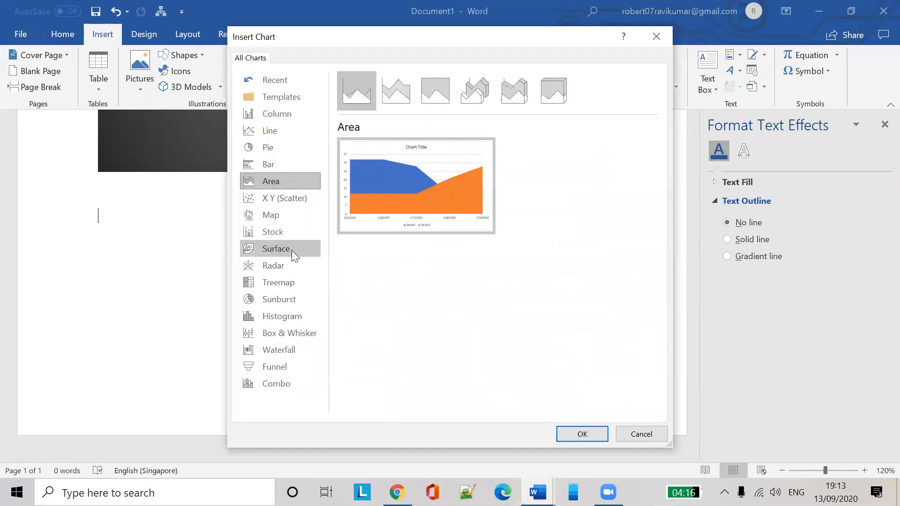
{"action": "left_click", "coordinate": [288, 299]}
{"action": "left_click", "coordinate": [285, 174]}
{"action": "left_click", "coordinate": [287, 161]}
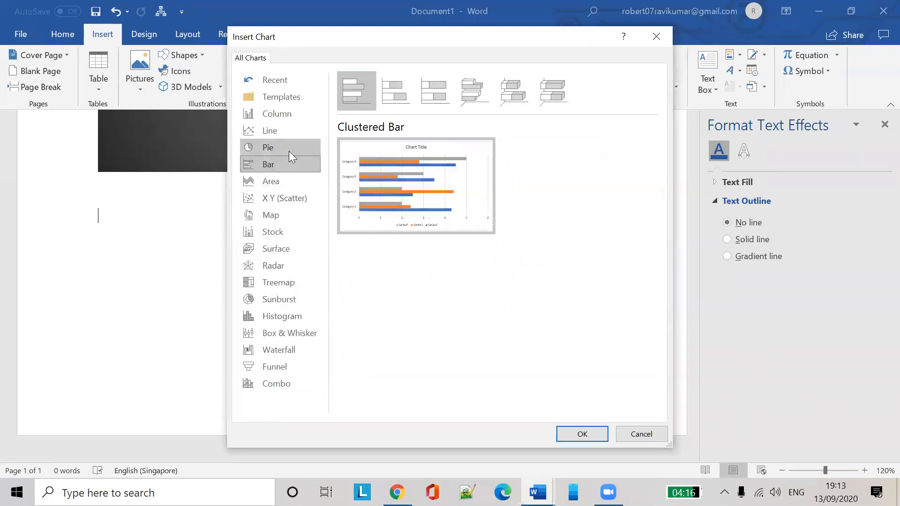
{"action": "left_click", "coordinate": [288, 151]}
{"action": "left_click", "coordinate": [288, 183]}
{"action": "left_click", "coordinate": [288, 199]}
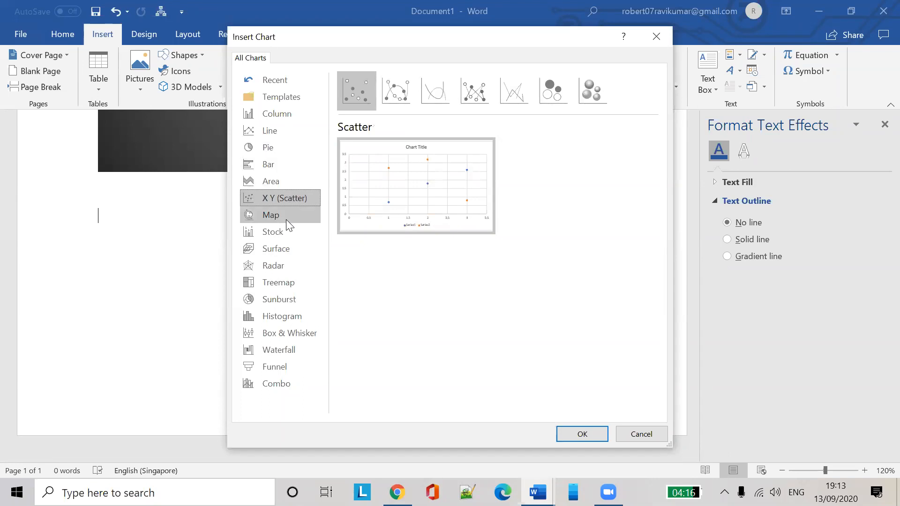
{"action": "left_click", "coordinate": [286, 231]}
{"action": "left_click", "coordinate": [285, 249]}
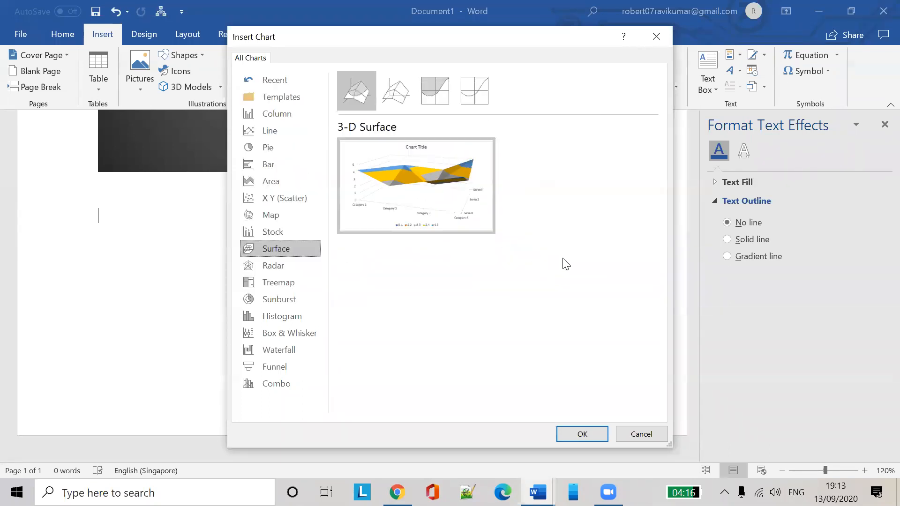
{"action": "left_click", "coordinate": [582, 434]}
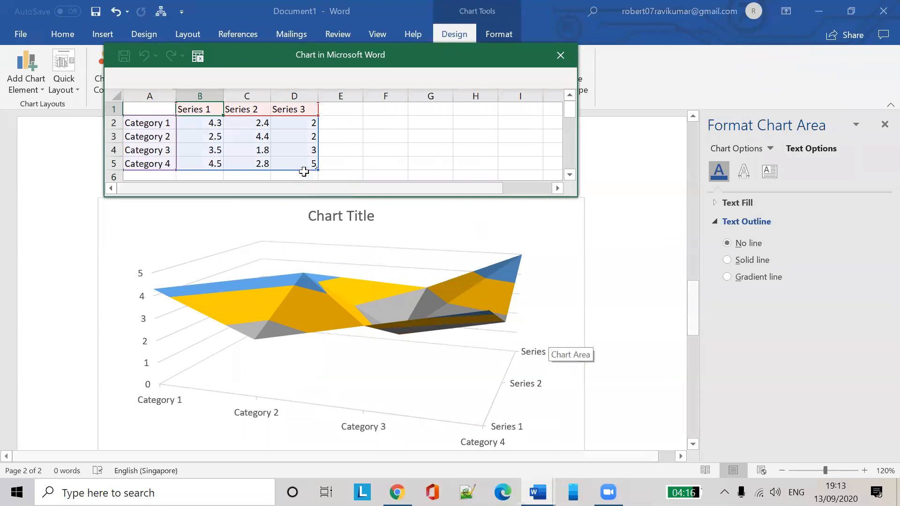
Enter 34 in cells D3 and D5 and 23 in cell B4 of the chart data sheet
{"action": "left_click", "coordinate": [310, 135]}
{"action": "type", "text": "34"}
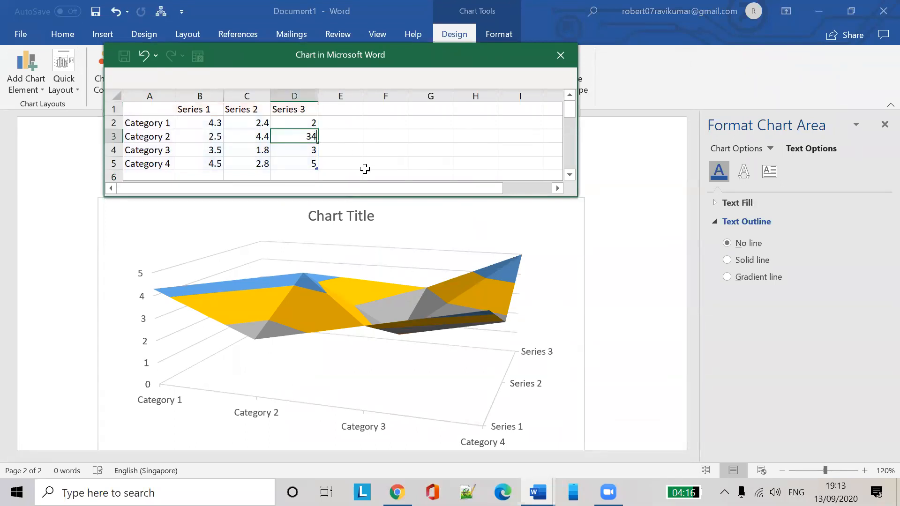
{"action": "left_click", "coordinate": [401, 137]}
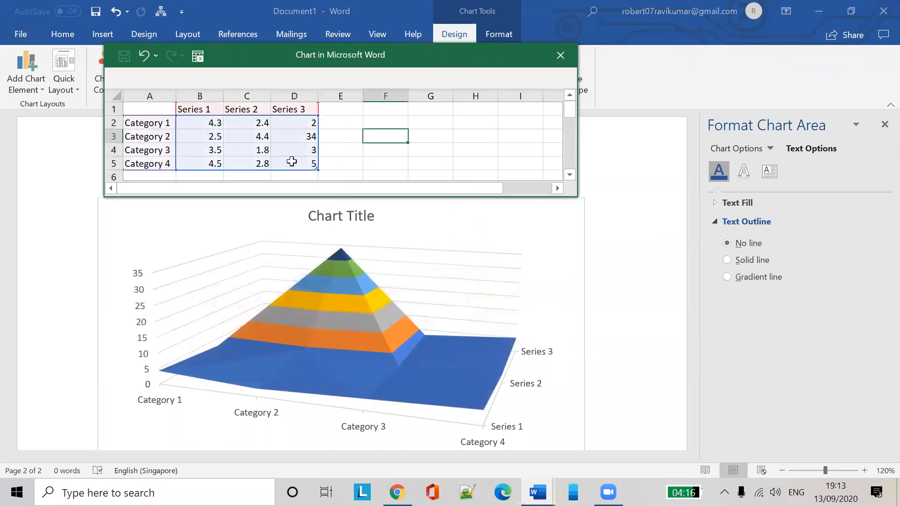
{"action": "left_click", "coordinate": [300, 163]}
{"action": "type", "text": "34"}
{"action": "left_click", "coordinate": [253, 153]}
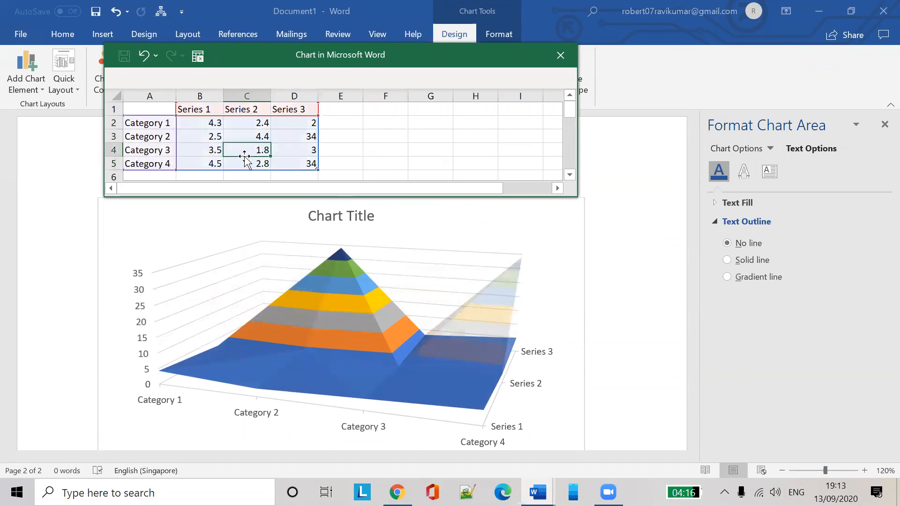
{"action": "left_click", "coordinate": [214, 148]}
{"action": "type", "text": "23"}
{"action": "left_click", "coordinate": [214, 123]}
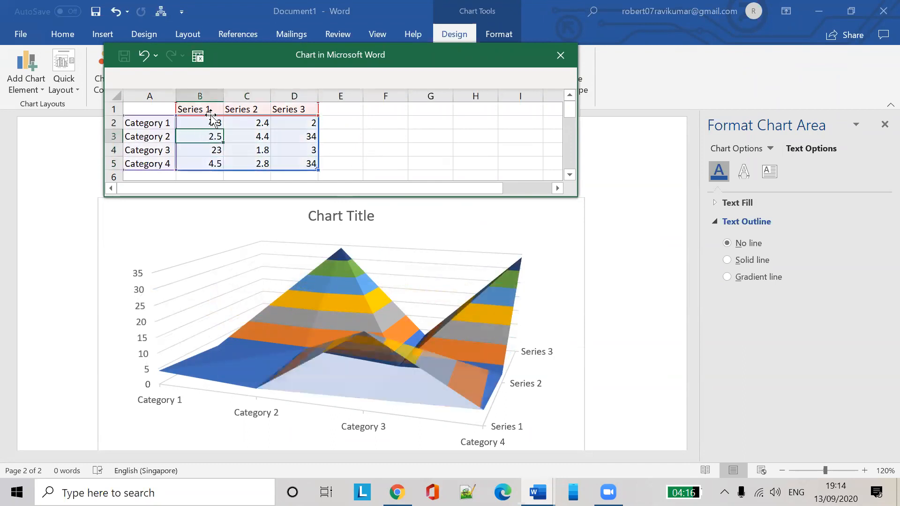
{"action": "left_click", "coordinate": [211, 109]}
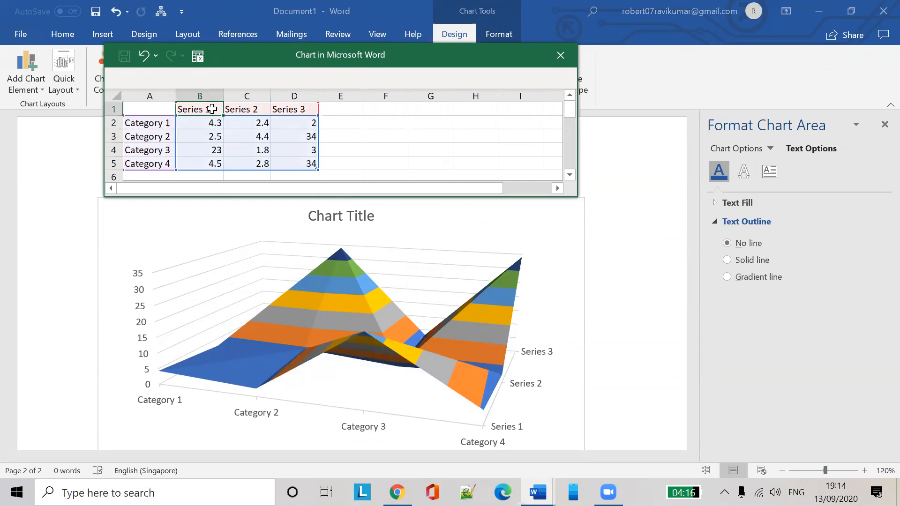
Set Category 3's Series 1 value to 2.8 and close the data sheet
{"action": "left_click", "coordinate": [154, 150]}
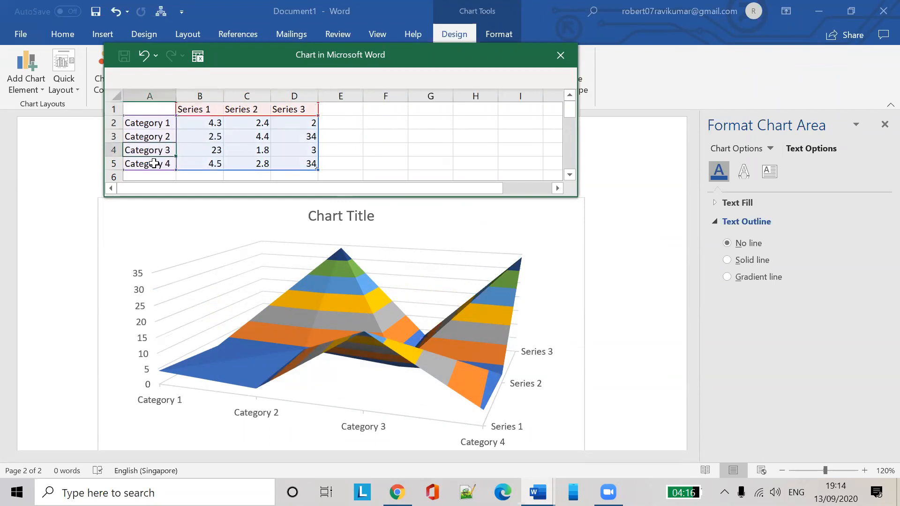
{"action": "left_click", "coordinate": [214, 151]}
{"action": "type", "text": "2"}
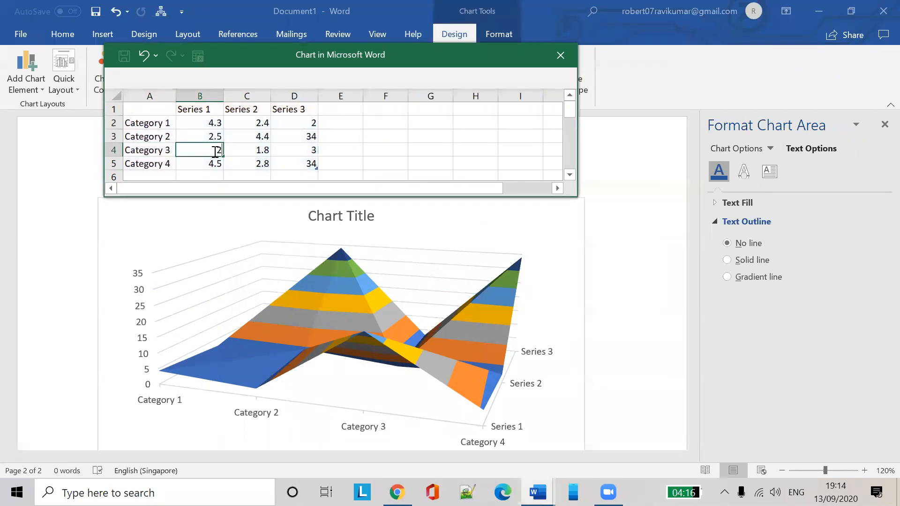
{"action": "type", "text": ".8"}
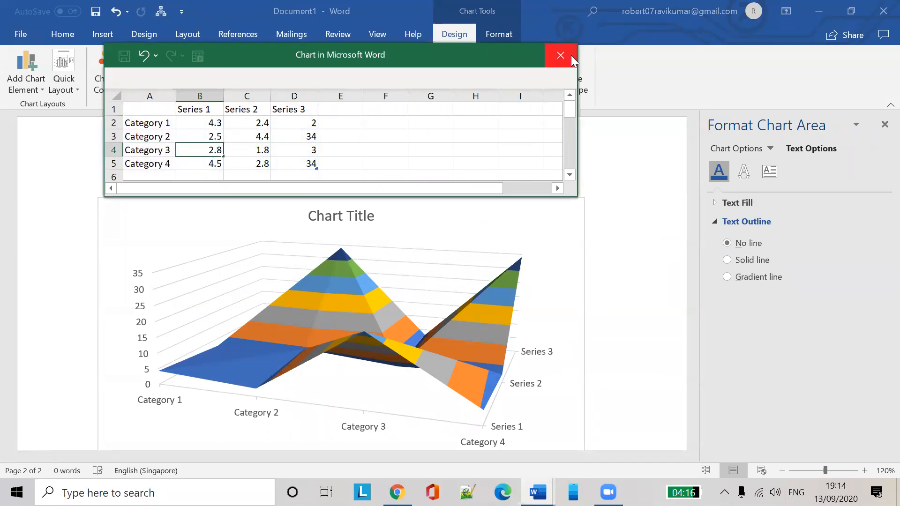
{"action": "left_click", "coordinate": [560, 55]}
Apply the dark chart style with charcoal background and white labels to the 3-D surface chart
{"action": "left_click", "coordinate": [509, 245]}
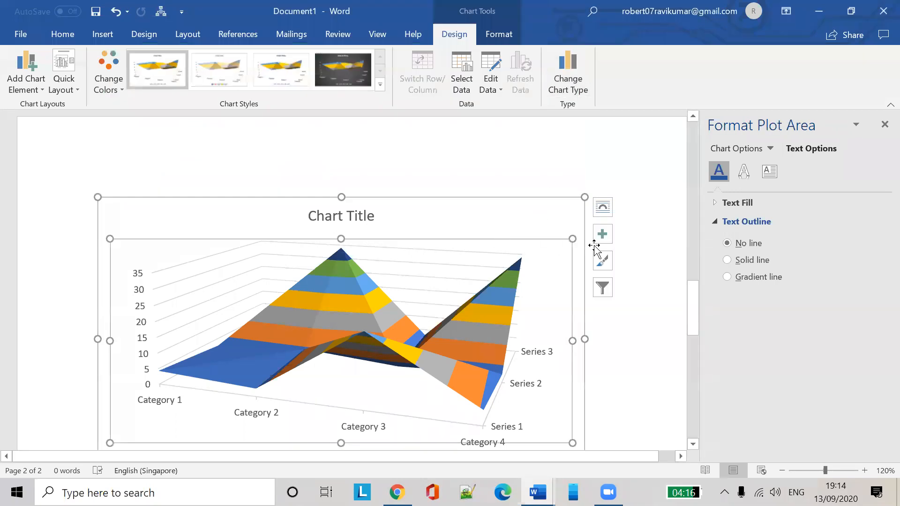
{"action": "left_click", "coordinate": [602, 287]}
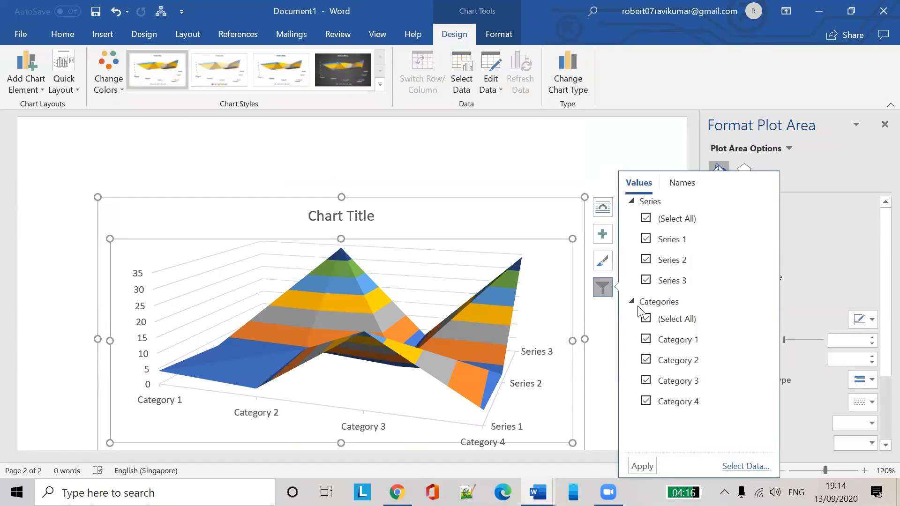
{"action": "left_click", "coordinate": [325, 66]}
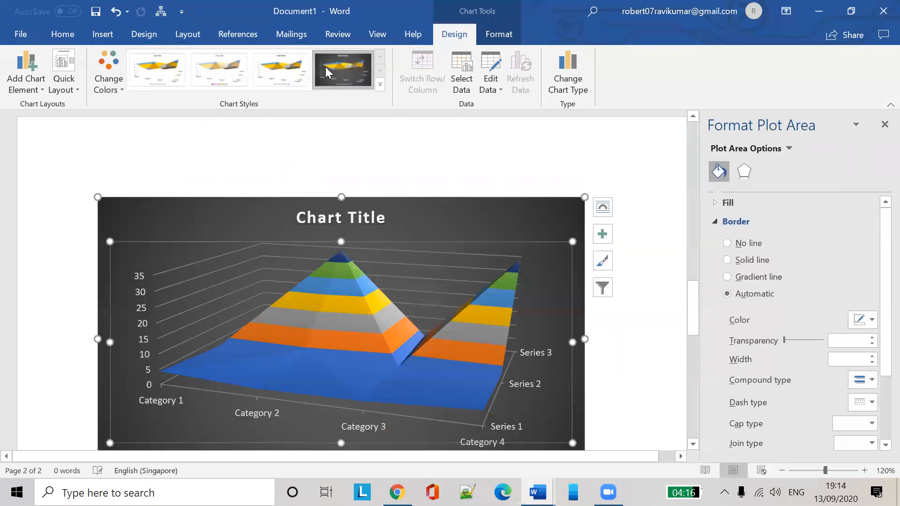
{"action": "left_click", "coordinate": [612, 281]}
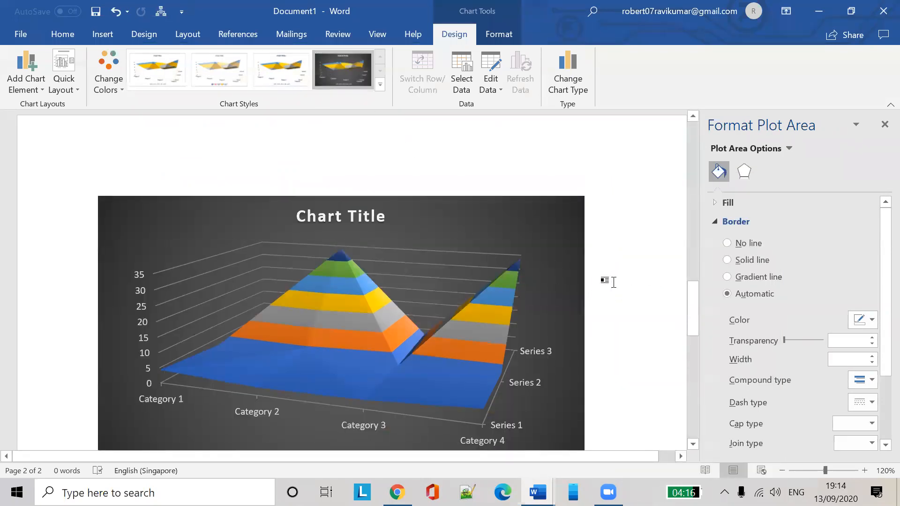
{"action": "left_click", "coordinate": [527, 258]}
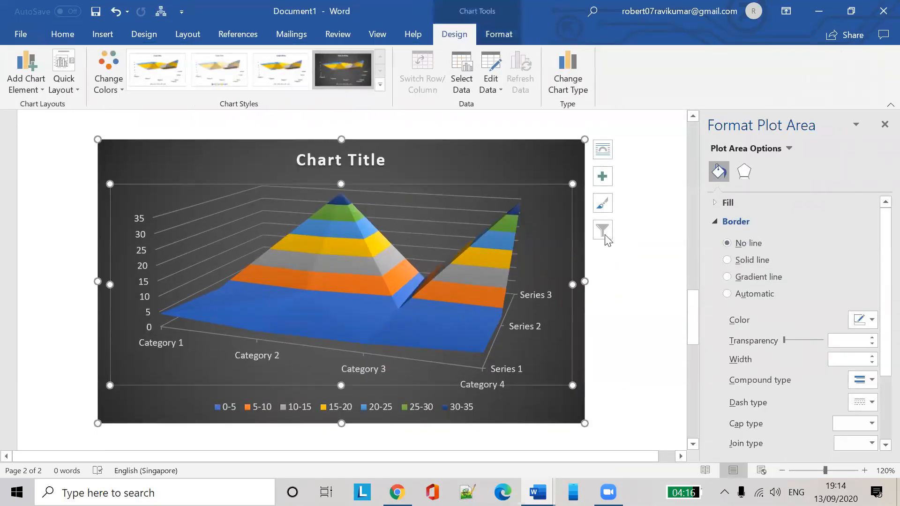
{"action": "left_click", "coordinate": [616, 209]}
{"action": "left_click", "coordinate": [555, 202]}
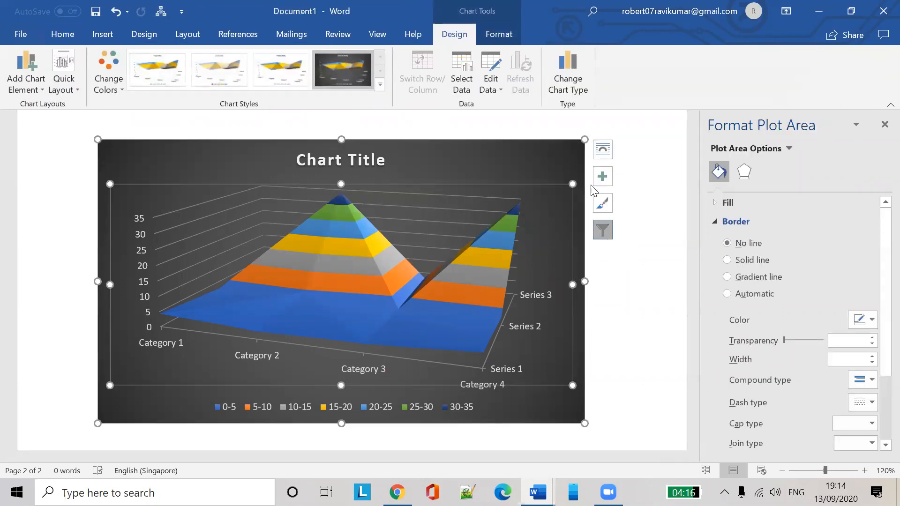
Filter the surface chart to show only Category 3 and Category 4, keeping Series 1–3
{"action": "left_click", "coordinate": [603, 232]}
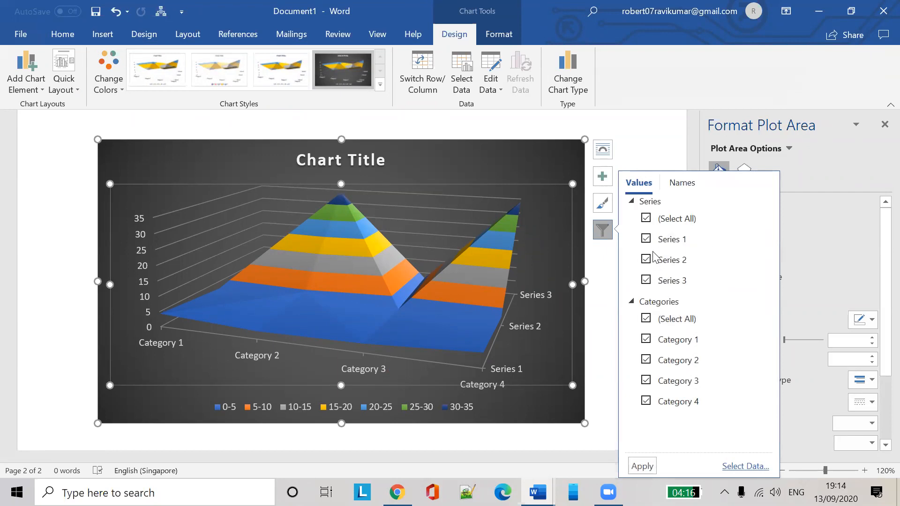
{"action": "left_click", "coordinate": [646, 280]}
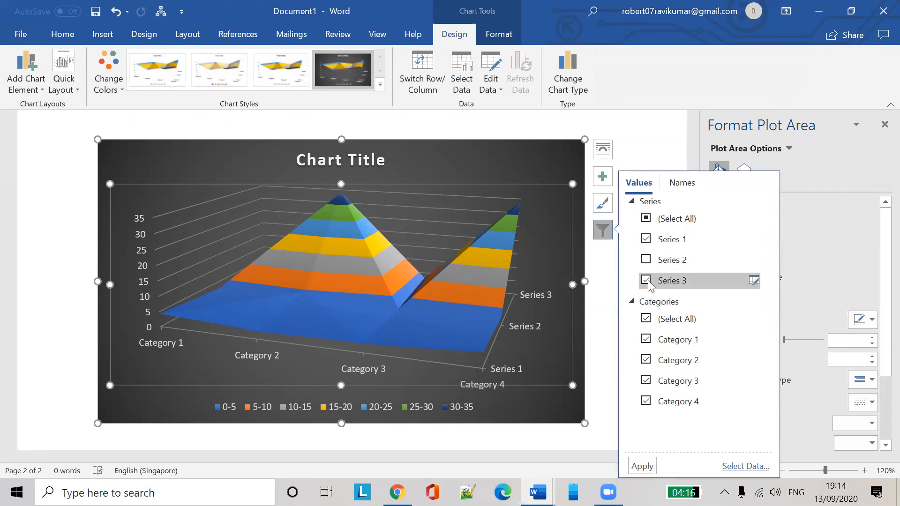
{"action": "left_click", "coordinate": [645, 466]}
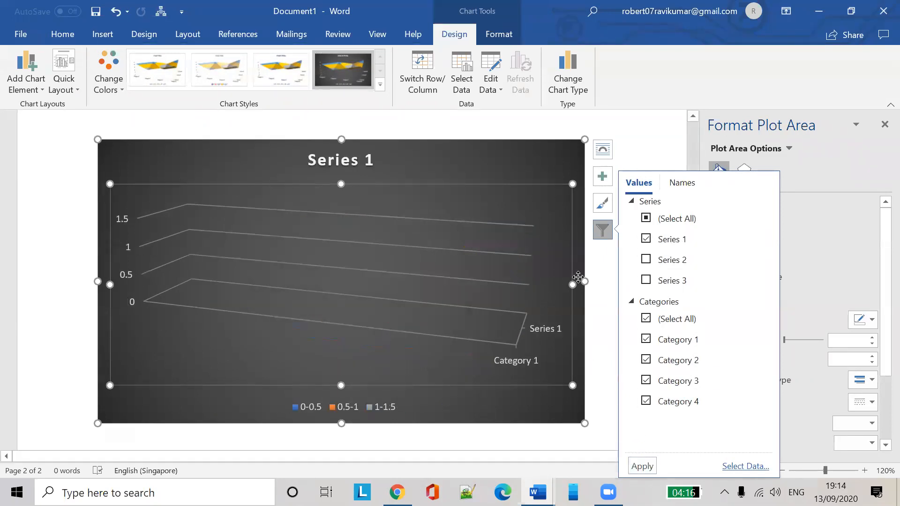
{"action": "left_click", "coordinate": [647, 260]}
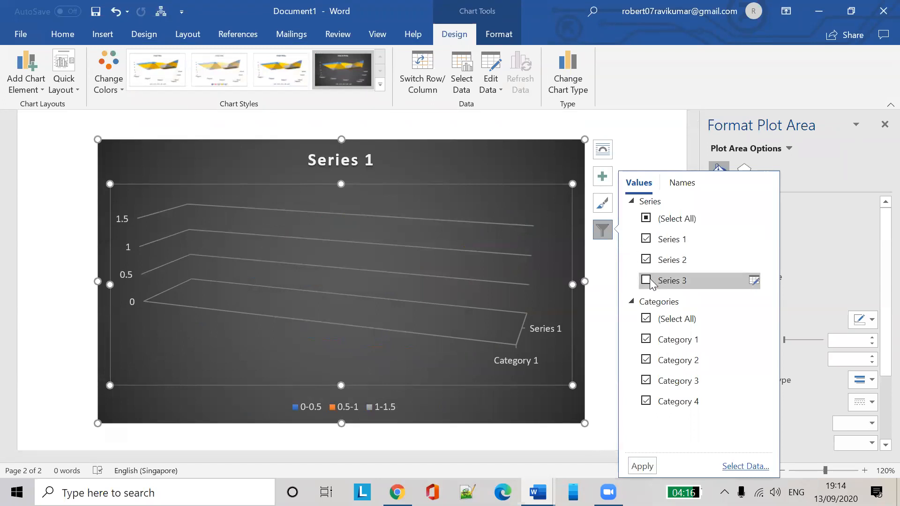
{"action": "left_click", "coordinate": [642, 466]}
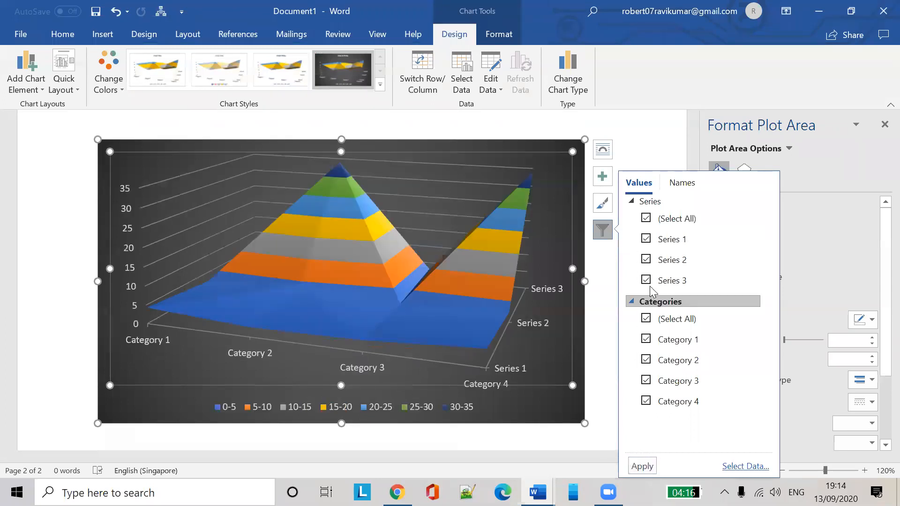
{"action": "left_click", "coordinate": [646, 359]}
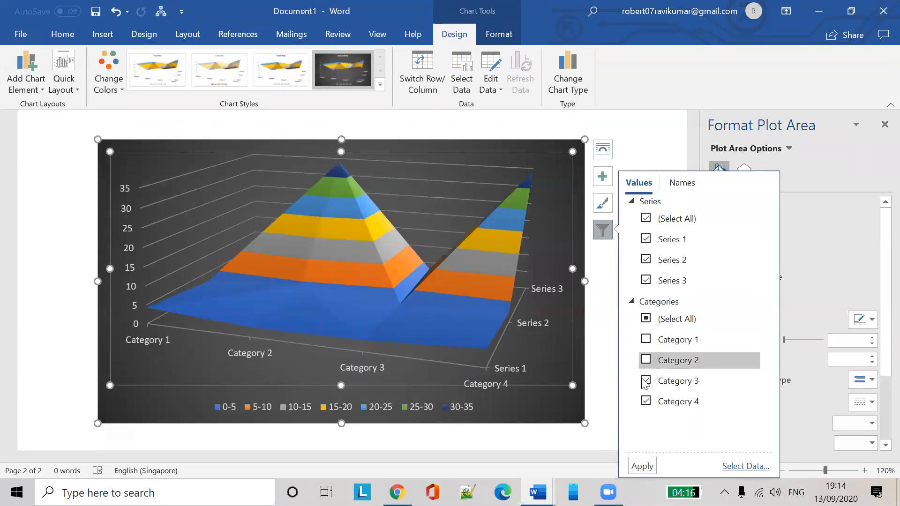
{"action": "left_click", "coordinate": [642, 466]}
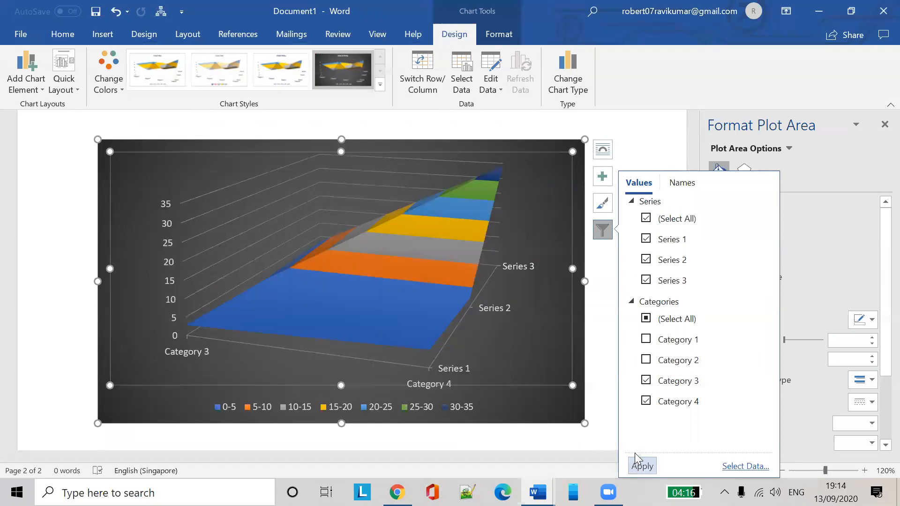
{"action": "left_click", "coordinate": [646, 343]}
{"action": "left_click", "coordinate": [646, 358]}
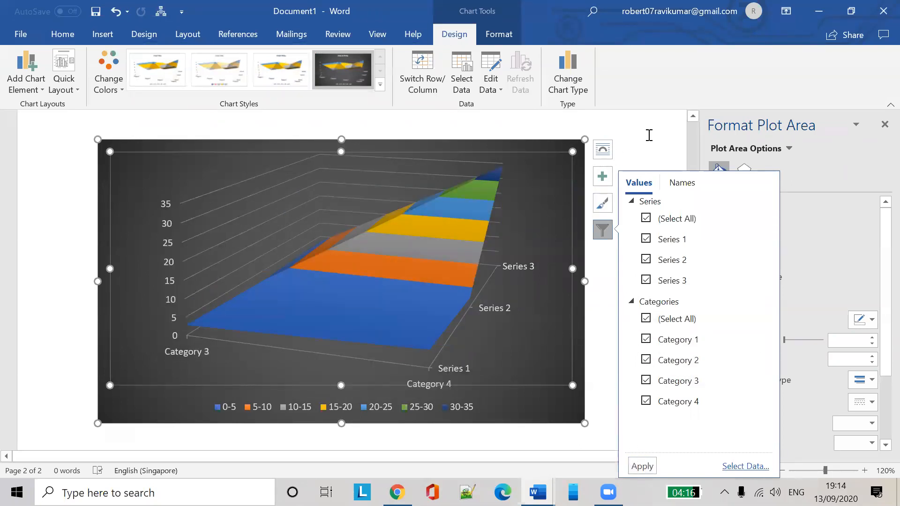
{"action": "left_click", "coordinate": [650, 135]}
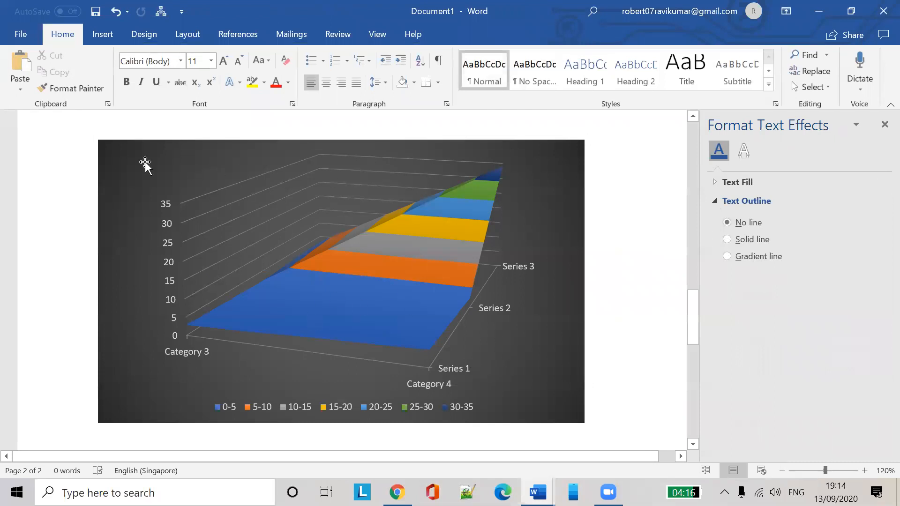
Apply the second Quick Layout to the surface chart, with title and legend on top, then click below it
{"action": "left_click", "coordinate": [405, 225]}
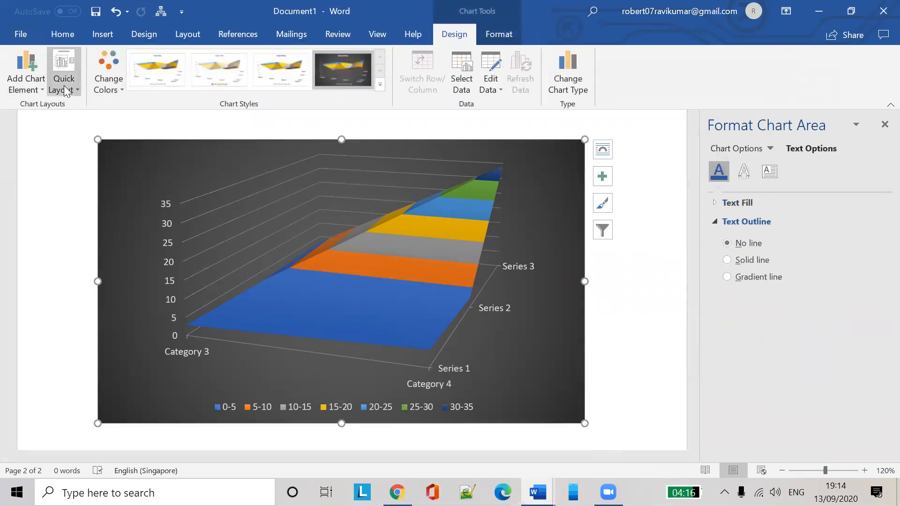
{"action": "left_click", "coordinate": [66, 91]}
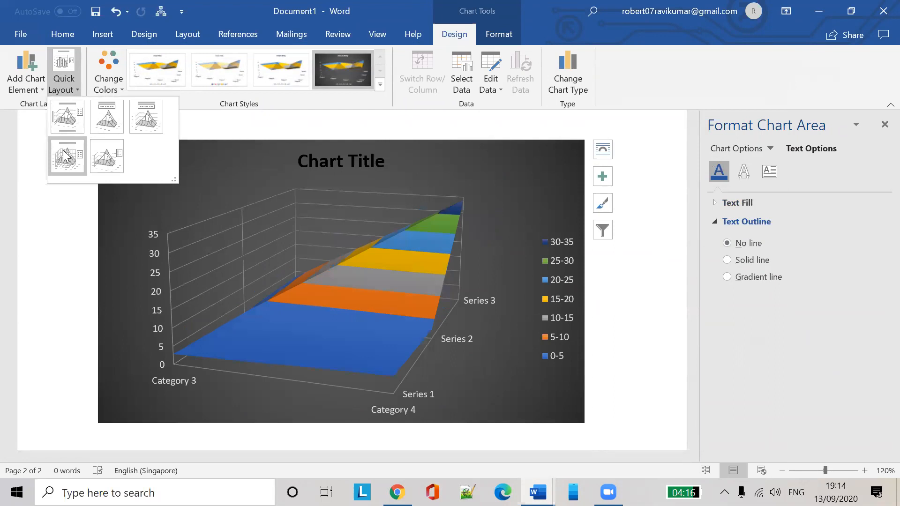
{"action": "left_click", "coordinate": [113, 129]}
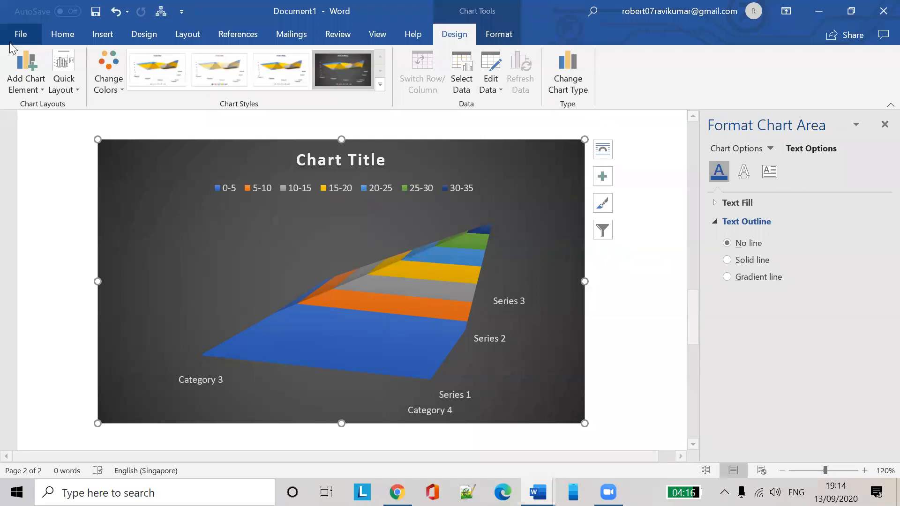
{"action": "left_click", "coordinate": [63, 35]}
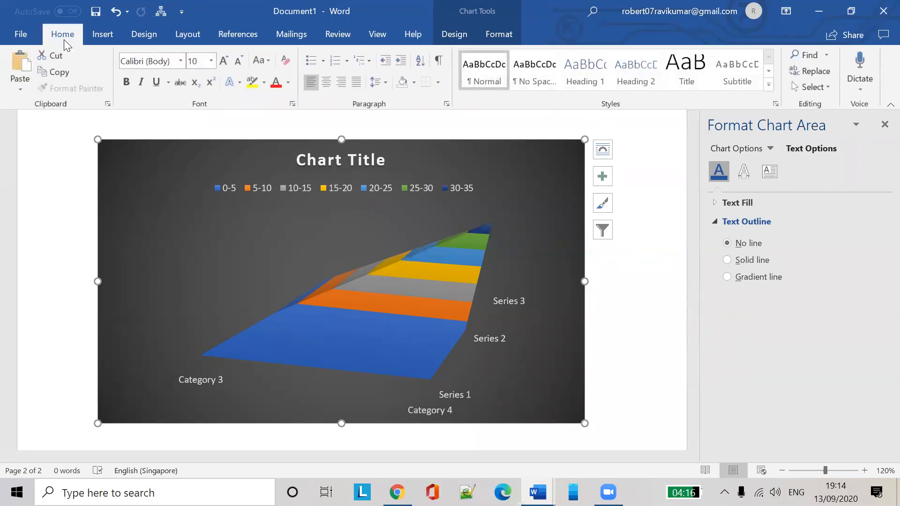
{"action": "scroll", "coordinate": [637, 359], "scroll_direction": "down", "scroll_amount": 5}
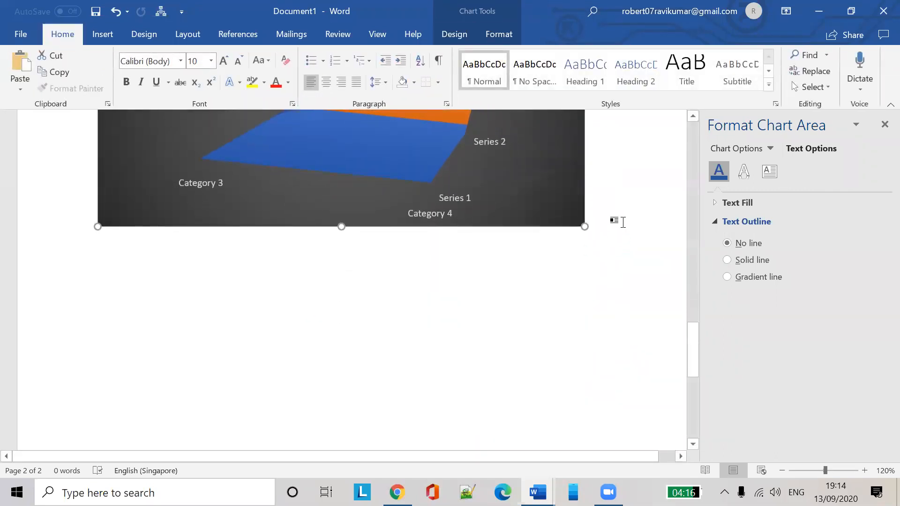
{"action": "left_click", "coordinate": [622, 223]}
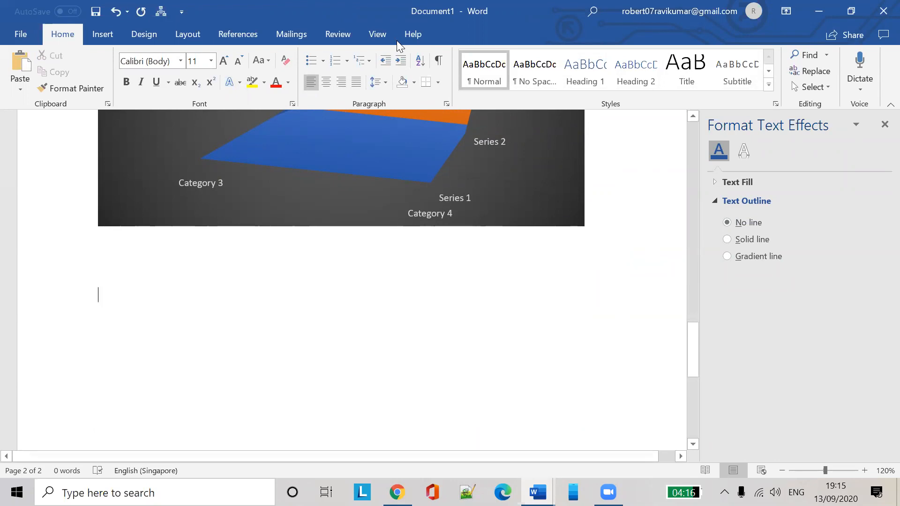
{"action": "mouse_move", "coordinate": [538, 492]}
{"action": "left_click", "coordinate": [469, 442]}
{"action": "scroll", "coordinate": [514, 313], "scroll_direction": "up", "scroll_amount": 3}
{"action": "scroll", "coordinate": [515, 313], "scroll_direction": "up", "scroll_amount": 10}
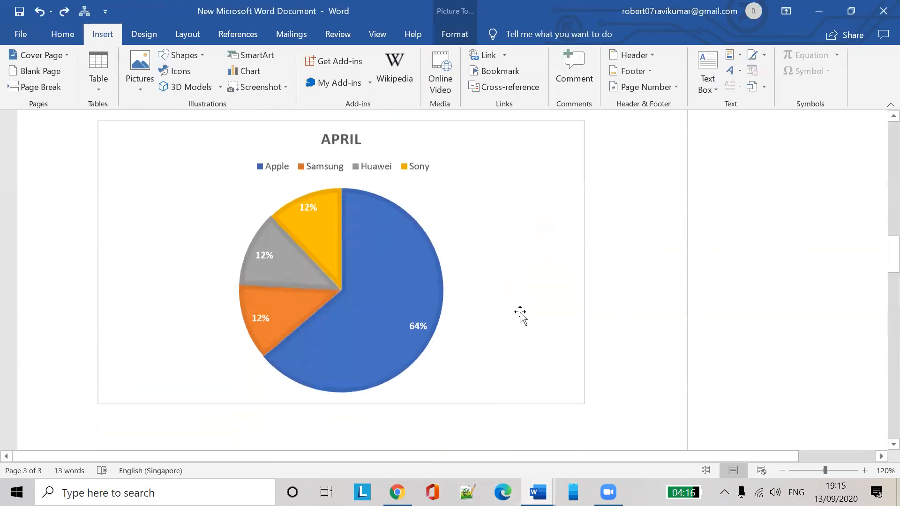
{"action": "scroll", "coordinate": [523, 314], "scroll_direction": "down", "scroll_amount": 3}
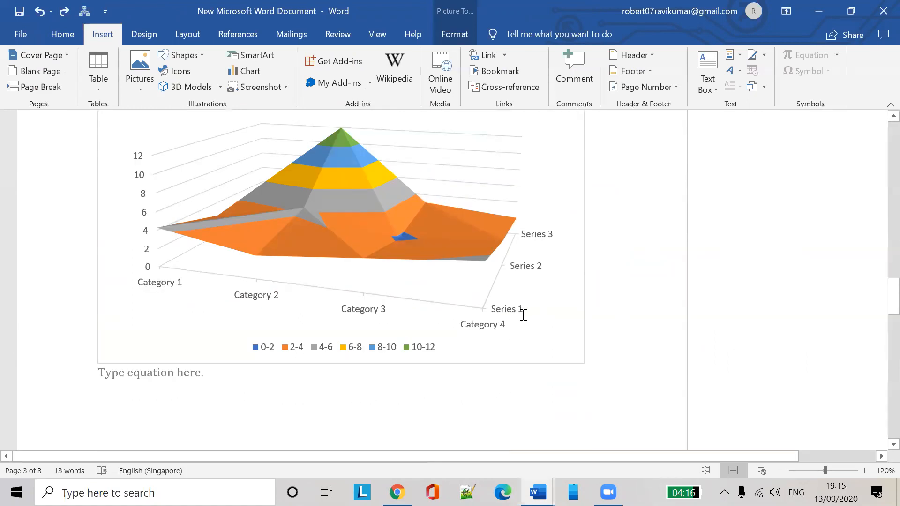
{"action": "scroll", "coordinate": [525, 312], "scroll_direction": "down", "scroll_amount": 2}
{"action": "scroll", "coordinate": [528, 307], "scroll_direction": "up", "scroll_amount": 8}
{"action": "left_click", "coordinate": [819, 11]}
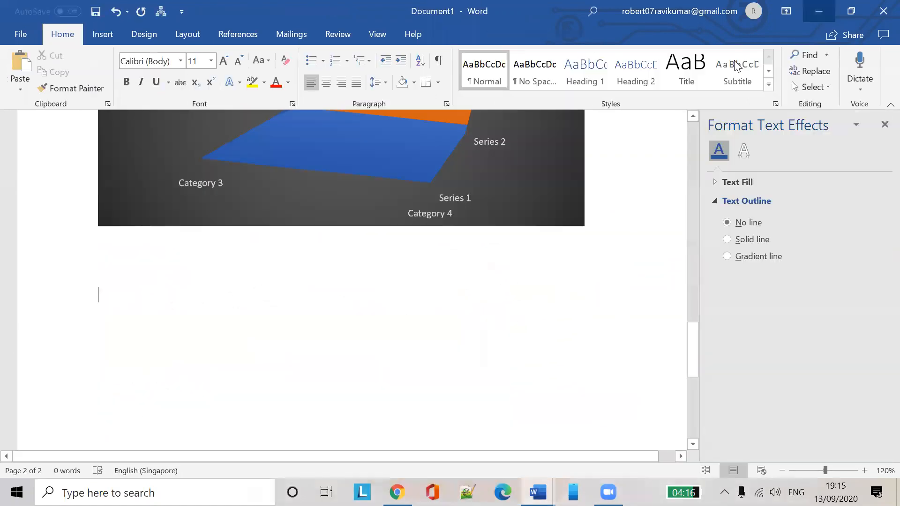
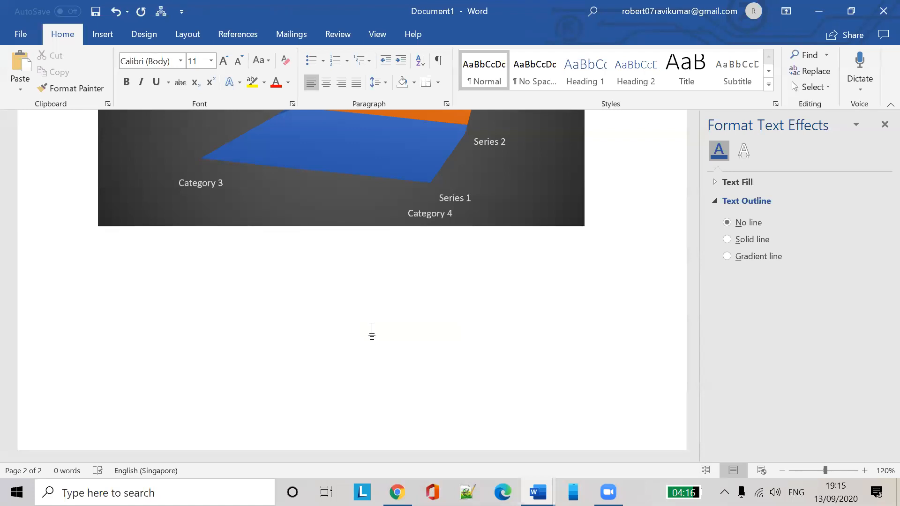
Search Google for 'dbs credit card' and open the DBS ad in a new tab
{"action": "left_click", "coordinate": [398, 492]}
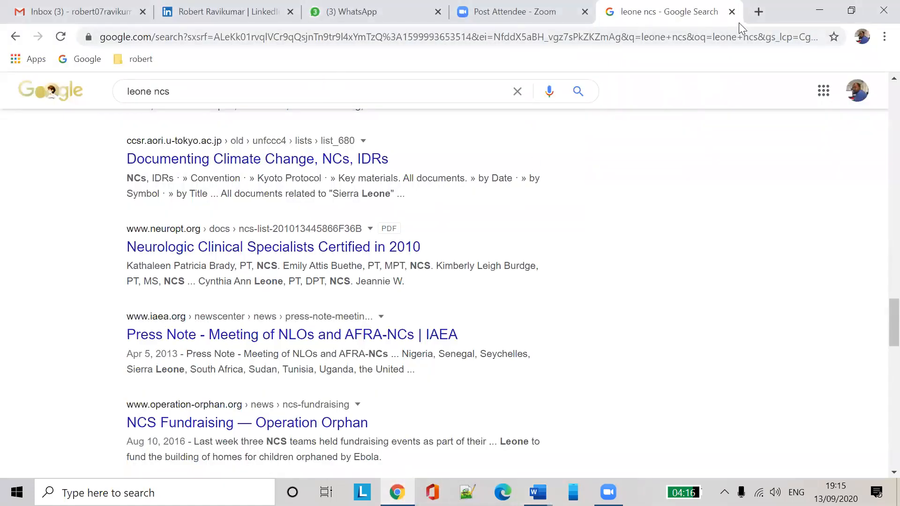
{"action": "left_click_drag", "start_coordinate": [220, 91], "coordinate": [3, 91]}
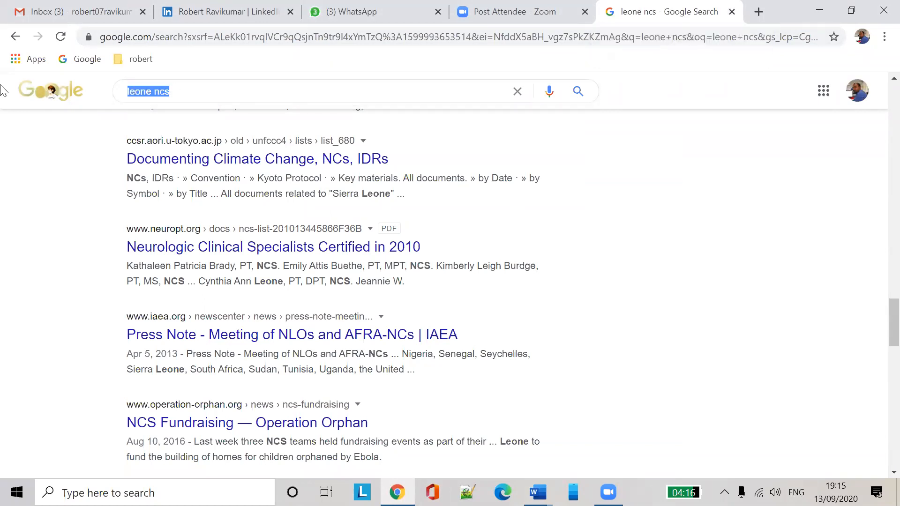
{"action": "type", "text": "dbs credit"}
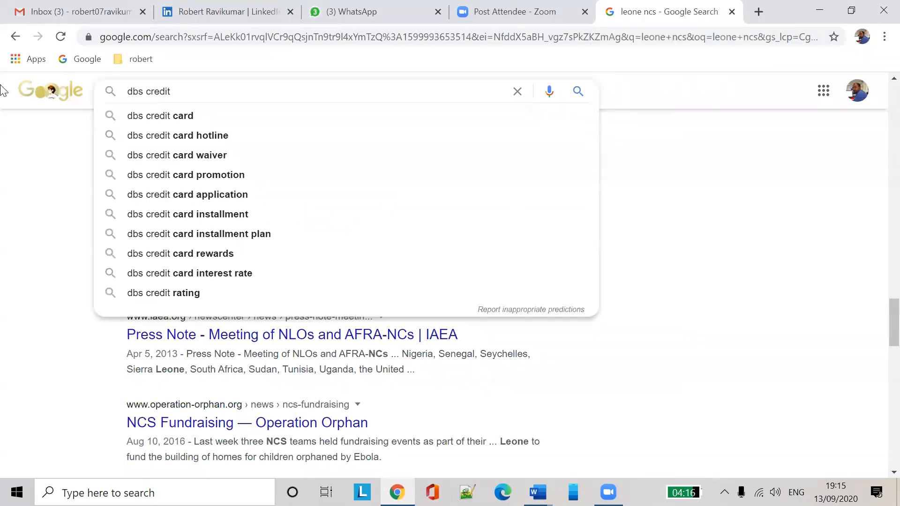
{"action": "key", "text": "Down"}
{"action": "key", "text": "Return"}
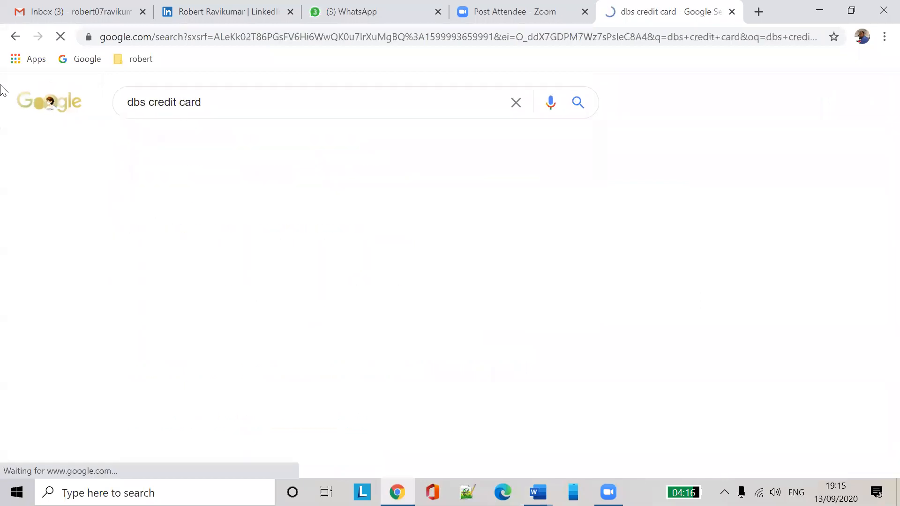
{"action": "right_click", "coordinate": [280, 217]}
{"action": "left_click", "coordinate": [315, 228]}
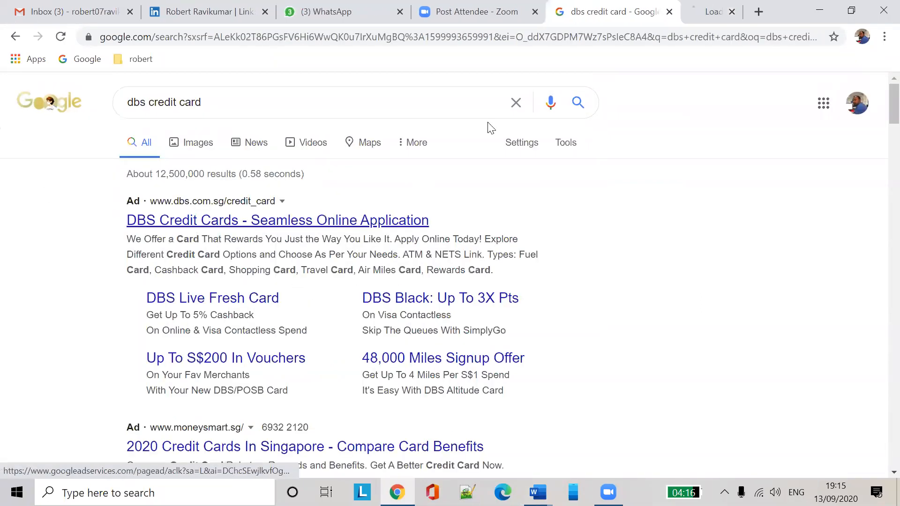
{"action": "left_click", "coordinate": [639, 22]}
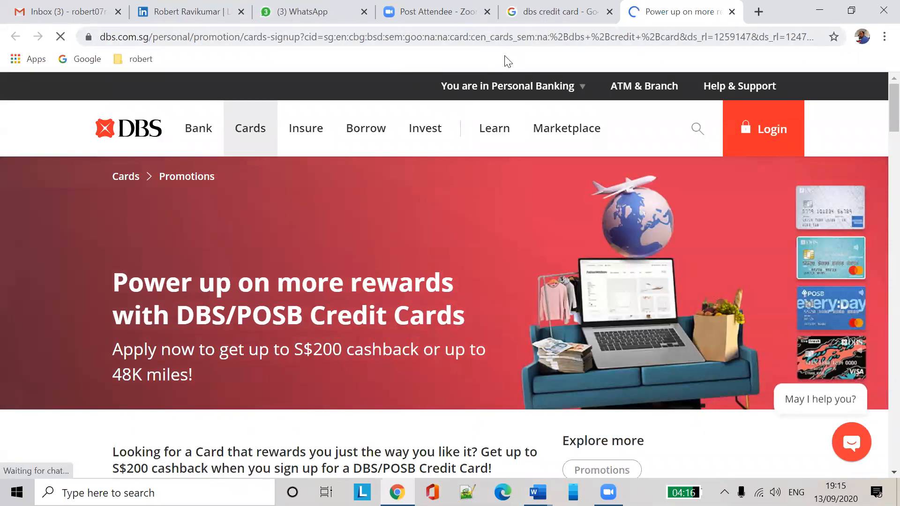
Copy the full web address of the DBS credit card promotion page
{"action": "left_click", "coordinate": [388, 39]}
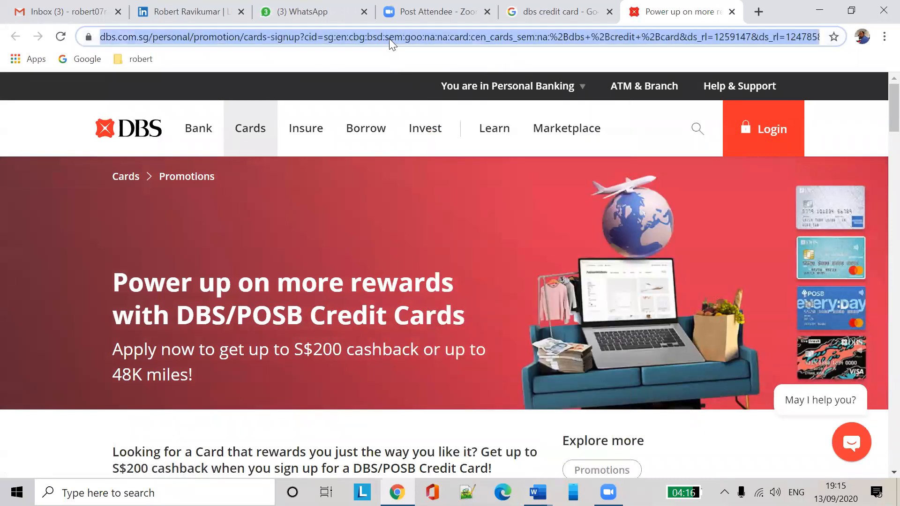
{"action": "right_click", "coordinate": [389, 39]}
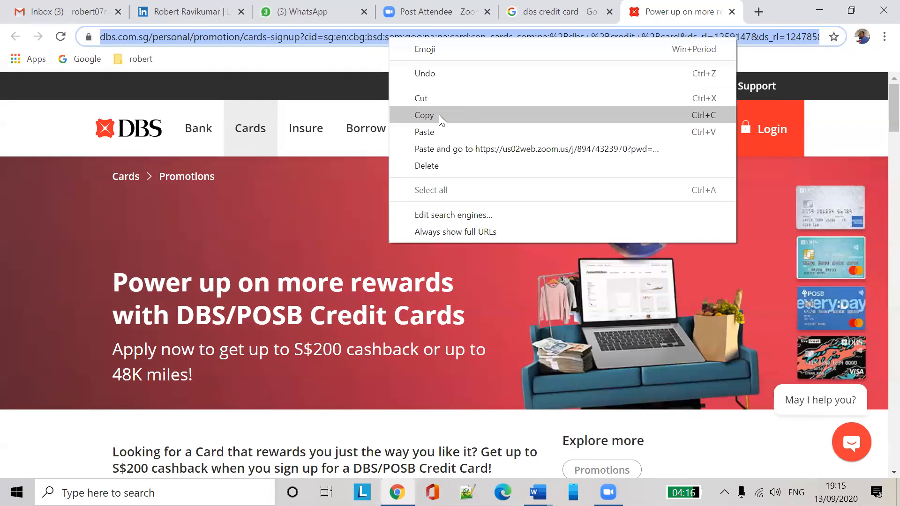
{"action": "left_click", "coordinate": [255, 32]}
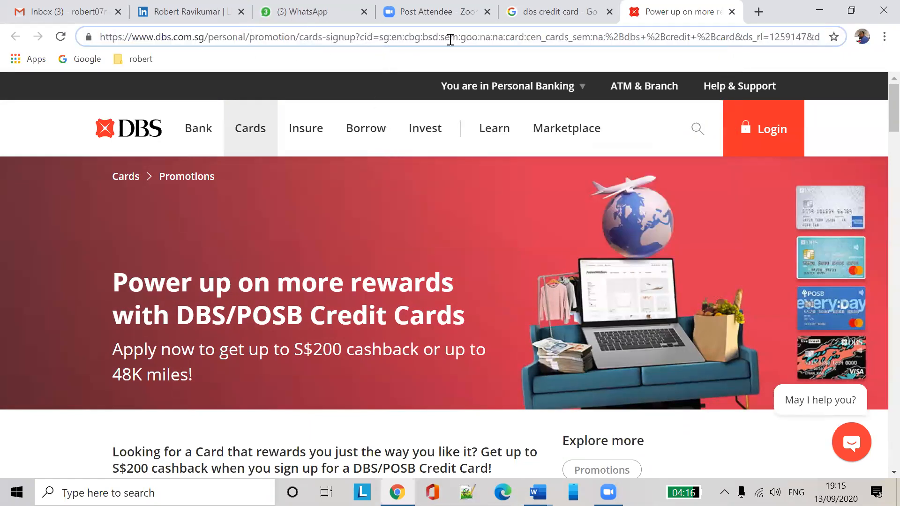
{"action": "triple_click", "coordinate": [485, 39]}
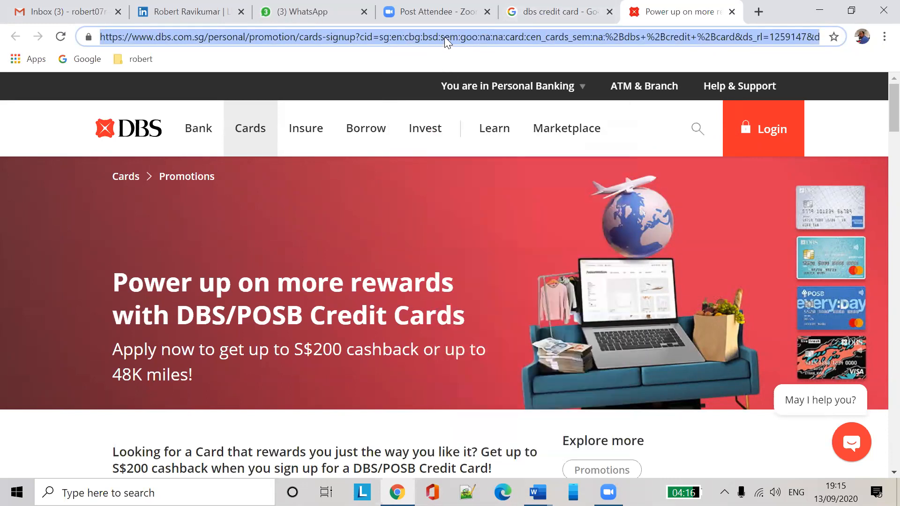
{"action": "right_click", "coordinate": [445, 36]}
{"action": "left_click", "coordinate": [489, 115]}
{"action": "left_click", "coordinate": [538, 492]}
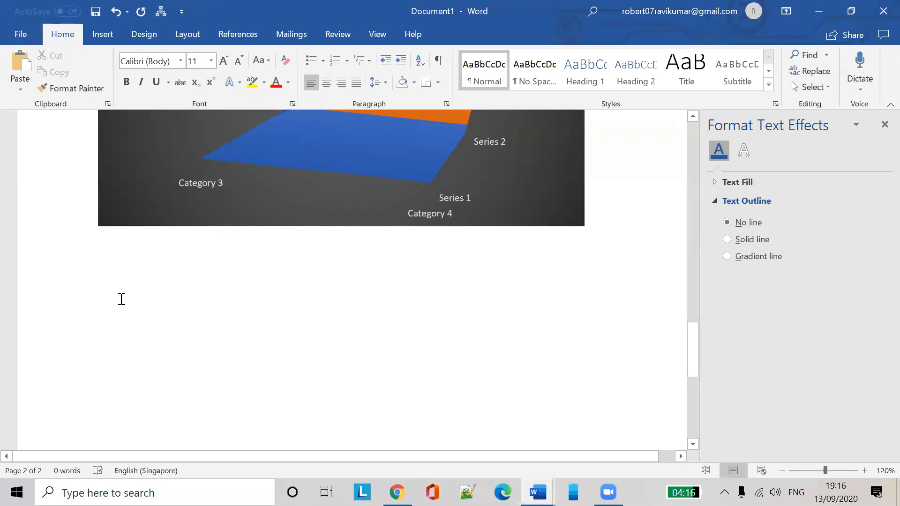
Insert a hyperlink to the copied DBS page address displayed as 'Apply DBS credit card'
{"action": "left_click", "coordinate": [109, 36]}
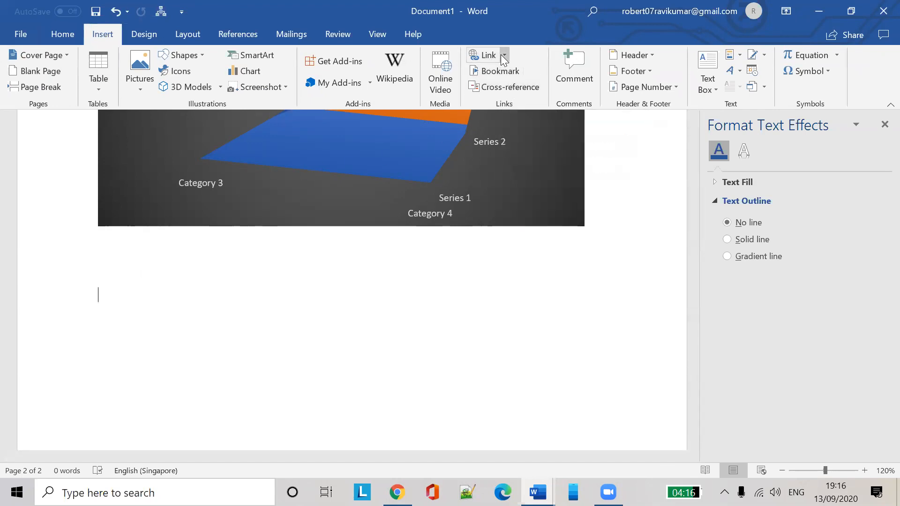
{"action": "left_click", "coordinate": [482, 56]}
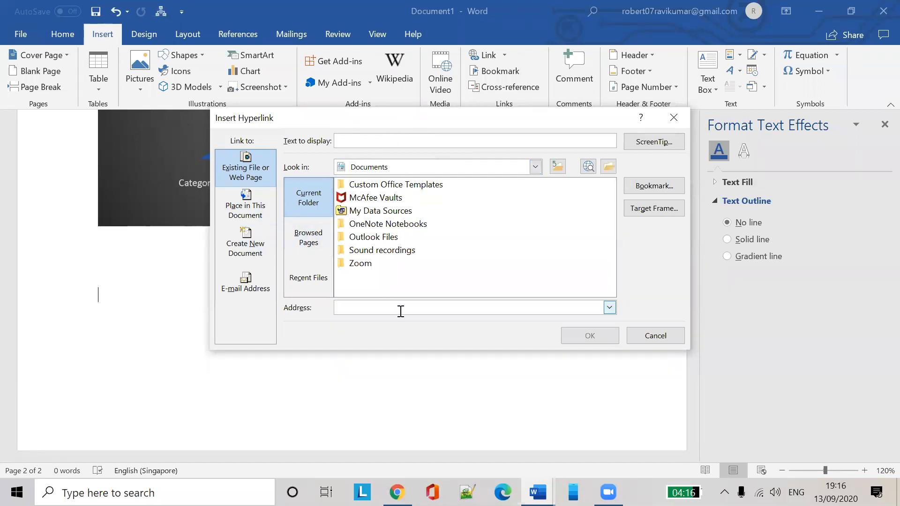
{"action": "key", "text": "ctrl+v"}
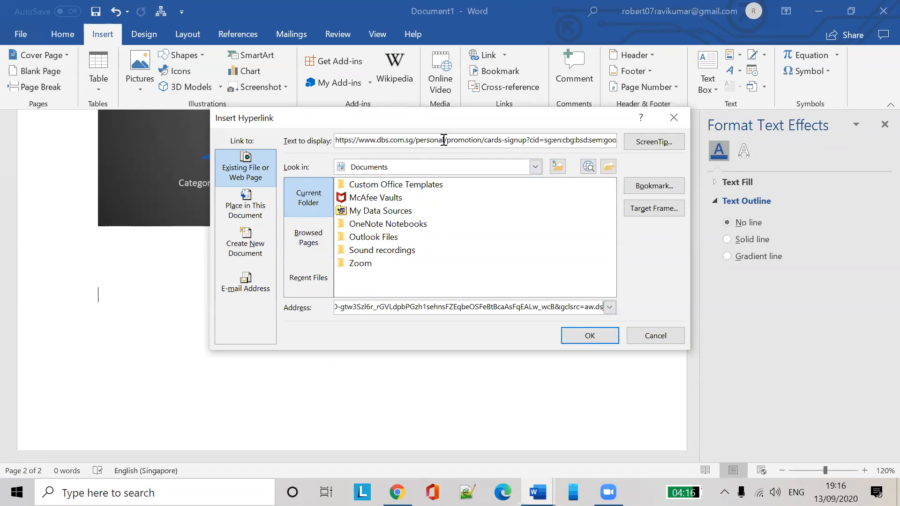
{"action": "key", "text": "ctrl+a"}
{"action": "key", "text": "Delete"}
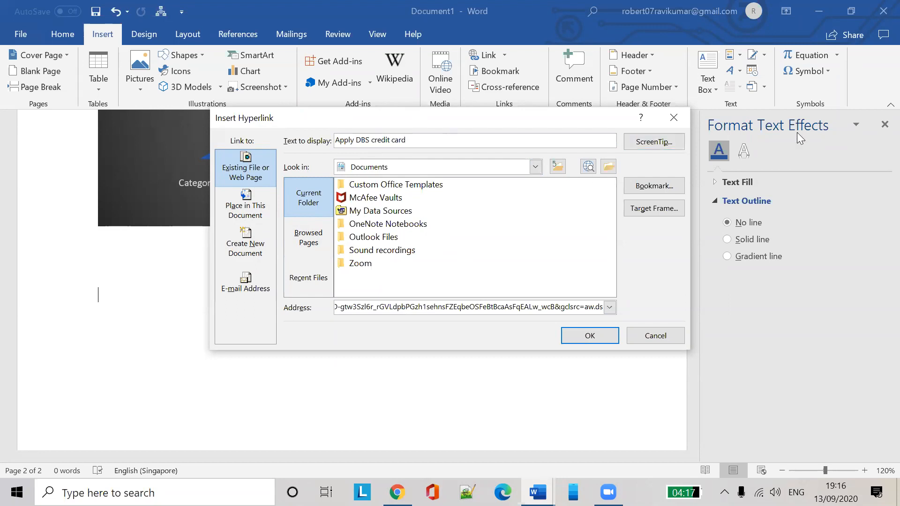
{"action": "left_click", "coordinate": [598, 337]}
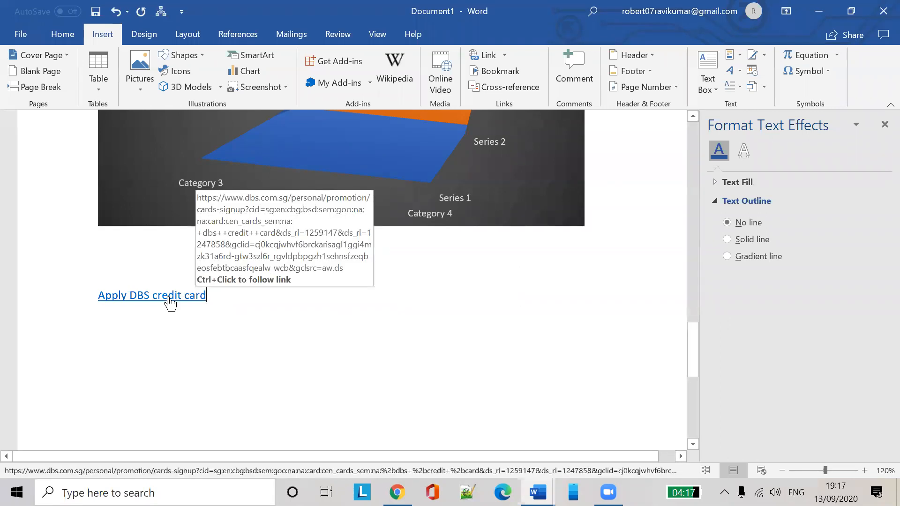
{"action": "triple_click", "coordinate": [168, 301]}
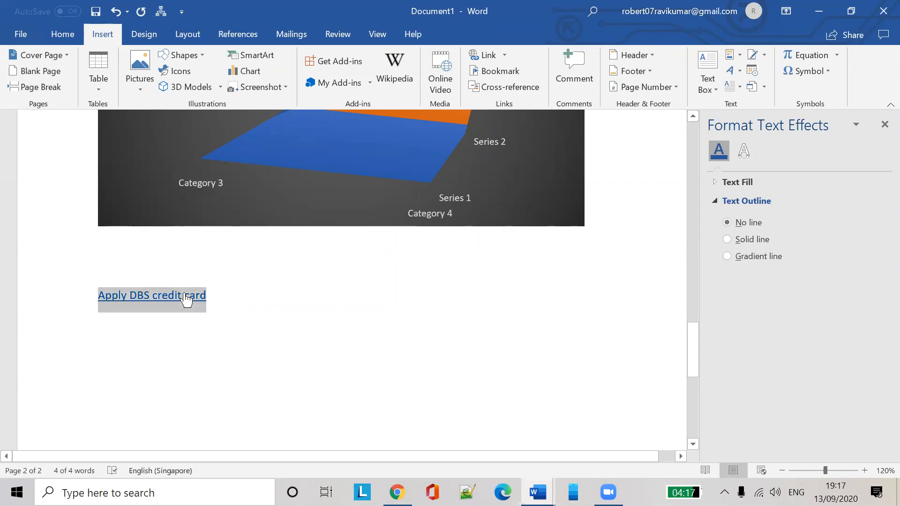
{"action": "left_click", "coordinate": [186, 300], "text": "ctrl"}
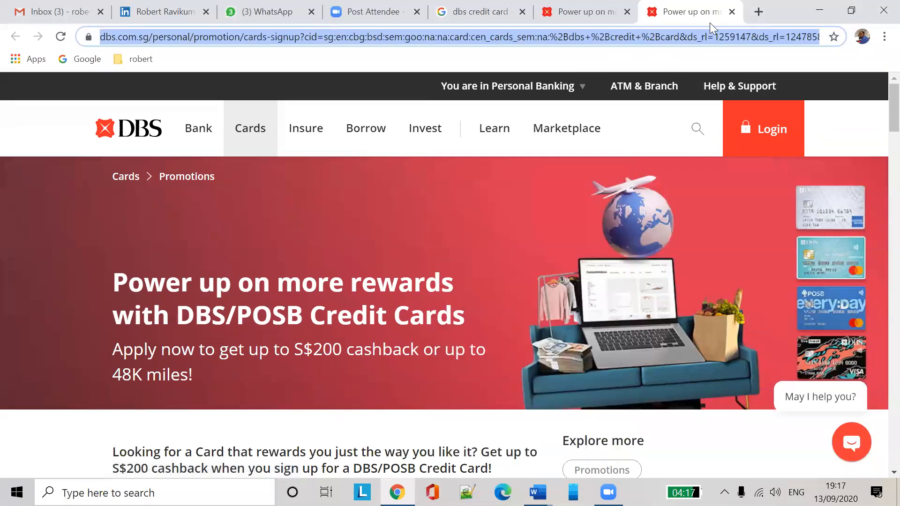
{"action": "left_click", "coordinate": [732, 11]}
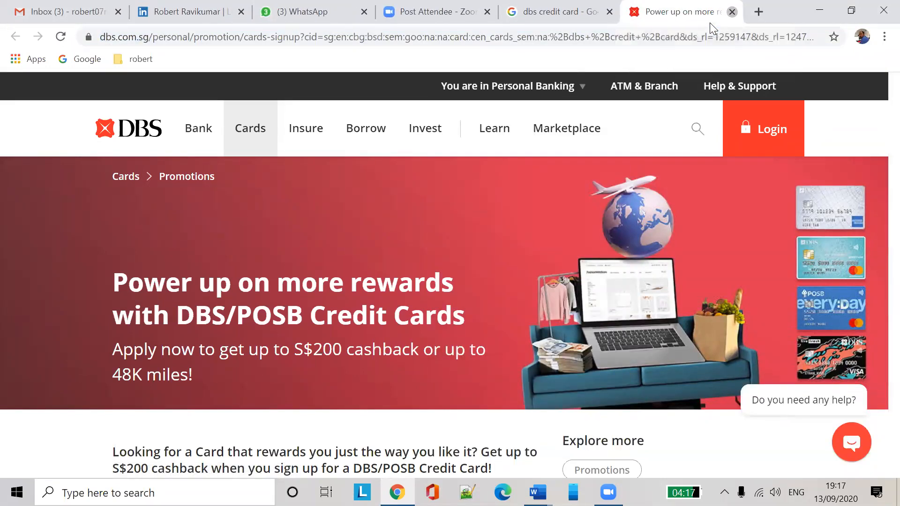
{"action": "left_click", "coordinate": [731, 11]}
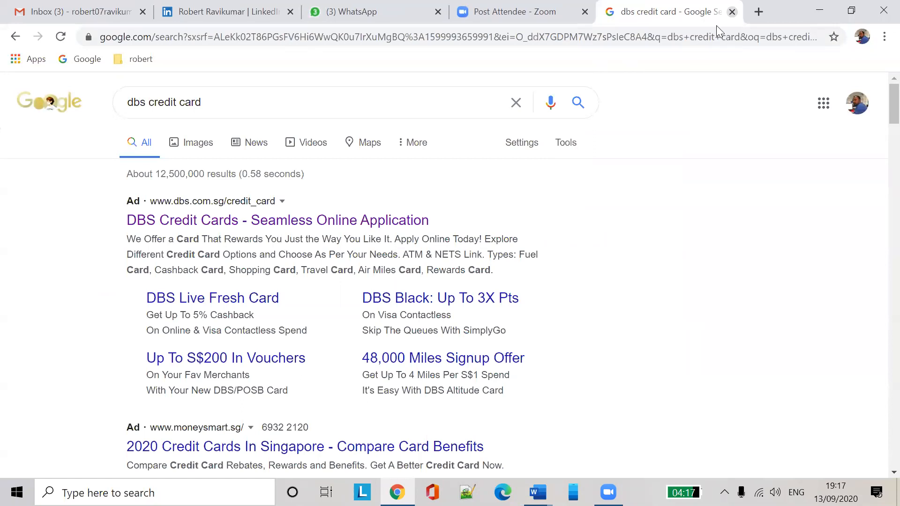
{"action": "left_click", "coordinate": [731, 11]}
{"action": "key", "text": "alt+Tab"}
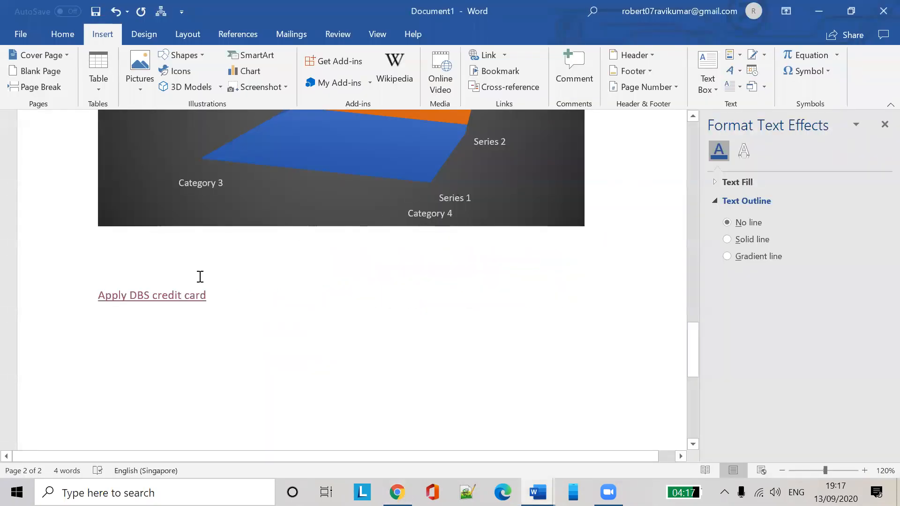
{"action": "left_click", "coordinate": [171, 306], "text": "ctrl"}
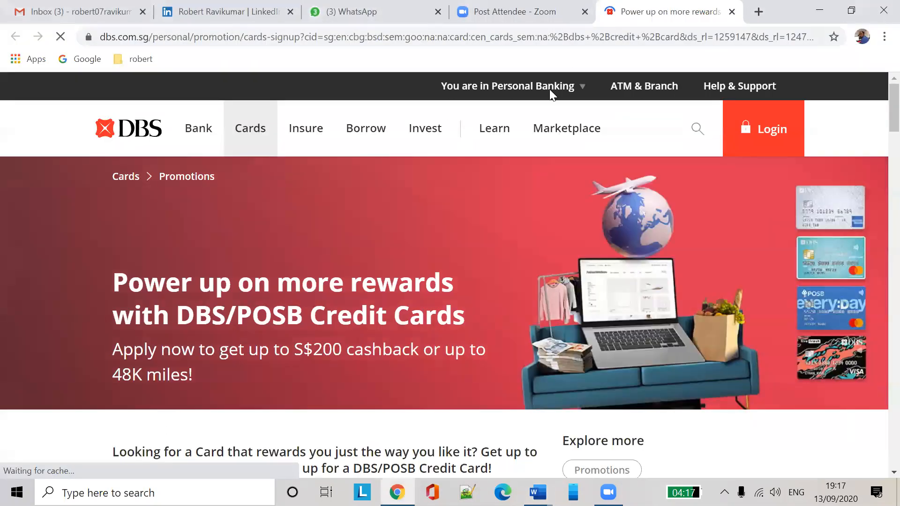
{"action": "key", "text": "alt+Tab"}
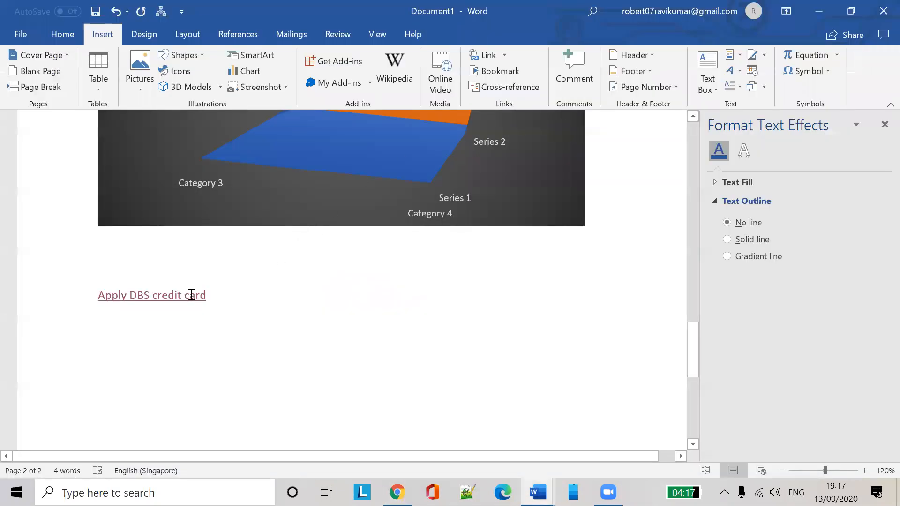
Edit the Apply DBS credit card link's target address so it points to google.com
{"action": "right_click", "coordinate": [191, 295]}
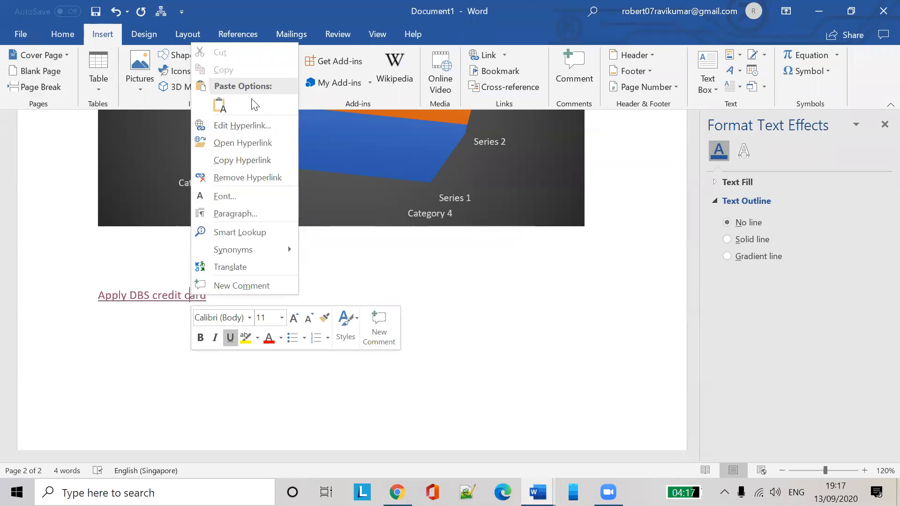
{"action": "left_click", "coordinate": [253, 125]}
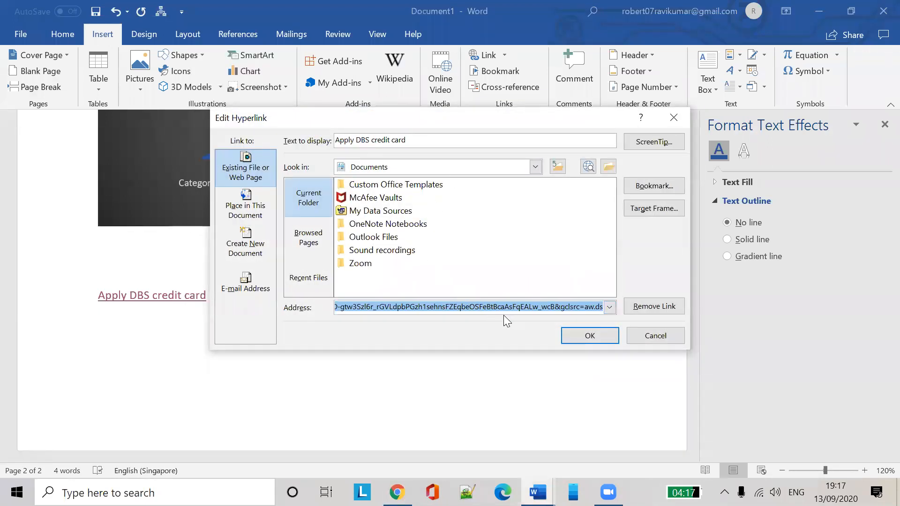
{"action": "type", "text": "Ww"}
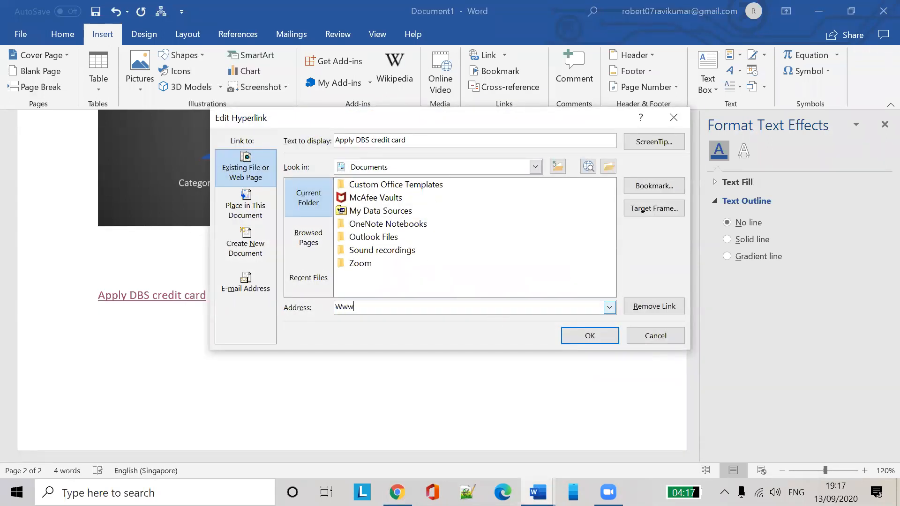
{"action": "type", "text": "WW.google.com"}
{"action": "left_click", "coordinate": [599, 339]}
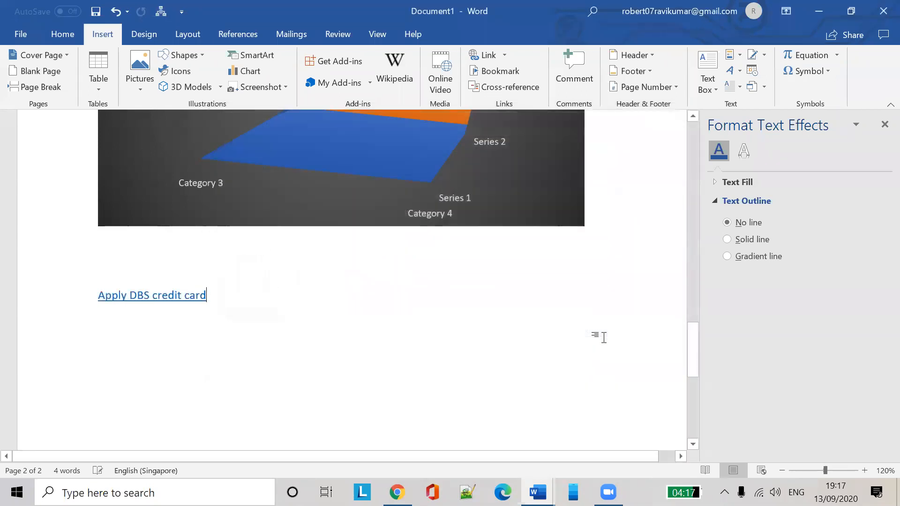
Follow the Apply DBS credit card link to open its Google target in Chrome
{"action": "mouse_move", "coordinate": [183, 293]}
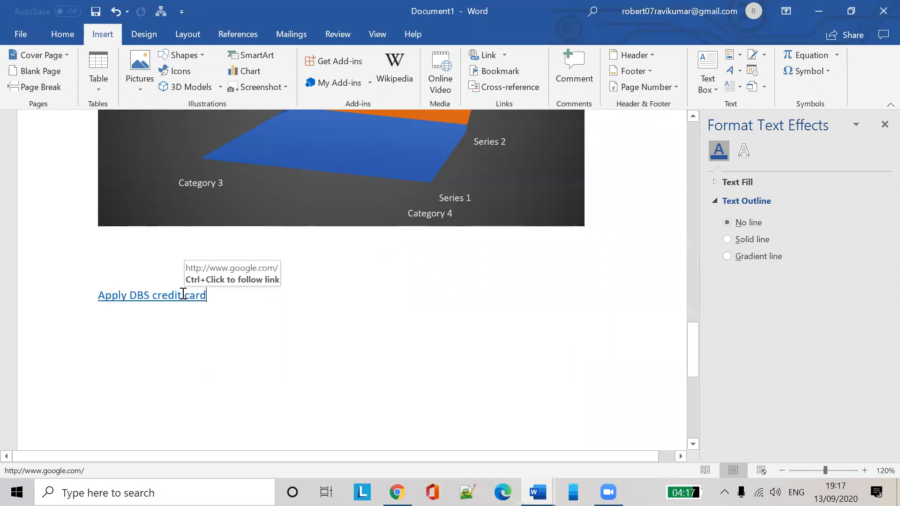
{"action": "left_click", "coordinate": [178, 295], "text": "ctrl"}
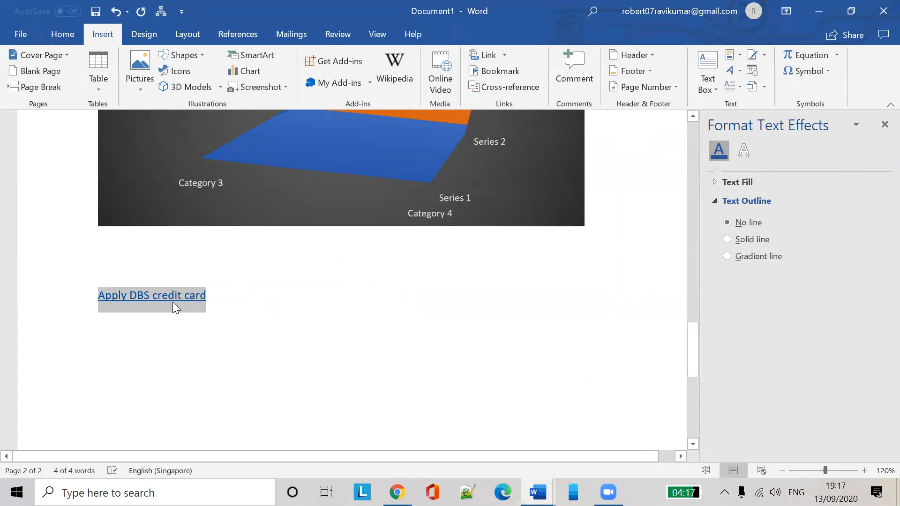
{"action": "left_click", "coordinate": [173, 296], "text": "ctrl"}
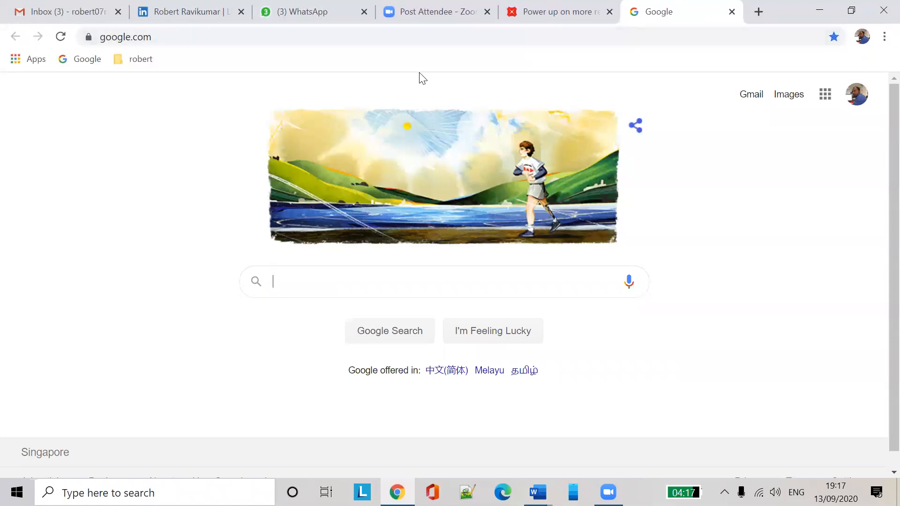
Review the link's Edit Hyperlink Link to options without changes, then add a blank paragraph below it
{"action": "key", "text": "alt+Tab"}
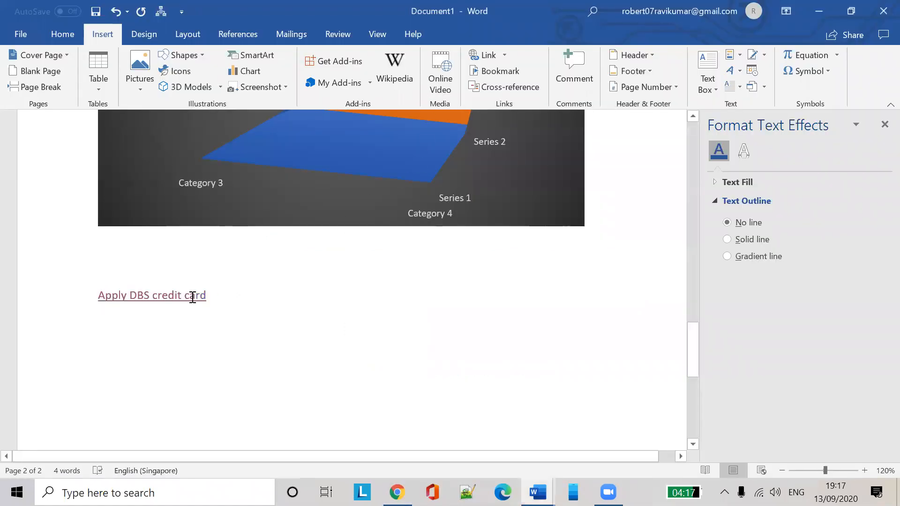
{"action": "right_click", "coordinate": [191, 296]}
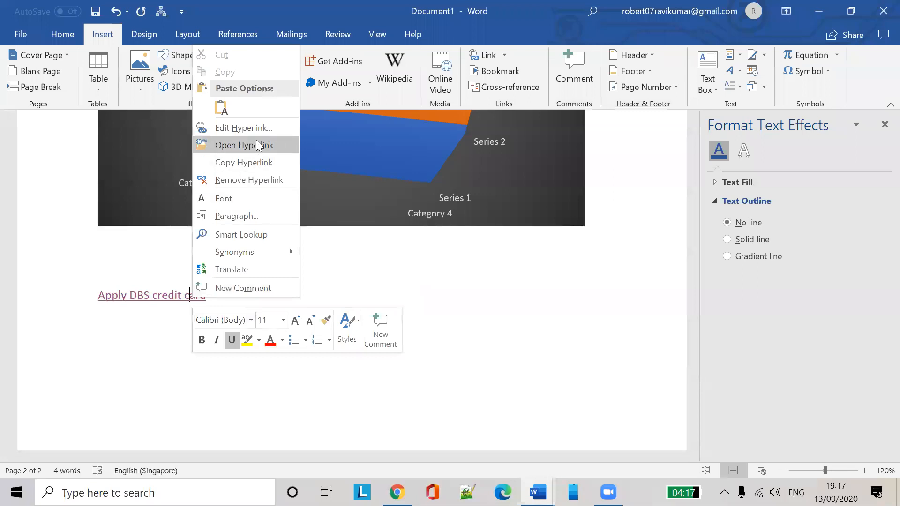
{"action": "left_click", "coordinate": [265, 129]}
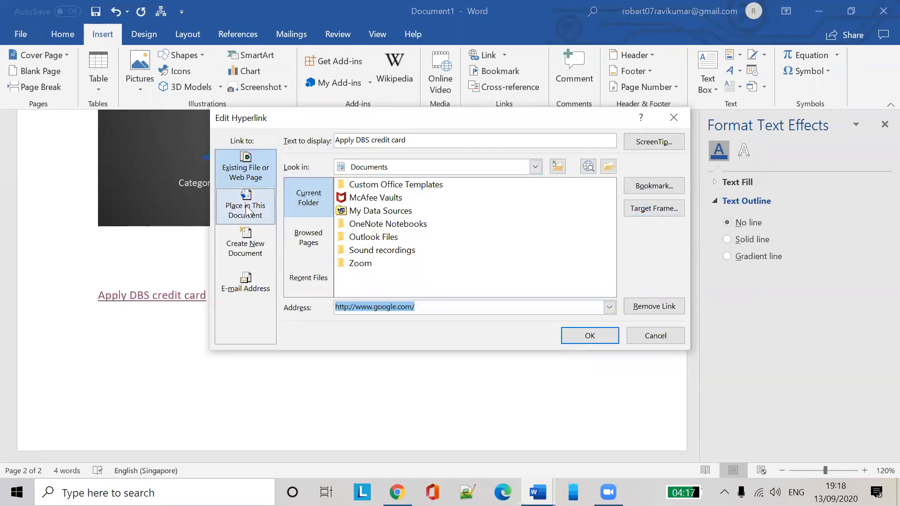
{"action": "left_click", "coordinate": [248, 209]}
{"action": "left_click", "coordinate": [245, 244]}
{"action": "left_click", "coordinate": [245, 283]}
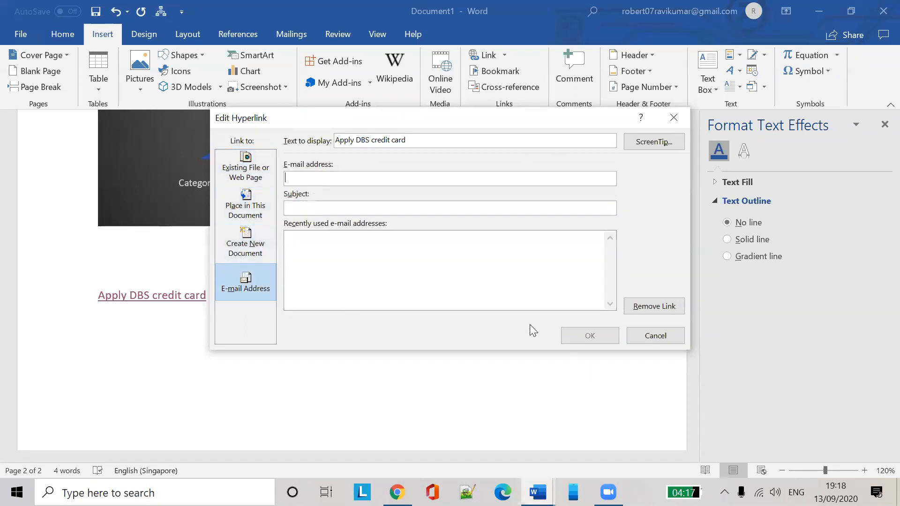
{"action": "left_click", "coordinate": [245, 168]}
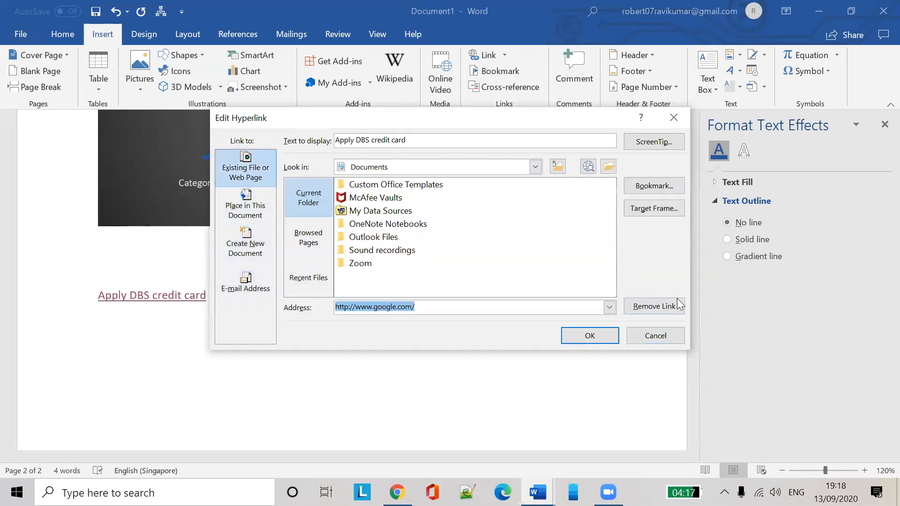
{"action": "left_click", "coordinate": [655, 335]}
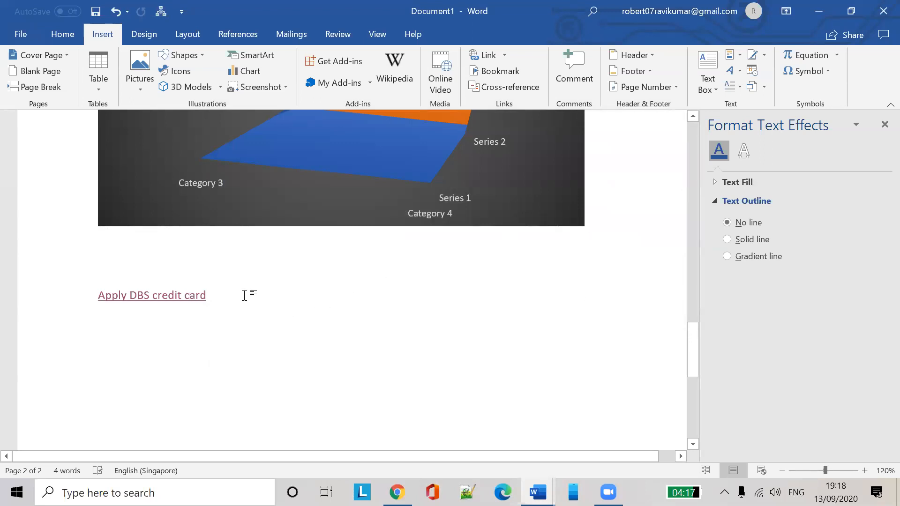
{"action": "key", "text": "Return"}
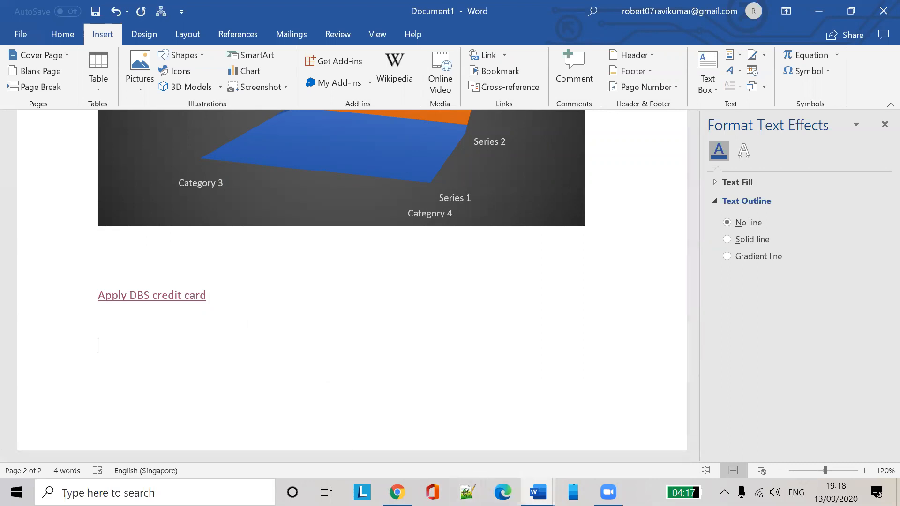
Check the pyramid chart in the New Microsoft Word Document window, then minimize it
{"action": "mouse_move", "coordinate": [538, 492]}
{"action": "left_click", "coordinate": [466, 440]}
{"action": "scroll", "coordinate": [536, 347], "scroll_direction": "down", "scroll_amount": 8}
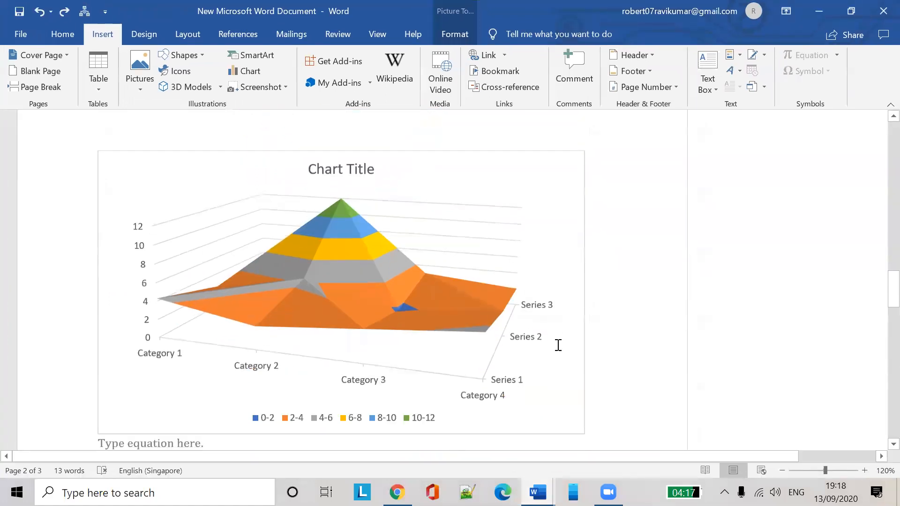
{"action": "scroll", "coordinate": [559, 354], "scroll_direction": "down", "scroll_amount": 6}
{"action": "scroll", "coordinate": [558, 352], "scroll_direction": "up", "scroll_amount": 5}
{"action": "left_click", "coordinate": [819, 11]}
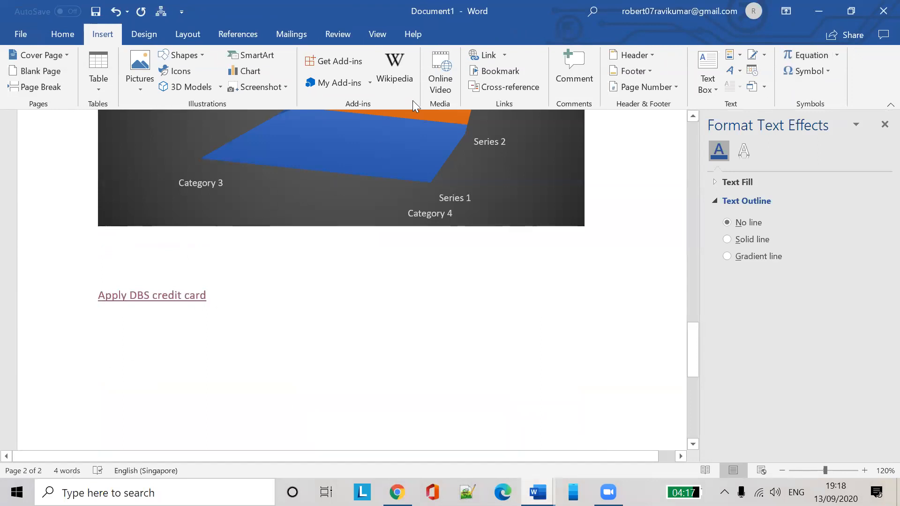
{"action": "left_click", "coordinate": [442, 68]}
Select the Google page's web address in Chrome's address bar
{"action": "left_click", "coordinate": [397, 492]}
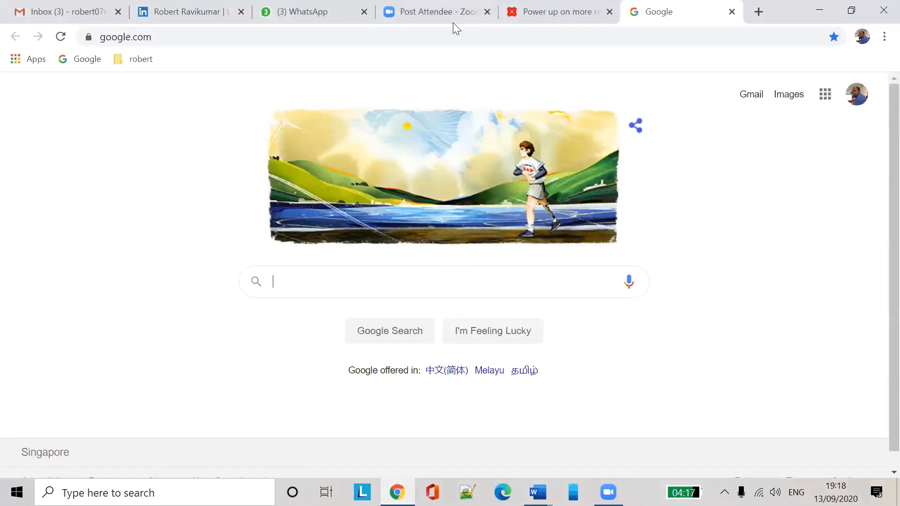
{"action": "left_click", "coordinate": [165, 40]}
{"action": "key", "text": "alt+Tab"}
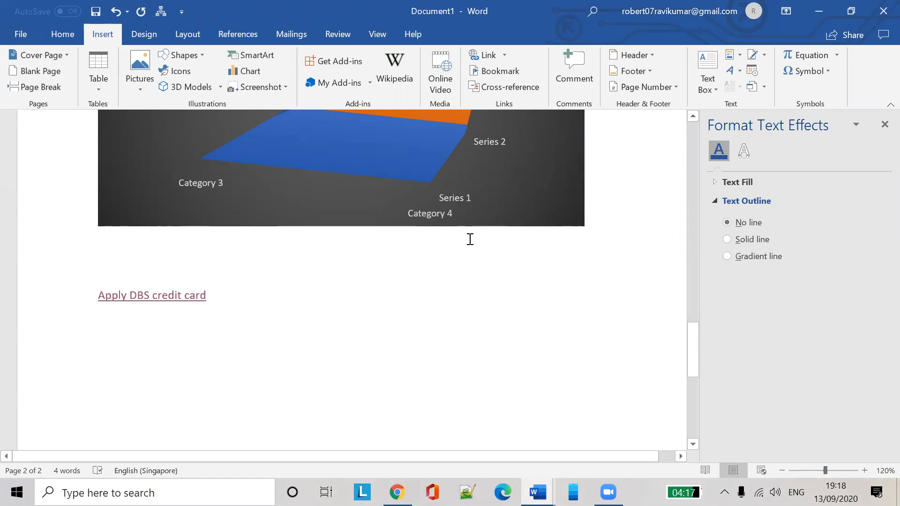
Go to youtube.com and close the LinkedIn and mail inbox tabs
{"action": "key", "text": "alt+Tab"}
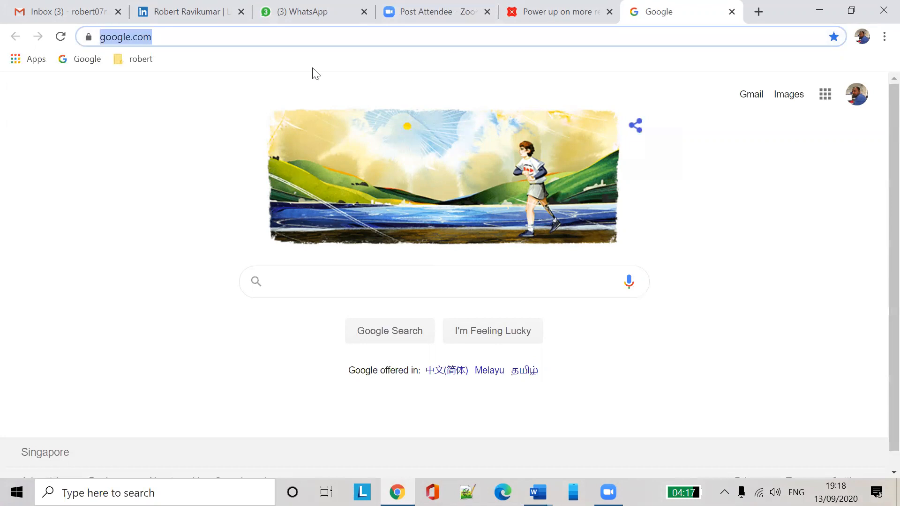
{"action": "type", "text": "youtube.com"}
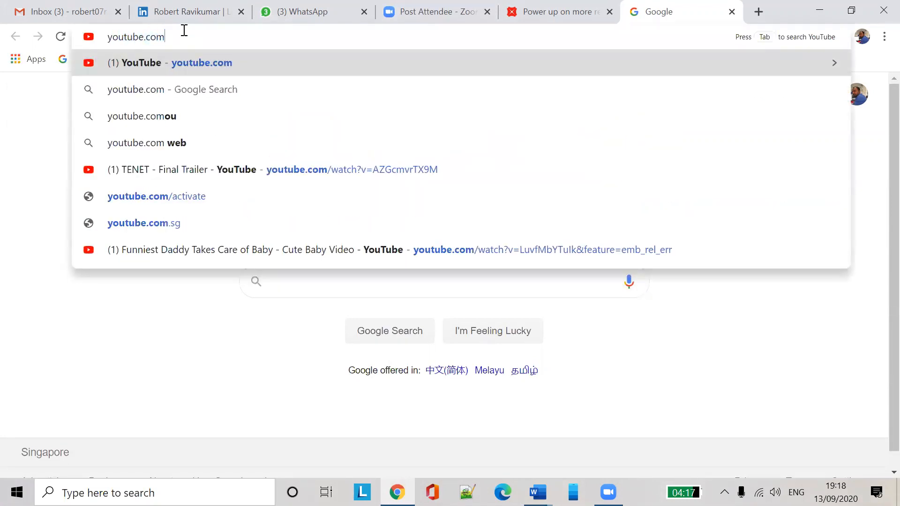
{"action": "key", "text": "Return"}
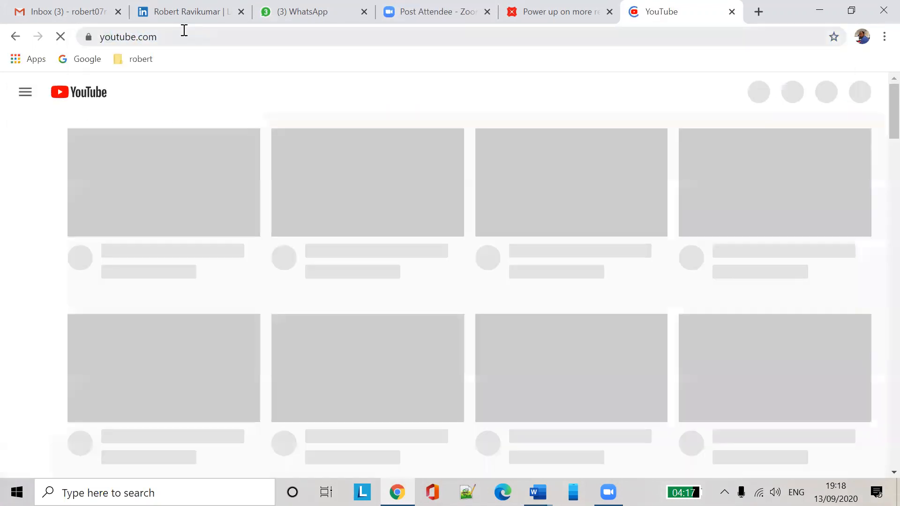
{"action": "left_click", "coordinate": [241, 12]}
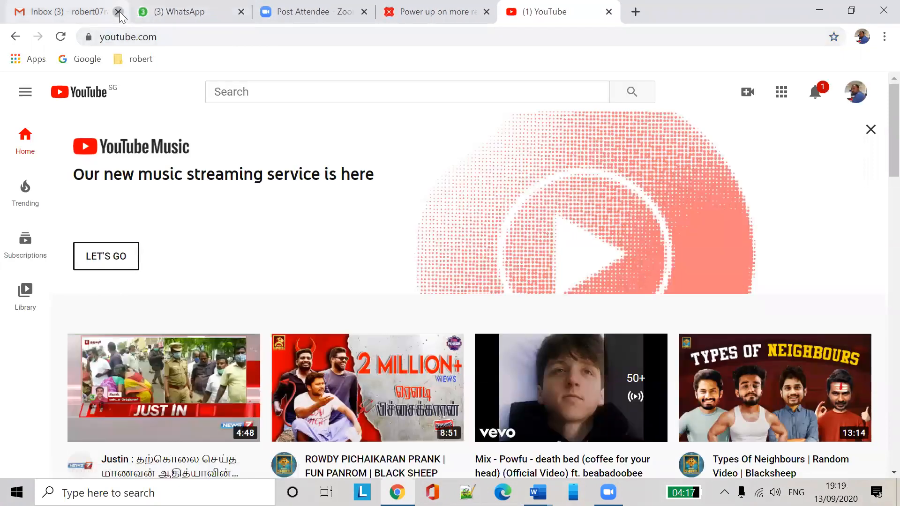
{"action": "left_click", "coordinate": [118, 11]}
Copy the CHOCOLATE BROWNIES video's address, close its tab, and return to Document1
{"action": "scroll", "coordinate": [759, 318], "scroll_direction": "down", "scroll_amount": 5}
{"action": "scroll", "coordinate": [768, 315], "scroll_direction": "down", "scroll_amount": 15}
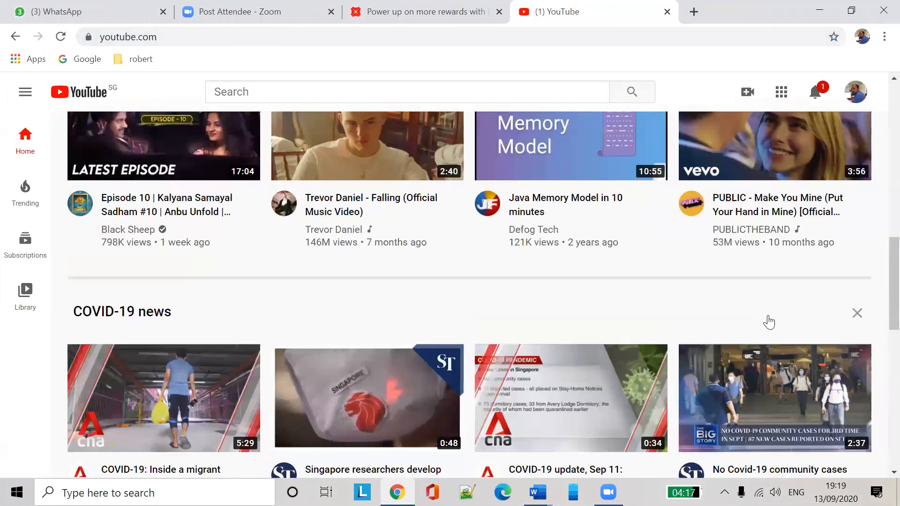
{"action": "scroll", "coordinate": [769, 322], "scroll_direction": "up", "scroll_amount": 3}
{"action": "scroll", "coordinate": [767, 322], "scroll_direction": "down", "scroll_amount": 3}
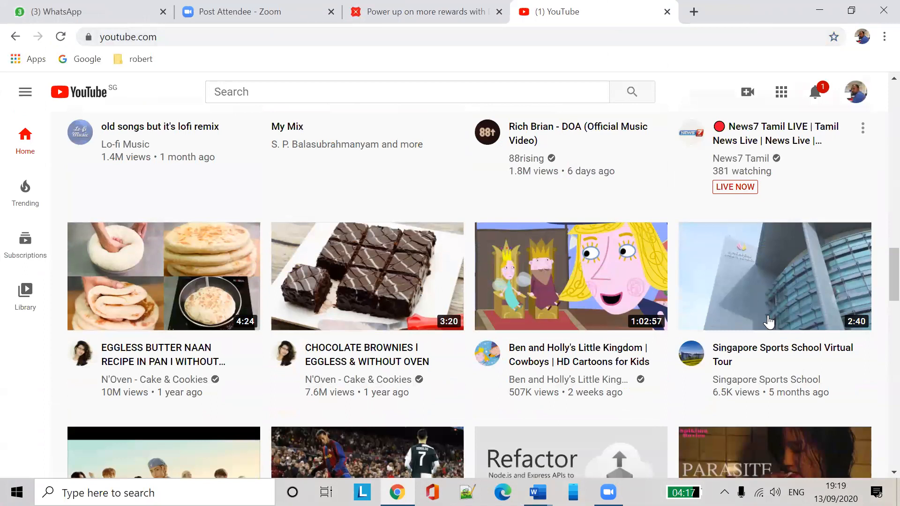
{"action": "left_click", "coordinate": [376, 291]}
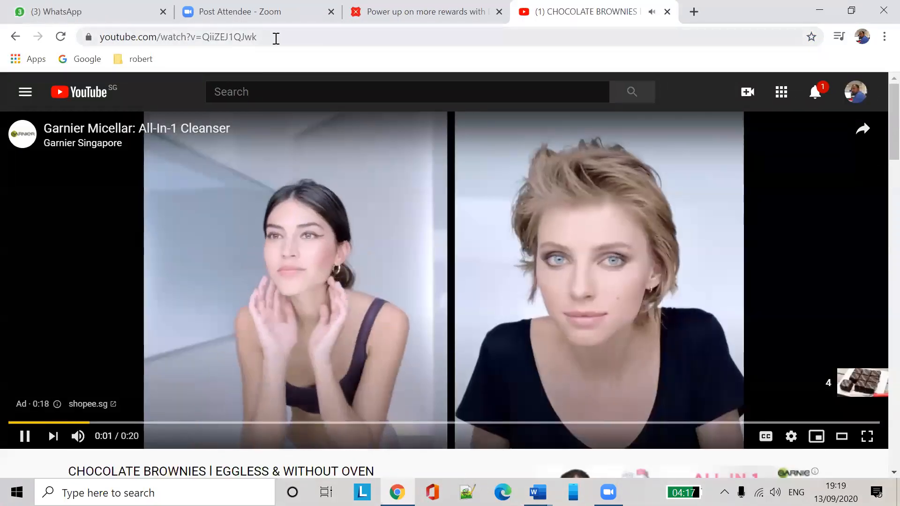
{"action": "left_click", "coordinate": [275, 36]}
{"action": "key", "text": "ctrl+c"}
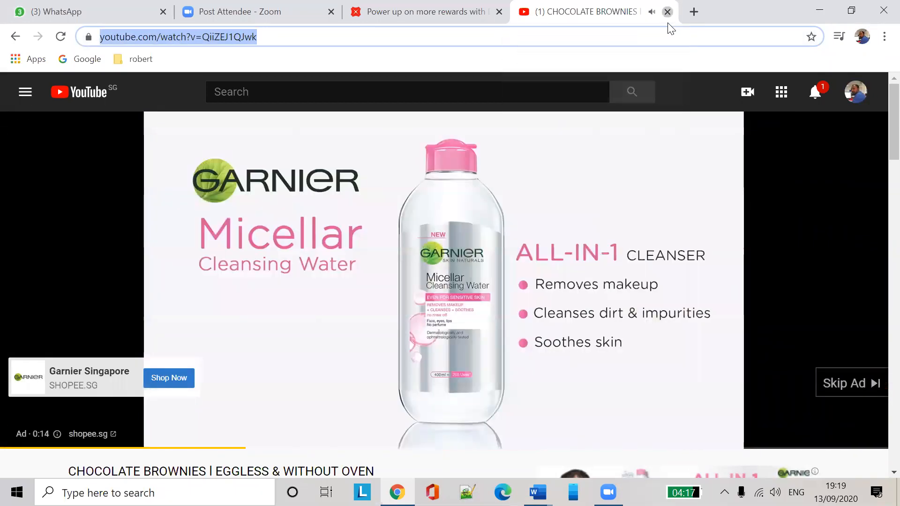
{"action": "left_click", "coordinate": [667, 12]}
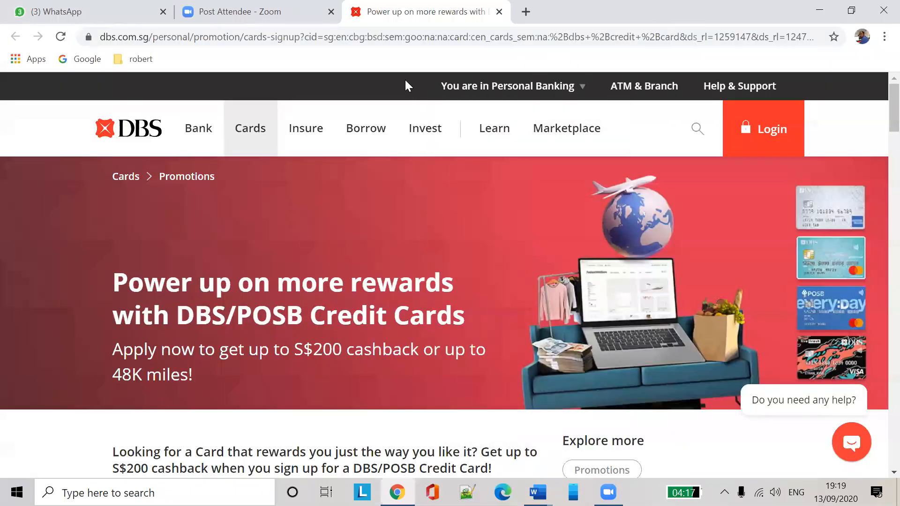
{"action": "mouse_move", "coordinate": [495, 89]}
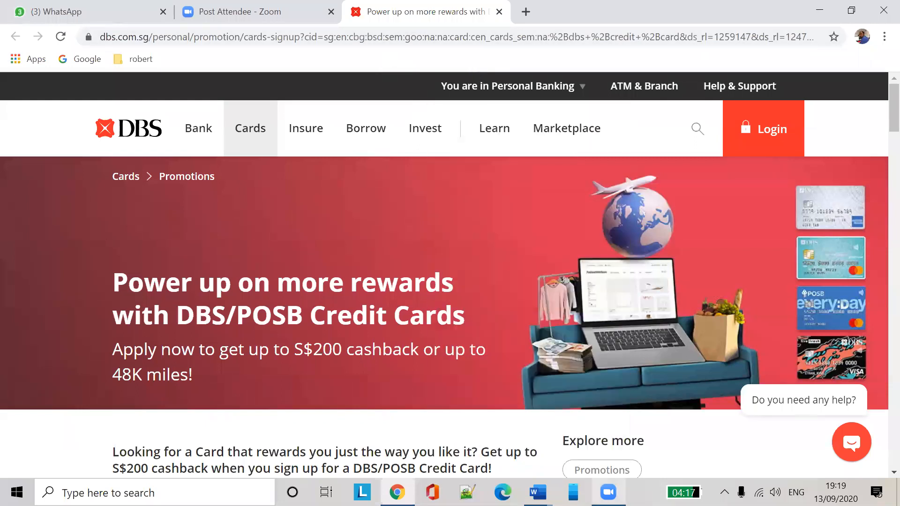
{"action": "mouse_move", "coordinate": [538, 492]}
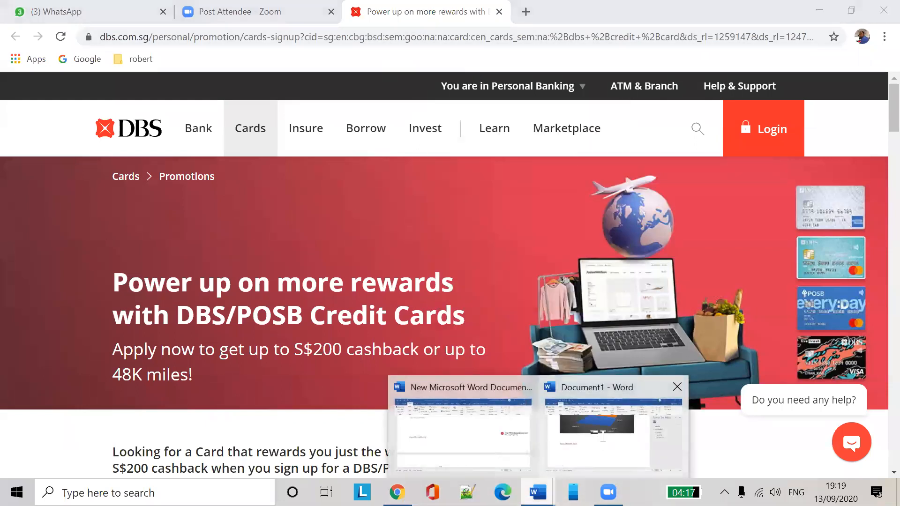
{"action": "left_click", "coordinate": [614, 422]}
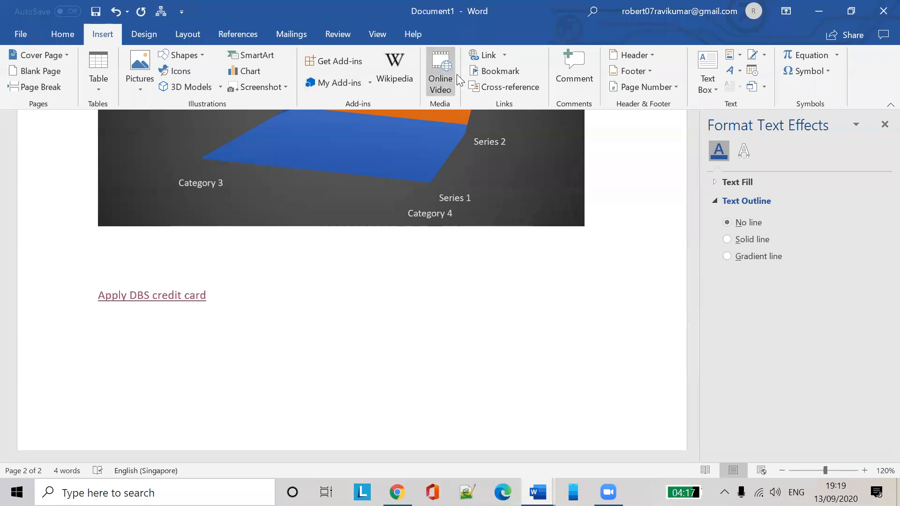
Embed the chocolate brownies YouTube video from its pasted URL as an Online Video
{"action": "left_click", "coordinate": [442, 75]}
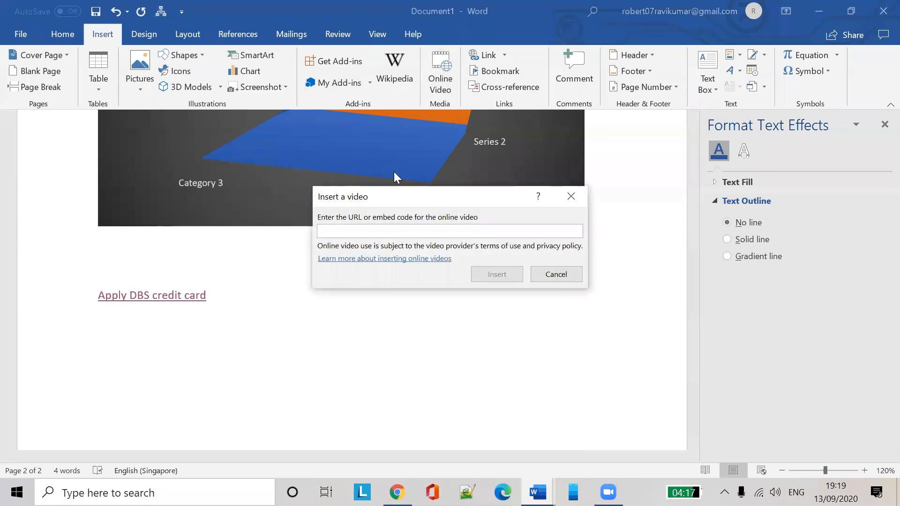
{"action": "key", "text": "ctrl+v"}
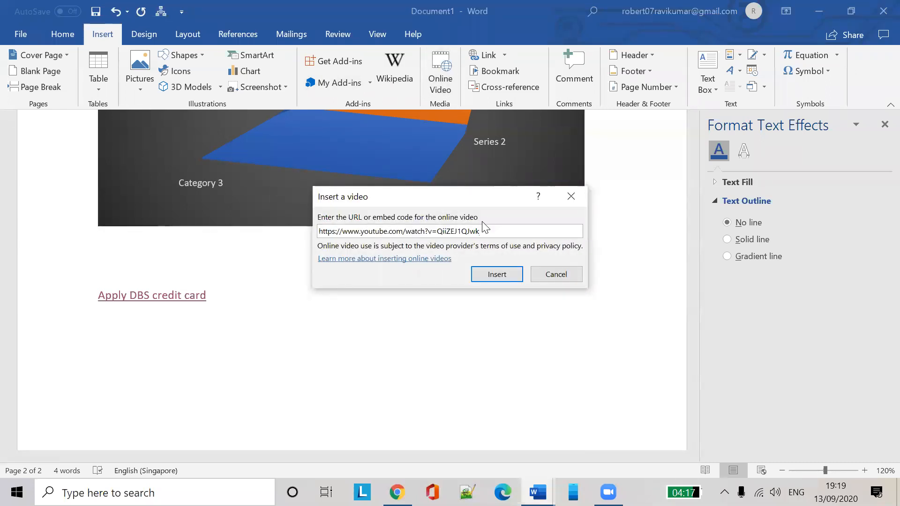
{"action": "left_click", "coordinate": [499, 276]}
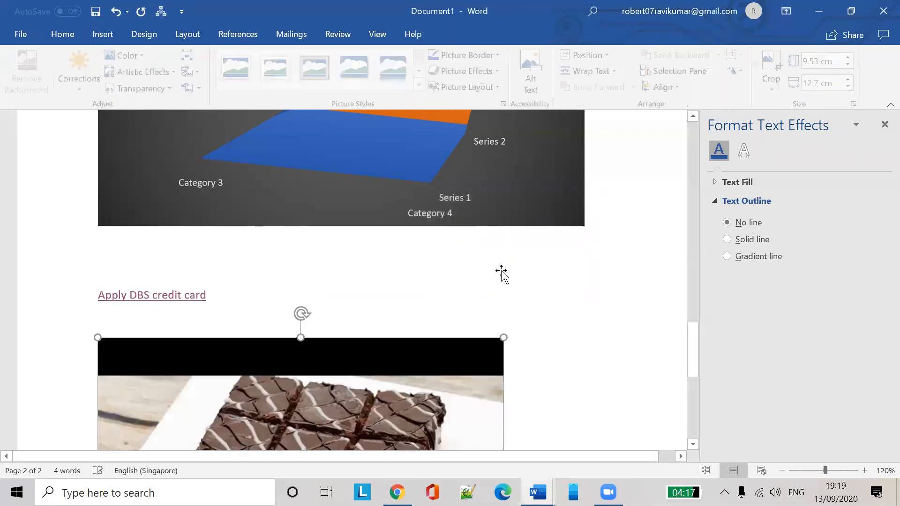
{"action": "scroll", "coordinate": [564, 238], "scroll_direction": "down", "scroll_amount": 5}
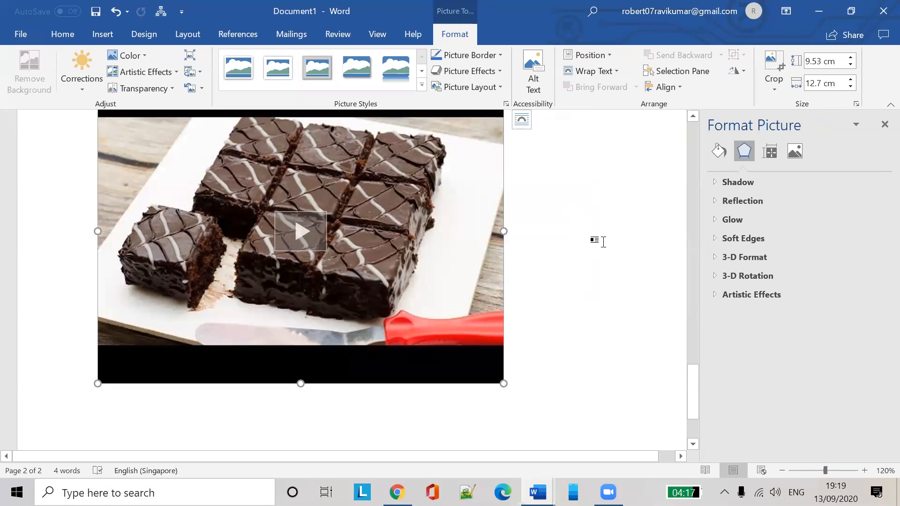
{"action": "left_click", "coordinate": [600, 239]}
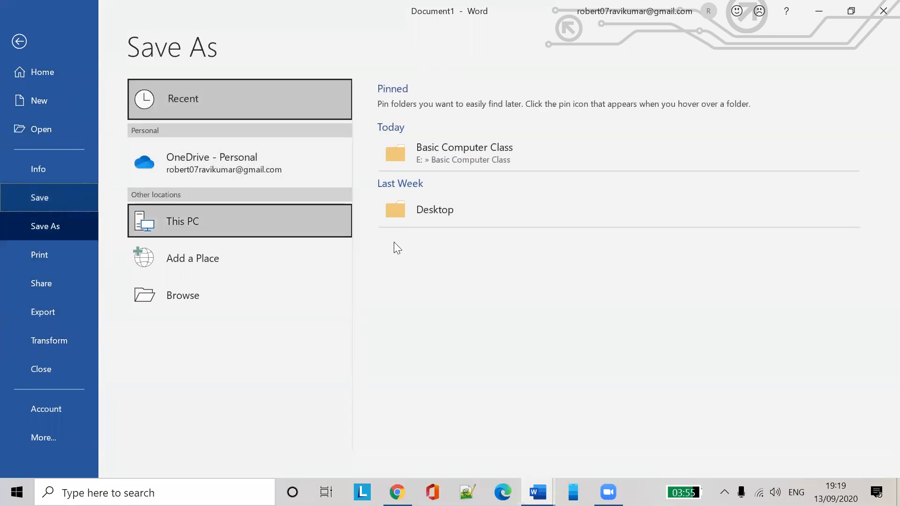
Save the document as 'test' (.docx) in E:\Basic Computer Class
{"action": "left_click", "coordinate": [503, 161]}
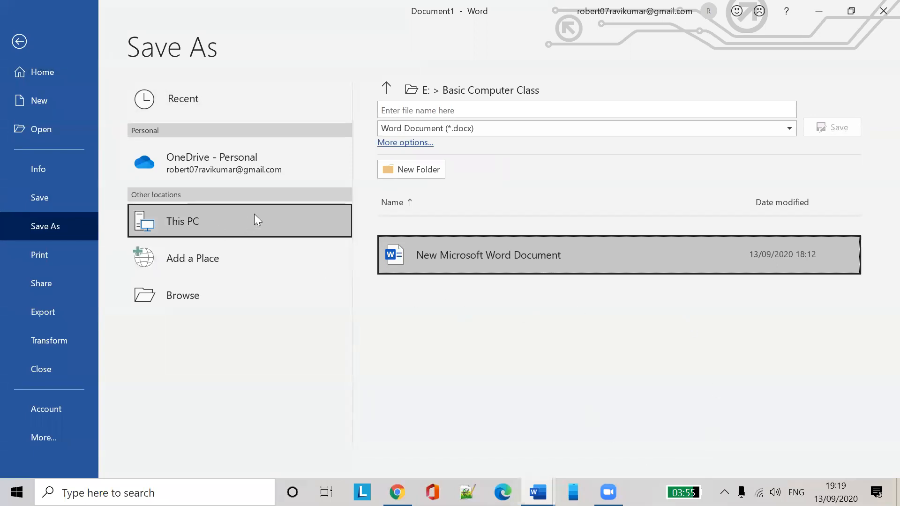
{"action": "left_click", "coordinate": [500, 113]}
{"action": "type", "text": "test"}
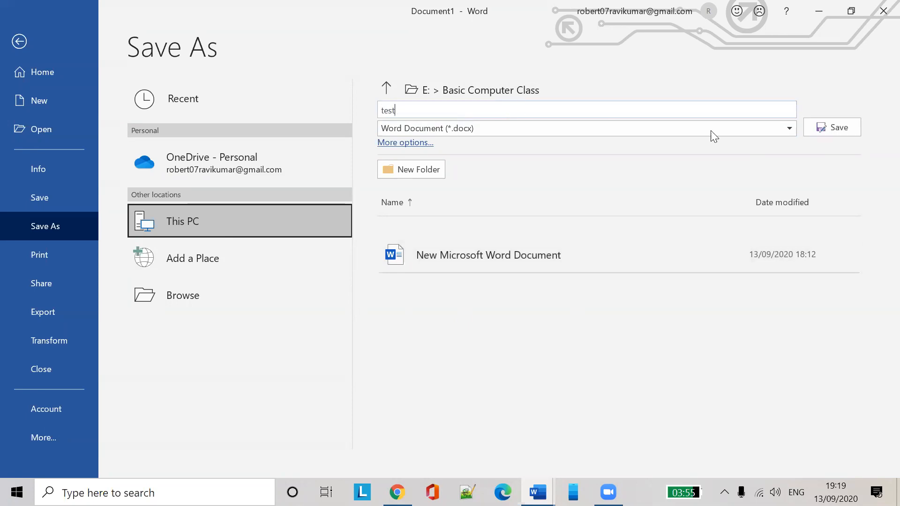
{"action": "left_click", "coordinate": [835, 127]}
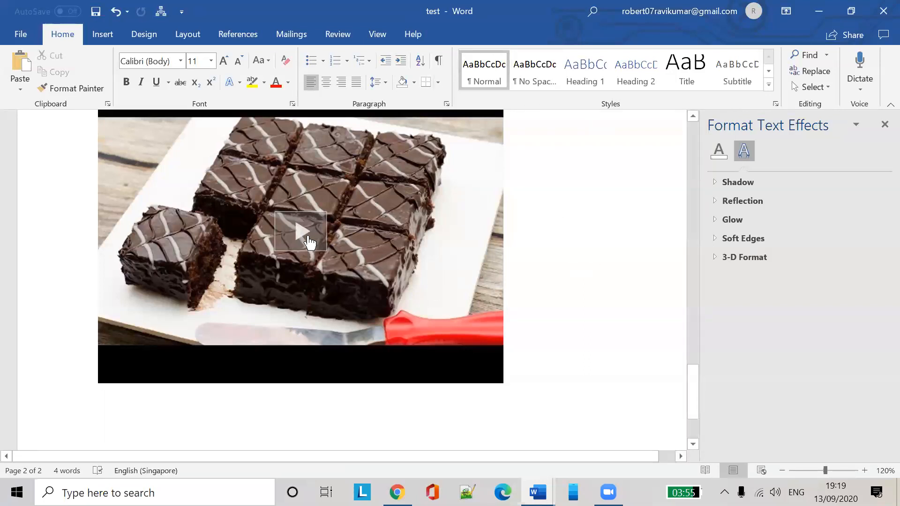
{"action": "left_click", "coordinate": [294, 244]}
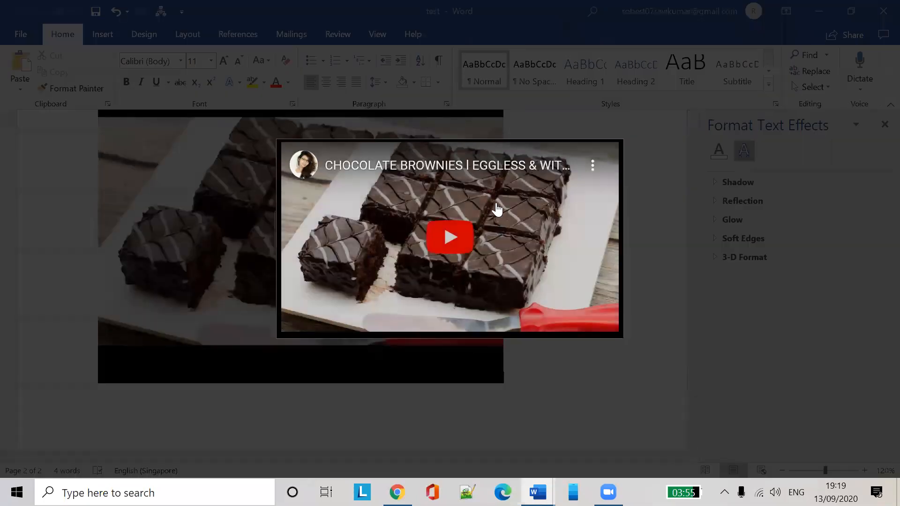
{"action": "left_click", "coordinate": [450, 237]}
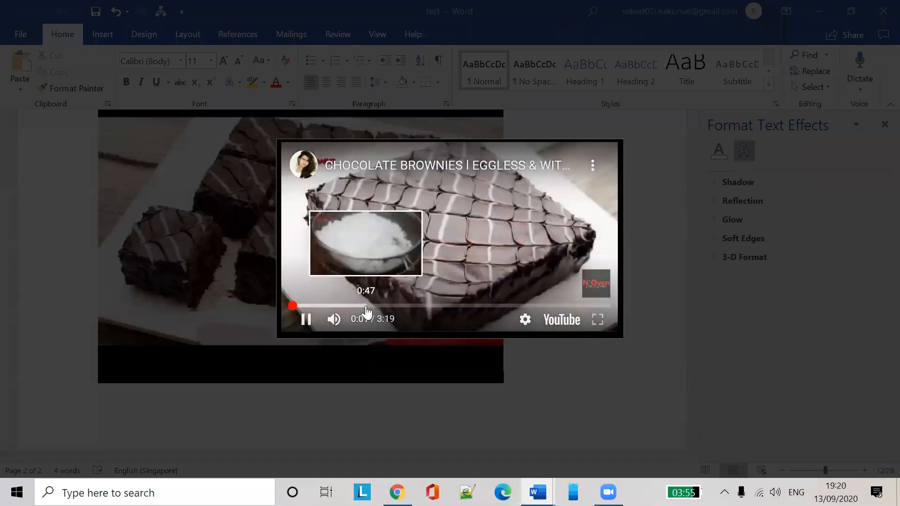
{"action": "left_click", "coordinate": [367, 307]}
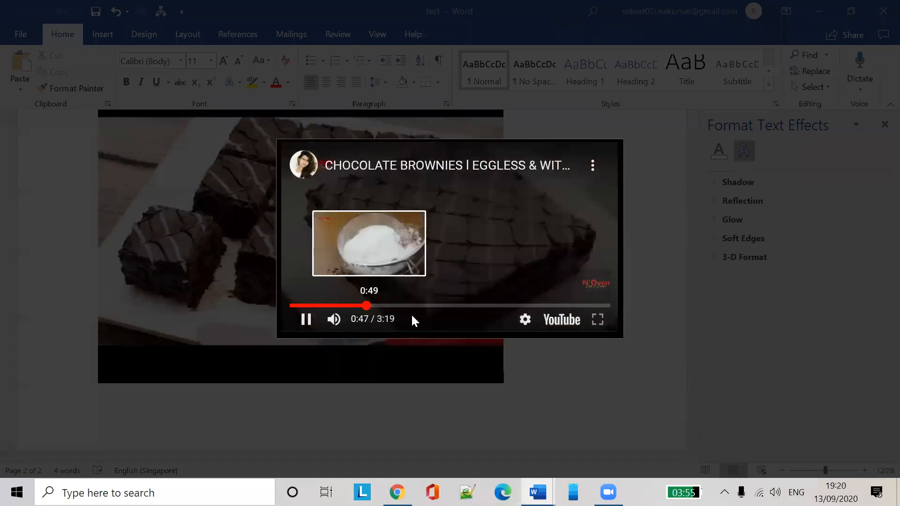
{"action": "left_click", "coordinate": [447, 307]}
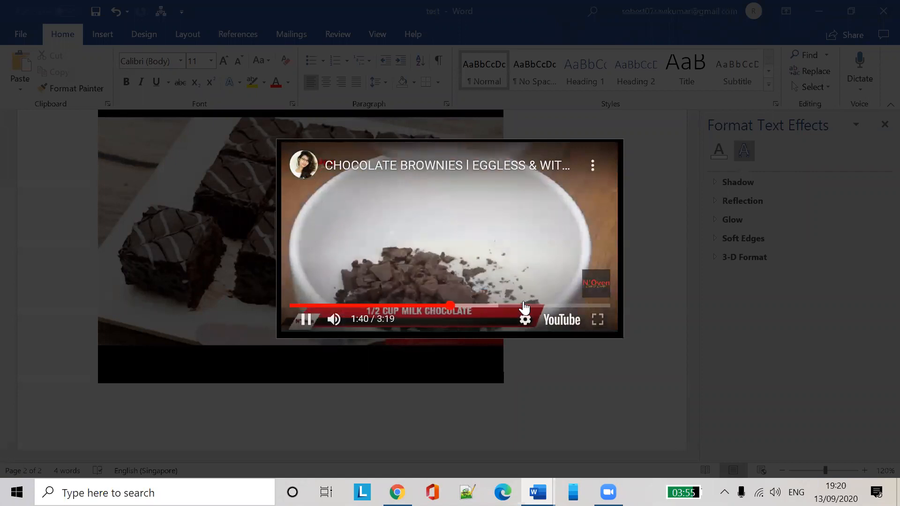
{"action": "left_click", "coordinate": [524, 306]}
{"action": "left_click", "coordinate": [626, 262]}
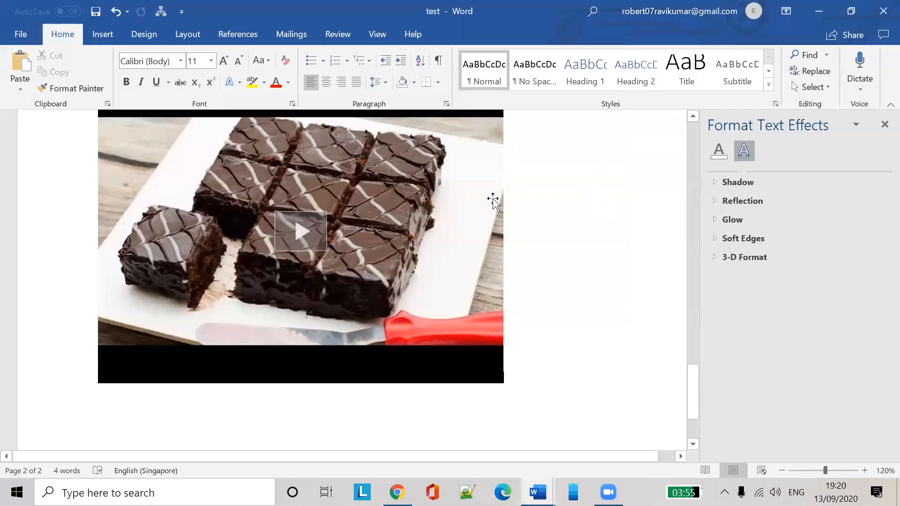
{"action": "scroll", "coordinate": [544, 260], "scroll_direction": "up", "scroll_amount": 1}
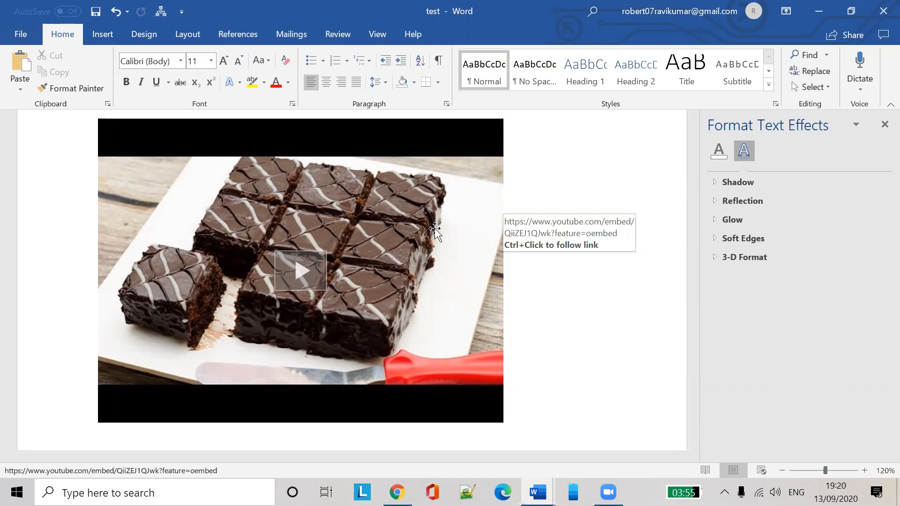
Insert the chocolate brownies YouTube video again as an Online Video from the pasted URL
{"action": "left_click", "coordinate": [105, 37]}
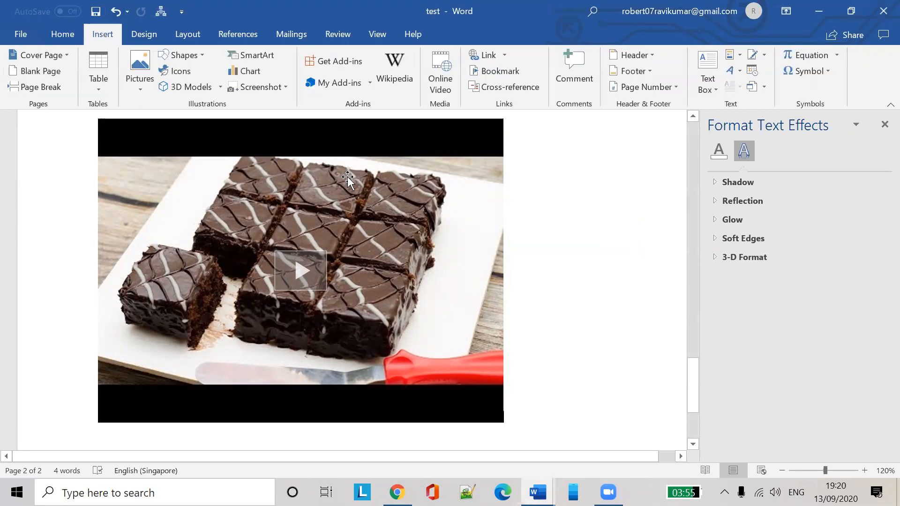
{"action": "left_click", "coordinate": [441, 79]}
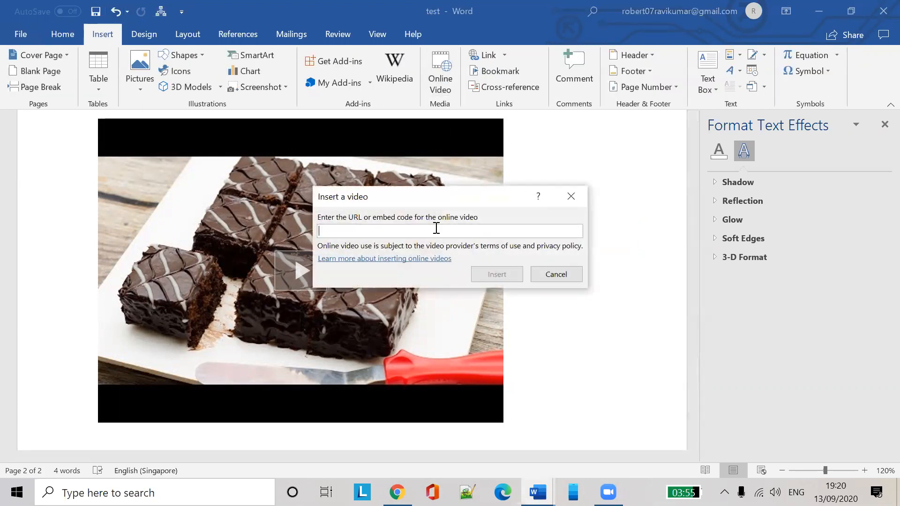
{"action": "type", "text": "https://www.youtube.com/watch?v=QiiZEJ1QJwk"}
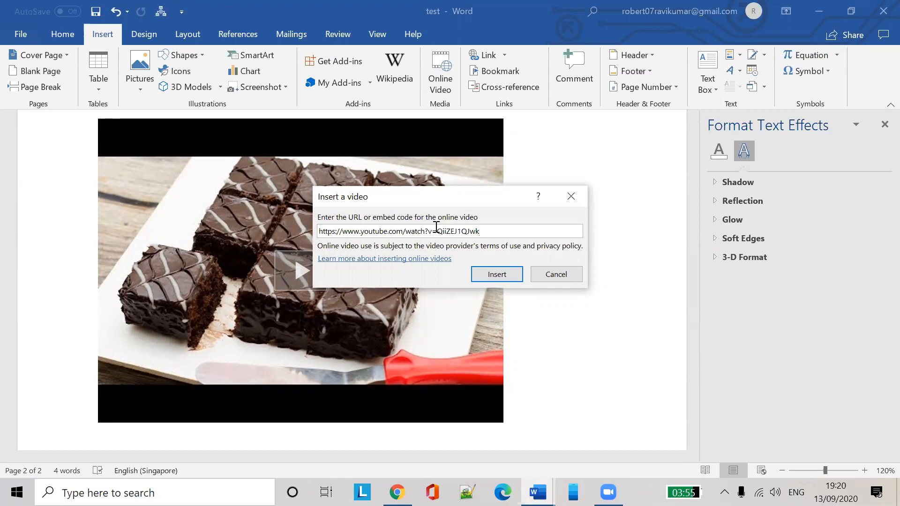
{"action": "left_click", "coordinate": [485, 271]}
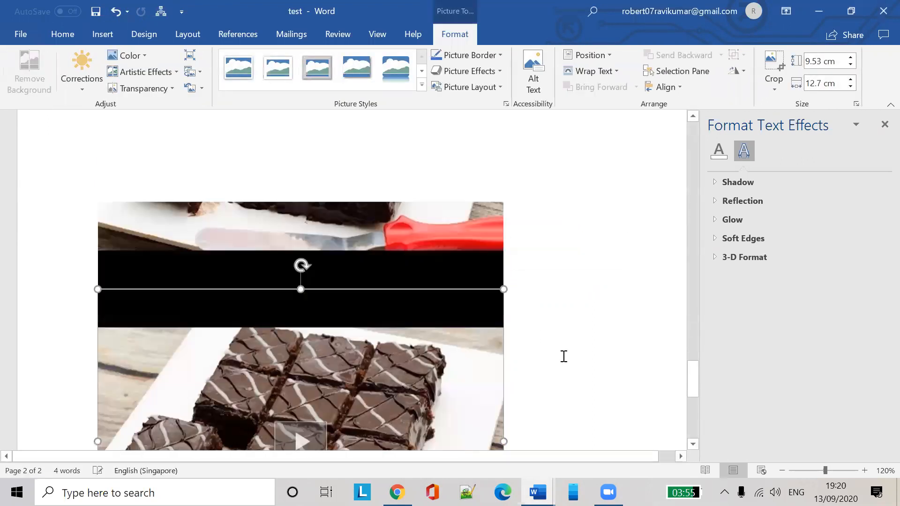
{"action": "scroll", "coordinate": [564, 356], "scroll_direction": "up", "scroll_amount": 3}
{"action": "scroll", "coordinate": [569, 348], "scroll_direction": "down", "scroll_amount": 1}
{"action": "scroll", "coordinate": [574, 346], "scroll_direction": "up", "scroll_amount": 2}
{"action": "scroll", "coordinate": [594, 336], "scroll_direction": "down", "scroll_amount": 3}
{"action": "left_click", "coordinate": [594, 336]}
Play the new video, skip ahead to about 1:04, then close the player
{"action": "scroll", "coordinate": [586, 332], "scroll_direction": "down", "scroll_amount": 3}
{"action": "scroll", "coordinate": [535, 311], "scroll_direction": "down", "scroll_amount": 3}
{"action": "scroll", "coordinate": [423, 297], "scroll_direction": "up", "scroll_amount": 4}
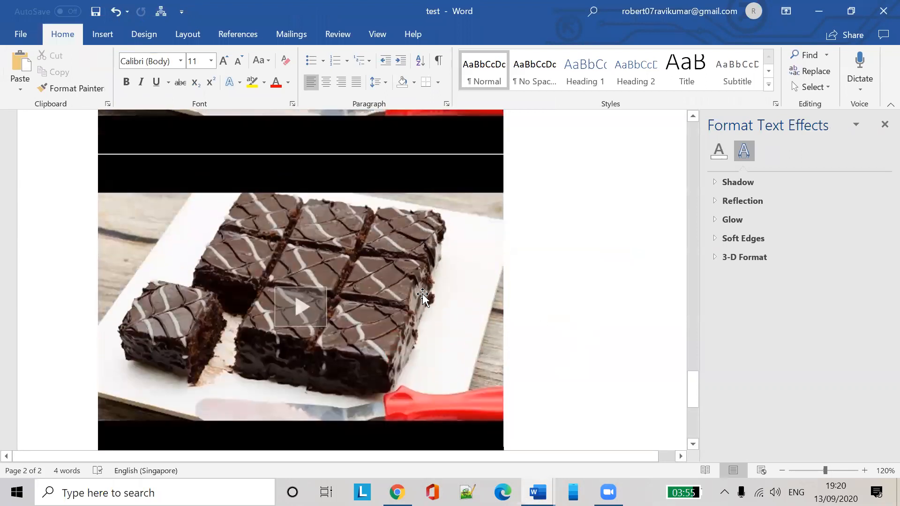
{"action": "left_click", "coordinate": [268, 314]}
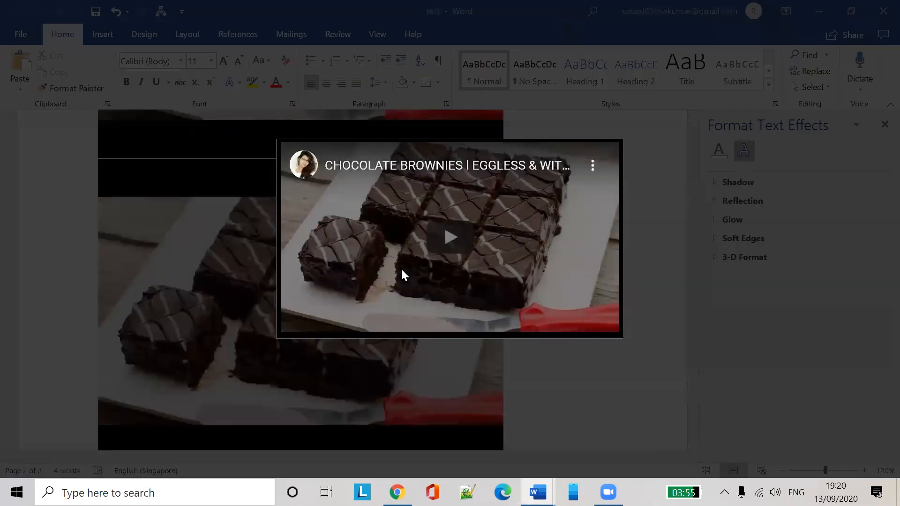
{"action": "left_click", "coordinate": [470, 238]}
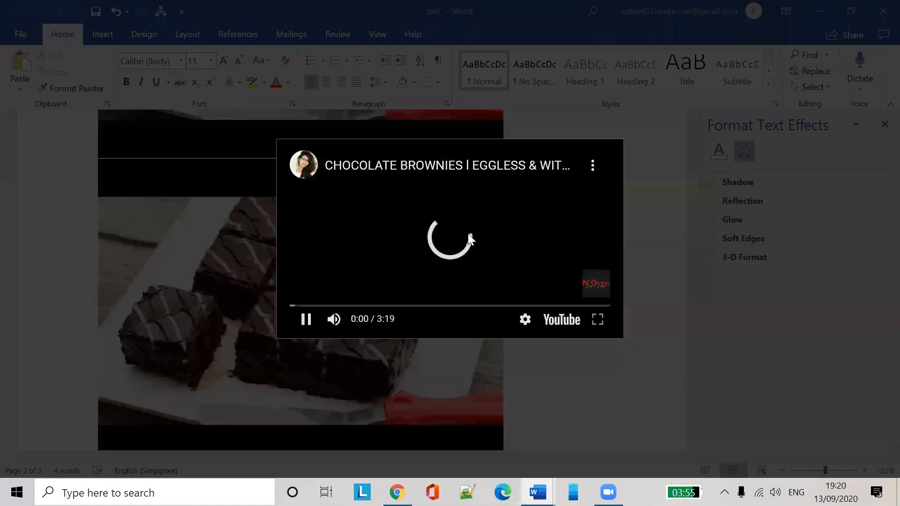
{"action": "left_click", "coordinate": [393, 306]}
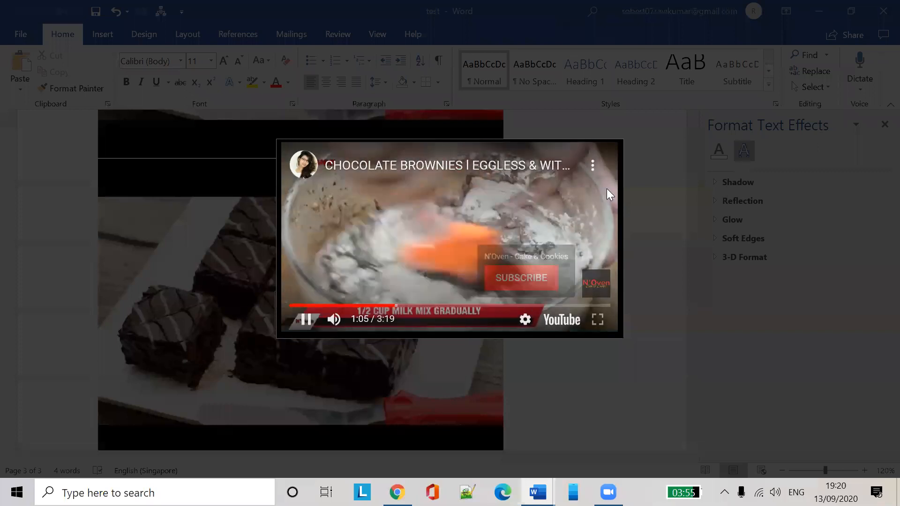
{"action": "left_click", "coordinate": [682, 174]}
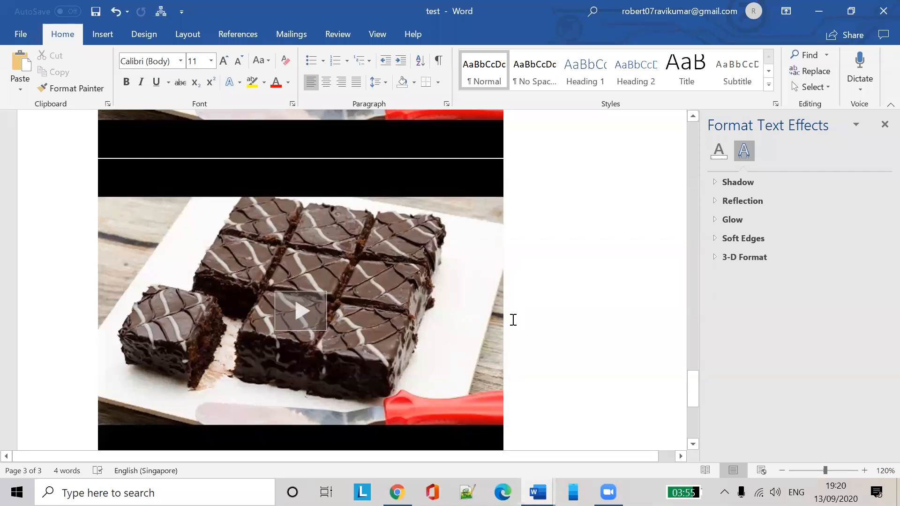
{"action": "left_click", "coordinate": [110, 40]}
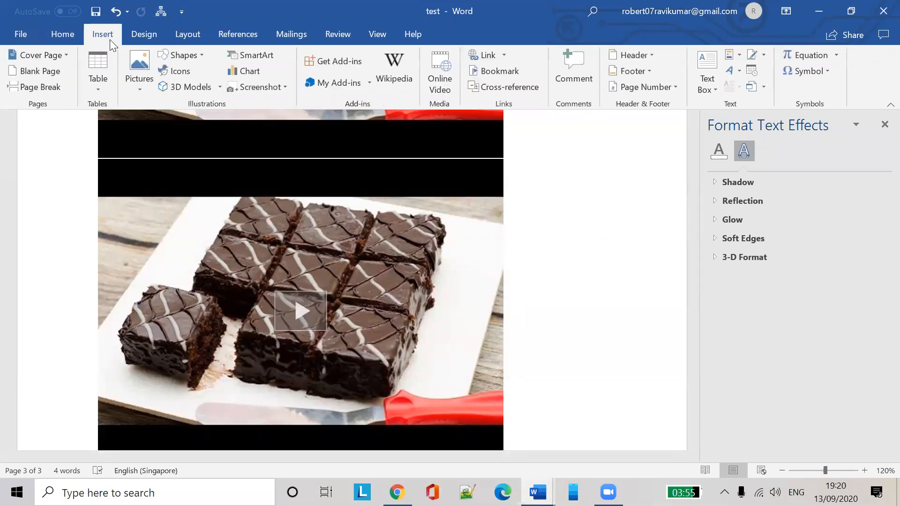
{"action": "right_click", "coordinate": [428, 192]}
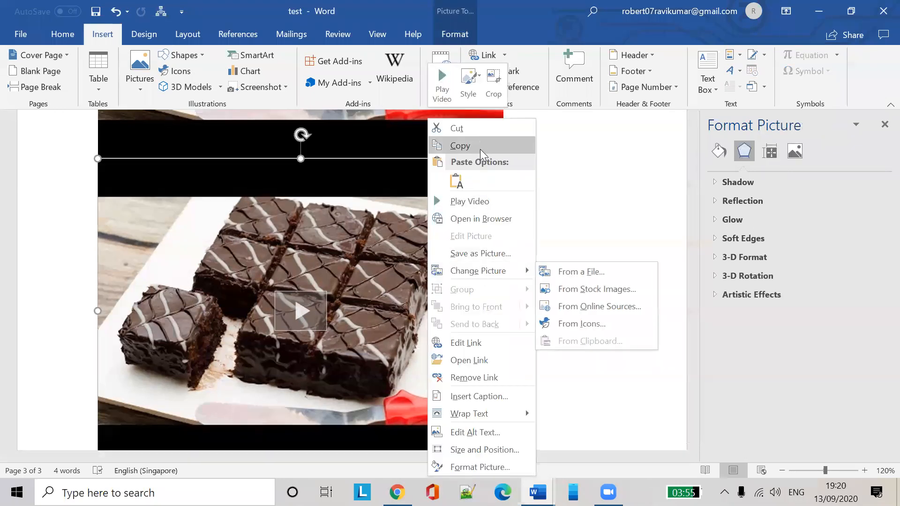
{"action": "left_click", "coordinate": [469, 343]}
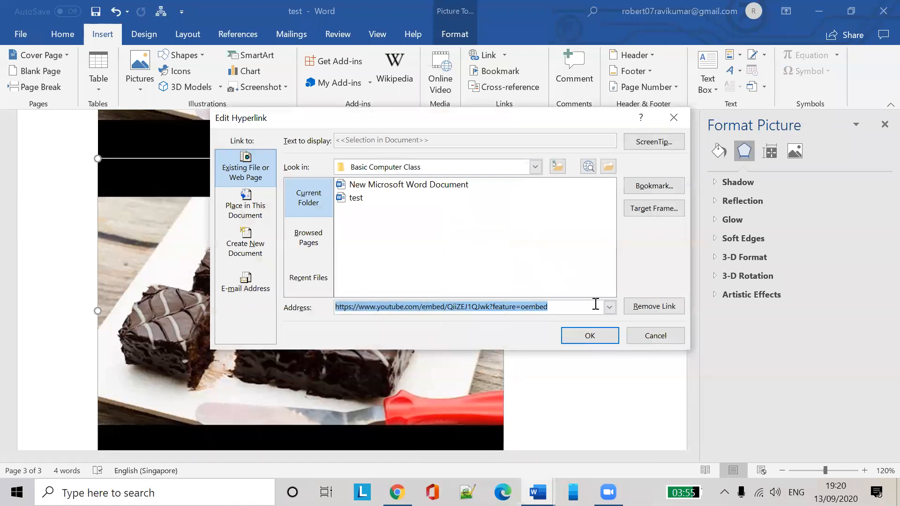
{"action": "left_click", "coordinate": [645, 339]}
{"action": "left_click", "coordinate": [623, 350]}
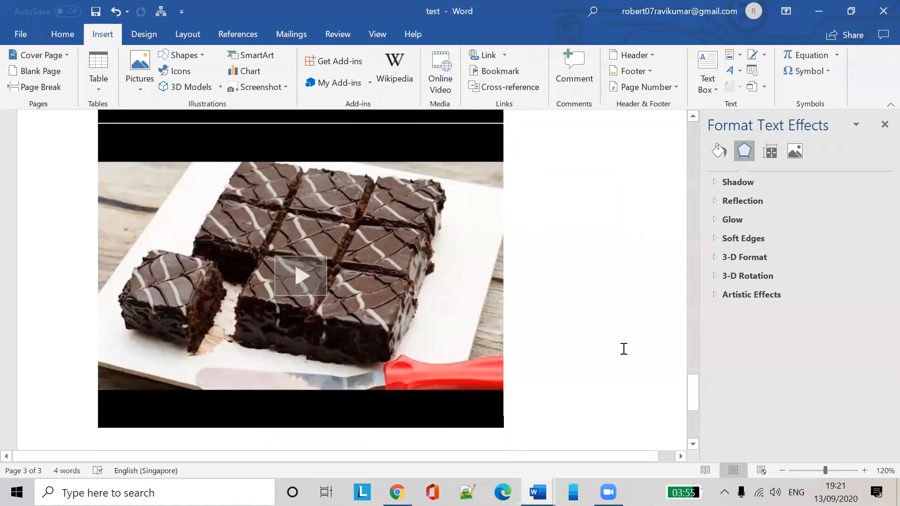
{"action": "scroll", "coordinate": [625, 347], "scroll_direction": "down", "scroll_amount": 3}
{"action": "left_click", "coordinate": [431, 258]}
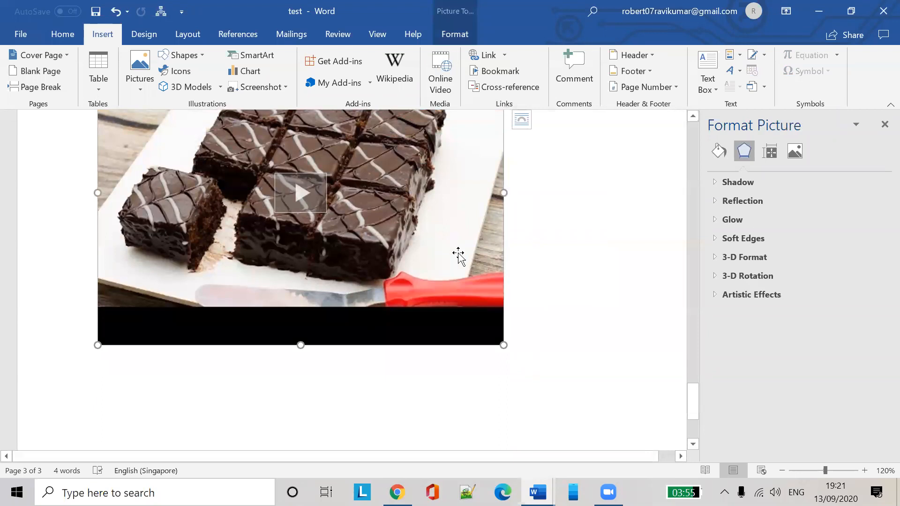
{"action": "scroll", "coordinate": [595, 247], "scroll_direction": "up", "scroll_amount": 2}
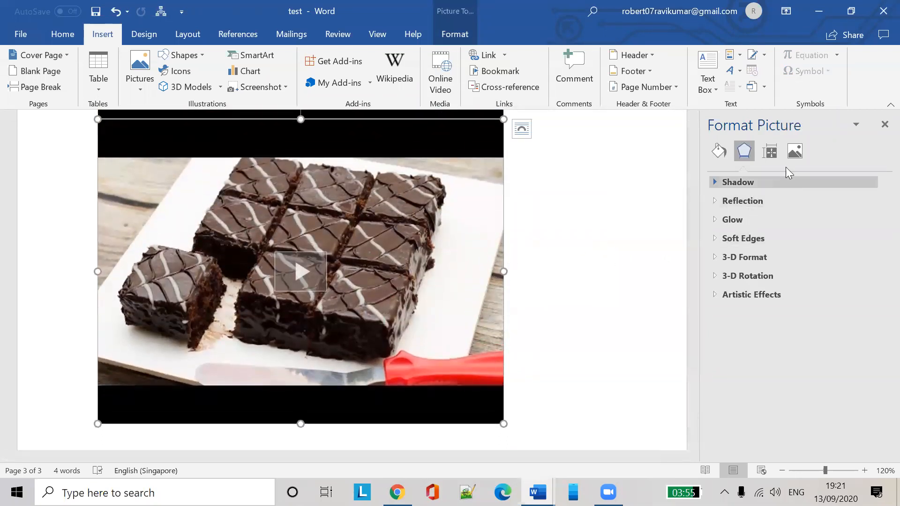
{"action": "left_click", "coordinate": [591, 263]}
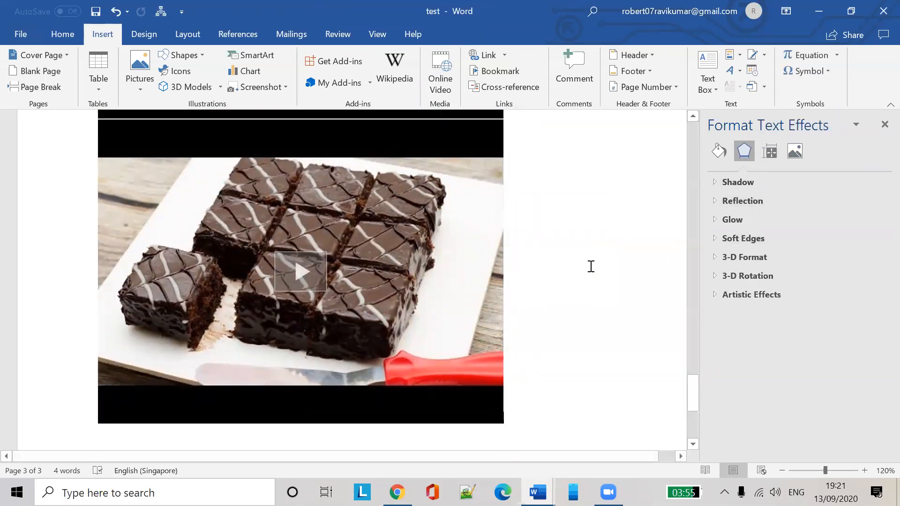
{"action": "mouse_move", "coordinate": [538, 492]}
{"action": "left_click", "coordinate": [448, 460]}
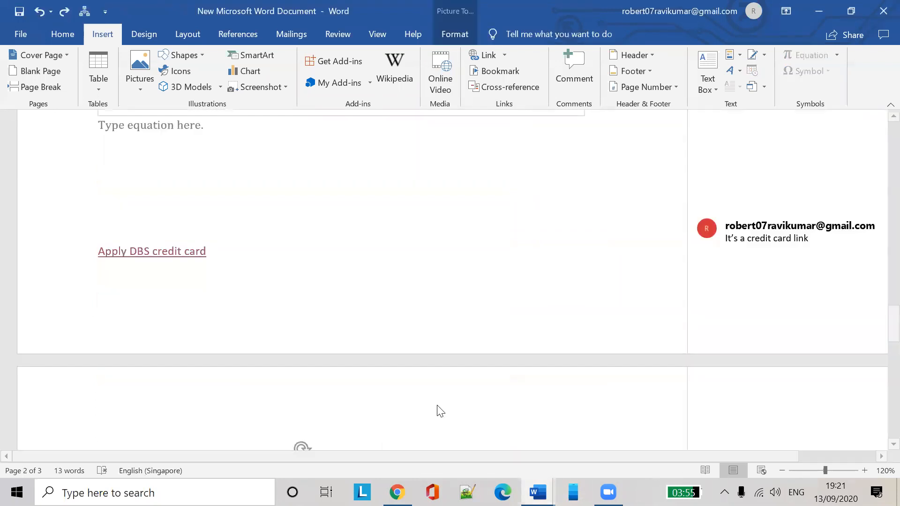
{"action": "scroll", "coordinate": [428, 280], "scroll_direction": "down", "scroll_amount": 3}
{"action": "scroll", "coordinate": [433, 284], "scroll_direction": "down", "scroll_amount": 10}
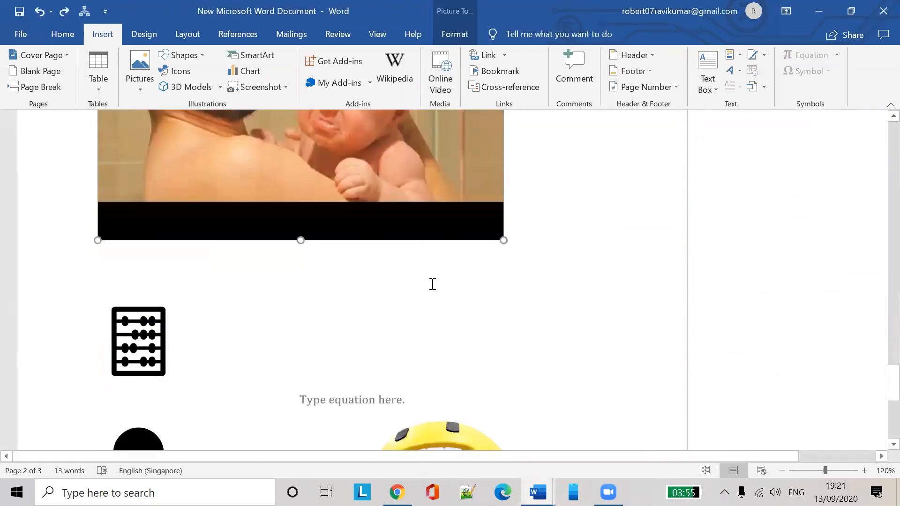
{"action": "scroll", "coordinate": [437, 287], "scroll_direction": "down", "scroll_amount": 3}
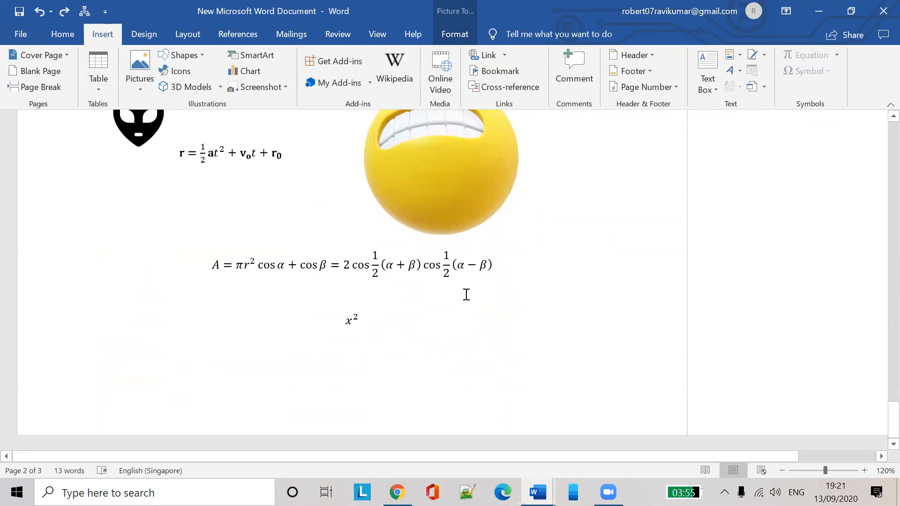
{"action": "scroll", "coordinate": [467, 294], "scroll_direction": "up", "scroll_amount": 8}
{"action": "left_click", "coordinate": [819, 11]}
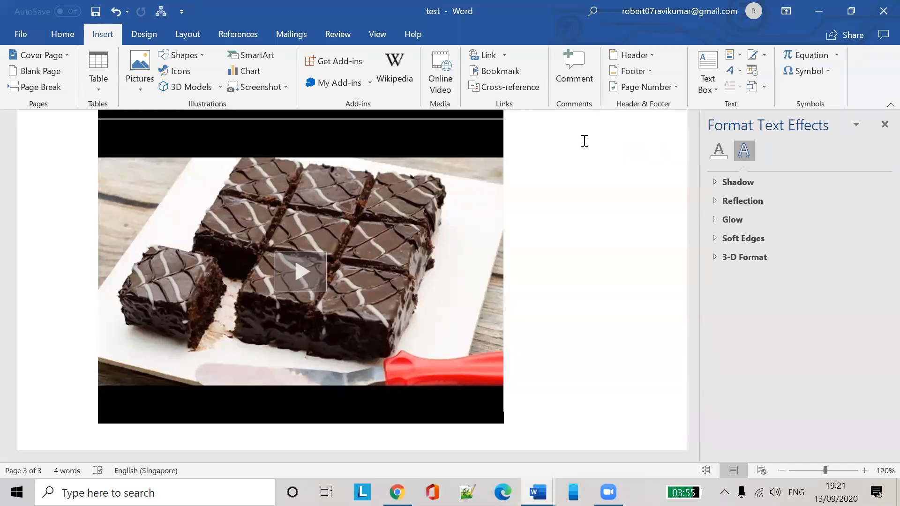
Select the dark 3-D chart's chart area and insert a new comment on it
{"action": "scroll", "coordinate": [548, 232], "scroll_direction": "up", "scroll_amount": 10}
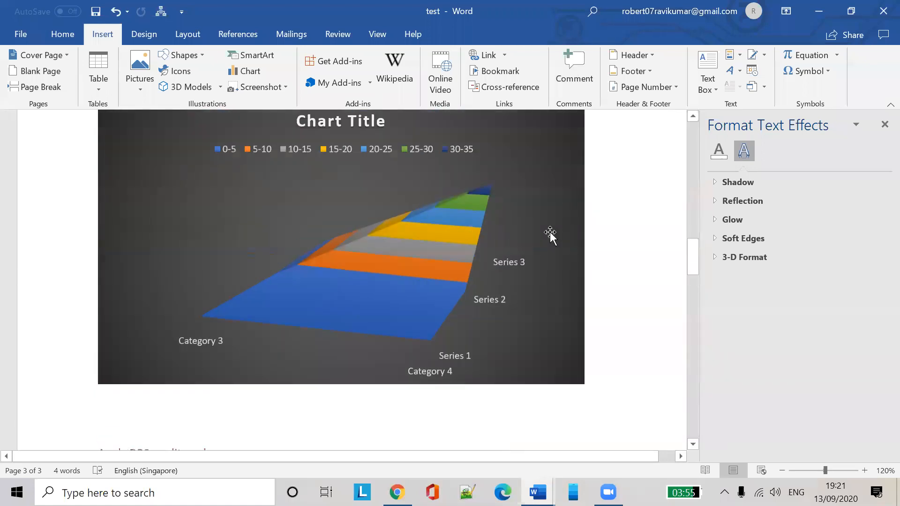
{"action": "scroll", "coordinate": [549, 234], "scroll_direction": "up", "scroll_amount": 5}
{"action": "scroll", "coordinate": [555, 225], "scroll_direction": "down", "scroll_amount": 4}
{"action": "left_click", "coordinate": [481, 247]}
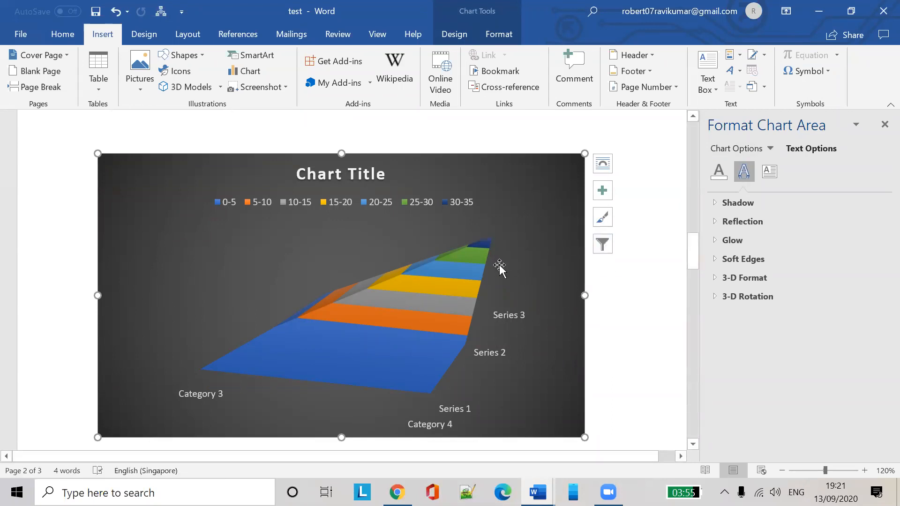
{"action": "left_click", "coordinate": [492, 246]}
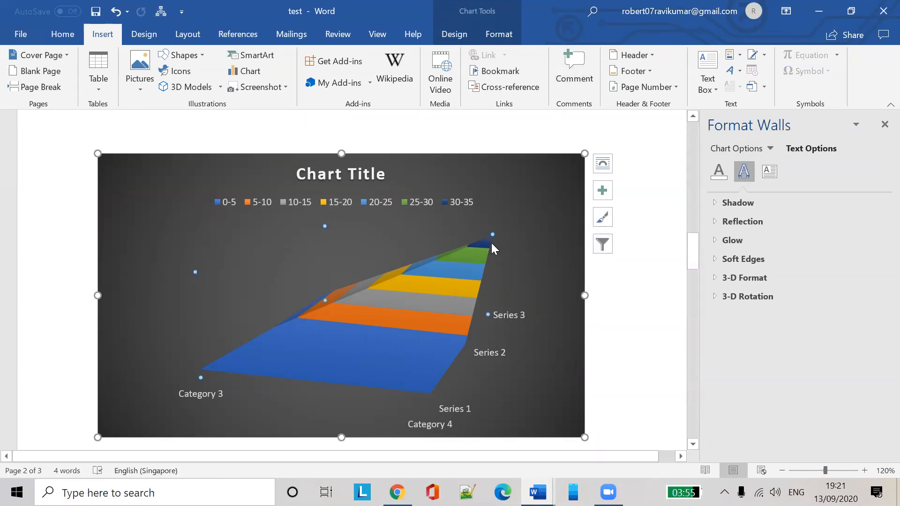
{"action": "left_click", "coordinate": [528, 201]}
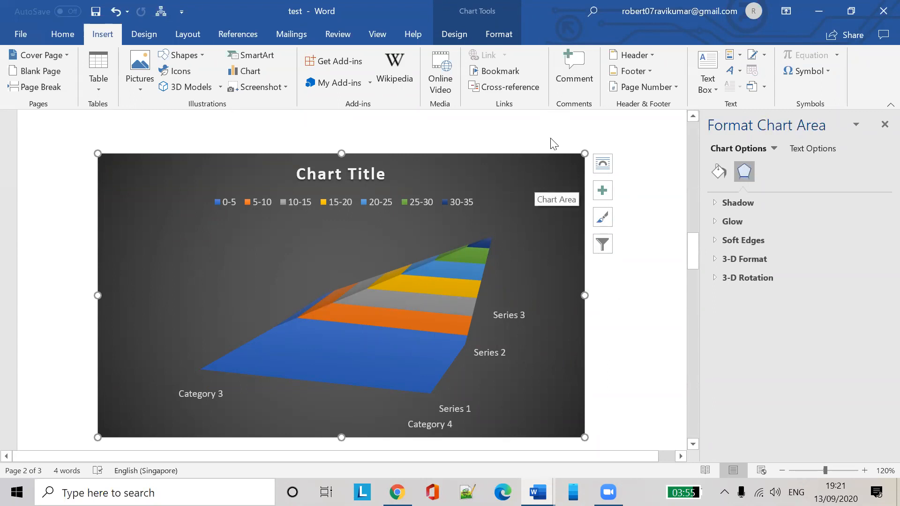
{"action": "left_click", "coordinate": [568, 61]}
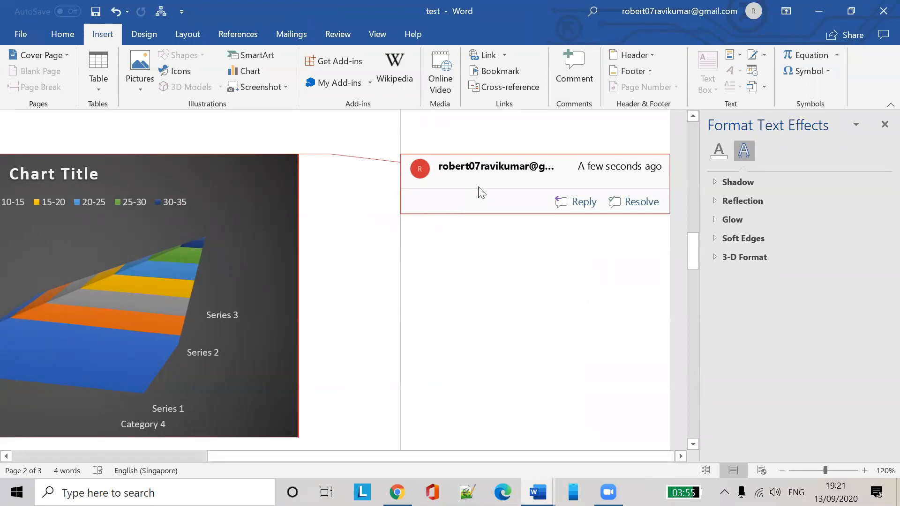
Finish the 3D chart's comment as 'It's a a chart about sales' and post it
{"action": "type", "text": "It’s a a chart about sales"}
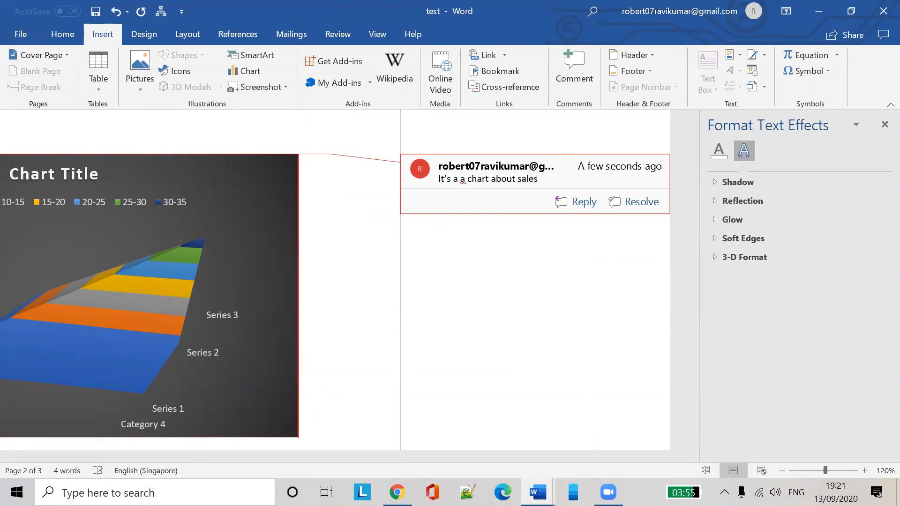
{"action": "key", "text": "Return"}
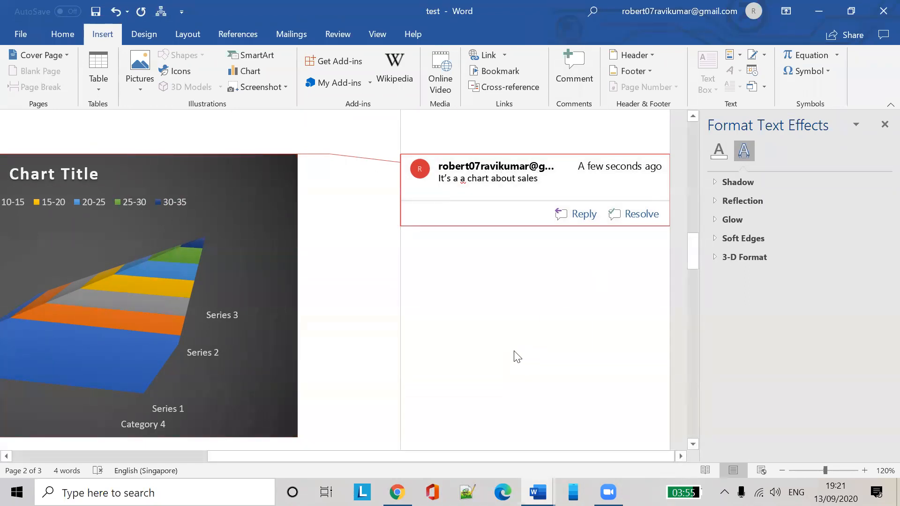
{"action": "left_click", "coordinate": [381, 303]}
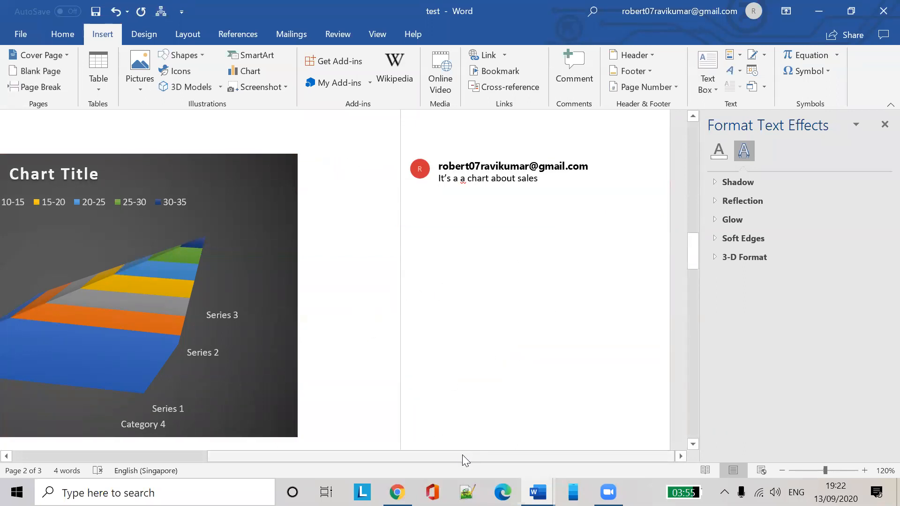
{"action": "left_click_drag", "start_coordinate": [462, 455], "coordinate": [229, 462]}
Select the 3D chart and reply 'Slkjdflkj asdklfj' to its comment
{"action": "scroll", "coordinate": [588, 454], "scroll_direction": "up", "scroll_amount": 2}
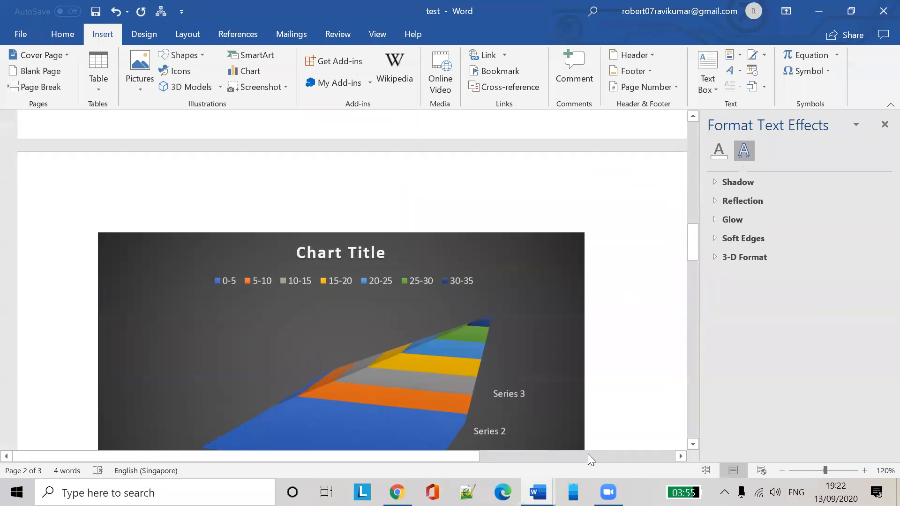
{"action": "scroll", "coordinate": [479, 332], "scroll_direction": "down", "scroll_amount": 6}
{"action": "left_click_drag", "start_coordinate": [497, 458], "coordinate": [600, 456]}
{"action": "scroll", "coordinate": [589, 410], "scroll_direction": "up", "scroll_amount": 4}
{"action": "left_click", "coordinate": [385, 237]}
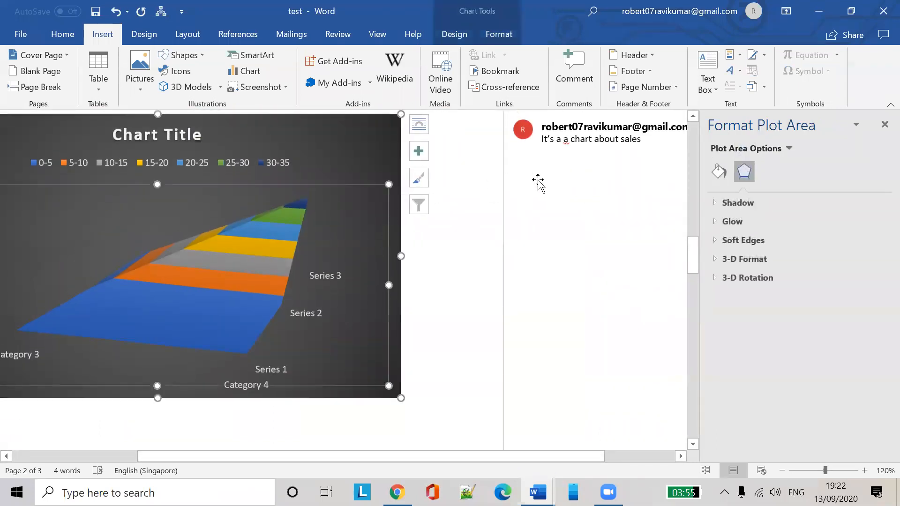
{"action": "scroll", "coordinate": [557, 191], "scroll_direction": "up", "scroll_amount": 2}
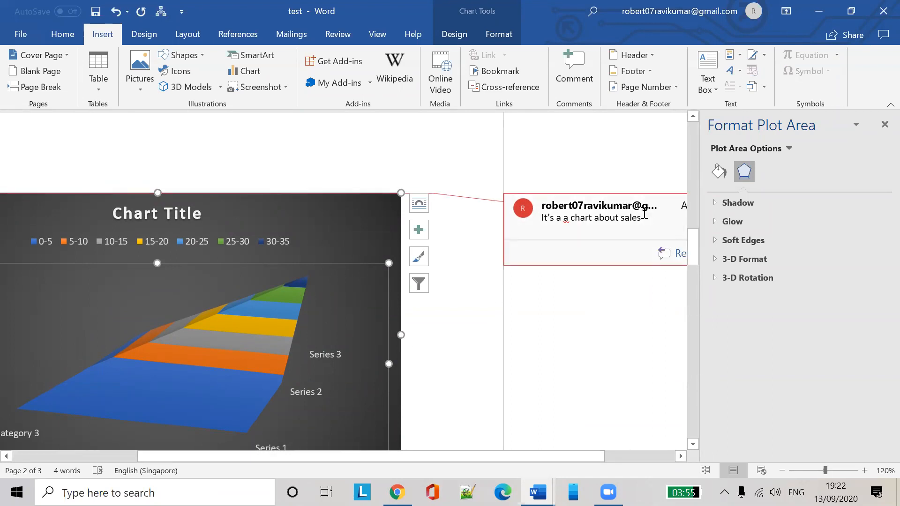
{"action": "left_click_drag", "start_coordinate": [564, 456], "coordinate": [635, 445]}
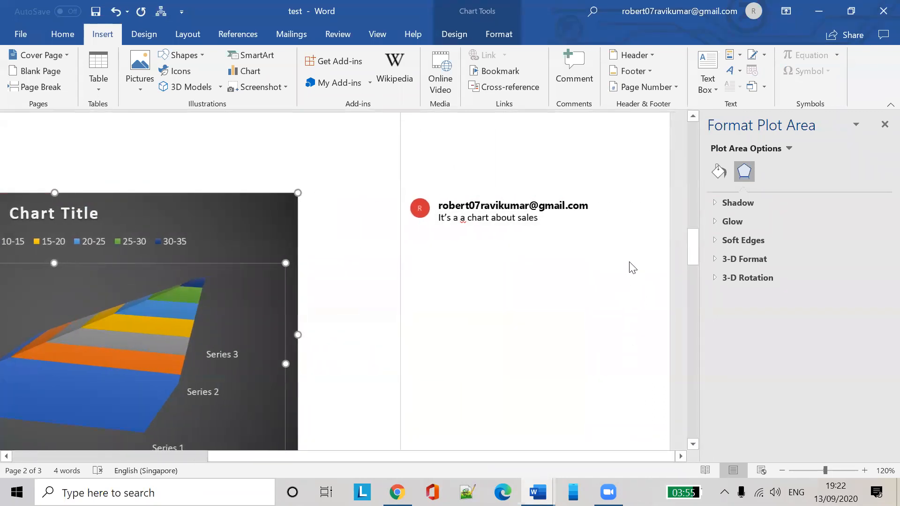
{"action": "left_click", "coordinate": [580, 254]}
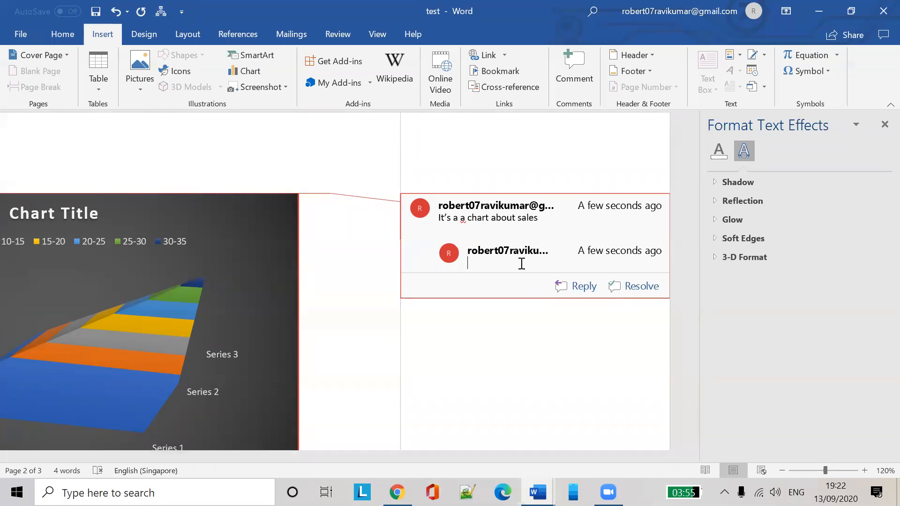
{"action": "type", "text": "slkjdflkj"}
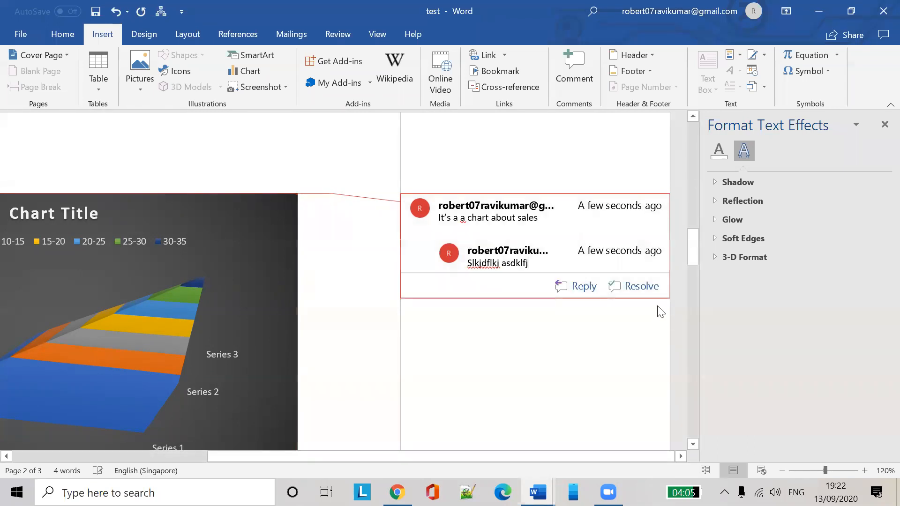
Mark the 3D chart's comment thread as resolved
{"action": "left_click", "coordinate": [626, 281]}
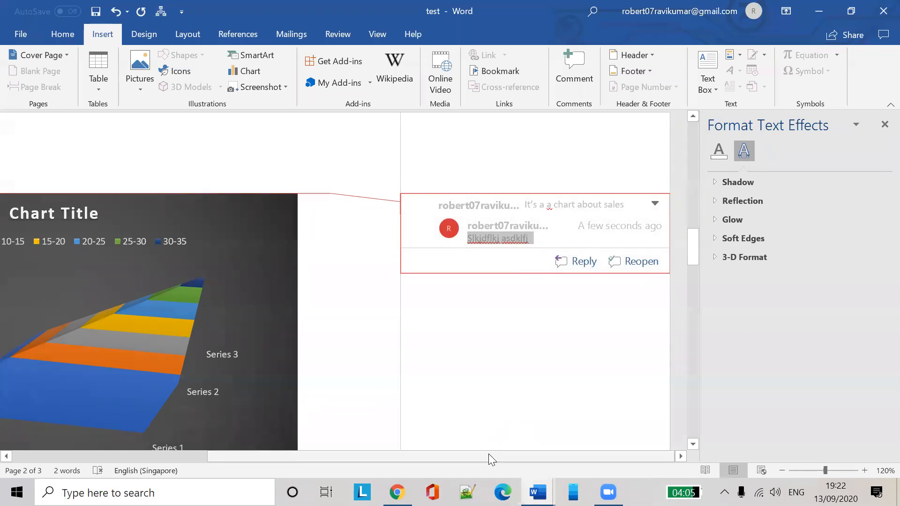
{"action": "left_click_drag", "start_coordinate": [489, 454], "coordinate": [420, 454]}
{"action": "left_click_drag", "start_coordinate": [361, 431], "coordinate": [359, 426]}
{"action": "scroll", "coordinate": [397, 278], "scroll_direction": "down", "scroll_amount": 7}
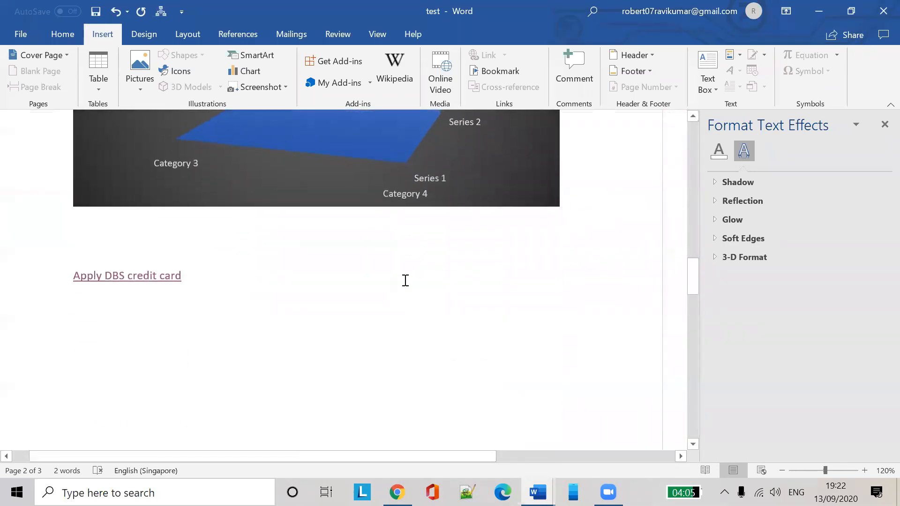
Select the Mobile sales by month chart and add the comment 'Mobile sales' to it
{"action": "scroll", "coordinate": [422, 291], "scroll_direction": "up", "scroll_amount": 6}
{"action": "scroll", "coordinate": [450, 298], "scroll_direction": "up", "scroll_amount": 15}
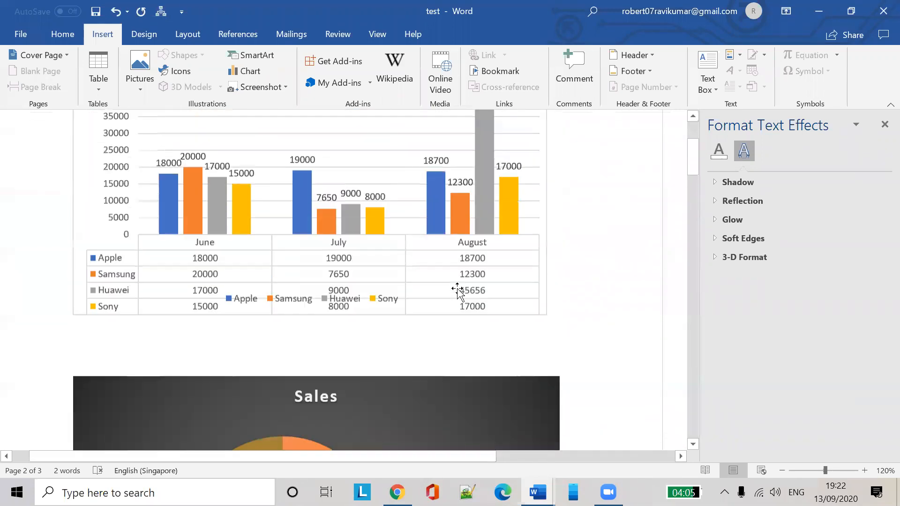
{"action": "left_click", "coordinate": [440, 203]}
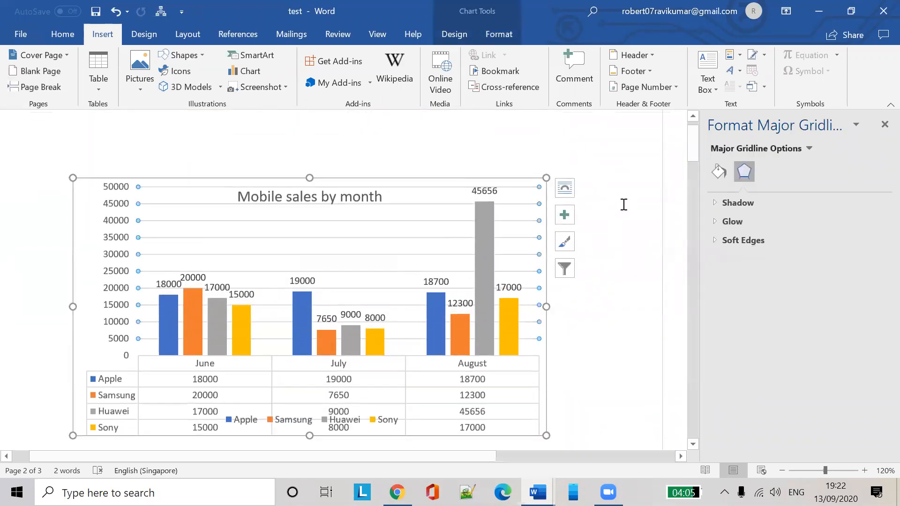
{"action": "left_click", "coordinate": [575, 70]}
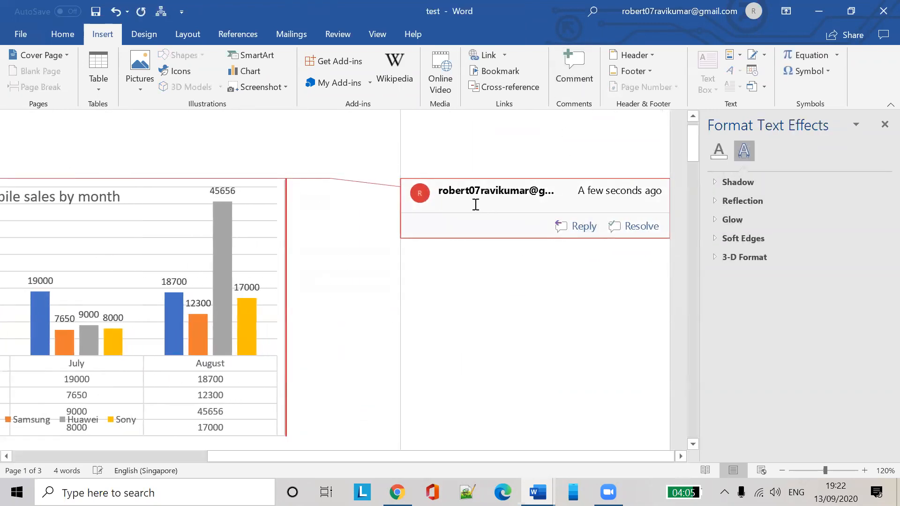
{"action": "type", "text": "io"}
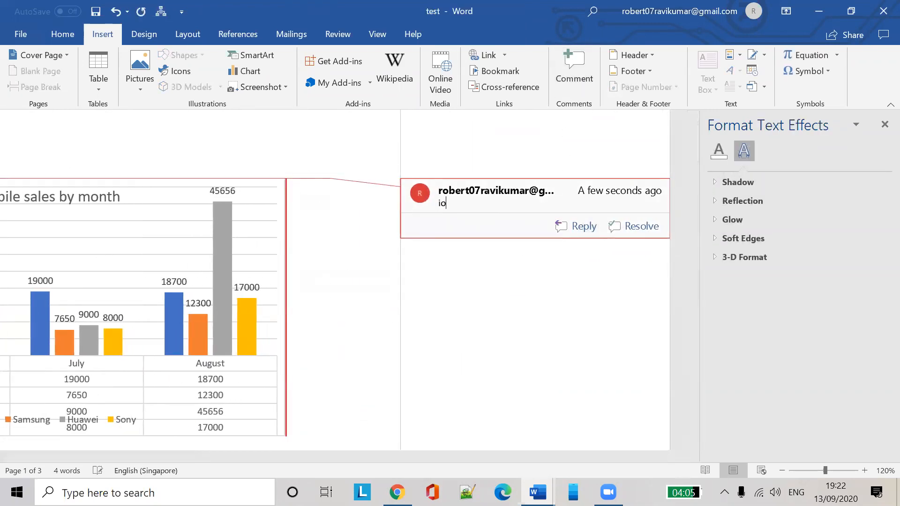
{"action": "type", "text": "le sales"}
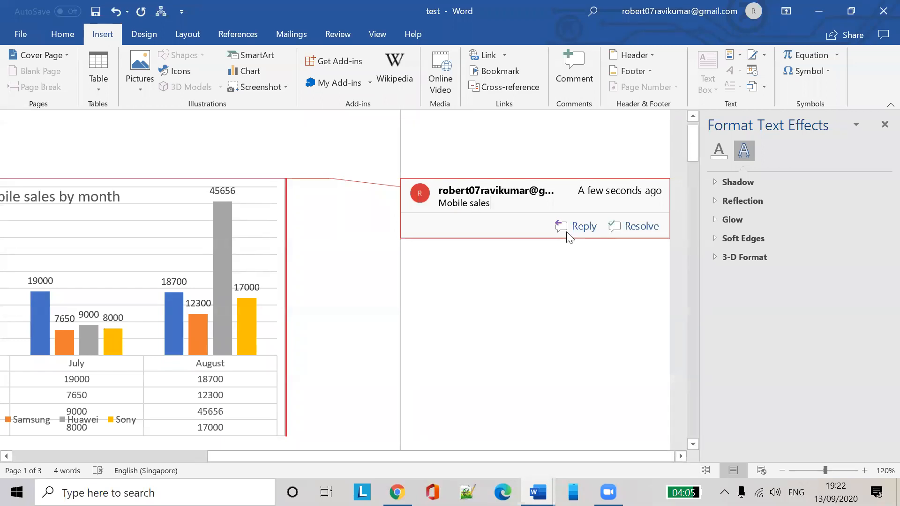
{"action": "left_click", "coordinate": [349, 254]}
{"action": "scroll", "coordinate": [565, 261], "scroll_direction": "down", "scroll_amount": 10}
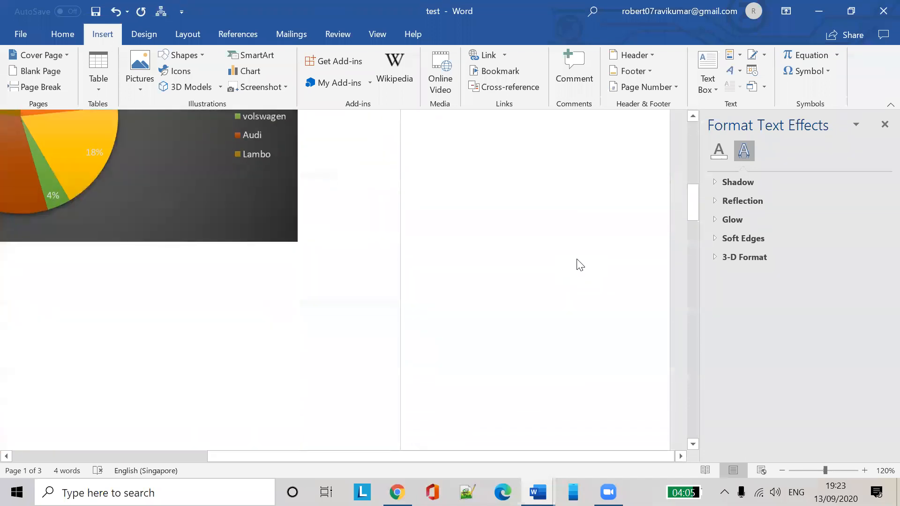
Add blank lines below the Apply DBS credit card link
{"action": "scroll", "coordinate": [580, 266], "scroll_direction": "down", "scroll_amount": 10}
{"action": "scroll", "coordinate": [581, 278], "scroll_direction": "up", "scroll_amount": 15}
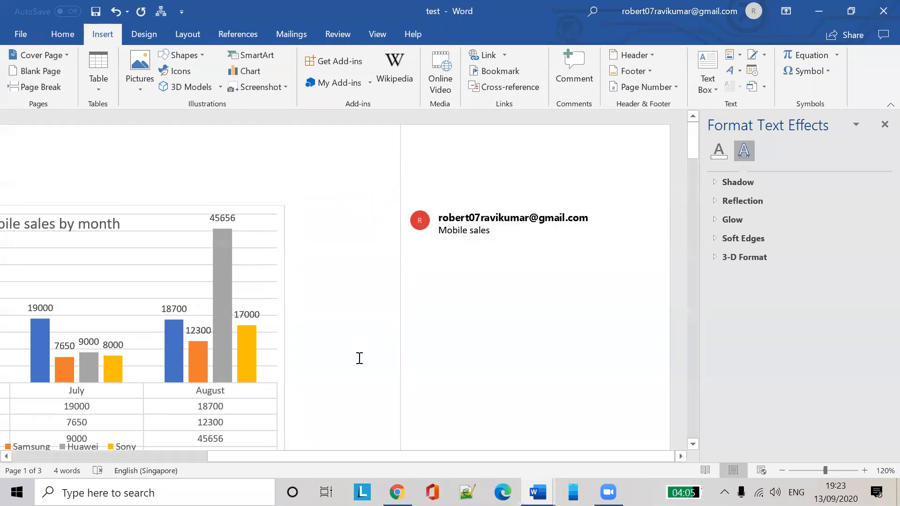
{"action": "left_click_drag", "start_coordinate": [346, 459], "coordinate": [201, 414]}
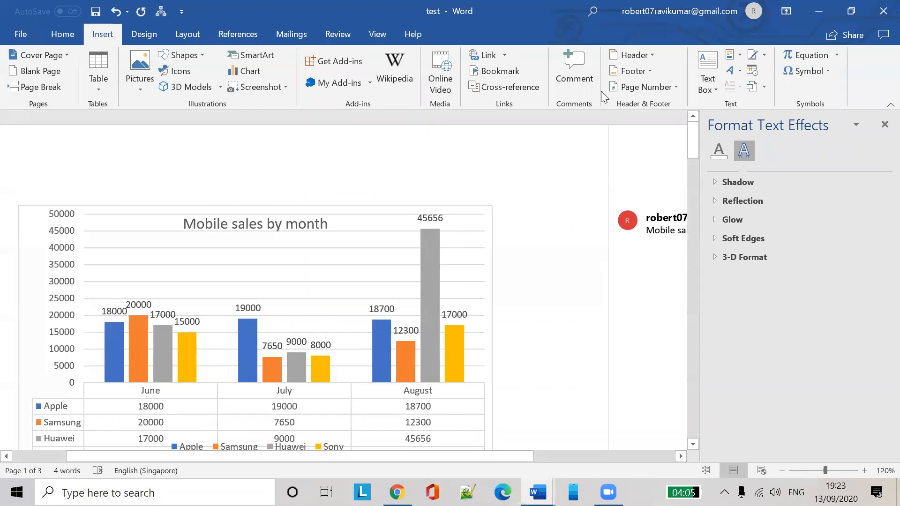
{"action": "scroll", "coordinate": [490, 276], "scroll_direction": "down", "scroll_amount": 15}
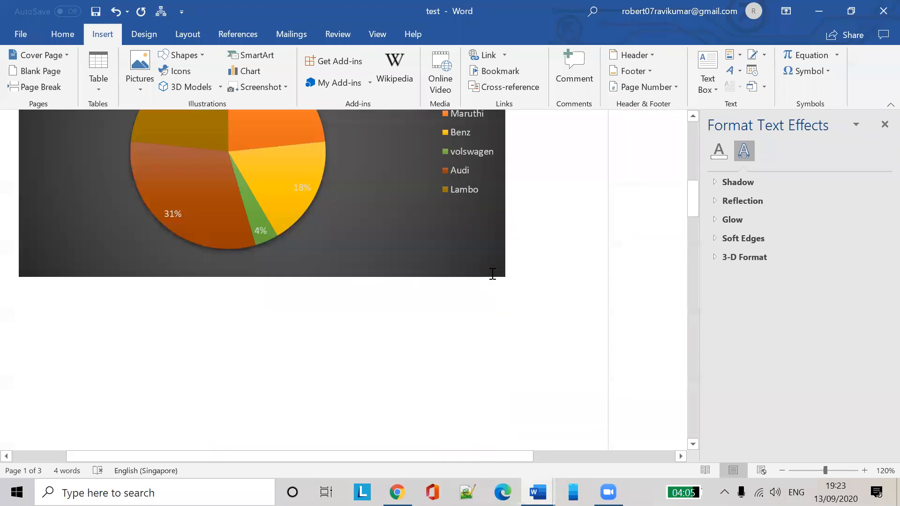
{"action": "scroll", "coordinate": [484, 285], "scroll_direction": "down", "scroll_amount": 10}
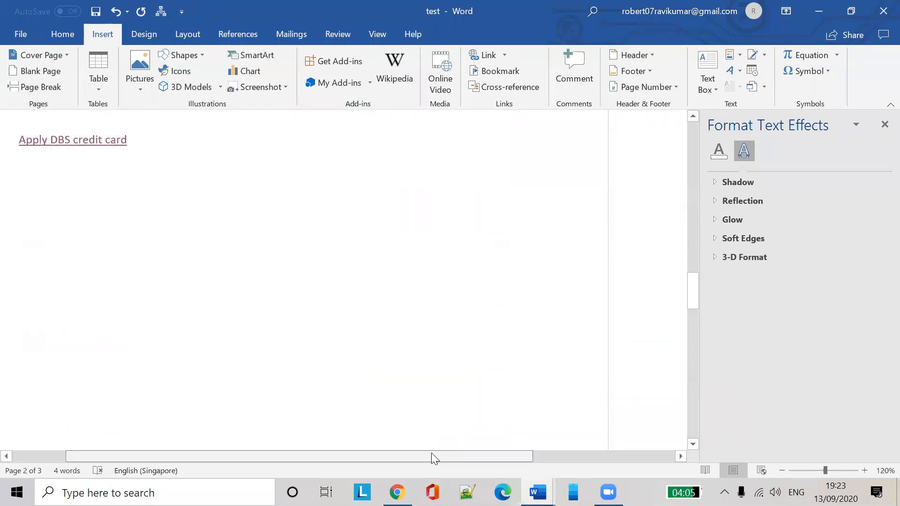
{"action": "left_click_drag", "start_coordinate": [430, 457], "coordinate": [375, 456]}
{"action": "scroll", "coordinate": [285, 239], "scroll_direction": "down", "scroll_amount": 1}
{"action": "left_click", "coordinate": [300, 230]}
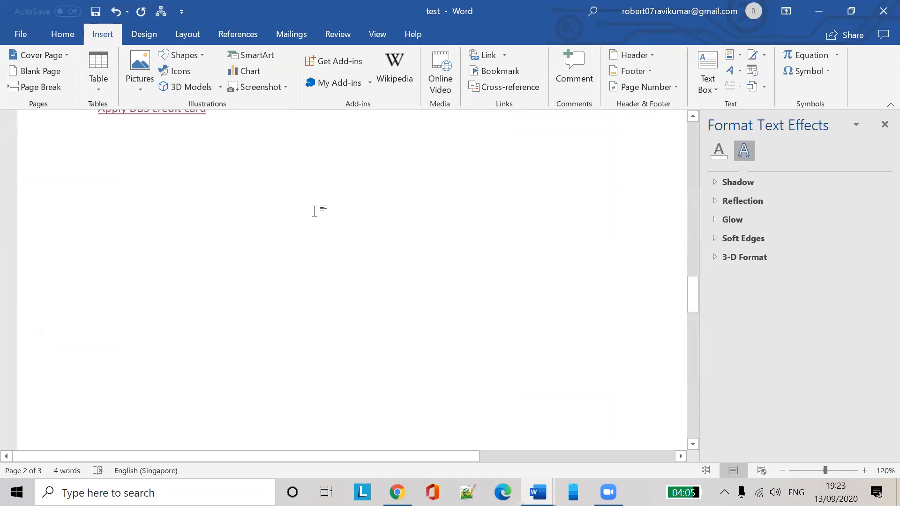
{"action": "key", "text": "Return"}
{"action": "key", "text": "Return"}
{"action": "key", "text": "Return"}
{"action": "key", "text": "alt+Tab"}
{"action": "key", "text": "alt+Tab"}
Bring the New Microsoft Word Document window to the front from the taskbar
{"action": "left_click", "coordinate": [533, 482]}
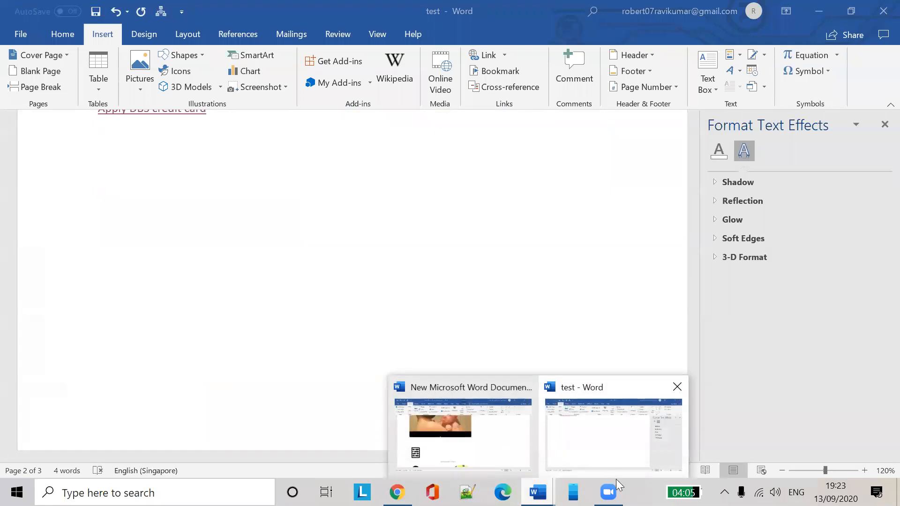
{"action": "left_click", "coordinate": [610, 490]}
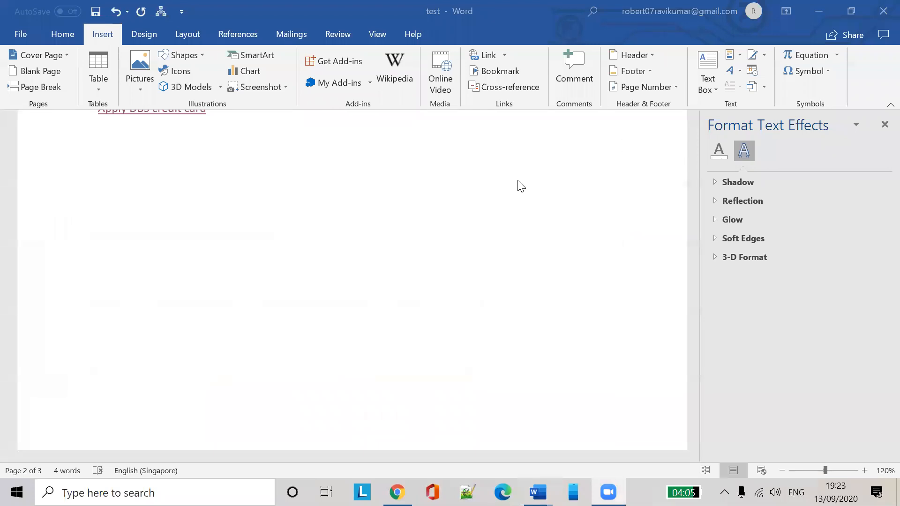
{"action": "scroll", "coordinate": [283, 275], "scroll_direction": "up", "scroll_amount": 5}
{"action": "scroll", "coordinate": [283, 273], "scroll_direction": "down", "scroll_amount": 5}
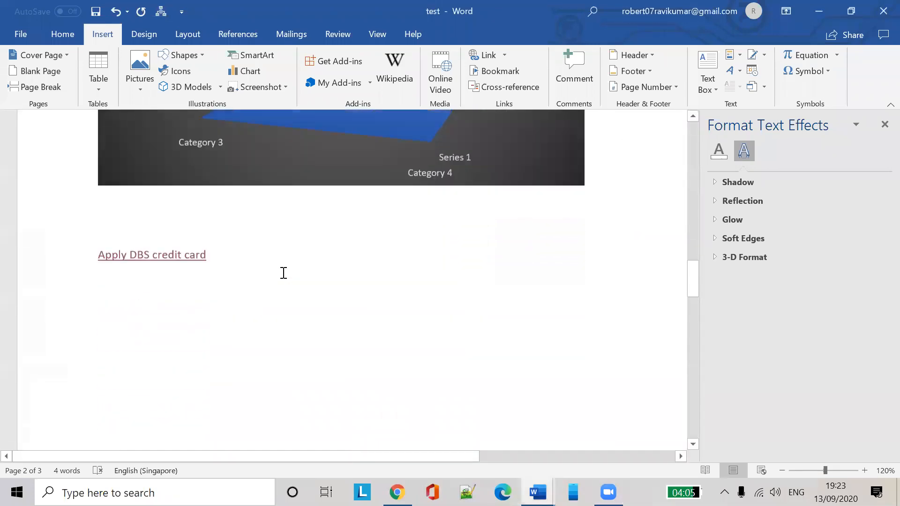
{"action": "mouse_move", "coordinate": [536, 492]}
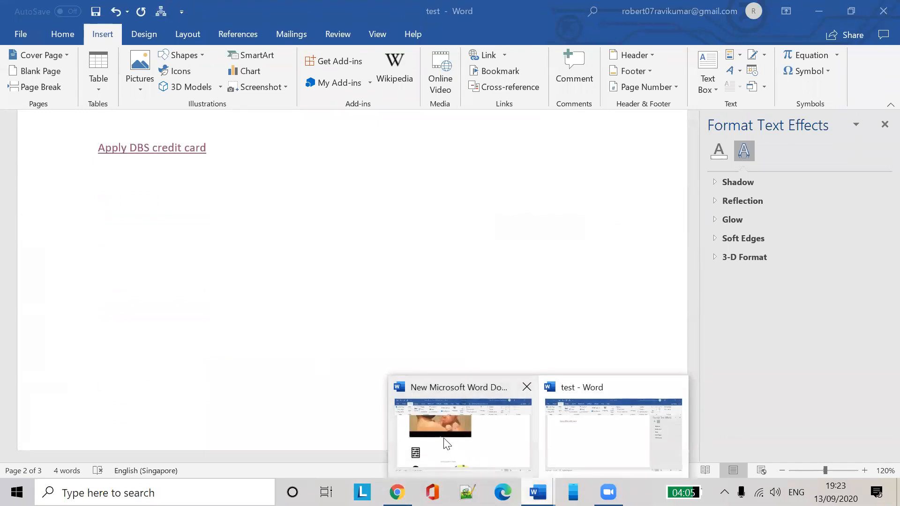
{"action": "left_click", "coordinate": [447, 436]}
{"action": "scroll", "coordinate": [516, 316], "scroll_direction": "down", "scroll_amount": 3}
Click into the long equation in the new document, then return to the 'test' window
{"action": "scroll", "coordinate": [167, 253], "scroll_direction": "down", "scroll_amount": 3}
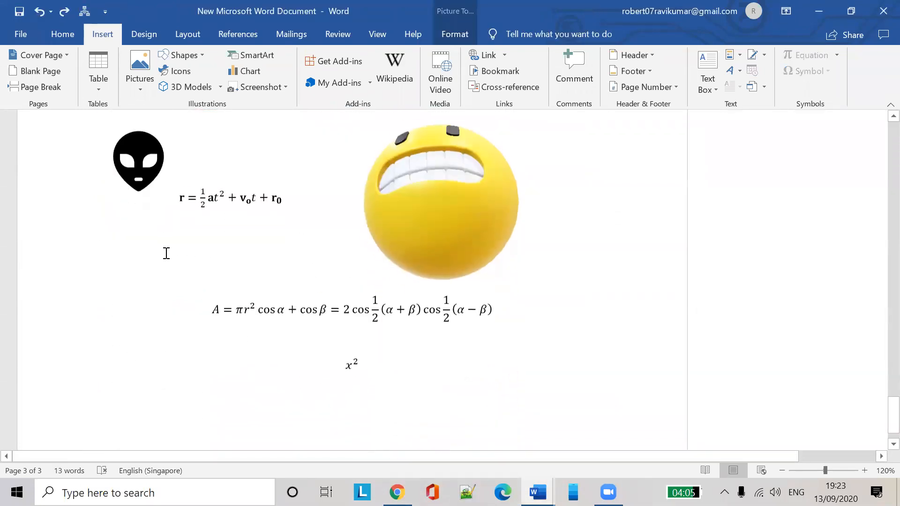
{"action": "left_click", "coordinate": [234, 307]}
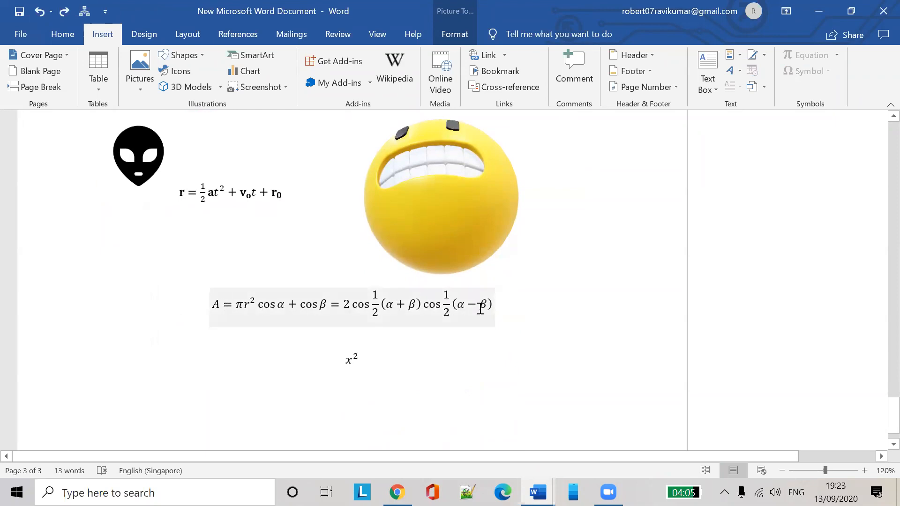
{"action": "scroll", "coordinate": [388, 321], "scroll_direction": "up", "scroll_amount": 3}
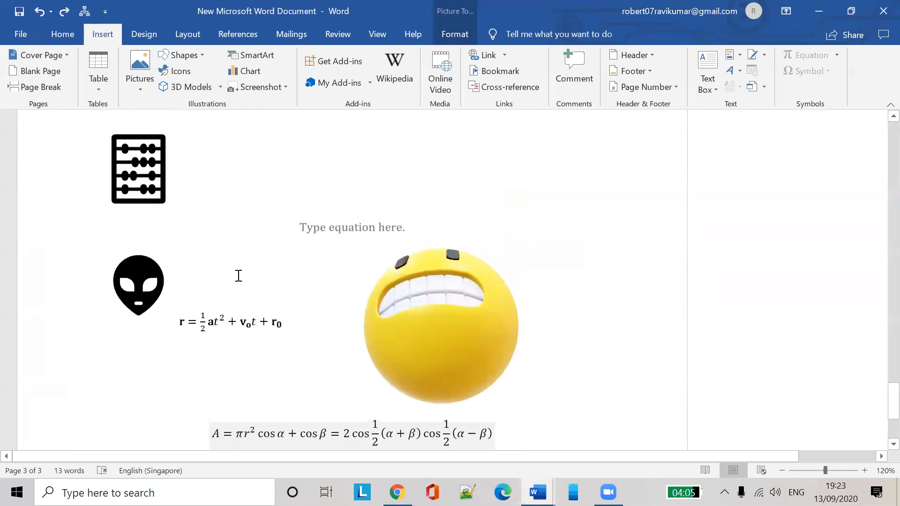
{"action": "scroll", "coordinate": [238, 275], "scroll_direction": "up", "scroll_amount": 3}
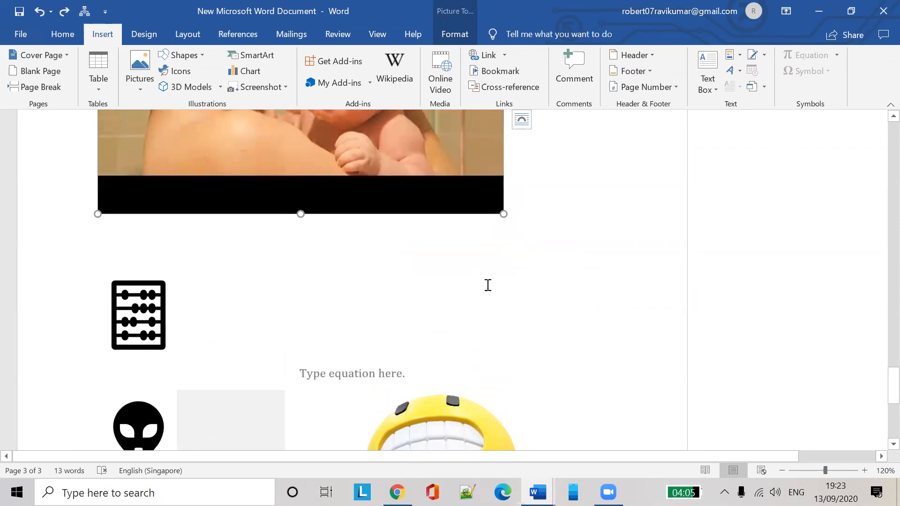
{"action": "scroll", "coordinate": [488, 285], "scroll_direction": "down", "scroll_amount": 3}
{"action": "mouse_move", "coordinate": [538, 492]}
{"action": "left_click", "coordinate": [584, 443]}
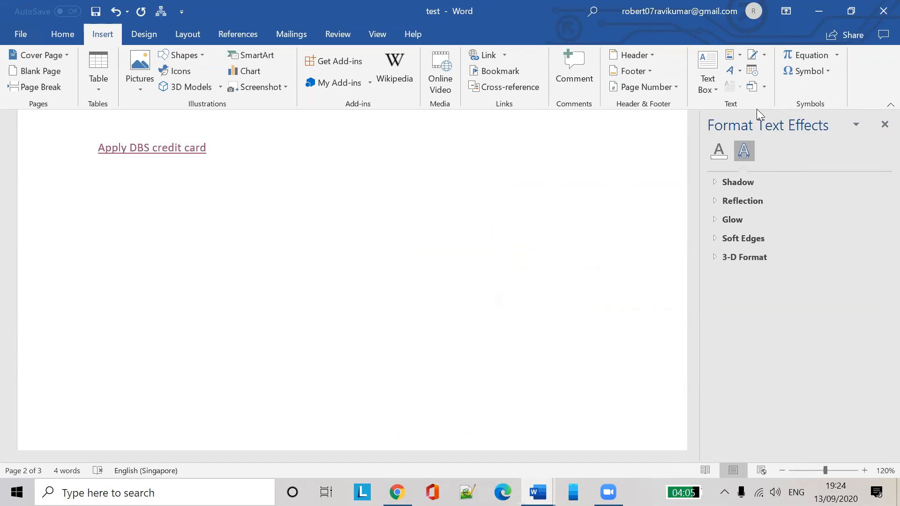
Insert the Area of Circle equation A = πr², then move to the empty line above it
{"action": "left_click", "coordinate": [837, 56]}
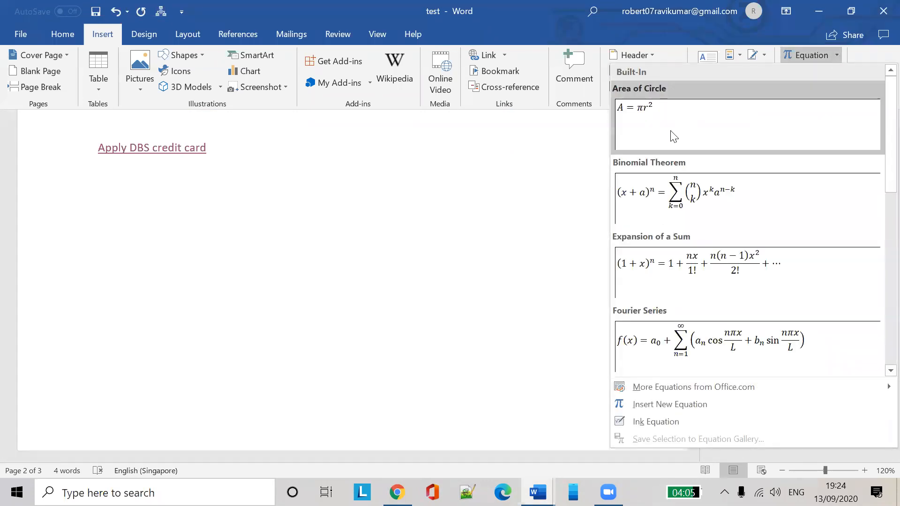
{"action": "left_click", "coordinate": [664, 123]}
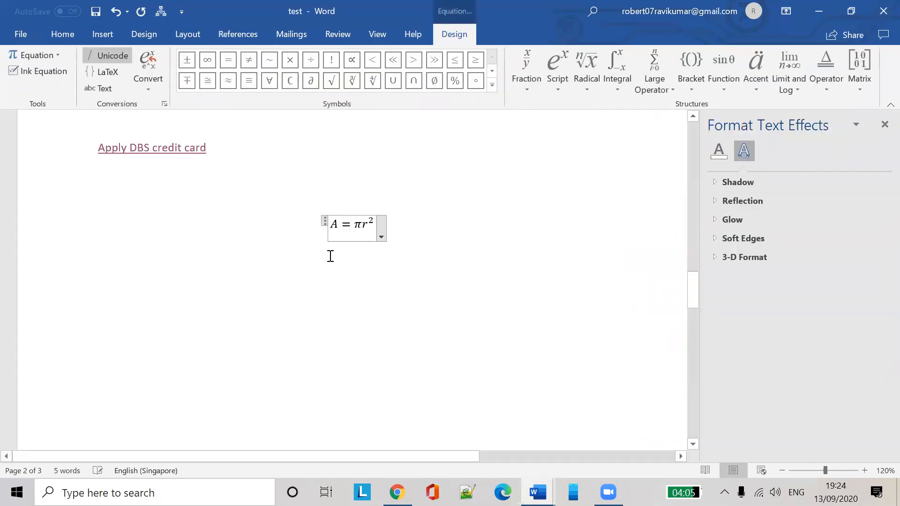
{"action": "left_click", "coordinate": [415, 223]}
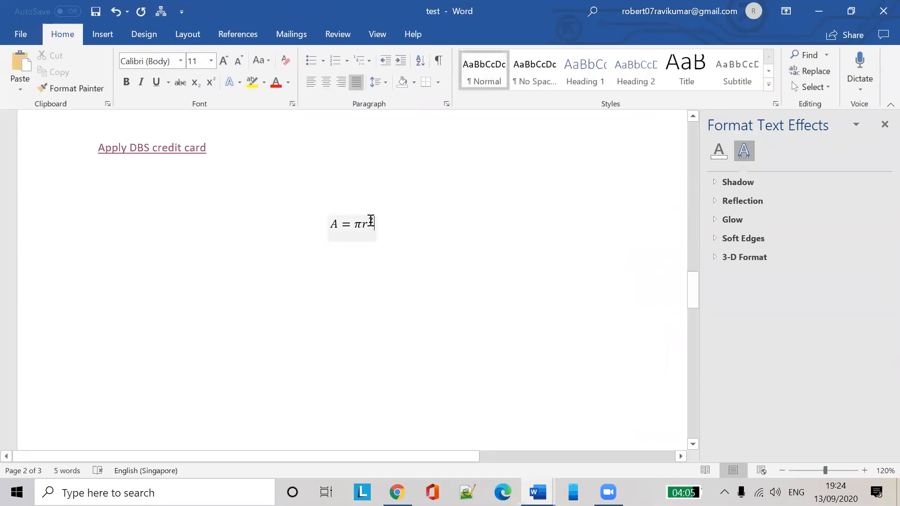
{"action": "left_click", "coordinate": [337, 224]}
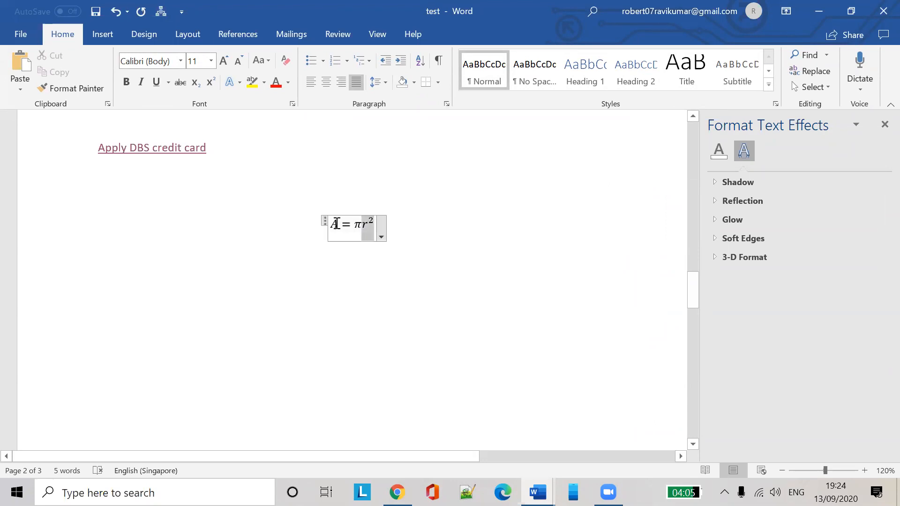
{"action": "left_click", "coordinate": [414, 218]}
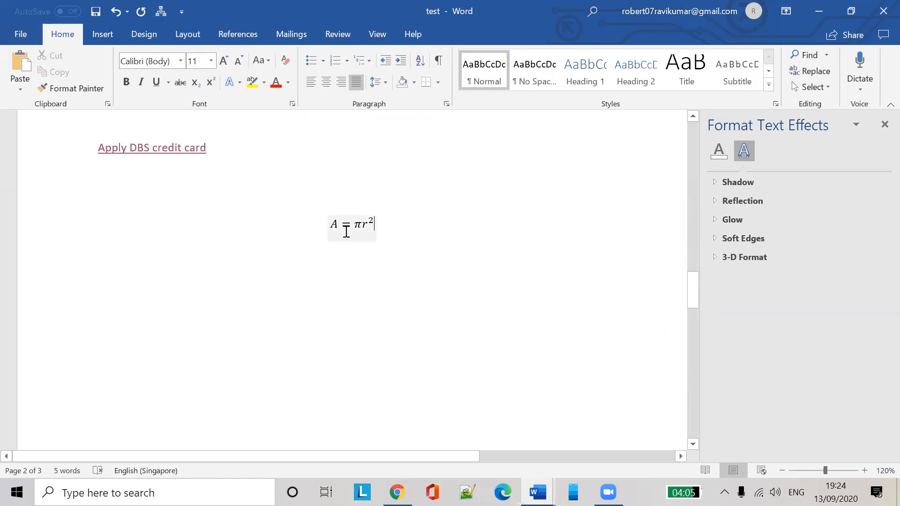
{"action": "left_click", "coordinate": [414, 206]}
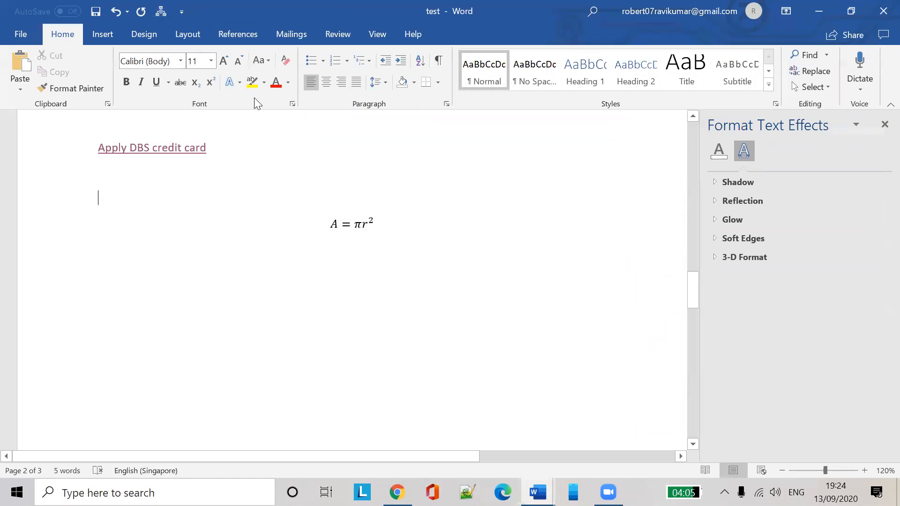
Start a new equation holding the ∞ symbol followed by a stacked fraction
{"action": "left_click", "coordinate": [111, 36]}
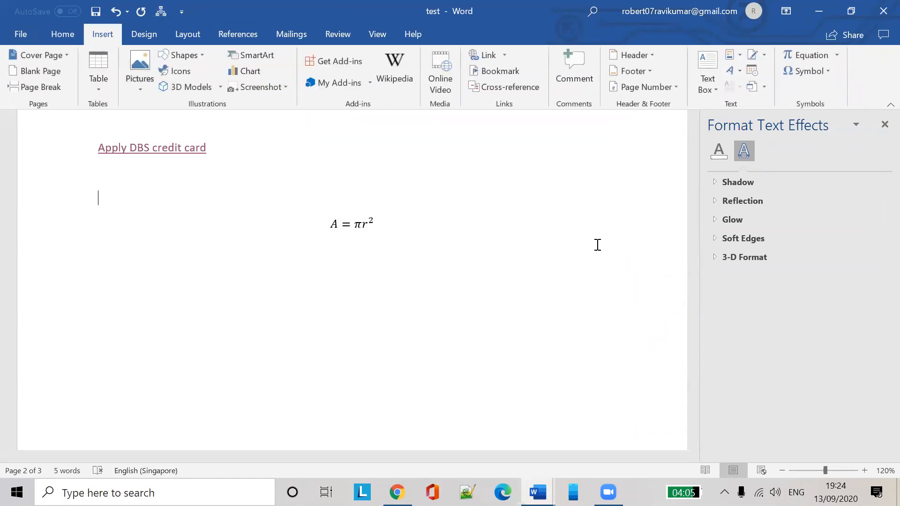
{"action": "left_click", "coordinate": [830, 56]}
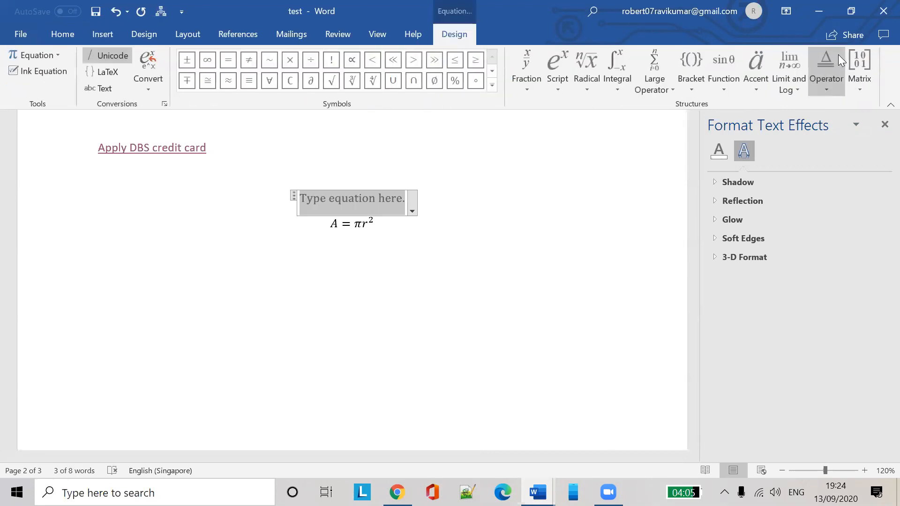
{"action": "left_click", "coordinate": [838, 54]}
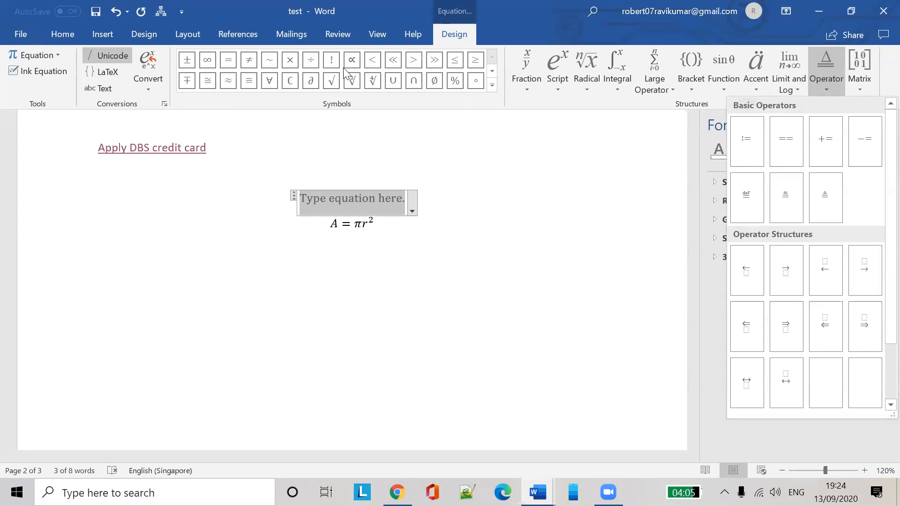
{"action": "left_click", "coordinate": [492, 86]}
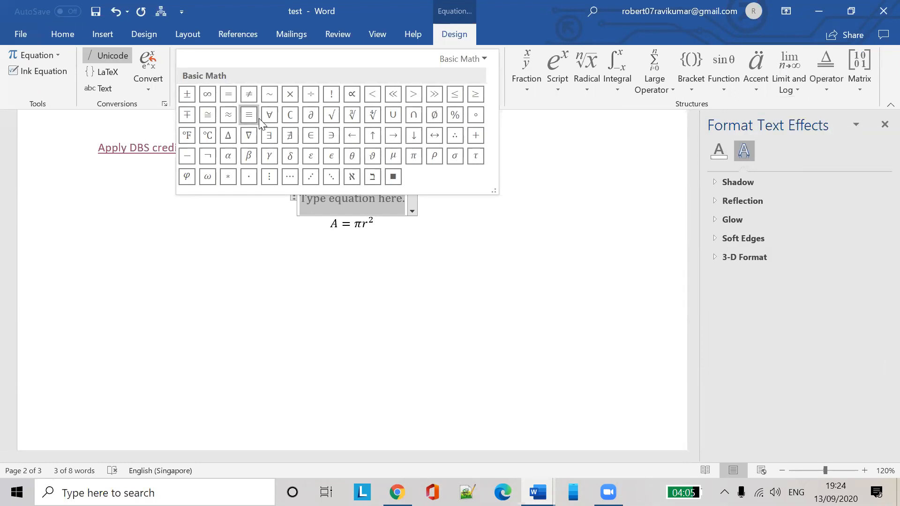
{"action": "left_click", "coordinate": [208, 96]}
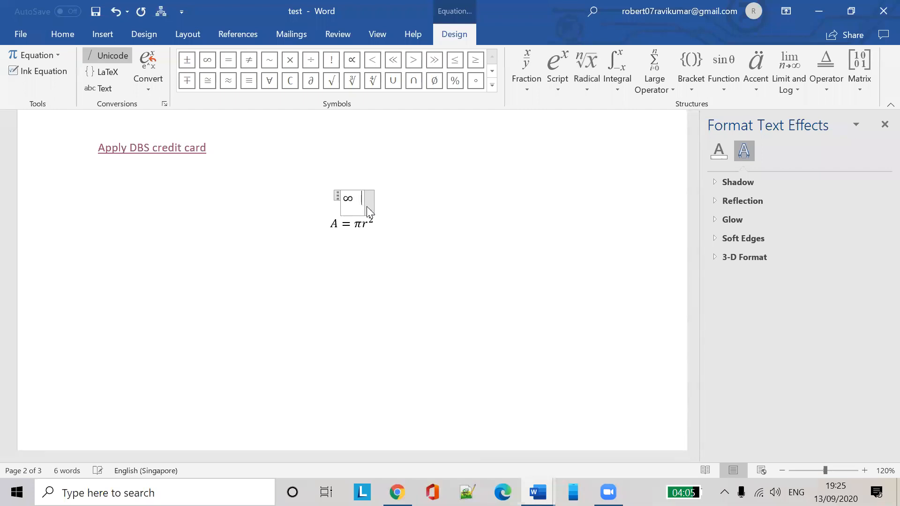
{"action": "left_click", "coordinate": [531, 62]}
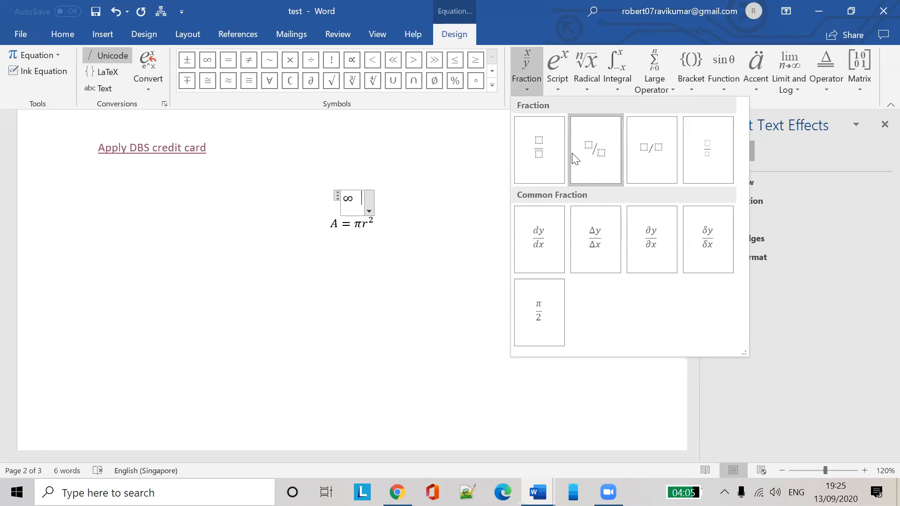
{"action": "left_click", "coordinate": [555, 159]}
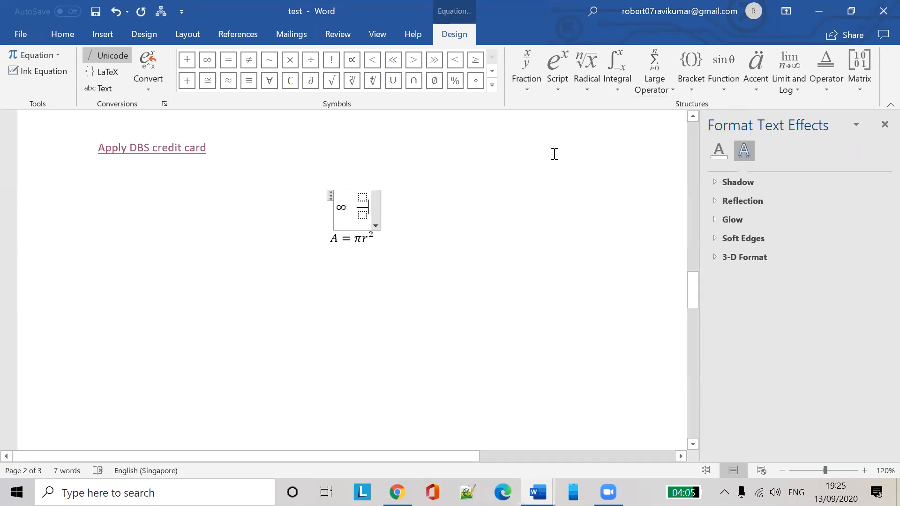
Fill the stacked fraction with r over 100
{"action": "left_click", "coordinate": [429, 194]}
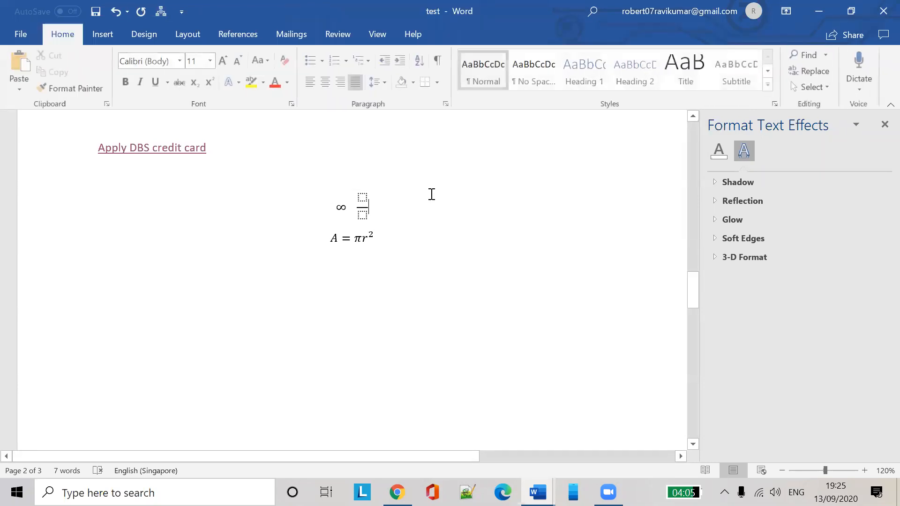
{"action": "left_click", "coordinate": [365, 197]}
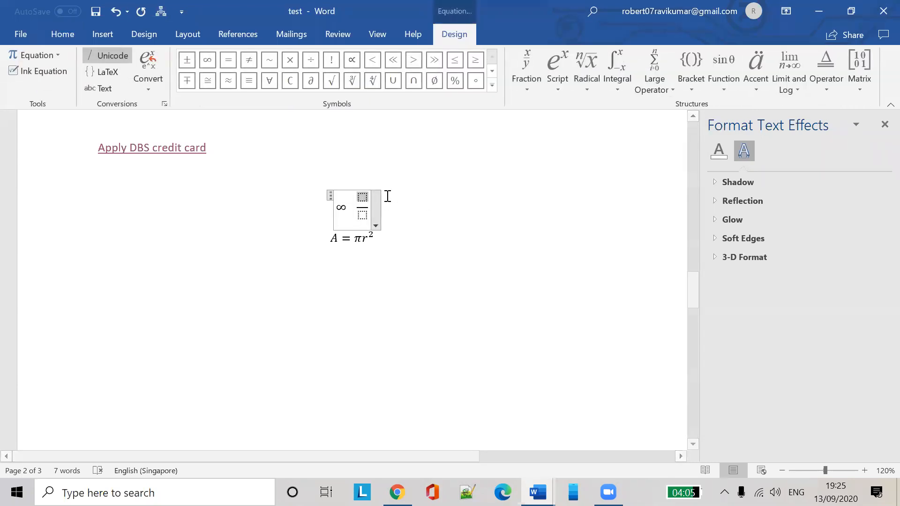
{"action": "type", "text": "r"}
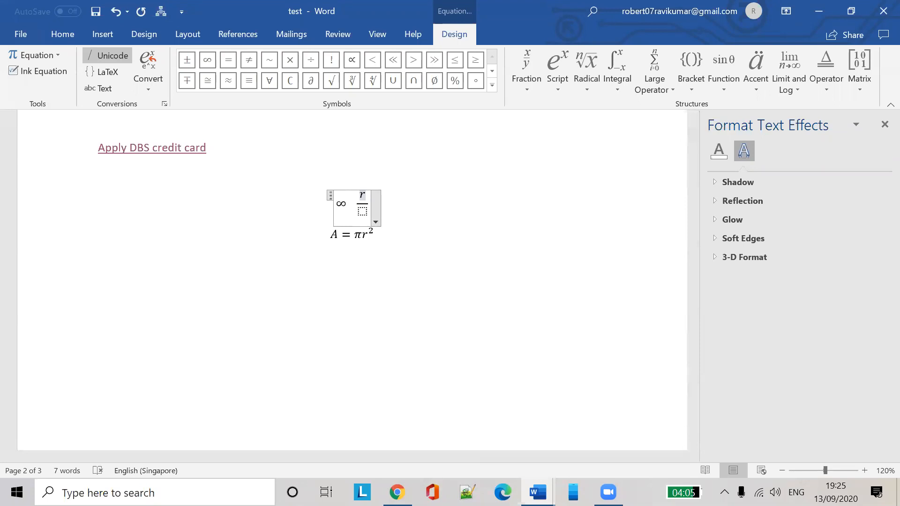
{"action": "left_click", "coordinate": [362, 210]}
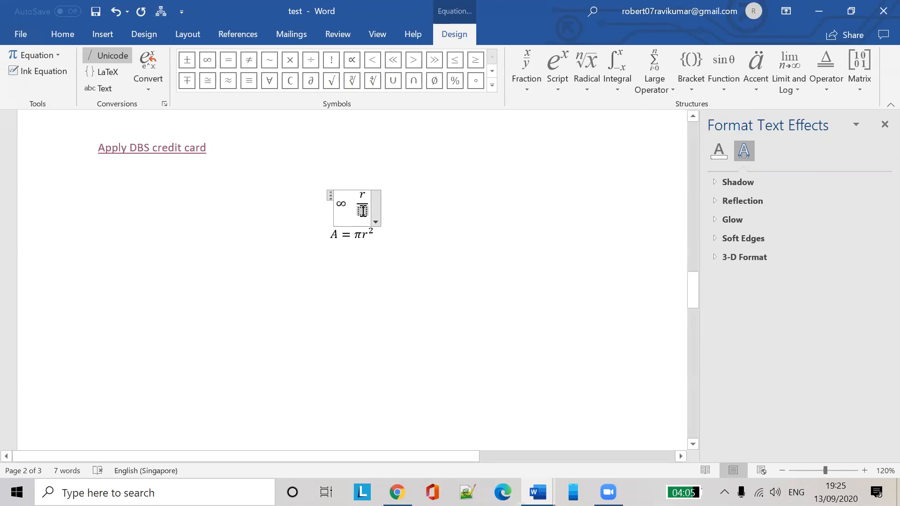
{"action": "type", "text": "100"}
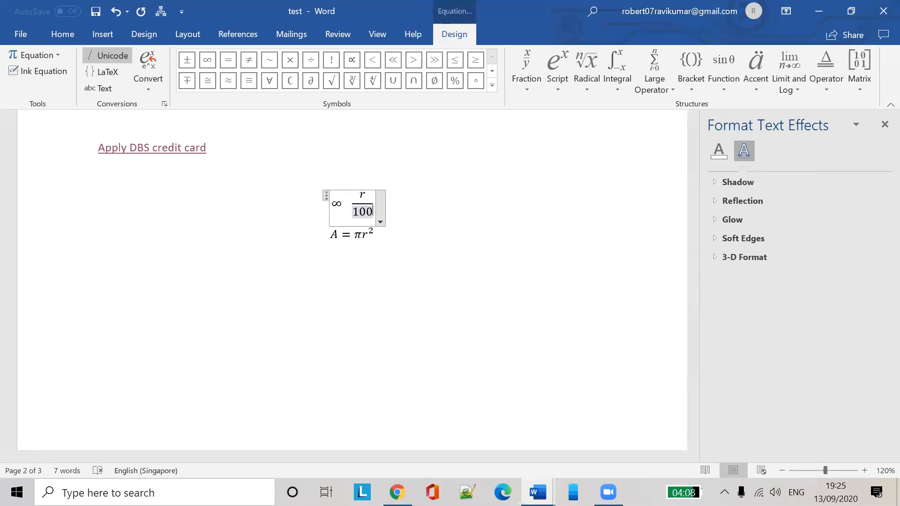
{"action": "left_click", "coordinate": [468, 197]}
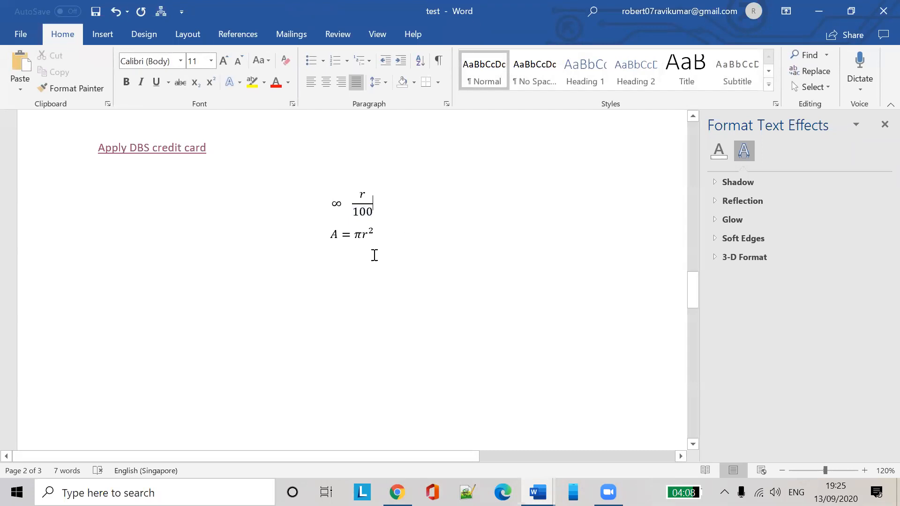
Type r/100 as plain text on the empty line below the equations and select it
{"action": "right_click", "coordinate": [304, 300]}
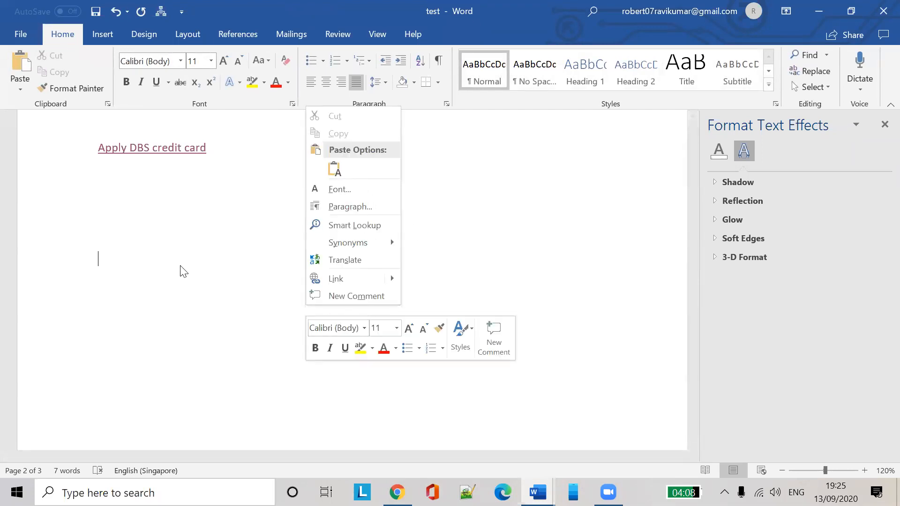
{"action": "left_click", "coordinate": [192, 260]}
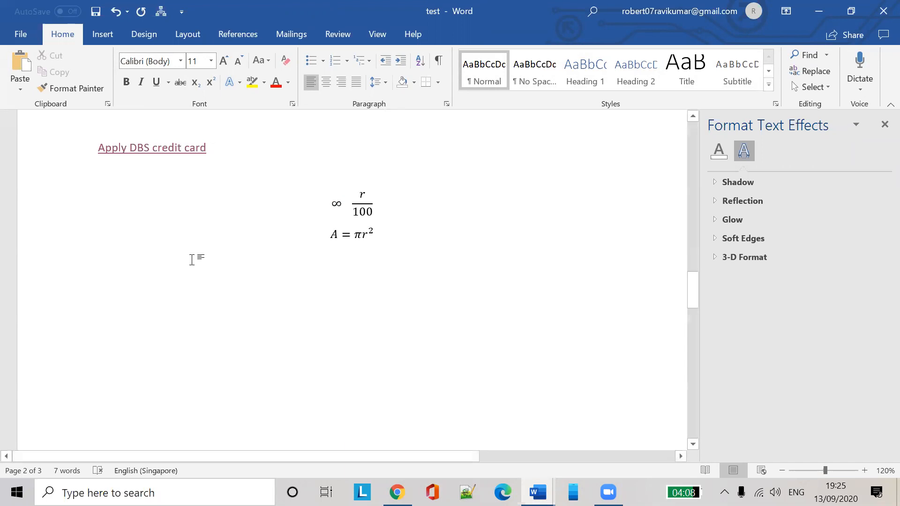
{"action": "type", "text": "r/"}
{"action": "left_click_drag", "start_coordinate": [98, 253], "coordinate": [136, 263]}
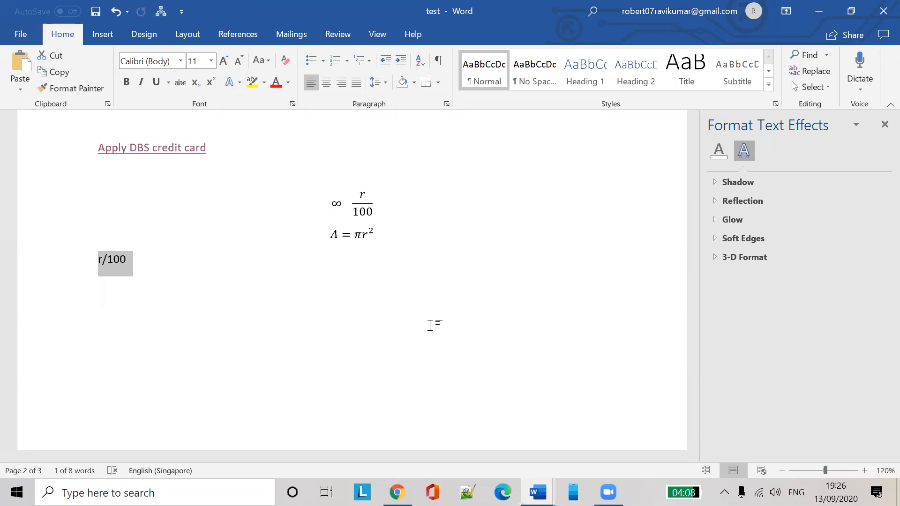
Insert the built-in Binomial Theorem equation from the Equation gallery
{"action": "left_click", "coordinate": [105, 36]}
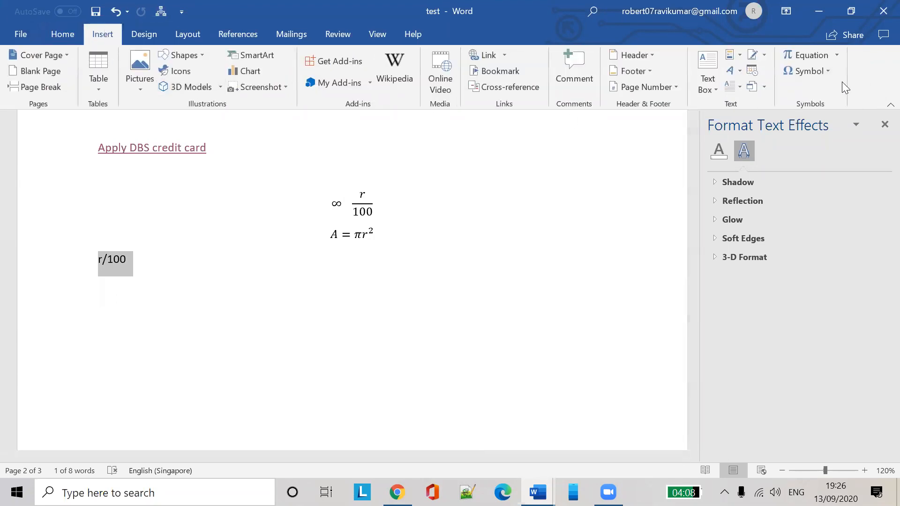
{"action": "left_click", "coordinate": [837, 54]}
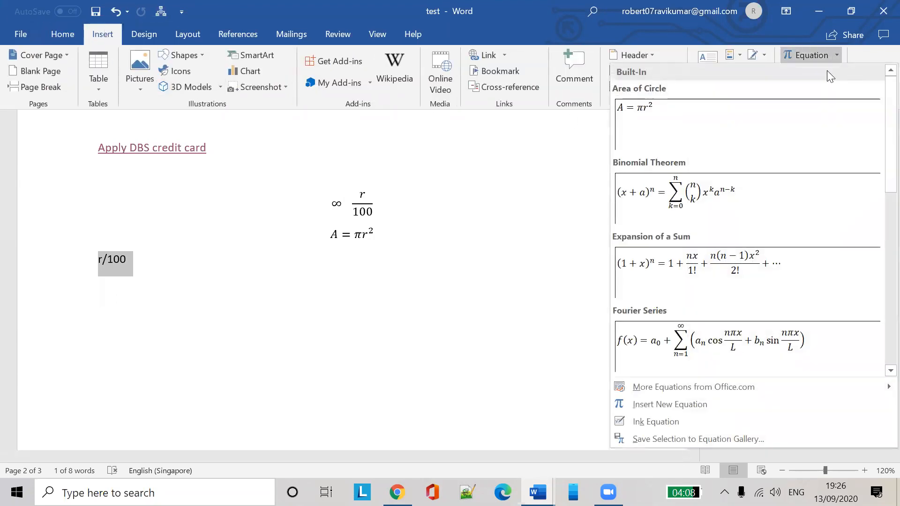
{"action": "scroll", "coordinate": [745, 262], "scroll_direction": "down", "scroll_amount": 6}
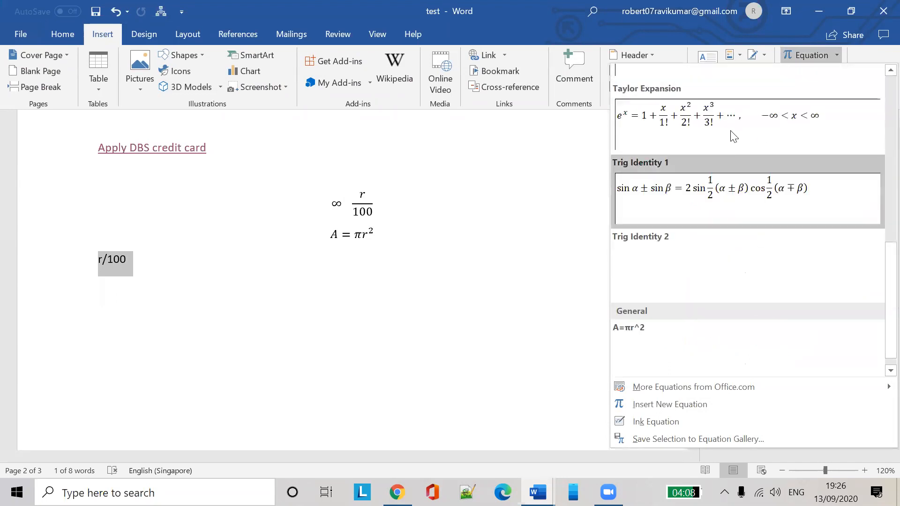
{"action": "scroll", "coordinate": [733, 136], "scroll_direction": "up", "scroll_amount": 3}
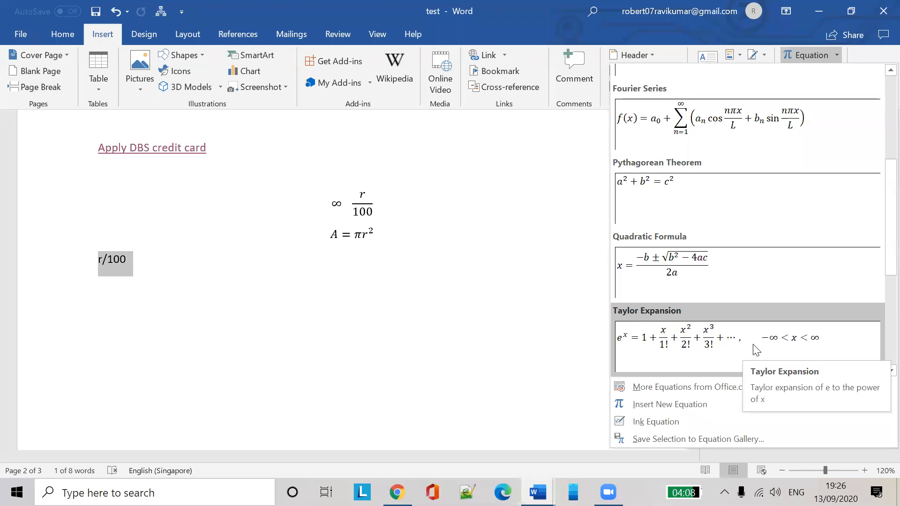
{"action": "scroll", "coordinate": [745, 342], "scroll_direction": "down", "scroll_amount": 3}
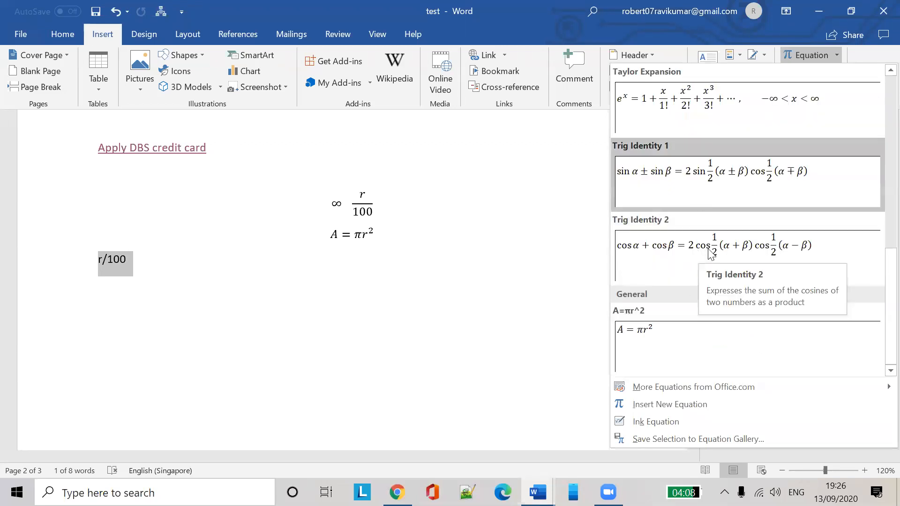
{"action": "scroll", "coordinate": [724, 328], "scroll_direction": "up", "scroll_amount": 5}
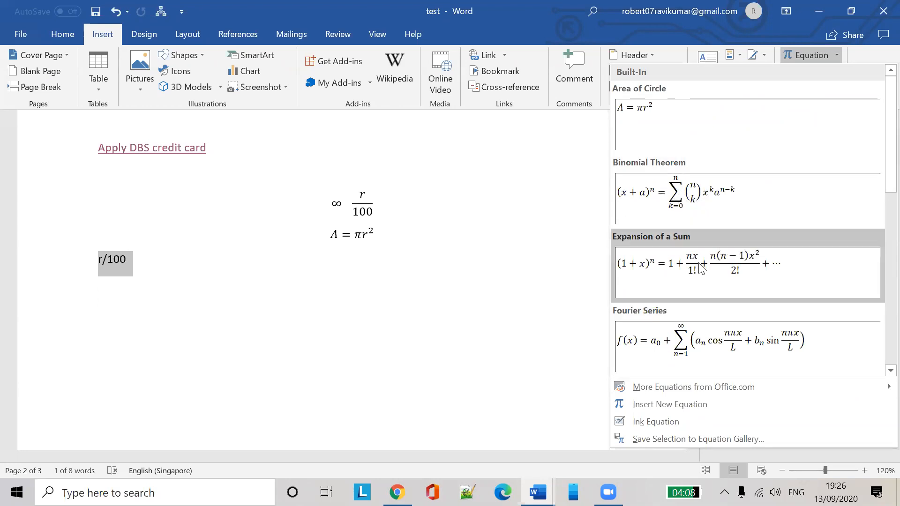
{"action": "left_click", "coordinate": [710, 210]}
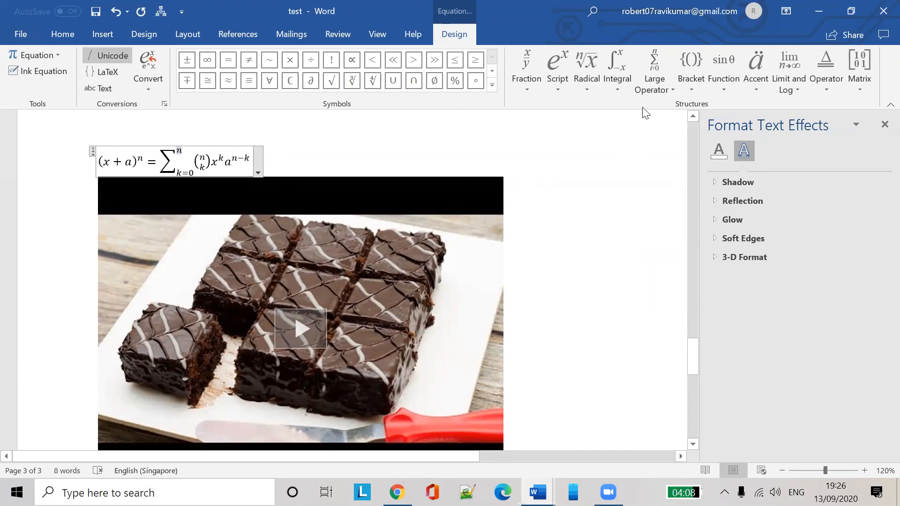
Add an integral, undo it, and move to the blank line below the cake video
{"action": "left_click", "coordinate": [617, 67]}
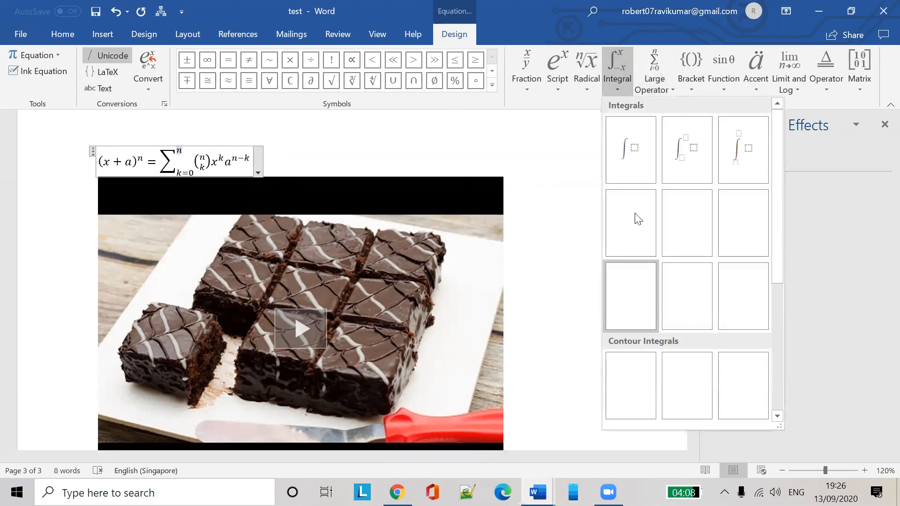
{"action": "left_click", "coordinate": [641, 151]}
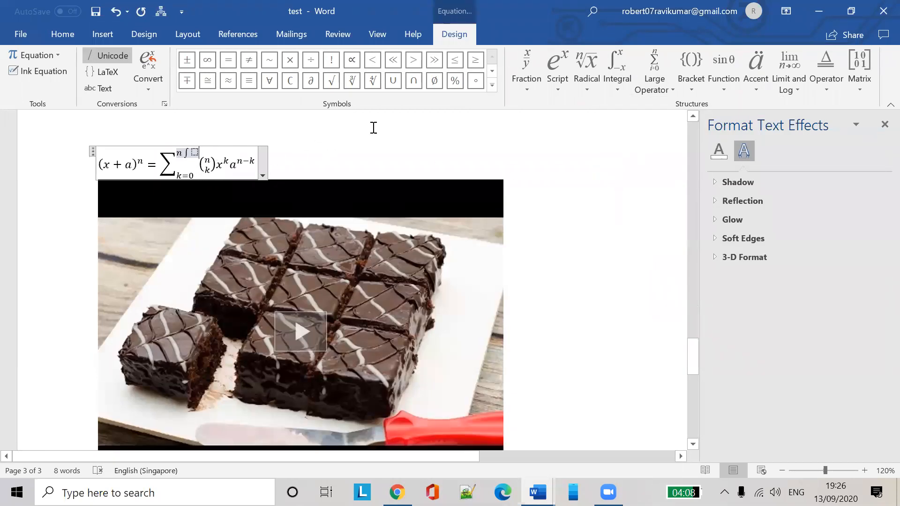
{"action": "key", "text": "ctrl+z"}
{"action": "scroll", "coordinate": [581, 242], "scroll_direction": "down", "scroll_amount": 6}
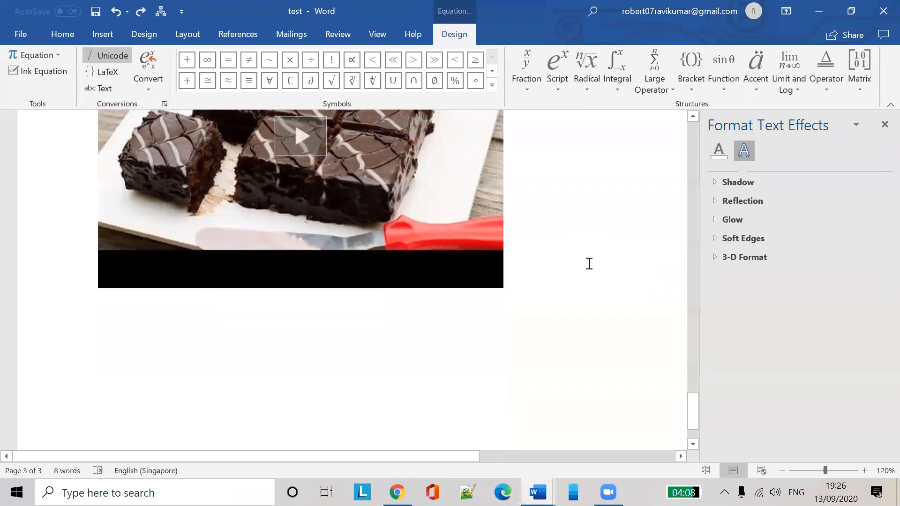
{"action": "left_click_drag", "start_coordinate": [417, 252], "coordinate": [525, 252]}
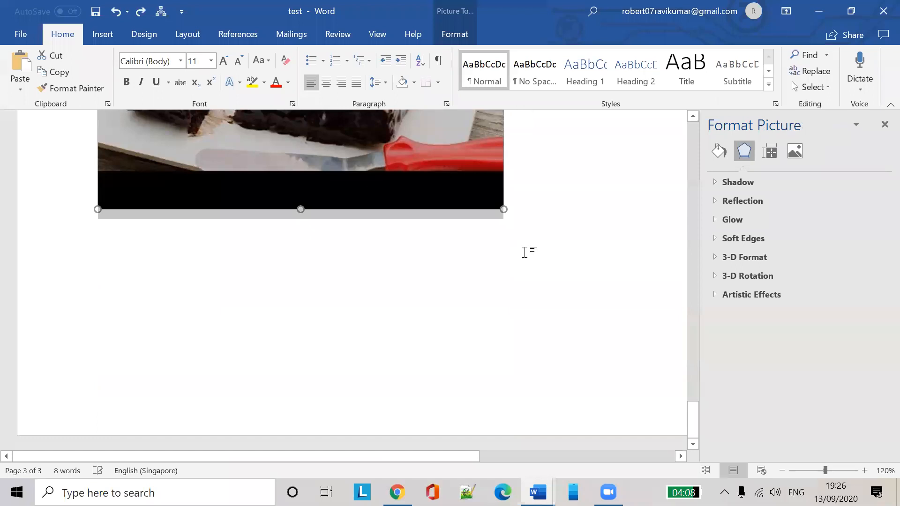
{"action": "left_click", "coordinate": [524, 252]}
{"action": "key", "text": "Return"}
{"action": "key", "text": "Return"}
{"action": "key", "text": "Return"}
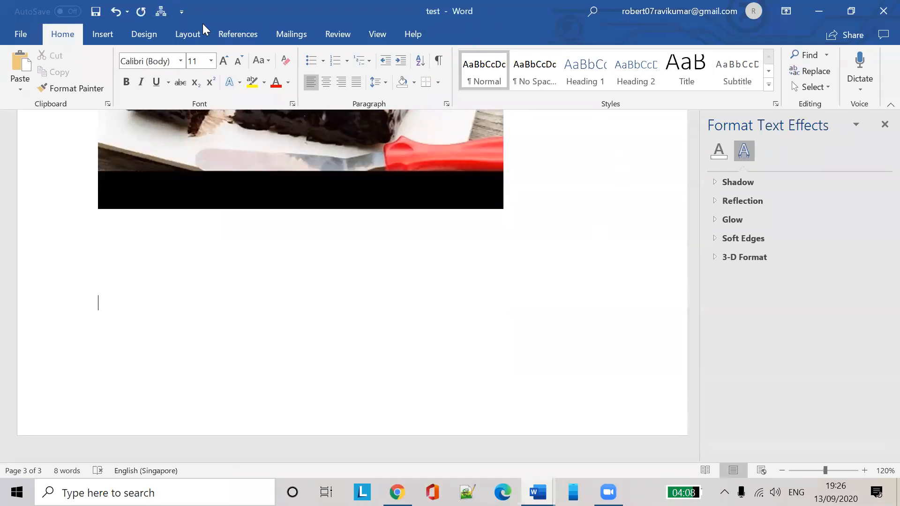
Insert a blank equation below the cake video and paste a second copy of the video
{"action": "left_click", "coordinate": [103, 35]}
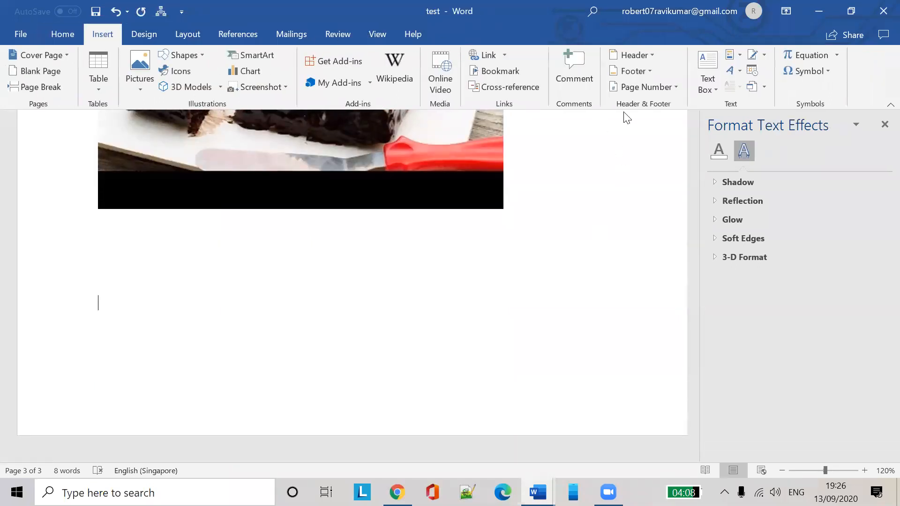
{"action": "left_click", "coordinate": [836, 55]}
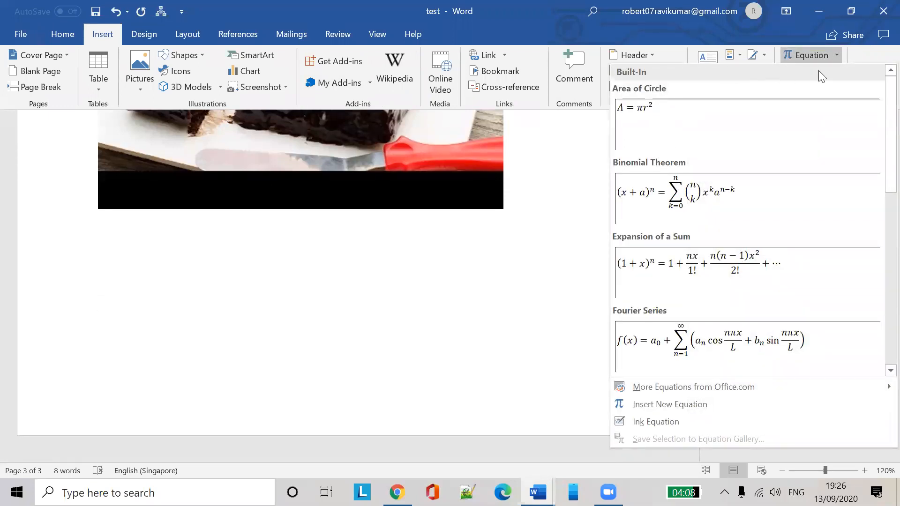
{"action": "left_click", "coordinate": [825, 54]}
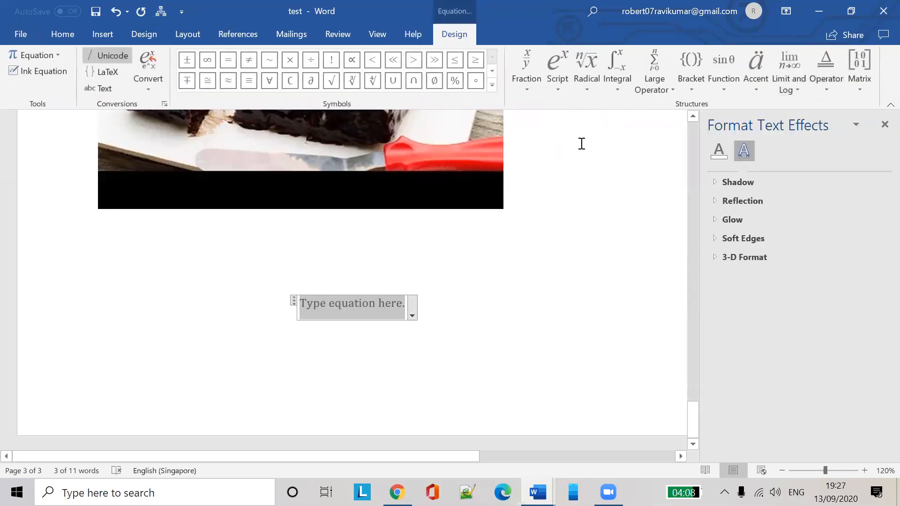
{"action": "left_click", "coordinate": [620, 59]}
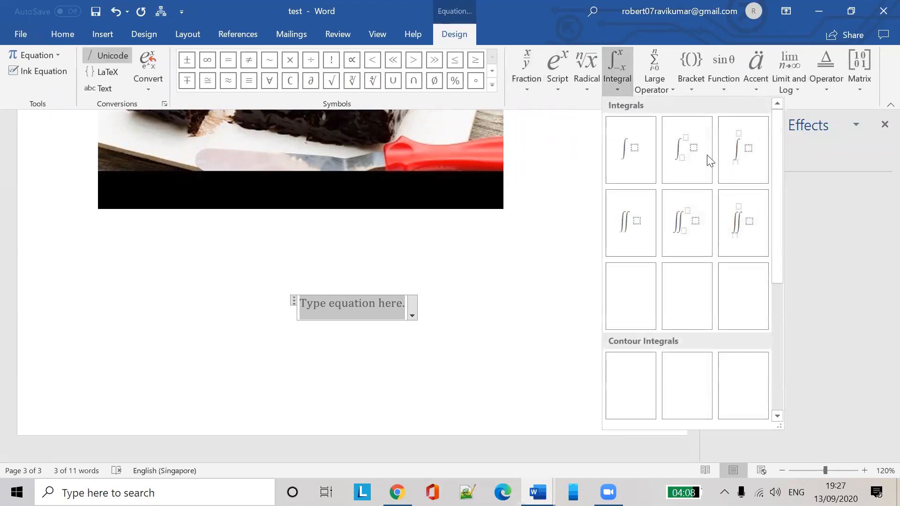
{"action": "scroll", "coordinate": [684, 279], "scroll_direction": "down", "scroll_amount": 3}
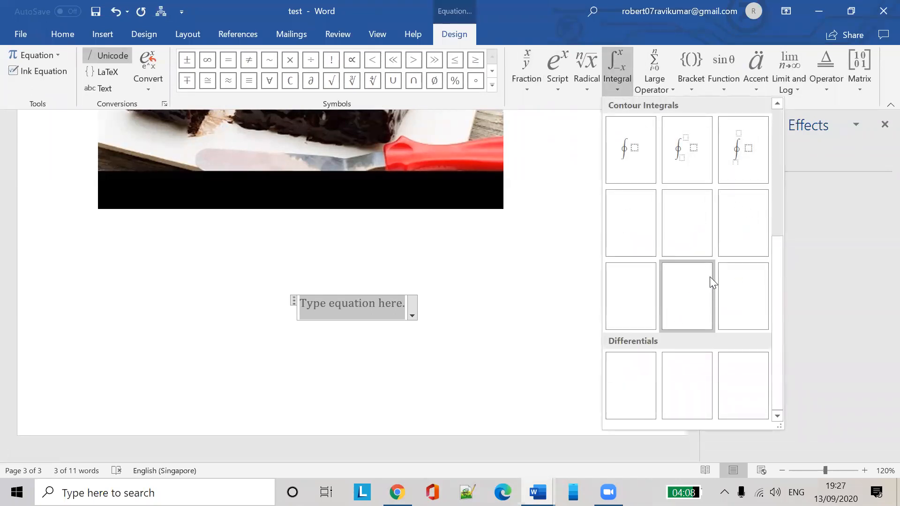
{"action": "scroll", "coordinate": [709, 279], "scroll_direction": "up", "scroll_amount": 3}
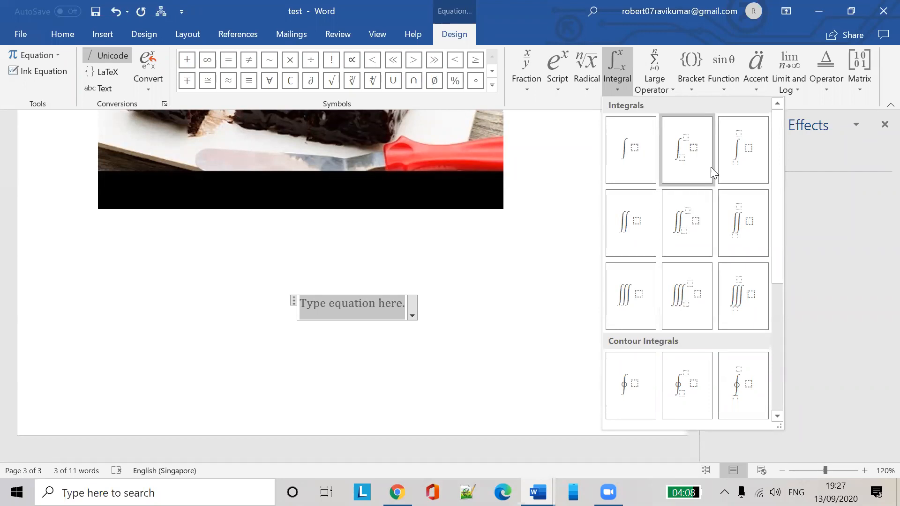
{"action": "left_click", "coordinate": [523, 303]}
{"action": "left_click", "coordinate": [466, 285]}
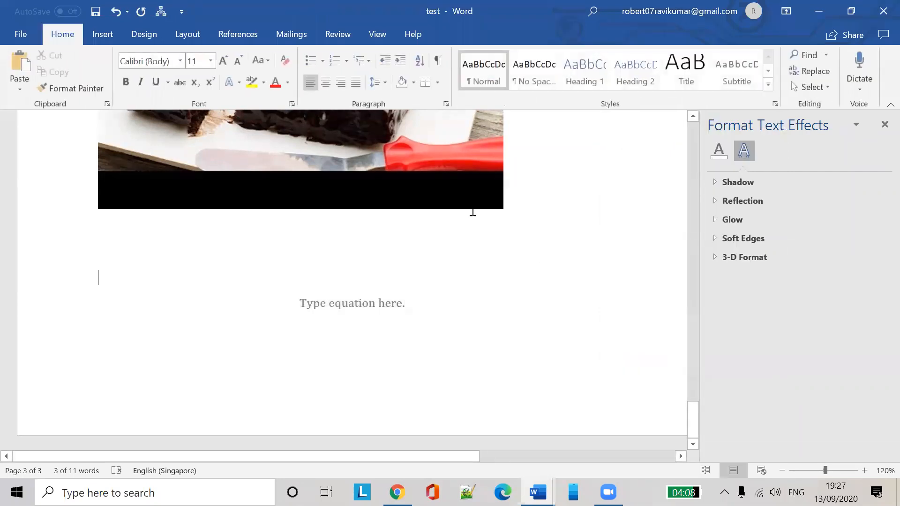
{"action": "key", "text": "ctrl+v"}
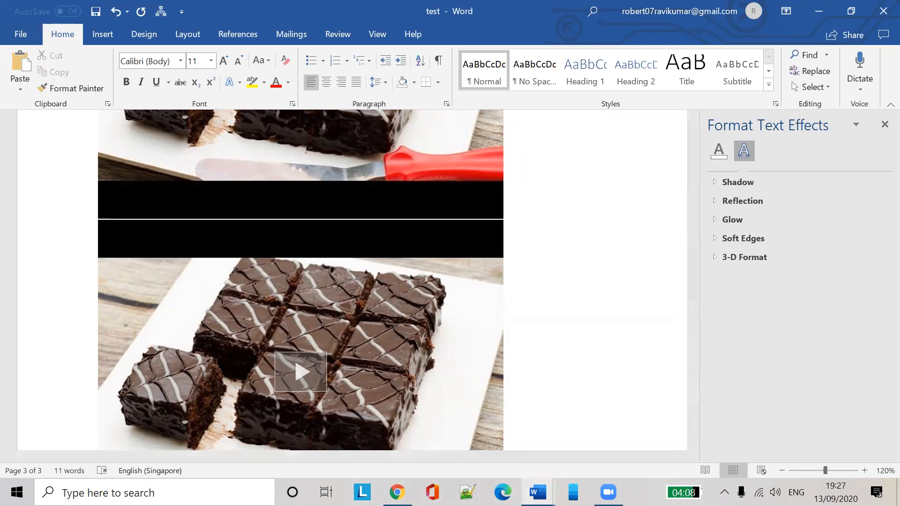
Glance at the new Word document, then minimize it to return to 'test'
{"action": "mouse_move", "coordinate": [537, 492]}
{"action": "left_click", "coordinate": [503, 416]}
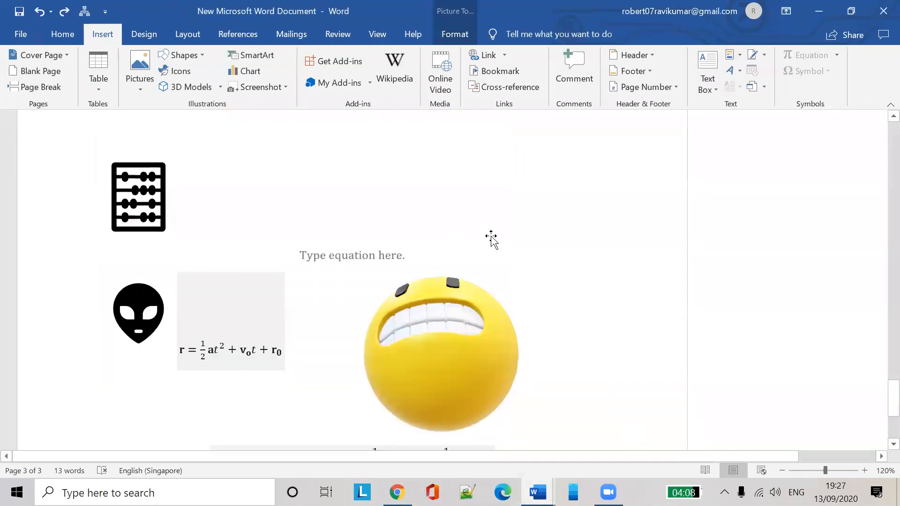
{"action": "scroll", "coordinate": [492, 239], "scroll_direction": "down", "scroll_amount": 5}
{"action": "scroll", "coordinate": [496, 241], "scroll_direction": "up", "scroll_amount": 5}
{"action": "scroll", "coordinate": [496, 241], "scroll_direction": "down", "scroll_amount": 5}
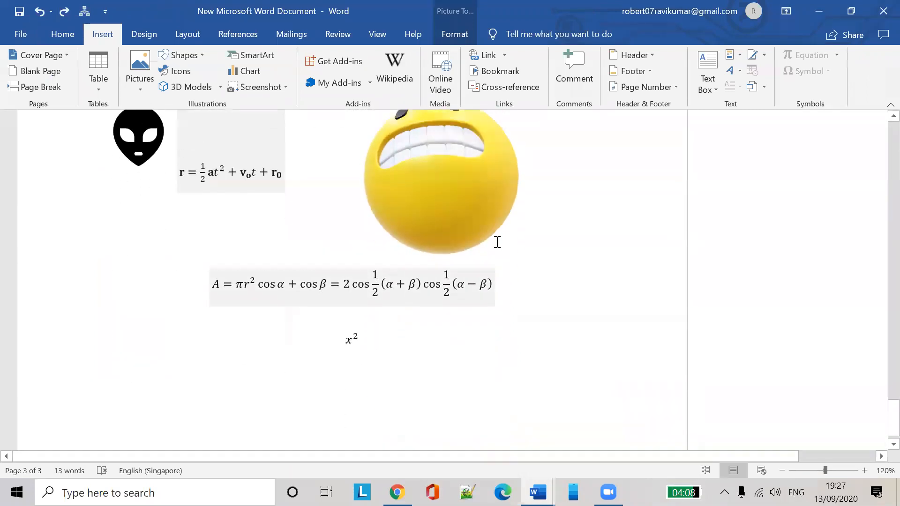
{"action": "scroll", "coordinate": [497, 242], "scroll_direction": "up", "scroll_amount": 16}
{"action": "left_click", "coordinate": [818, 12]}
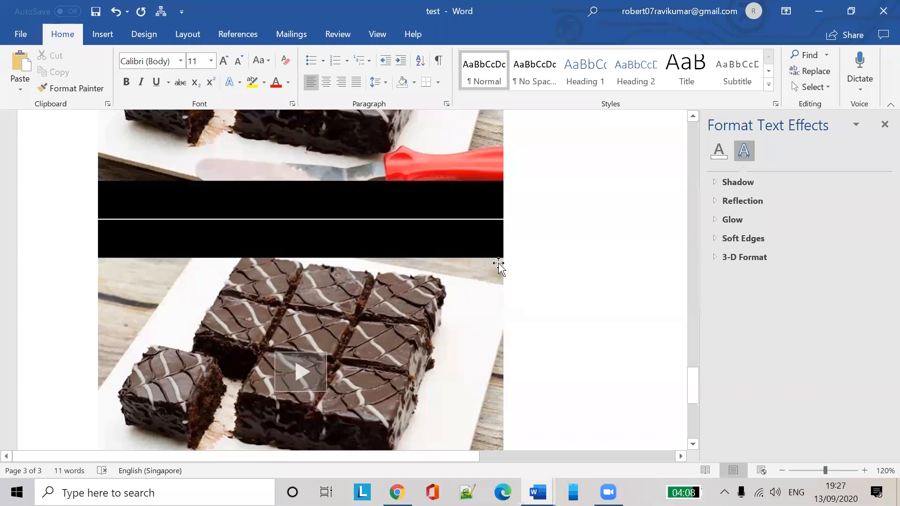
Insert a page break after the empty equation to start a blank page 4
{"action": "key", "text": "alt+equal"}
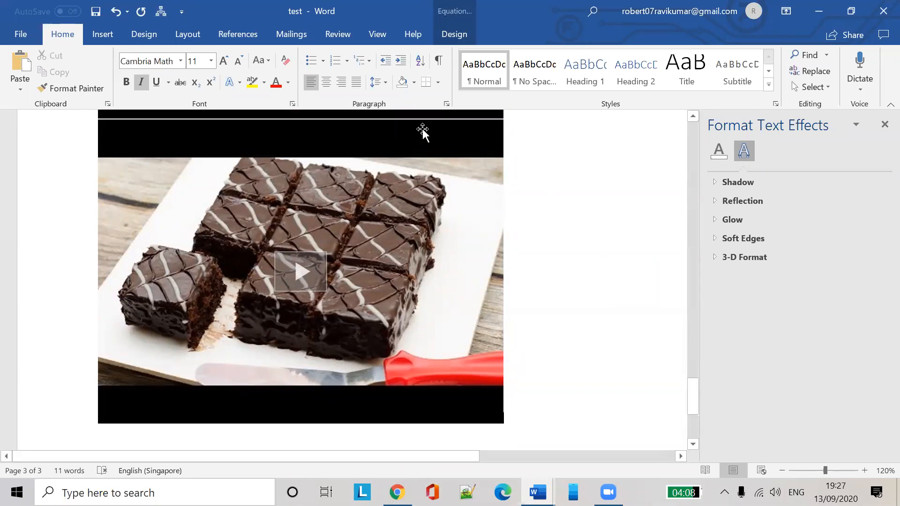
{"action": "left_click", "coordinate": [99, 36]}
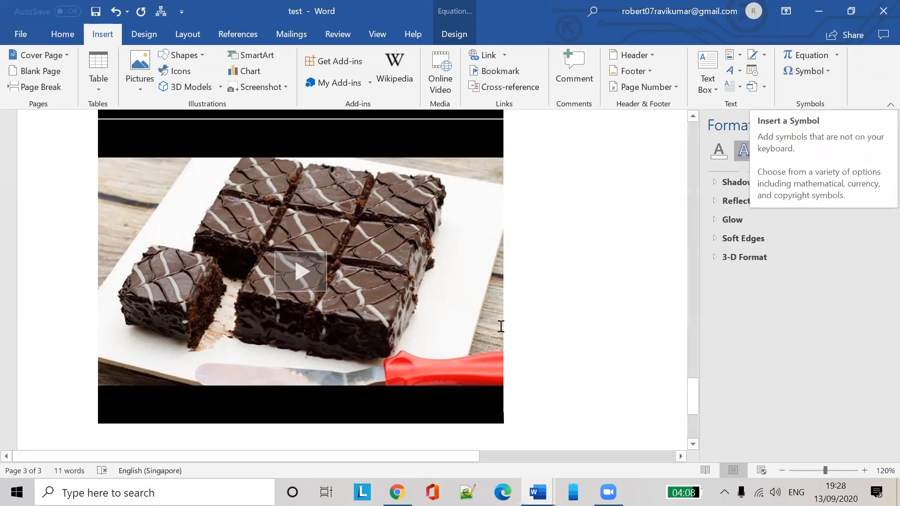
{"action": "key", "text": "alt+equal"}
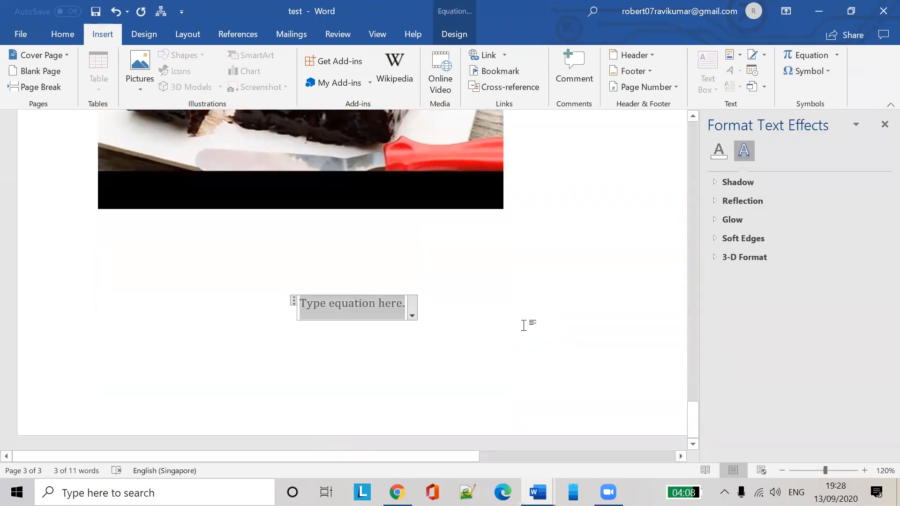
{"action": "left_click", "coordinate": [524, 326]}
{"action": "key", "text": "ctrl+Return"}
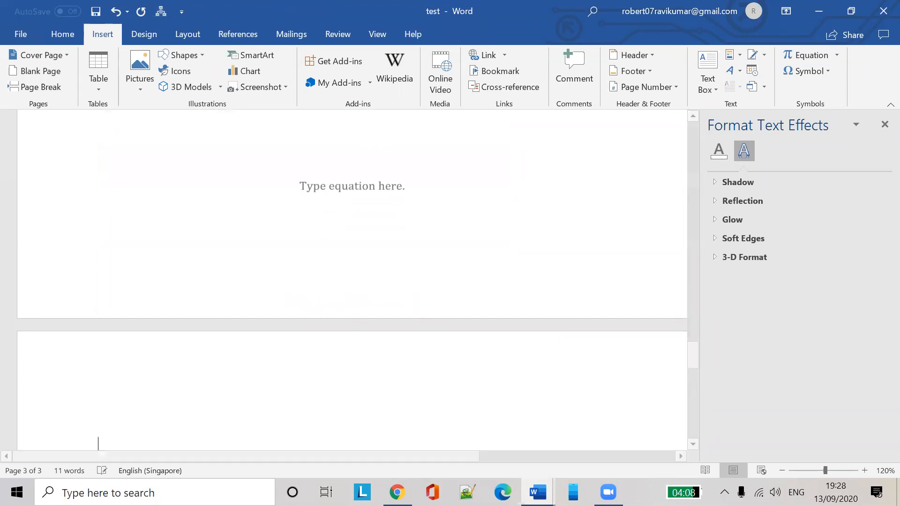
Insert the Ꝙ symbol (A758) from More Symbols on page 4
{"action": "left_click", "coordinate": [830, 69]}
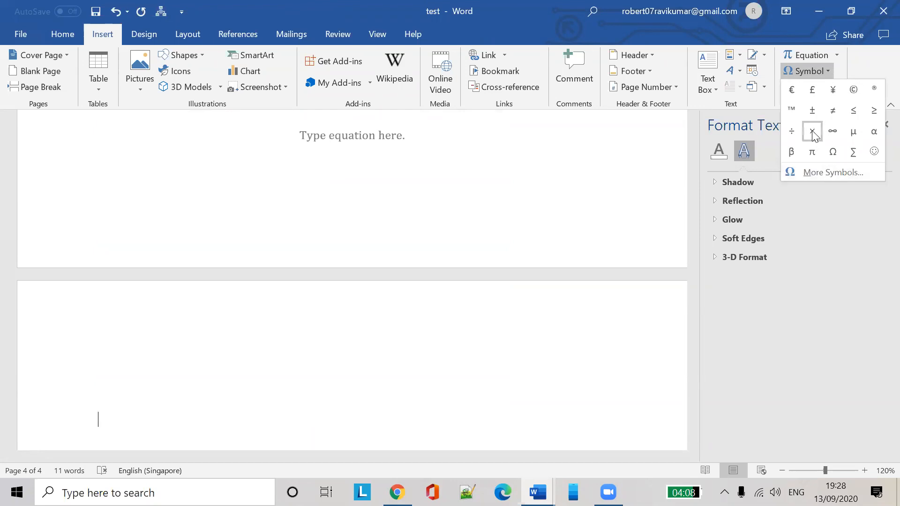
{"action": "left_click", "coordinate": [833, 173]}
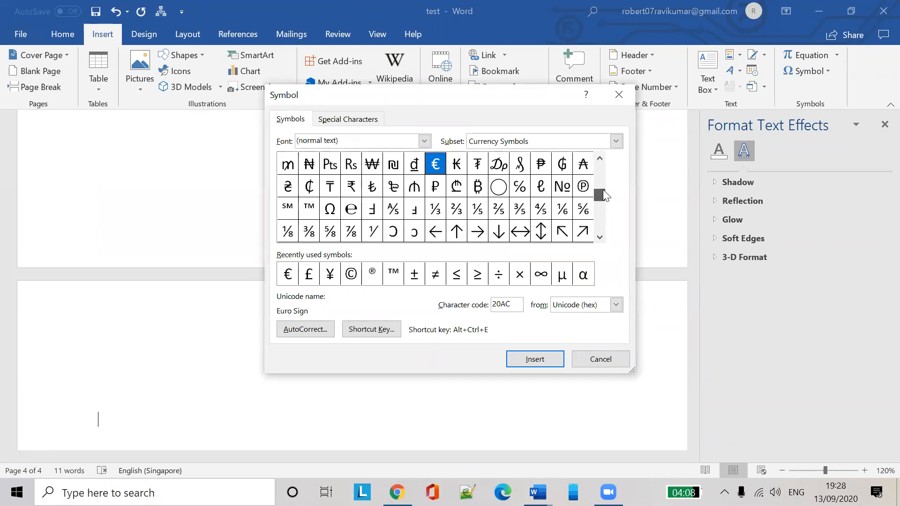
{"action": "left_click_drag", "start_coordinate": [608, 183], "coordinate": [588, 214]}
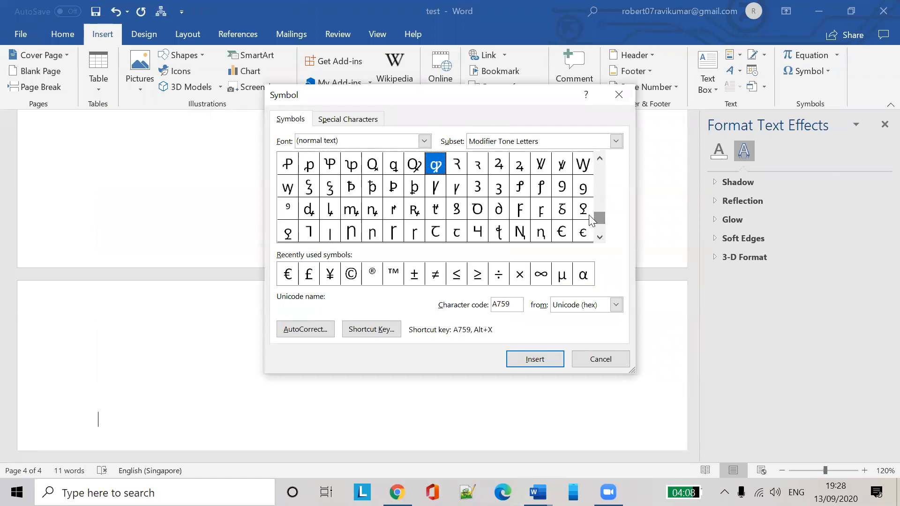
{"action": "double_click", "coordinate": [410, 165]}
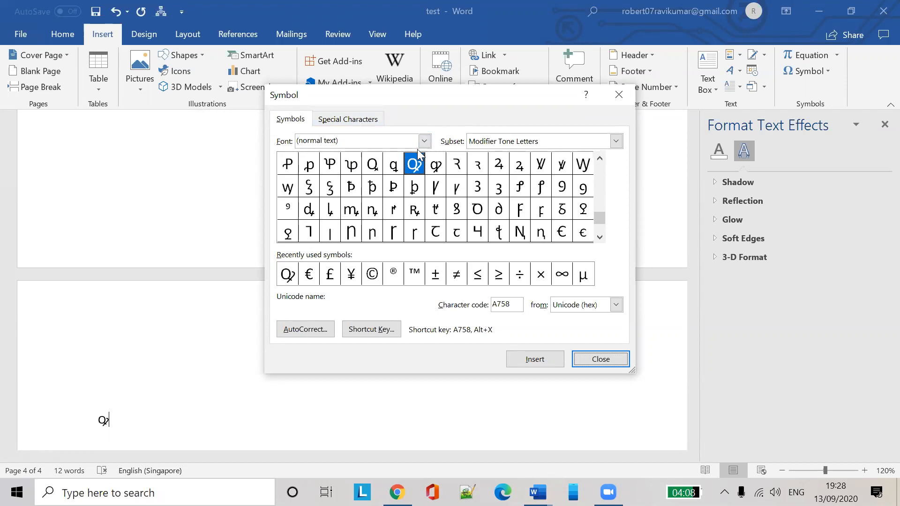
Switch the symbol subset to Arabic Presentation Forms-A and select a glyph
{"action": "left_click", "coordinate": [615, 141]}
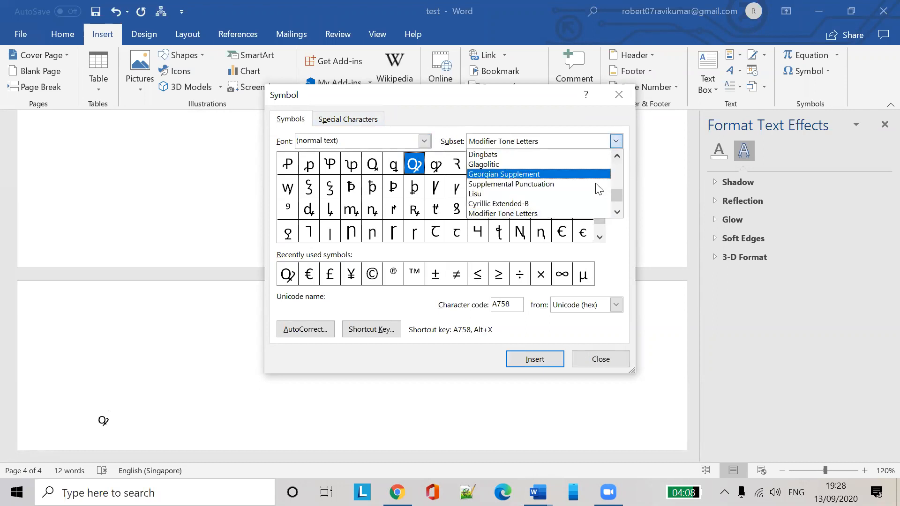
{"action": "scroll", "coordinate": [598, 196], "scroll_direction": "down", "scroll_amount": 2}
{"action": "scroll", "coordinate": [598, 197], "scroll_direction": "down", "scroll_amount": 1}
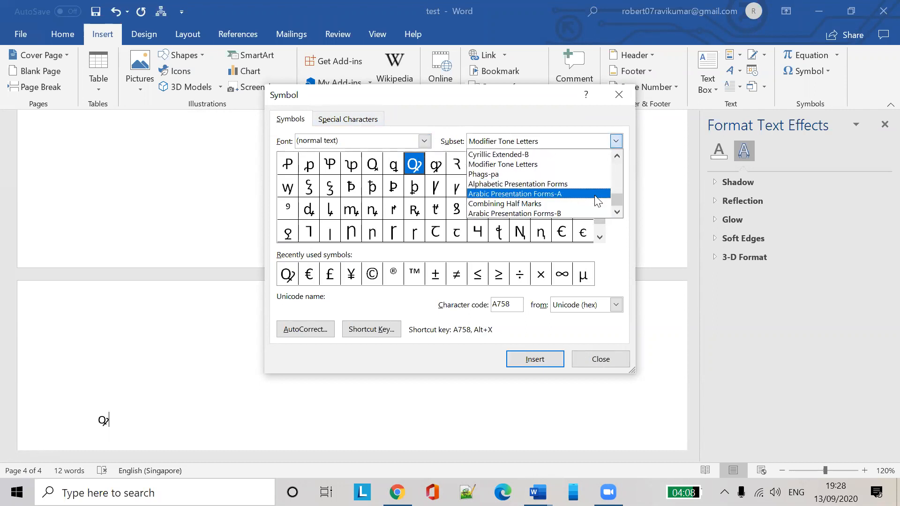
{"action": "left_click", "coordinate": [561, 194]}
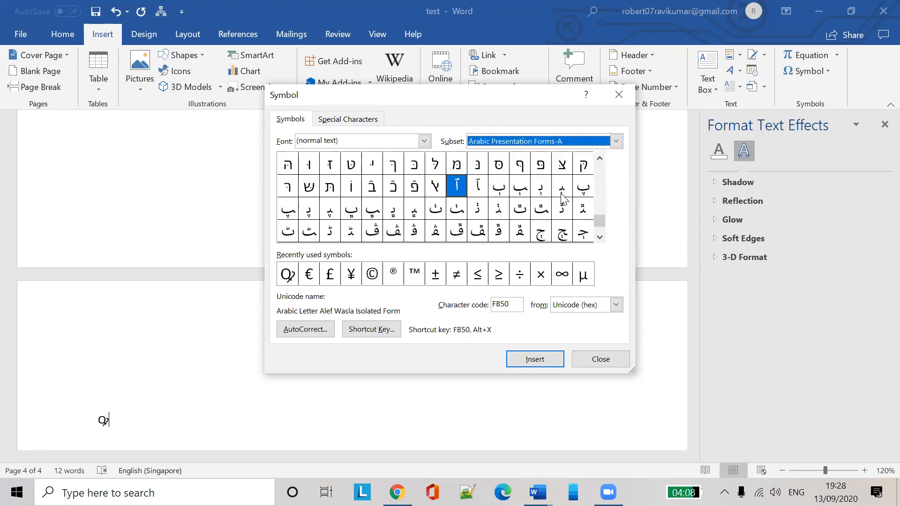
{"action": "left_click", "coordinate": [434, 210]}
Insert the Tteheh, Teheh final form and Beheh final form Arabic letters after the Q
{"action": "double_click", "coordinate": [439, 211]}
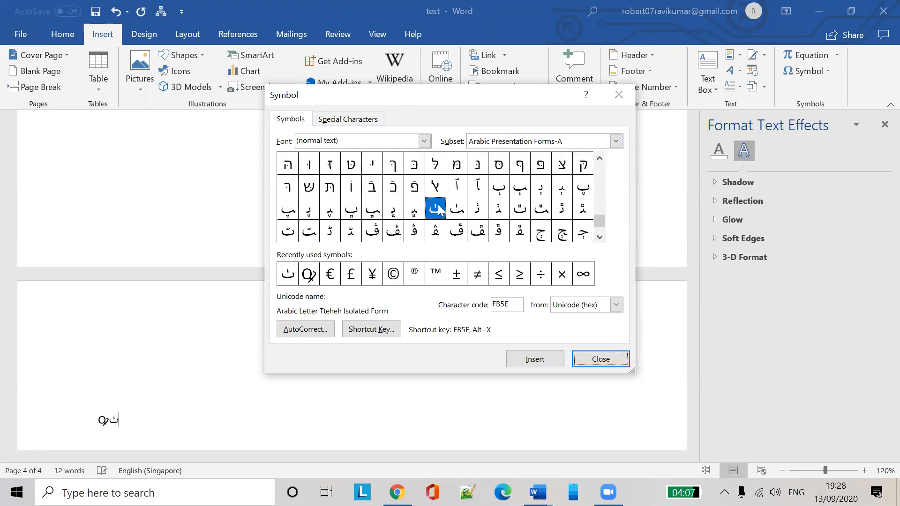
{"action": "left_click", "coordinate": [478, 214]}
{"action": "left_click", "coordinate": [538, 214]}
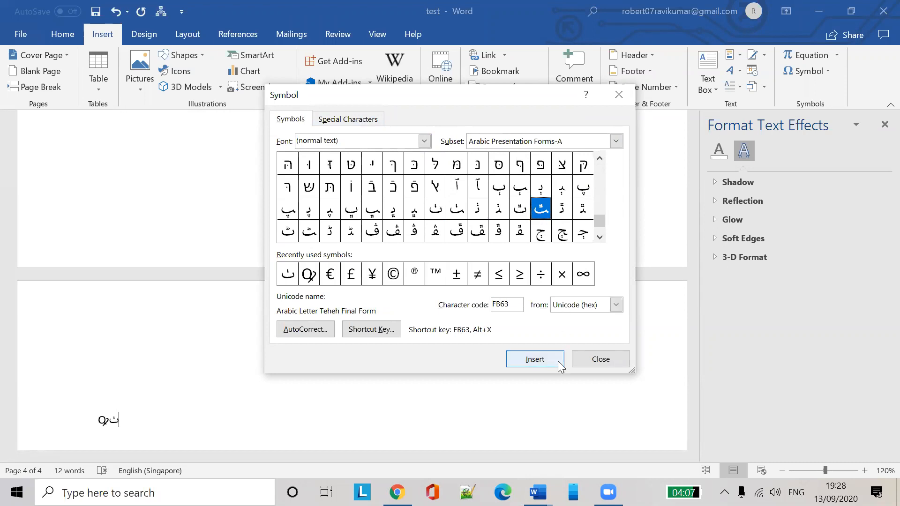
{"action": "left_click", "coordinate": [535, 360]}
{"action": "left_click", "coordinate": [380, 193]}
{"action": "left_click", "coordinate": [377, 211]}
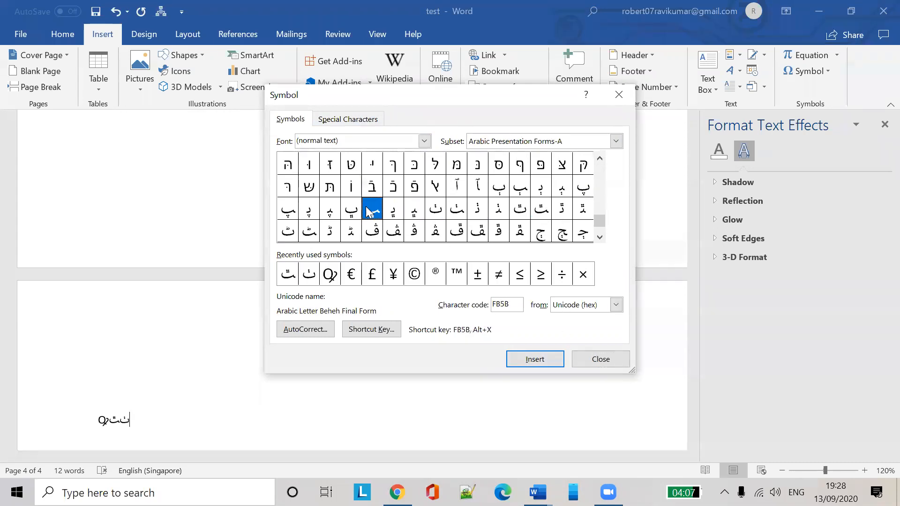
{"action": "left_click", "coordinate": [541, 357]}
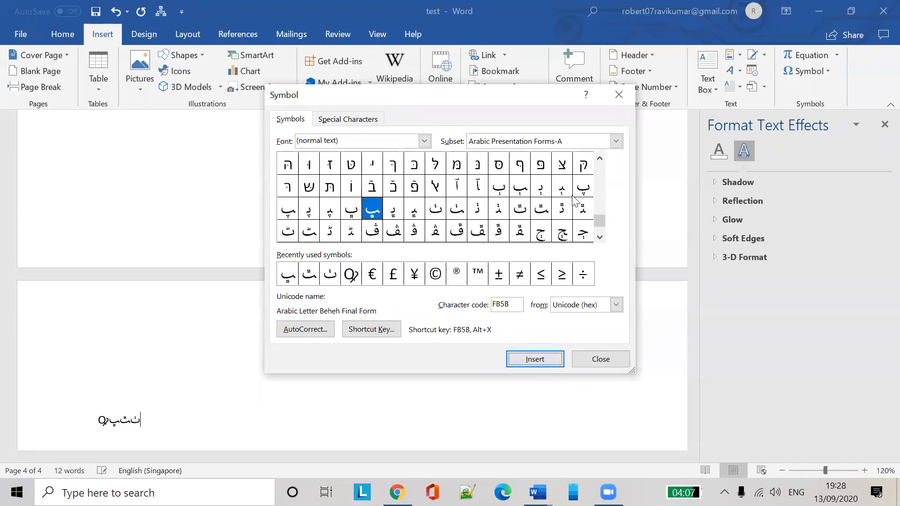
Switch the subset to Georgian Supplement and insert a Georgian letter
{"action": "left_click", "coordinate": [615, 141]}
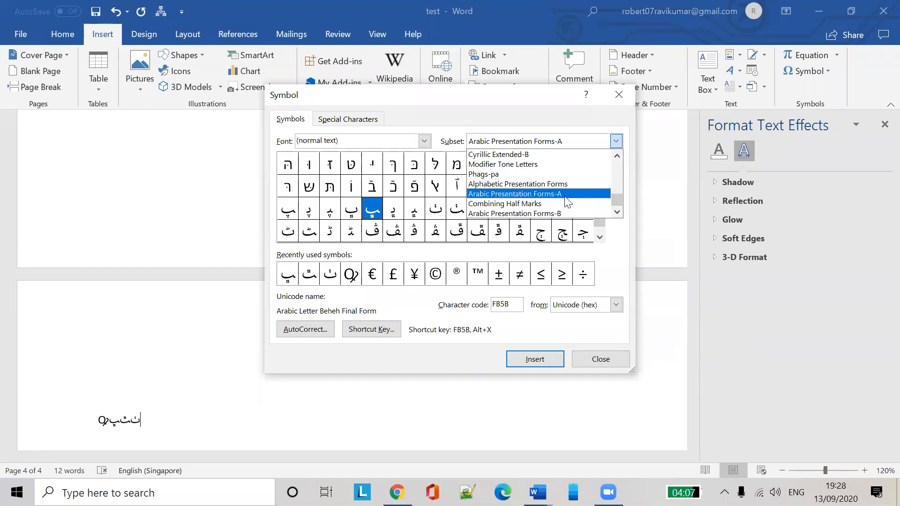
{"action": "scroll", "coordinate": [544, 177], "scroll_direction": "up", "scroll_amount": 1}
{"action": "scroll", "coordinate": [544, 177], "scroll_direction": "up", "scroll_amount": 1}
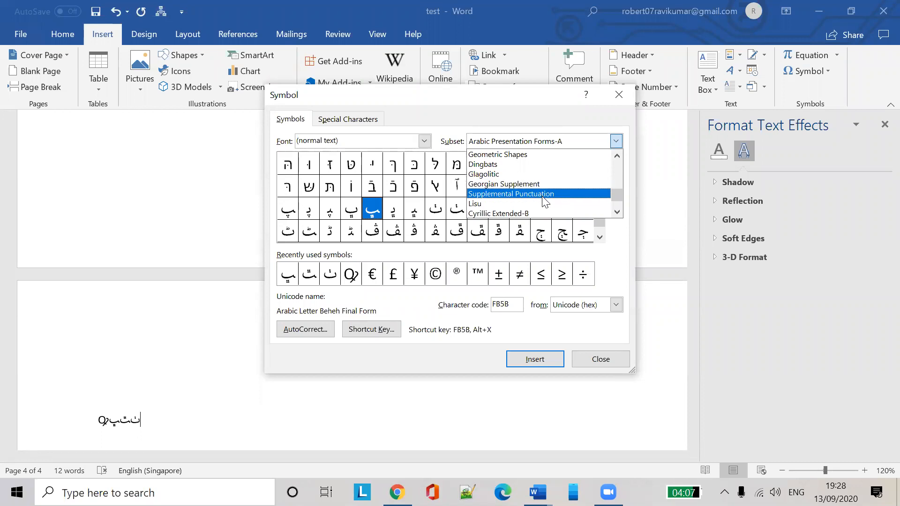
{"action": "left_click", "coordinate": [543, 181]}
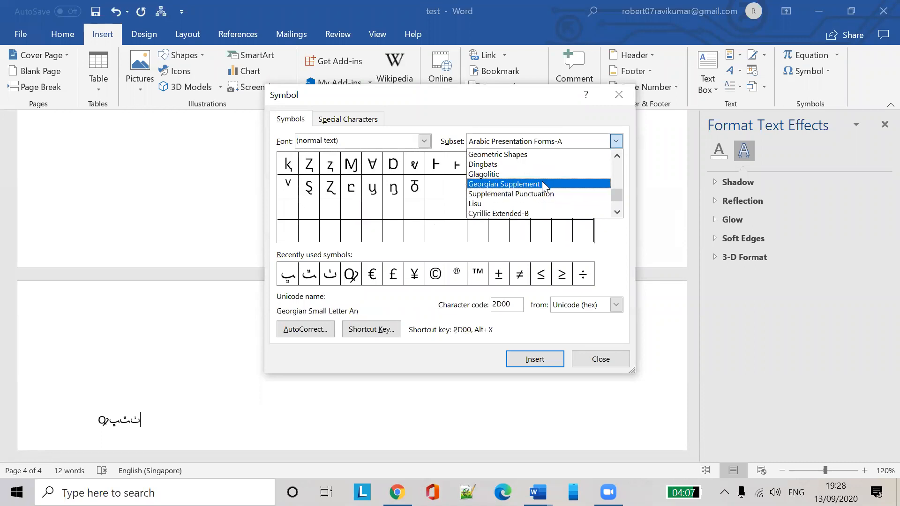
{"action": "left_click", "coordinate": [499, 186]}
{"action": "left_click", "coordinate": [520, 187]}
{"action": "left_click", "coordinate": [562, 231]}
{"action": "left_click", "coordinate": [440, 211]}
{"action": "left_click", "coordinate": [349, 194]}
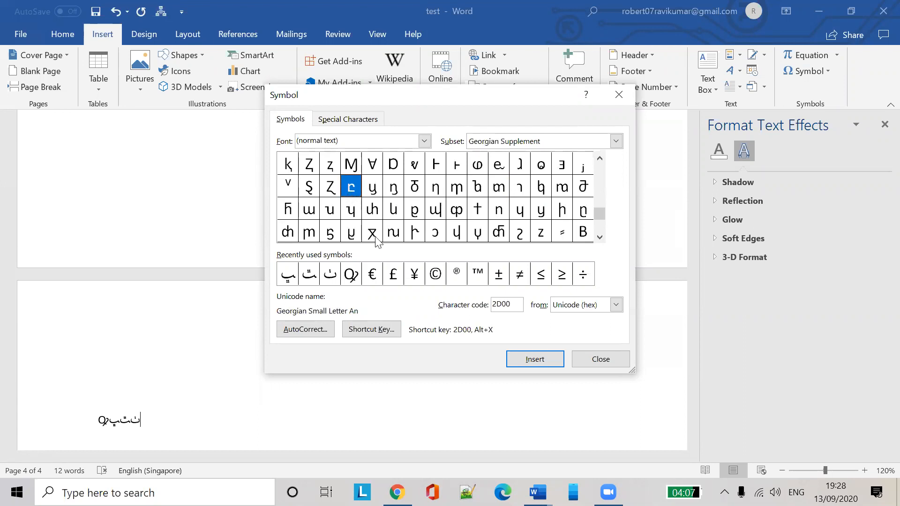
{"action": "left_click", "coordinate": [535, 359]}
Insert the Georgian Small Letter On (2D0D)
{"action": "left_click", "coordinate": [314, 194]}
{"action": "left_click", "coordinate": [290, 169]}
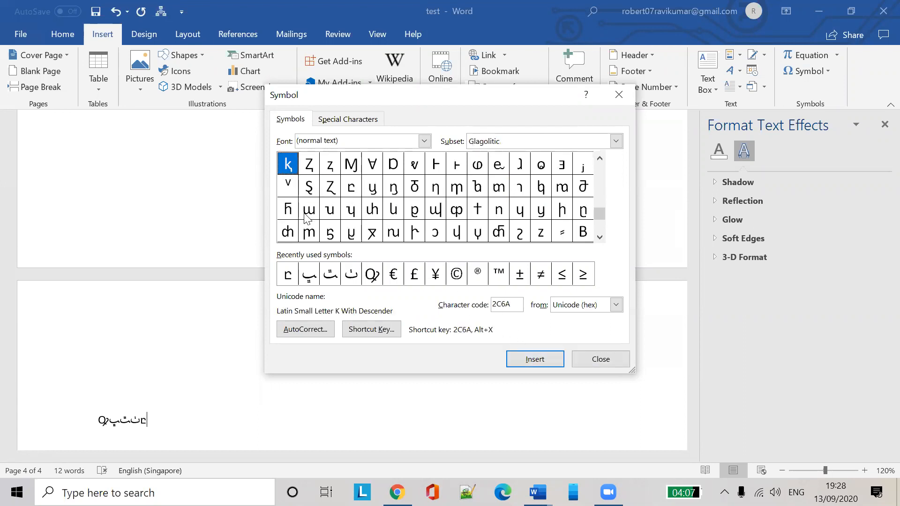
{"action": "left_click", "coordinate": [305, 213]}
{"action": "left_click", "coordinate": [533, 357]}
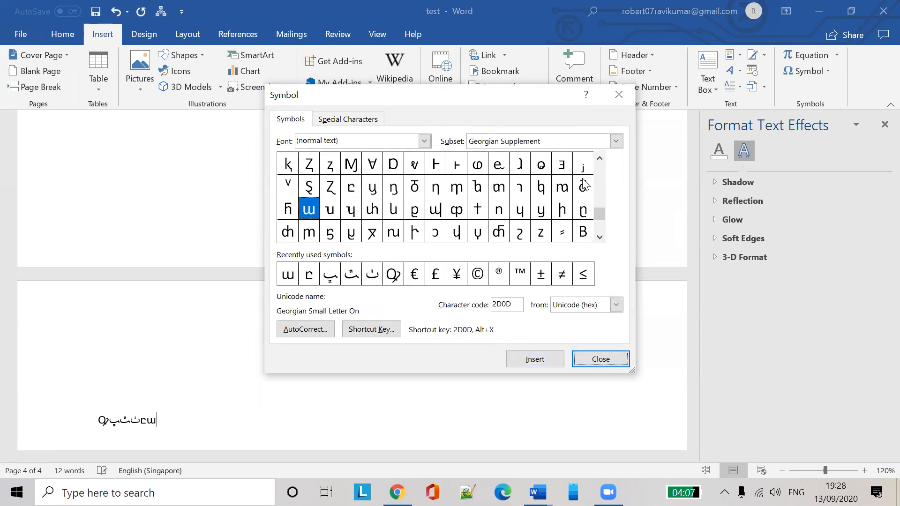
Insert three copies of the Georgian Small Letter In (2D08)
{"action": "left_click", "coordinate": [616, 141]}
{"action": "scroll", "coordinate": [595, 199], "scroll_direction": "up", "scroll_amount": 2}
{"action": "scroll", "coordinate": [586, 202], "scroll_direction": "up", "scroll_amount": 1}
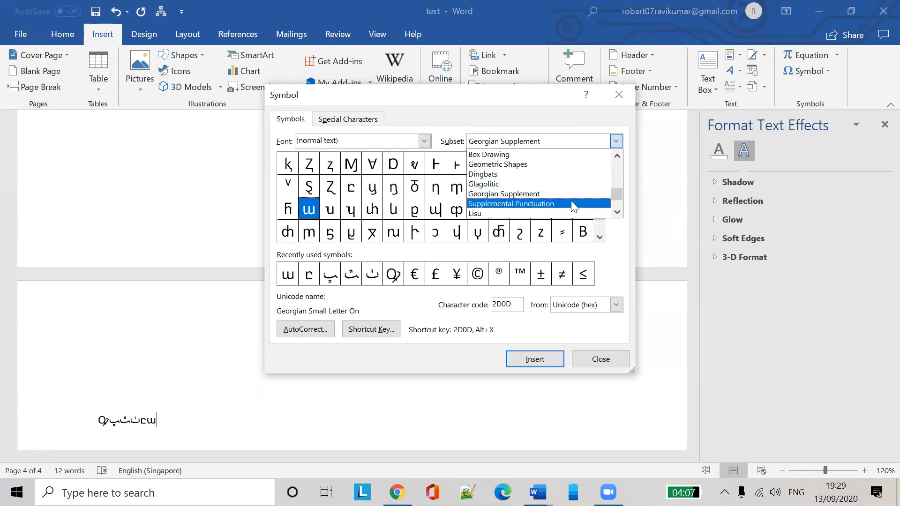
{"action": "left_click", "coordinate": [514, 195]}
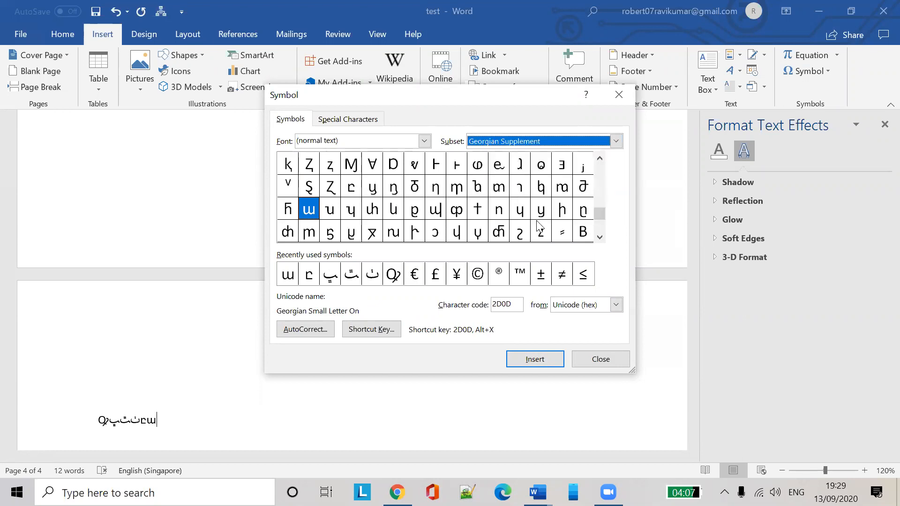
{"action": "left_click", "coordinate": [520, 210]}
{"action": "left_click", "coordinate": [520, 187]}
{"action": "left_click", "coordinate": [545, 359]}
{"action": "left_click", "coordinate": [546, 359]}
{"action": "left_click", "coordinate": [546, 359]}
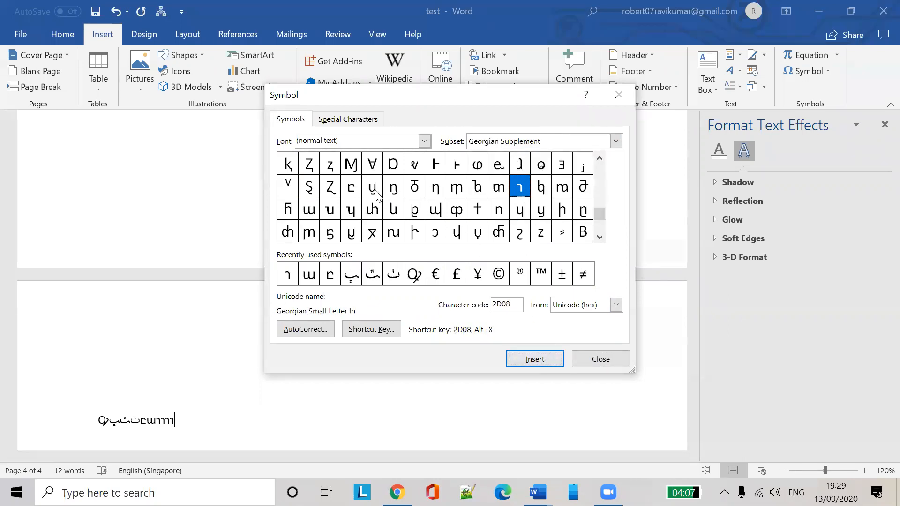
Bring up the Special Characters list in the Symbol dialog
{"action": "left_click", "coordinate": [358, 121]}
{"action": "scroll", "coordinate": [469, 220], "scroll_direction": "down", "scroll_amount": 3}
{"action": "scroll", "coordinate": [483, 225], "scroll_direction": "up", "scroll_amount": 4}
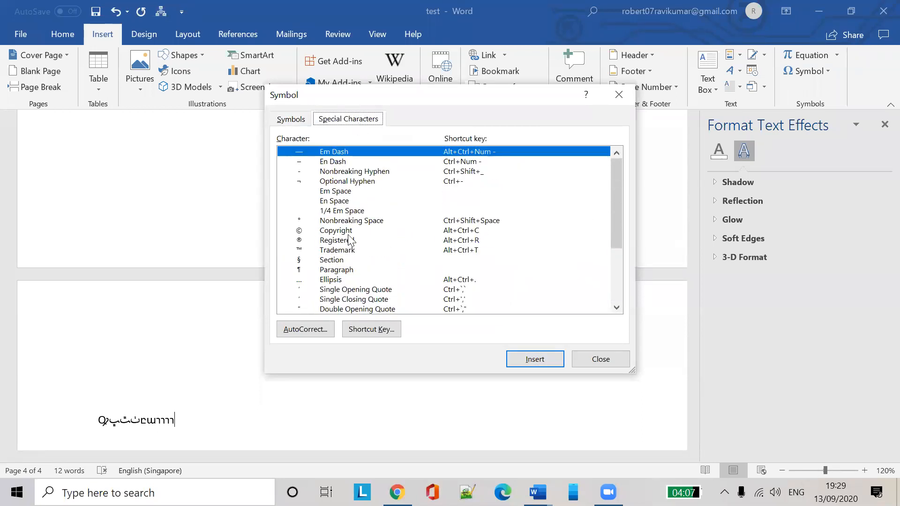
Insert an em space and a © copyright sign, then close the Symbol dialog
{"action": "left_click", "coordinate": [348, 191]}
{"action": "left_click", "coordinate": [535, 359]}
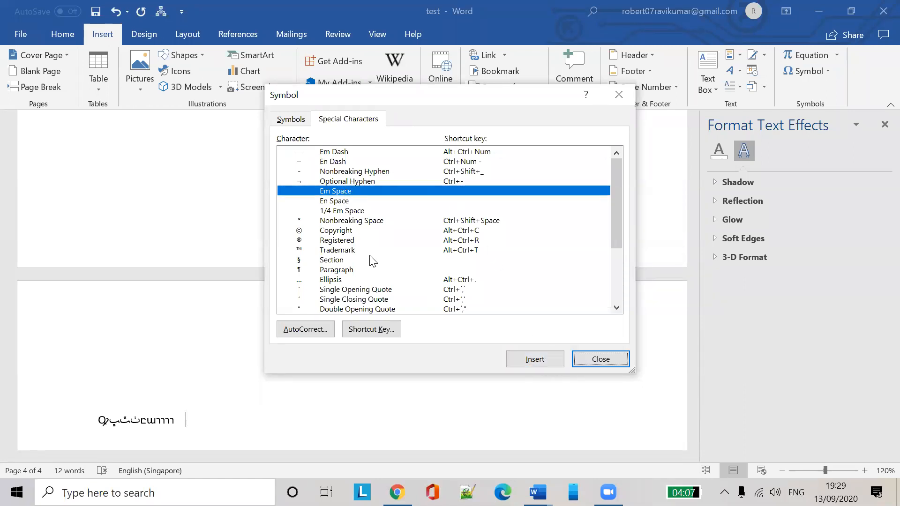
{"action": "left_click", "coordinate": [352, 221]}
{"action": "left_click", "coordinate": [335, 231]}
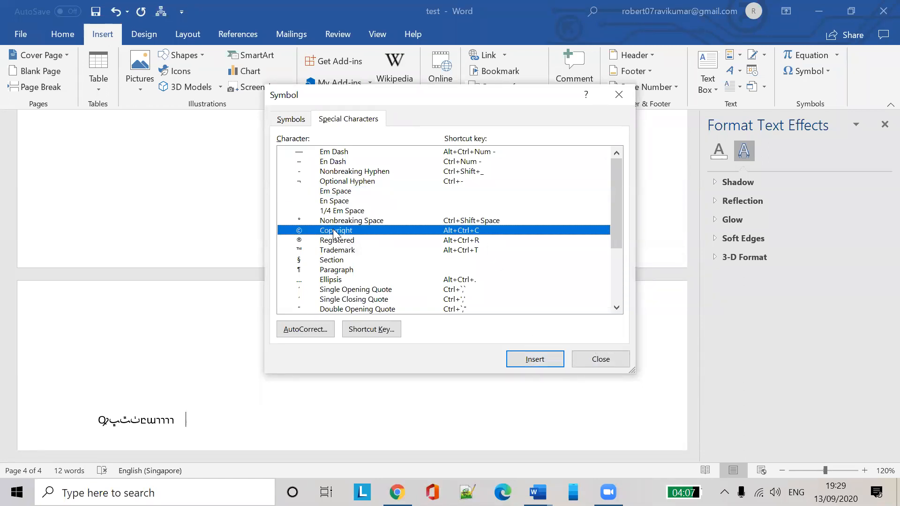
{"action": "left_click", "coordinate": [544, 360]}
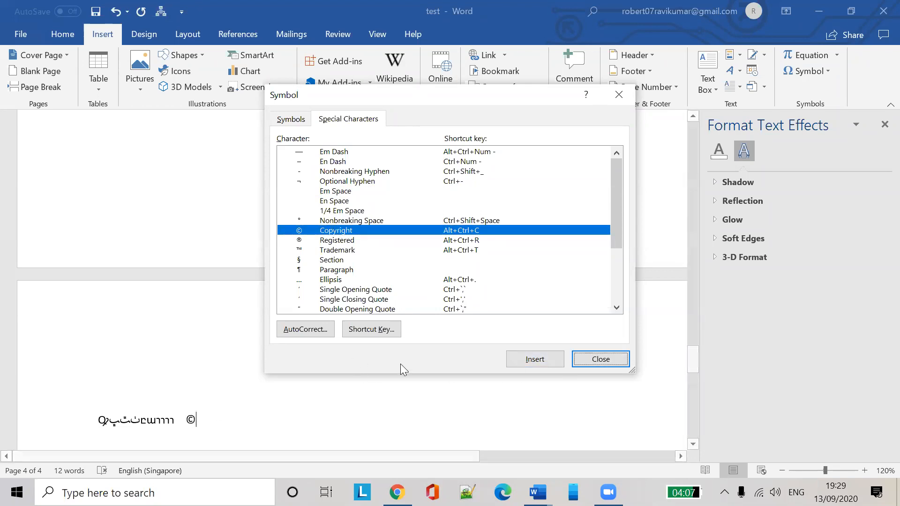
{"action": "left_click", "coordinate": [600, 360]}
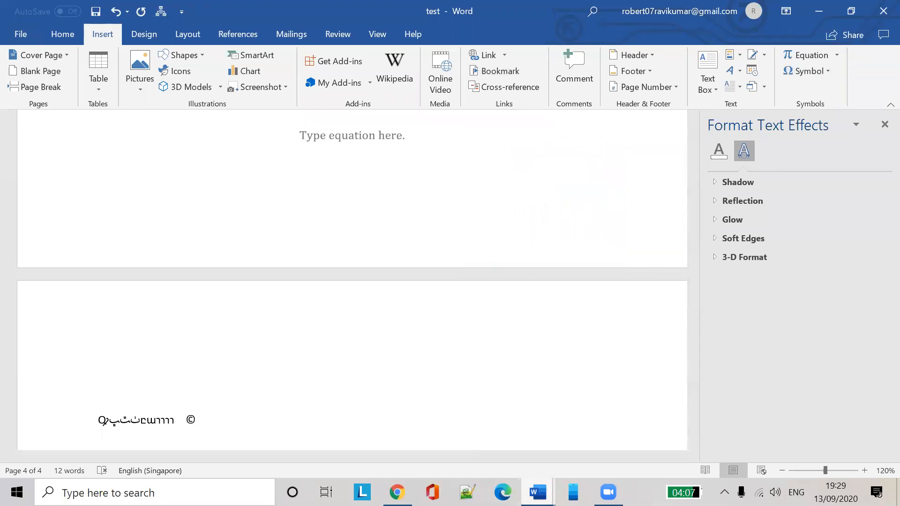
{"action": "mouse_move", "coordinate": [538, 492]}
{"action": "left_click", "coordinate": [483, 429]}
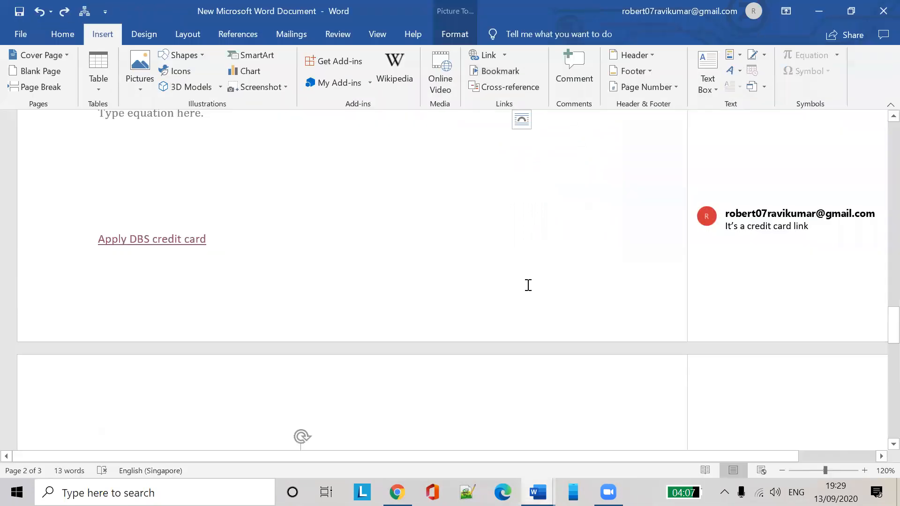
{"action": "scroll", "coordinate": [373, 313], "scroll_direction": "down", "scroll_amount": 13}
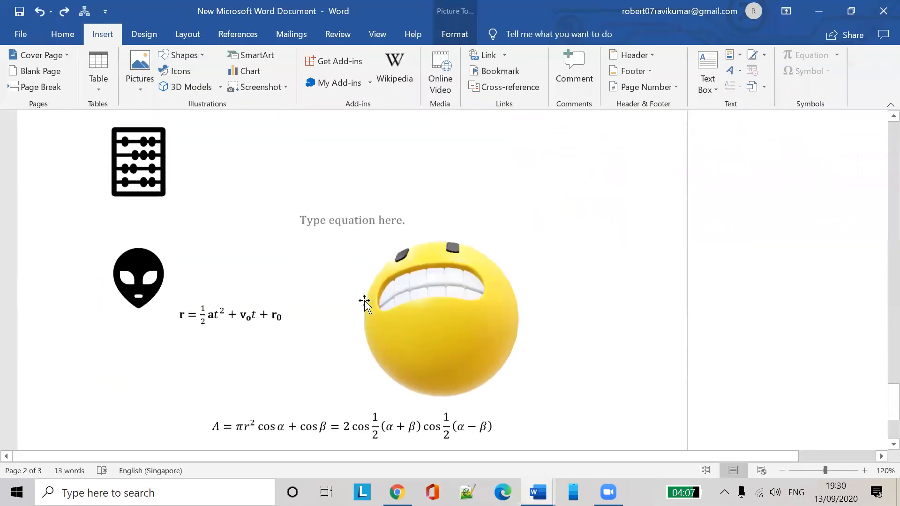
{"action": "scroll", "coordinate": [364, 304], "scroll_direction": "down", "scroll_amount": 3}
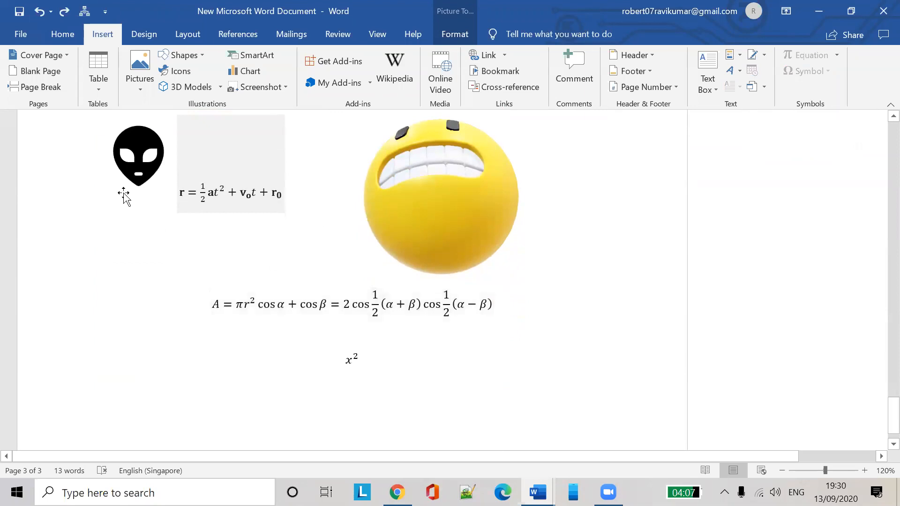
{"action": "left_click", "coordinate": [145, 164]}
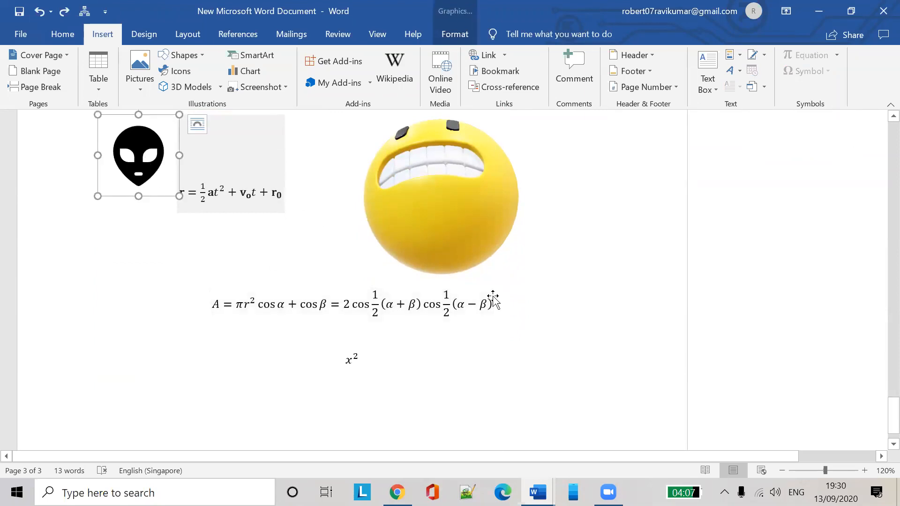
{"action": "scroll", "coordinate": [528, 317], "scroll_direction": "up", "scroll_amount": 10}
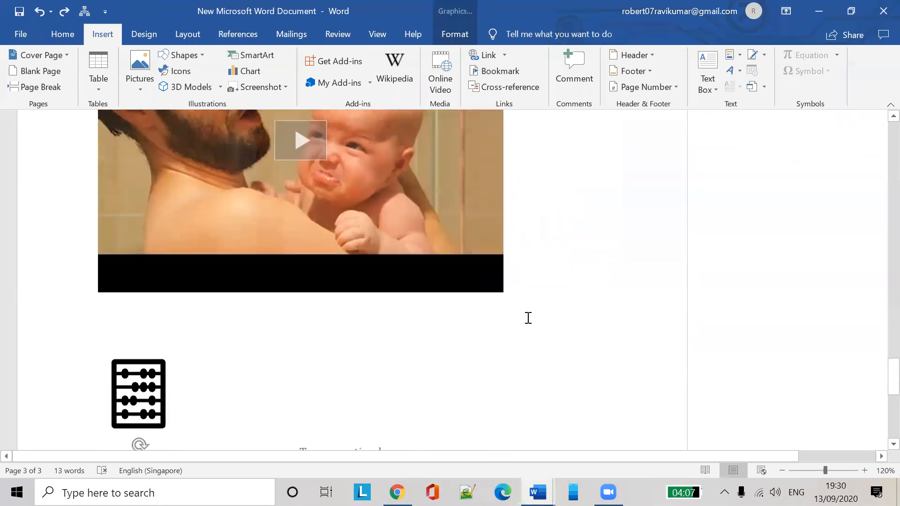
{"action": "key", "text": "alt+Tab"}
{"action": "left_click", "coordinate": [537, 492]}
{"action": "left_click", "coordinate": [578, 442]}
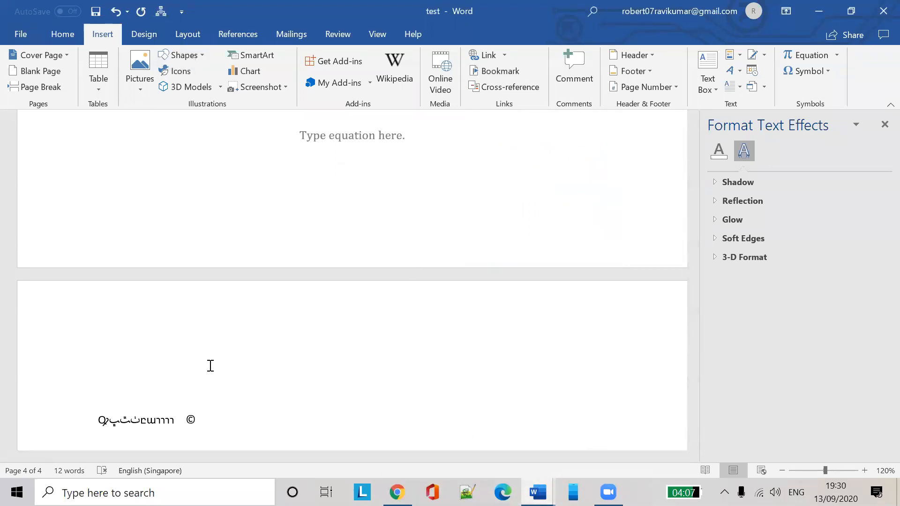
Insert the suited thinking-man cutout photo on a new line below the symbols
{"action": "scroll", "coordinate": [210, 365], "scroll_direction": "down", "scroll_amount": 3}
{"action": "key", "text": "Return"}
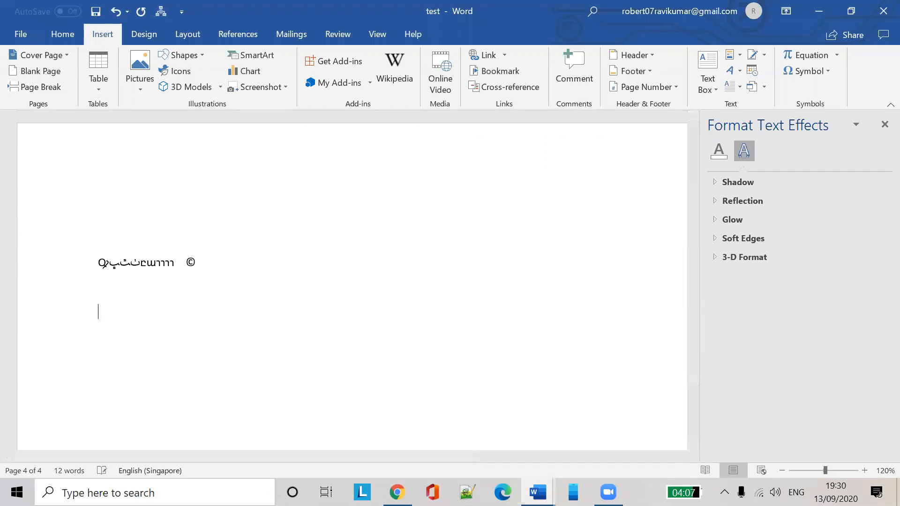
{"action": "left_click", "coordinate": [178, 71]}
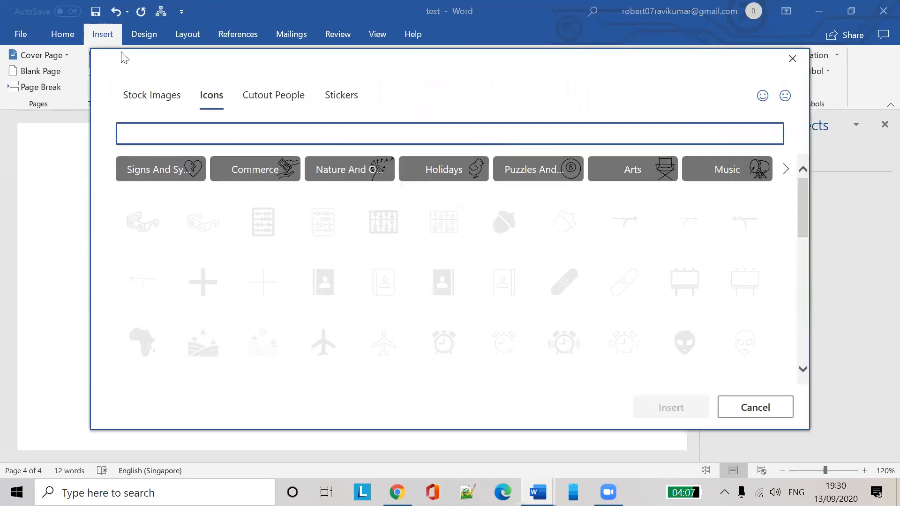
{"action": "left_click", "coordinate": [273, 104]}
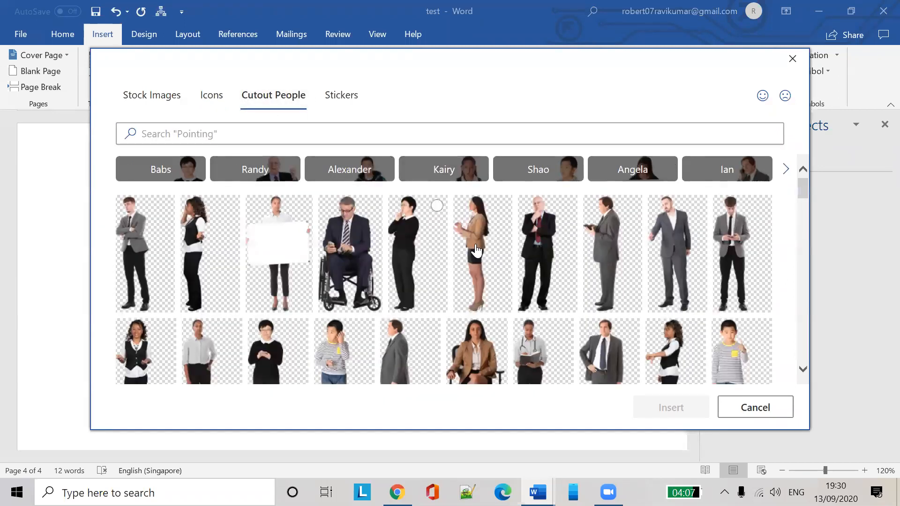
{"action": "left_click", "coordinate": [524, 257]}
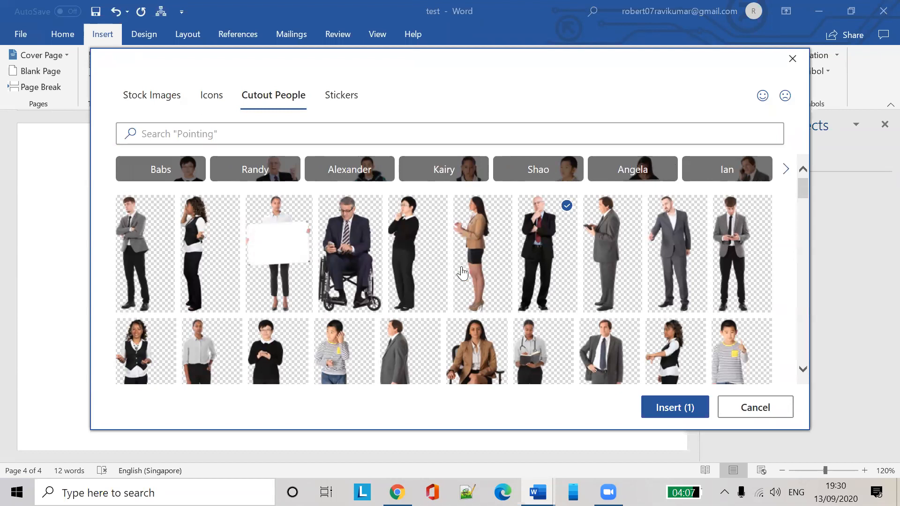
{"action": "left_click", "coordinate": [654, 404]}
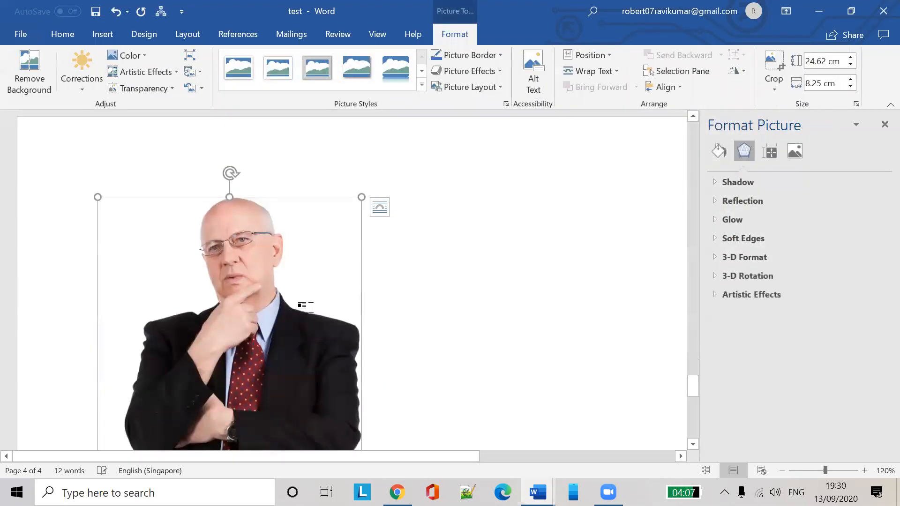
Drag the picture's right handle to narrow it from 8.25 cm to 4.15 cm wide
{"action": "left_click_drag", "start_coordinate": [228, 197], "coordinate": [225, 371]}
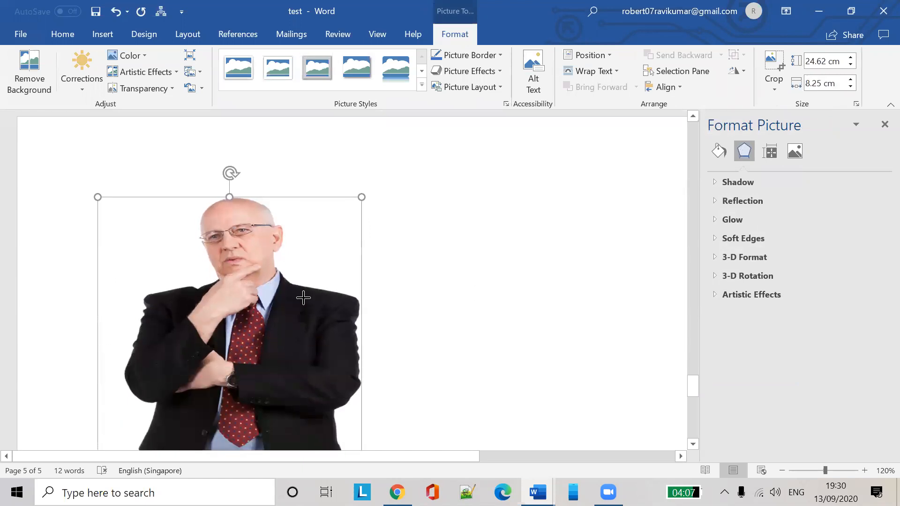
{"action": "scroll", "coordinate": [364, 270], "scroll_direction": "down", "scroll_amount": 4}
{"action": "left_click_drag", "start_coordinate": [361, 299], "coordinate": [231, 298]}
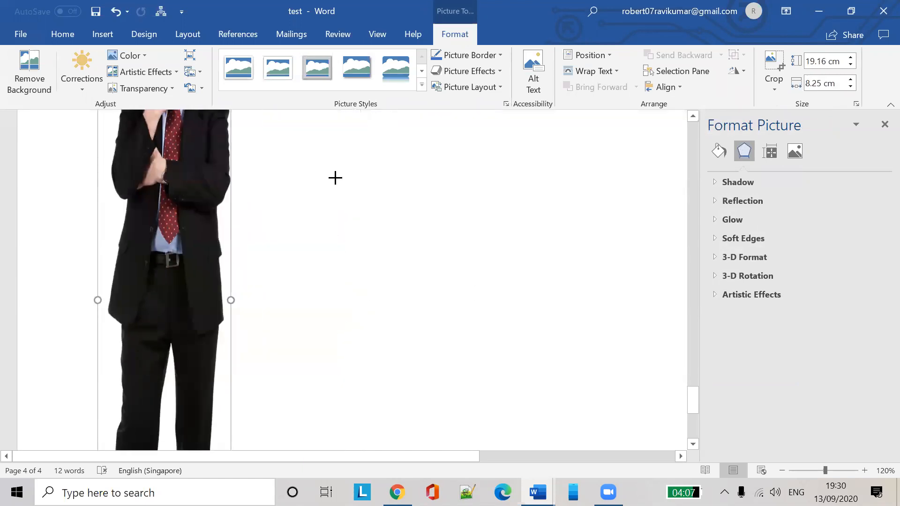
{"action": "scroll", "coordinate": [446, 346], "scroll_direction": "down", "scroll_amount": 2}
{"action": "scroll", "coordinate": [452, 347], "scroll_direction": "up", "scroll_amount": 5}
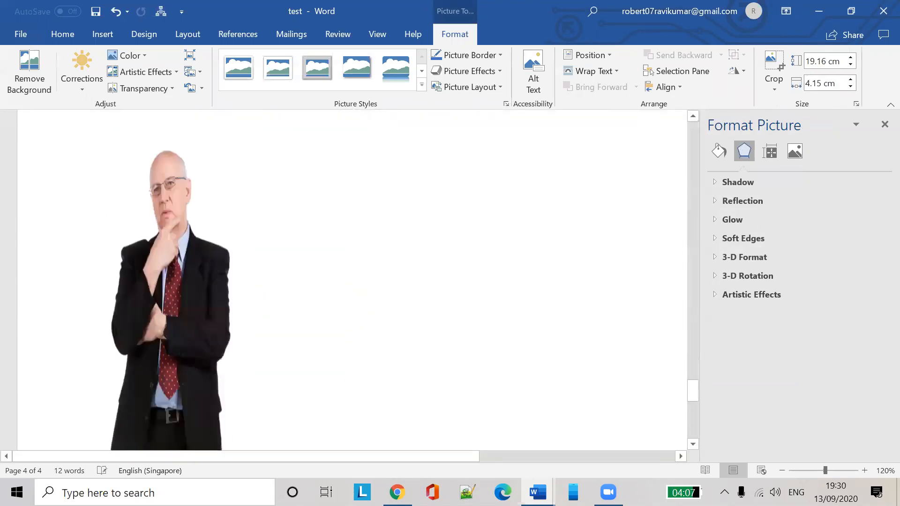
{"action": "left_click", "coordinate": [451, 346]}
{"action": "left_click", "coordinate": [102, 37]}
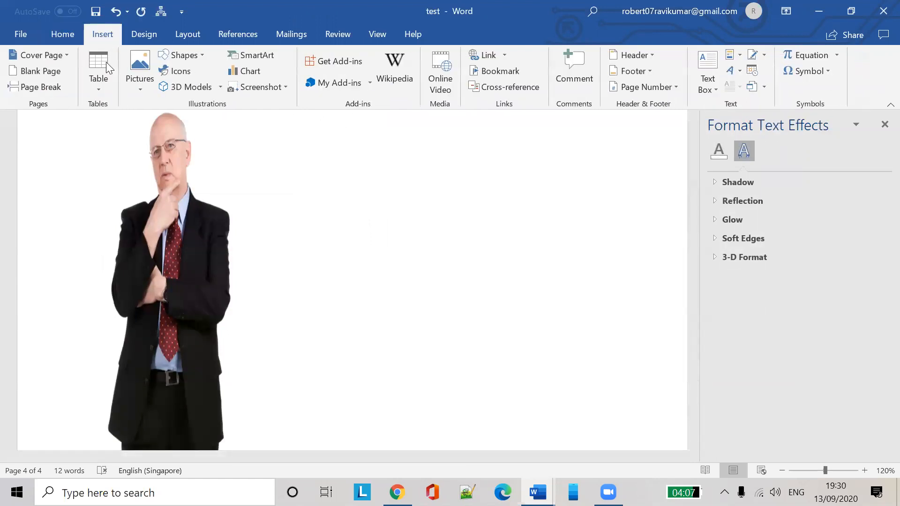
Search the icons for 'funny' and insert the black clown-face icon (2.54 × 2.54 cm)
{"action": "left_click", "coordinate": [183, 74]}
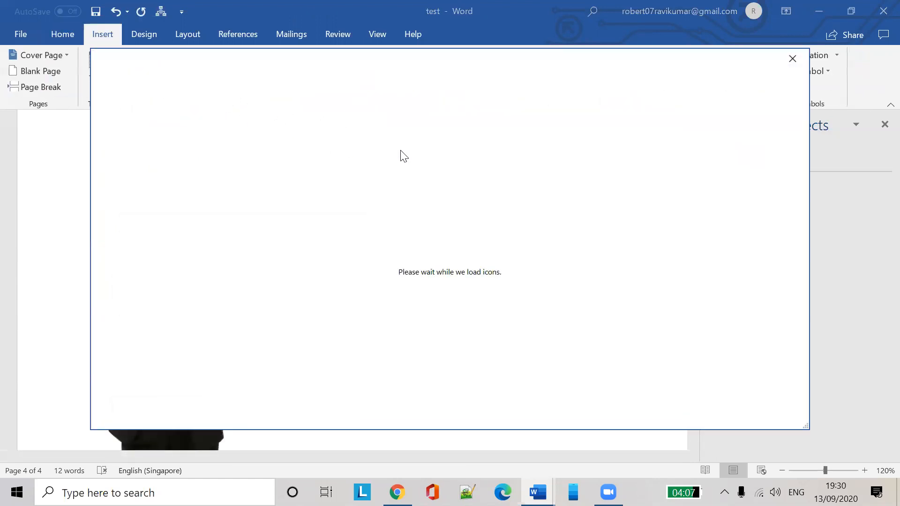
{"action": "left_click", "coordinate": [272, 95]}
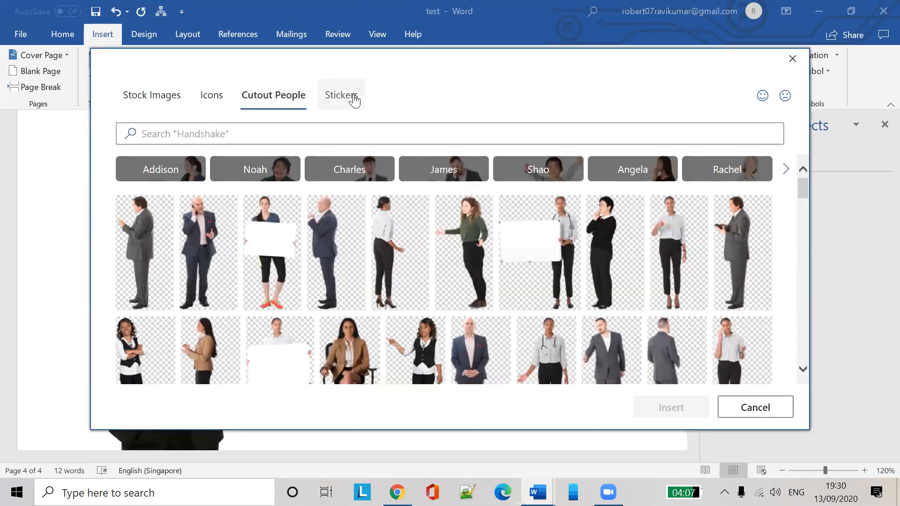
{"action": "left_click", "coordinate": [355, 100]}
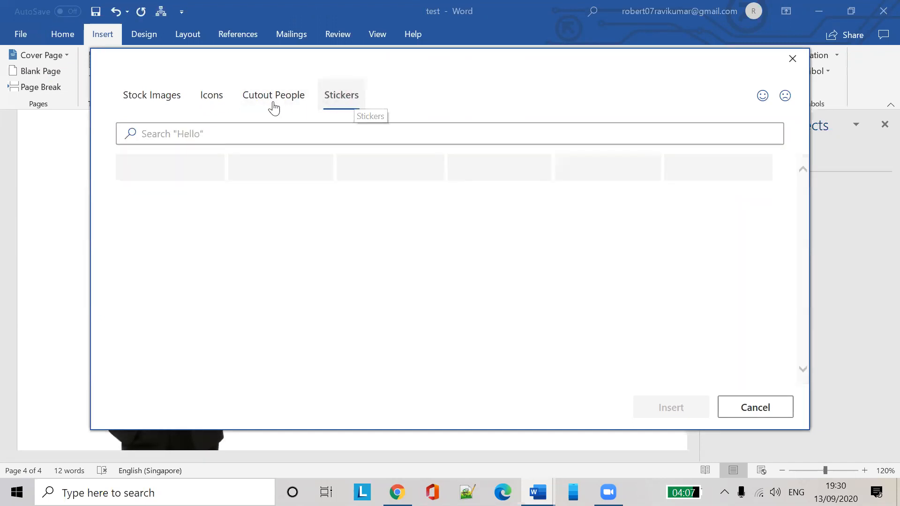
{"action": "left_click", "coordinate": [151, 100]}
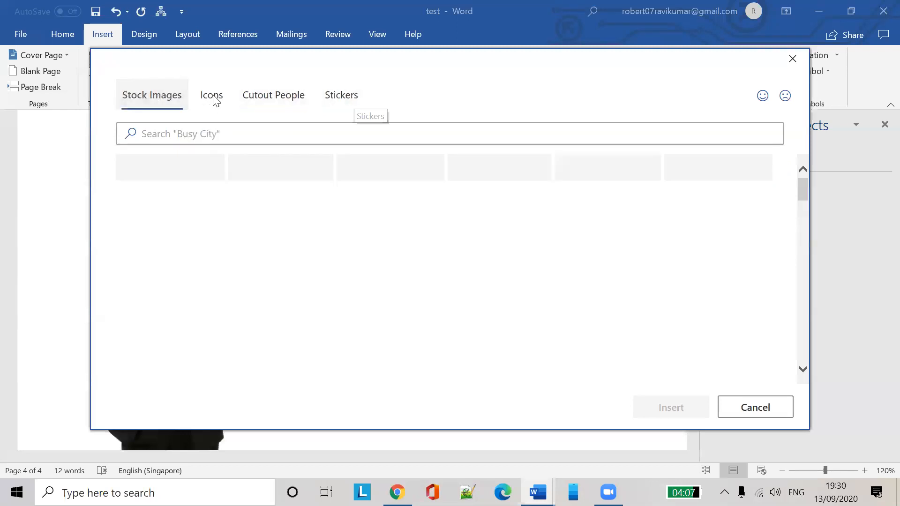
{"action": "scroll", "coordinate": [401, 267], "scroll_direction": "down", "scroll_amount": 3}
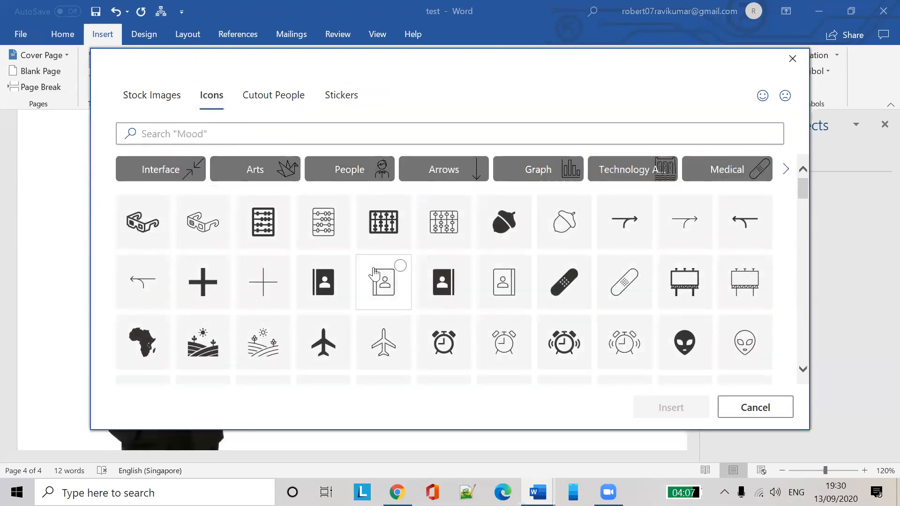
{"action": "left_click", "coordinate": [200, 136]}
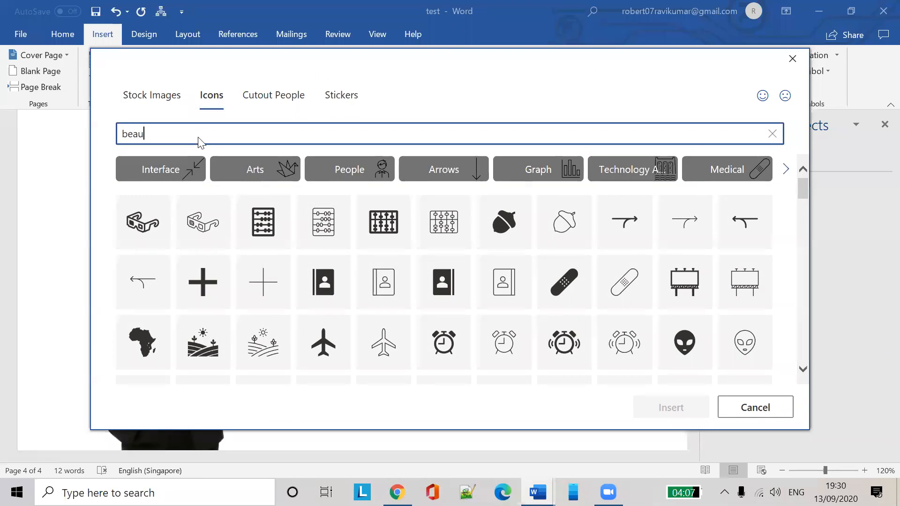
{"action": "type", "text": "beau"}
{"action": "key", "text": "BackSpace"}
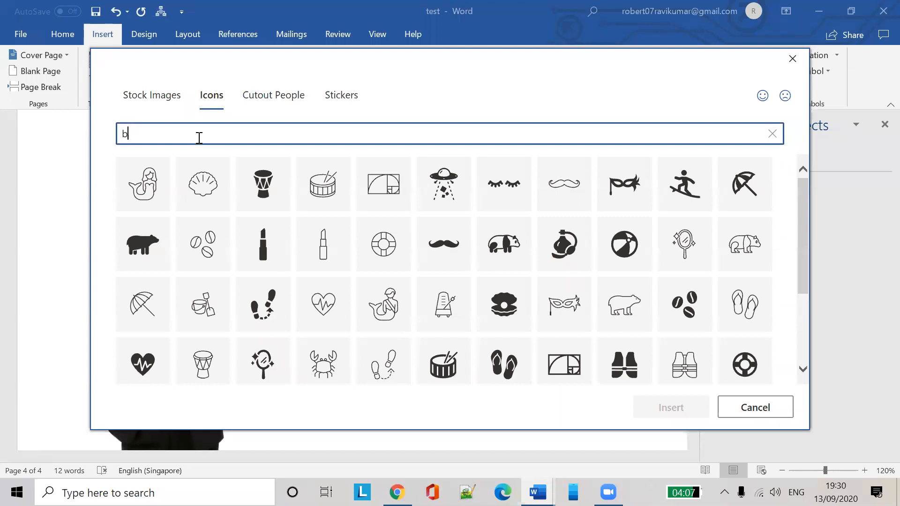
{"action": "key", "text": "BackSpace"}
{"action": "type", "text": "funny"}
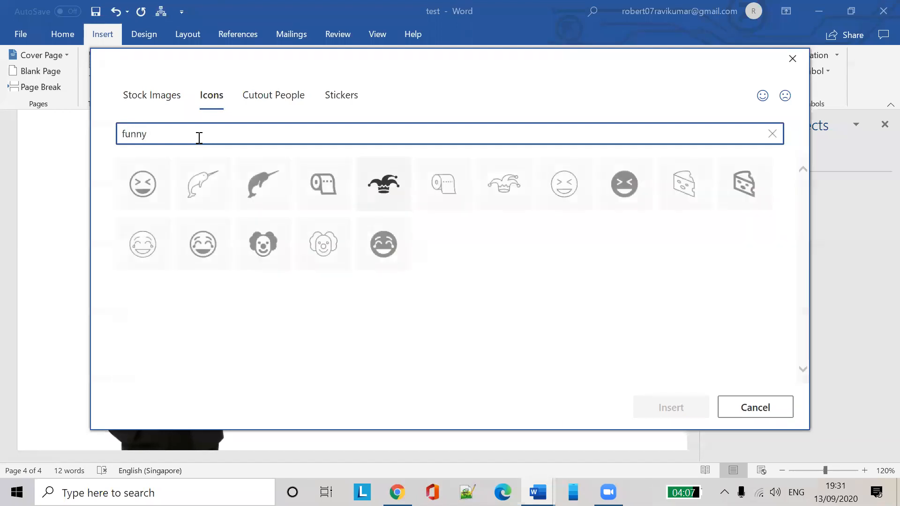
{"action": "left_click", "coordinate": [265, 251]}
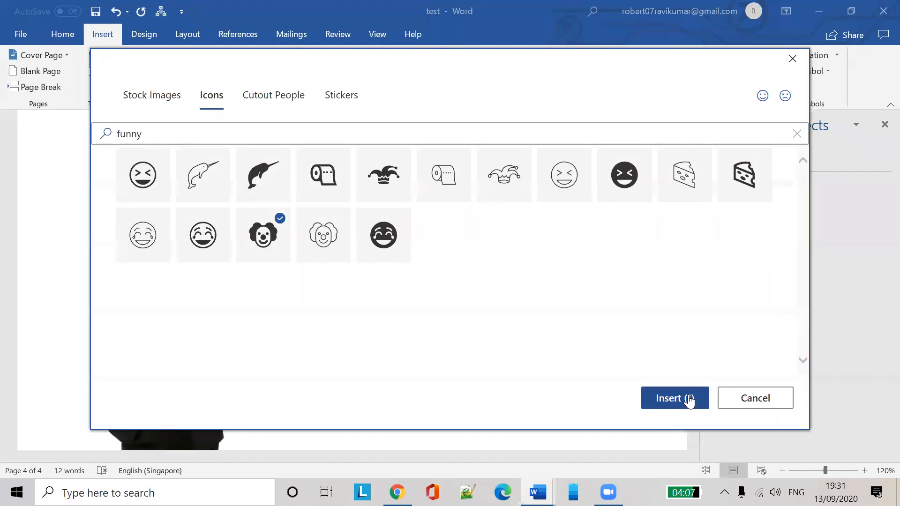
{"action": "left_click", "coordinate": [675, 398]}
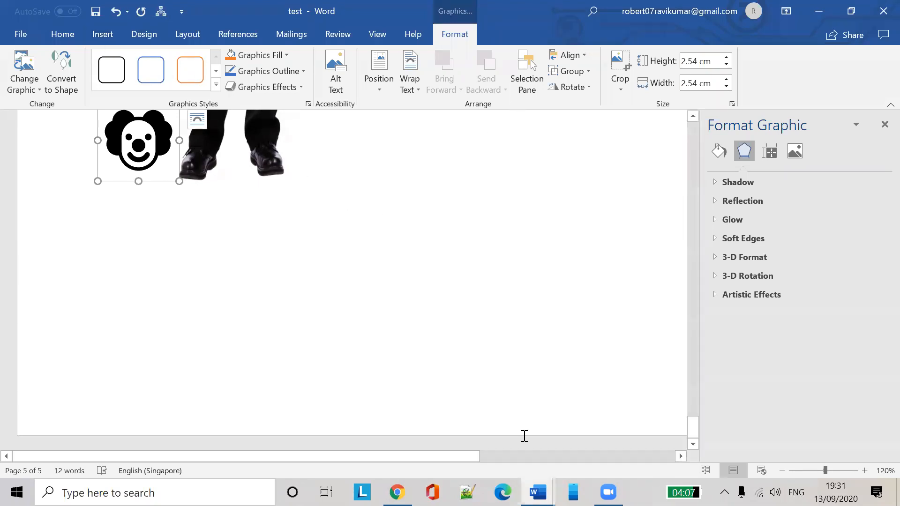
{"action": "mouse_move", "coordinate": [538, 492]}
{"action": "left_click", "coordinate": [463, 429]}
{"action": "scroll", "coordinate": [514, 305], "scroll_direction": "down", "scroll_amount": 10}
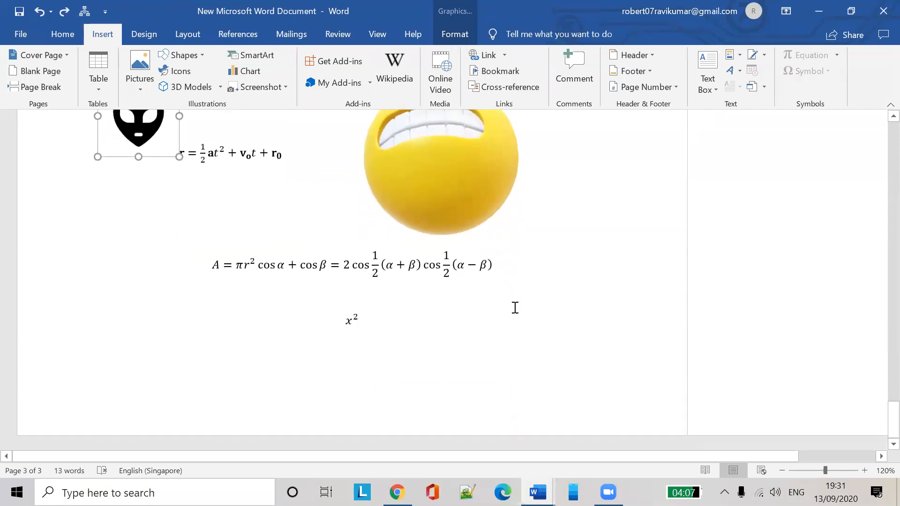
{"action": "left_click", "coordinate": [458, 177]}
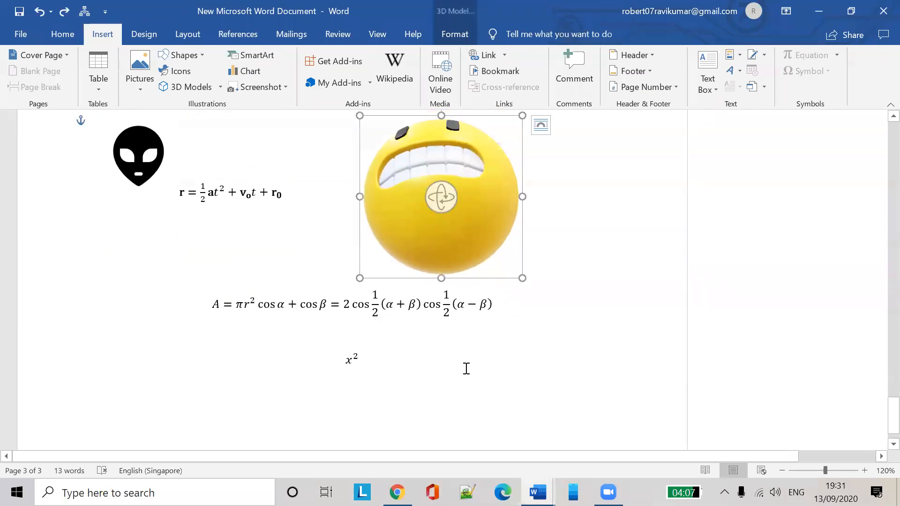
{"action": "mouse_move", "coordinate": [538, 493]}
{"action": "left_click", "coordinate": [621, 404]}
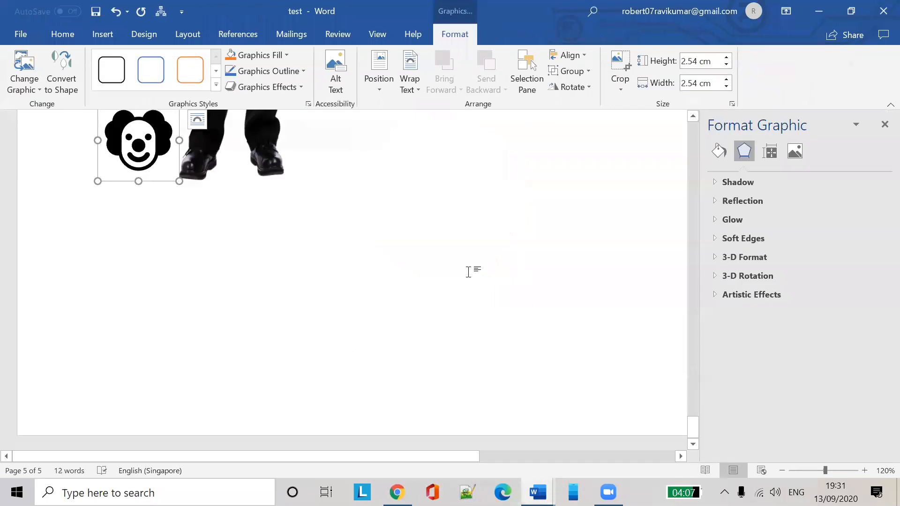
{"action": "left_click", "coordinate": [105, 35]}
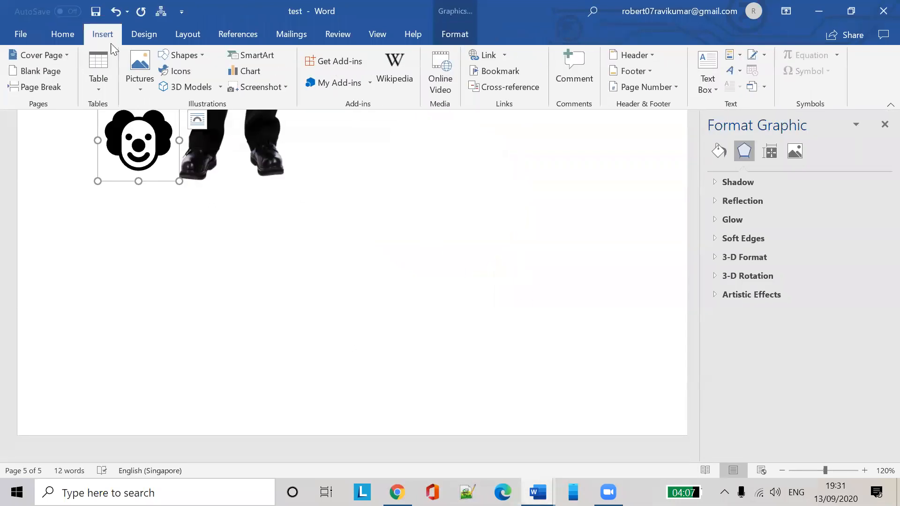
{"action": "left_click", "coordinate": [220, 88]}
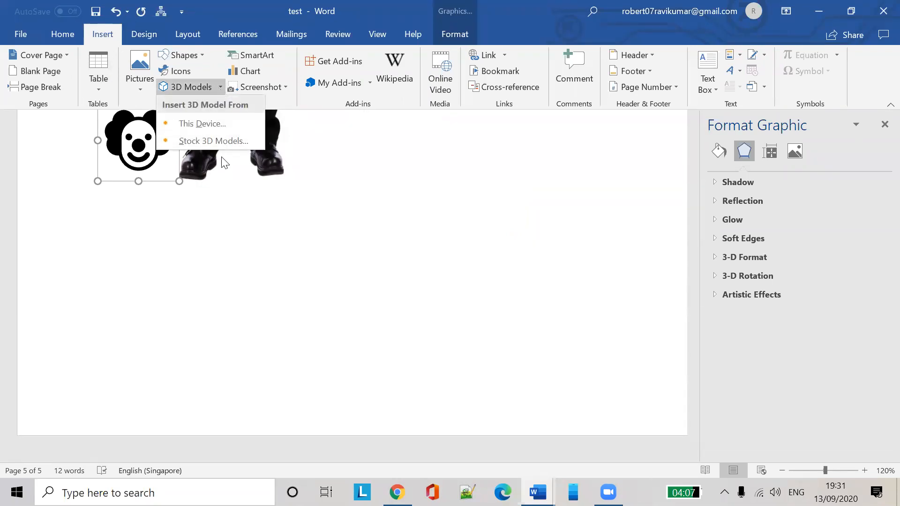
{"action": "left_click", "coordinate": [222, 126]}
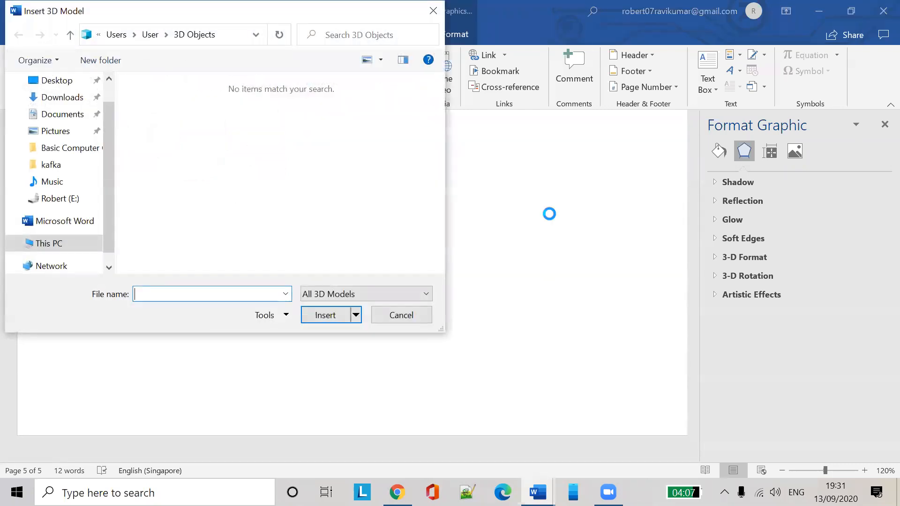
{"action": "left_click", "coordinate": [399, 316]}
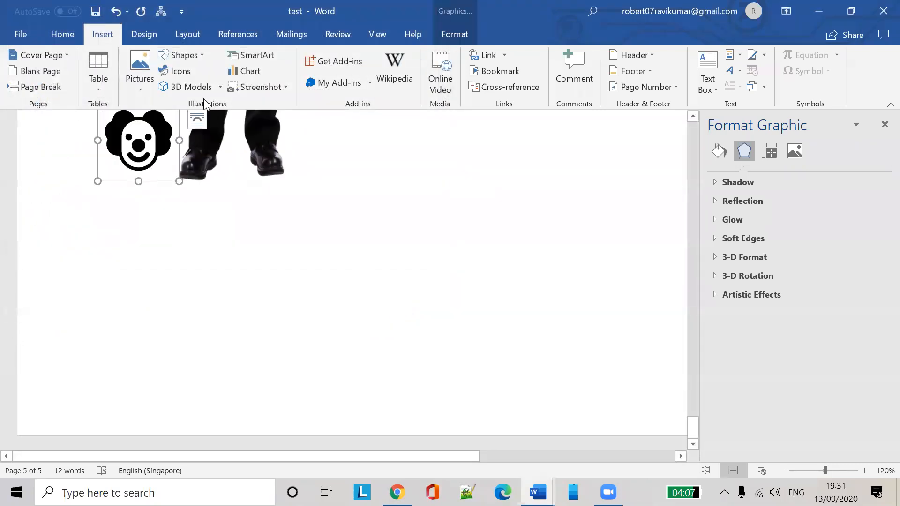
Insert the yellow angle grinder from the online Tools 3D model category
{"action": "left_click", "coordinate": [186, 88]}
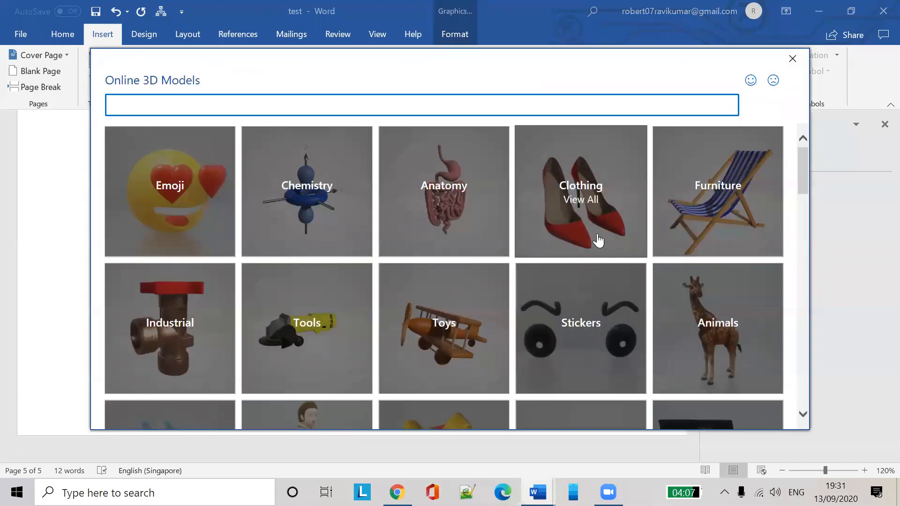
{"action": "scroll", "coordinate": [598, 240], "scroll_direction": "down", "scroll_amount": 3}
{"action": "scroll", "coordinate": [315, 318], "scroll_direction": "down", "scroll_amount": 3}
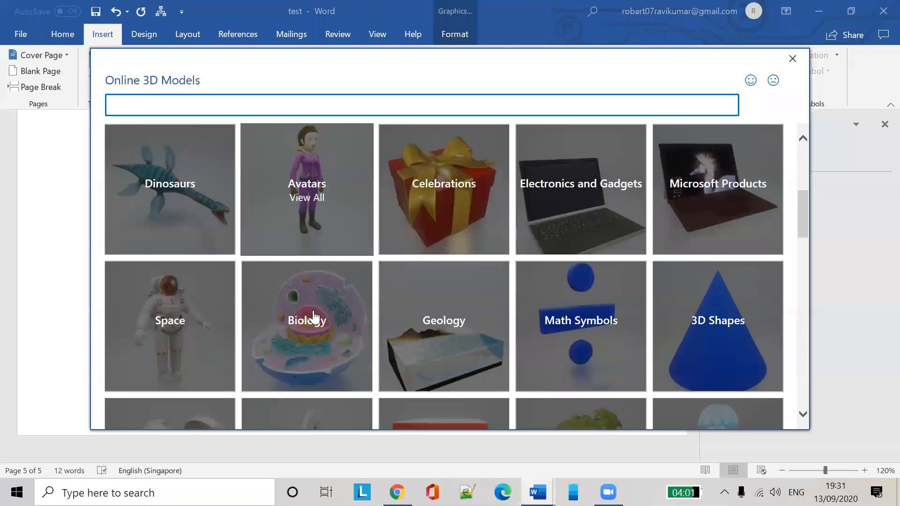
{"action": "scroll", "coordinate": [635, 354], "scroll_direction": "down", "scroll_amount": 3}
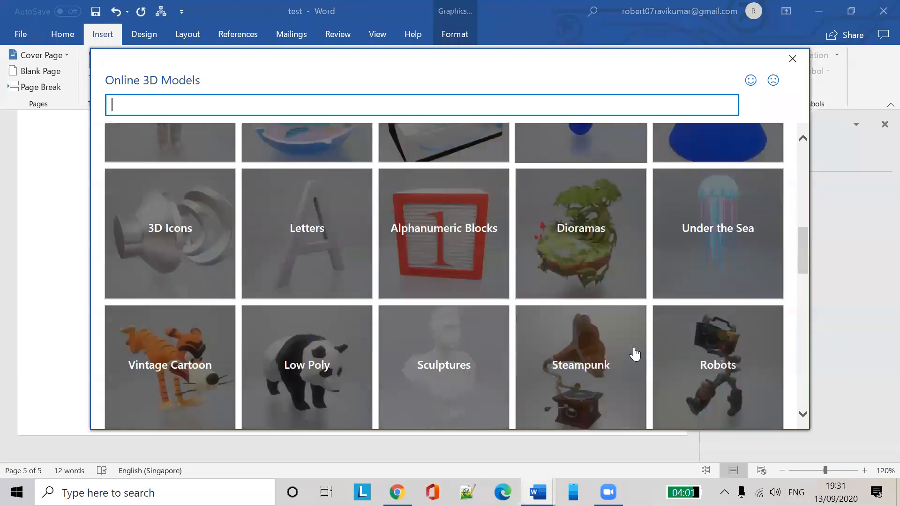
{"action": "scroll", "coordinate": [635, 354], "scroll_direction": "up", "scroll_amount": 3}
{"action": "scroll", "coordinate": [232, 384], "scroll_direction": "down", "scroll_amount": 2}
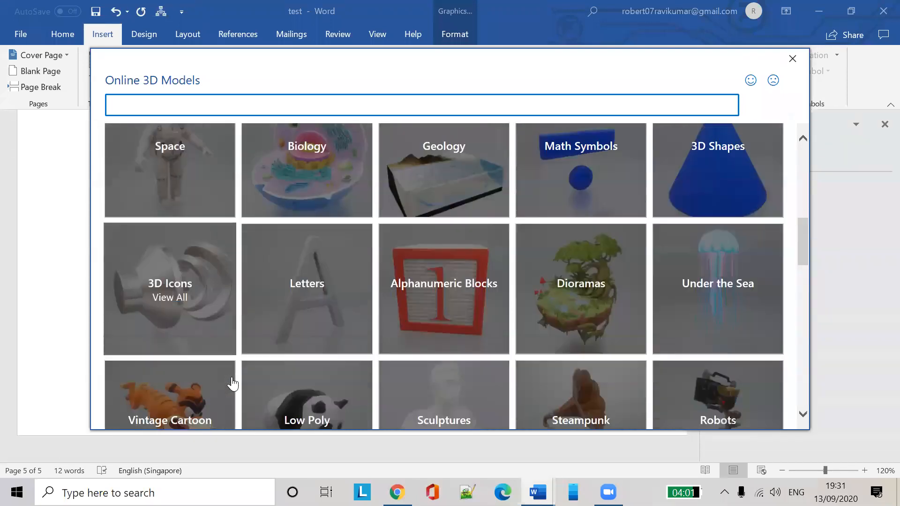
{"action": "scroll", "coordinate": [232, 383], "scroll_direction": "down", "scroll_amount": 1}
{"action": "scroll", "coordinate": [512, 345], "scroll_direction": "up", "scroll_amount": 5}
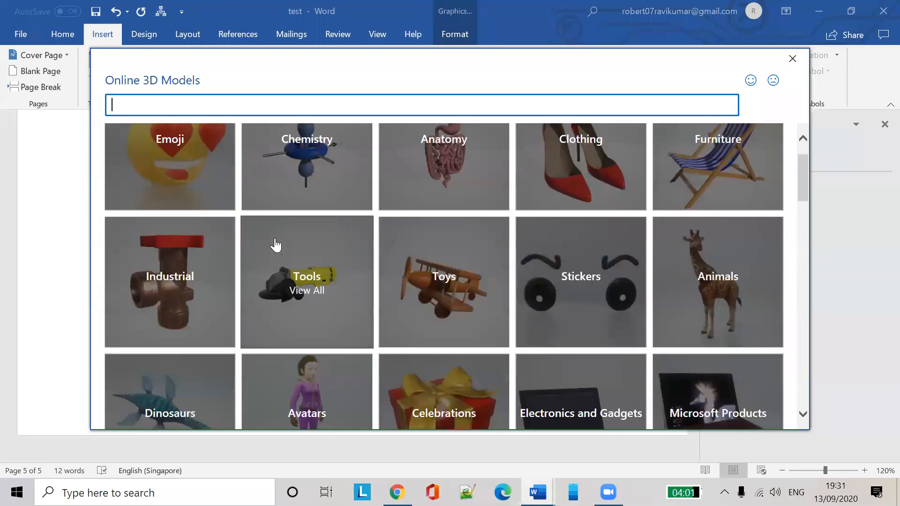
{"action": "left_click", "coordinate": [310, 335]}
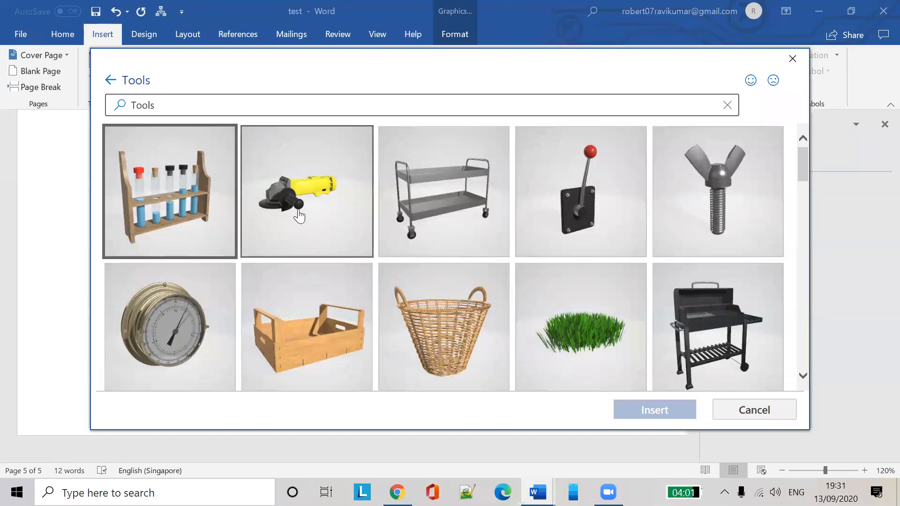
{"action": "left_click", "coordinate": [297, 215]}
{"action": "left_click", "coordinate": [675, 409]}
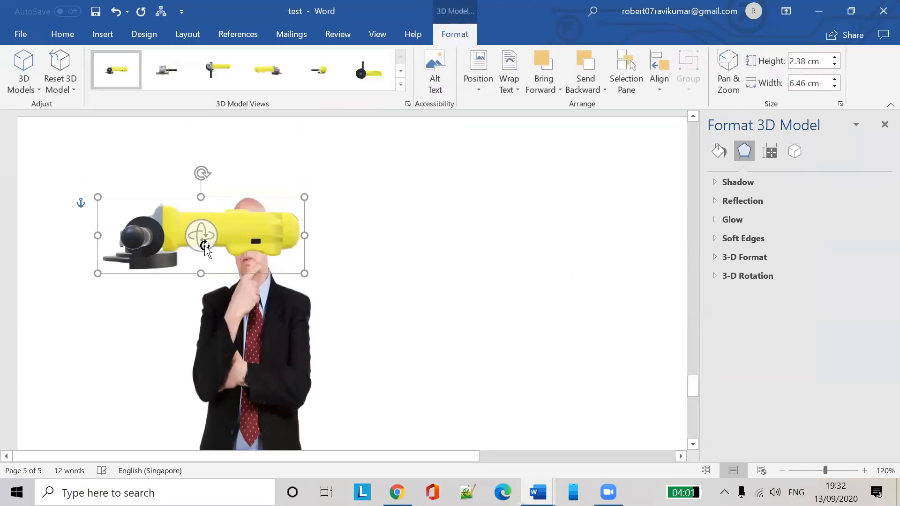
Move the grinder model to the right of the man's picture
{"action": "left_click_drag", "start_coordinate": [235, 228], "coordinate": [554, 274]}
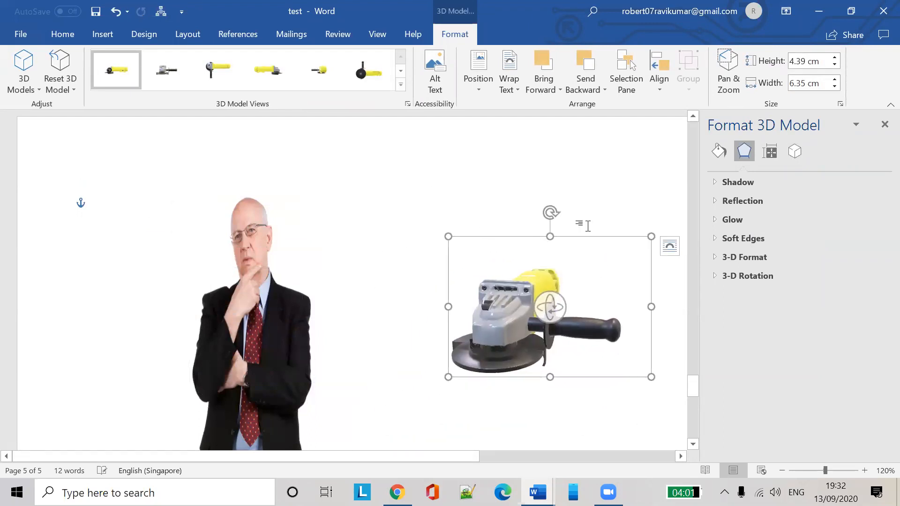
{"action": "left_click", "coordinate": [615, 178]}
{"action": "left_click", "coordinate": [552, 305]}
Rotate the grinder in 3D until it stands upright with its handle pointing left
{"action": "left_click_drag", "start_coordinate": [552, 305], "coordinate": [457, 295]}
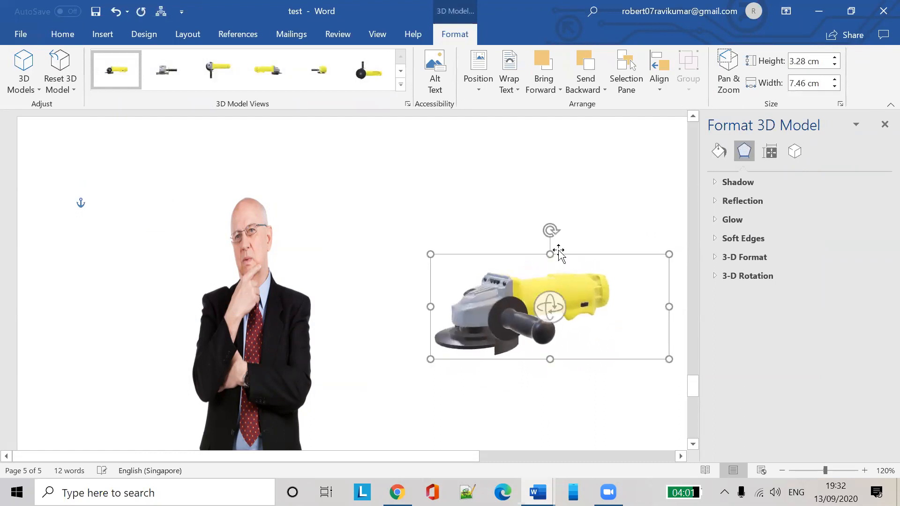
{"action": "left_click_drag", "start_coordinate": [546, 323], "coordinate": [605, 307]}
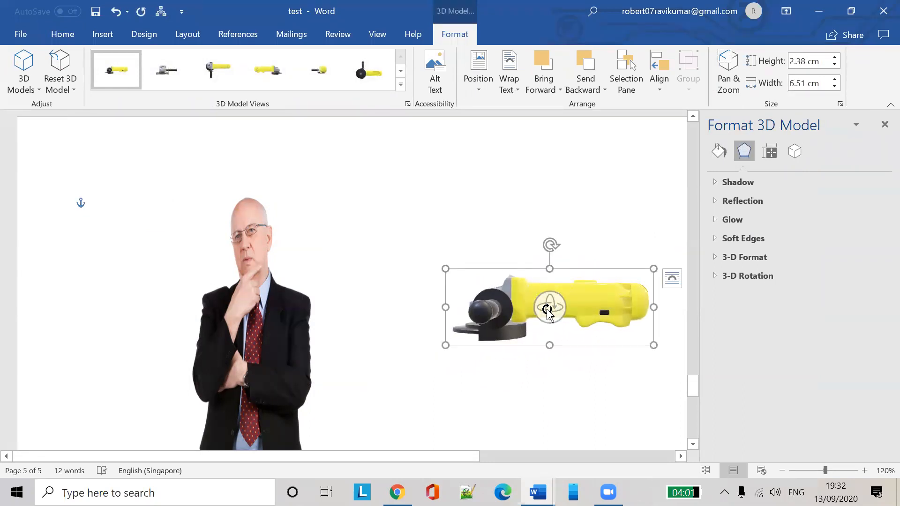
{"action": "left_click_drag", "start_coordinate": [549, 312], "coordinate": [518, 354]}
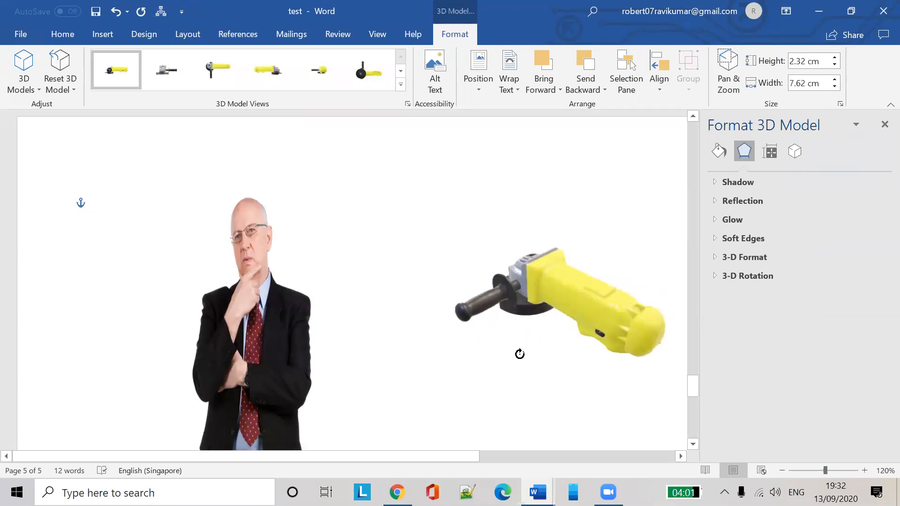
{"action": "left_click", "coordinate": [596, 184]}
{"action": "left_click", "coordinate": [597, 302]}
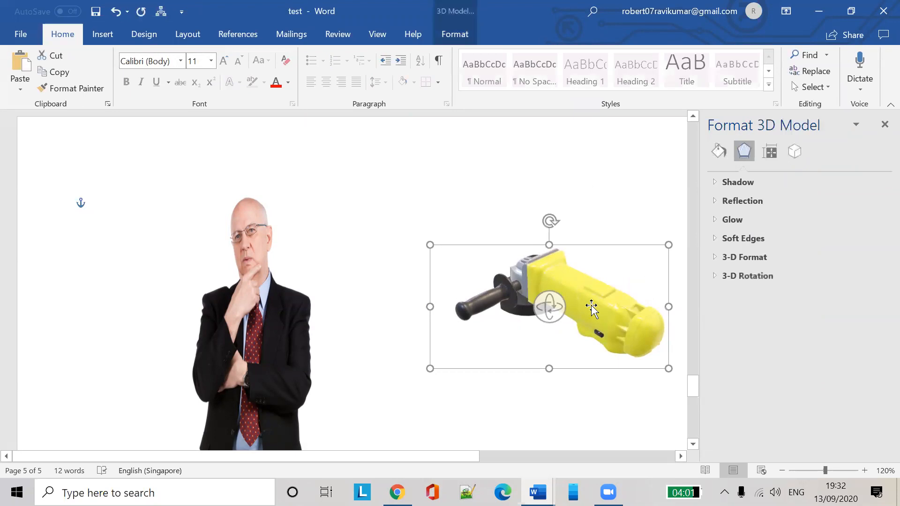
{"action": "left_click_drag", "start_coordinate": [549, 309], "coordinate": [567, 296]}
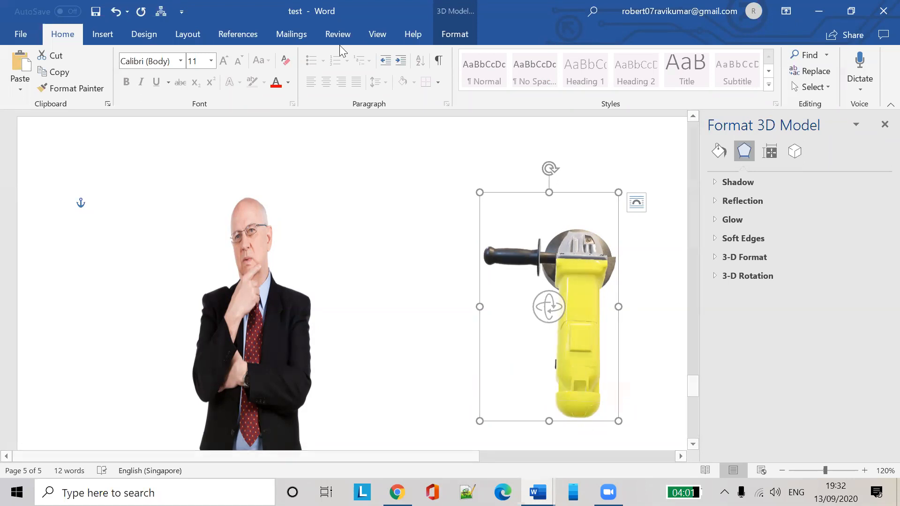
{"action": "left_click", "coordinate": [110, 36]}
Place the insertion point below the clown icon and try a Screen Clipping, returning to Word
{"action": "left_click", "coordinate": [452, 231]}
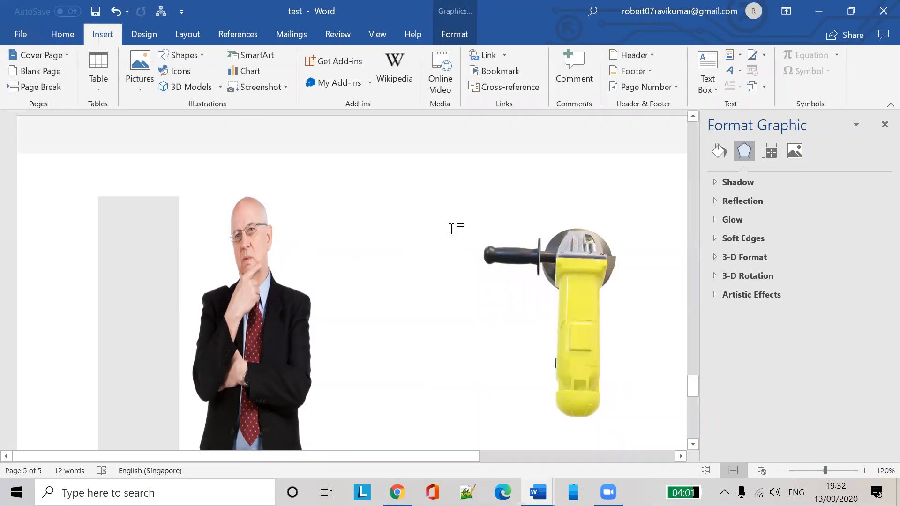
{"action": "scroll", "coordinate": [431, 258], "scroll_direction": "up", "scroll_amount": 5}
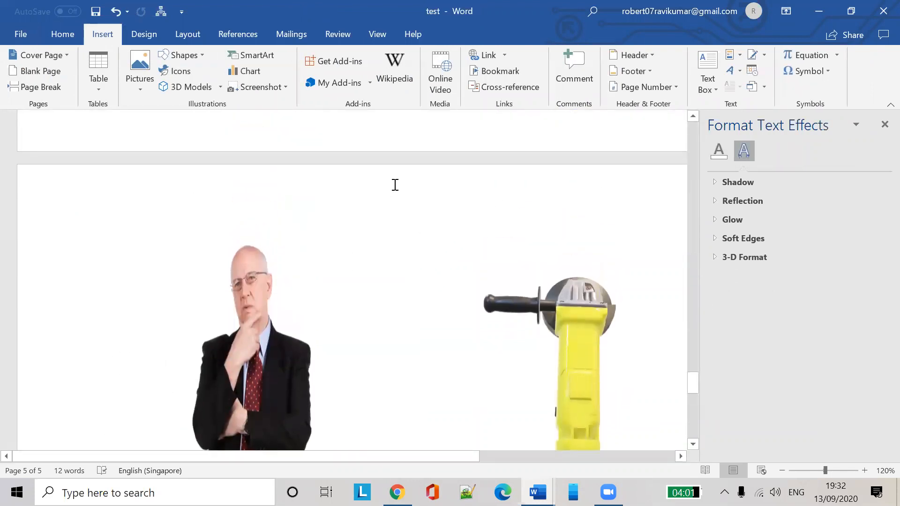
{"action": "scroll", "coordinate": [395, 185], "scroll_direction": "up", "scroll_amount": 3}
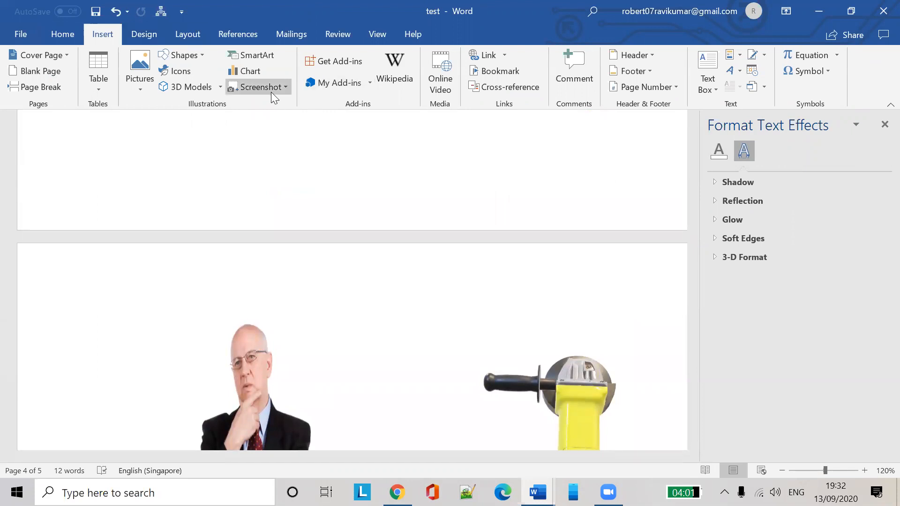
{"action": "left_click", "coordinate": [284, 88]}
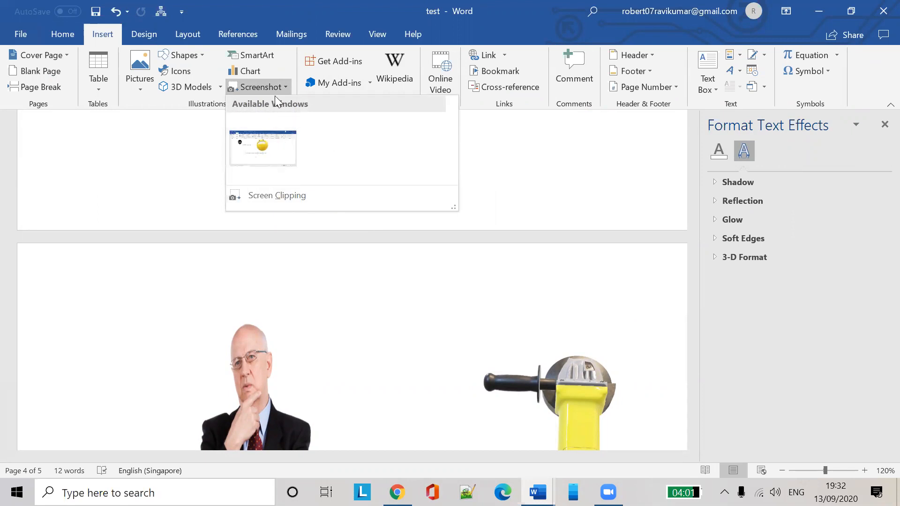
{"action": "left_click", "coordinate": [271, 89]}
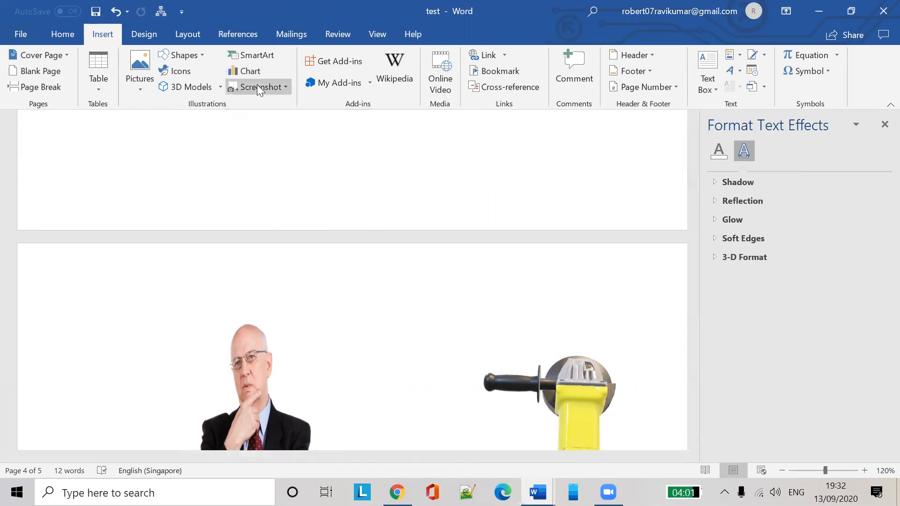
{"action": "left_click", "coordinate": [258, 84]}
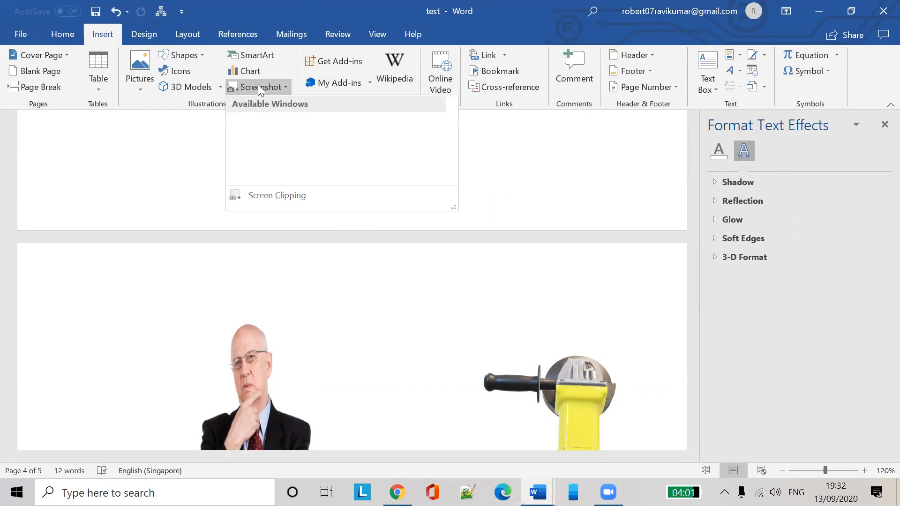
{"action": "left_click", "coordinate": [278, 196]}
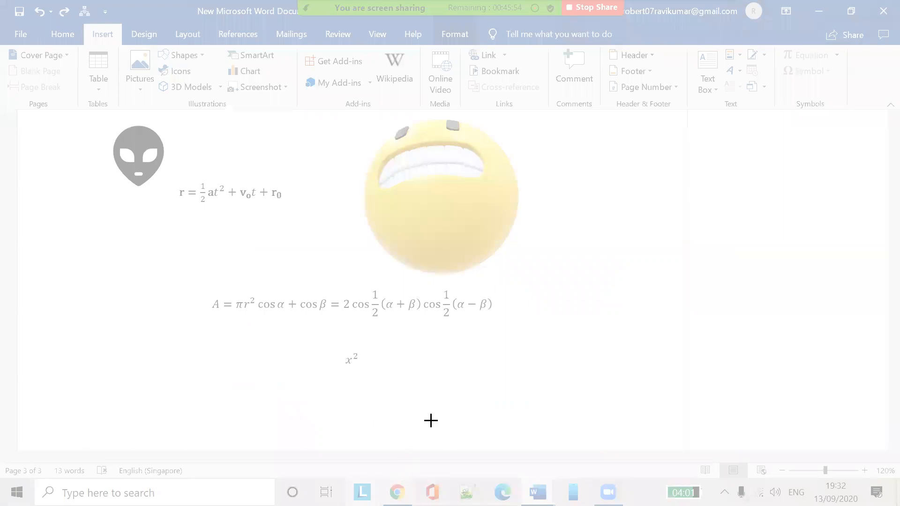
{"action": "key", "text": "alt+Tab"}
{"action": "key", "text": "alt+Tab"}
{"action": "key", "text": "alt+Tab"}
{"action": "key", "text": "alt+Tab"}
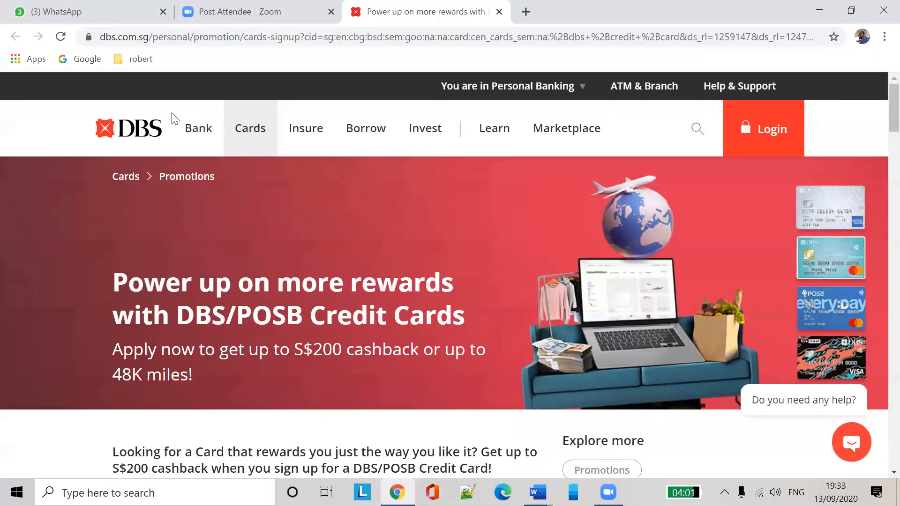
{"action": "mouse_move", "coordinate": [538, 492]}
{"action": "left_click", "coordinate": [604, 422]}
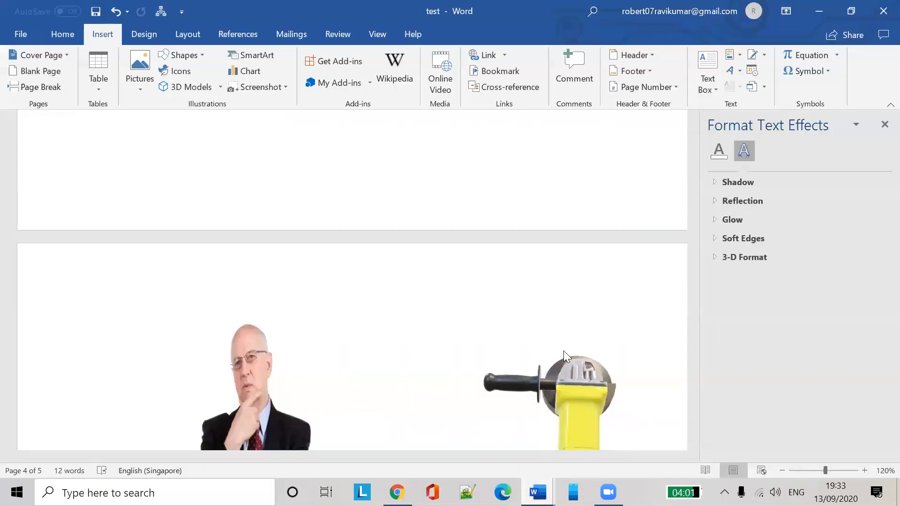
Clip the DBS Cards promotions page header into the document and maximize Word
{"action": "left_click", "coordinate": [272, 87]}
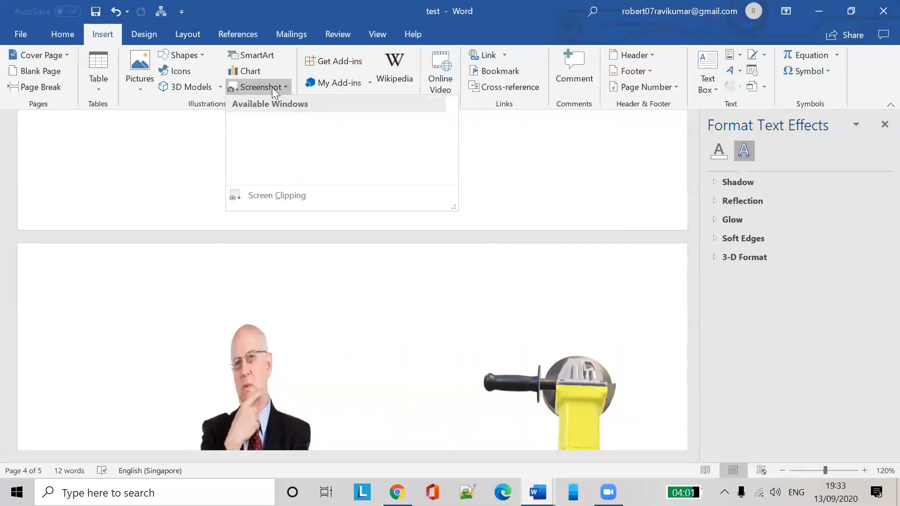
{"action": "left_click", "coordinate": [271, 197]}
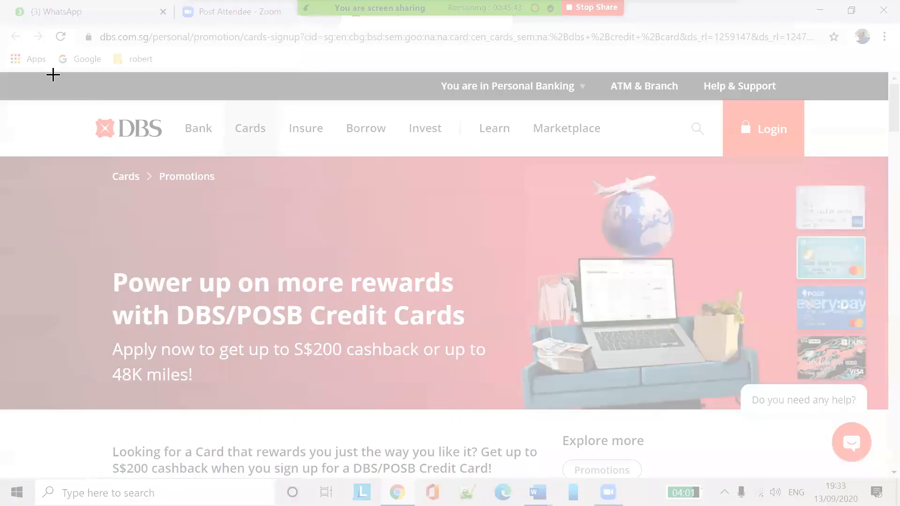
{"action": "left_click_drag", "start_coordinate": [51, 69], "coordinate": [495, 248]}
{"action": "left_click_drag", "start_coordinate": [583, 295], "coordinate": [635, 264]}
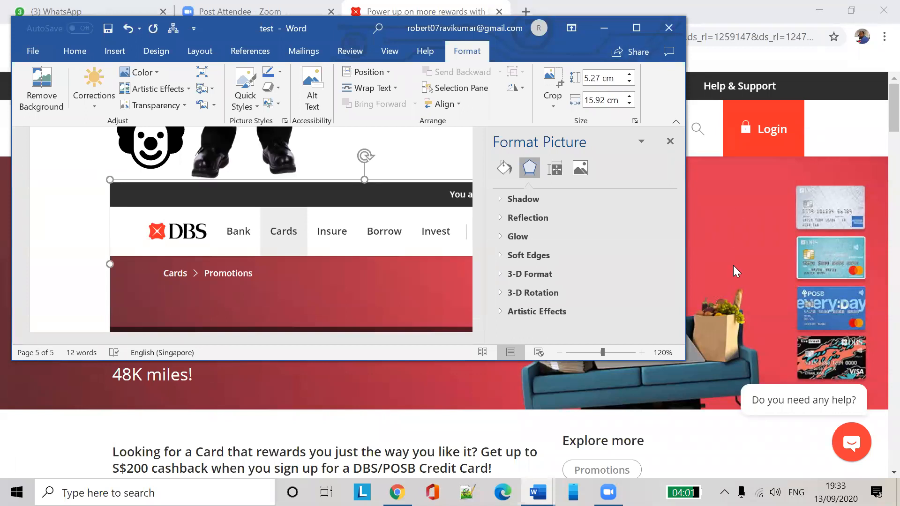
{"action": "left_click", "coordinate": [636, 28]}
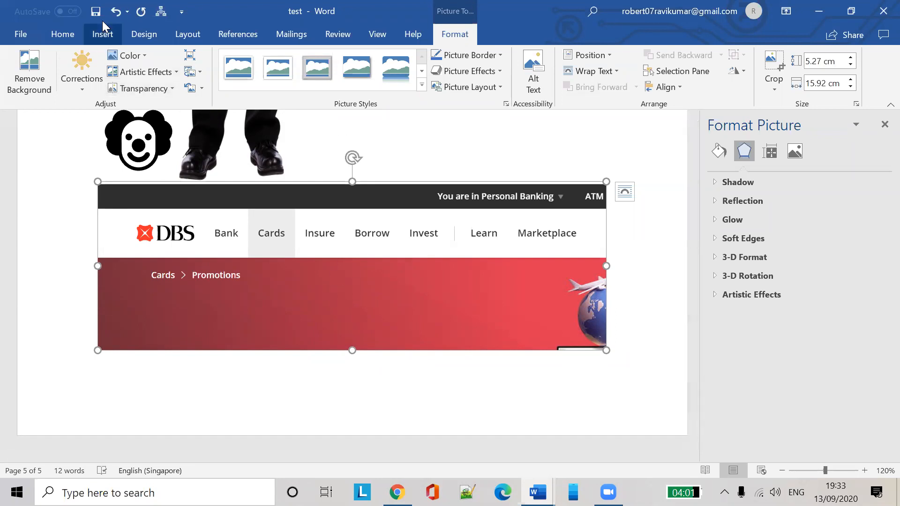
Clip the DBS banner's globe and laptop-on-sofa image as a 10.23 × 10.72 cm screenshot
{"action": "left_click", "coordinate": [102, 40]}
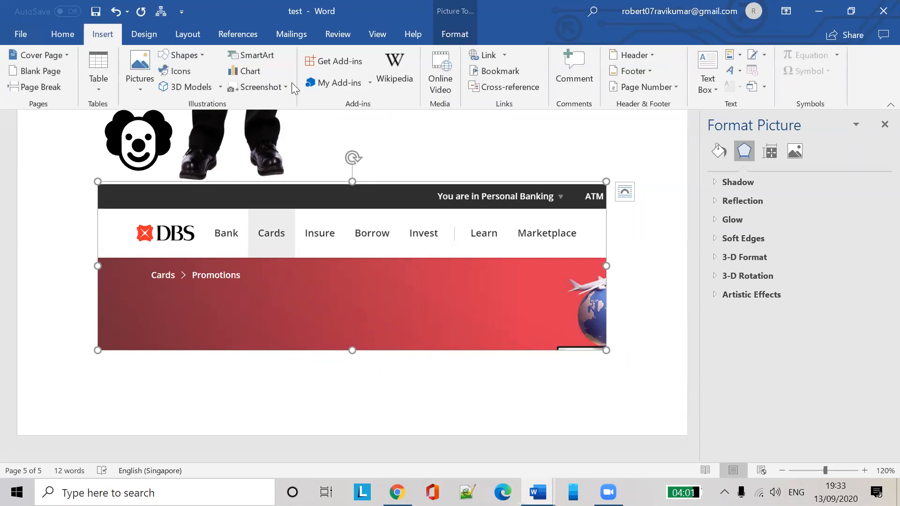
{"action": "left_click", "coordinate": [287, 87]}
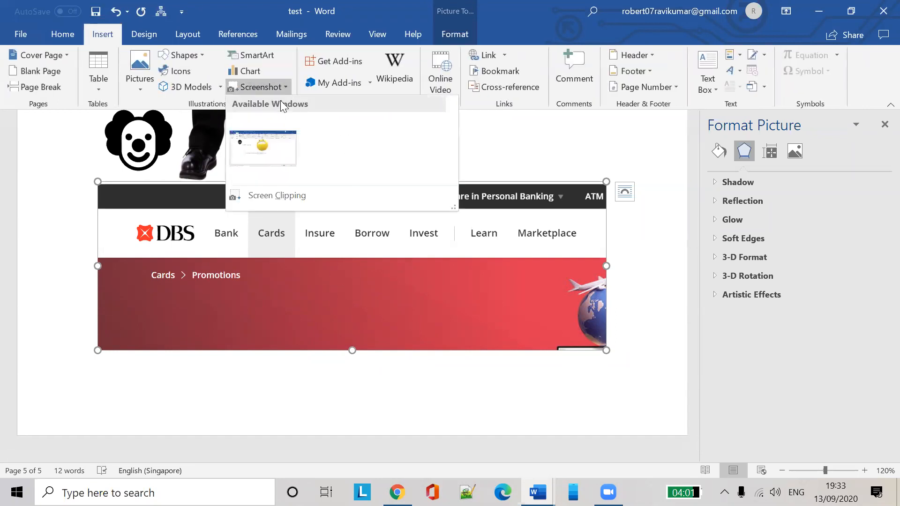
{"action": "left_click", "coordinate": [270, 195]}
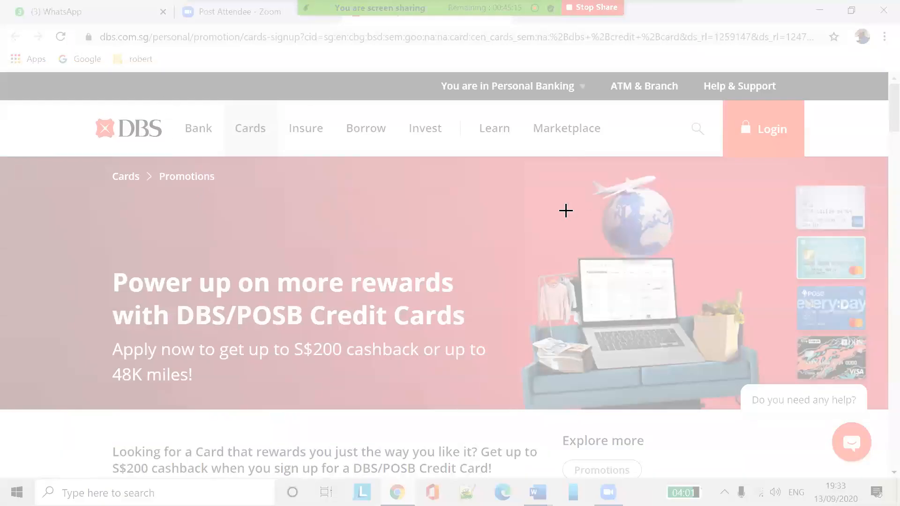
{"action": "left_click_drag", "start_coordinate": [490, 152], "coordinate": [782, 430]}
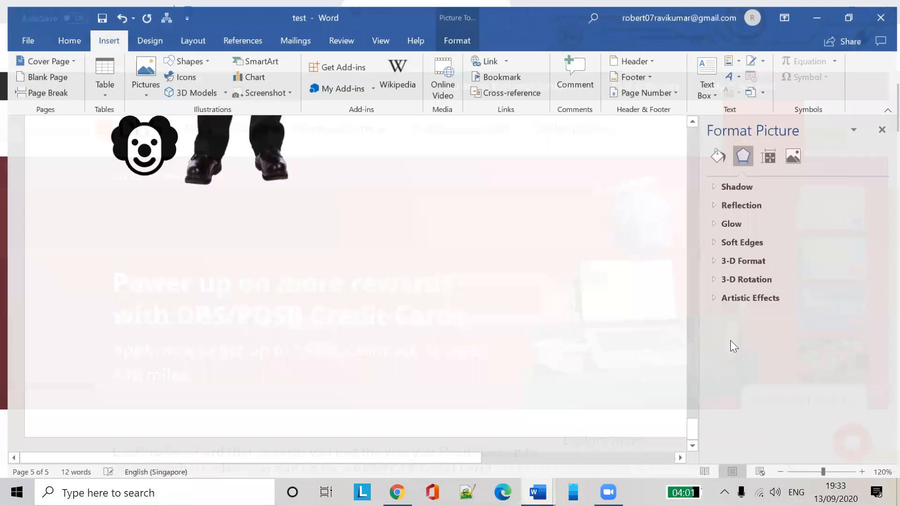
{"action": "scroll", "coordinate": [424, 206], "scroll_direction": "down", "scroll_amount": 3}
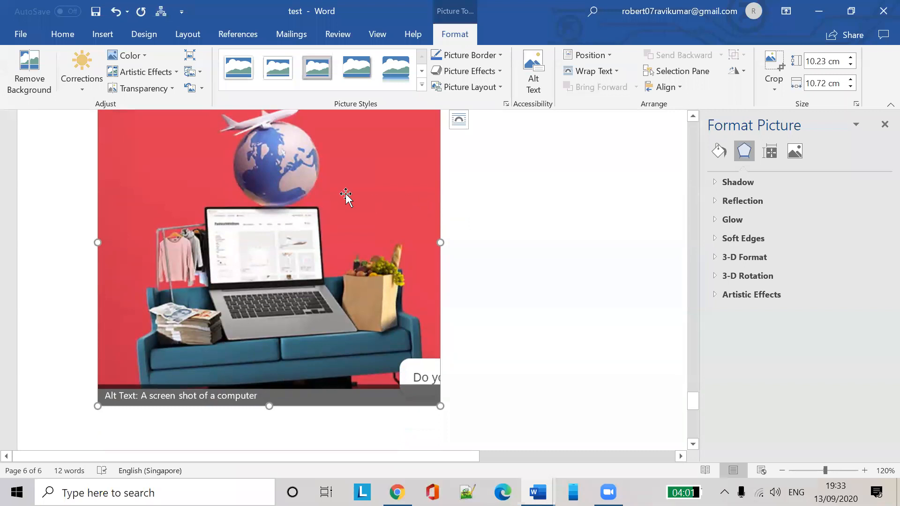
{"action": "scroll", "coordinate": [399, 227], "scroll_direction": "up", "scroll_amount": 7}
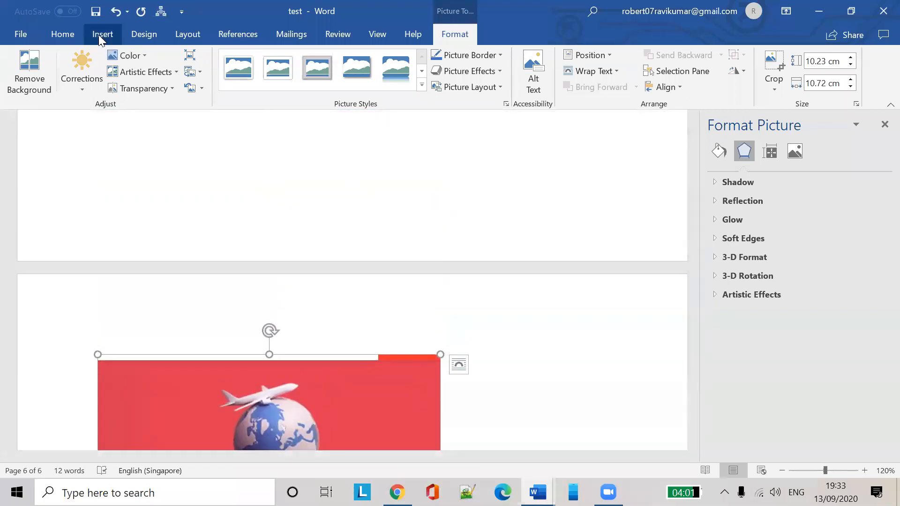
{"action": "left_click", "coordinate": [99, 35]}
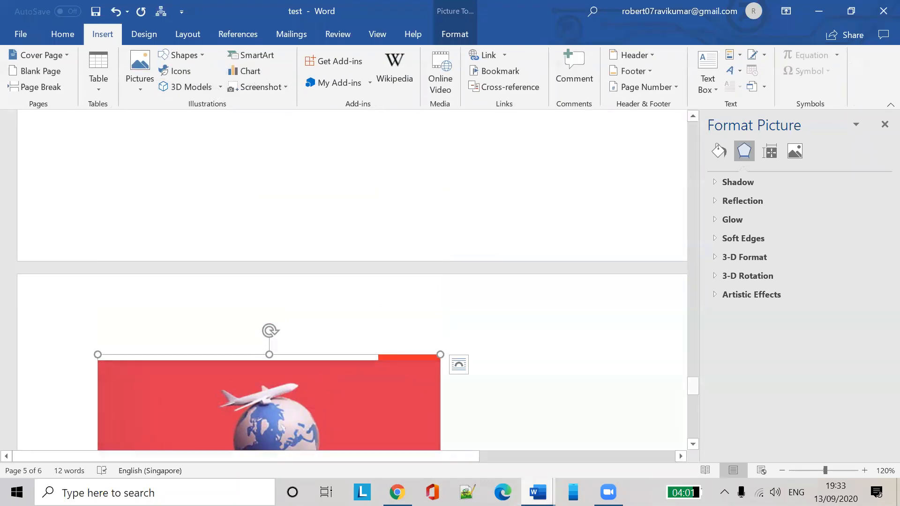
{"action": "mouse_move", "coordinate": [538, 491]}
{"action": "left_click", "coordinate": [446, 434]}
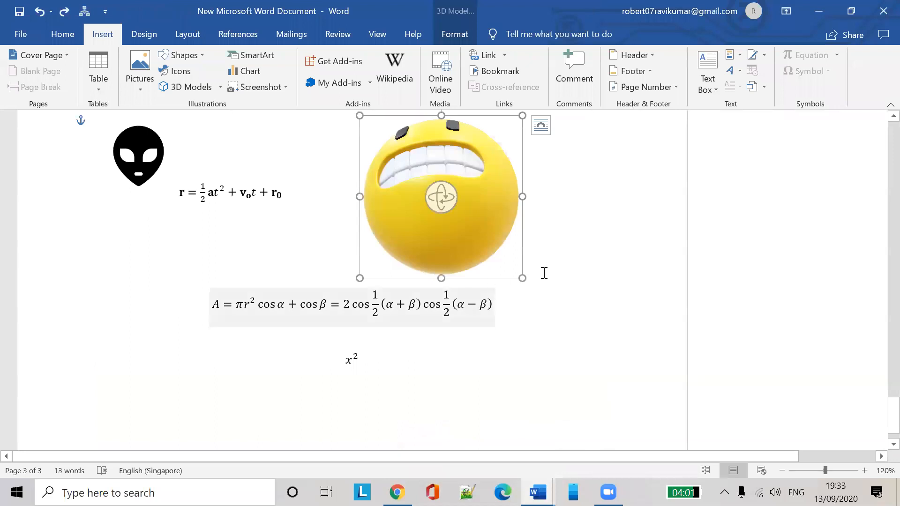
{"action": "scroll", "coordinate": [544, 273], "scroll_direction": "down", "scroll_amount": 1}
{"action": "scroll", "coordinate": [619, 280], "scroll_direction": "up", "scroll_amount": 10}
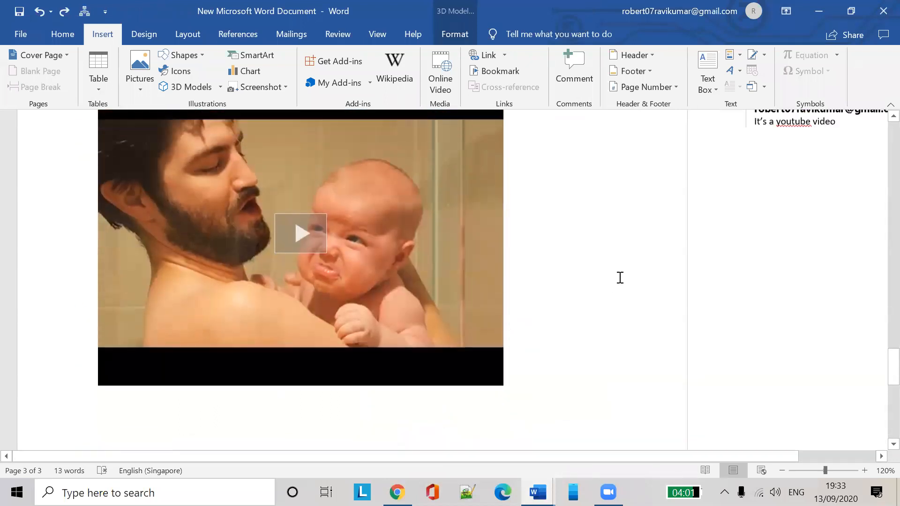
{"action": "left_click", "coordinate": [828, 11]}
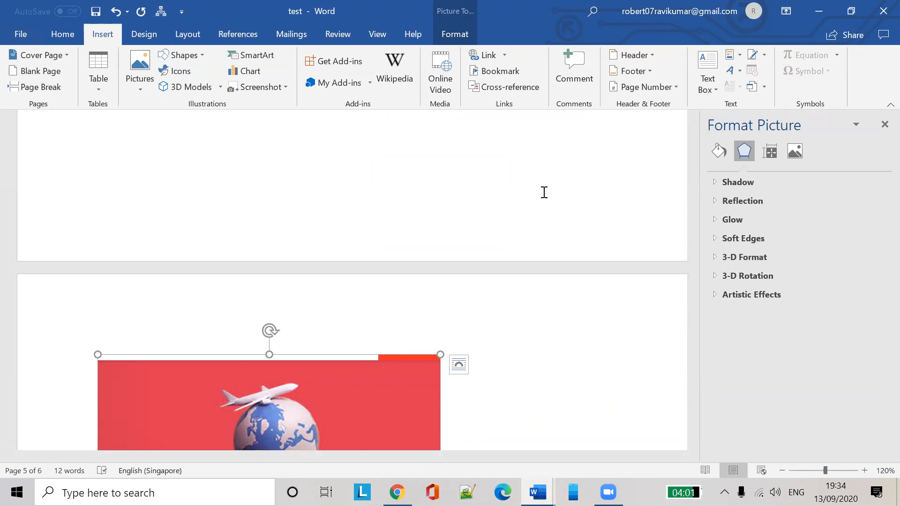
Bring the test document back into focus at the red globe picture on page 5, deselecting the globe
{"action": "mouse_move", "coordinate": [538, 492]}
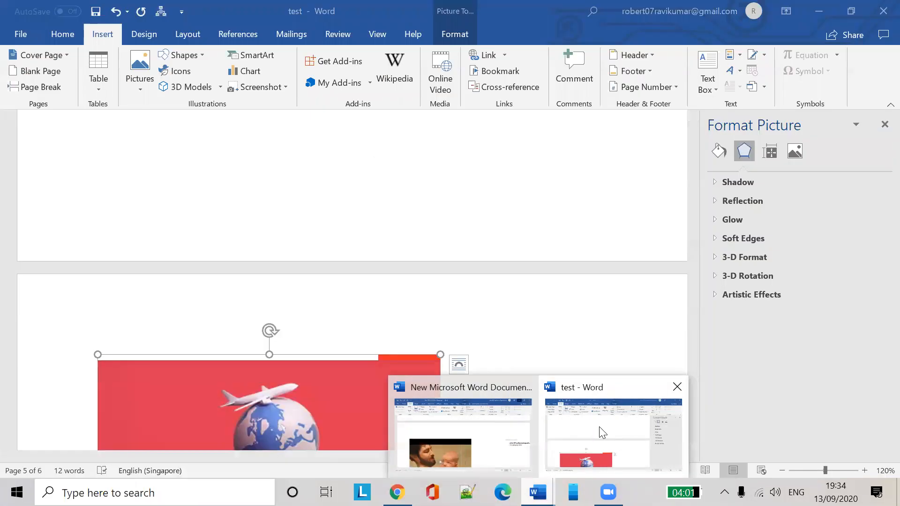
{"action": "left_click", "coordinate": [603, 432]}
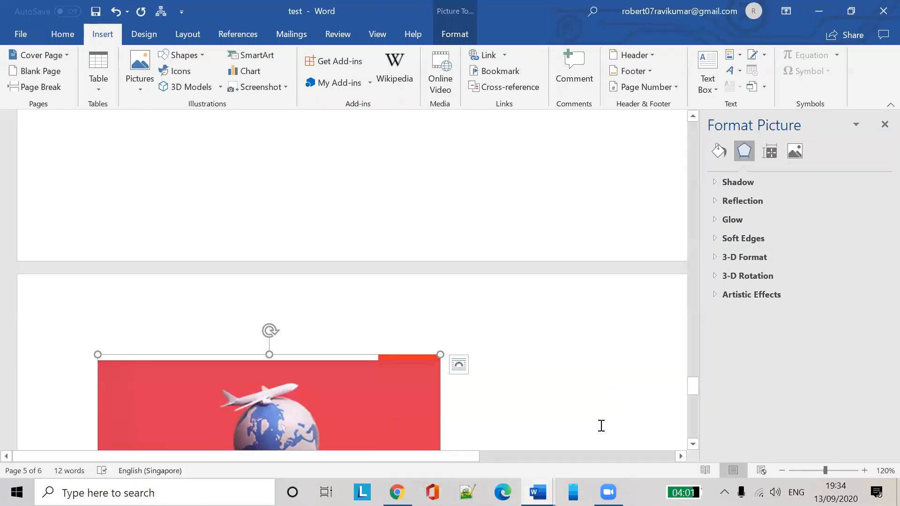
{"action": "left_click", "coordinate": [654, 29]}
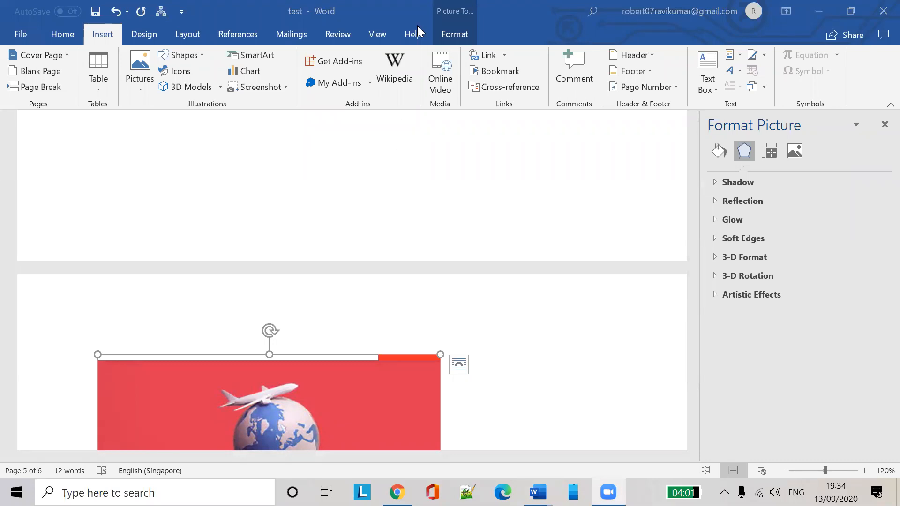
{"action": "left_click", "coordinate": [172, 212]}
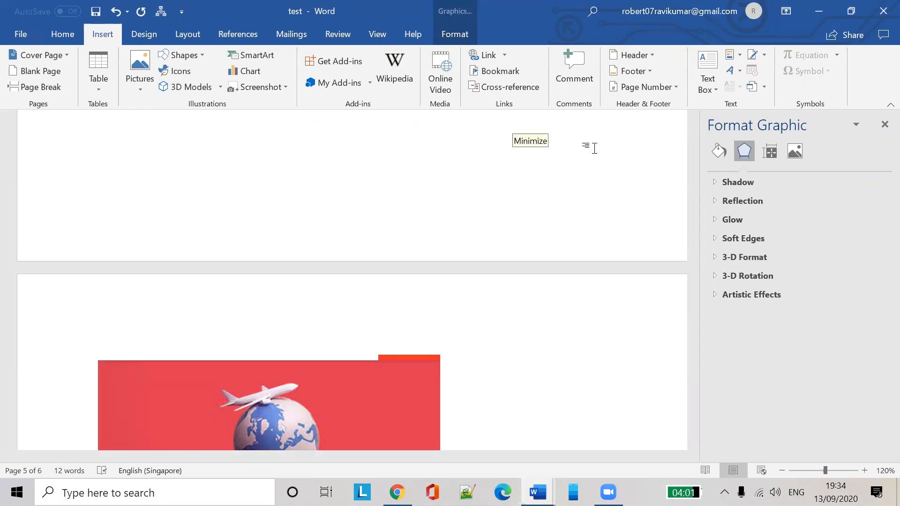
{"action": "left_click", "coordinate": [512, 123]}
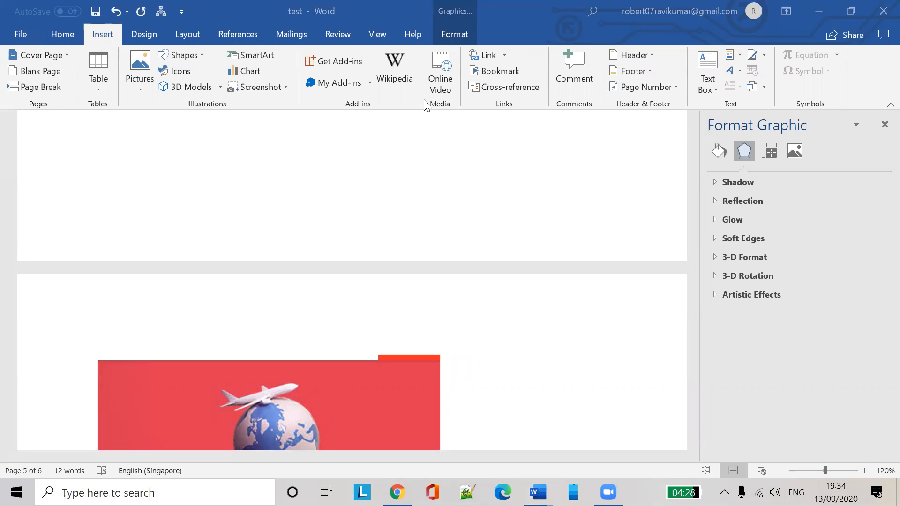
{"action": "left_click", "coordinate": [300, 34]}
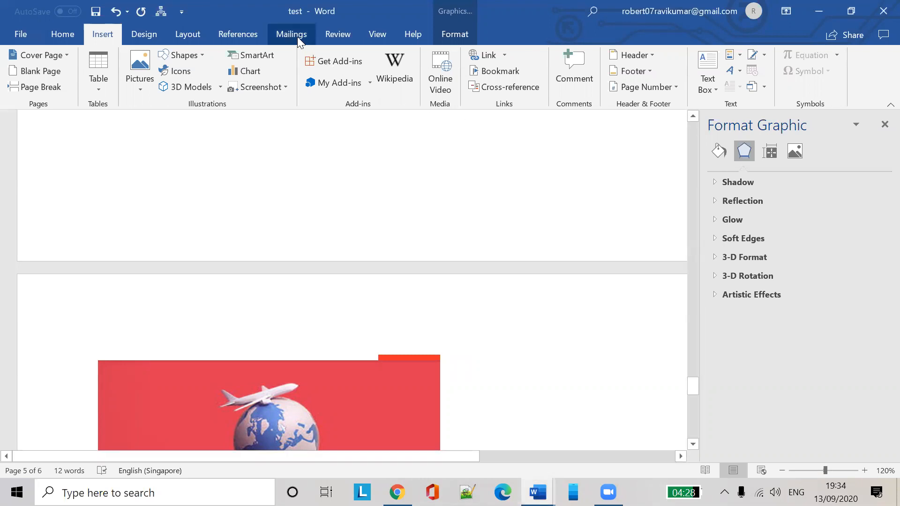
Make the test document a Letters mail merge document from the Mailings tab
{"action": "left_click", "coordinate": [297, 37]}
{"action": "scroll", "coordinate": [327, 345], "scroll_direction": "down", "scroll_amount": 4}
{"action": "scroll", "coordinate": [337, 317], "scroll_direction": "up", "scroll_amount": 4}
{"action": "scroll", "coordinate": [346, 276], "scroll_direction": "down", "scroll_amount": 3}
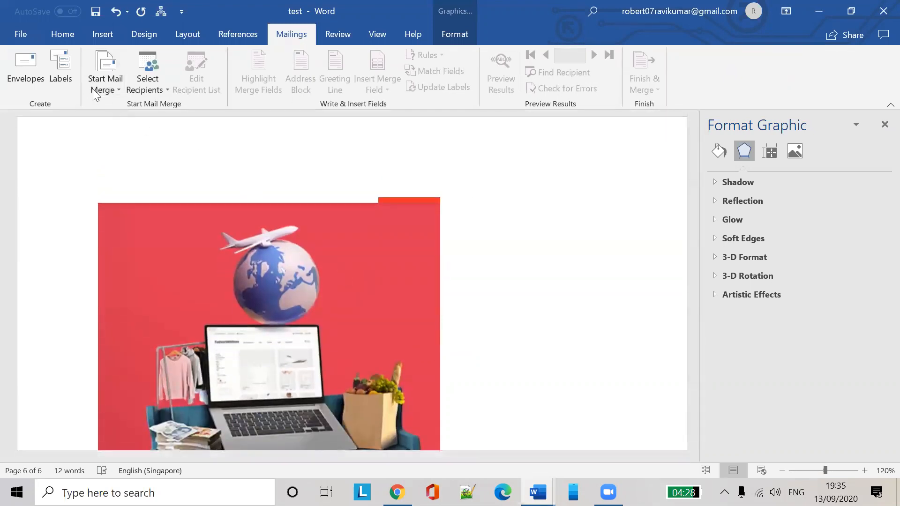
{"action": "left_click", "coordinate": [119, 88]}
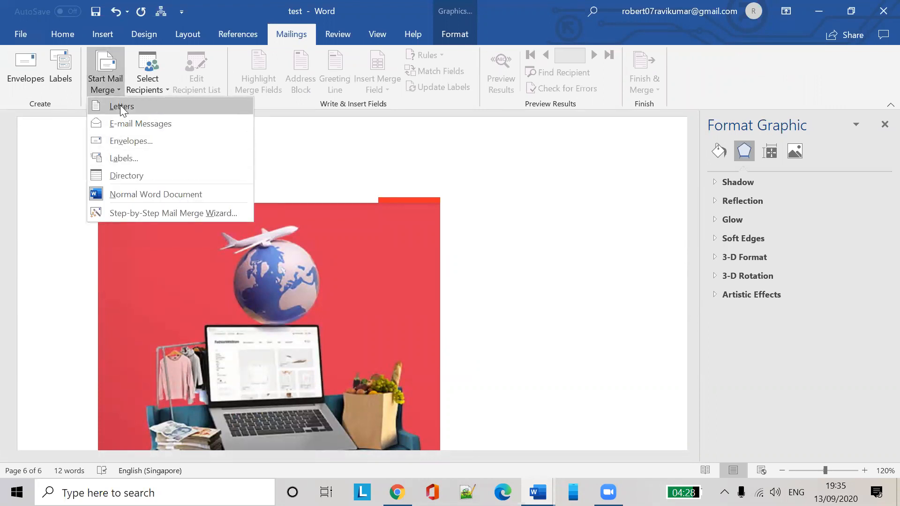
{"action": "left_click", "coordinate": [121, 106]}
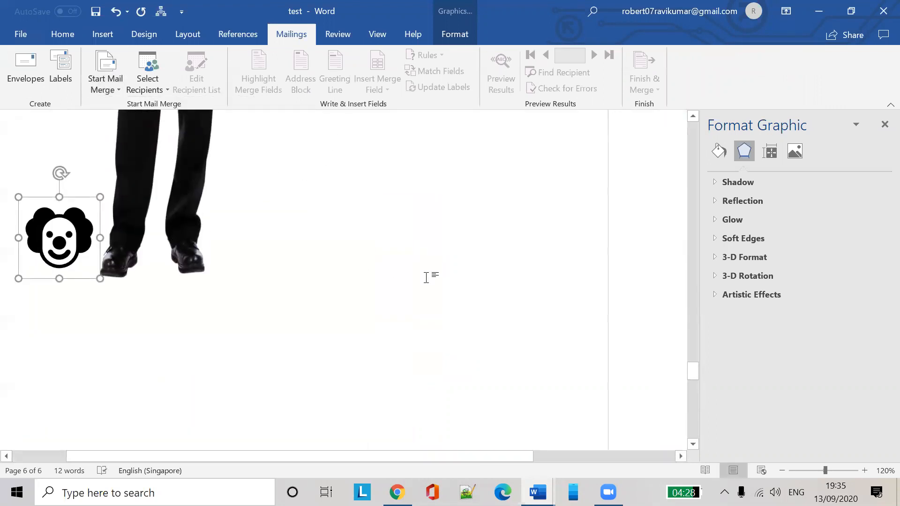
{"action": "scroll", "coordinate": [556, 320], "scroll_direction": "down", "scroll_amount": 5}
{"action": "scroll", "coordinate": [556, 320], "scroll_direction": "down", "scroll_amount": 2}
{"action": "scroll", "coordinate": [557, 320], "scroll_direction": "up", "scroll_amount": 10}
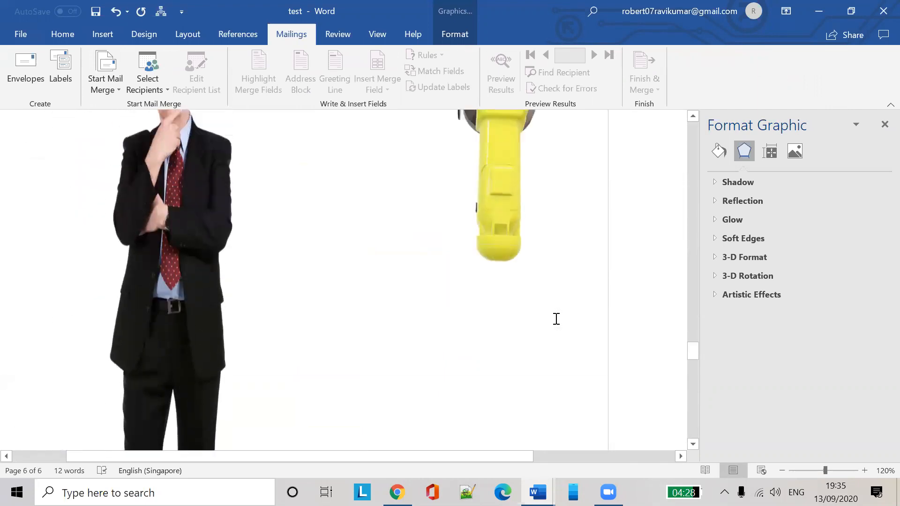
{"action": "scroll", "coordinate": [556, 319], "scroll_direction": "up", "scroll_amount": 8}
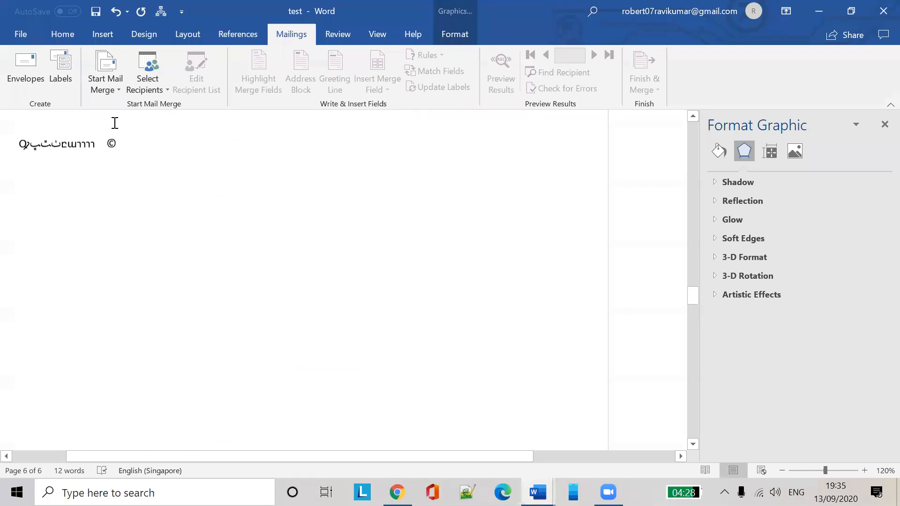
{"action": "scroll", "coordinate": [115, 123], "scroll_direction": "up", "scroll_amount": 3}
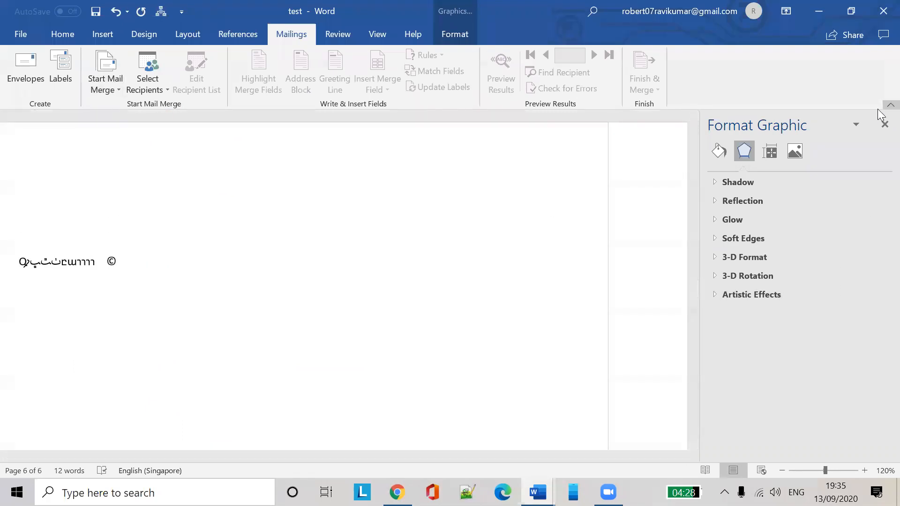
Close the Format Graphic pane, reconfirm Letters as the merge type, and show the File Home page
{"action": "left_click", "coordinate": [884, 125]}
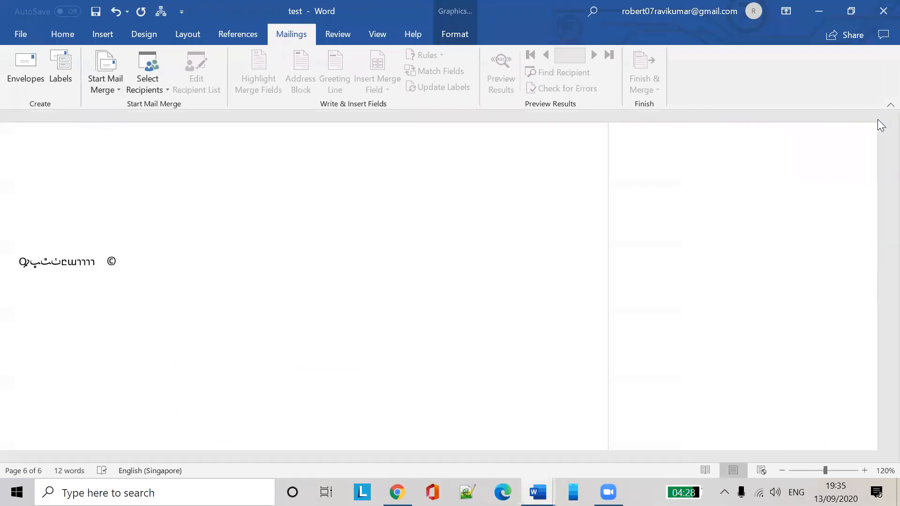
{"action": "left_click", "coordinate": [109, 93]}
{"action": "left_click", "coordinate": [120, 107]}
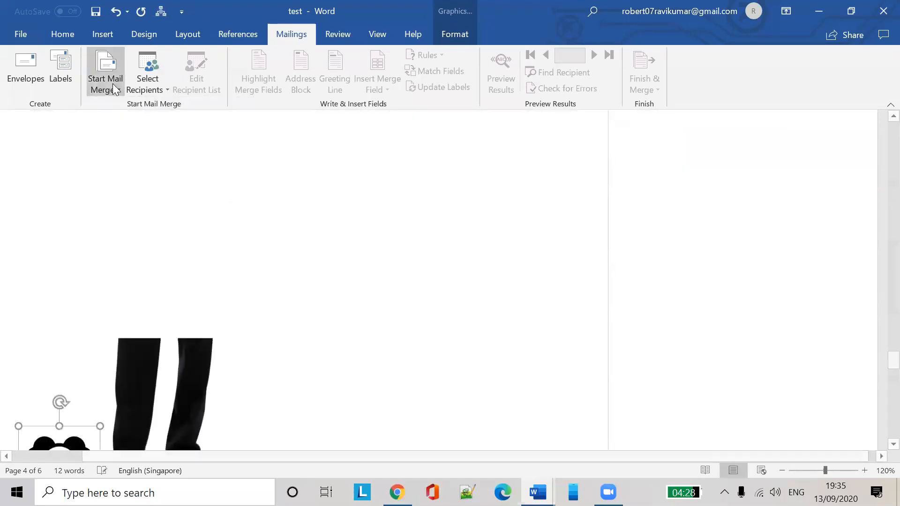
{"action": "left_click", "coordinate": [113, 84]}
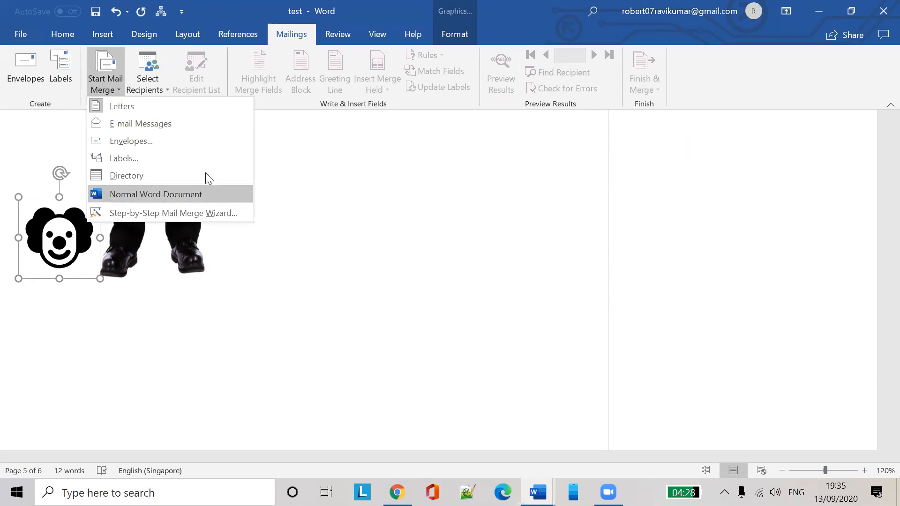
{"action": "left_click", "coordinate": [14, 33]}
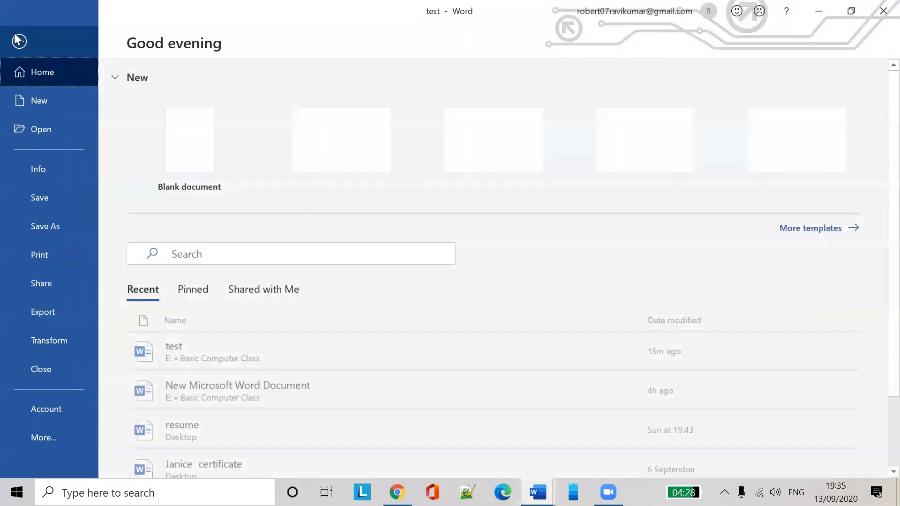
Create a new blank document and view its mail merge document type options
{"action": "left_click", "coordinate": [162, 154]}
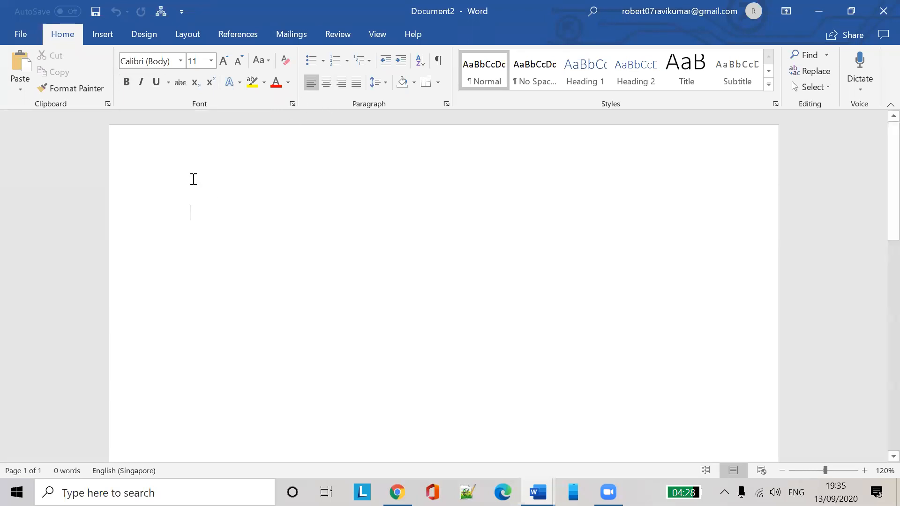
{"action": "left_click", "coordinate": [305, 33]}
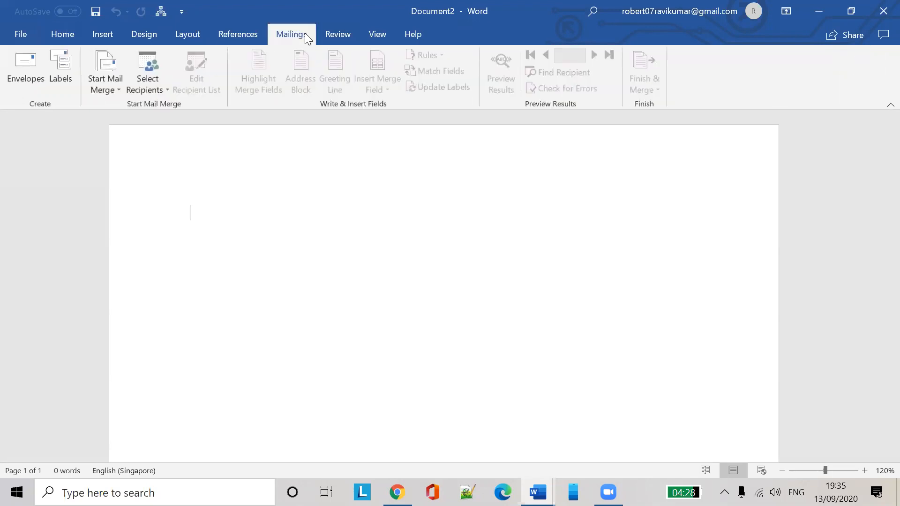
{"action": "left_click", "coordinate": [114, 90]}
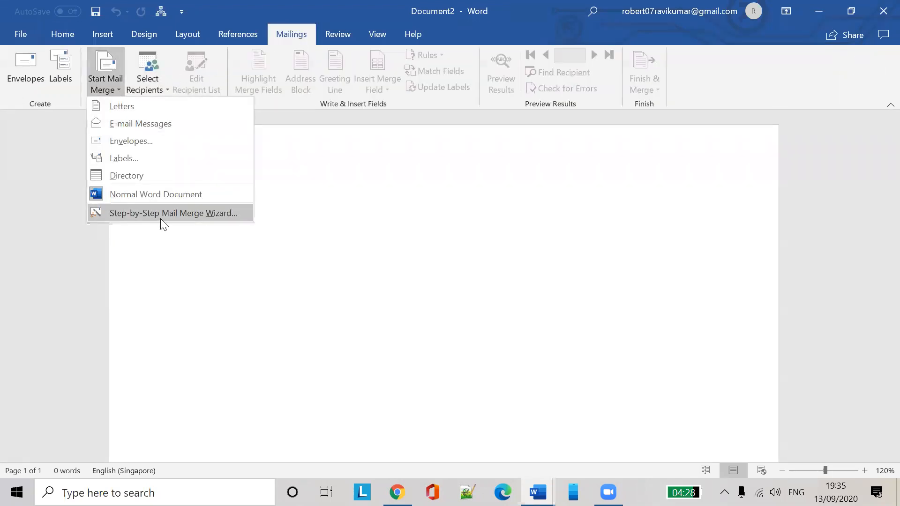
{"action": "left_click", "coordinate": [334, 254]}
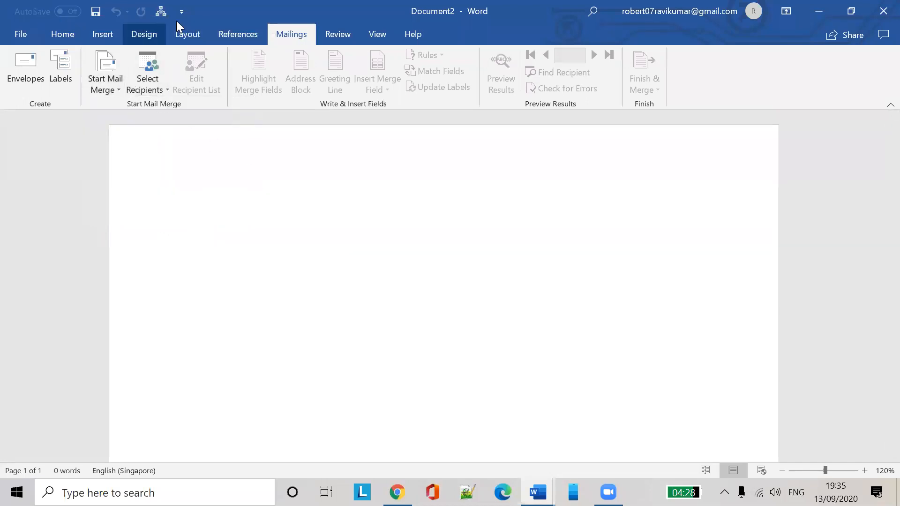
Launch the Step-by-Step Mail Merge Wizard at Step 1 with Letters, widening its pane
{"action": "left_click", "coordinate": [70, 38]}
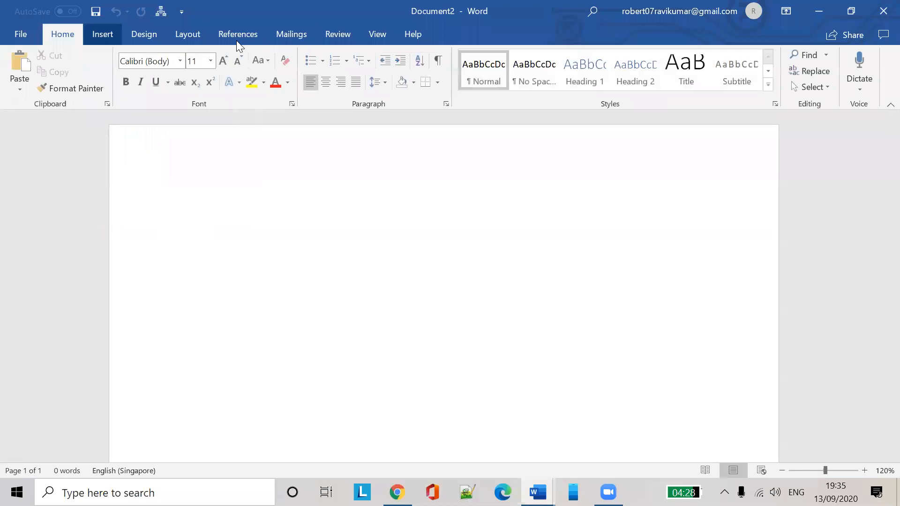
{"action": "left_click", "coordinate": [306, 38]}
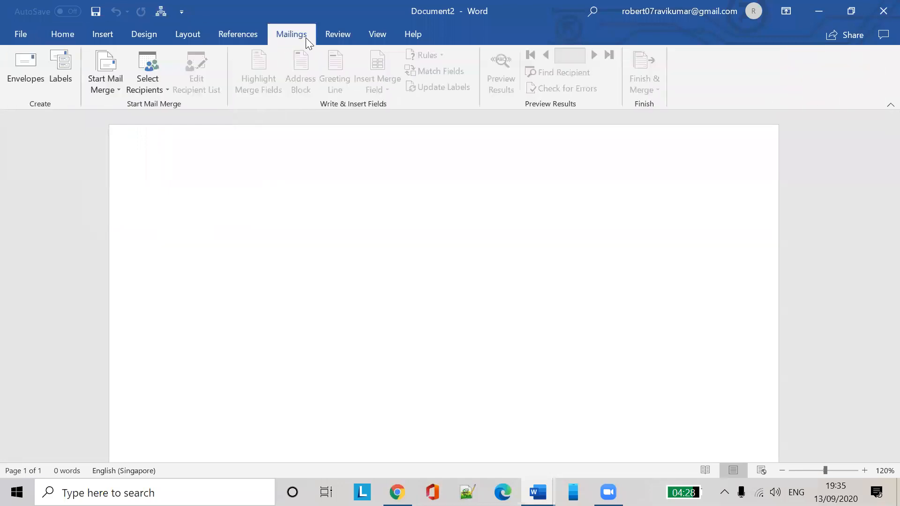
{"action": "left_click", "coordinate": [116, 88]}
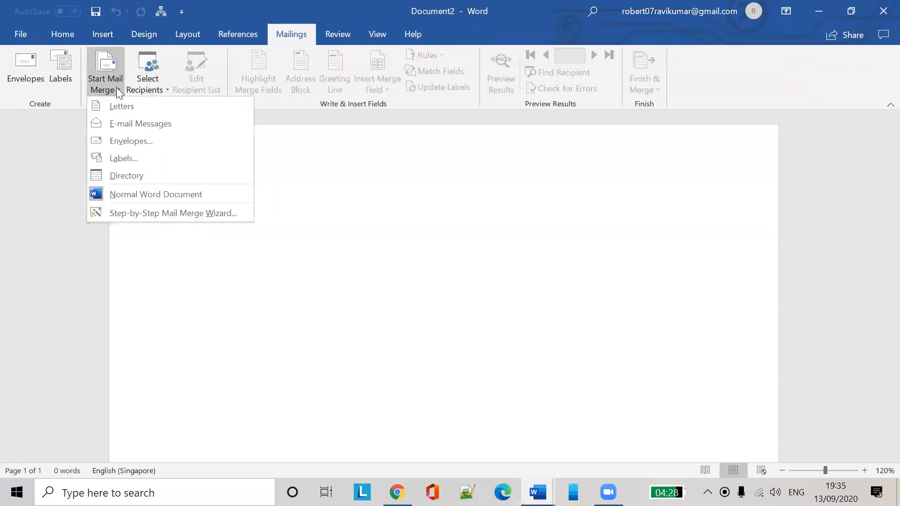
{"action": "left_click", "coordinate": [158, 214]}
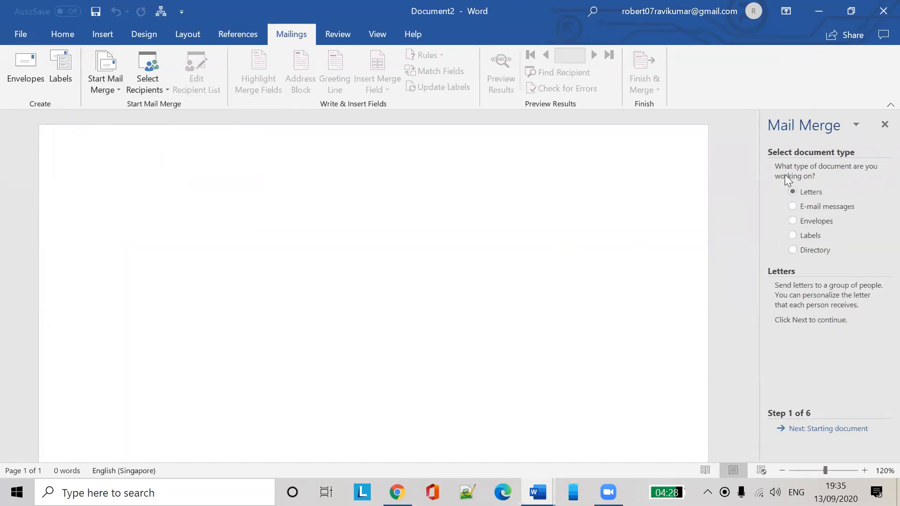
{"action": "left_click_drag", "start_coordinate": [759, 182], "coordinate": [677, 181]}
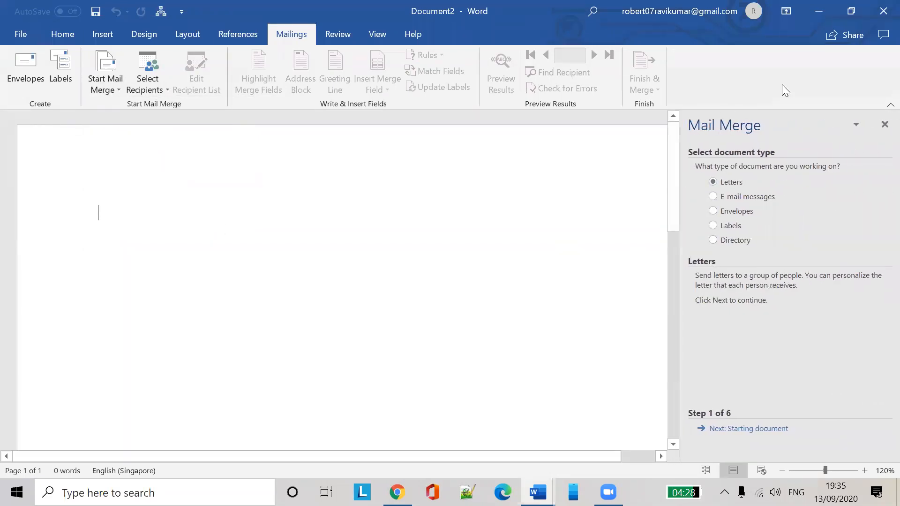
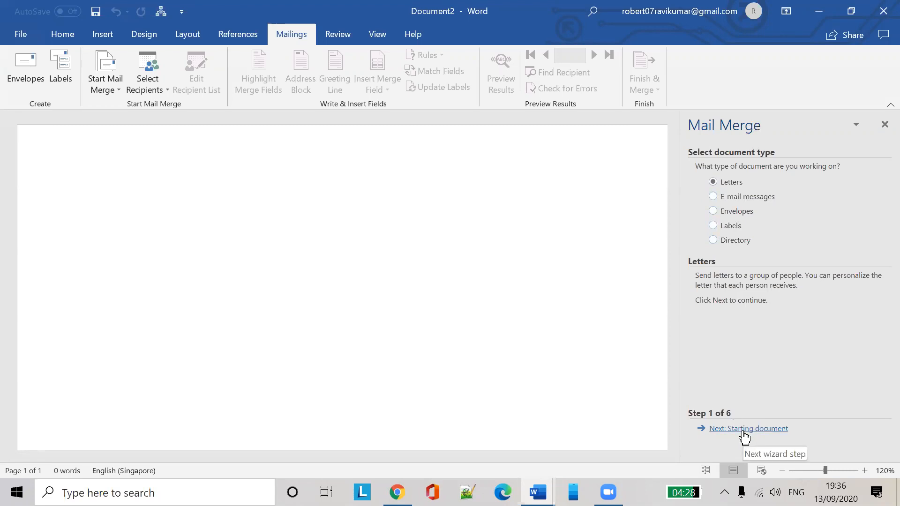
Advance the Mail Merge wizard to recipient selection and choose Type a new list
{"action": "left_click", "coordinate": [743, 430]}
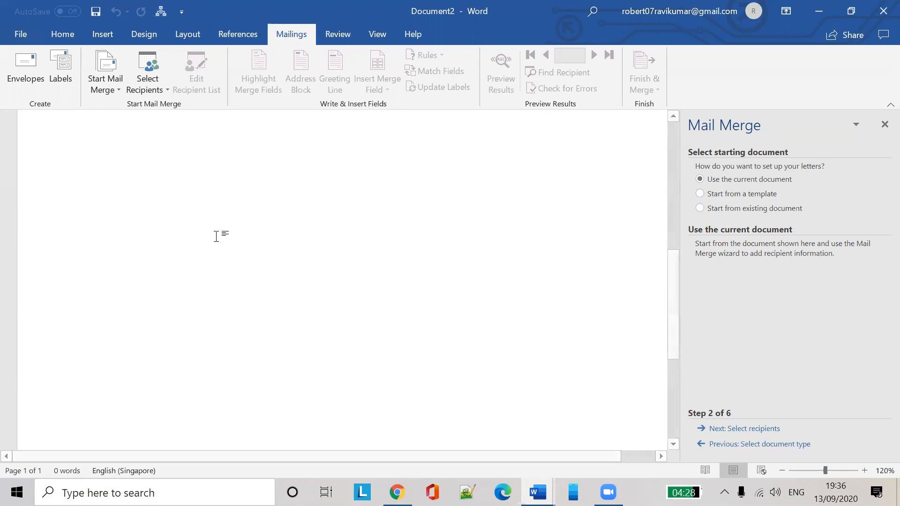
{"action": "scroll", "coordinate": [347, 253], "scroll_direction": "up", "scroll_amount": 5}
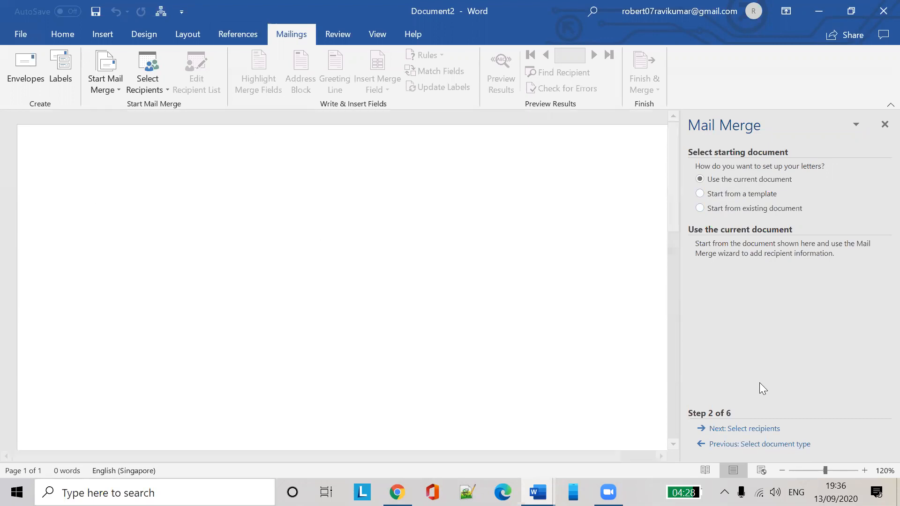
{"action": "left_click", "coordinate": [744, 429]}
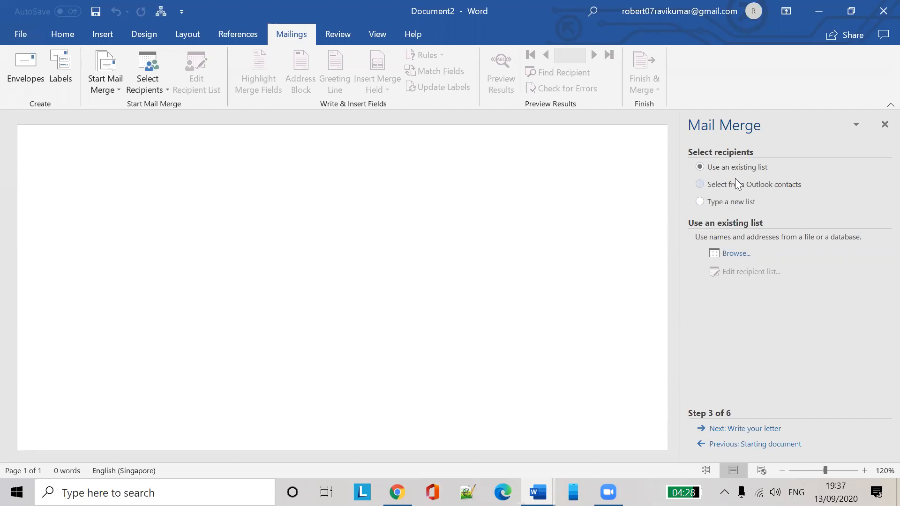
{"action": "left_click", "coordinate": [700, 202]}
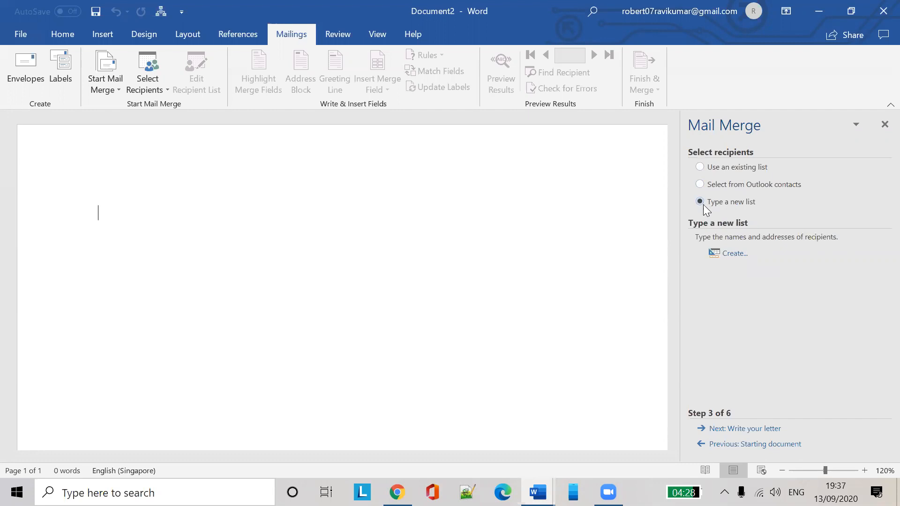
Start a new address list, widen it, and enter title Mr with the recipient's first and last name
{"action": "left_click", "coordinate": [731, 257]}
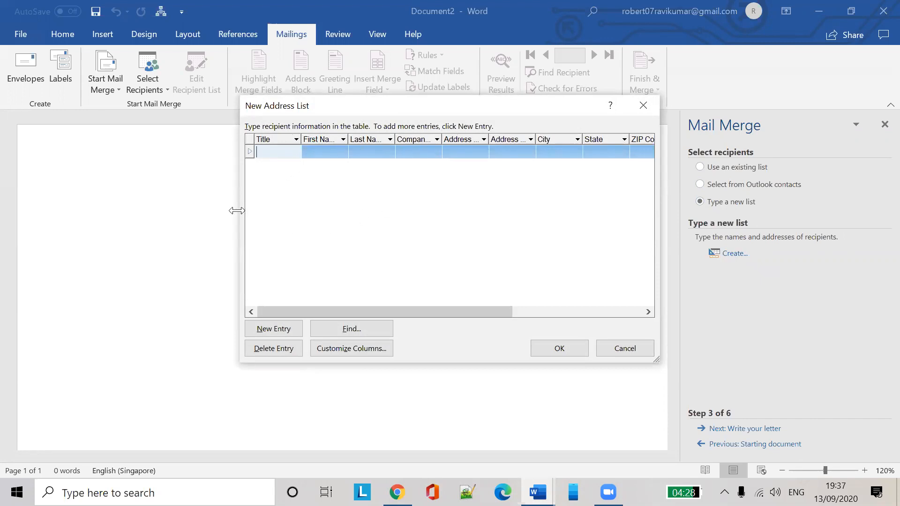
{"action": "left_click_drag", "start_coordinate": [236, 211], "coordinate": [138, 206]}
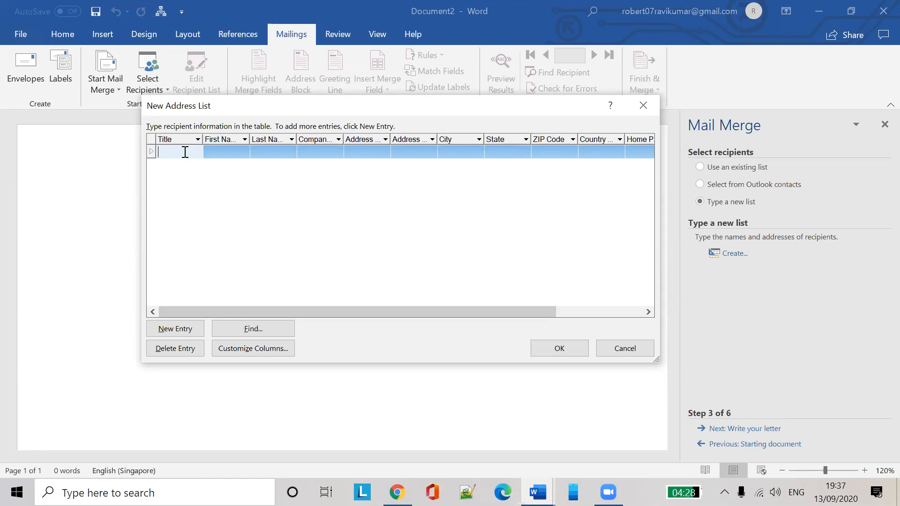
{"action": "type", "text": "Mr"}
{"action": "key", "text": "Tab"}
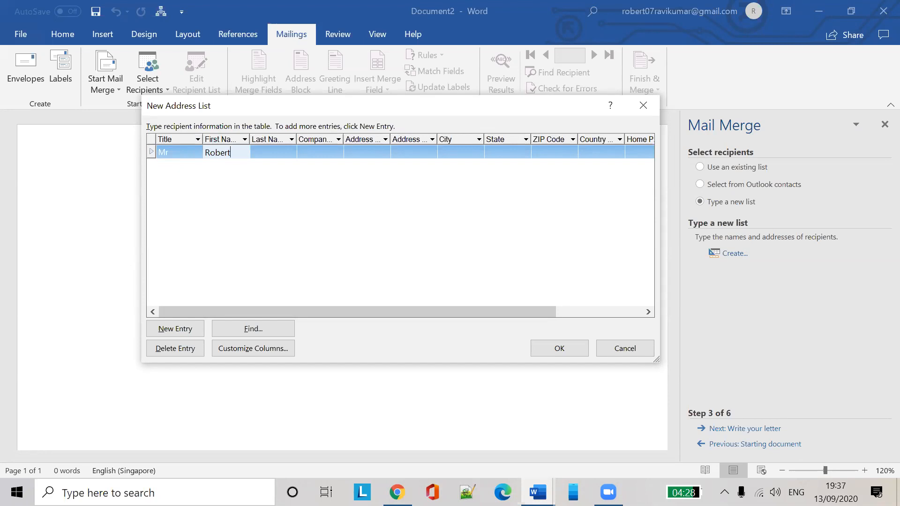
{"action": "key", "text": "Tab"}
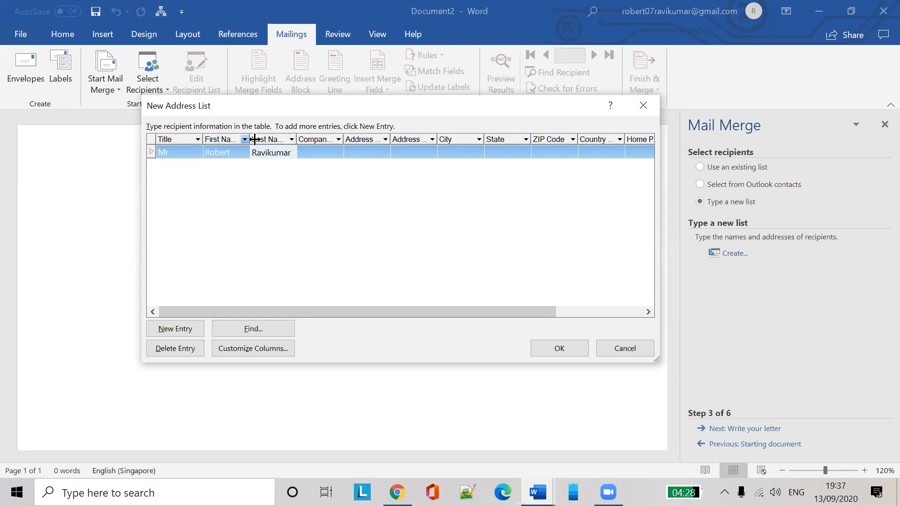
Give the first recipient company NTT Data and city Singapore, then add a new entry row
{"action": "left_click", "coordinate": [321, 148]}
{"action": "type", "text": "NTT Data"}
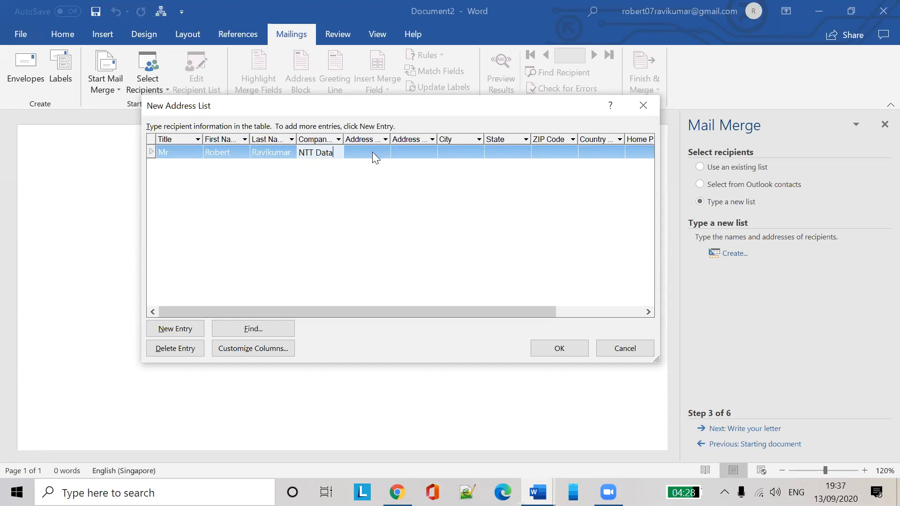
{"action": "left_click", "coordinate": [362, 149]}
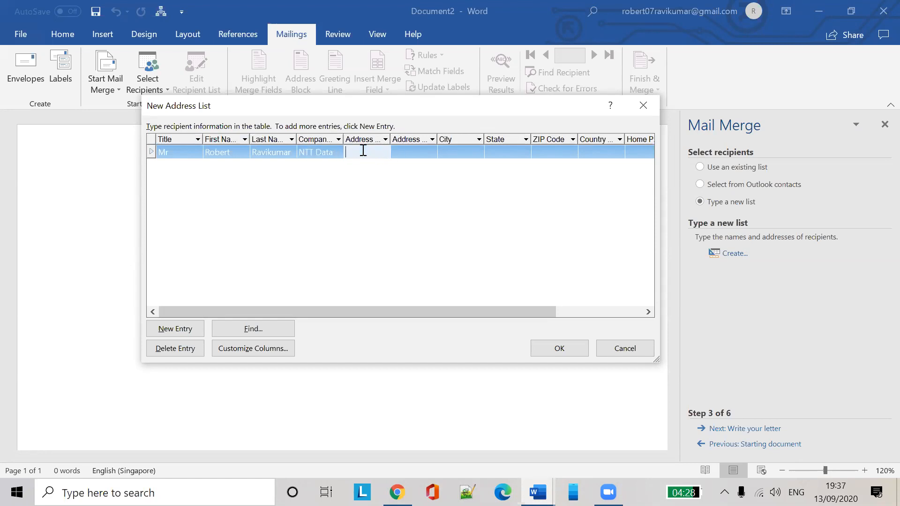
{"action": "left_click", "coordinate": [466, 151]}
{"action": "type", "text": "Singapore"}
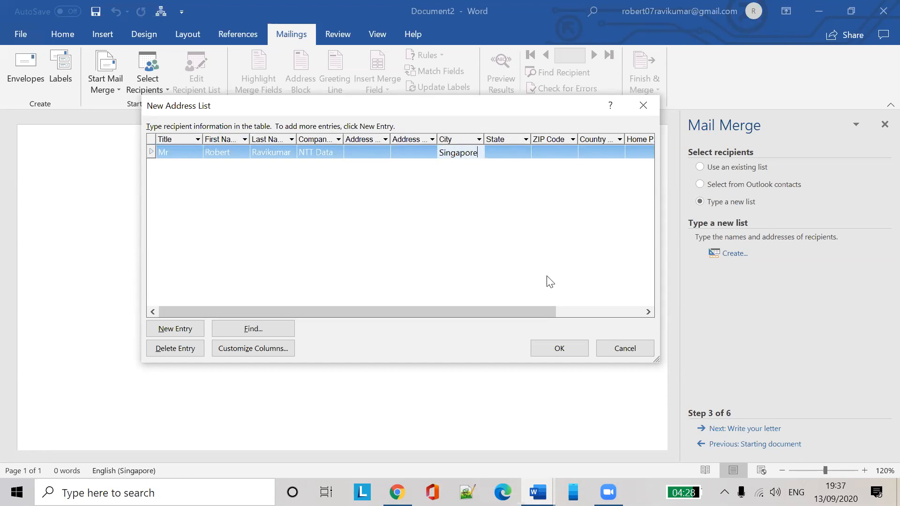
{"action": "left_click_drag", "start_coordinate": [512, 312], "coordinate": [466, 291]}
{"action": "left_click", "coordinate": [183, 328]}
Fill the second recipient: title Mr, first and last name, company DBS, city Malaysia
{"action": "type", "text": "Mar"}
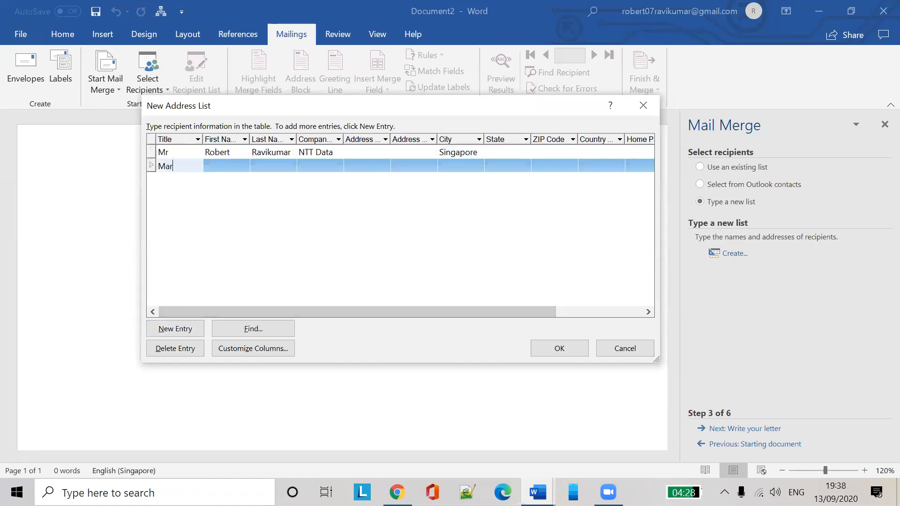
{"action": "key", "text": "BackSpace"}
{"action": "key", "text": "BackSpace"}
{"action": "type", "text": "r"}
{"action": "key", "text": "Tab"}
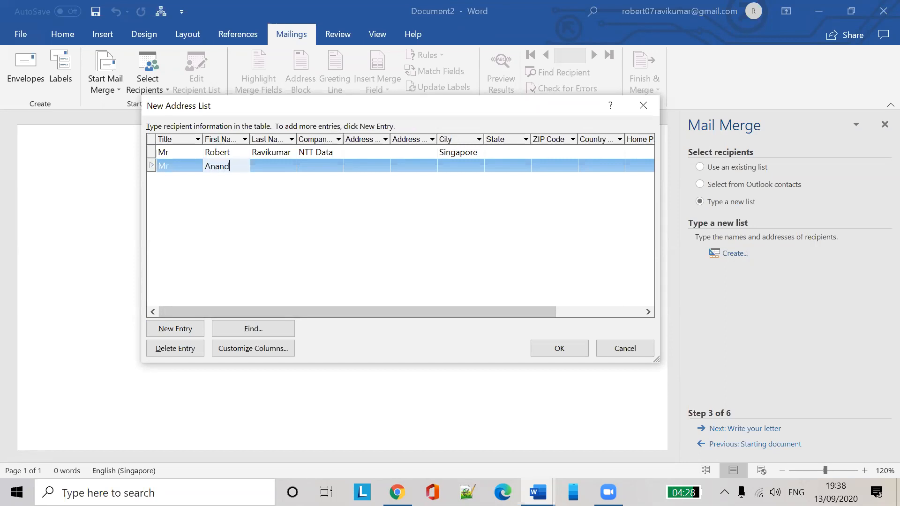
{"action": "key", "text": "Tab"}
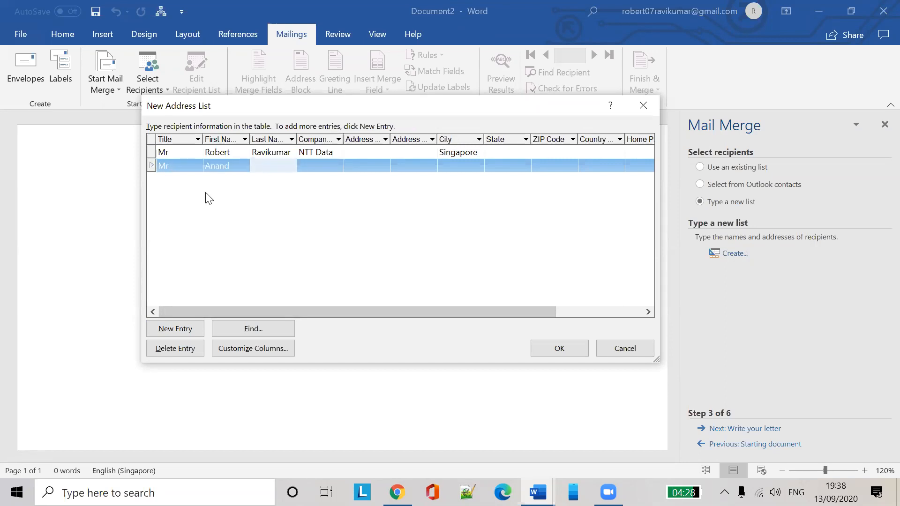
{"action": "key", "text": "Tab"}
{"action": "type", "text": "DBS"}
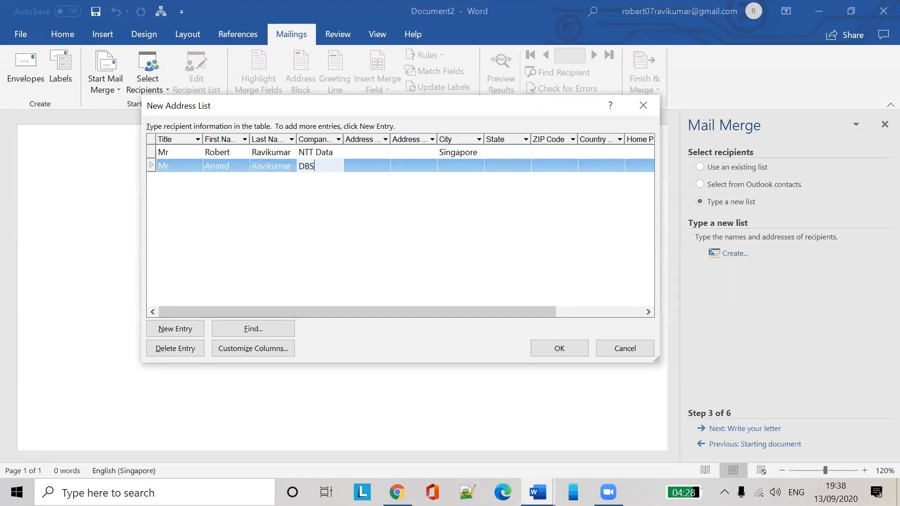
{"action": "left_click", "coordinate": [468, 166]}
{"action": "type", "text": "Malasia"}
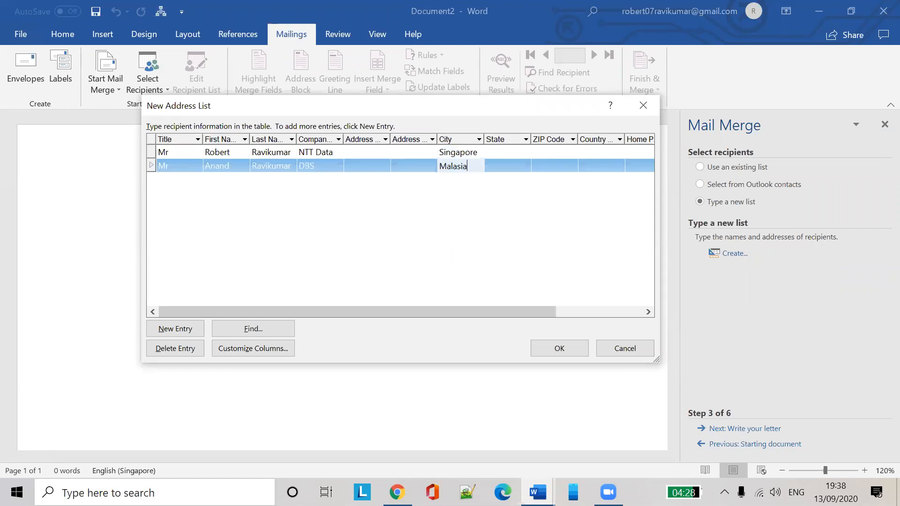
{"action": "key", "text": "BackSpace"}
{"action": "key", "text": "BackSpace"}
{"action": "type", "text": "ysia"}
Add a third recipient: title Mrs, first and last name, company SCB, city Russia
{"action": "left_click", "coordinate": [184, 333]}
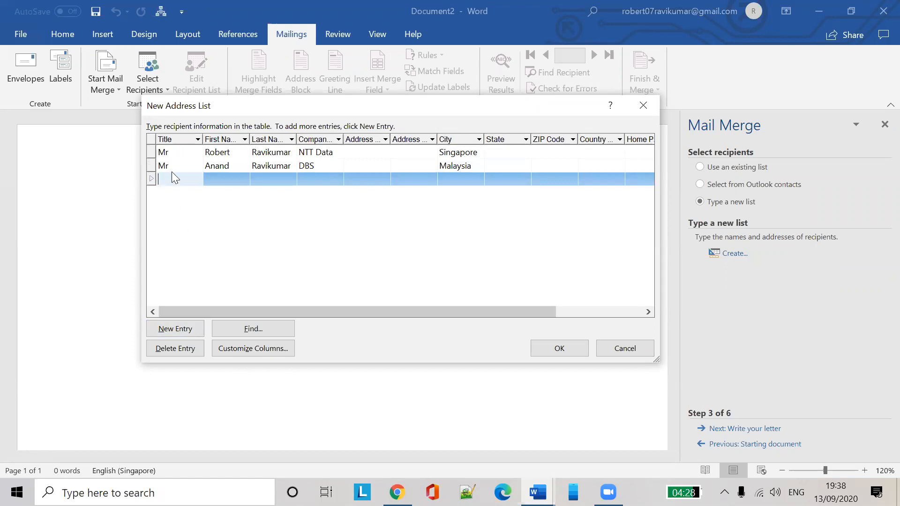
{"action": "type", "text": "Mrs"}
{"action": "key", "text": "Tab"}
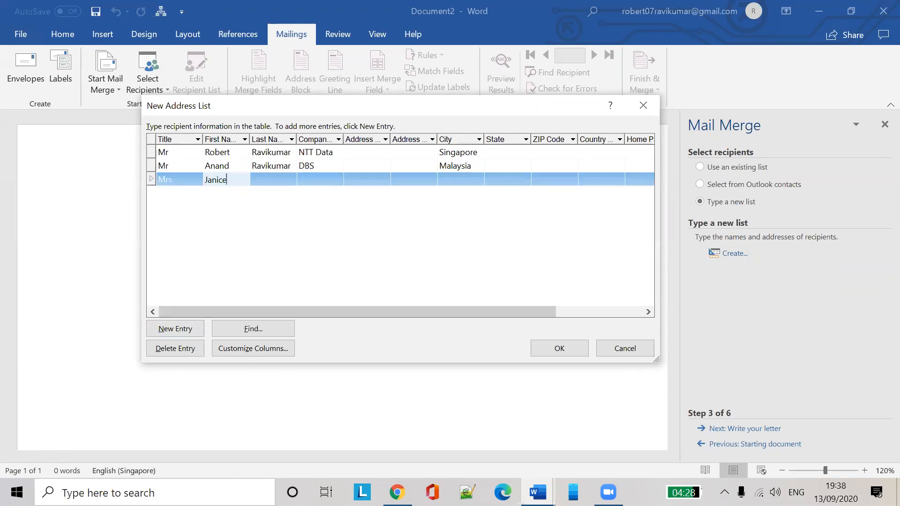
{"action": "key", "text": "Tab"}
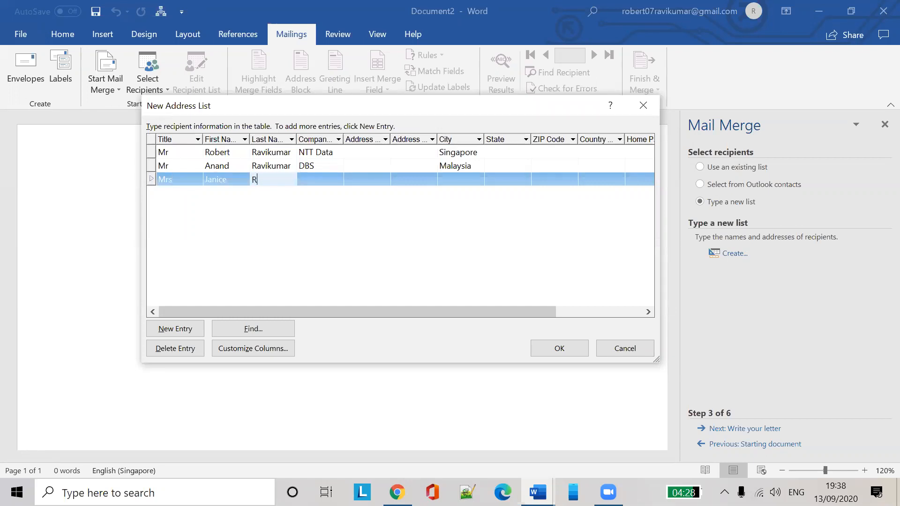
{"action": "key", "text": "Tab"}
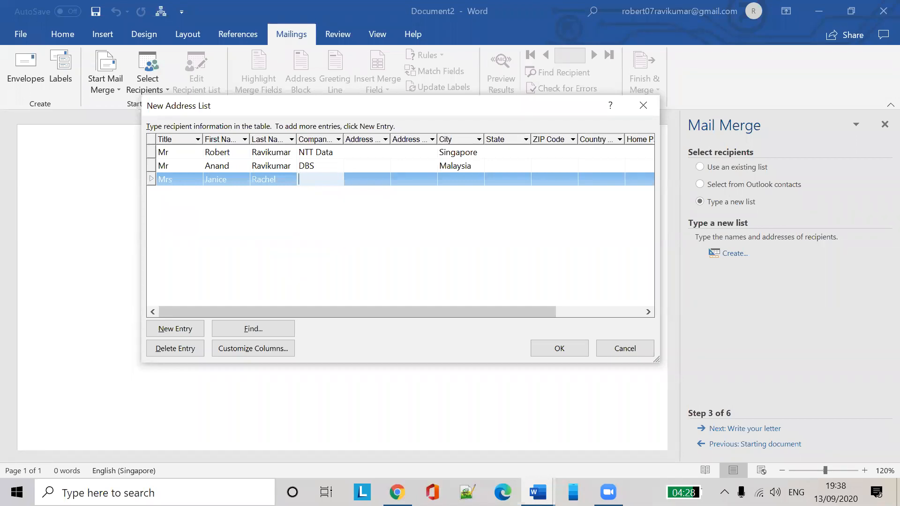
{"action": "type", "text": "SCB"}
{"action": "left_click", "coordinate": [455, 178]}
{"action": "type", "text": "Russia"}
{"action": "left_click", "coordinate": [502, 202]}
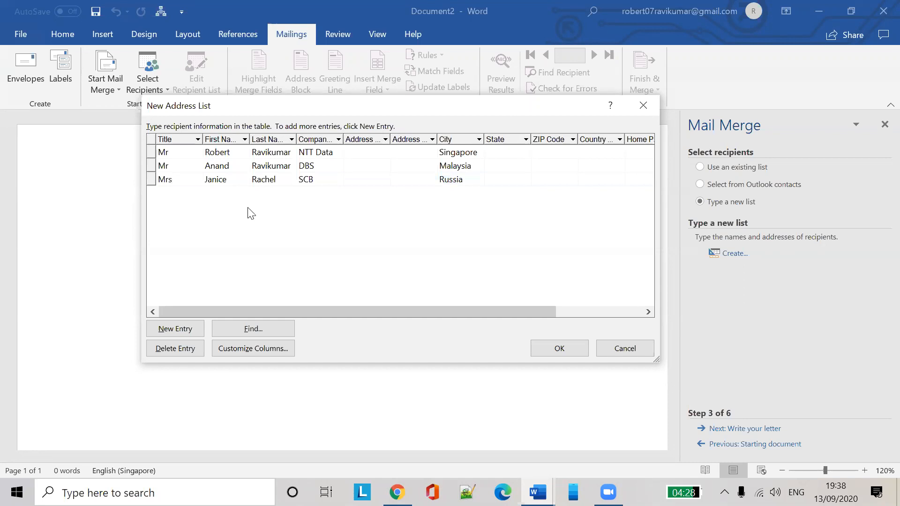
Add a fourth recipient: title Mrs, first and last name, company YWCA, city trichy
{"action": "left_click", "coordinate": [179, 330]}
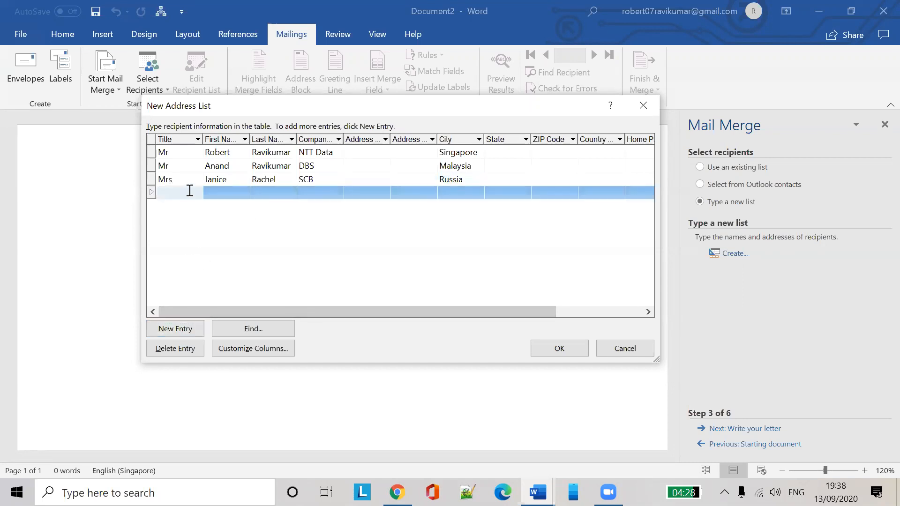
{"action": "type", "text": "Mrs"}
{"action": "key", "text": "Tab"}
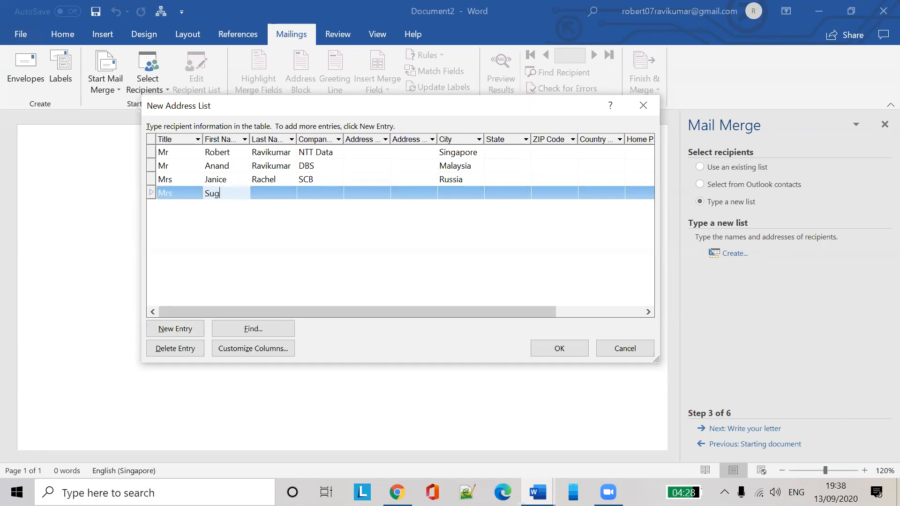
{"action": "key", "text": "Tab"}
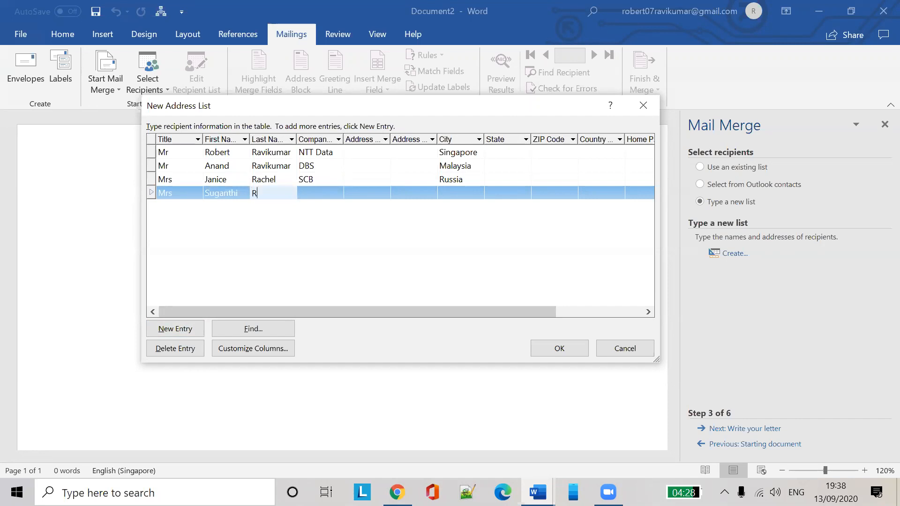
{"action": "key", "text": "Tab"}
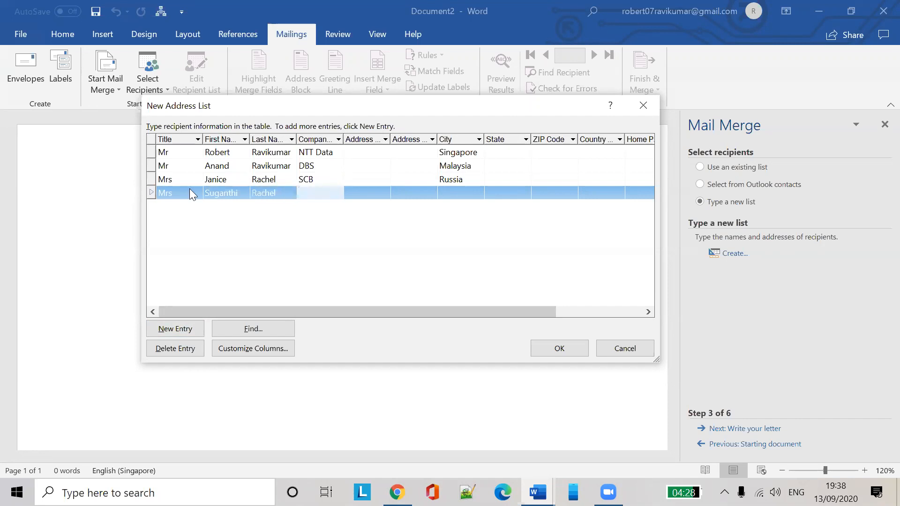
{"action": "type", "text": "YWCA"}
{"action": "left_click", "coordinate": [451, 193]}
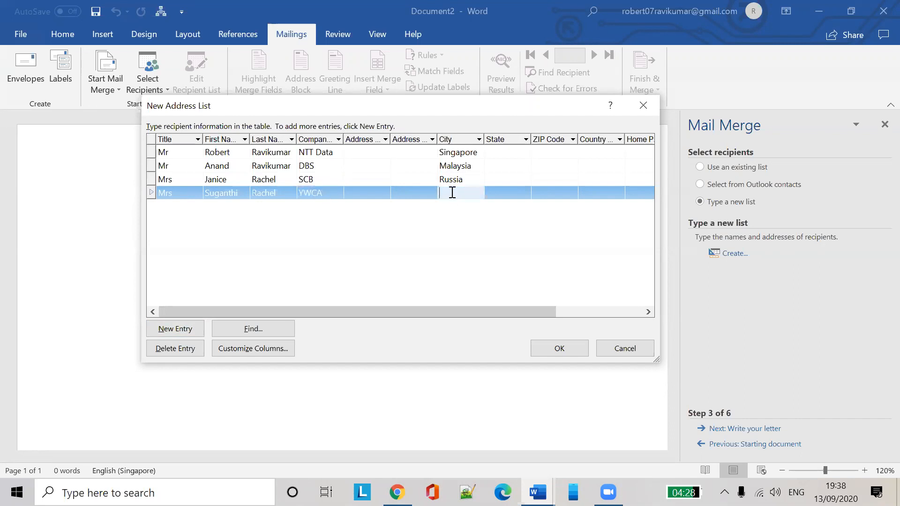
{"action": "type", "text": "trichy"}
Change the second recipient's city to Johor and the third's to London
{"action": "left_click", "coordinate": [469, 170]}
{"action": "type", "text": "J"}
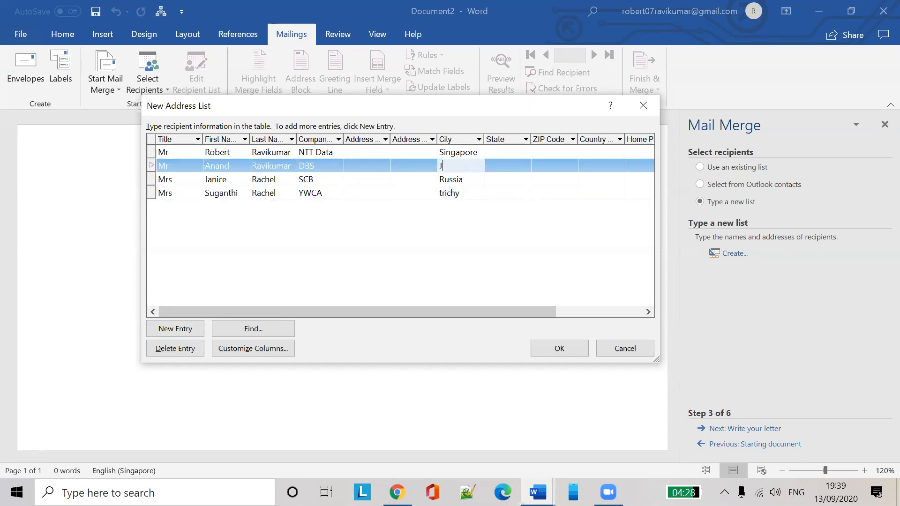
{"action": "type", "text": "OHOR"}
{"action": "left_click", "coordinate": [464, 180]}
{"action": "key", "text": "BackSpace"}
{"action": "key", "text": "BackSpace"}
{"action": "key", "text": "BackSpace"}
{"action": "key", "text": "BackSpace"}
{"action": "key", "text": "BackSpace"}
{"action": "key", "text": "BackSpace"}
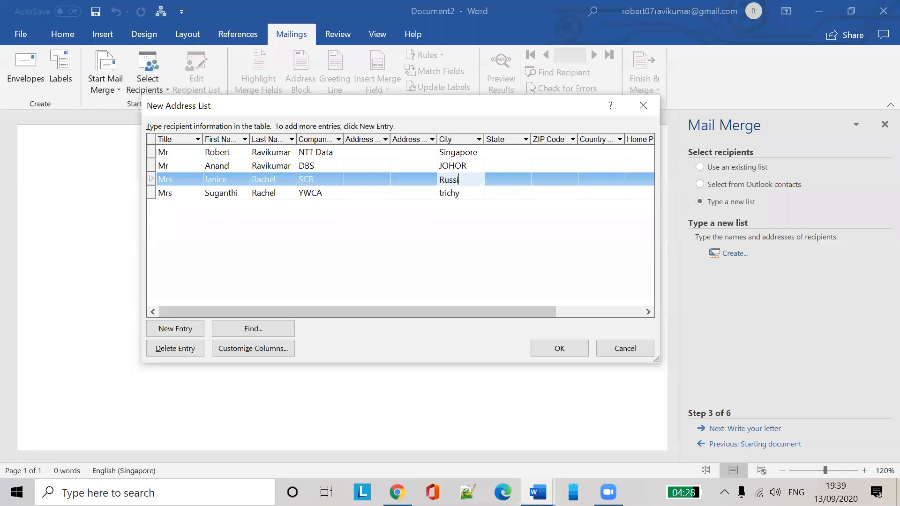
{"action": "type", "text": "London"}
{"action": "left_click", "coordinate": [470, 168]}
{"action": "type", "text": "Johor"}
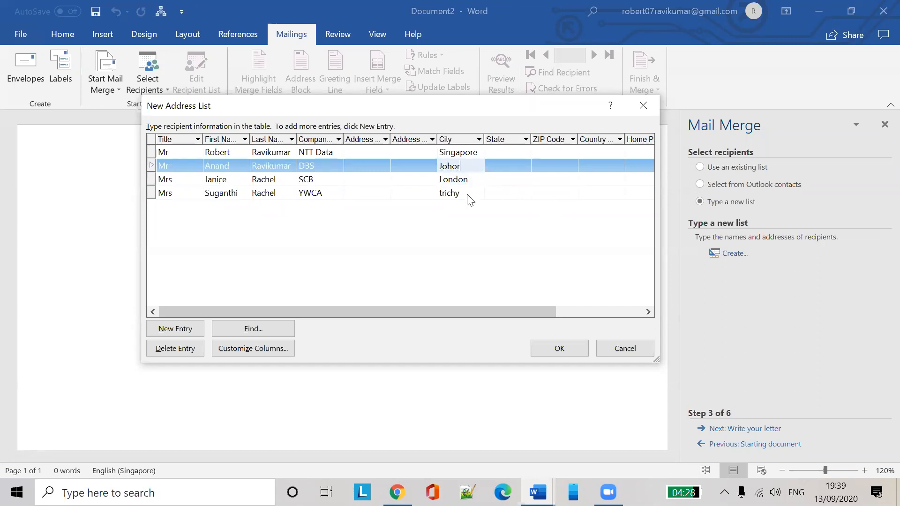
{"action": "left_click", "coordinate": [486, 214]}
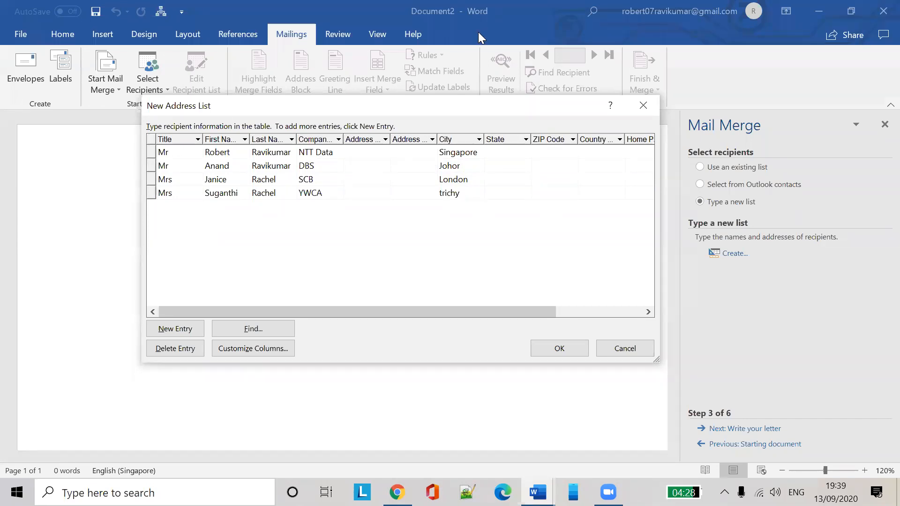
{"action": "left_click_drag", "start_coordinate": [221, 110], "coordinate": [207, 138]}
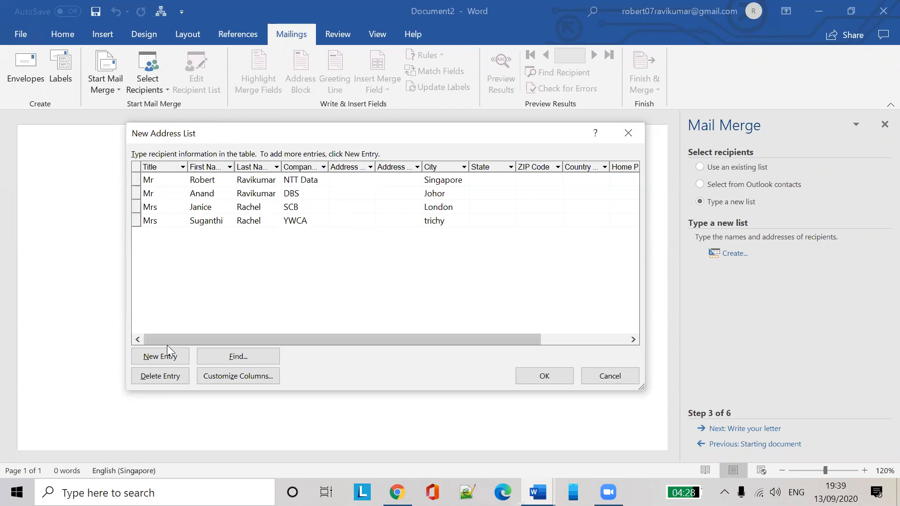
Save the typed recipient list as marriage_inv
{"action": "left_click", "coordinate": [545, 376]}
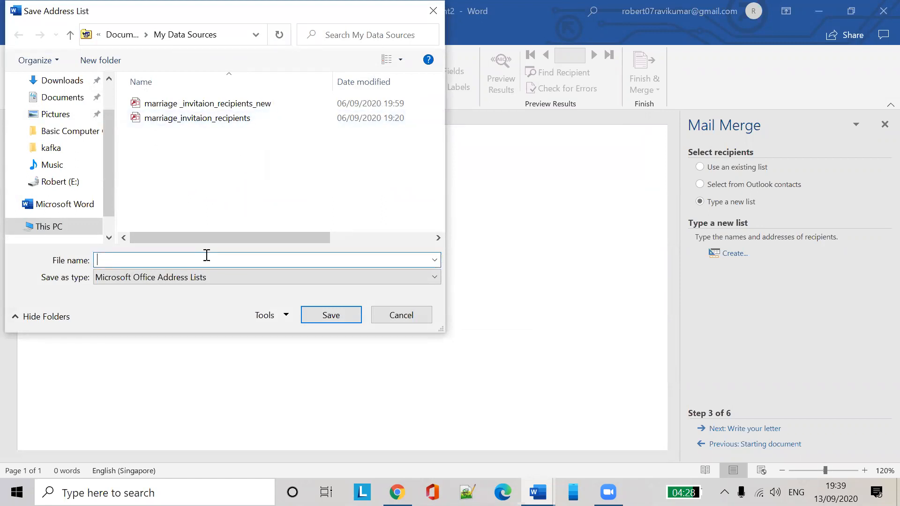
{"action": "type", "text": "marriage"}
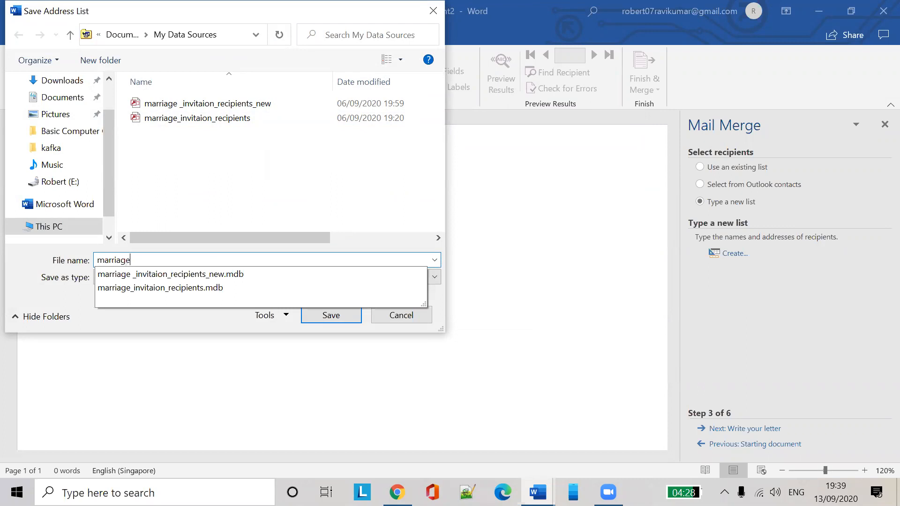
{"action": "type", "text": "_inv"}
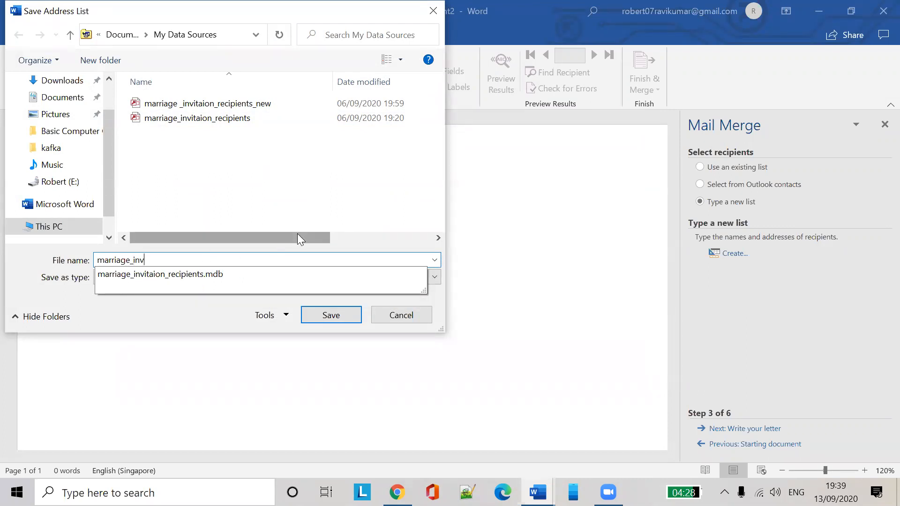
{"action": "left_click", "coordinate": [318, 314]}
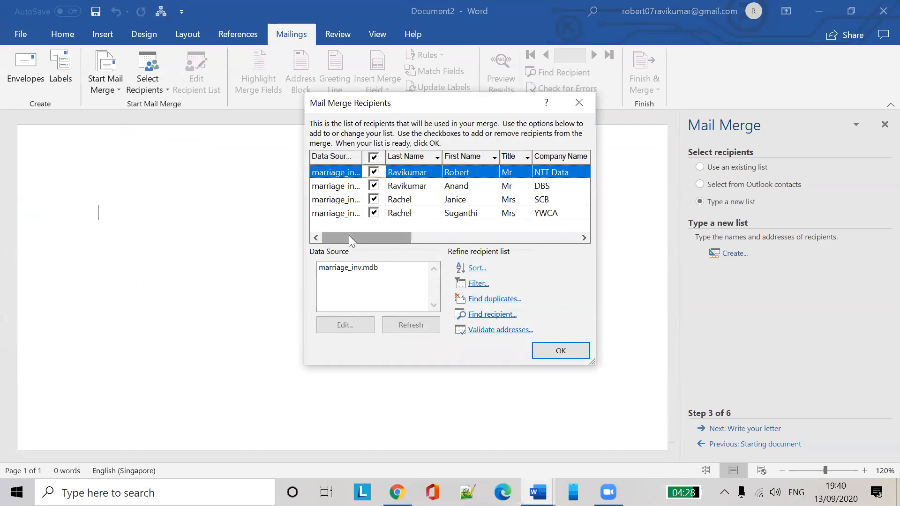
Select marriage_inv.mdb as the data source and close the recipient list with OK
{"action": "left_click", "coordinate": [373, 268]}
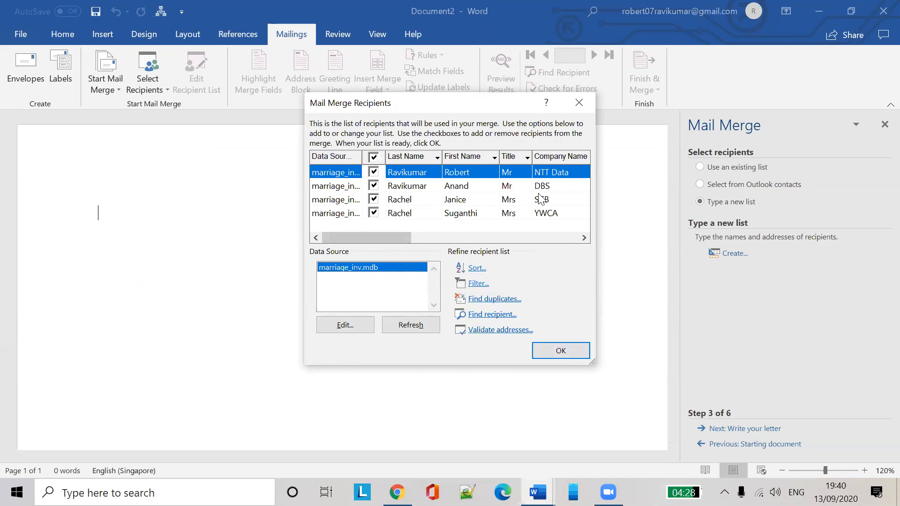
{"action": "left_click", "coordinate": [564, 354]}
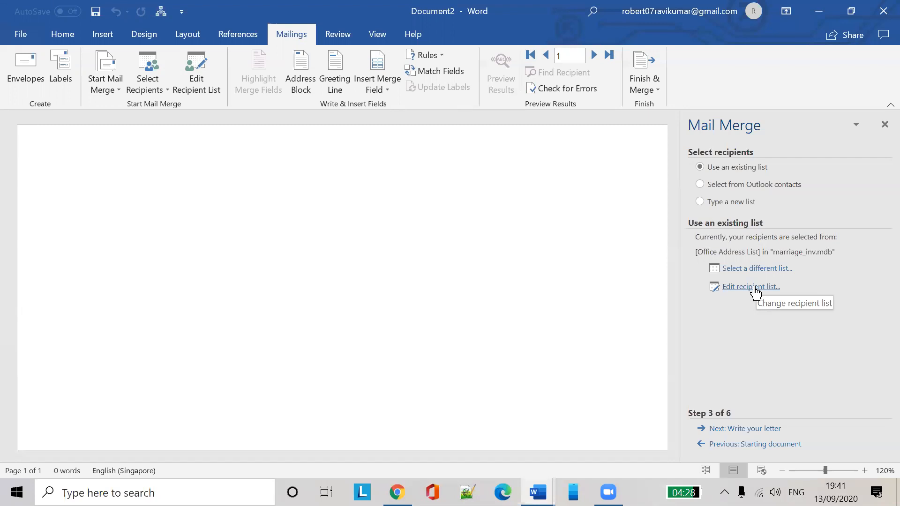
Edit the marriage_inv.mdb data source and add a new entry with title Mr and the recipient's name
{"action": "left_click", "coordinate": [754, 287]}
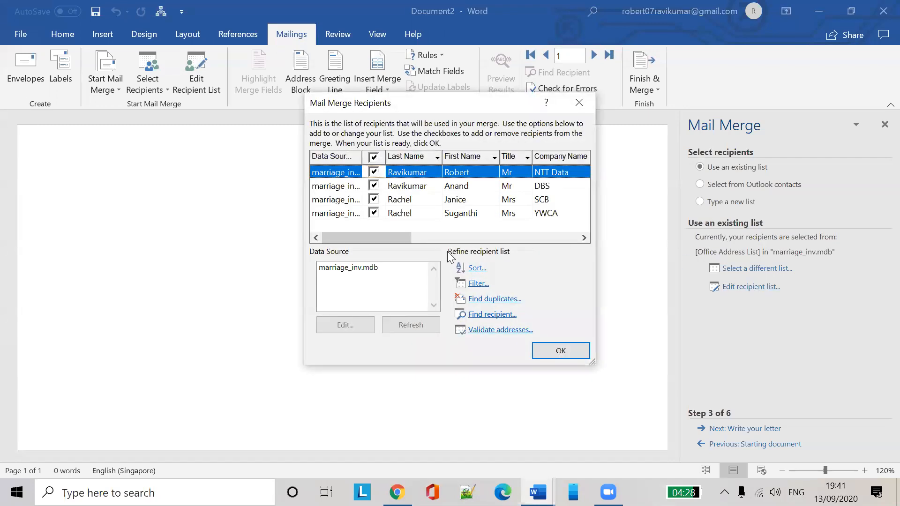
{"action": "left_click", "coordinate": [371, 271]}
{"action": "left_click", "coordinate": [351, 326]}
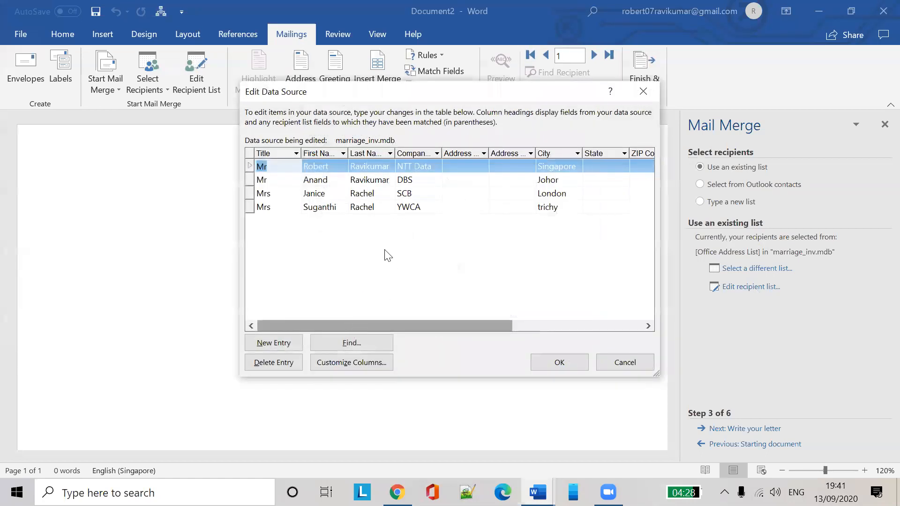
{"action": "left_click", "coordinate": [289, 344]}
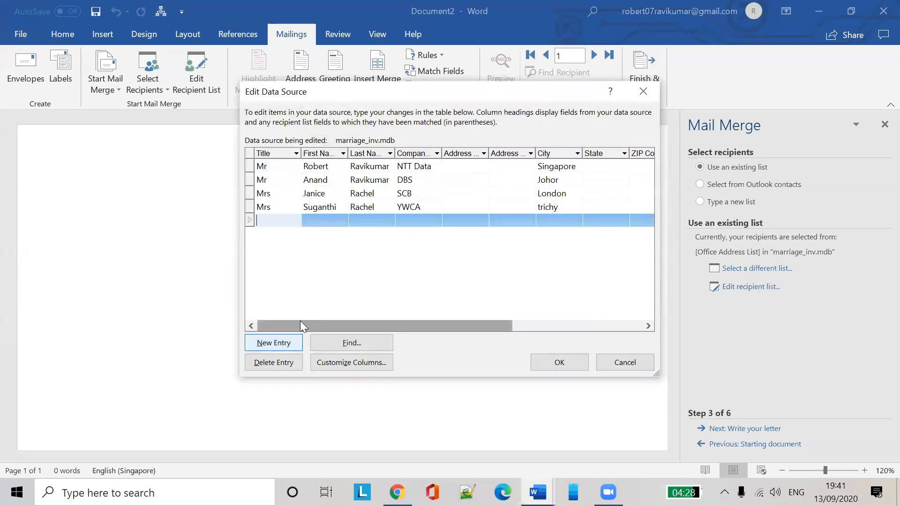
{"action": "type", "text": "Mrs"}
{"action": "key", "text": "BackSpace"}
{"action": "key", "text": "BackSpace"}
{"action": "type", "text": "r"}
{"action": "key", "text": "Tab"}
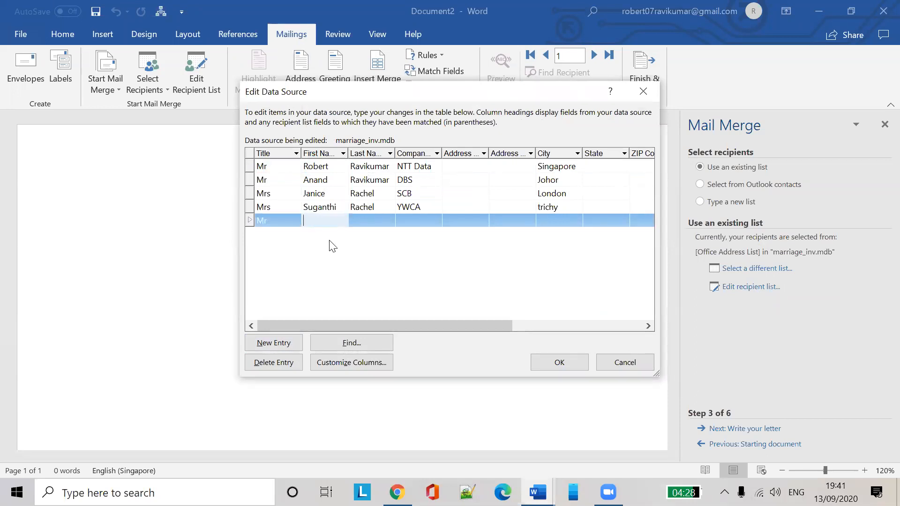
{"action": "key", "text": "Tab"}
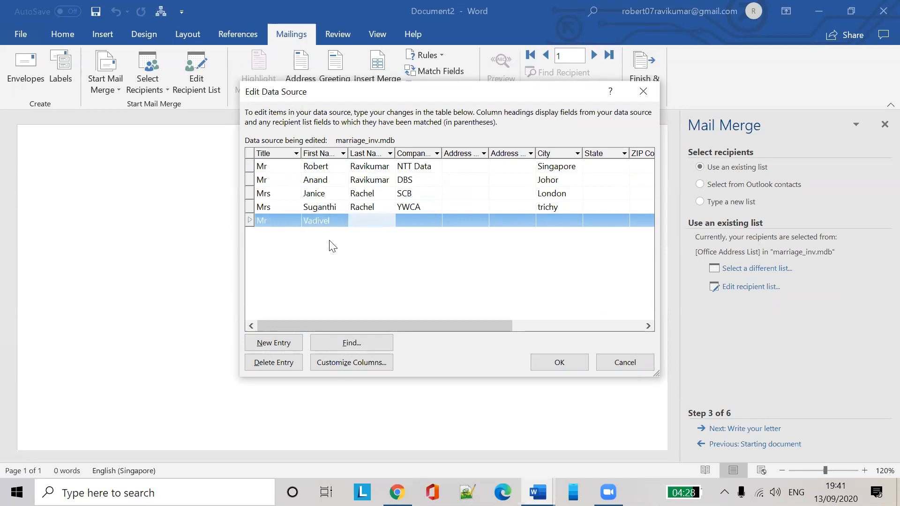
Give the new recipient company XYZ and city madurai, and confirm the edits
{"action": "left_click", "coordinate": [433, 233]}
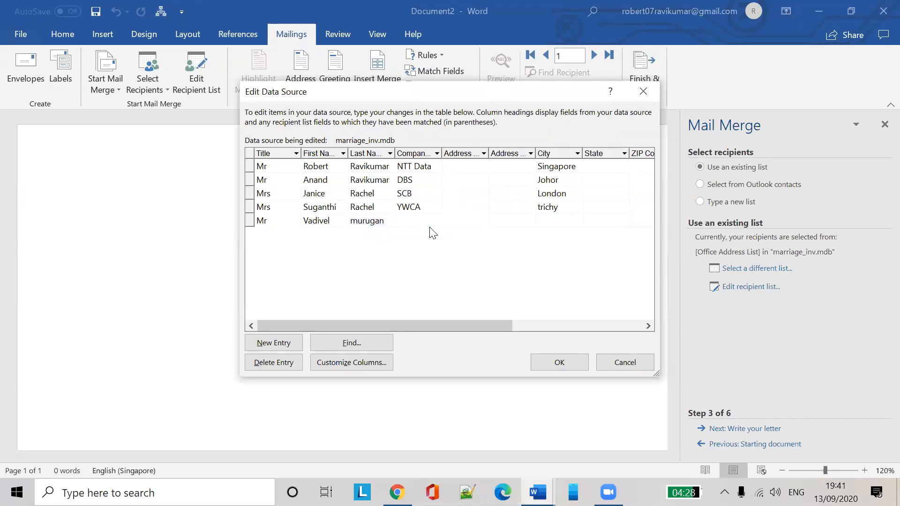
{"action": "left_click", "coordinate": [431, 220]}
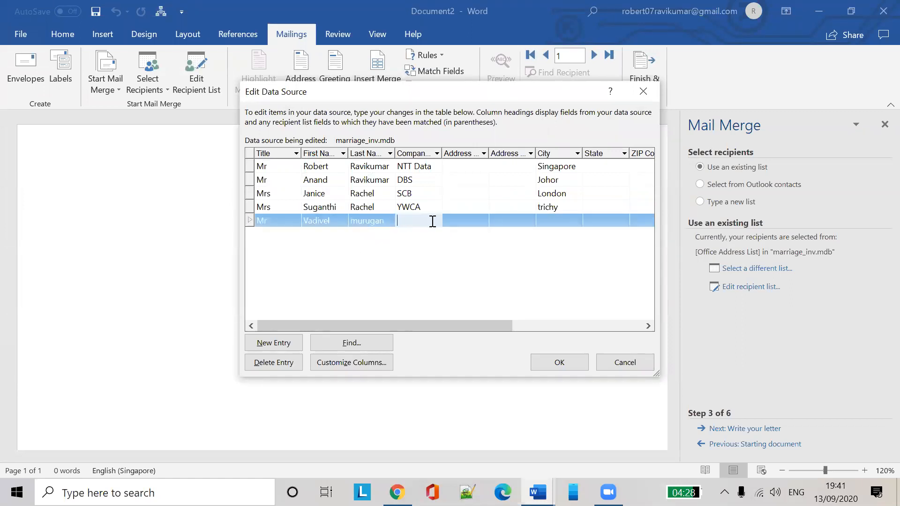
{"action": "type", "text": "XYZ"}
{"action": "left_click", "coordinate": [560, 219]}
{"action": "type", "text": "madurai"}
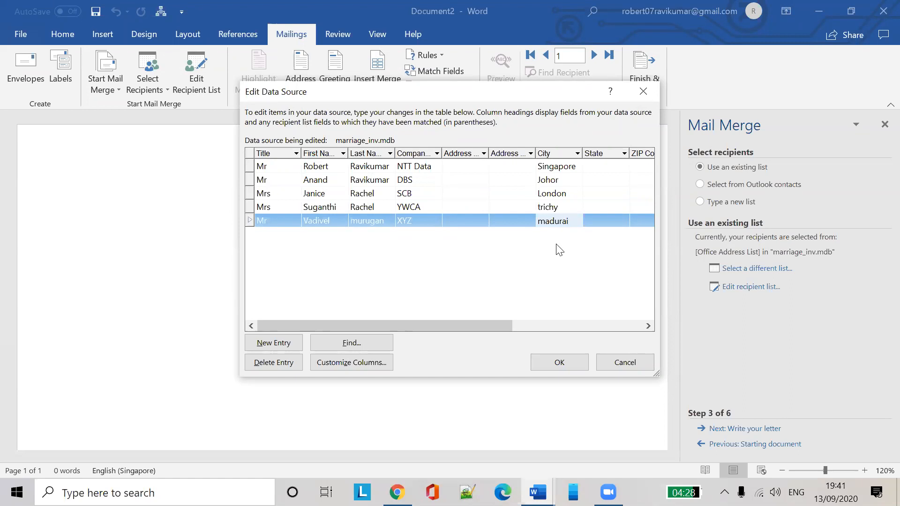
{"action": "left_click", "coordinate": [519, 278]}
{"action": "left_click", "coordinate": [573, 367]}
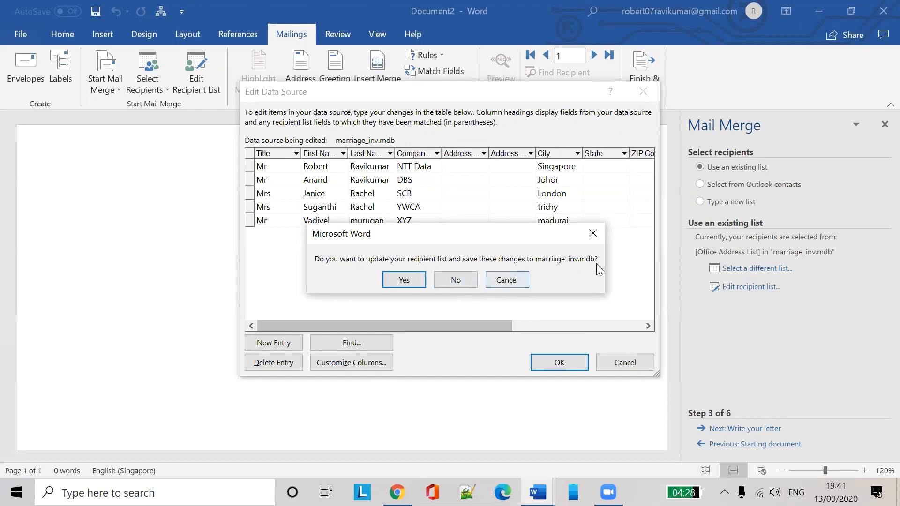
Save the changes to marriage_inv.mdb, close the recipient list, and advance to writing the letter
{"action": "left_click", "coordinate": [414, 278]}
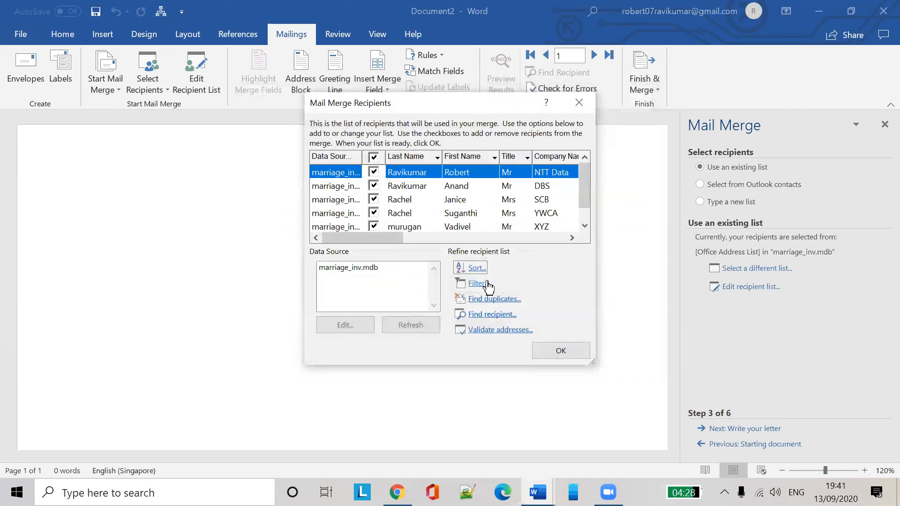
{"action": "scroll", "coordinate": [555, 211], "scroll_direction": "down", "scroll_amount": 1}
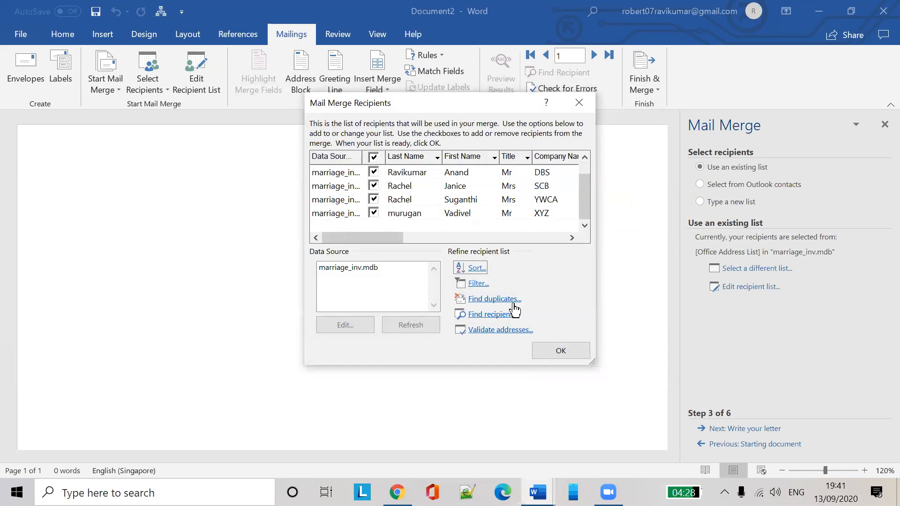
{"action": "left_click", "coordinate": [561, 351]}
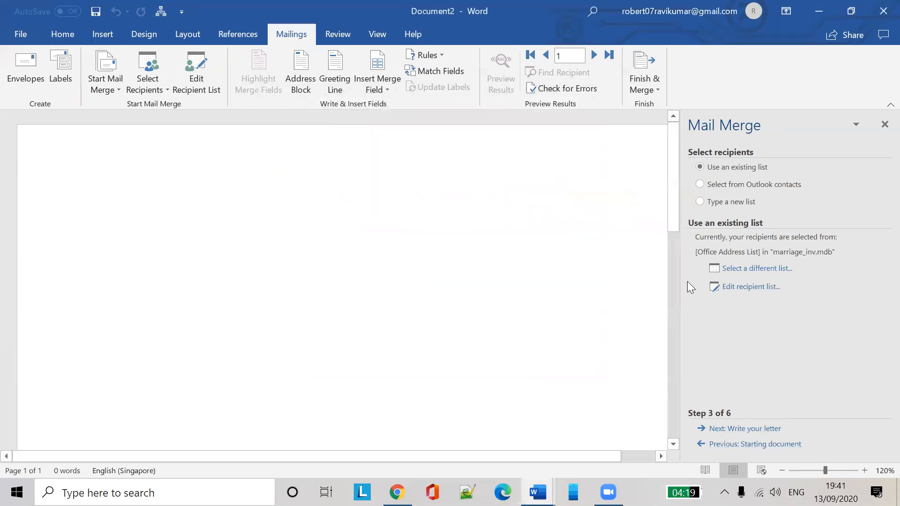
{"action": "left_click", "coordinate": [745, 429]}
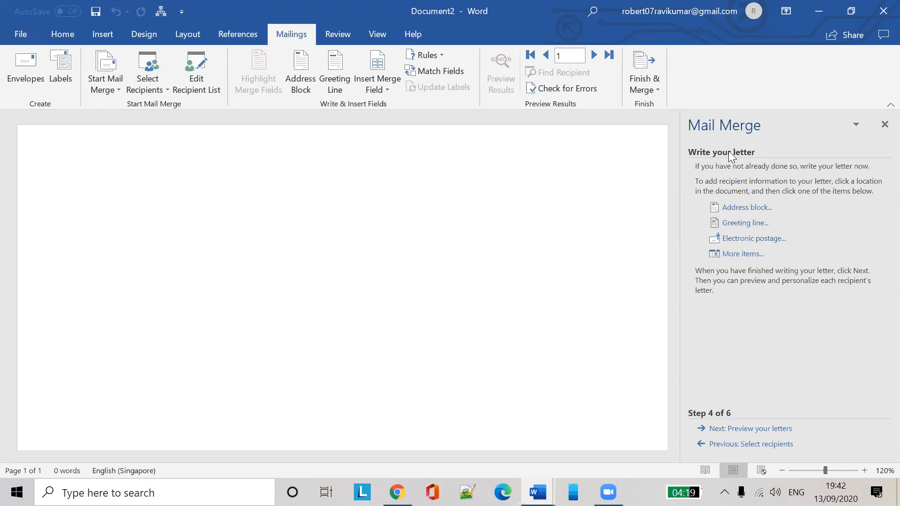
Type the letter: 'Hi ,', 'I cordially invite you to my marriage .', 'Thanks,' and the sender's name
{"action": "type", "text": "Hi"}
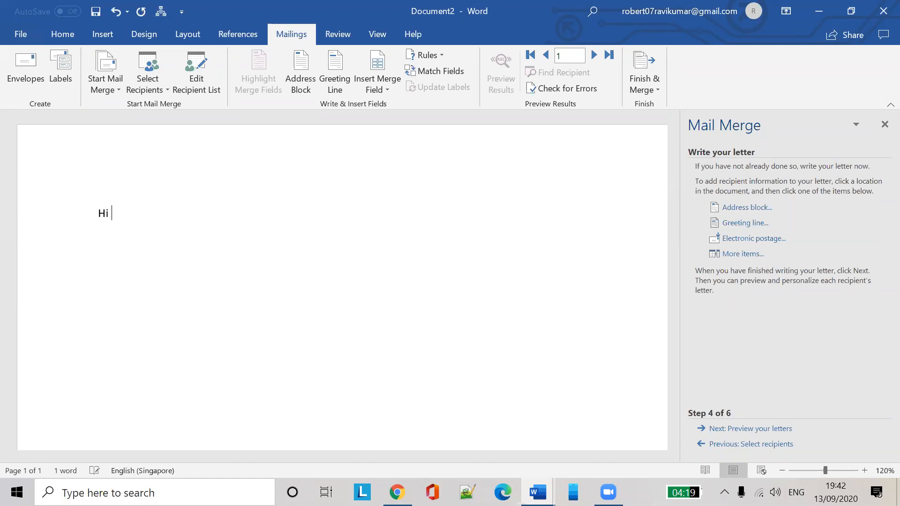
{"action": "type", "text": " ,"}
{"action": "key", "text": "Return"}
{"action": "key", "text": "Return"}
{"action": "type", "text": "I cordiaklly invite"}
{"action": "key", "text": "BackSpace"}
{"action": "key", "text": "BackSpace"}
{"action": "key", "text": "BackSpace"}
{"action": "key", "text": "BackSpace"}
{"action": "key", "text": "BackSpace"}
{"action": "key", "text": "BackSpace"}
{"action": "key", "text": "BackSpace"}
{"action": "key", "text": "BackSpace"}
{"action": "key", "text": "BackSpace"}
{"action": "key", "text": "BackSpace"}
{"action": "key", "text": "BackSpace"}
{"action": "type", "text": "lly invite you to my"}
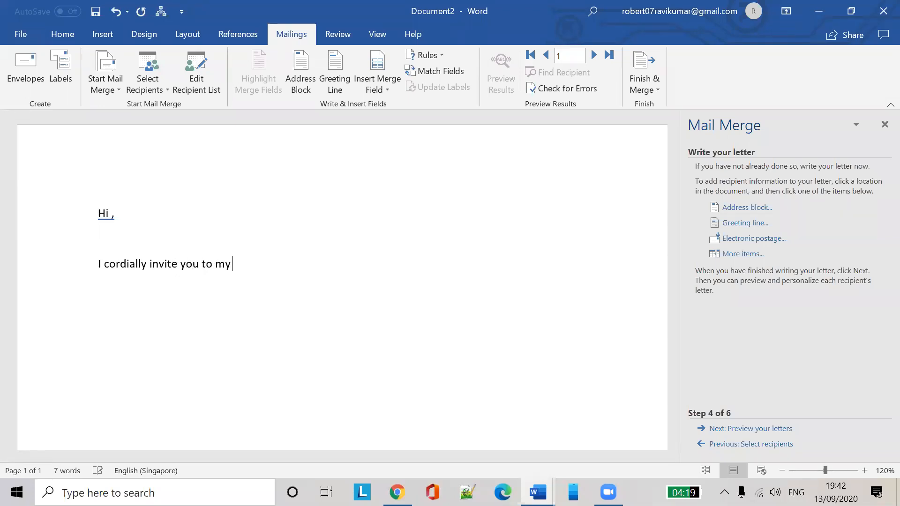
{"action": "type", "text": " marriage ."}
{"action": "key", "text": "Return"}
{"action": "key", "text": "Return"}
{"action": "type", "text": "Thanks,"}
{"action": "key", "text": "Return"}
{"action": "type", "text": "Muthu"}
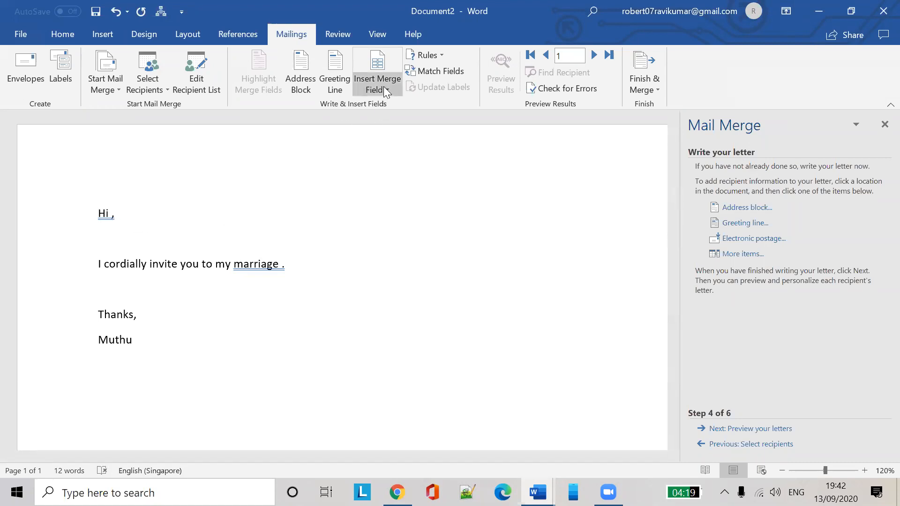
Insert the First_Name and Last_Name merge fields after Hi in the greeting
{"action": "left_click", "coordinate": [112, 213]}
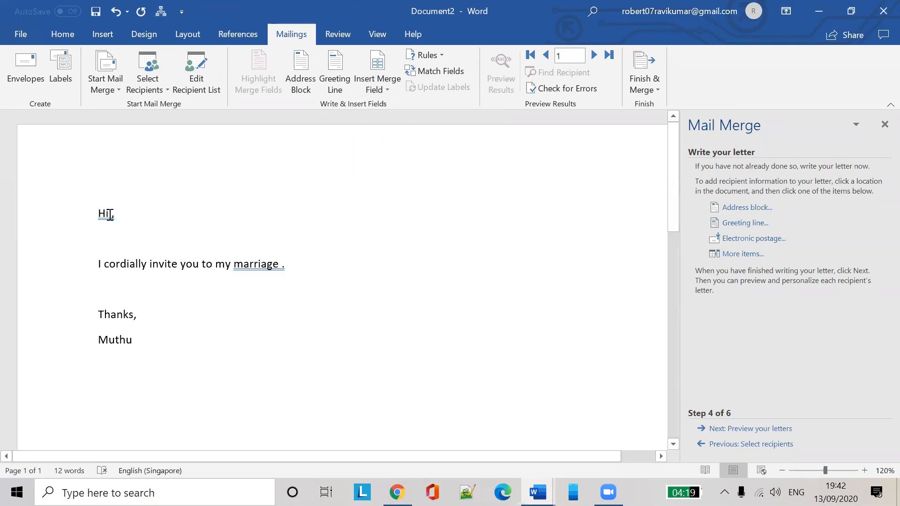
{"action": "left_click", "coordinate": [387, 89]}
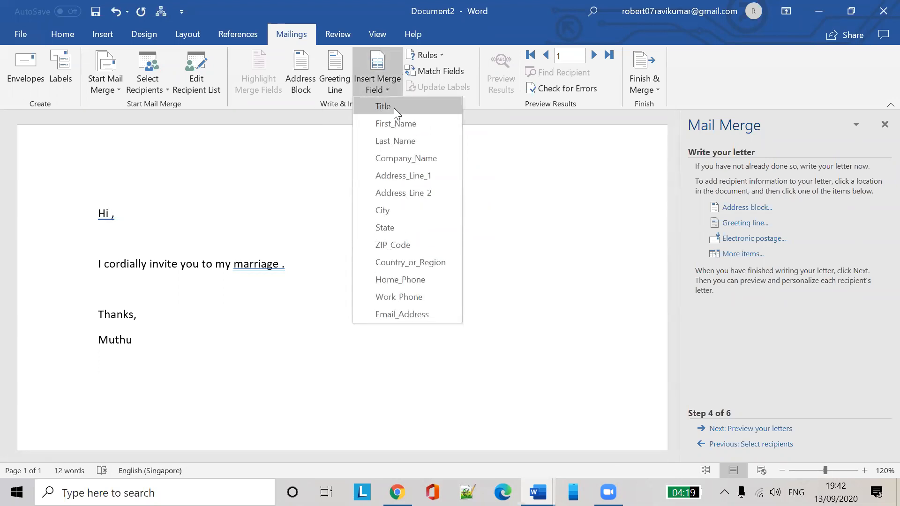
{"action": "left_click", "coordinate": [394, 124]}
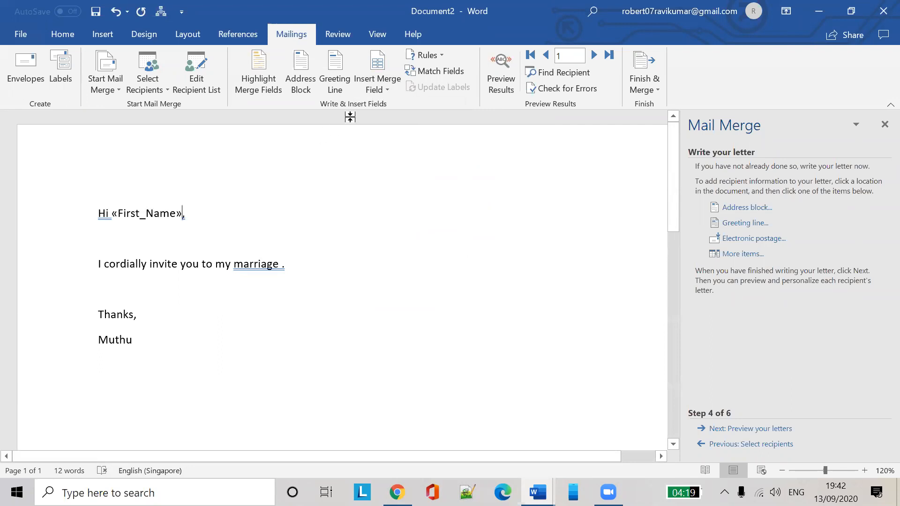
{"action": "left_click", "coordinate": [387, 89]}
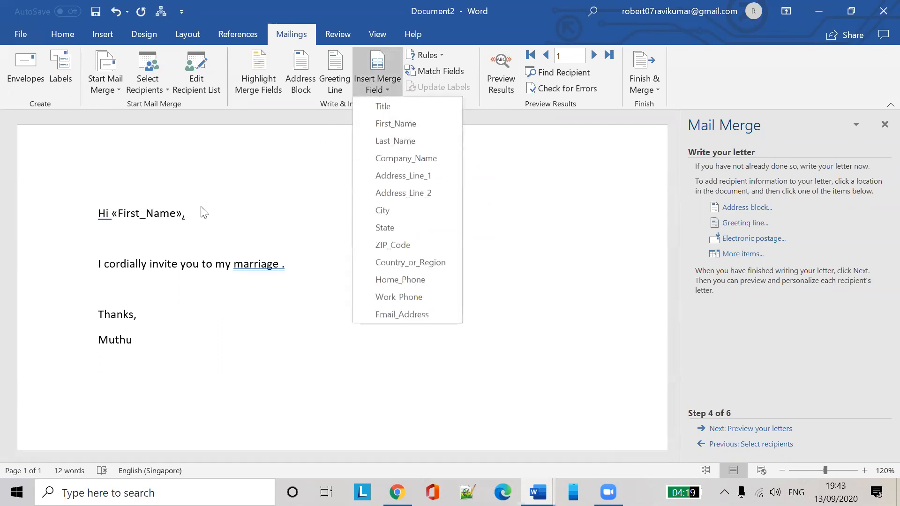
{"action": "left_click", "coordinate": [184, 216]}
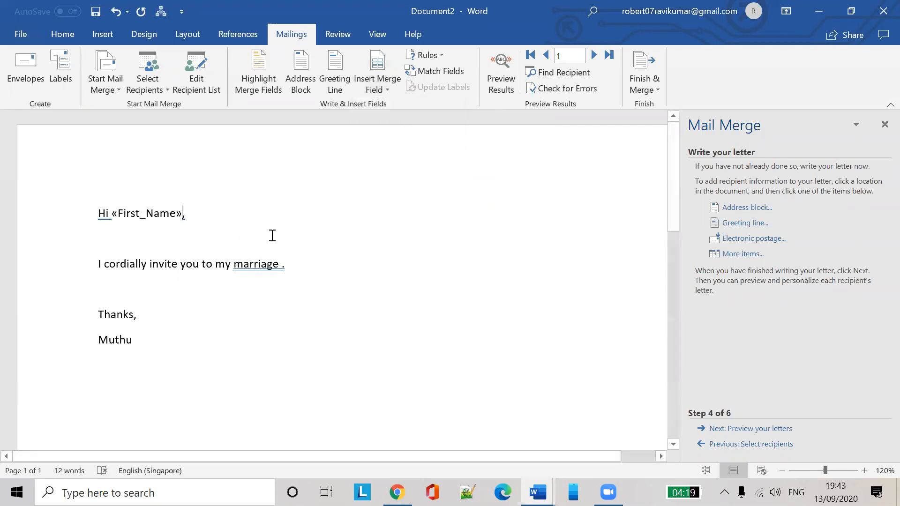
{"action": "left_click", "coordinate": [385, 90]}
{"action": "left_click", "coordinate": [404, 141]}
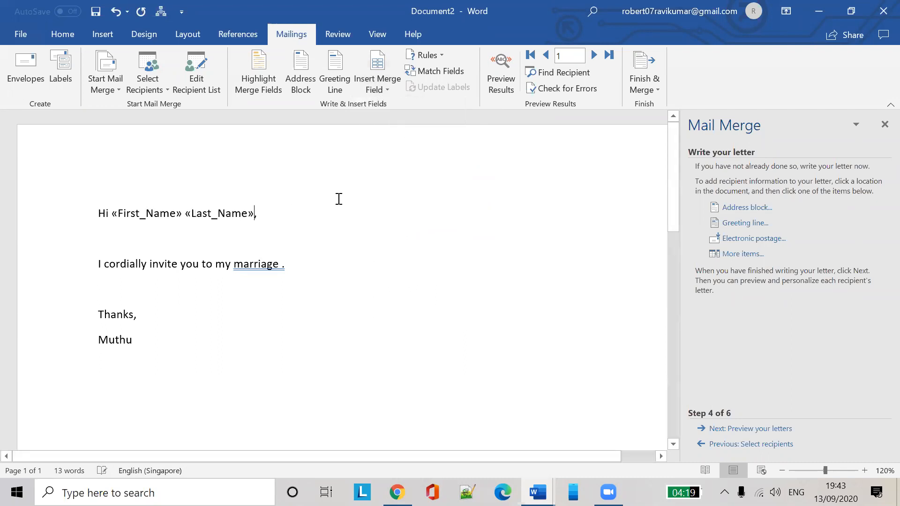
Insert the Title merge field before First_Name in the greeting
{"action": "left_click", "coordinate": [114, 216]}
{"action": "key", "text": "Left"}
{"action": "key", "text": "Right"}
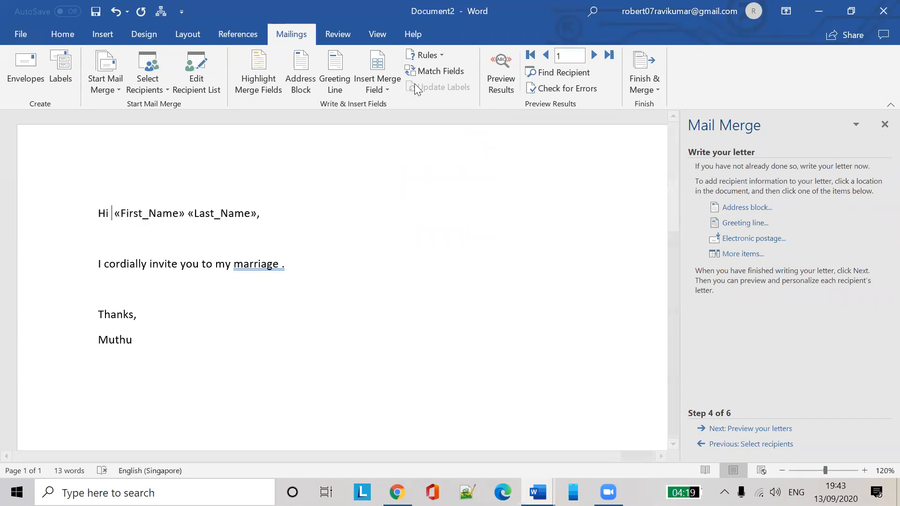
{"action": "left_click", "coordinate": [387, 86]}
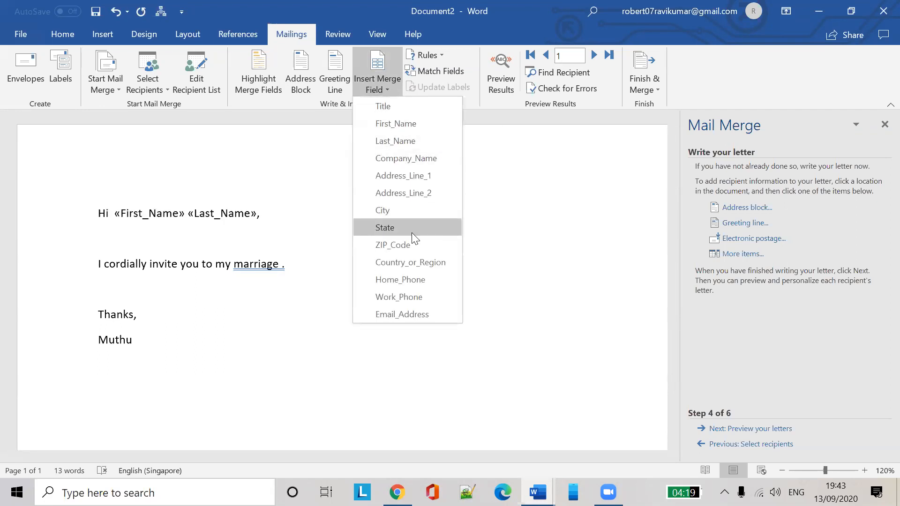
{"action": "left_click", "coordinate": [416, 111]}
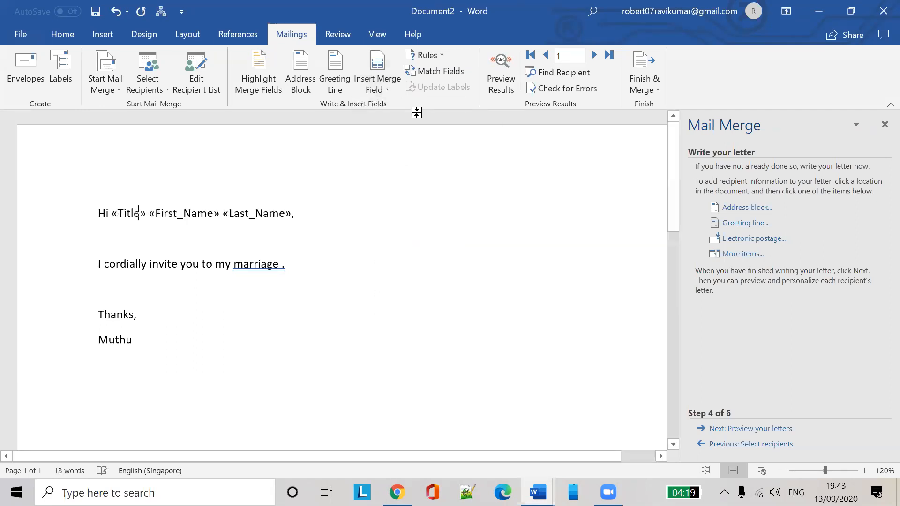
{"action": "left_click", "coordinate": [369, 204]}
{"action": "left_click", "coordinate": [297, 238]}
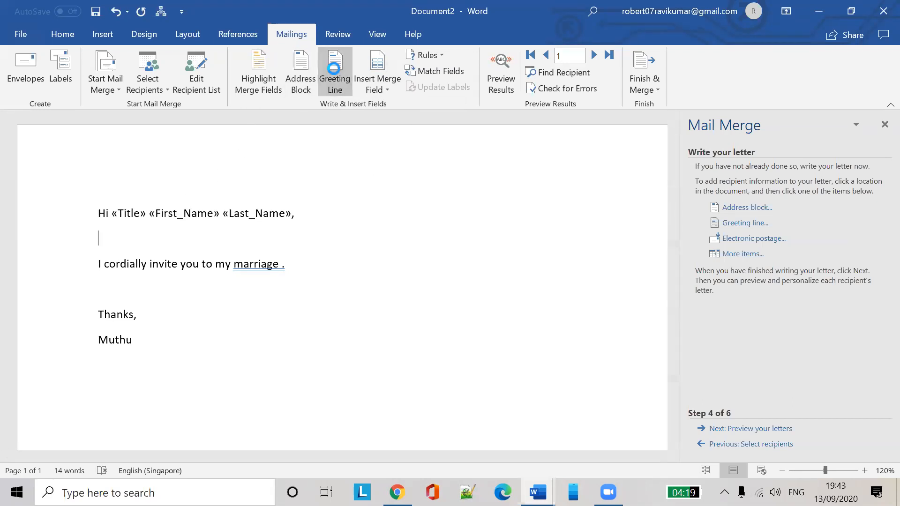
Cancel the Insert Greeting Line dialog, then select and delete the 'Hi «Title» «First_Name» «Last_Name»' line
{"action": "left_click", "coordinate": [334, 71]}
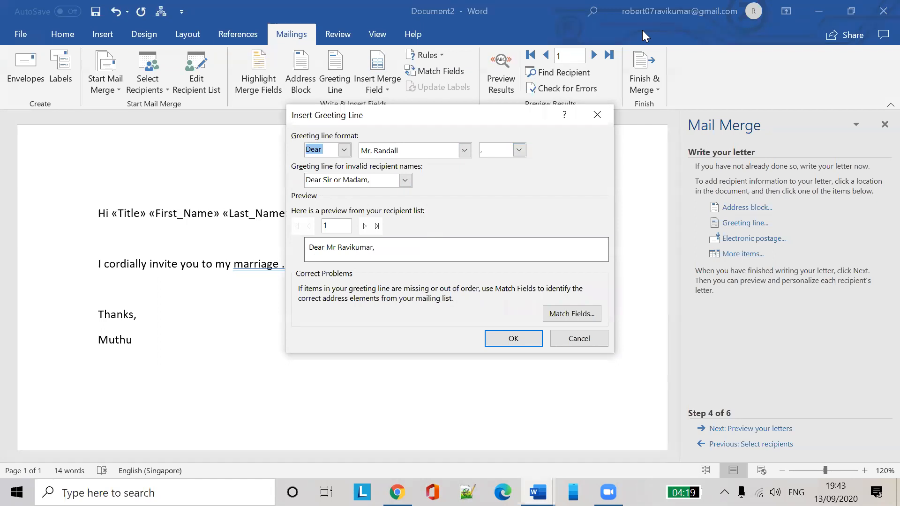
{"action": "left_click", "coordinate": [405, 180]}
{"action": "left_click", "coordinate": [488, 204]}
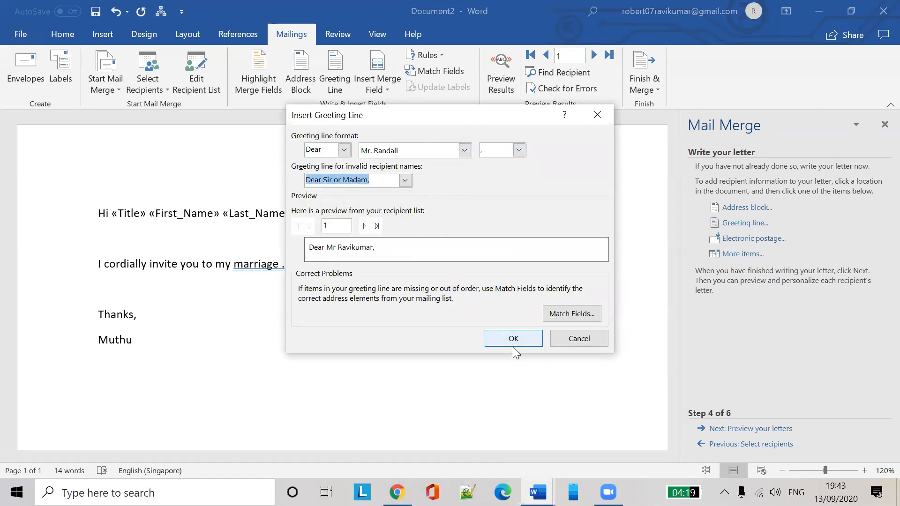
{"action": "left_click", "coordinate": [566, 334]}
{"action": "left_click", "coordinate": [91, 202]}
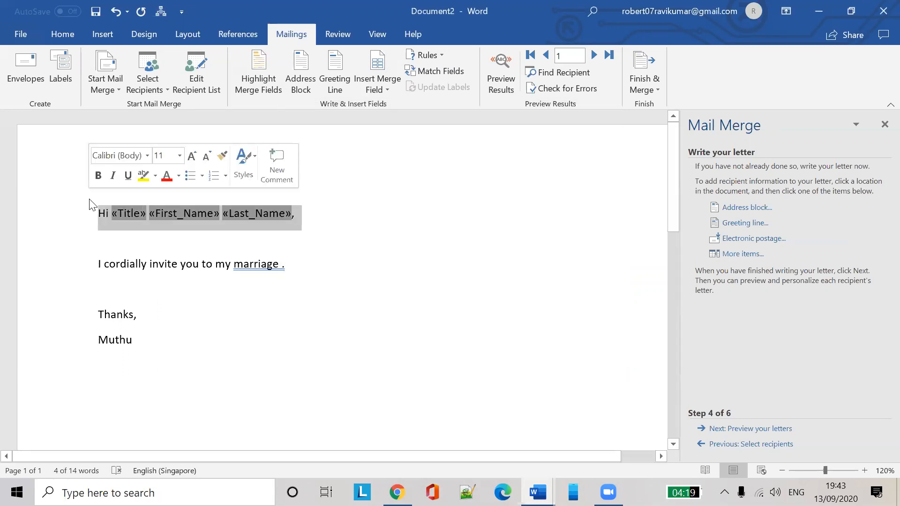
{"action": "key", "text": "Delete"}
Set the greeting line to Dear with the Mr. Josh Randall Jr. format and Dear Sir or Madam for invalid names
{"action": "left_click", "coordinate": [343, 84]}
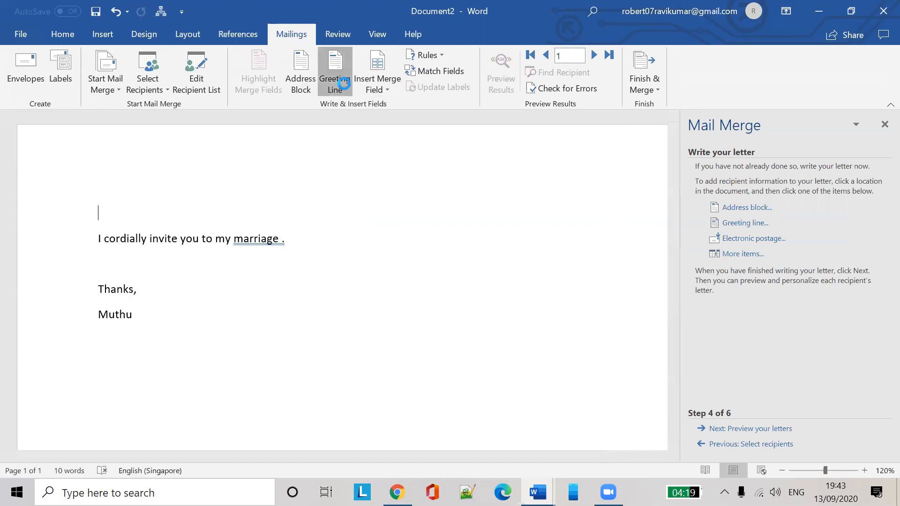
{"action": "left_click", "coordinate": [344, 149]}
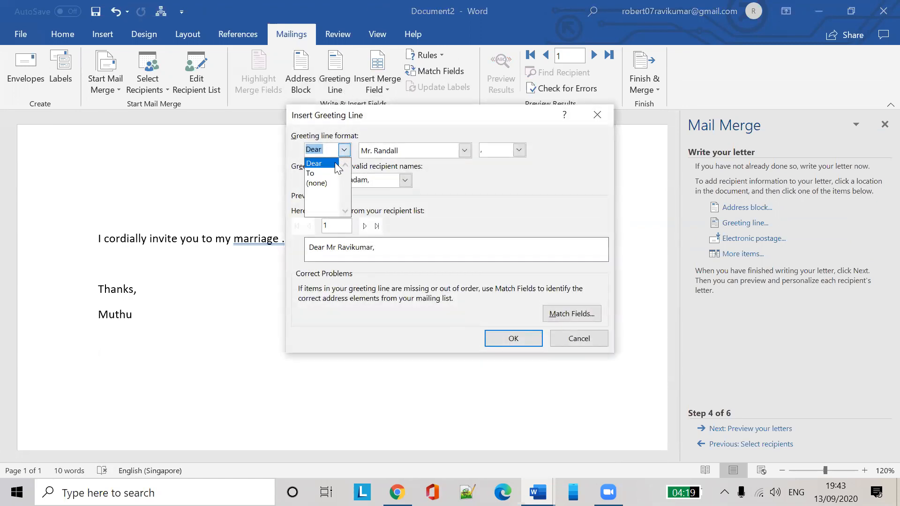
{"action": "left_click", "coordinate": [336, 164]}
{"action": "left_click", "coordinate": [406, 179]}
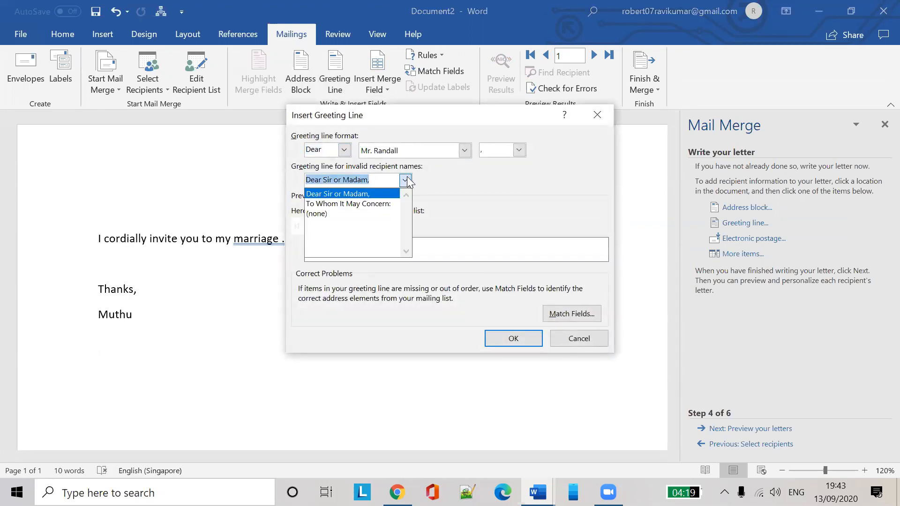
{"action": "left_click", "coordinate": [406, 180]}
{"action": "left_click", "coordinate": [464, 150]}
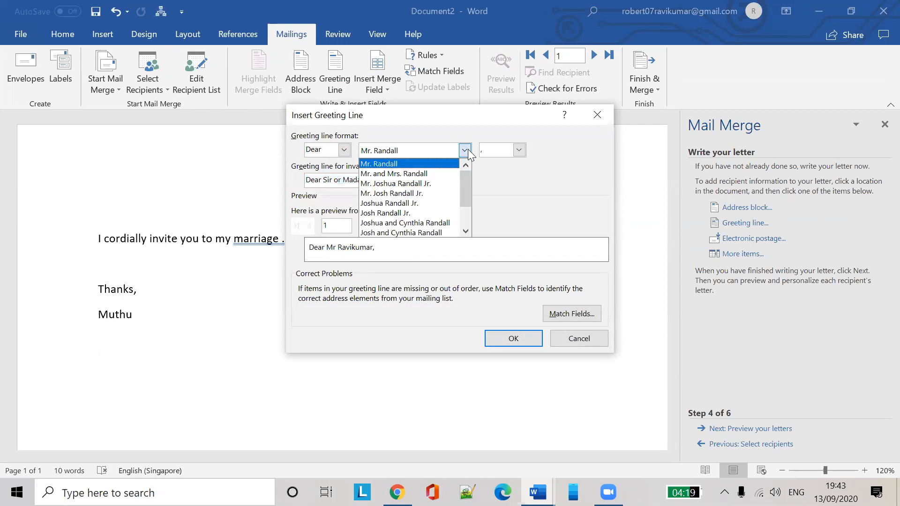
{"action": "scroll", "coordinate": [449, 217], "scroll_direction": "down", "scroll_amount": 2}
{"action": "scroll", "coordinate": [436, 206], "scroll_direction": "up", "scroll_amount": 2}
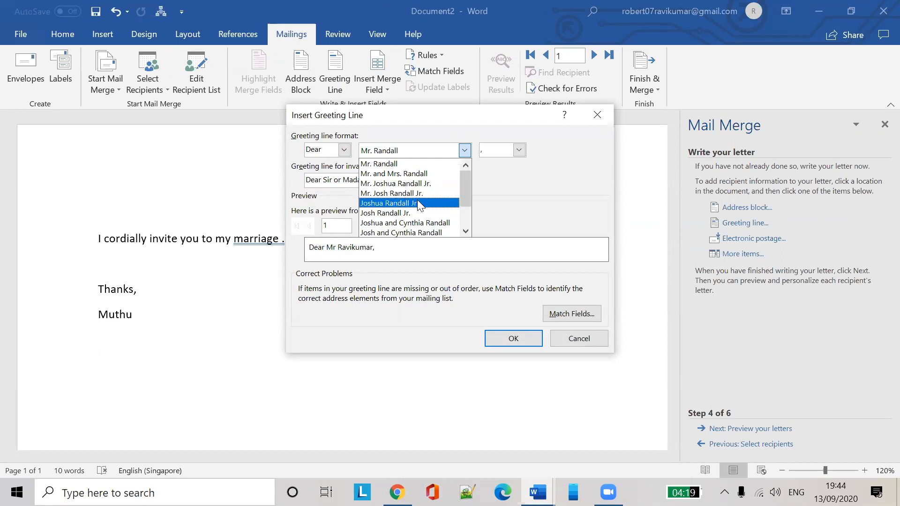
{"action": "scroll", "coordinate": [419, 205], "scroll_direction": "down", "scroll_amount": 1}
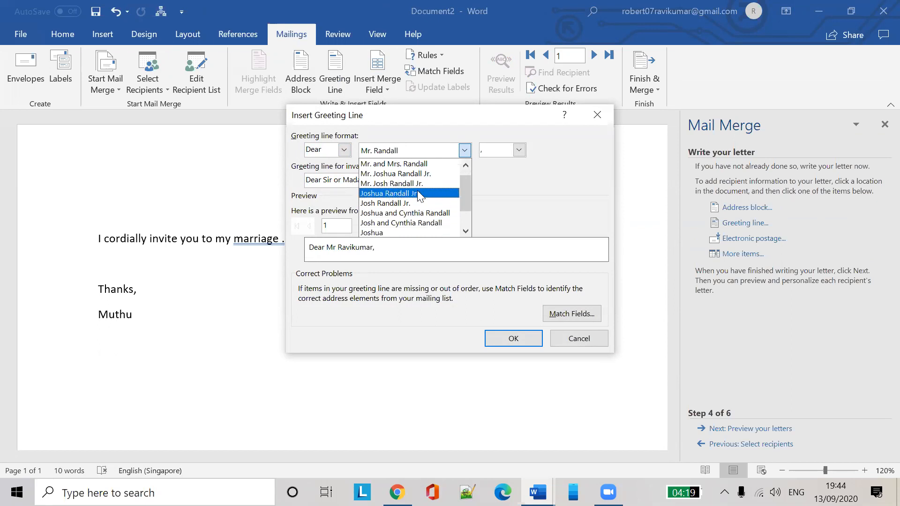
{"action": "scroll", "coordinate": [417, 195], "scroll_direction": "down", "scroll_amount": 2}
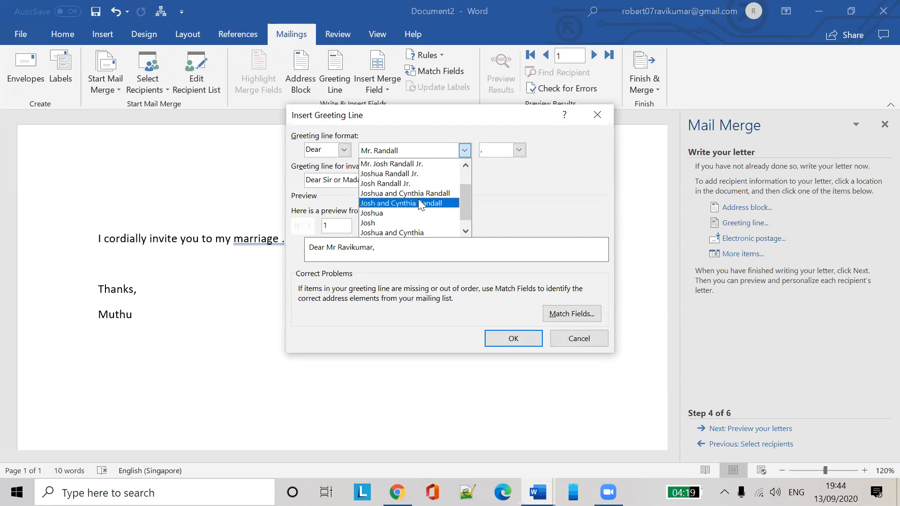
{"action": "scroll", "coordinate": [418, 196], "scroll_direction": "down", "scroll_amount": 1}
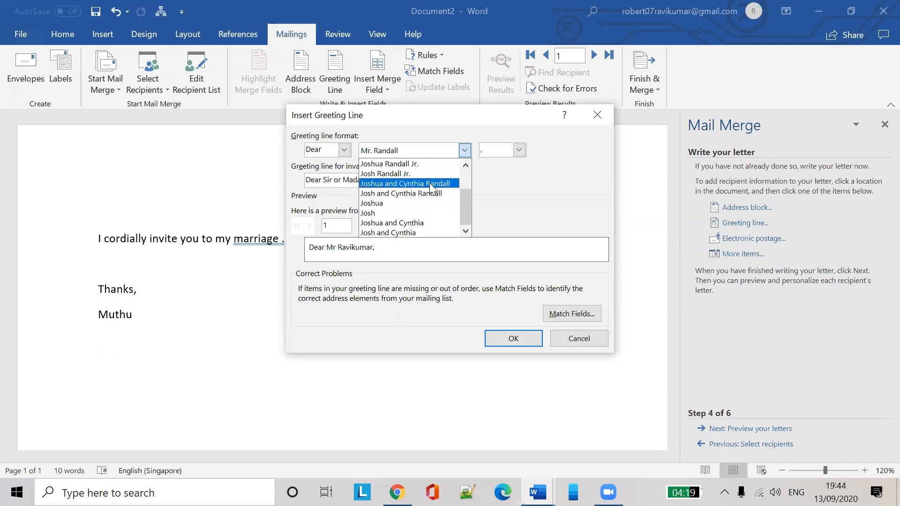
{"action": "scroll", "coordinate": [422, 199], "scroll_direction": "up", "scroll_amount": 2}
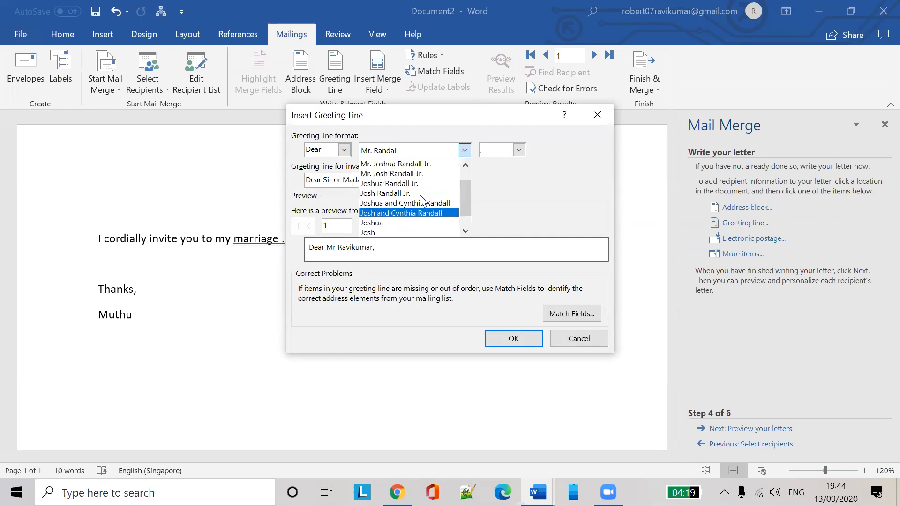
{"action": "left_click", "coordinate": [412, 174]}
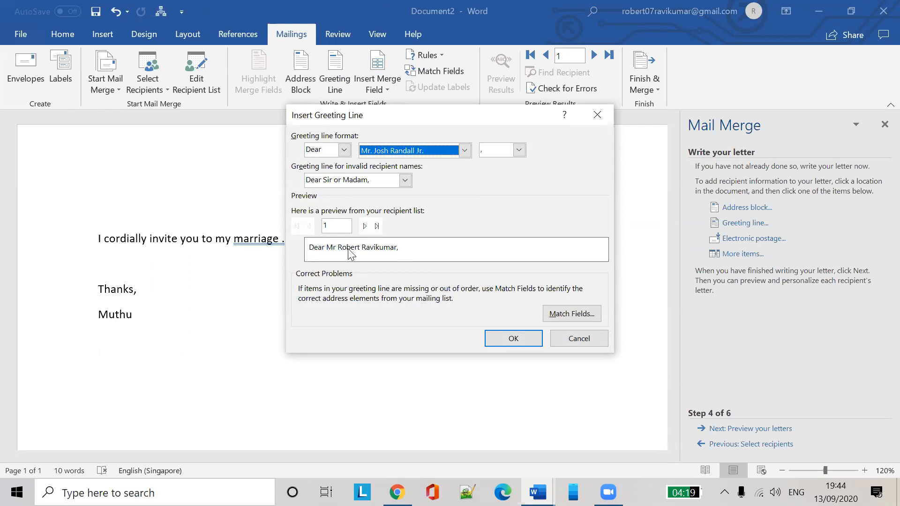
Preview the greeting for each recipient through the last, then insert the «GreetingLine» field
{"action": "left_click", "coordinate": [365, 227]}
{"action": "left_click", "coordinate": [367, 232]}
{"action": "left_click", "coordinate": [367, 231]}
{"action": "left_click", "coordinate": [365, 227]}
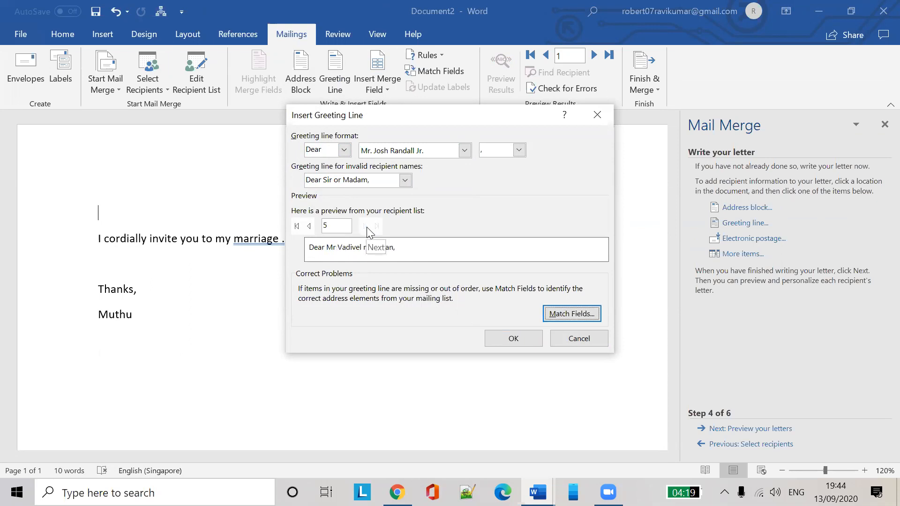
{"action": "left_click", "coordinate": [518, 340]}
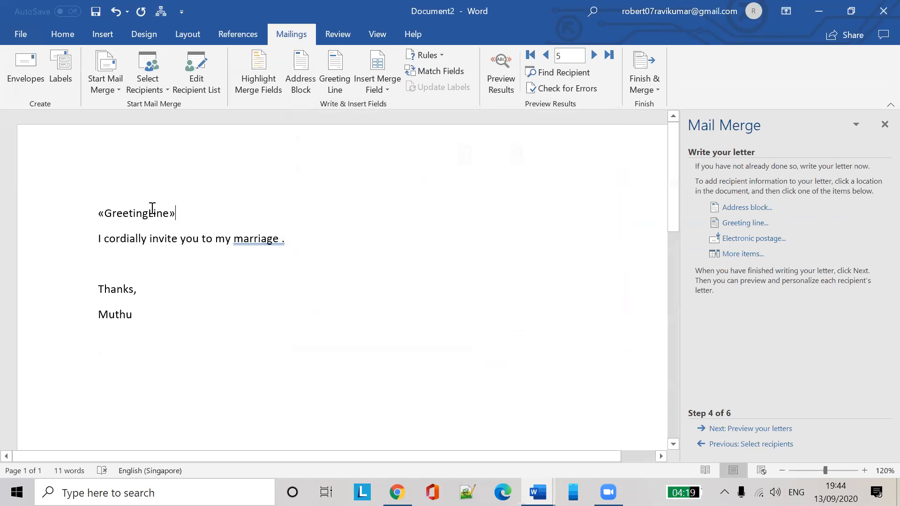
Below the invitation line, type 'Hope things are fine in your' followed by the «City» merge field
{"action": "left_click", "coordinate": [302, 238]}
{"action": "key", "text": "Return"}
{"action": "key", "text": "Return"}
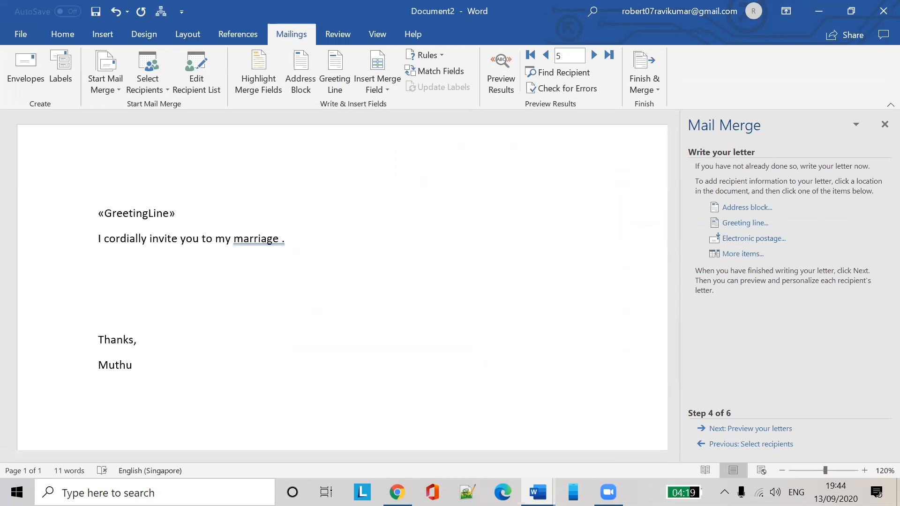
{"action": "type", "text": "Hope things are fine "}
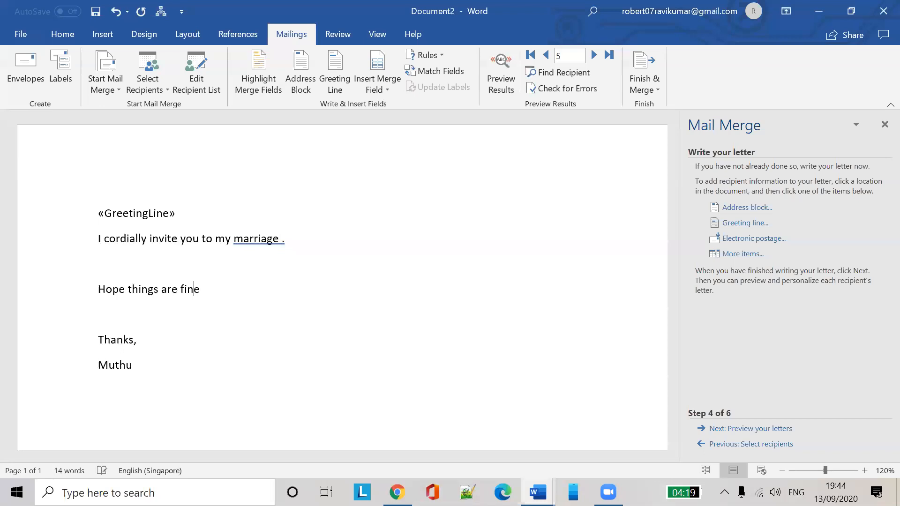
{"action": "type", "text": "in your"}
{"action": "left_click", "coordinate": [261, 294]}
{"action": "left_click", "coordinate": [379, 91]}
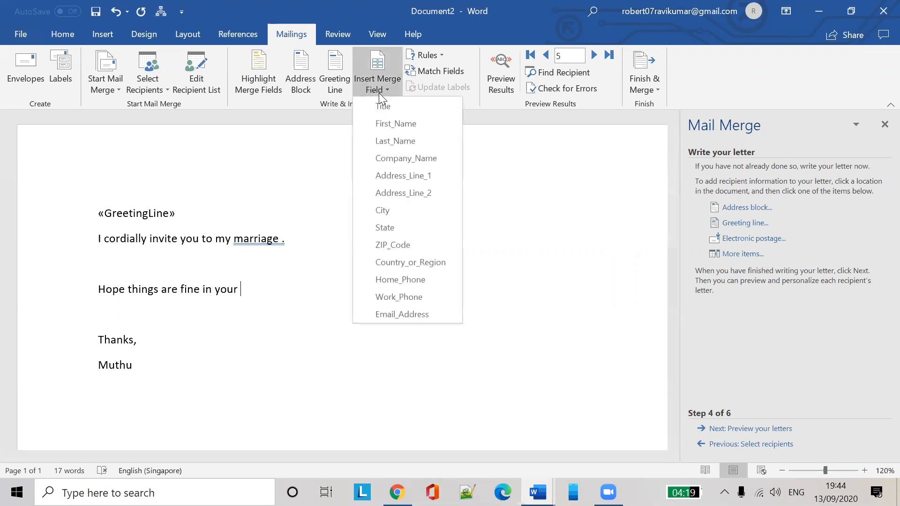
{"action": "left_click", "coordinate": [396, 212]}
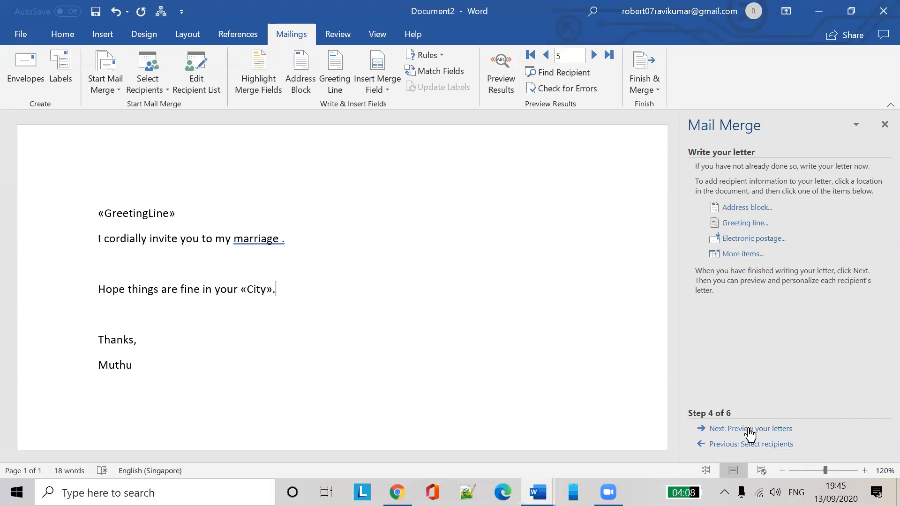
Move to the letter preview and delete 'your' so the line reads 'Hope things are fine in «City»'
{"action": "left_click", "coordinate": [750, 429]}
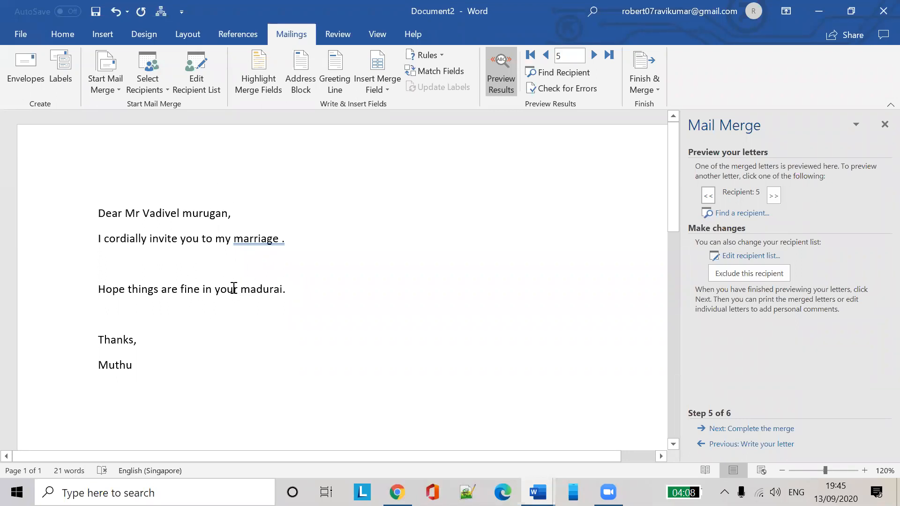
{"action": "left_click", "coordinate": [239, 295]}
{"action": "key", "text": "BackSpace"}
{"action": "key", "text": "BackSpace"}
{"action": "key", "text": "BackSpace"}
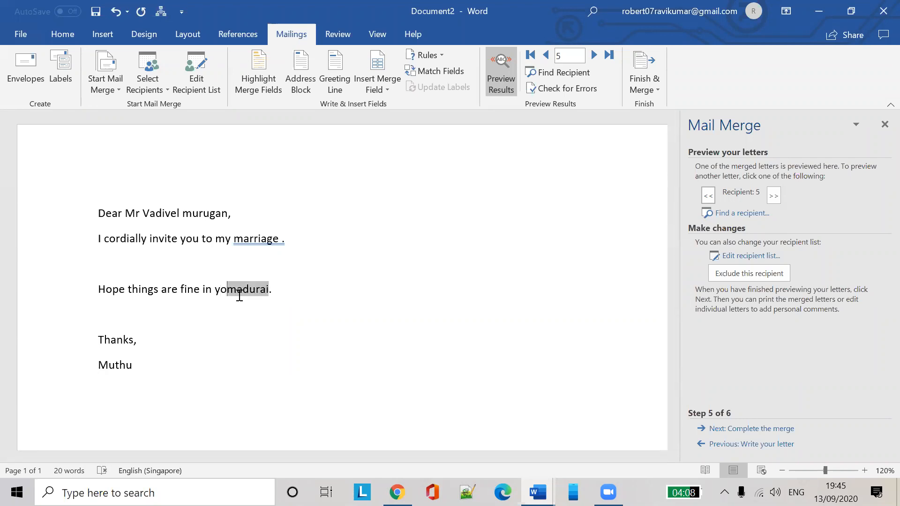
{"action": "key", "text": "Left"}
{"action": "key", "text": "Delete"}
{"action": "key", "text": "BackSpace"}
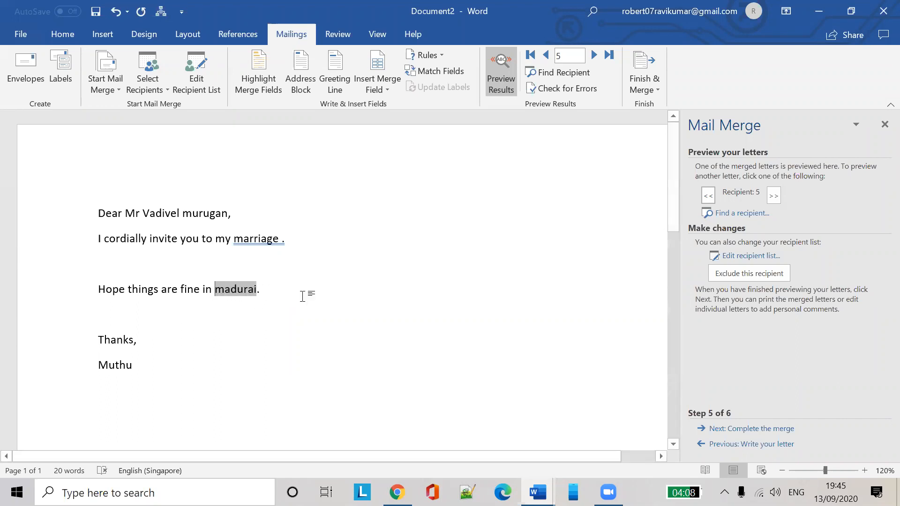
{"action": "left_click", "coordinate": [305, 293]}
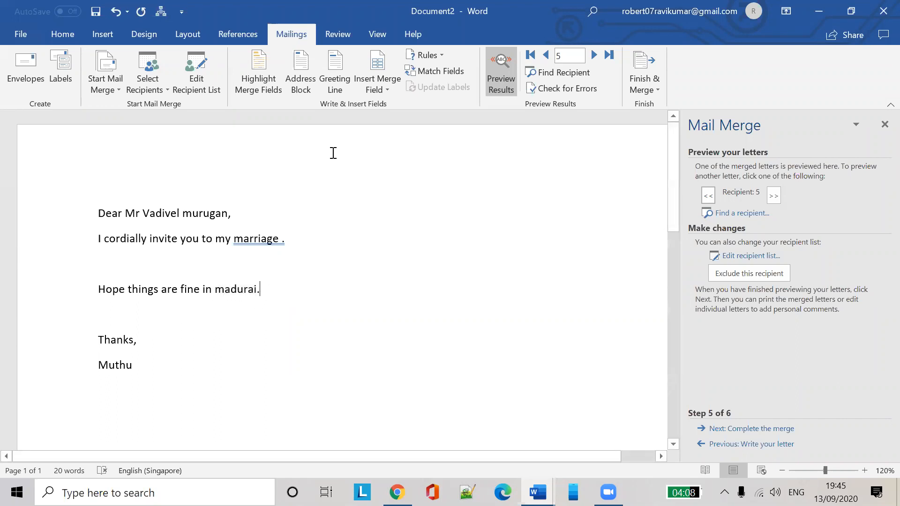
Step back through the recipients to the first letter, then forward to the last one
{"action": "left_click", "coordinate": [547, 56]}
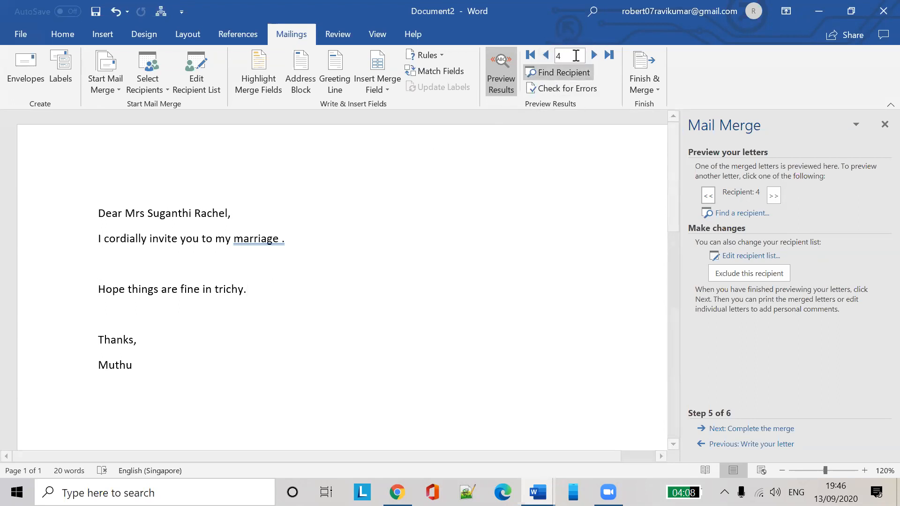
{"action": "left_click", "coordinate": [547, 55]}
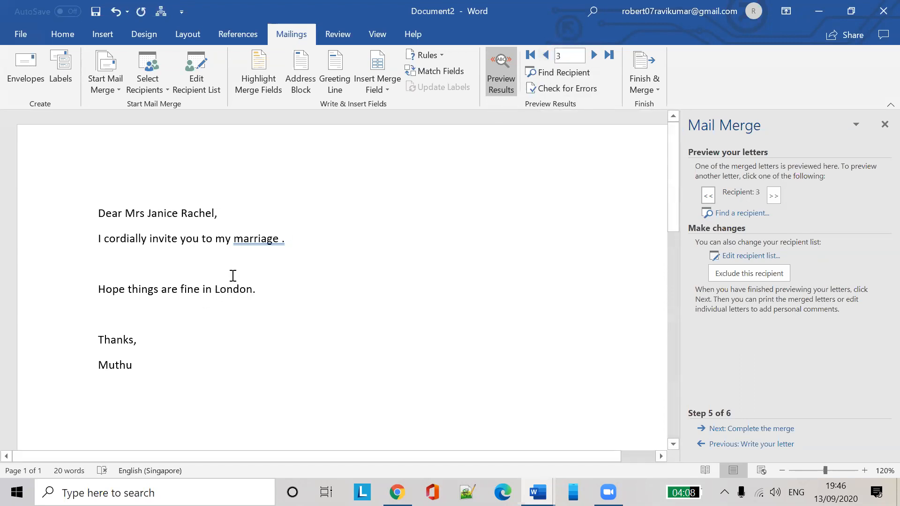
{"action": "left_click", "coordinate": [545, 56]}
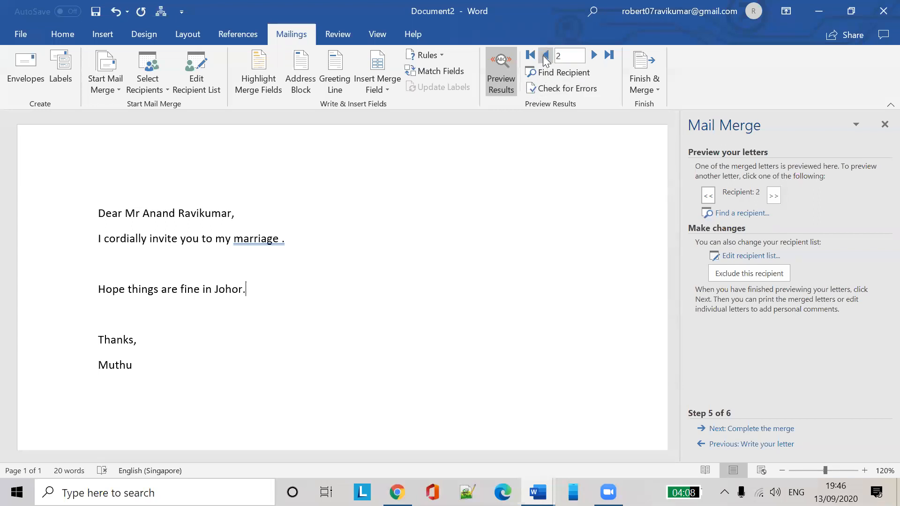
{"action": "left_click", "coordinate": [546, 56]}
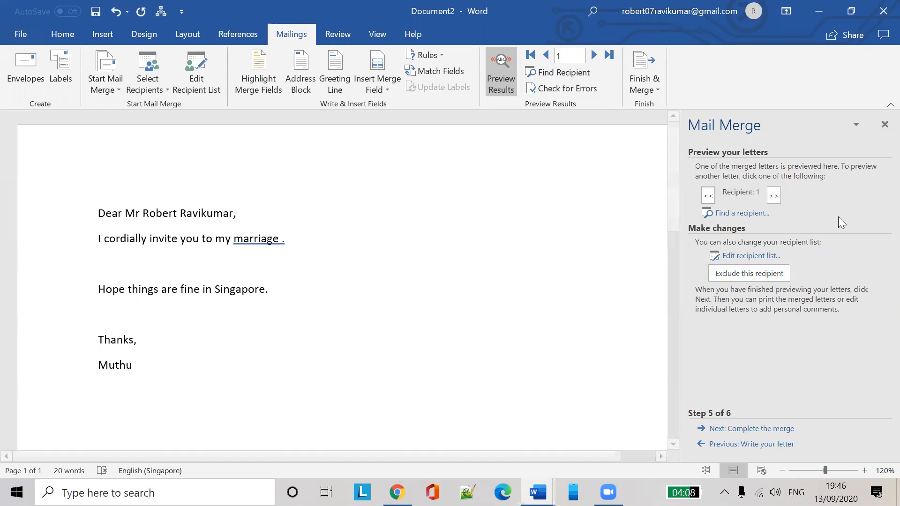
{"action": "left_click", "coordinate": [774, 196]}
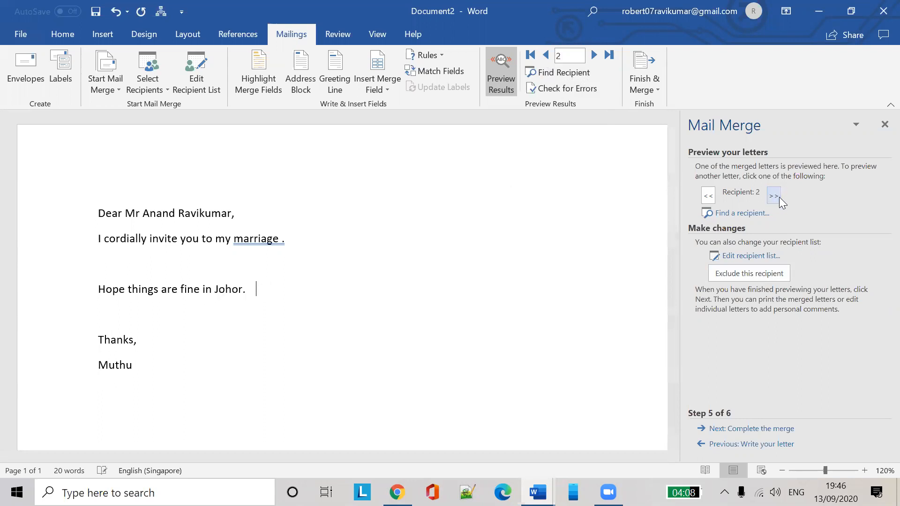
{"action": "left_click", "coordinate": [774, 196]}
{"action": "left_click", "coordinate": [774, 196]}
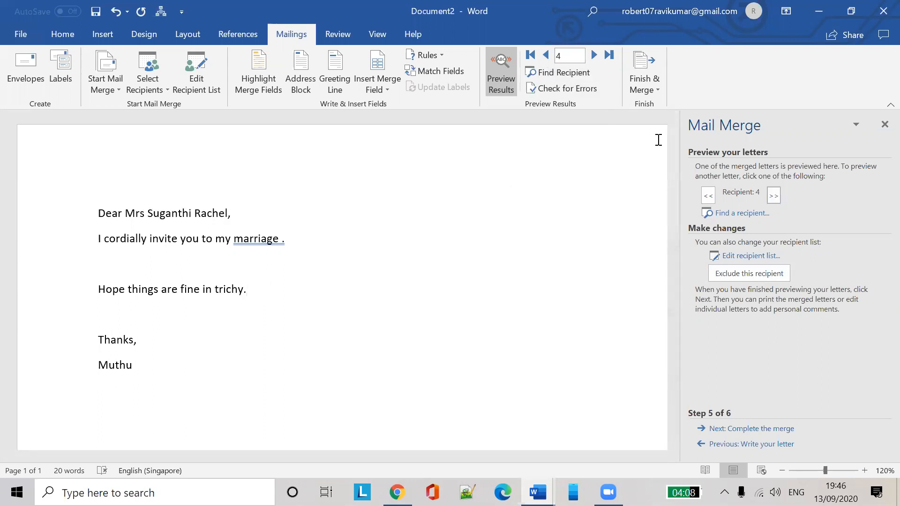
{"action": "left_click", "coordinate": [774, 196]}
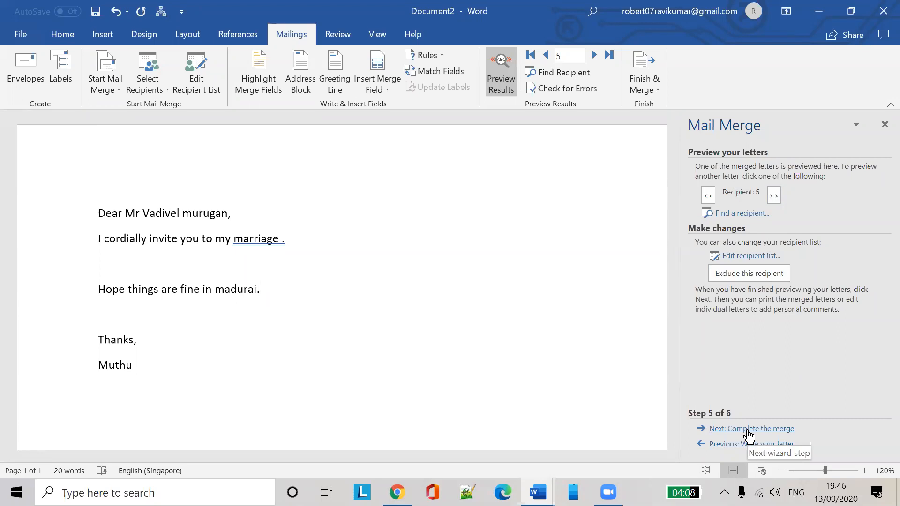
Complete the merge and print all records to a PDF saved on the Desktop as 'Mail merge sample'
{"action": "left_click", "coordinate": [749, 429]}
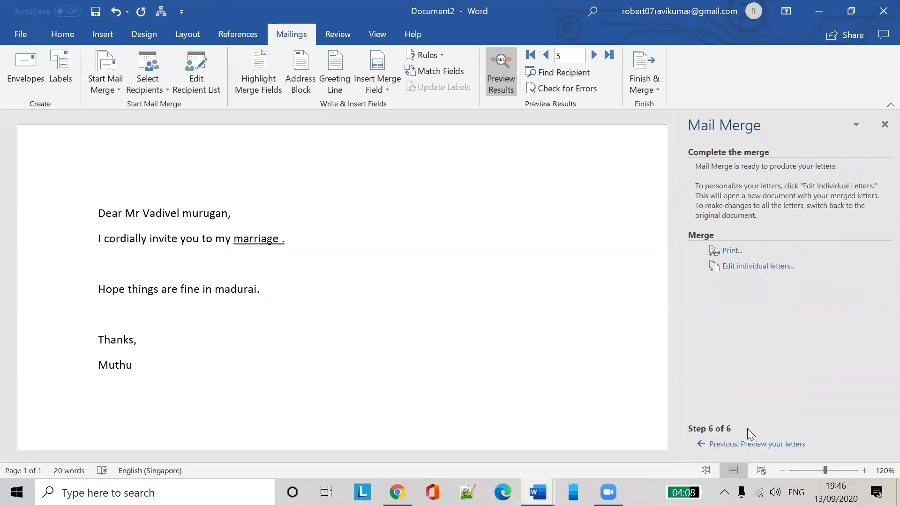
{"action": "left_click", "coordinate": [726, 253]}
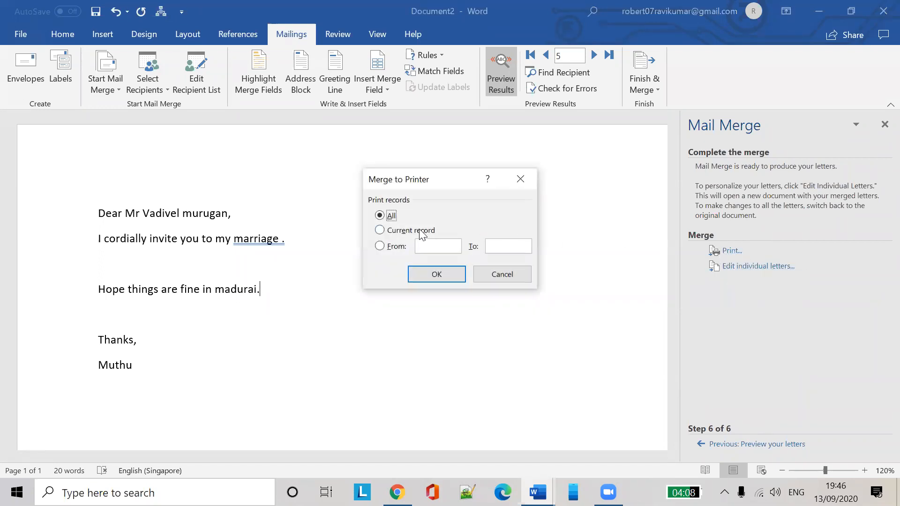
{"action": "left_click", "coordinate": [421, 273]}
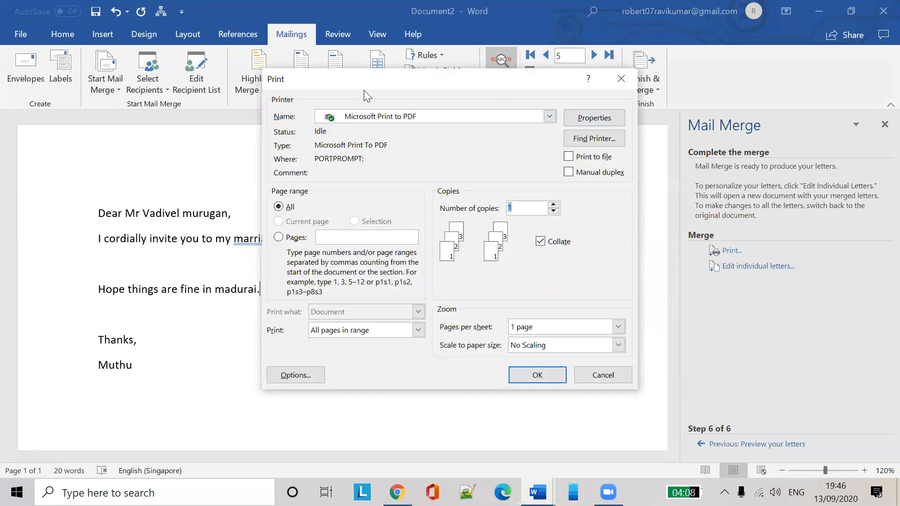
{"action": "left_click", "coordinate": [538, 375]}
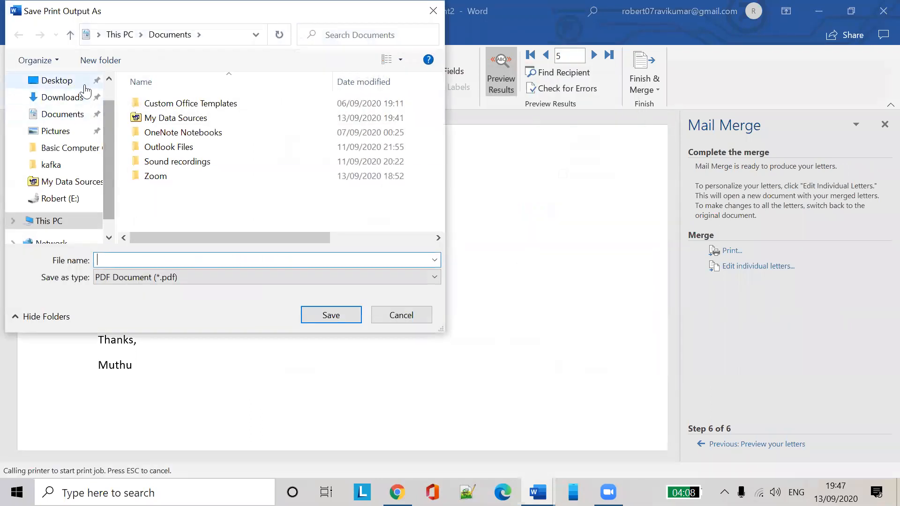
{"action": "left_click", "coordinate": [80, 81]}
{"action": "left_click", "coordinate": [162, 258]}
{"action": "type", "text": "Mail merge sample"}
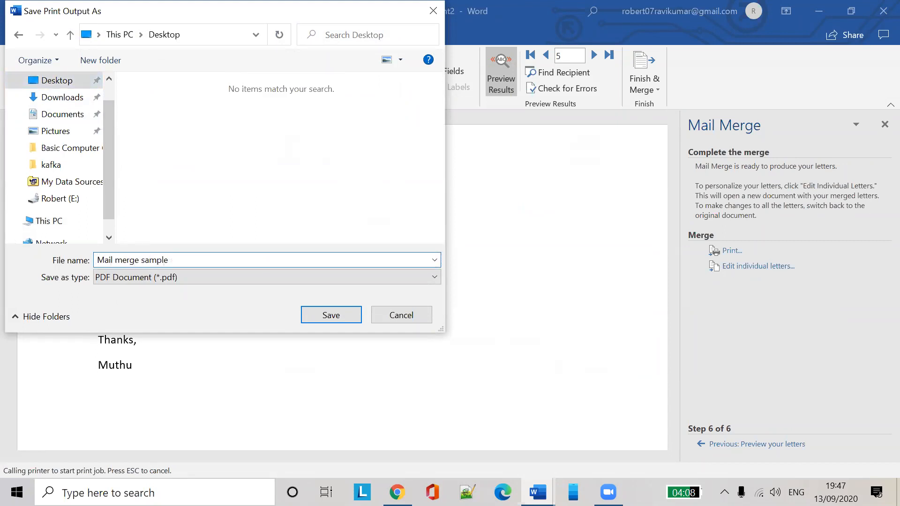
{"action": "left_click", "coordinate": [315, 317]}
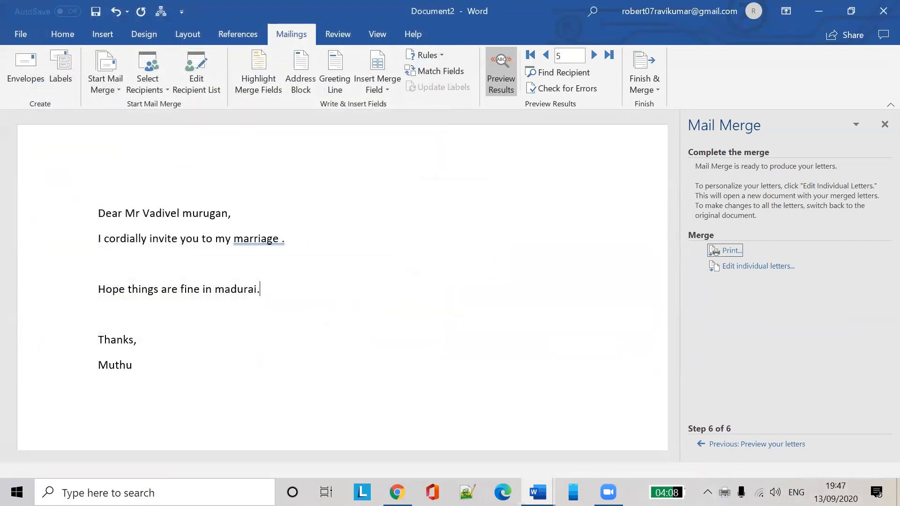
{"action": "left_click", "coordinate": [898, 492]}
Open the Mail merge sample PDF and scroll through its pages, selecting the first three letters' text
{"action": "left_click", "coordinate": [134, 115]}
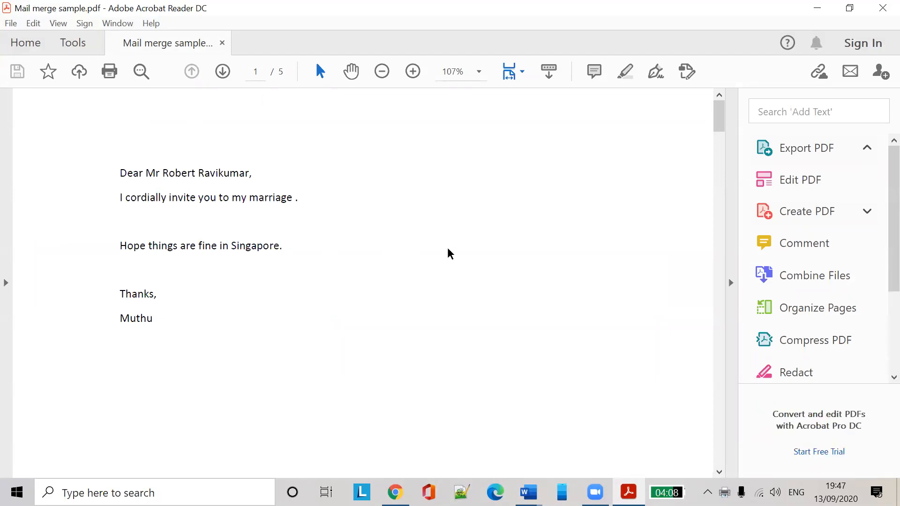
{"action": "scroll", "coordinate": [450, 253], "scroll_direction": "down", "scroll_amount": 9}
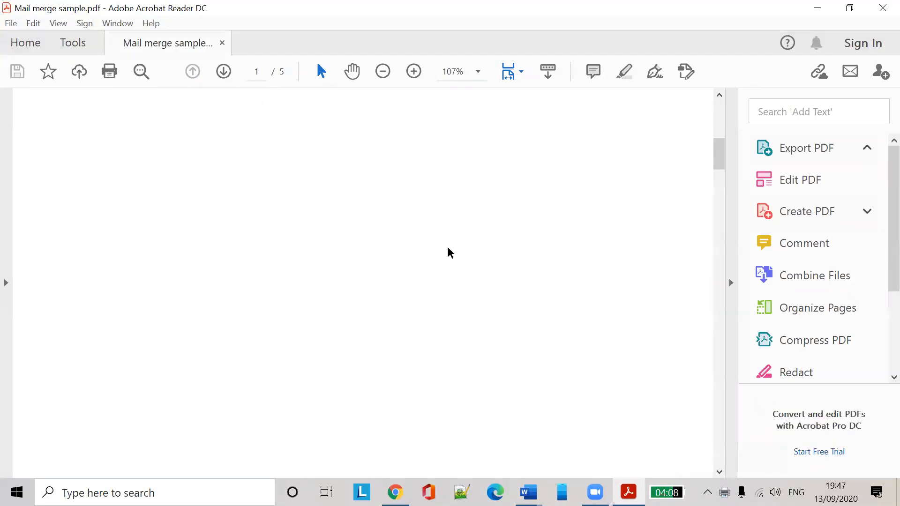
{"action": "scroll", "coordinate": [449, 252], "scroll_direction": "up", "scroll_amount": 3}
{"action": "scroll", "coordinate": [449, 252], "scroll_direction": "up", "scroll_amount": 8}
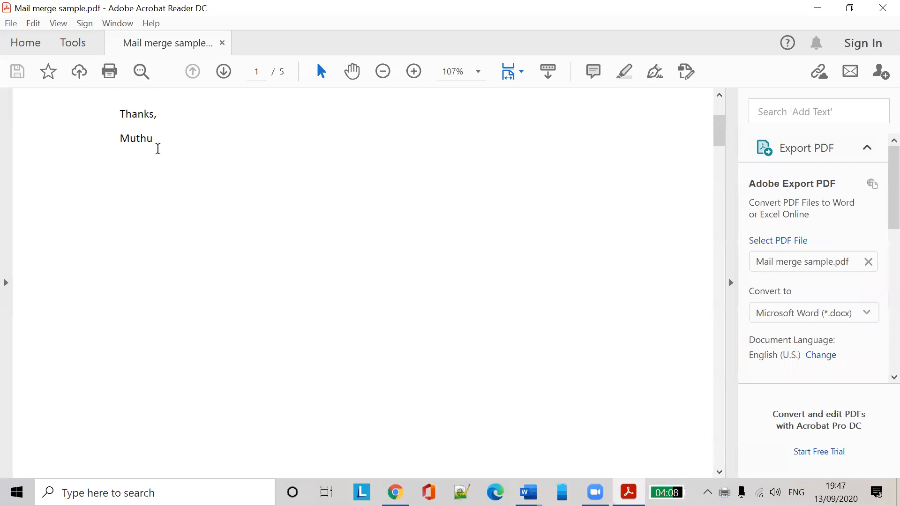
{"action": "left_click_drag", "start_coordinate": [124, 173], "coordinate": [232, 356]}
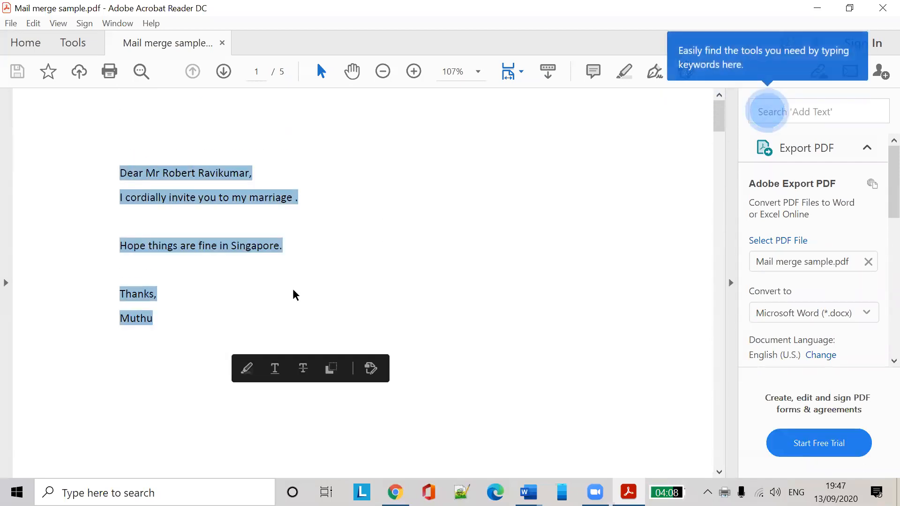
{"action": "scroll", "coordinate": [294, 293], "scroll_direction": "down", "scroll_amount": 6}
{"action": "scroll", "coordinate": [294, 293], "scroll_direction": "down", "scroll_amount": 6}
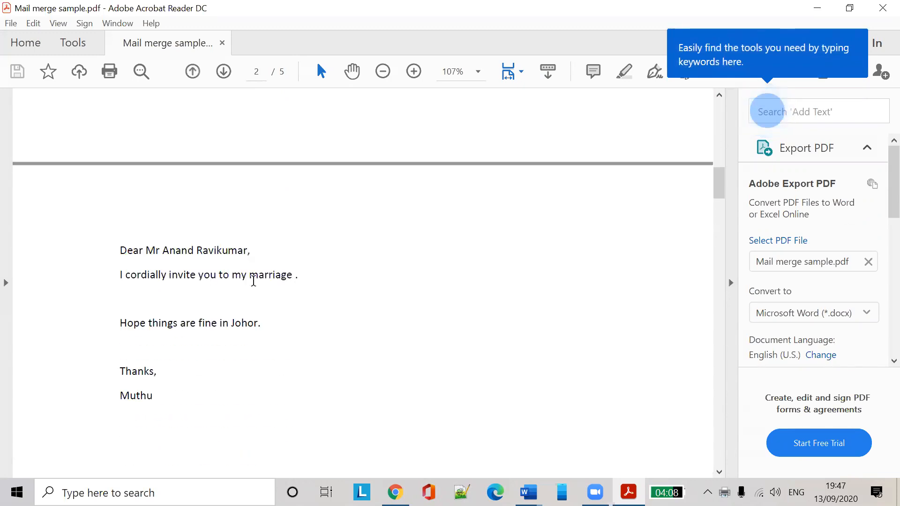
{"action": "left_click_drag", "start_coordinate": [115, 251], "coordinate": [205, 418]}
{"action": "scroll", "coordinate": [229, 388], "scroll_direction": "down", "scroll_amount": 6}
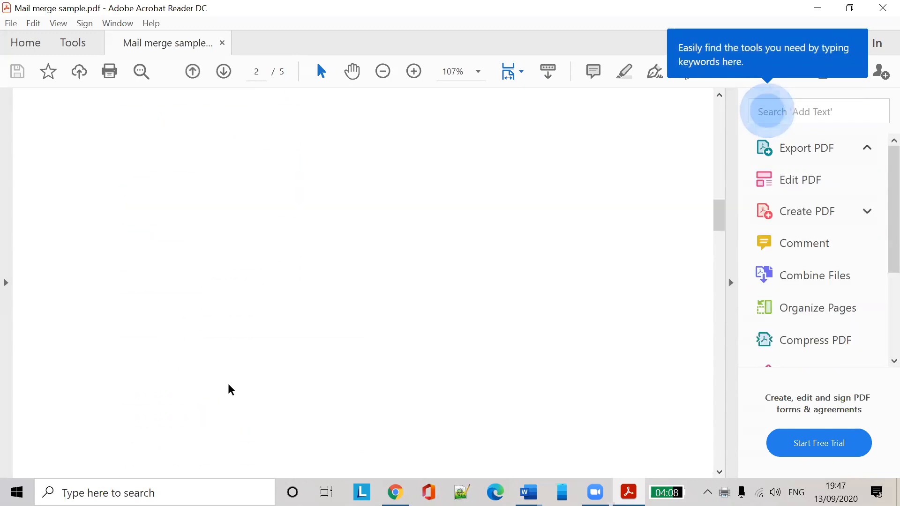
{"action": "scroll", "coordinate": [229, 387], "scroll_direction": "down", "scroll_amount": 6}
{"action": "left_click_drag", "start_coordinate": [122, 143], "coordinate": [237, 378]}
{"action": "scroll", "coordinate": [261, 392], "scroll_direction": "down", "scroll_amount": 2}
{"action": "scroll", "coordinate": [262, 393], "scroll_direction": "down", "scroll_amount": 10}
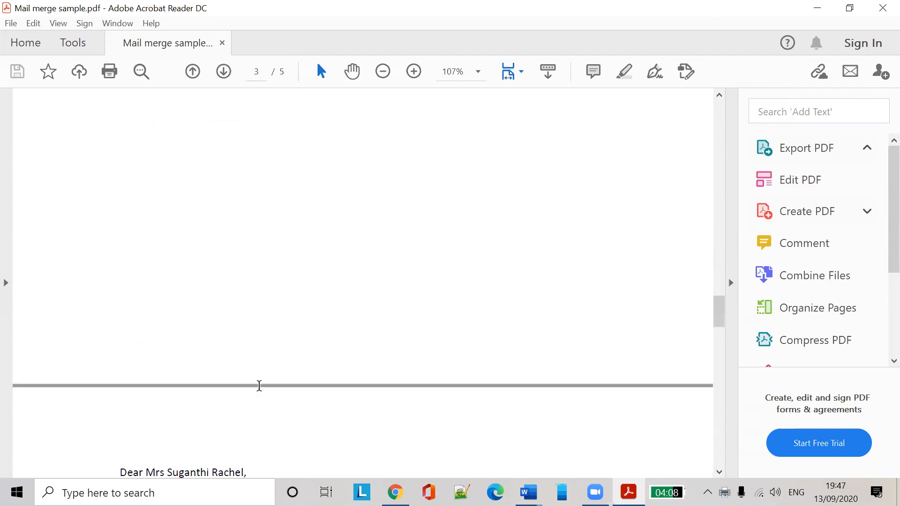
{"action": "scroll", "coordinate": [252, 380], "scroll_direction": "down", "scroll_amount": 8}
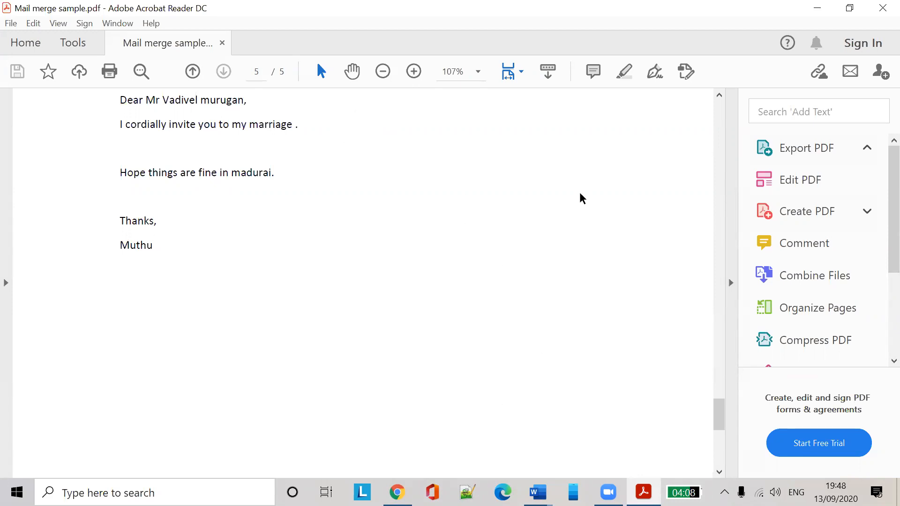
Minimise and restore Acrobat Reader, scroll back up, then close the PDF
{"action": "left_click", "coordinate": [820, 8]}
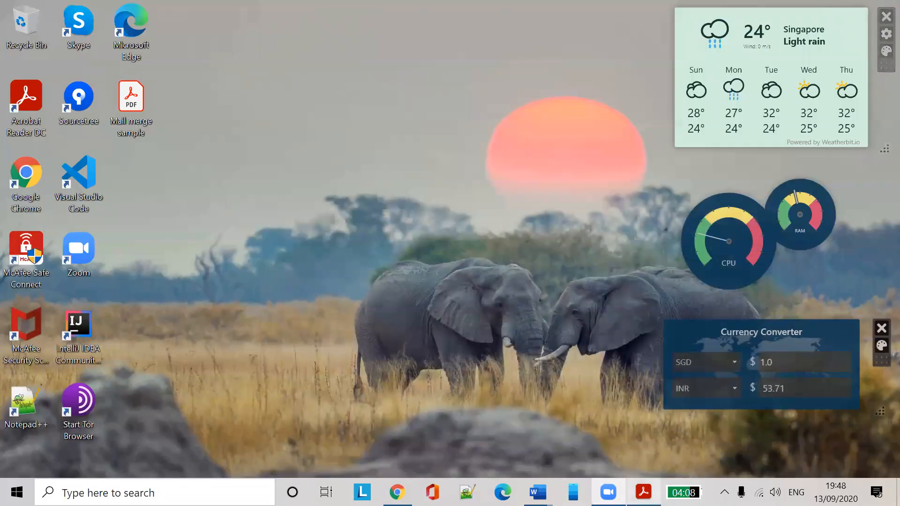
{"action": "left_click", "coordinate": [643, 492]}
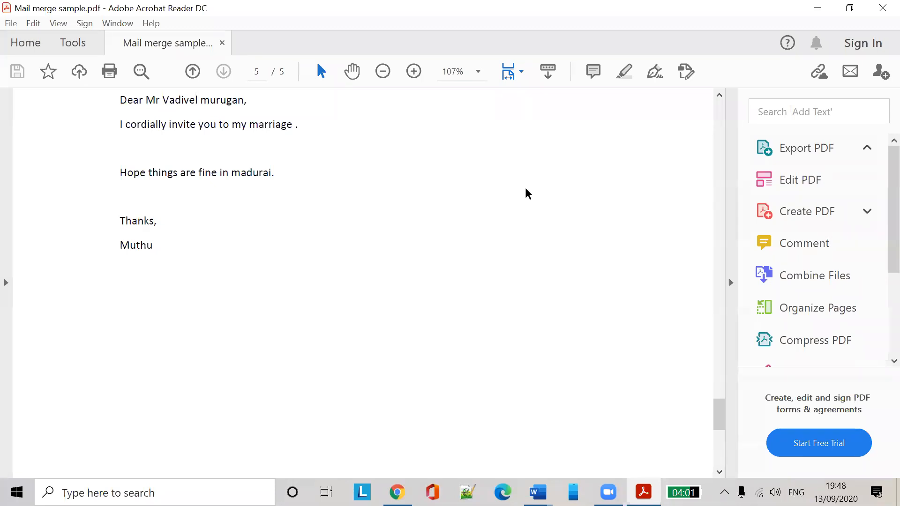
{"action": "scroll", "coordinate": [521, 200], "scroll_direction": "up", "scroll_amount": 2}
{"action": "scroll", "coordinate": [519, 198], "scroll_direction": "up", "scroll_amount": 8}
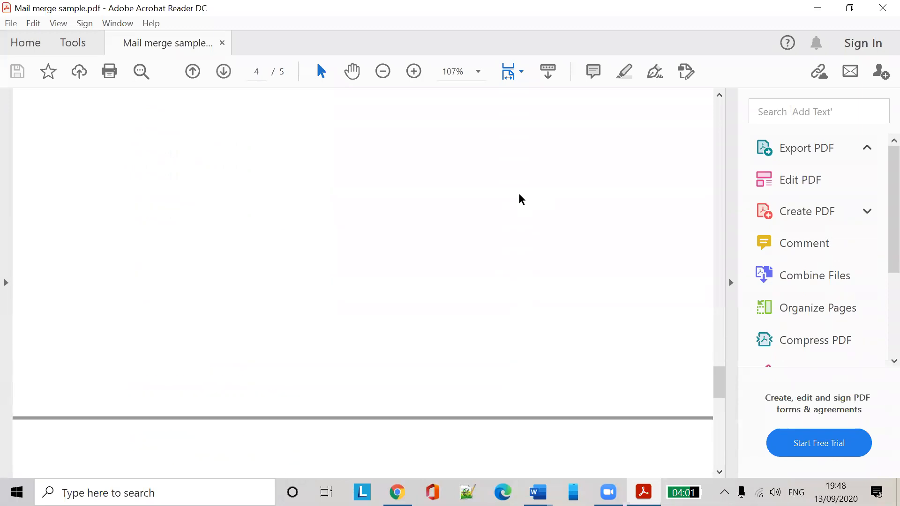
{"action": "left_click", "coordinate": [882, 8]}
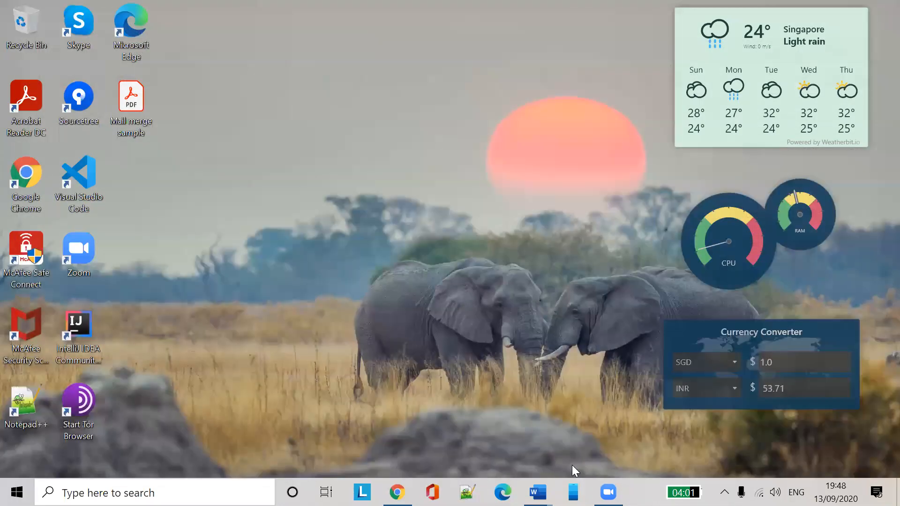
Switch back to the Document2 merged letter and look over the Home and Insert ribbon commands
{"action": "mouse_move", "coordinate": [538, 492]}
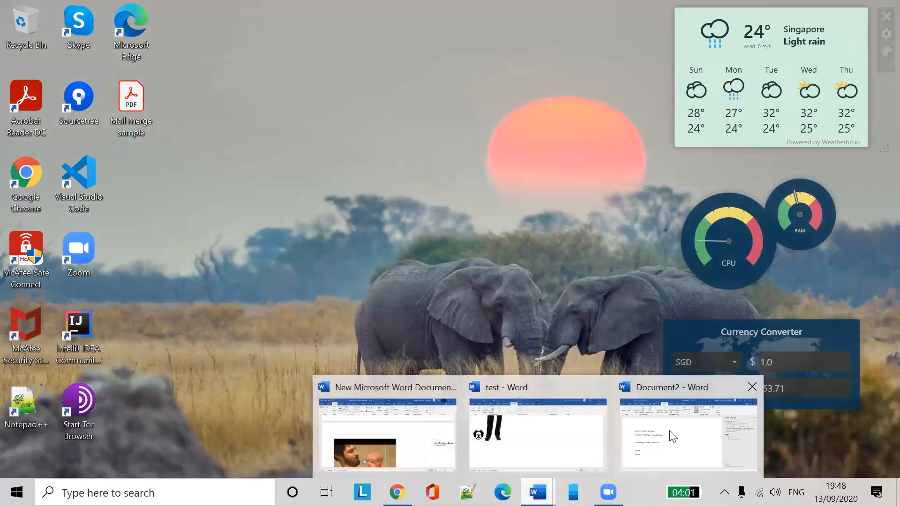
{"action": "left_click", "coordinate": [670, 430]}
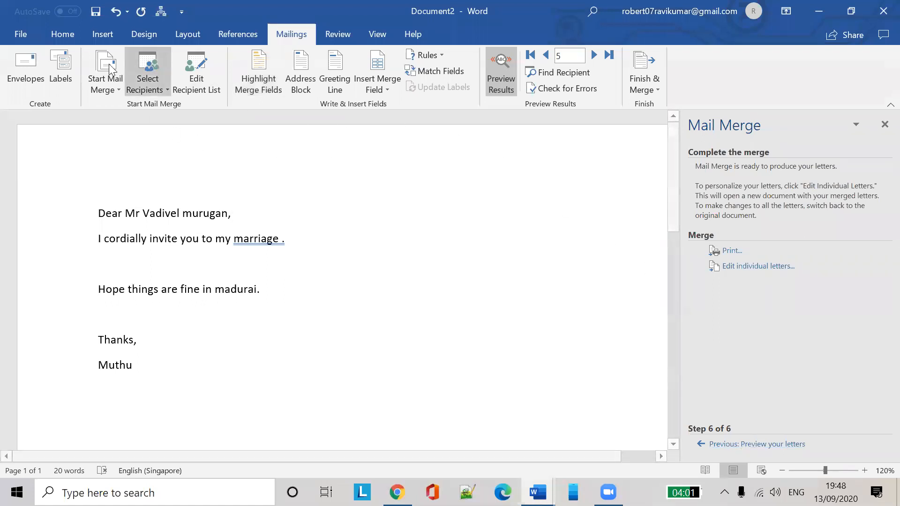
{"action": "left_click", "coordinate": [74, 35]}
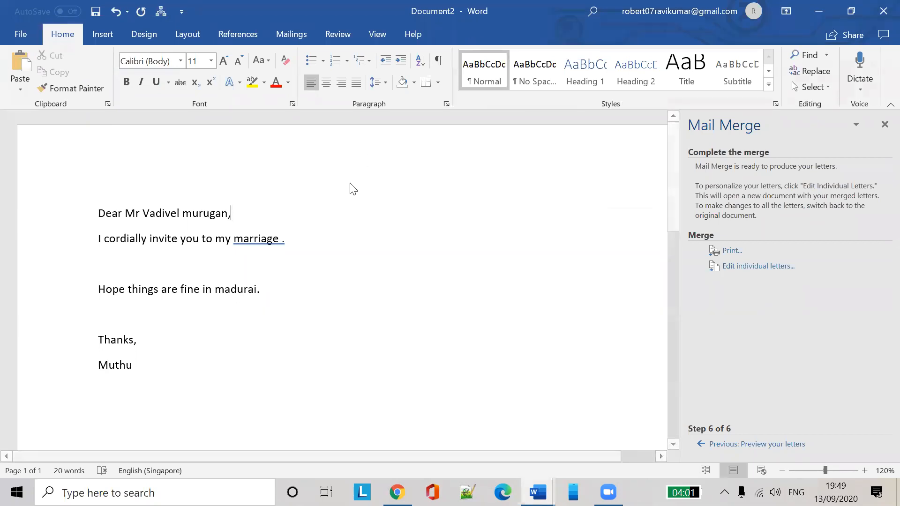
{"action": "left_click", "coordinate": [102, 34]}
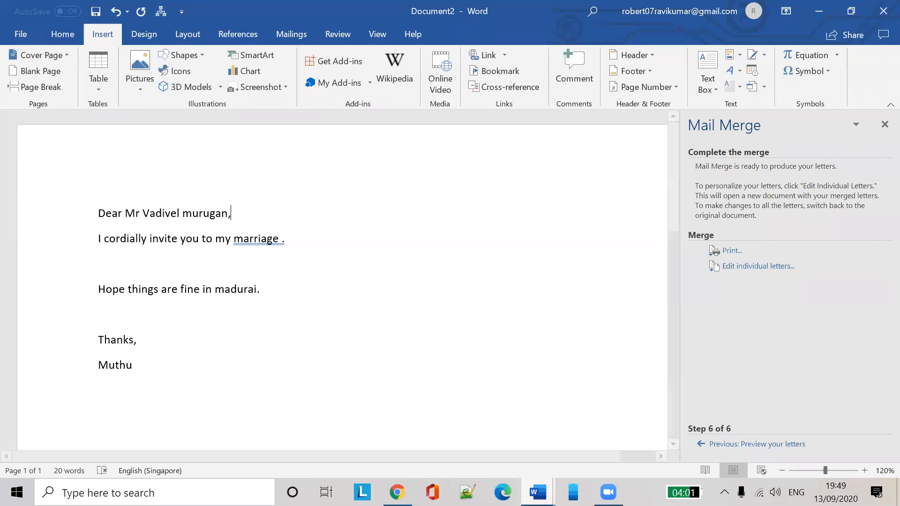
{"action": "mouse_move", "coordinate": [537, 492]}
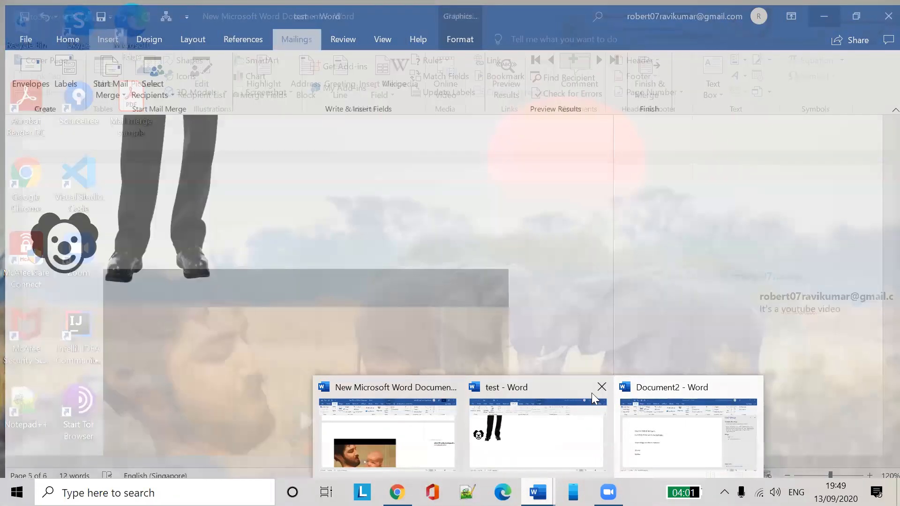
Close the New Microsoft Word Document and Document2, choosing Don't Save for both
{"action": "left_click", "coordinate": [592, 396]}
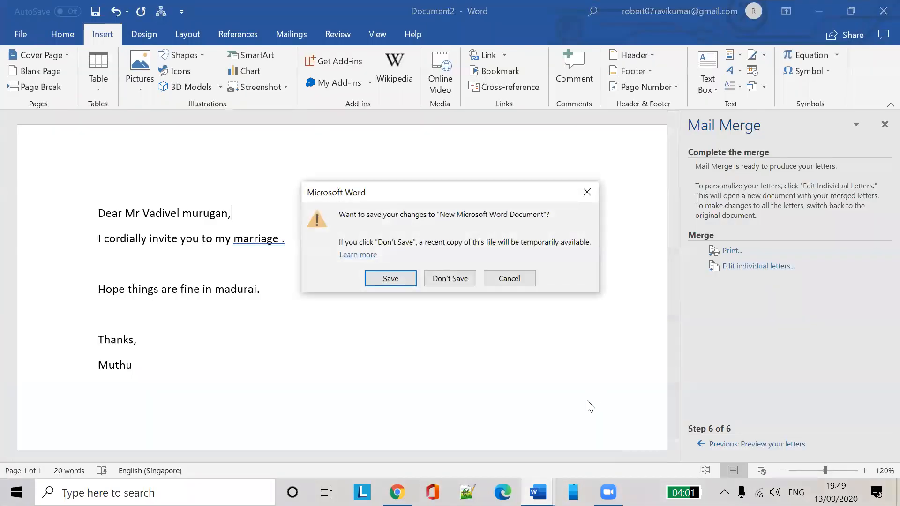
{"action": "left_click", "coordinate": [449, 279]}
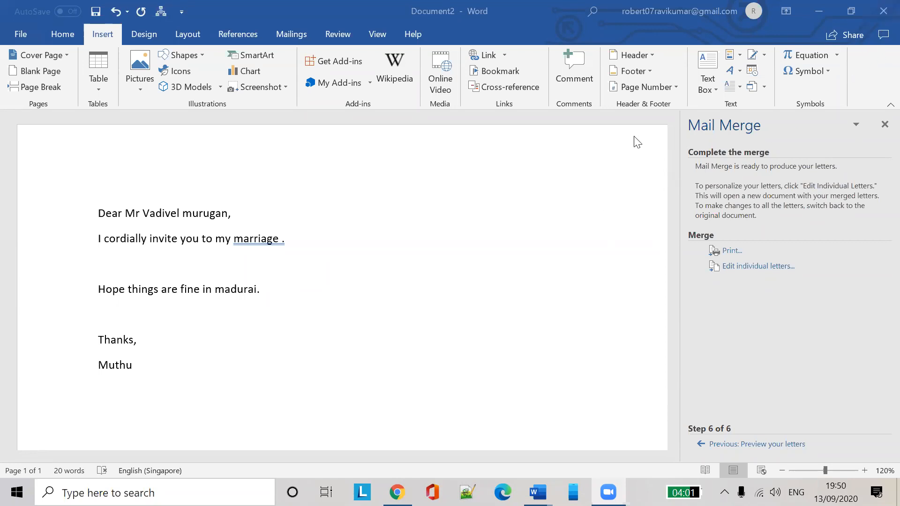
{"action": "left_click", "coordinate": [882, 12]}
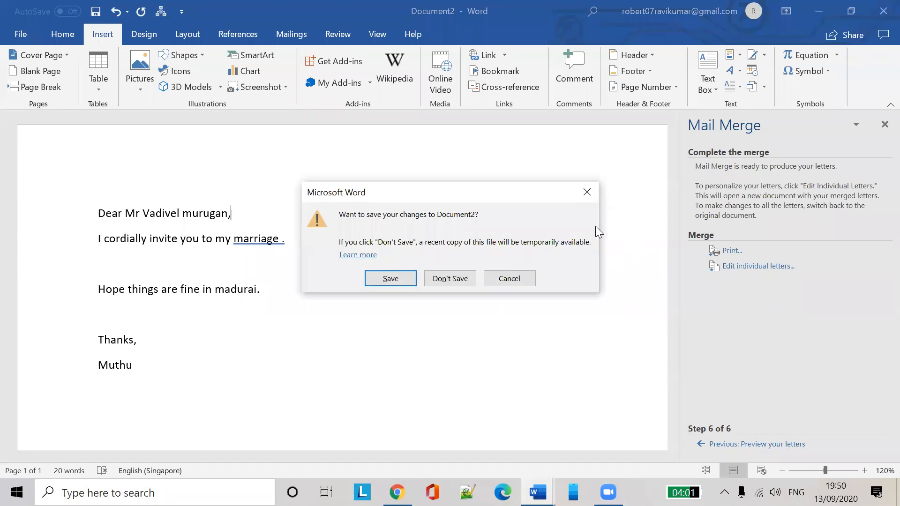
{"action": "left_click", "coordinate": [451, 280]}
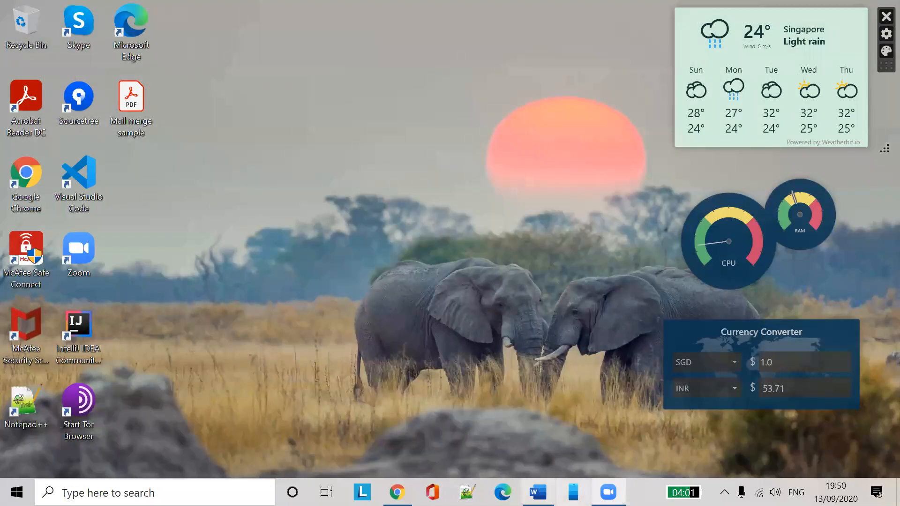
Close the test document without saving so Word quits, then search Windows for 'excel'
{"action": "left_click", "coordinate": [538, 492]}
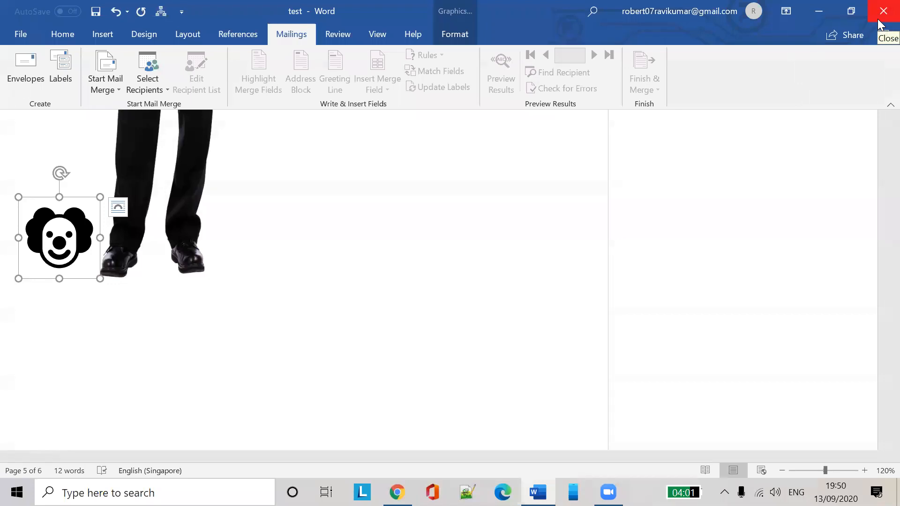
{"action": "left_click", "coordinate": [879, 25]}
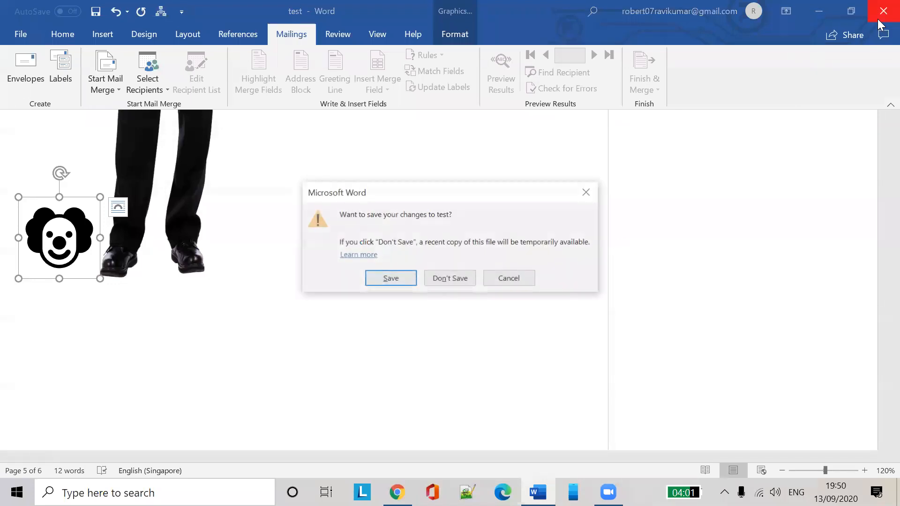
{"action": "left_click", "coordinate": [458, 280]}
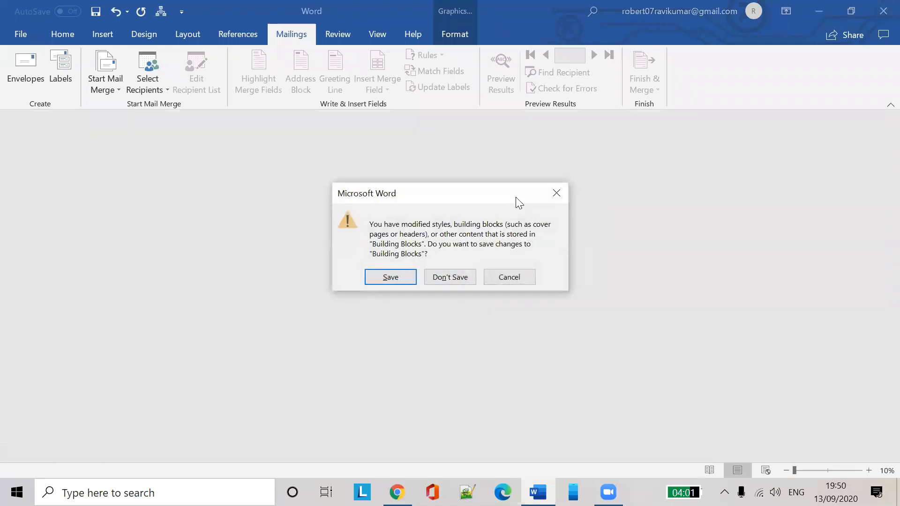
{"action": "left_click", "coordinate": [458, 281]}
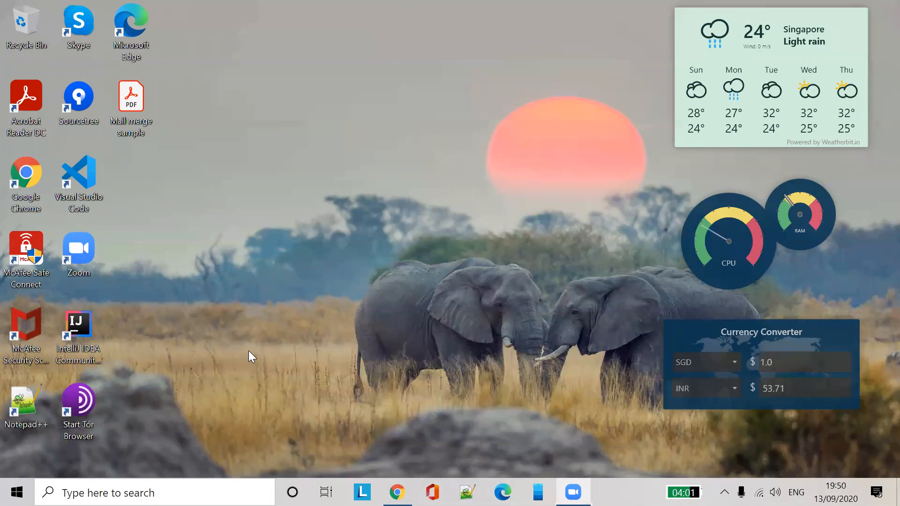
{"action": "left_click", "coordinate": [184, 483]}
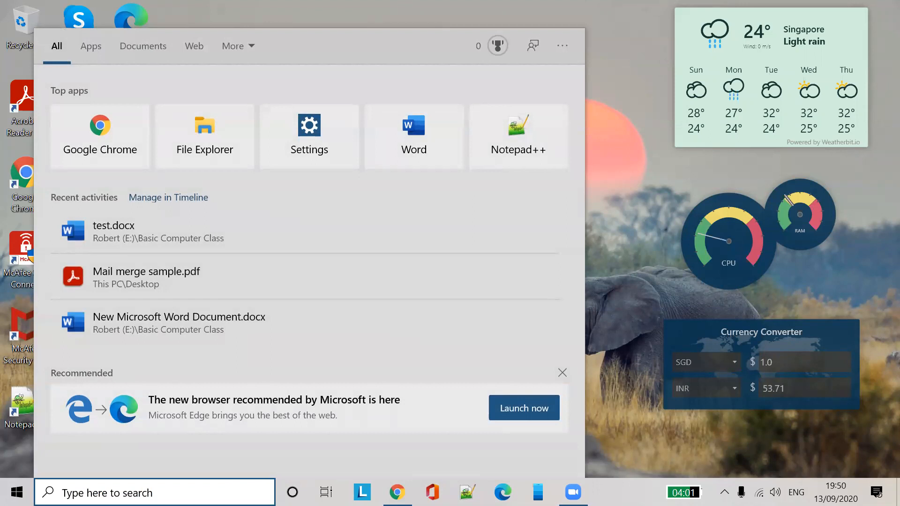
{"action": "type", "text": "excel"}
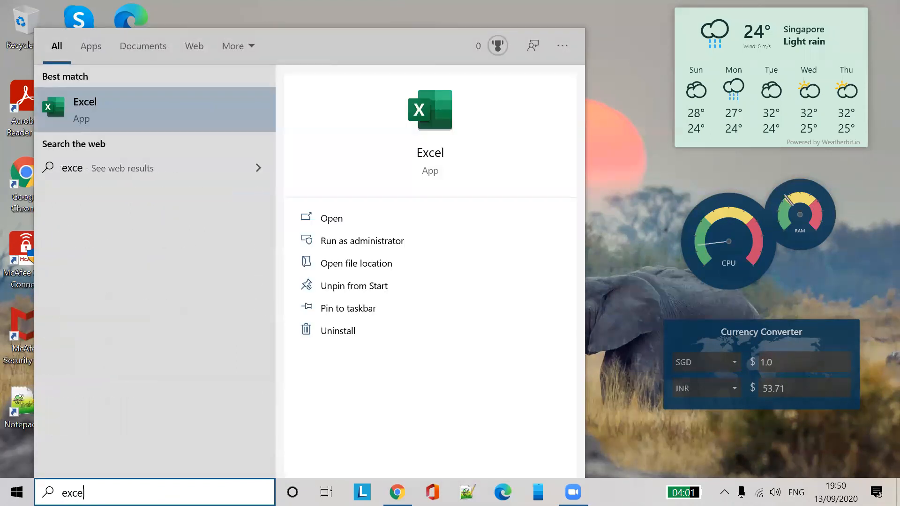
Launch and maximise Excel, then scroll through the More templates gallery and back to the top
{"action": "left_click", "coordinate": [430, 135]}
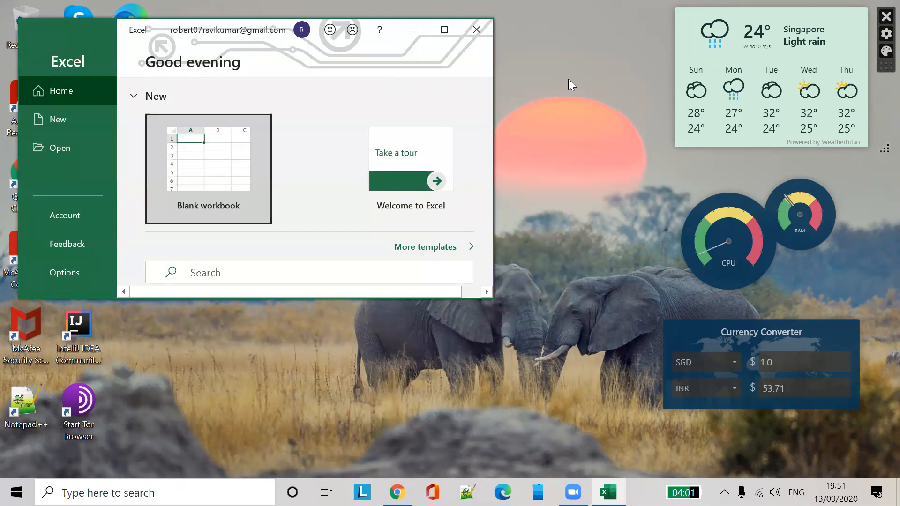
{"action": "left_click", "coordinate": [452, 28]}
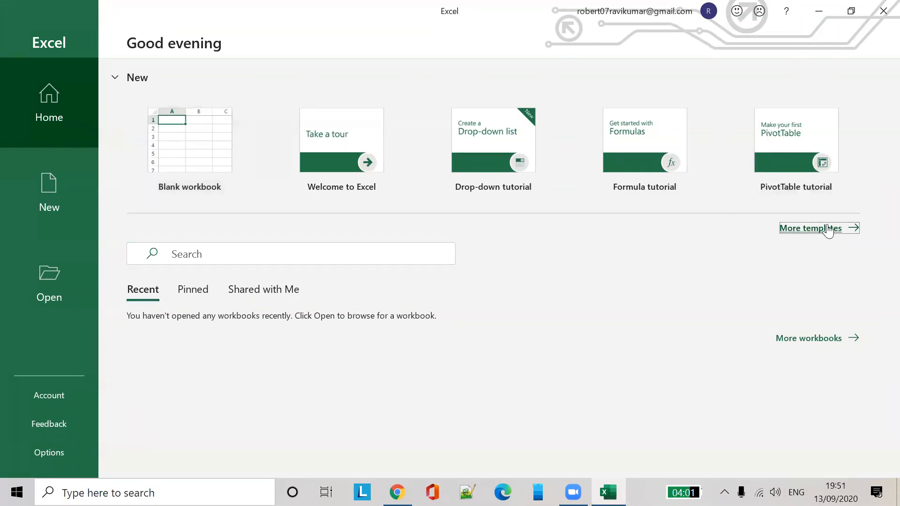
{"action": "left_click", "coordinate": [829, 230]}
{"action": "scroll", "coordinate": [498, 351], "scroll_direction": "down", "scroll_amount": 4}
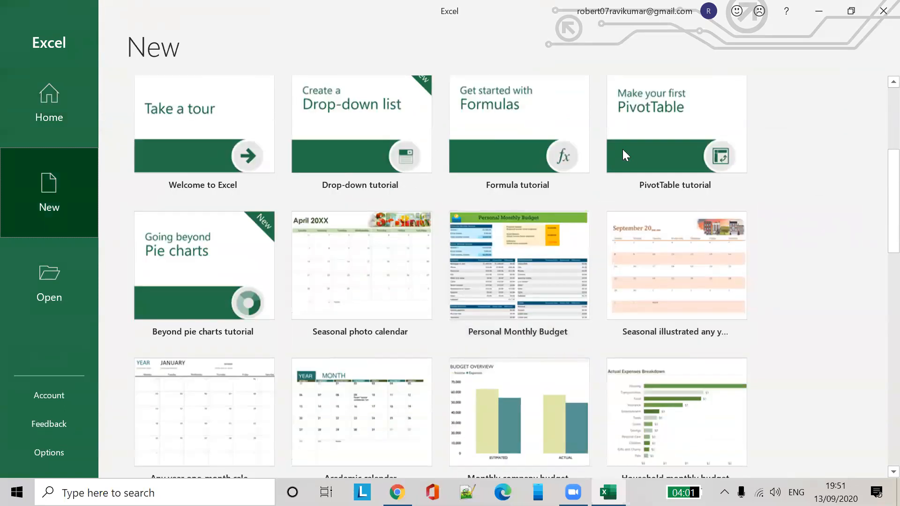
{"action": "scroll", "coordinate": [538, 300], "scroll_direction": "down", "scroll_amount": 3}
{"action": "scroll", "coordinate": [574, 324], "scroll_direction": "up", "scroll_amount": 2}
{"action": "scroll", "coordinate": [577, 327], "scroll_direction": "up", "scroll_amount": 5}
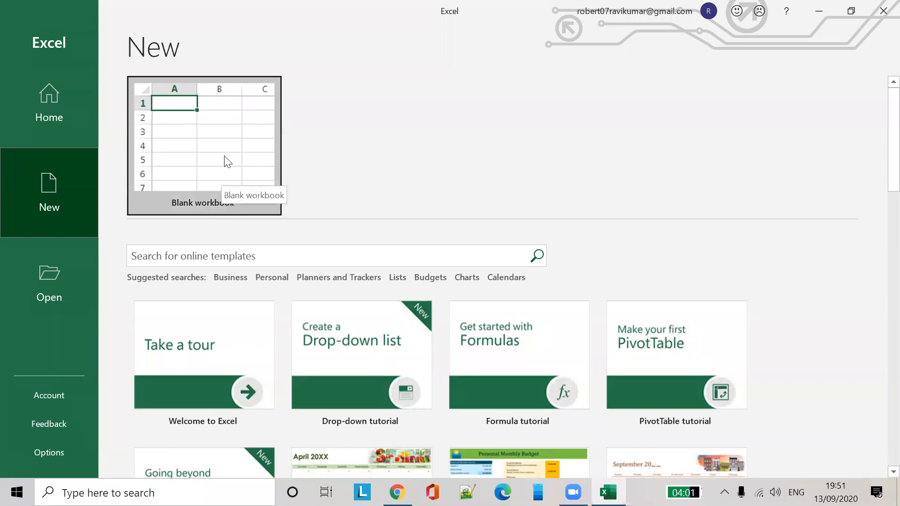
Start a blank workbook and enter 'sdasd' in cell A1
{"action": "left_click", "coordinate": [225, 158]}
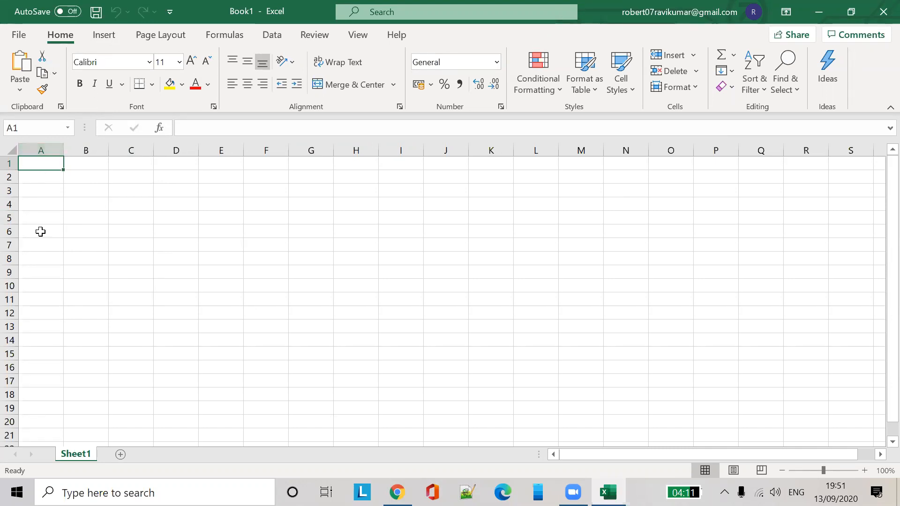
{"action": "left_click", "coordinate": [9, 162]}
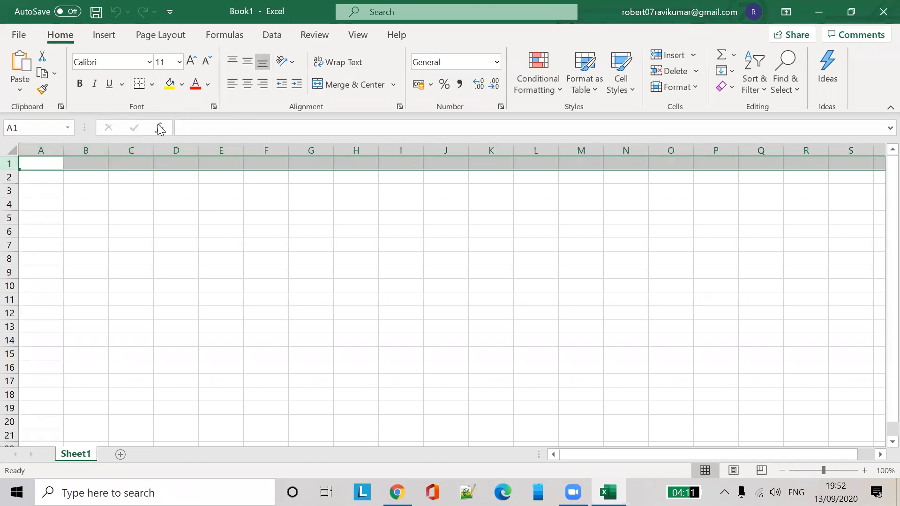
{"action": "left_click", "coordinate": [209, 125]}
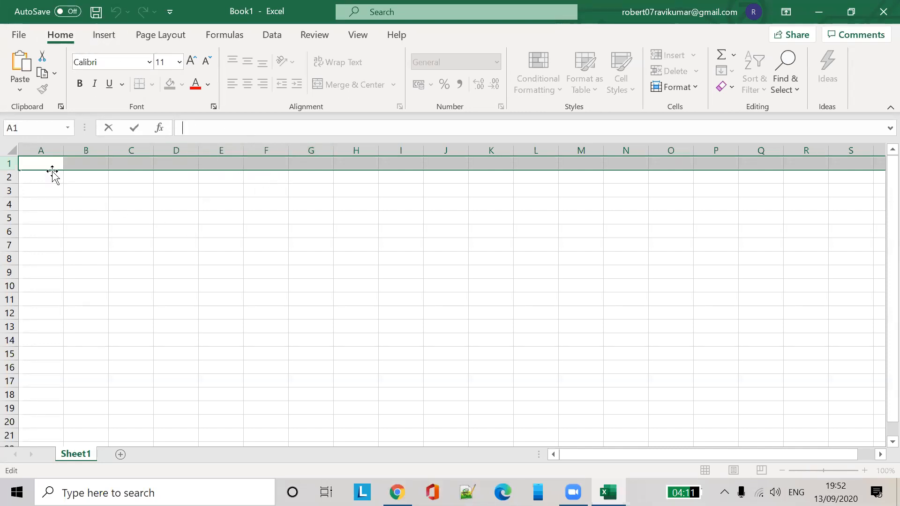
{"action": "type", "text": "sdasd"}
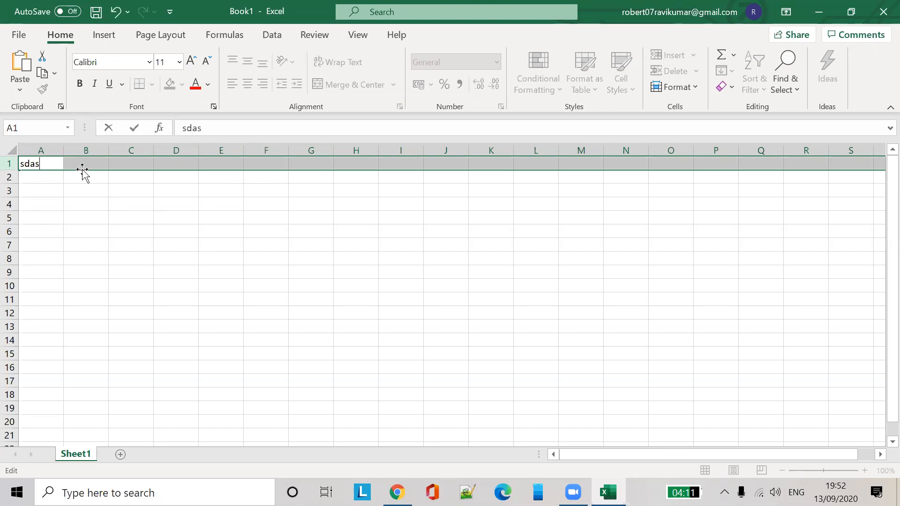
{"action": "left_click", "coordinate": [64, 178]}
{"action": "left_click", "coordinate": [60, 179]}
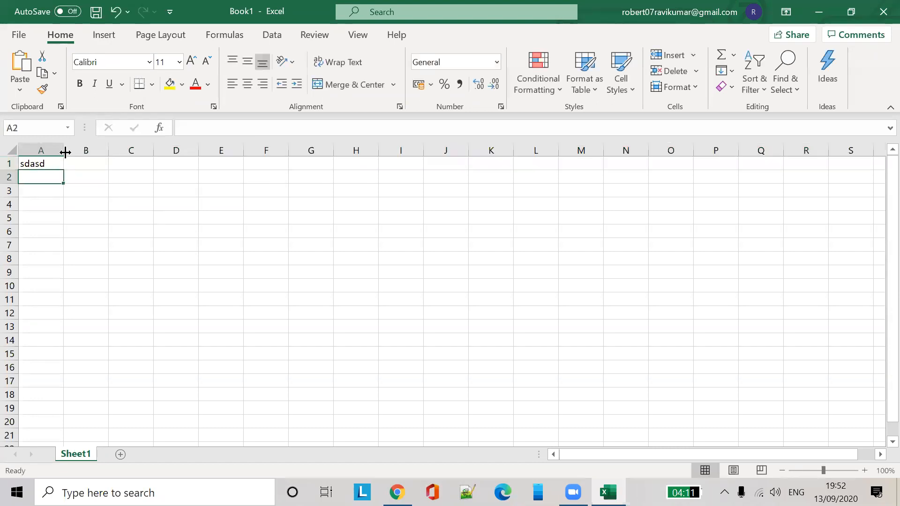
Widen column A, then narrow it back somewhat
{"action": "left_click_drag", "start_coordinate": [63, 150], "coordinate": [116, 151]}
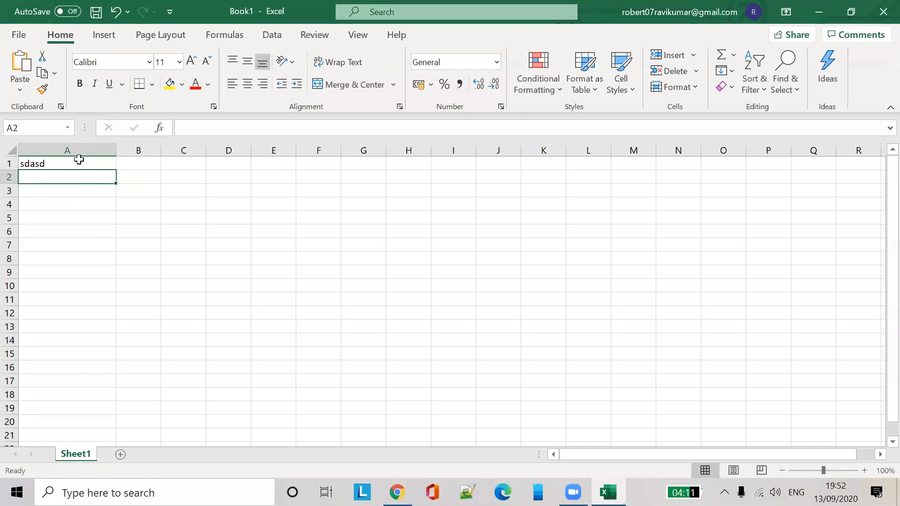
{"action": "left_click", "coordinate": [78, 162]}
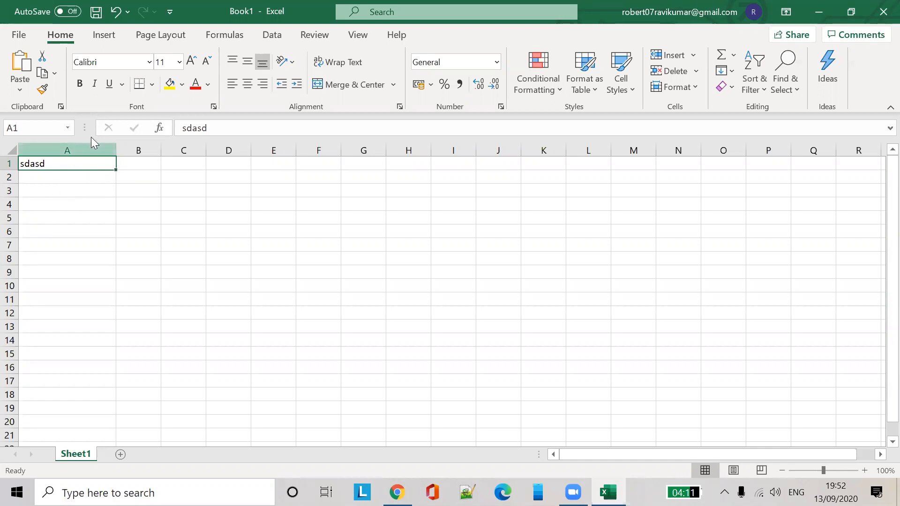
{"action": "left_click", "coordinate": [291, 233]}
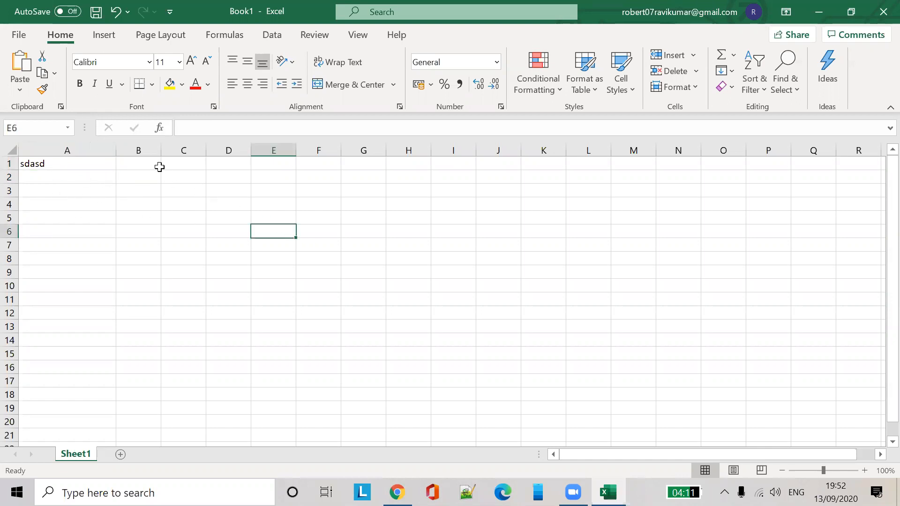
{"action": "left_click_drag", "start_coordinate": [117, 150], "coordinate": [81, 151]}
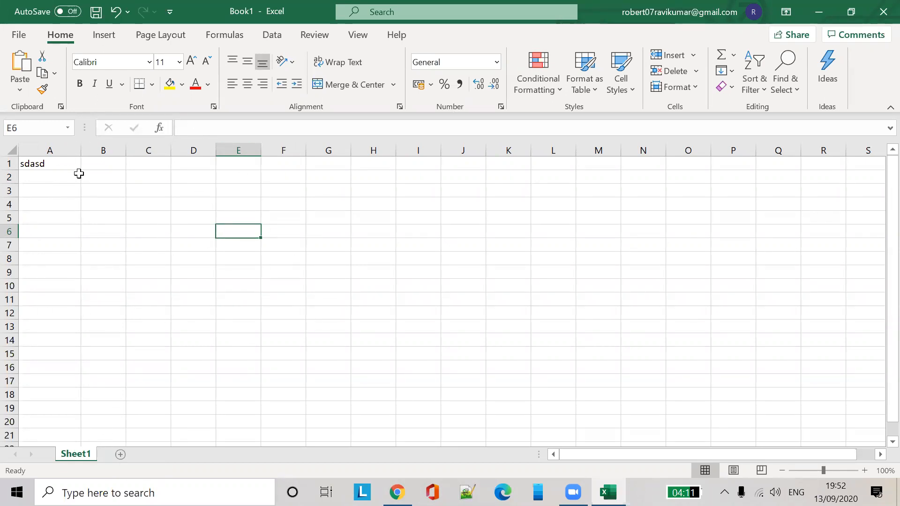
Add two new sheets and rename Sheet1 to Maruhti
{"action": "left_click", "coordinate": [120, 454]}
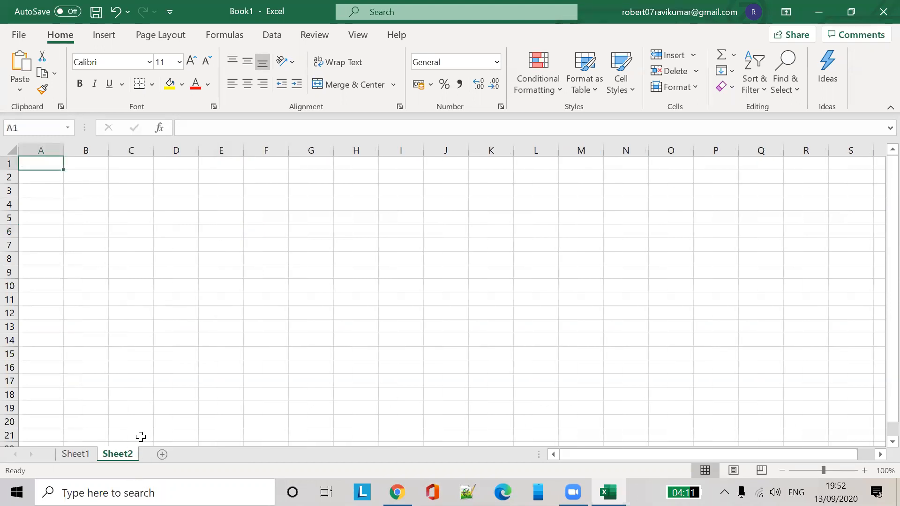
{"action": "left_click", "coordinate": [163, 455]}
{"action": "left_click", "coordinate": [92, 454]}
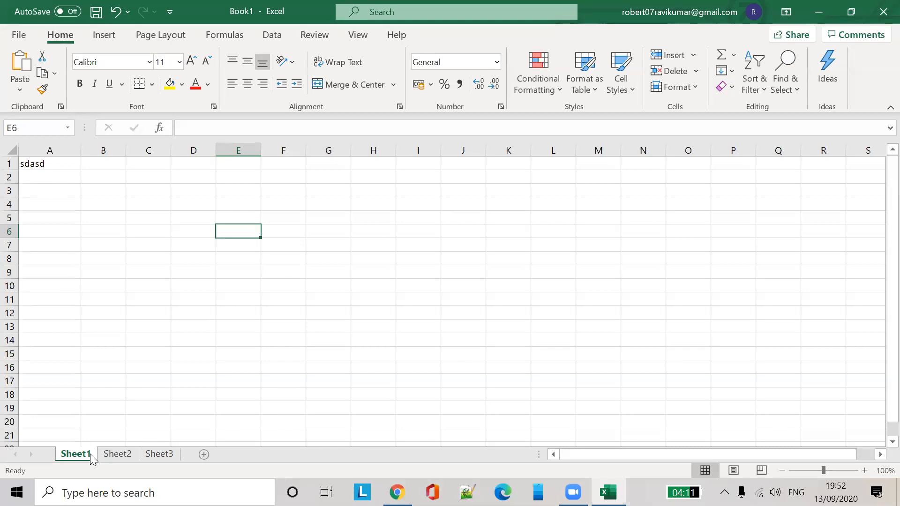
{"action": "double_click", "coordinate": [90, 454]}
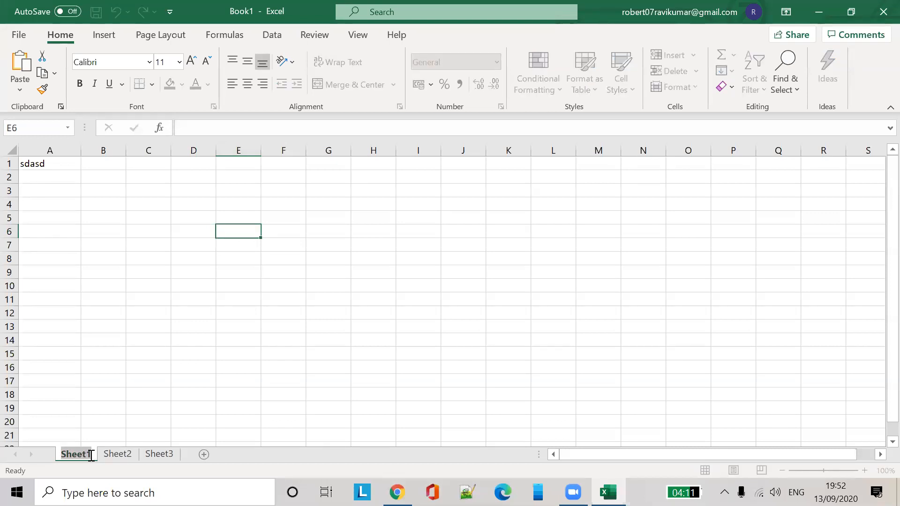
{"action": "type", "text": "Maruthi"}
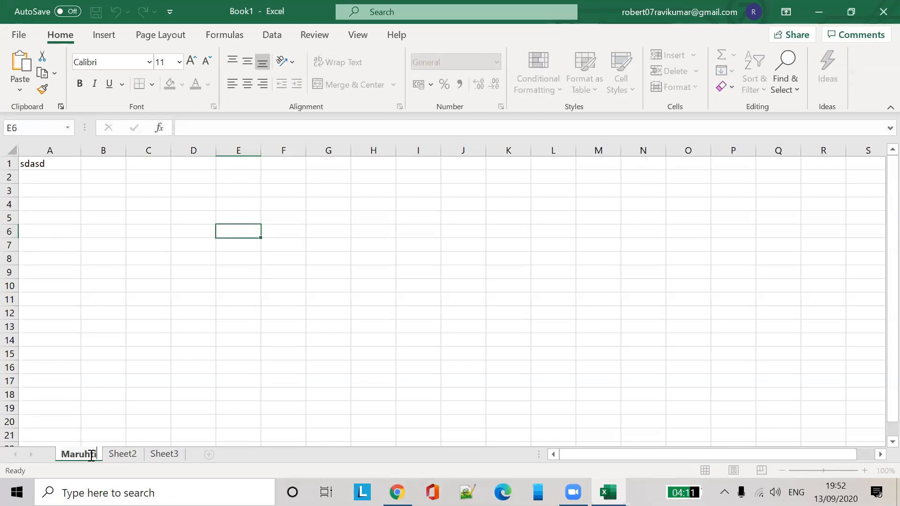
{"action": "key", "text": "Return"}
Rename Sheet2 to Audi and Sheet3 to Lambo
{"action": "left_click", "coordinate": [122, 454]}
{"action": "double_click", "coordinate": [123, 453]}
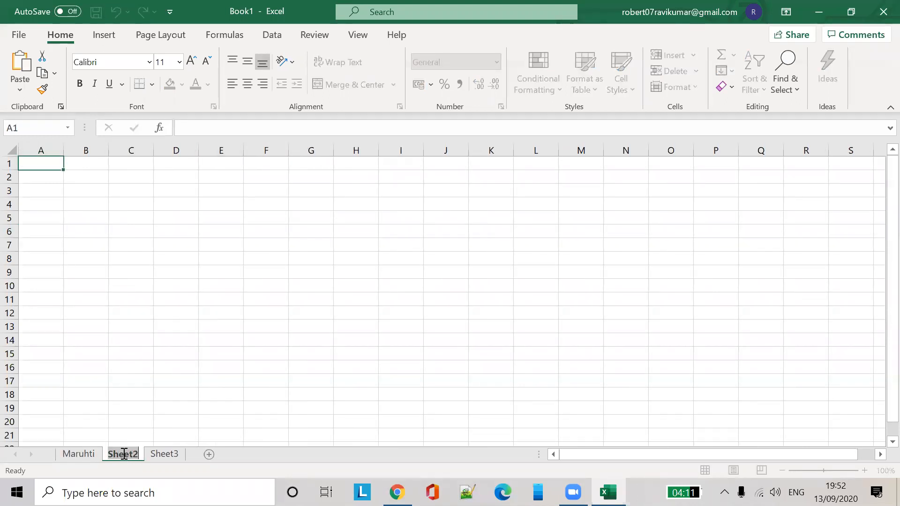
{"action": "type", "text": "U"}
{"action": "key", "text": "BackSpace"}
{"action": "type", "text": "Audi"}
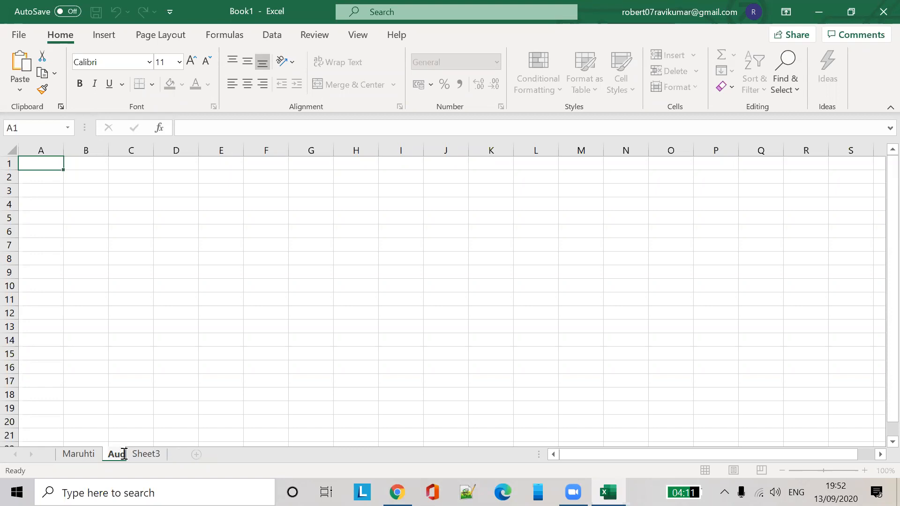
{"action": "key", "text": "Return"}
{"action": "left_click", "coordinate": [155, 454]}
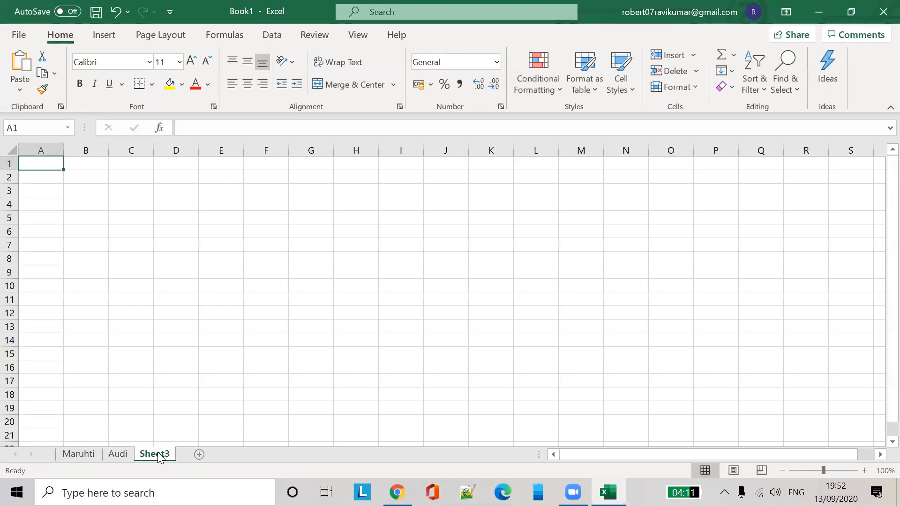
{"action": "double_click", "coordinate": [158, 454]}
{"action": "type", "text": "Lambo"}
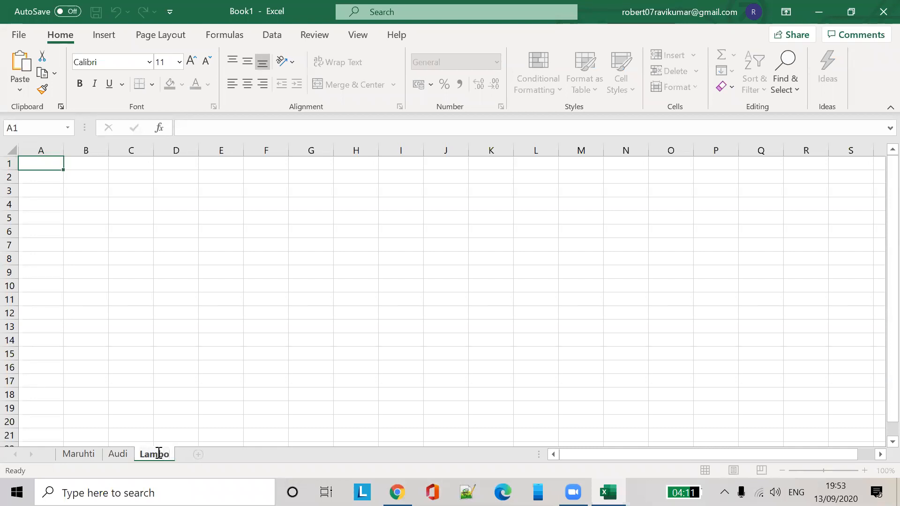
{"action": "left_click", "coordinate": [164, 420]}
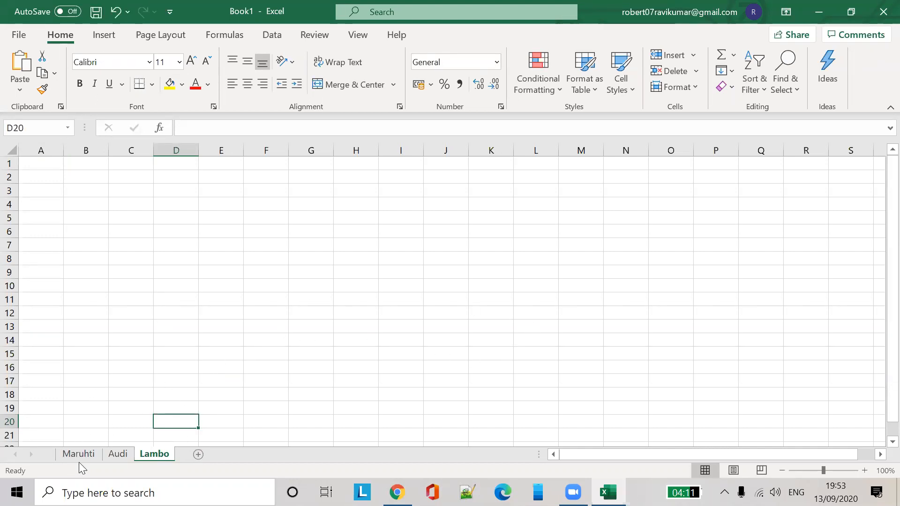
{"action": "scroll", "coordinate": [127, 247], "scroll_direction": "down", "scroll_amount": 20}
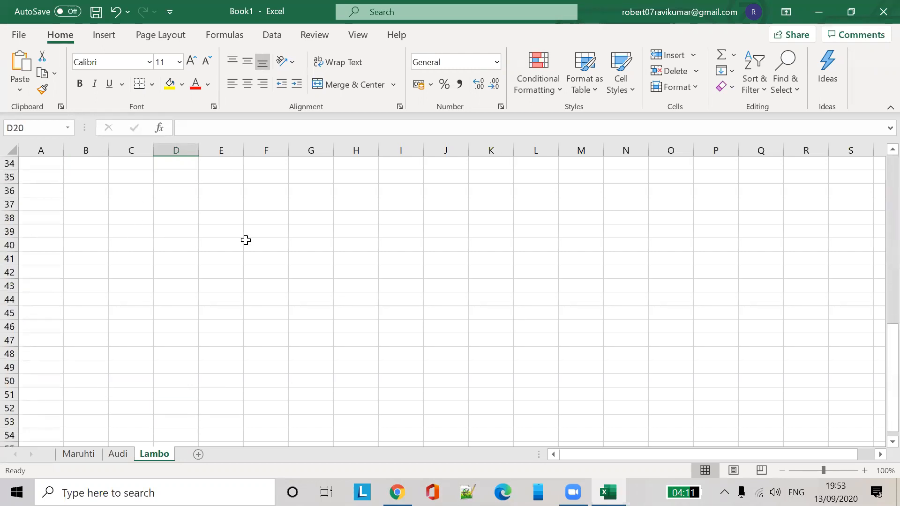
{"action": "scroll", "coordinate": [73, 392], "scroll_direction": "down", "scroll_amount": 11}
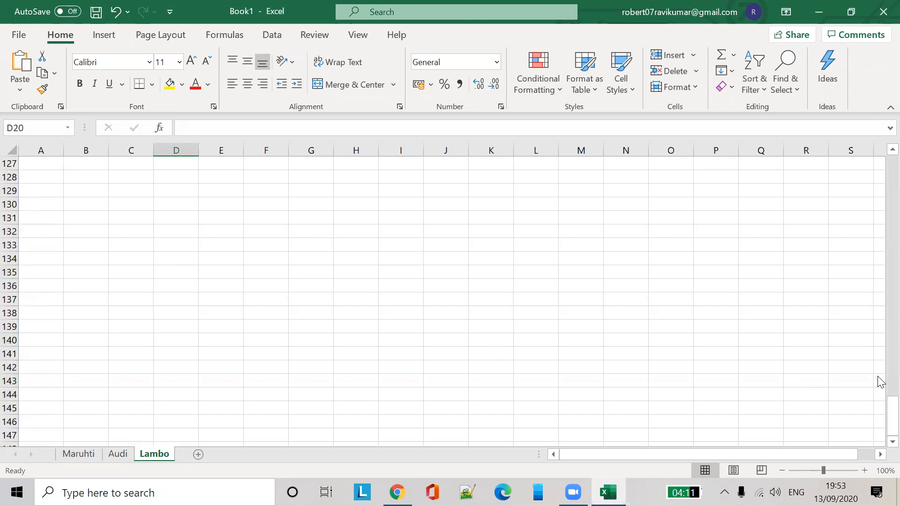
{"action": "left_click_drag", "start_coordinate": [890, 420], "coordinate": [890, 436]}
{"action": "scroll", "coordinate": [171, 347], "scroll_direction": "down", "scroll_amount": 20}
{"action": "scroll", "coordinate": [172, 347], "scroll_direction": "down", "scroll_amount": 13}
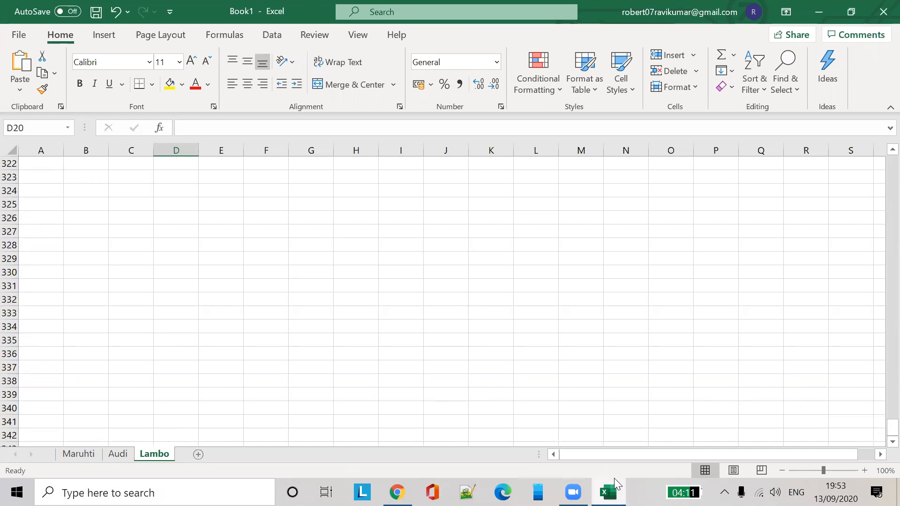
{"action": "left_click_drag", "start_coordinate": [629, 452], "coordinate": [638, 452]}
{"action": "left_click_drag", "start_coordinate": [720, 222], "coordinate": [881, 213]}
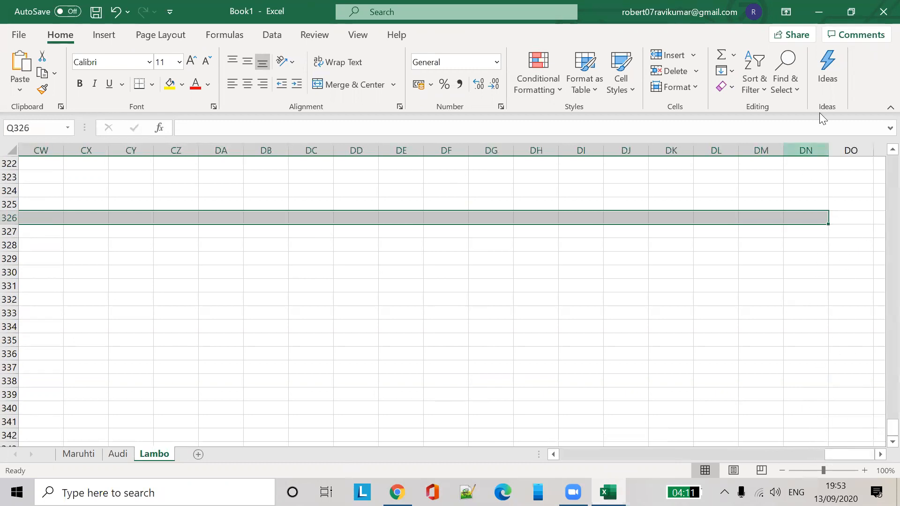
{"action": "left_click_drag", "start_coordinate": [849, 457], "coordinate": [530, 396]}
{"action": "scroll", "coordinate": [183, 193], "scroll_direction": "up", "scroll_amount": 20}
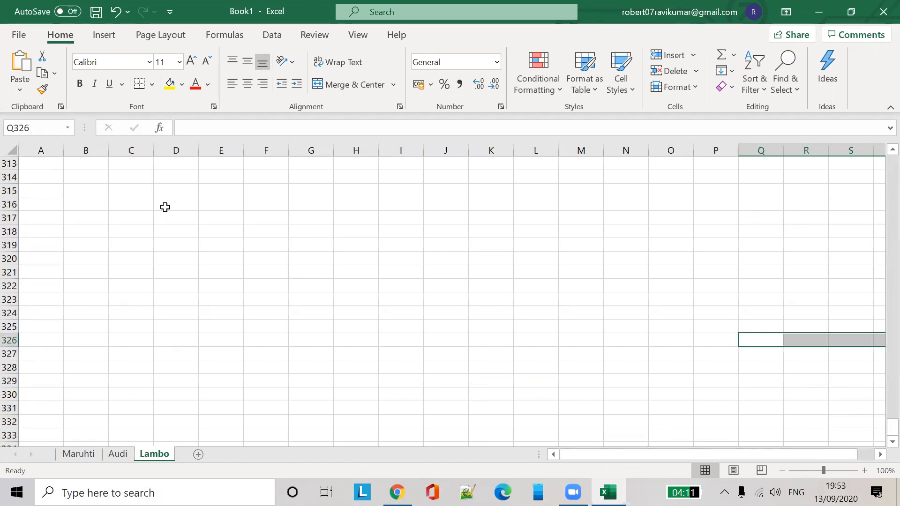
{"action": "left_click_drag", "start_coordinate": [891, 427], "coordinate": [879, 160]}
{"action": "left_click_drag", "start_coordinate": [891, 415], "coordinate": [870, 254]}
{"action": "left_click", "coordinate": [240, 261]}
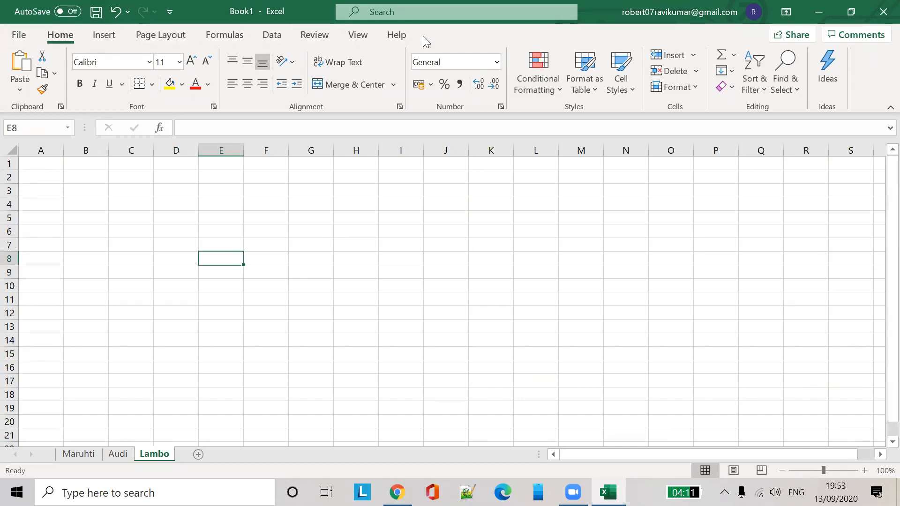
Look at the File page and the font list without changing anything
{"action": "left_click", "coordinate": [18, 36]}
{"action": "left_click", "coordinate": [23, 50]}
{"action": "left_click", "coordinate": [149, 61]}
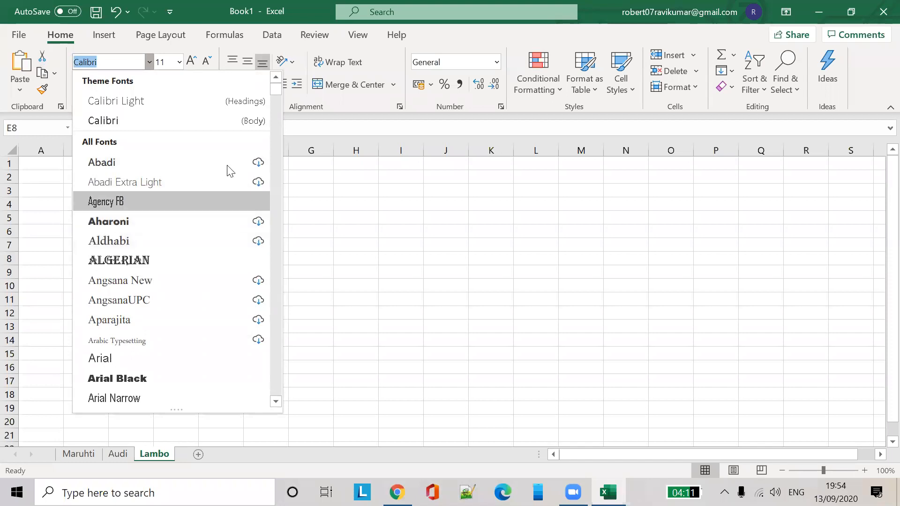
{"action": "left_click", "coordinate": [328, 181]}
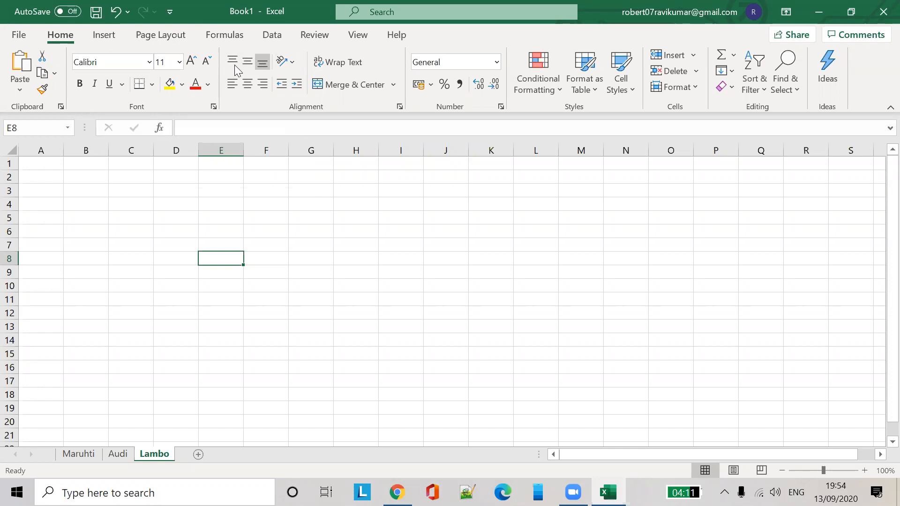
Left-align cell E8, then switch it to centre alignment
{"action": "left_click", "coordinate": [236, 83]}
{"action": "left_click", "coordinate": [253, 83]}
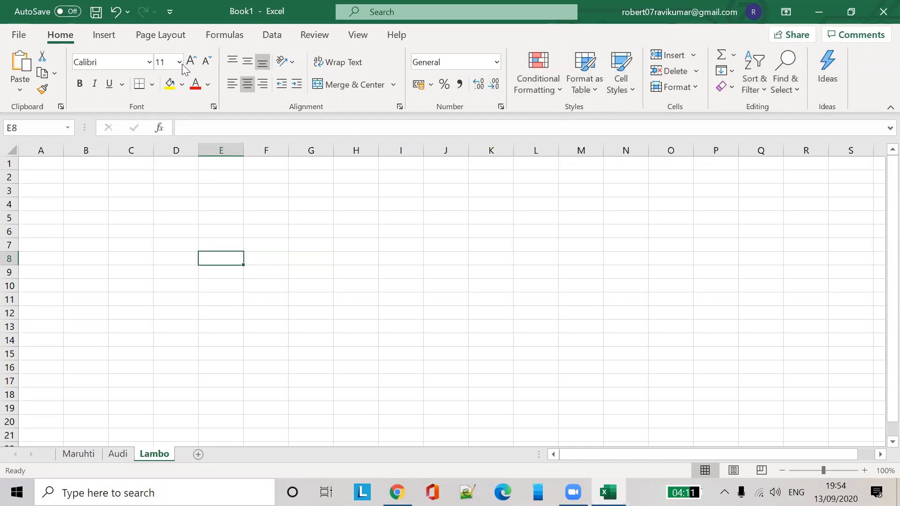
{"action": "left_click", "coordinate": [105, 36]}
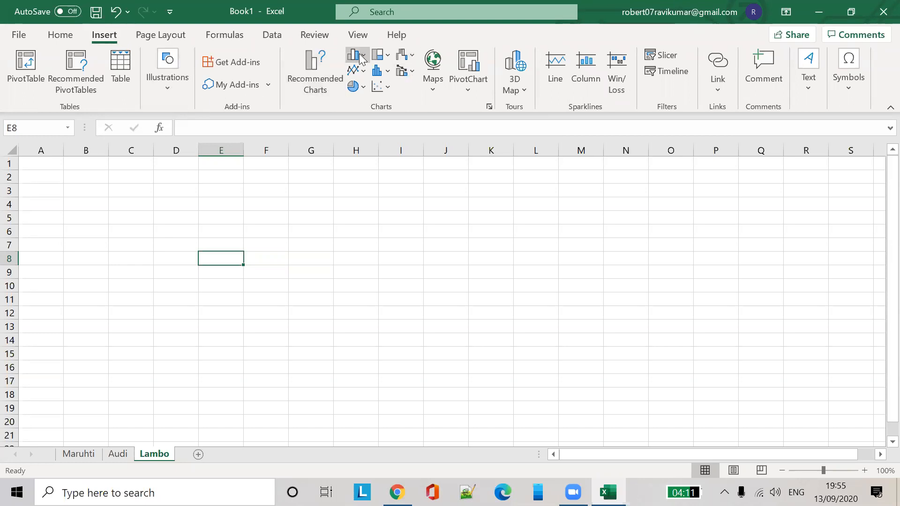
Insert an empty 2-D Area chart on the Lambo sheet, then cut it away
{"action": "left_click", "coordinate": [364, 74]}
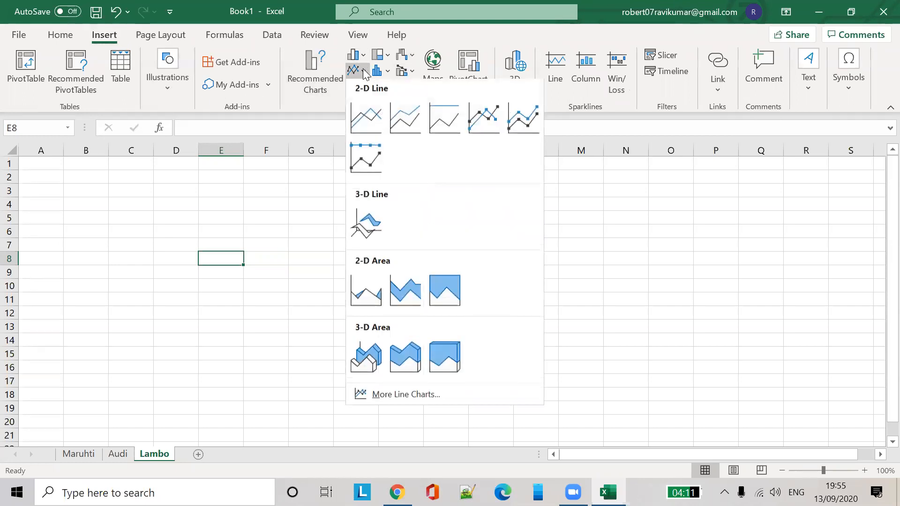
{"action": "left_click", "coordinate": [367, 291]}
{"action": "left_click", "coordinate": [761, 279]}
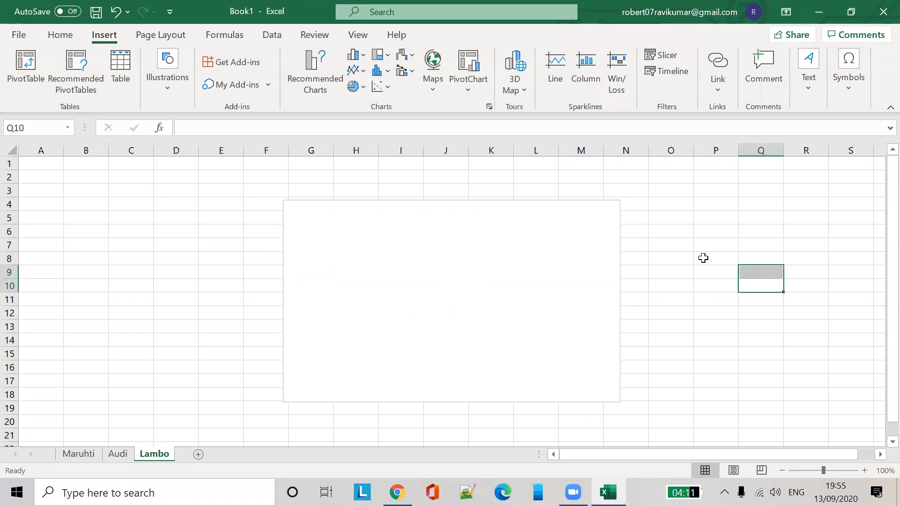
{"action": "left_click", "coordinate": [586, 264]}
{"action": "right_click", "coordinate": [585, 264]}
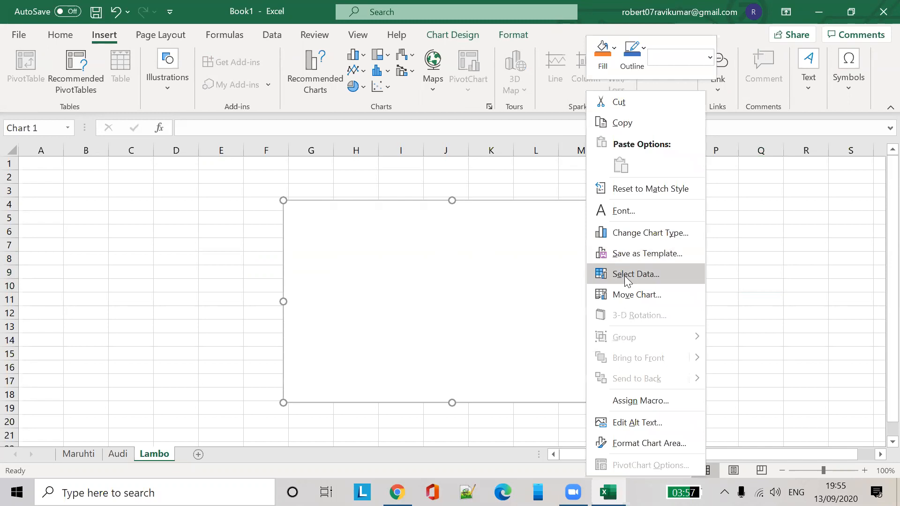
{"action": "left_click", "coordinate": [648, 105]}
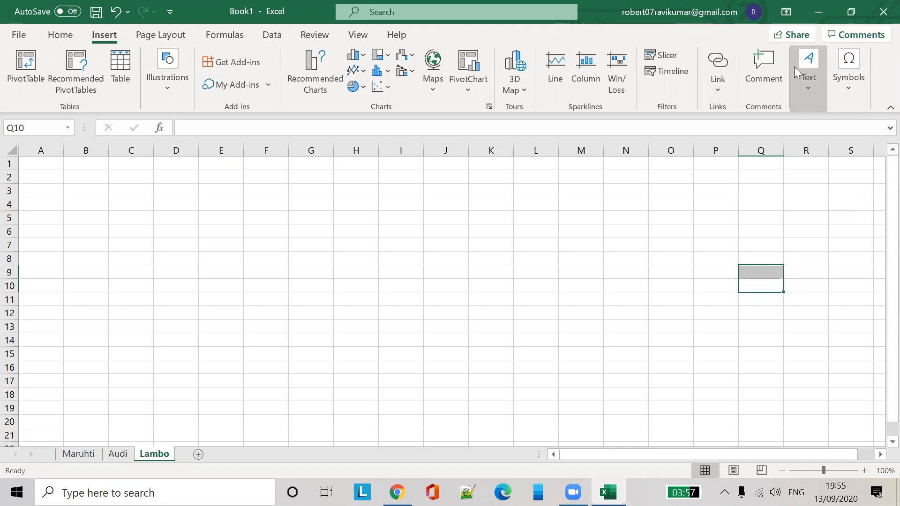
Browse the Text and Symbol options, then set the Lambo page to Landscape orientation
{"action": "left_click", "coordinate": [809, 80]}
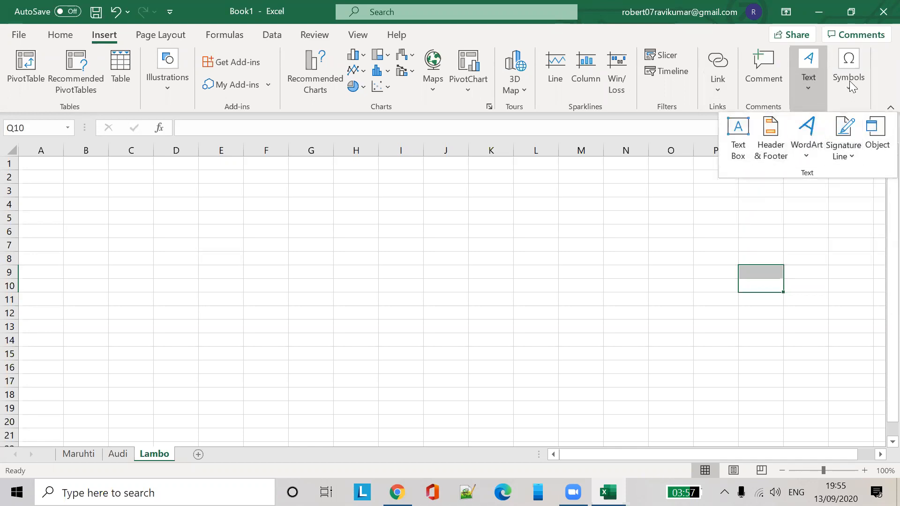
{"action": "left_click", "coordinate": [857, 65]}
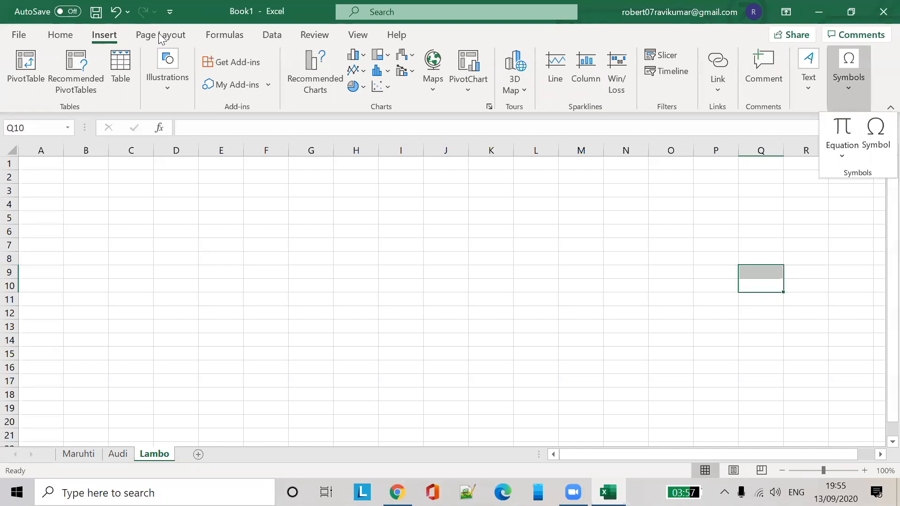
{"action": "left_click", "coordinate": [161, 36]}
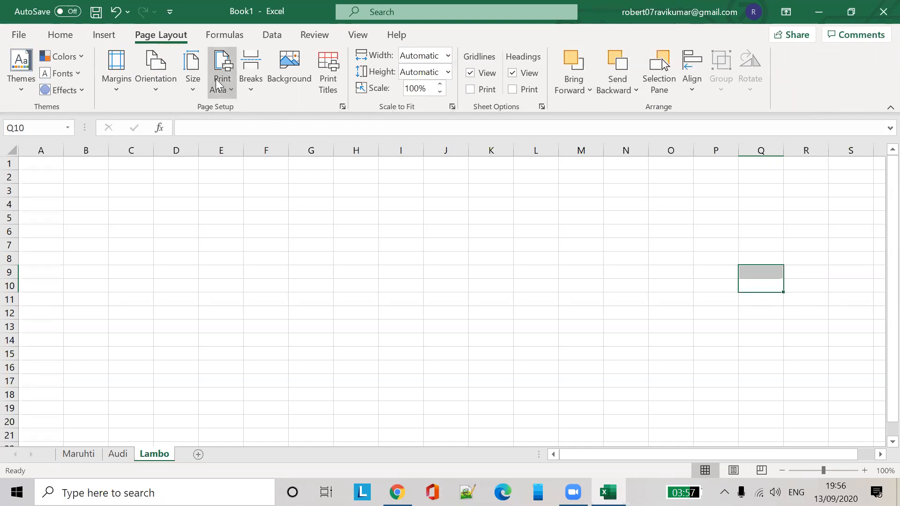
{"action": "left_click", "coordinate": [168, 84]}
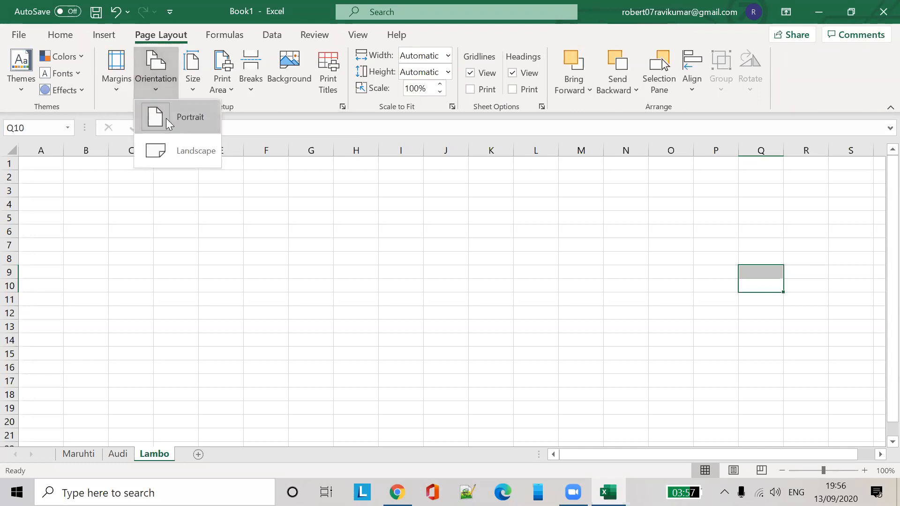
{"action": "left_click", "coordinate": [186, 142]}
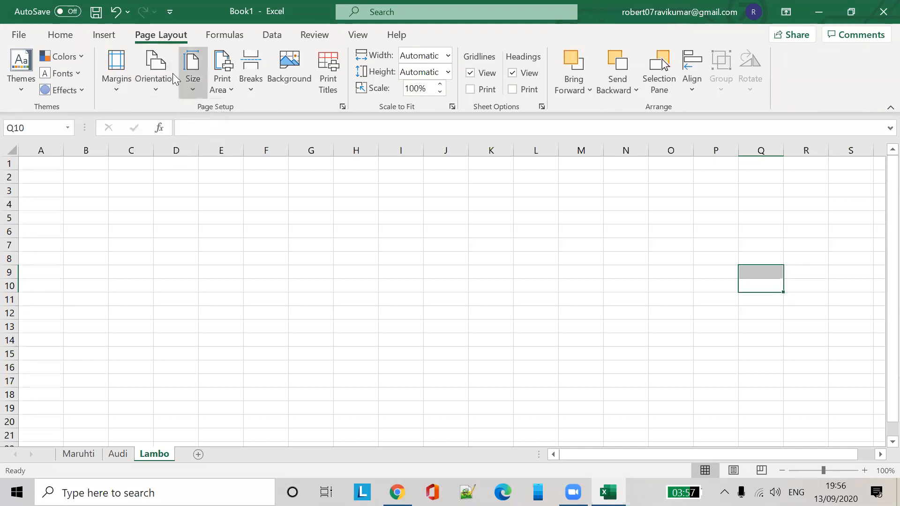
{"action": "left_click", "coordinate": [161, 91]}
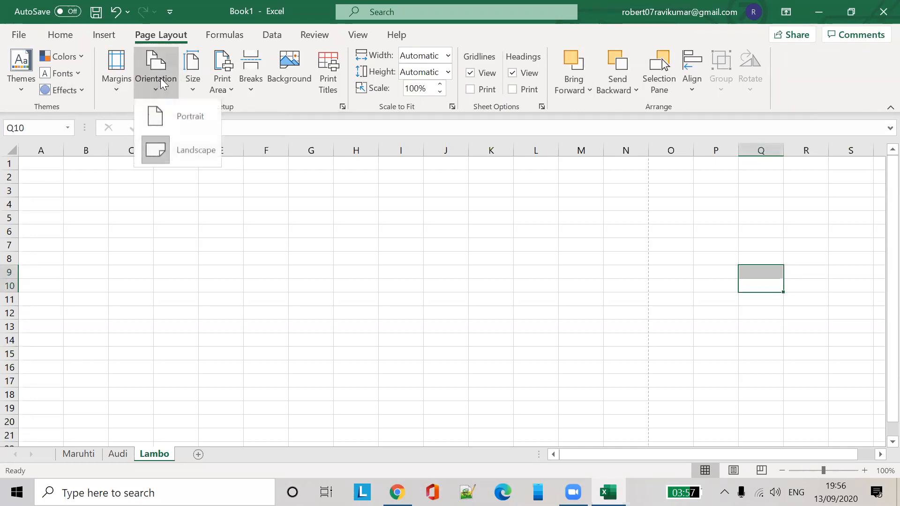
{"action": "left_click", "coordinate": [117, 70]}
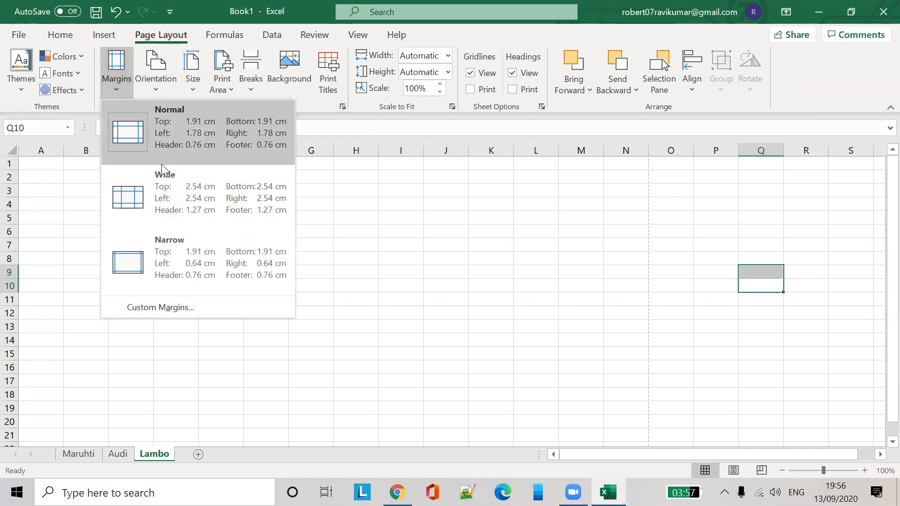
{"action": "left_click", "coordinate": [230, 35]}
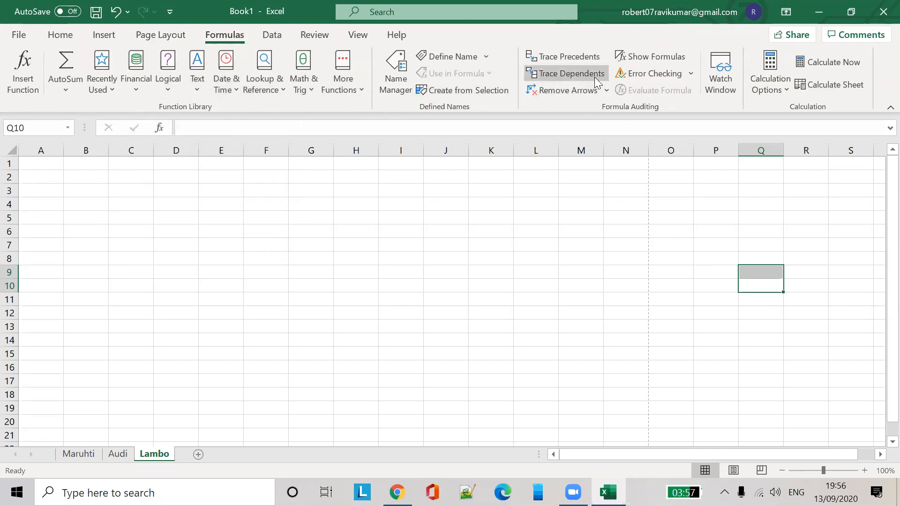
Close the data-import tip and the Comments callout while passing through Data and Review
{"action": "left_click", "coordinate": [279, 33]}
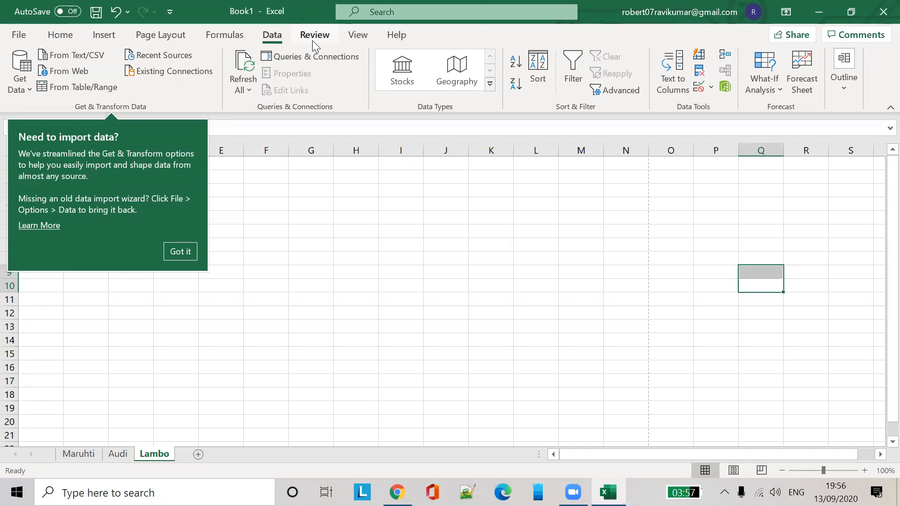
{"action": "left_click", "coordinate": [316, 34]}
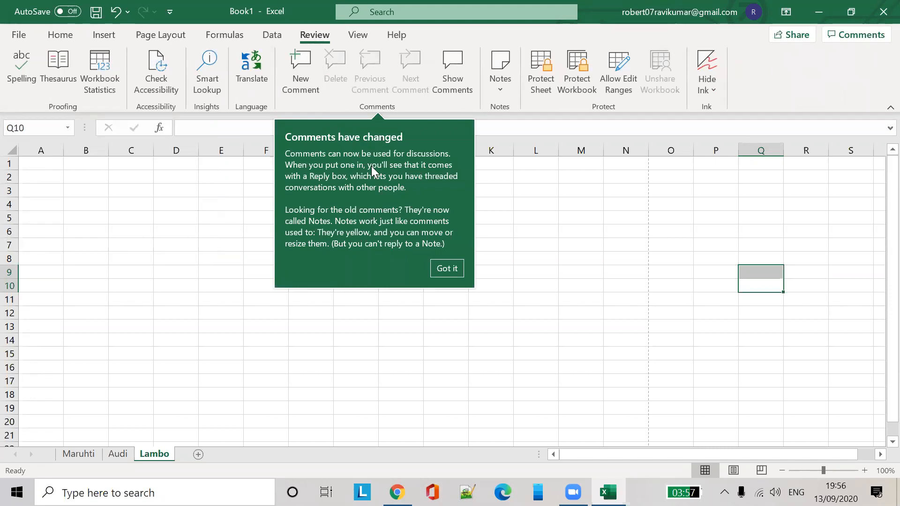
{"action": "left_click", "coordinate": [447, 269]}
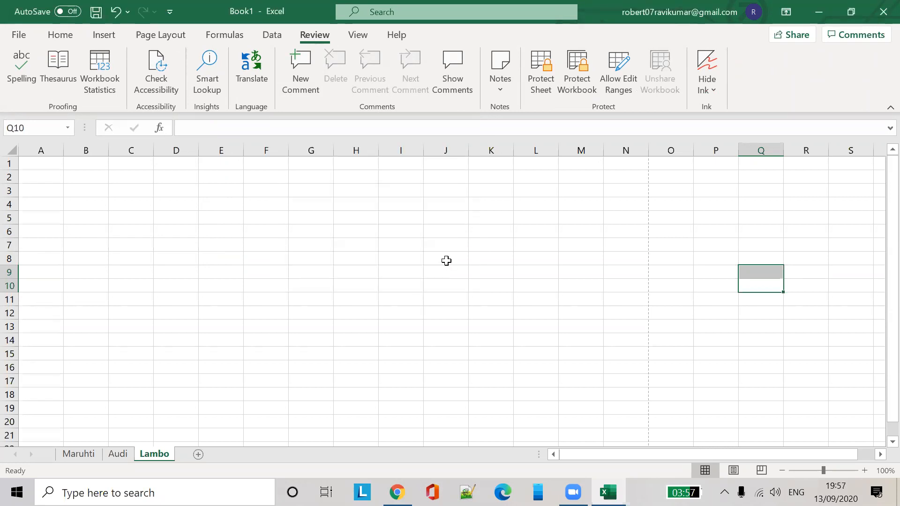
{"action": "left_click", "coordinate": [365, 38]}
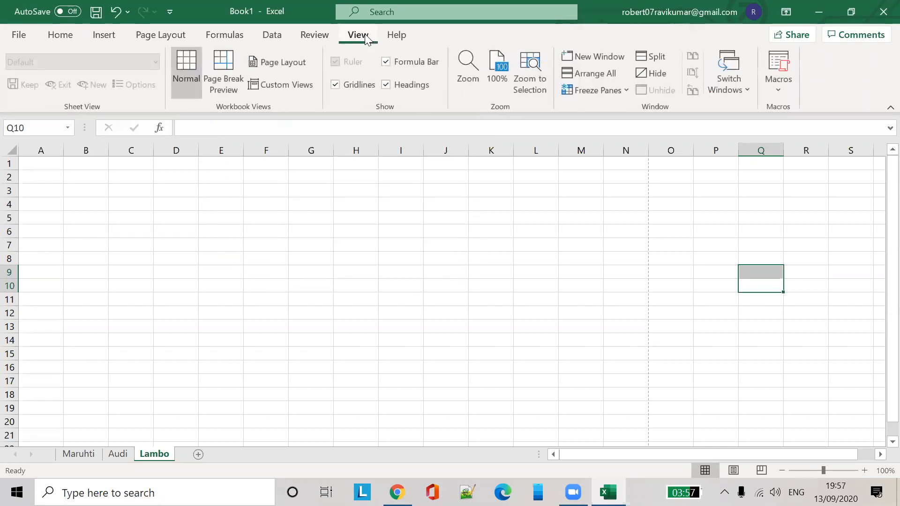
{"action": "left_click", "coordinate": [323, 41]}
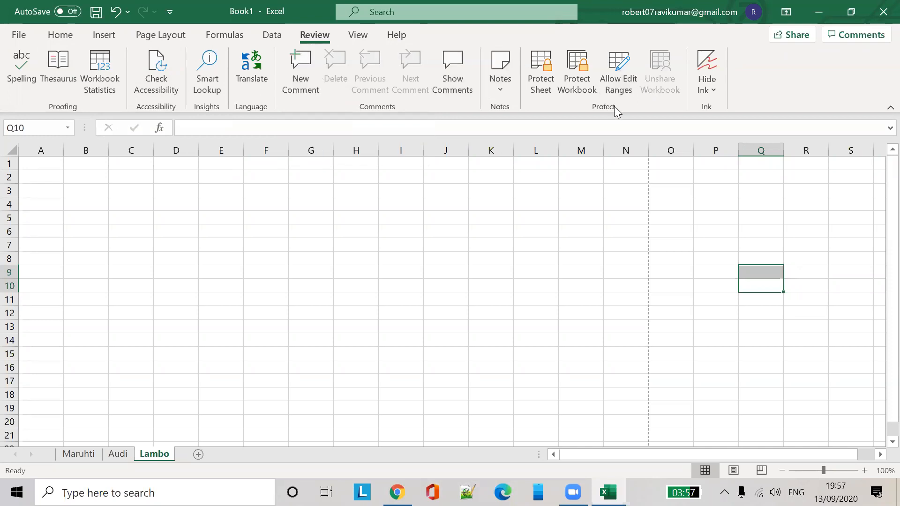
{"action": "left_click", "coordinate": [355, 40]}
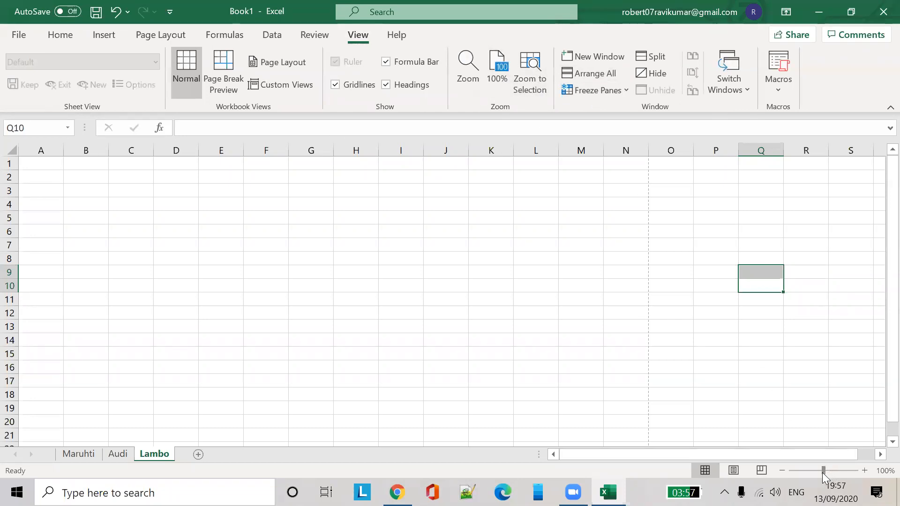
{"action": "left_click", "coordinate": [572, 25]}
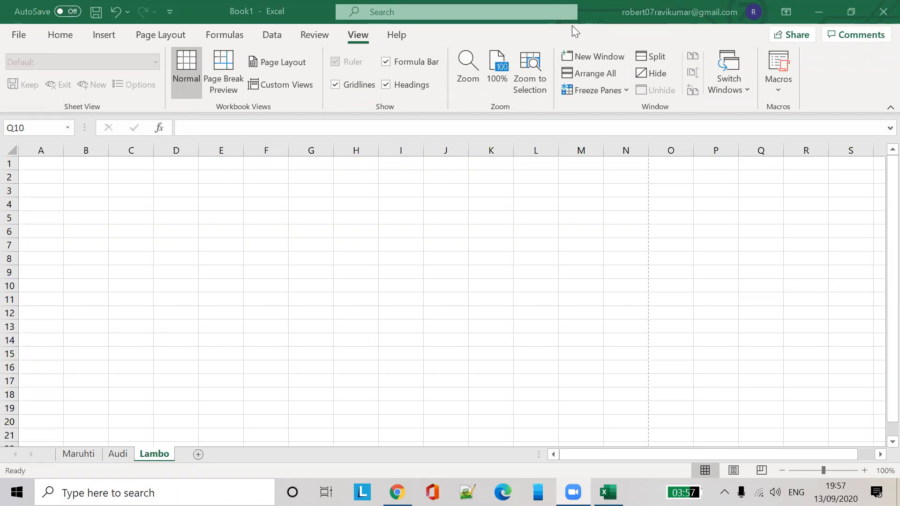
{"action": "left_click", "coordinate": [620, 216]}
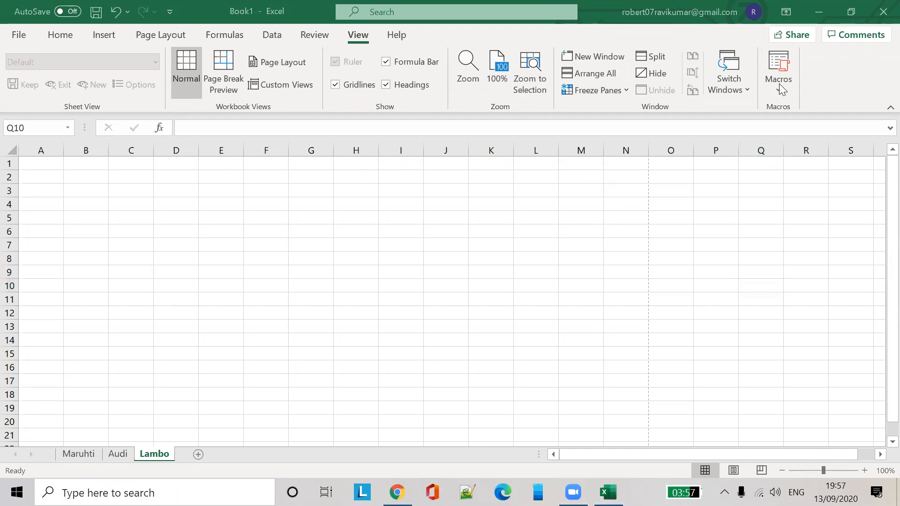
{"action": "left_click", "coordinate": [810, 93]}
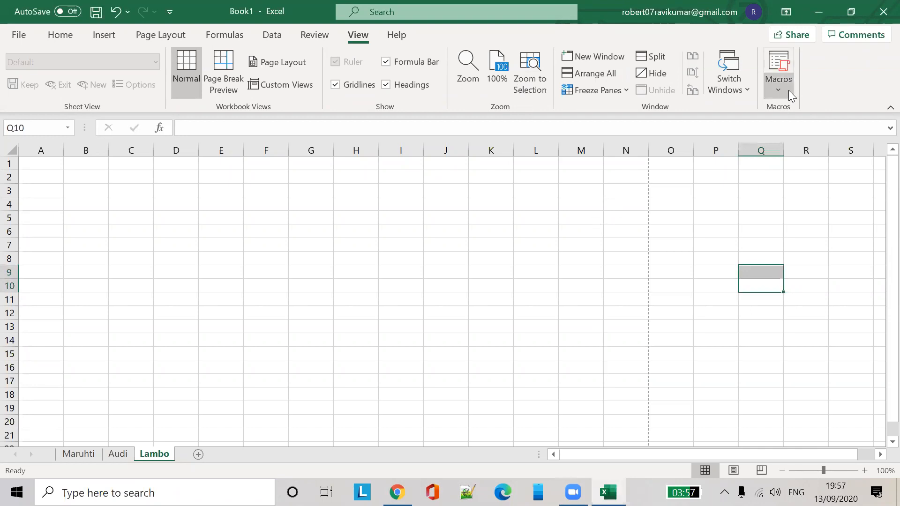
{"action": "left_click", "coordinate": [788, 91]}
{"action": "left_click", "coordinate": [820, 86]}
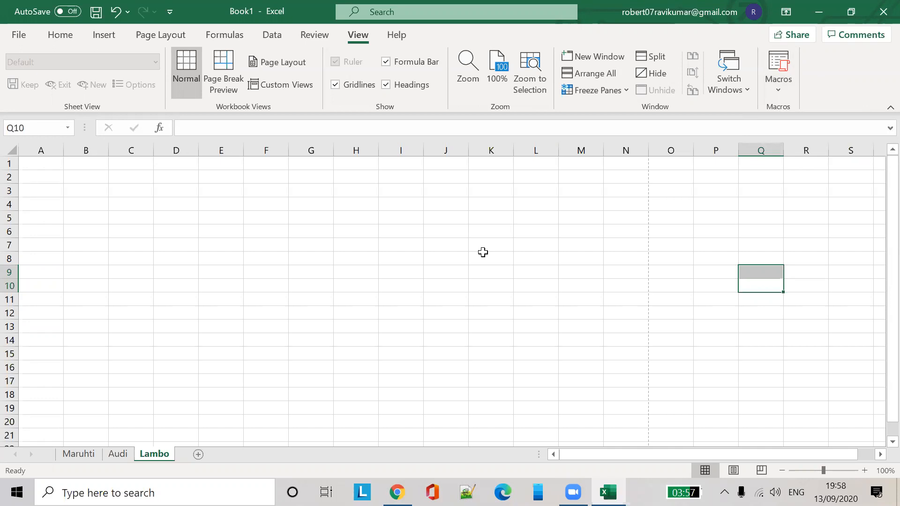
{"action": "scroll", "coordinate": [483, 252], "scroll_direction": "down", "scroll_amount": 2}
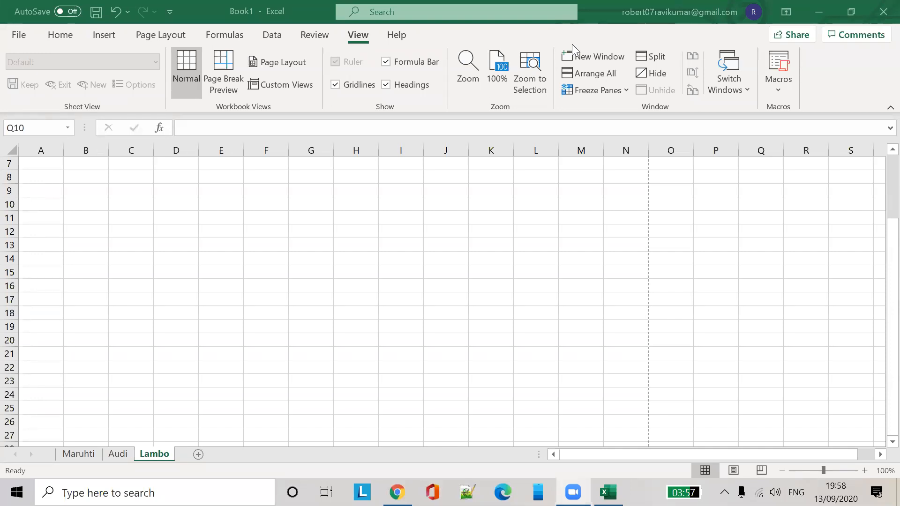
{"action": "left_click", "coordinate": [187, 224]}
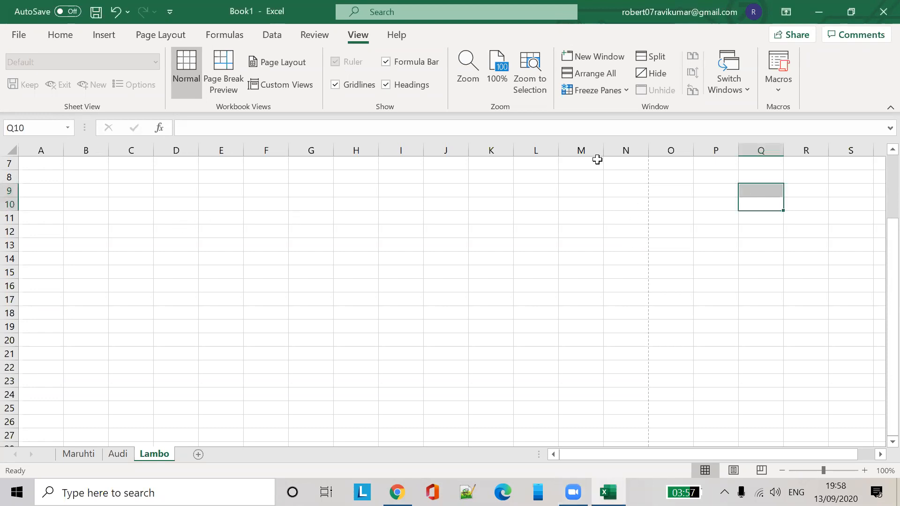
{"action": "scroll", "coordinate": [213, 276], "scroll_direction": "up", "scroll_amount": 2}
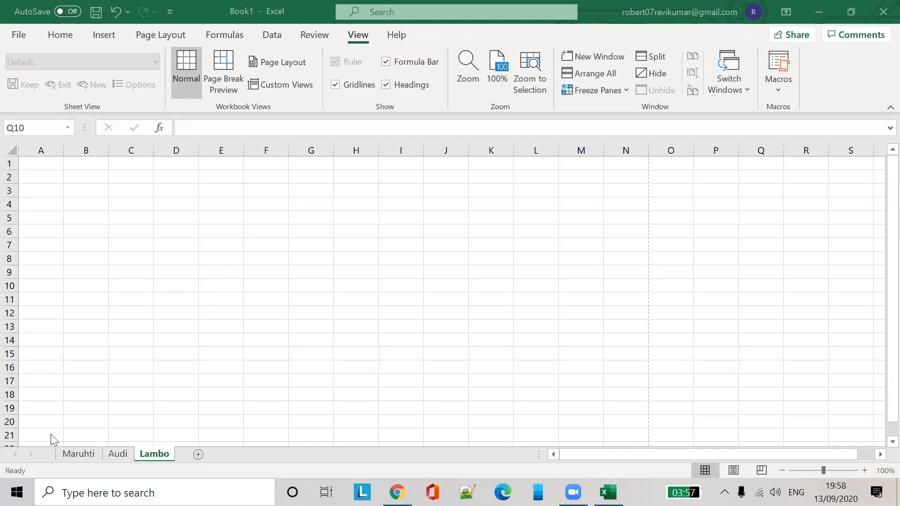
Clear the 'sdasd' entry from cell A1 of the Maruhti sheet
{"action": "left_click", "coordinate": [48, 160]}
{"action": "left_click", "coordinate": [86, 163]}
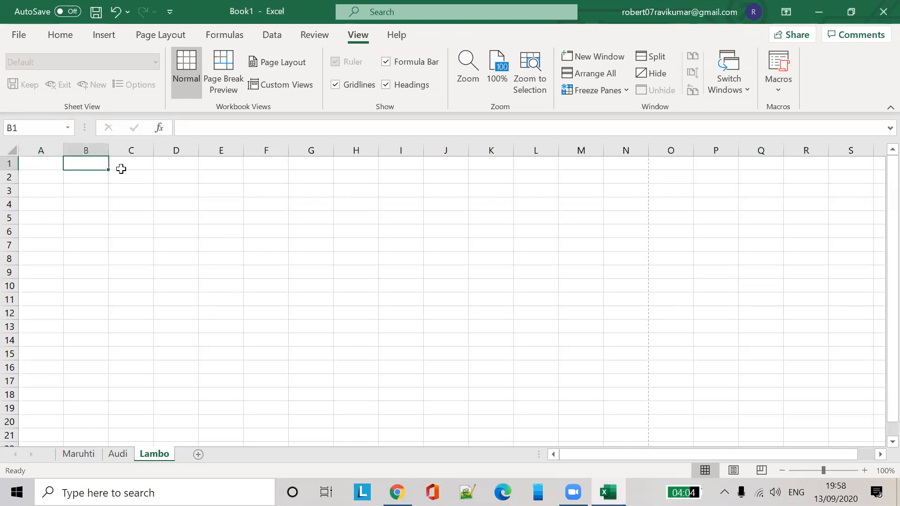
{"action": "left_click", "coordinate": [48, 162]}
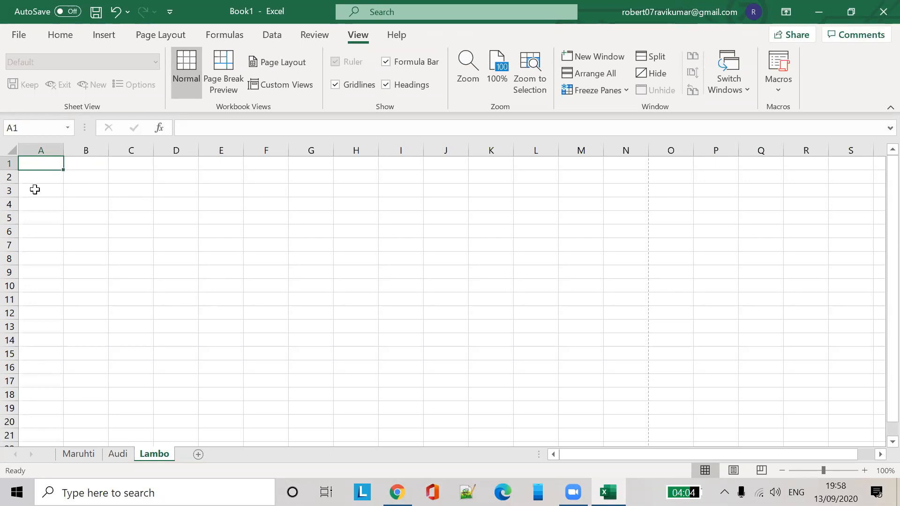
{"action": "left_click", "coordinate": [93, 159]}
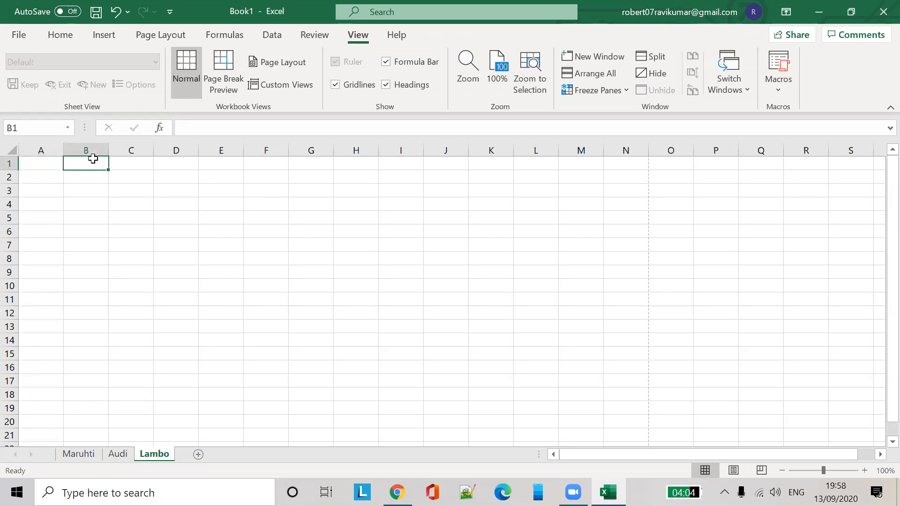
{"action": "left_click", "coordinate": [93, 454]}
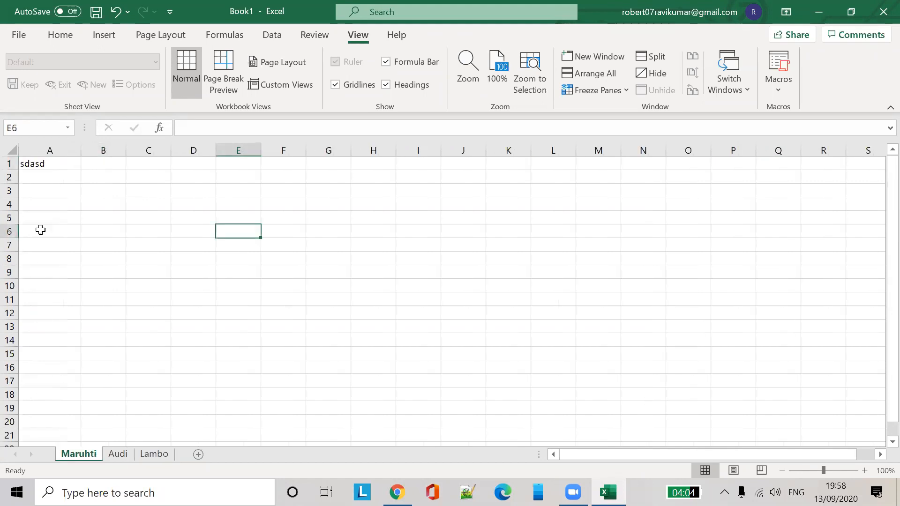
{"action": "left_click", "coordinate": [52, 163]}
{"action": "key", "text": "BackSpace"}
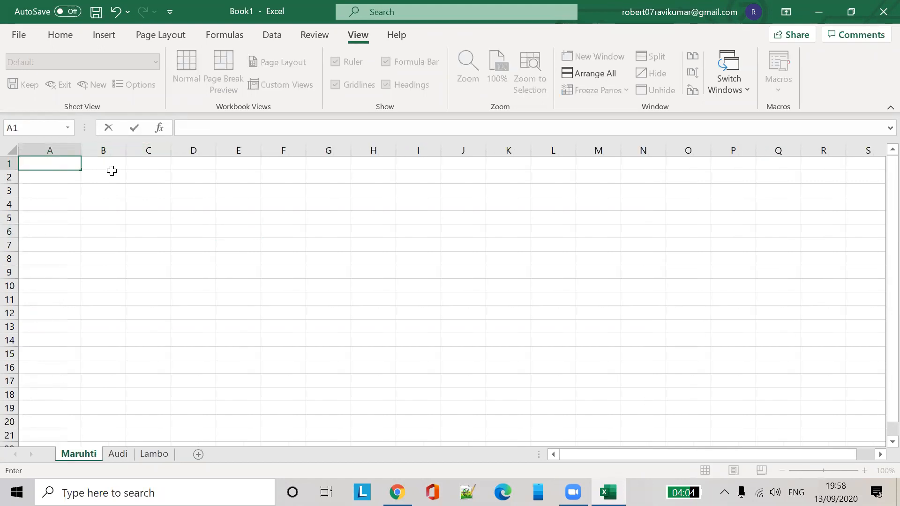
{"action": "left_click", "coordinate": [111, 171]}
Enter the headings June, July and Aug in B1, C1 and D1
{"action": "left_click", "coordinate": [111, 164]}
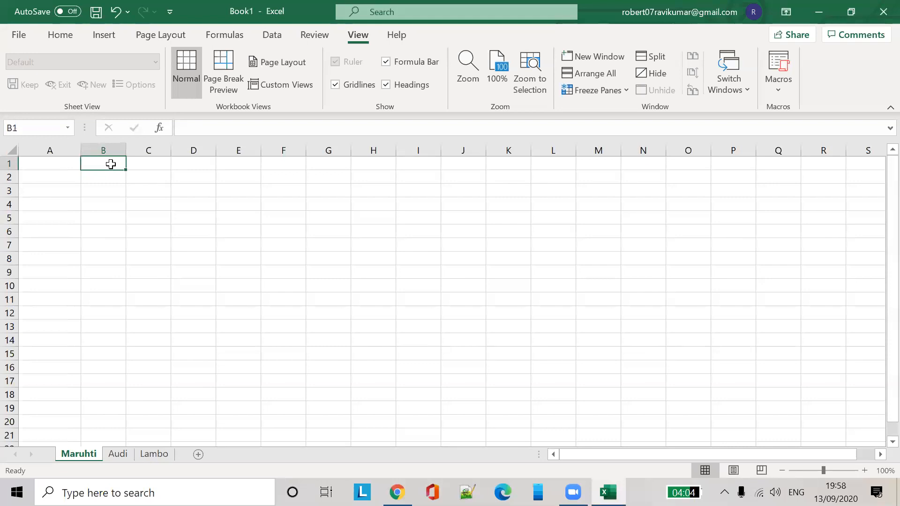
{"action": "type", "text": "June"}
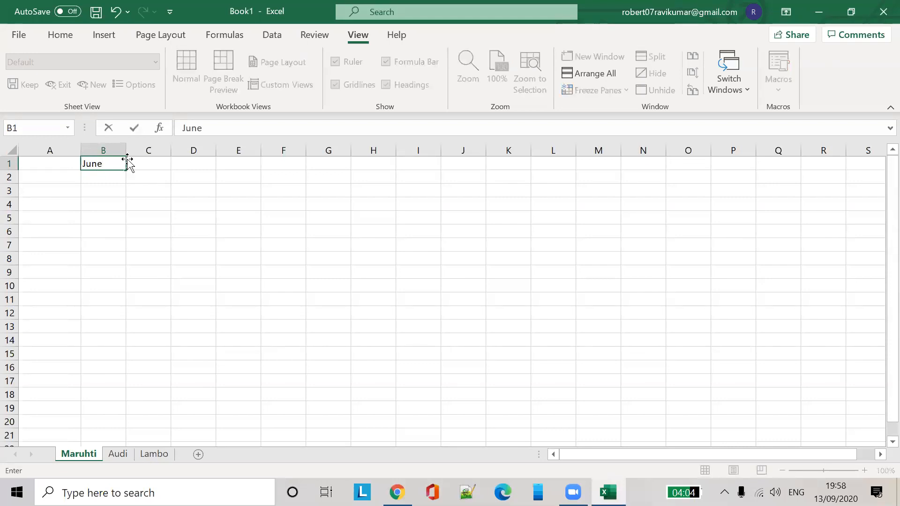
{"action": "left_click", "coordinate": [146, 159]}
{"action": "type", "text": "July"}
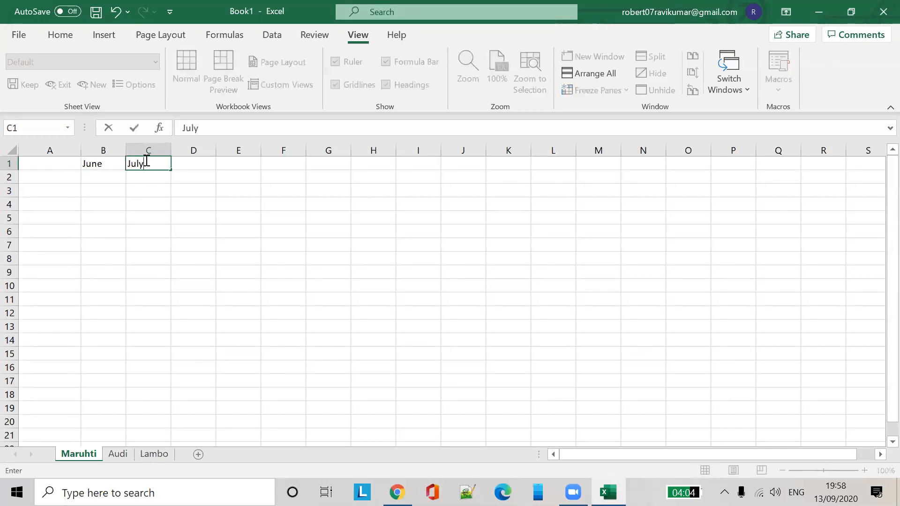
{"action": "left_click", "coordinate": [183, 162]}
{"action": "type", "text": "AUg"}
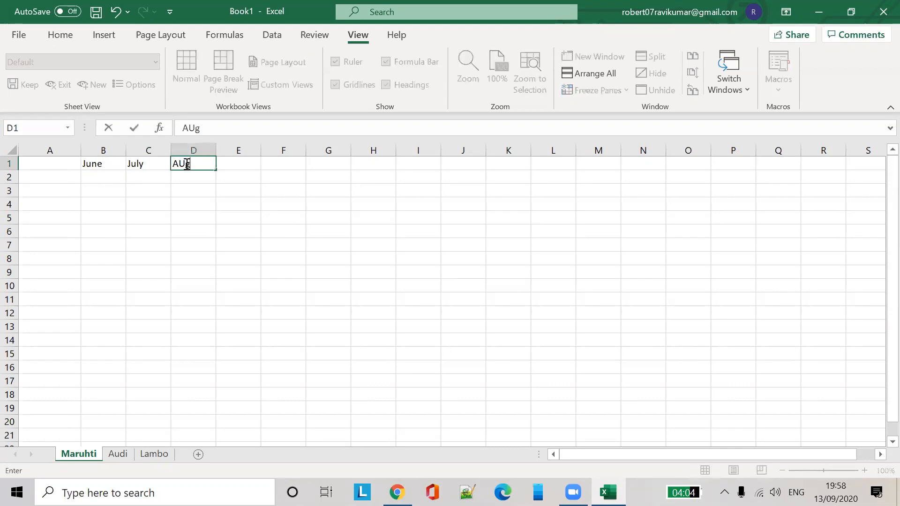
{"action": "key", "text": "BackSpace"}
{"action": "key", "text": "BackSpace"}
{"action": "type", "text": "ug"}
{"action": "left_click", "coordinate": [61, 175]}
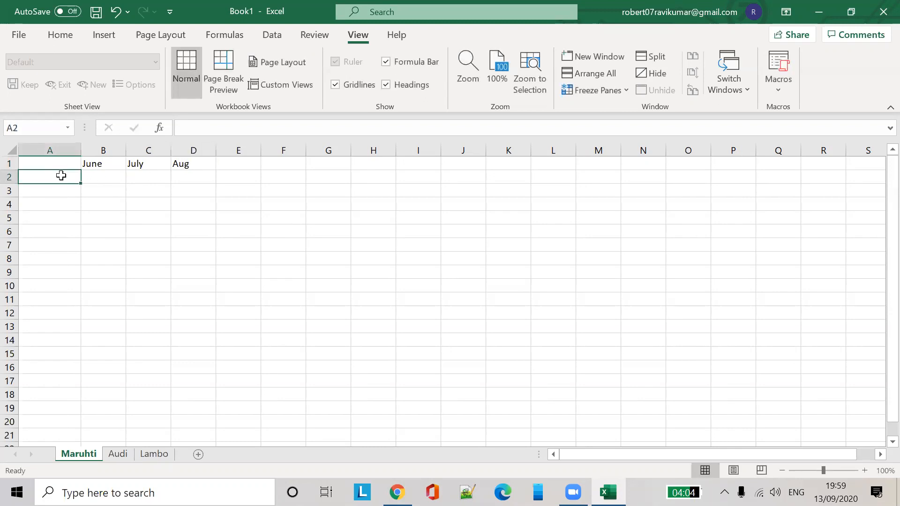
Enter the company names Apple, Sony and Samsumg in A2:A4
{"action": "double_click", "coordinate": [61, 175]}
{"action": "type", "text": "Pr"}
{"action": "key", "text": "BackSpace"}
{"action": "key", "text": "BackSpace"}
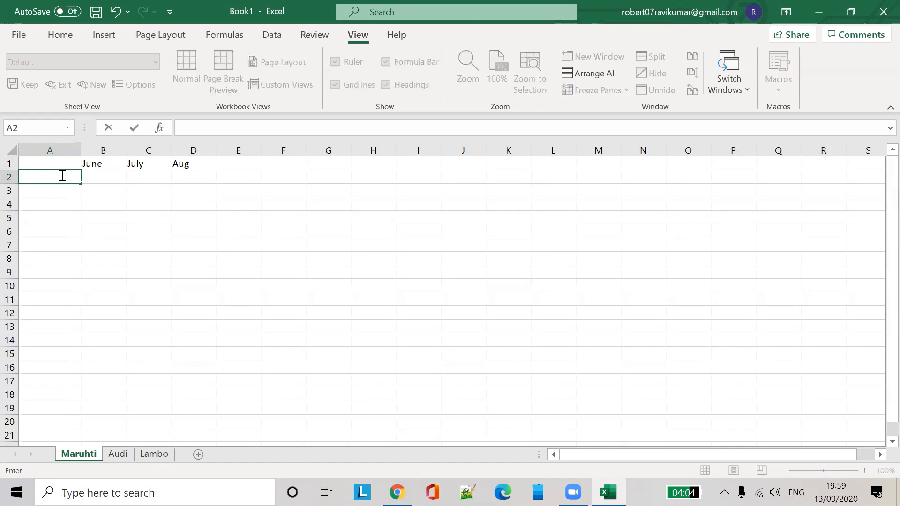
{"action": "type", "text": "Apply"}
{"action": "key", "text": "BackSpace"}
{"action": "type", "text": "e"}
{"action": "left_click", "coordinate": [58, 191]}
{"action": "type", "text": "SOny"}
{"action": "key", "text": "BackSpace"}
{"action": "key", "text": "BackSpace"}
{"action": "key", "text": "BackSpace"}
{"action": "type", "text": "oy"}
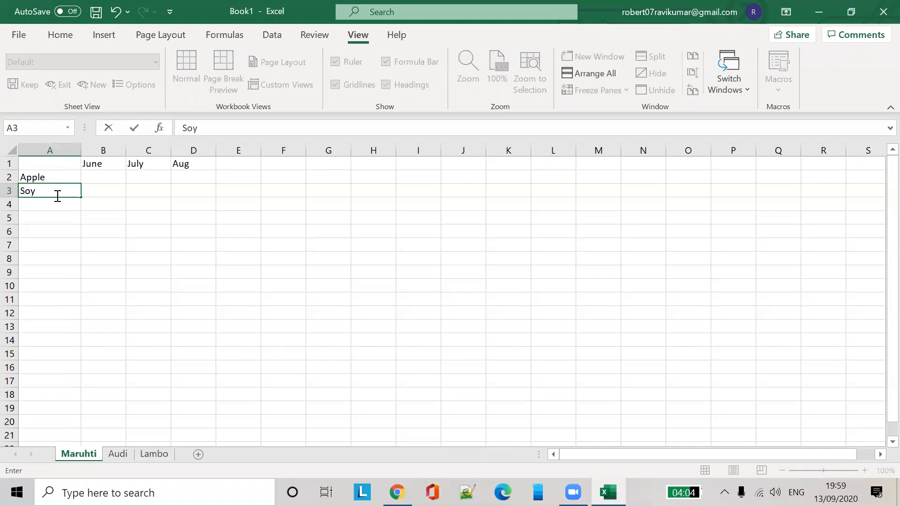
{"action": "key", "text": "BackSpace"}
{"action": "type", "text": "ny"}
{"action": "left_click", "coordinate": [47, 208]}
{"action": "type", "text": "asma"}
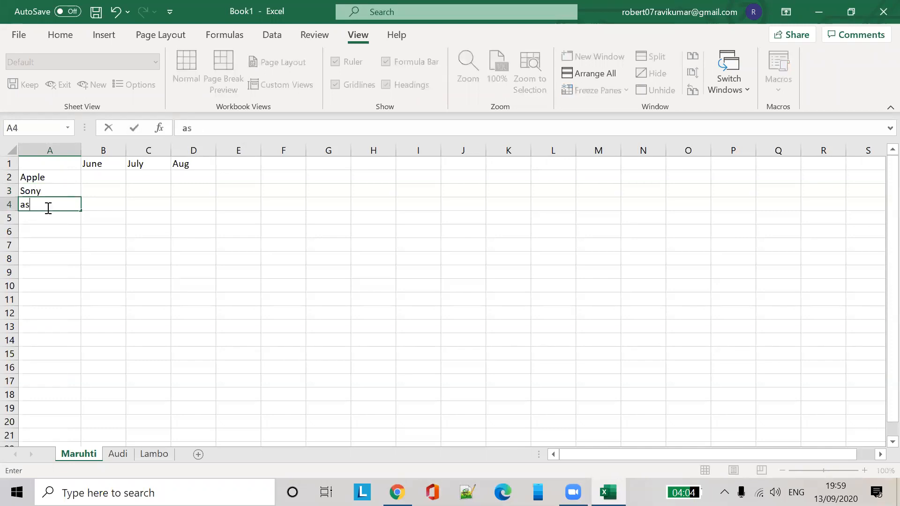
{"action": "key", "text": "BackSpace"}
{"action": "key", "text": "BackSpace"}
{"action": "key", "text": "BackSpace"}
{"action": "key", "text": "BackSpace"}
{"action": "type", "text": "Samsumg"}
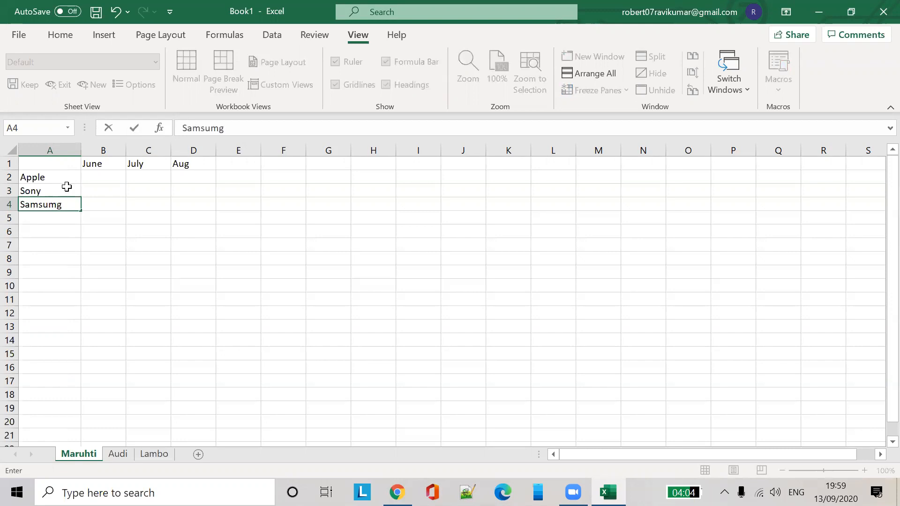
{"action": "left_click", "coordinate": [106, 177]}
Fill June with 12342, 4, 234 and July with 1234, 234, 4
{"action": "type", "text": "12342"}
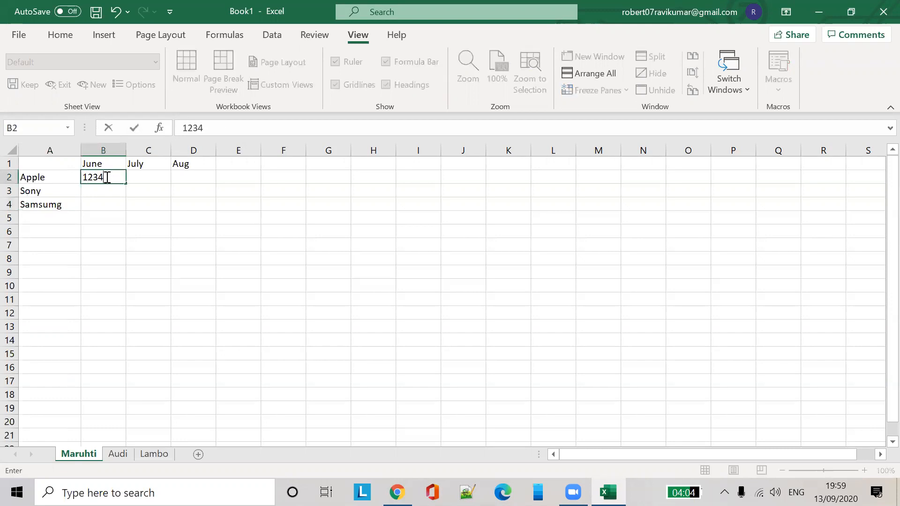
{"action": "left_click", "coordinate": [104, 192]}
{"action": "type", "text": "4"}
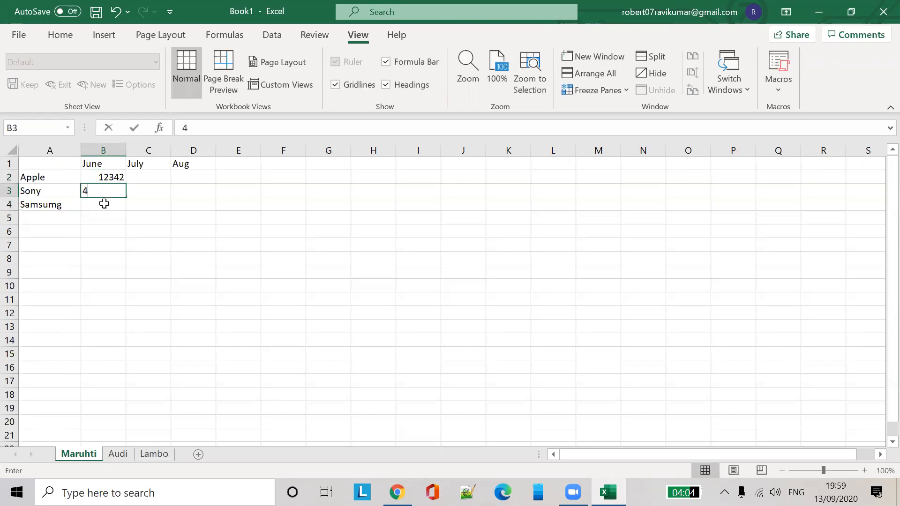
{"action": "left_click", "coordinate": [104, 201]}
{"action": "type", "text": "234"}
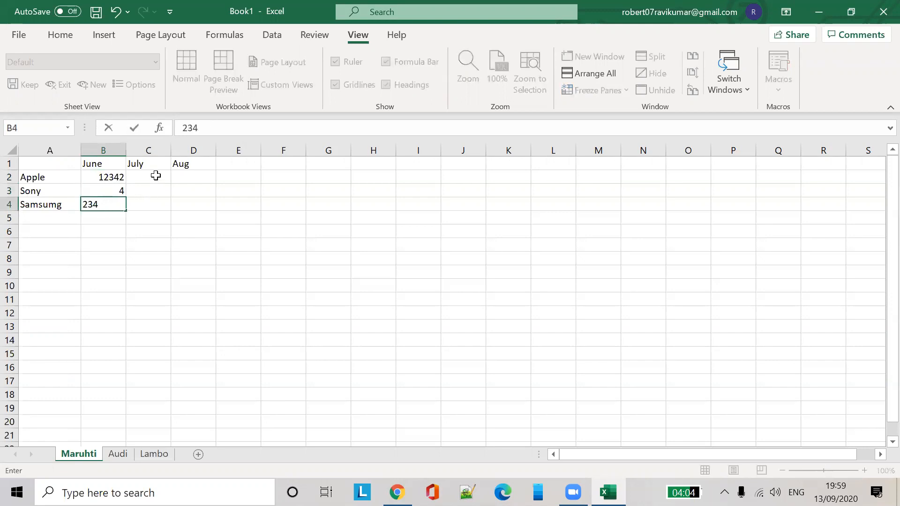
{"action": "left_click", "coordinate": [156, 175]}
{"action": "type", "text": "1234"}
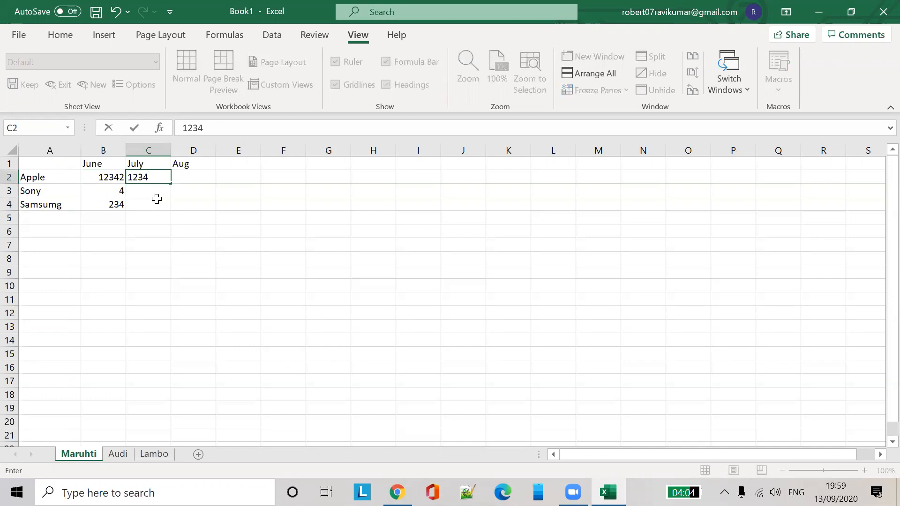
{"action": "left_click", "coordinate": [159, 195]}
{"action": "type", "text": "234"}
{"action": "left_click", "coordinate": [164, 201]}
{"action": "type", "text": "4"}
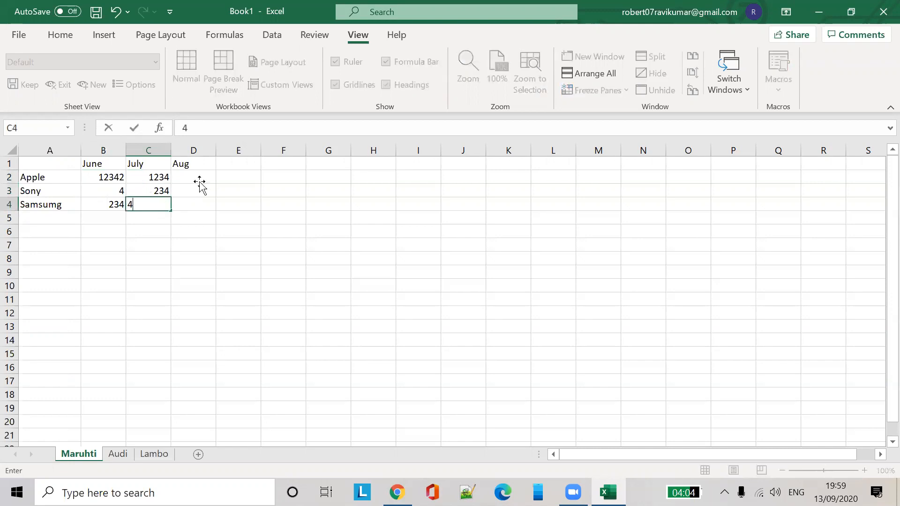
{"action": "left_click", "coordinate": [200, 181]}
Enter Aug values 324, 324 and 4, change C4 to 234, and select the header row
{"action": "type", "text": "324"}
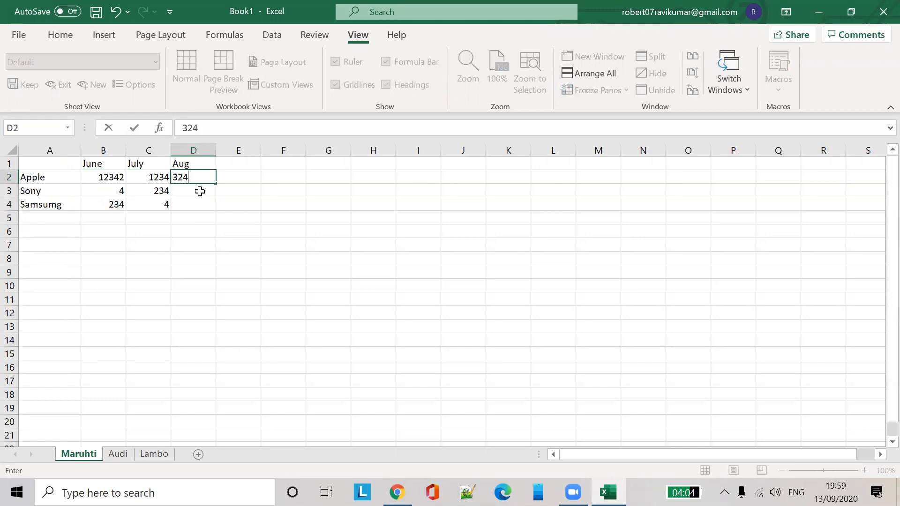
{"action": "left_click", "coordinate": [199, 192]}
{"action": "left_click", "coordinate": [197, 205]}
{"action": "type", "text": "4"}
{"action": "left_click", "coordinate": [205, 191]}
{"action": "type", "text": "324"}
{"action": "left_click", "coordinate": [288, 200]}
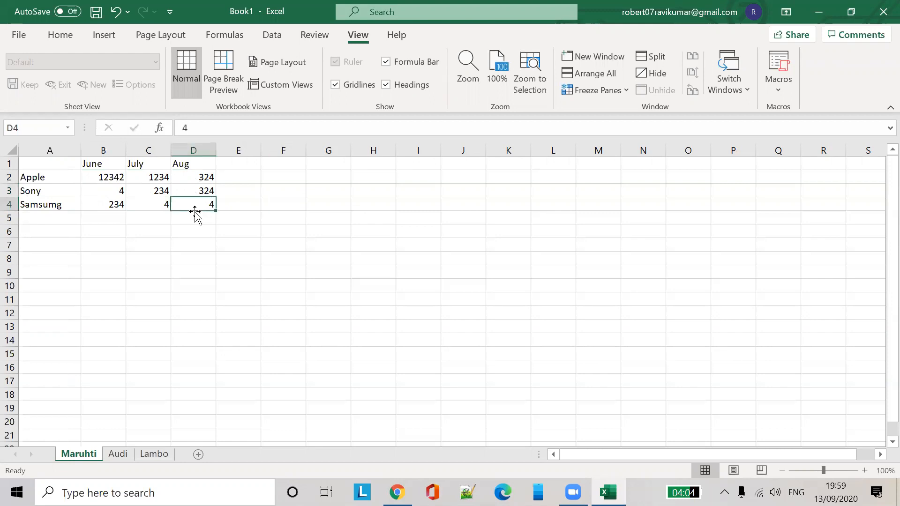
{"action": "type", "text": "234"}
{"action": "left_click", "coordinate": [157, 197]}
{"action": "type", "text": "234"}
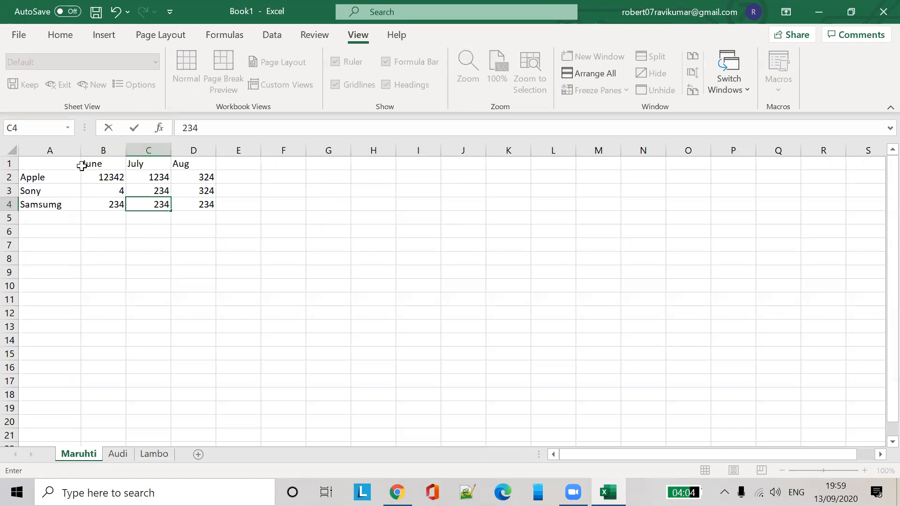
{"action": "left_click", "coordinate": [9, 164]}
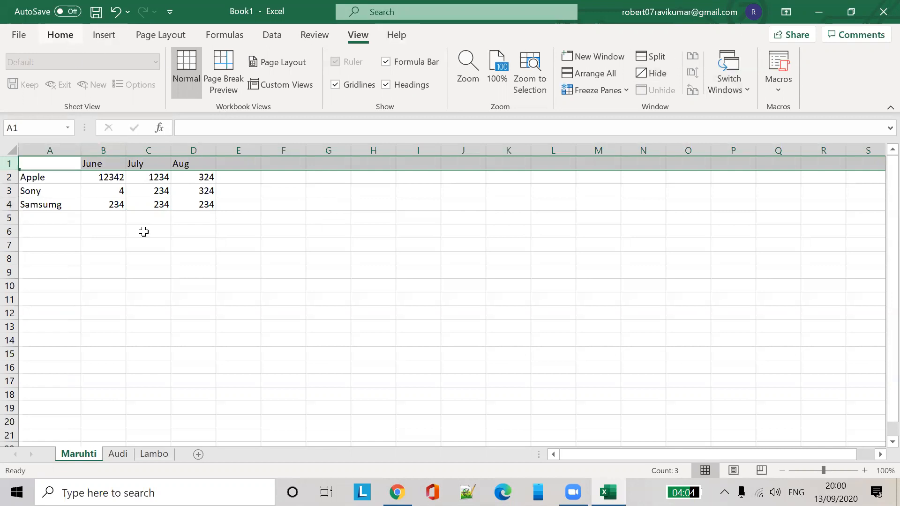
{"action": "left_click", "coordinate": [71, 36]}
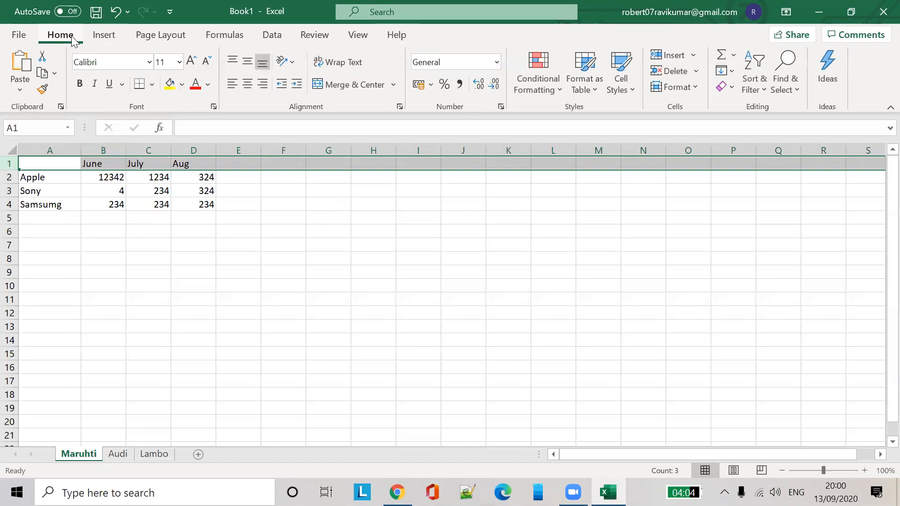
Turn on header filters, filter June to show only Sony, then show all rows again
{"action": "left_click", "coordinate": [758, 91]}
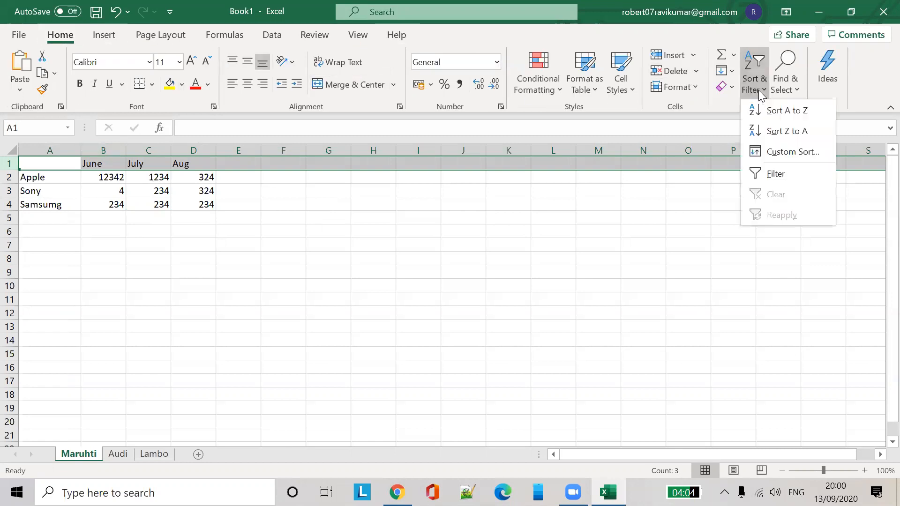
{"action": "left_click", "coordinate": [785, 174]}
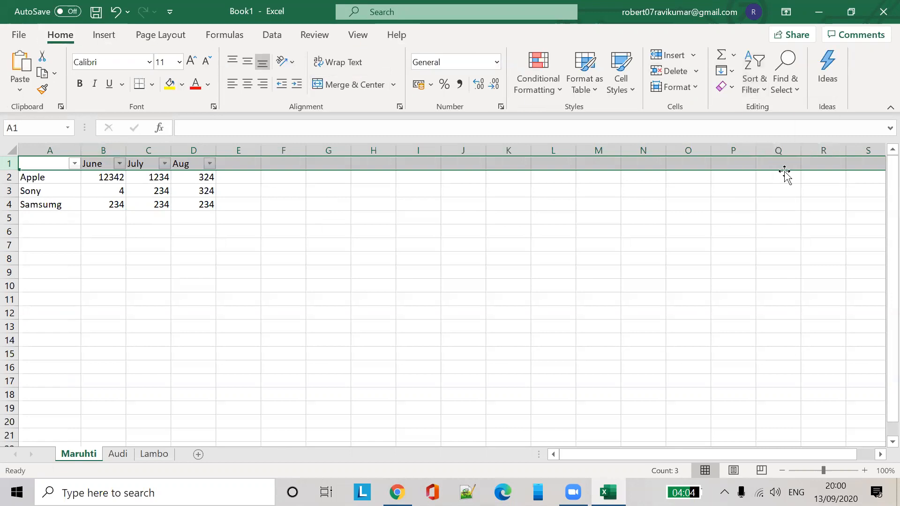
{"action": "left_click", "coordinate": [99, 217]}
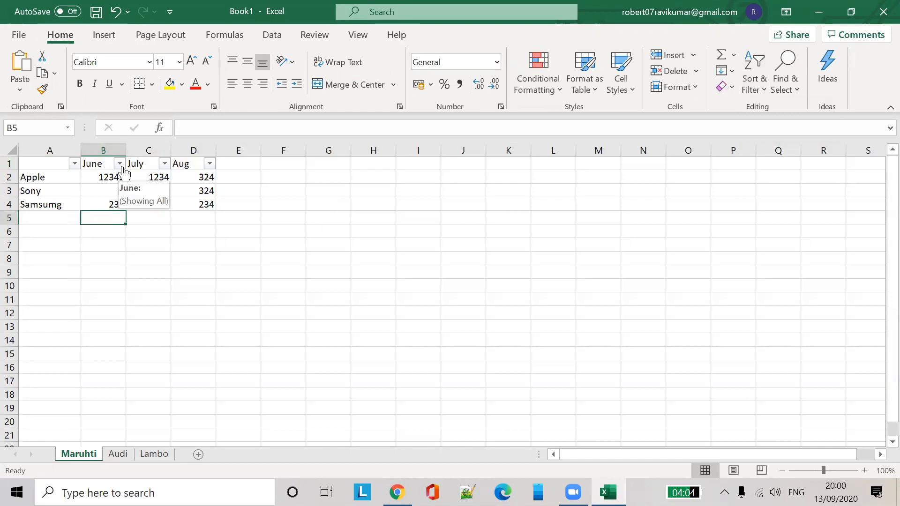
{"action": "left_click", "coordinate": [120, 164]}
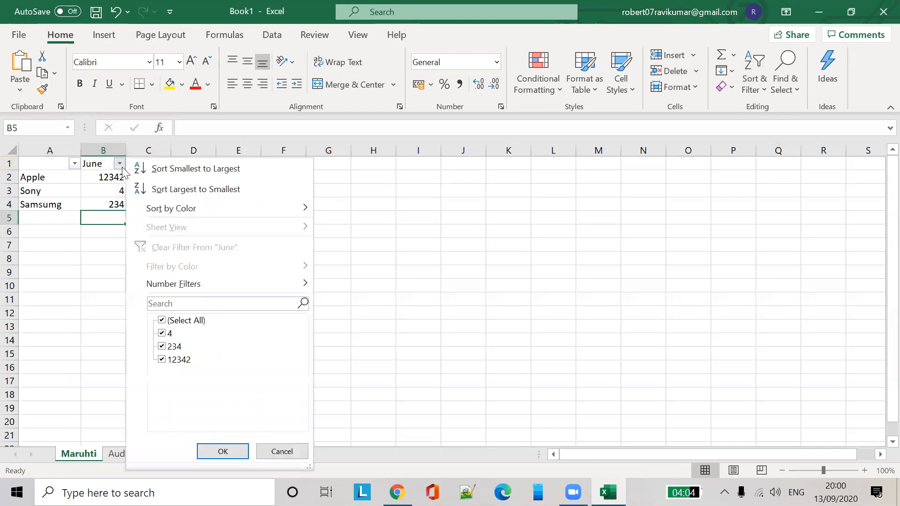
{"action": "left_click", "coordinate": [162, 346]}
{"action": "left_click", "coordinate": [162, 360]}
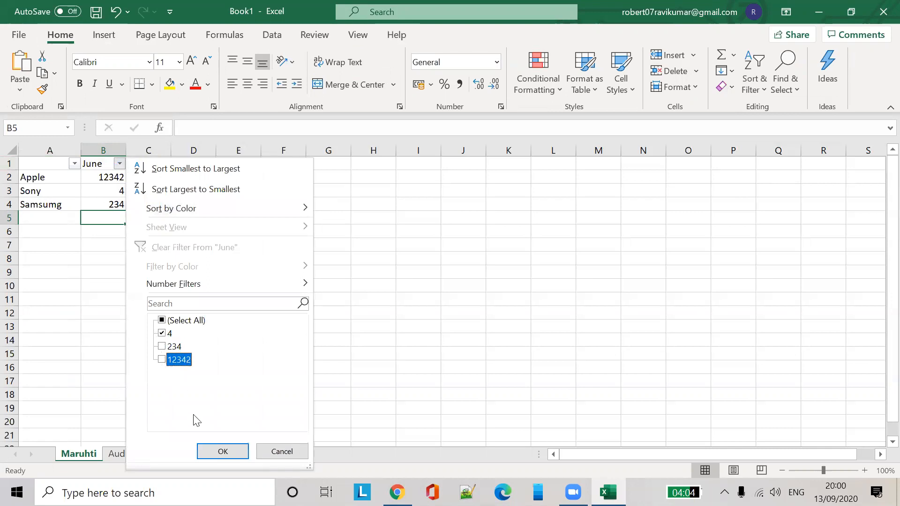
{"action": "left_click", "coordinate": [223, 452]}
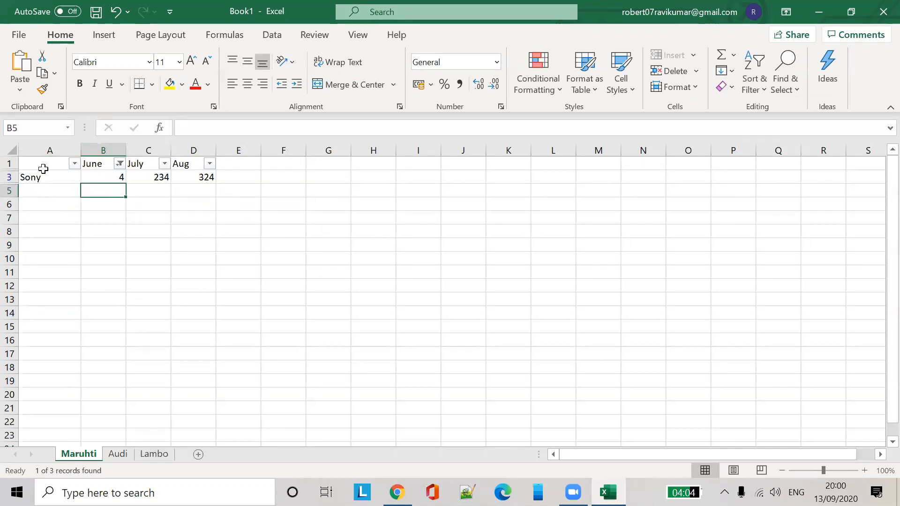
{"action": "left_click", "coordinate": [120, 164]}
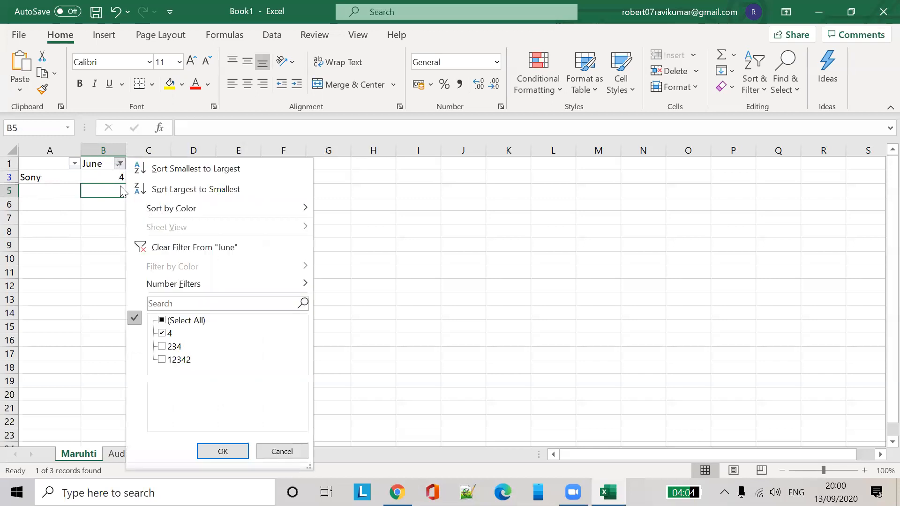
{"action": "left_click", "coordinate": [162, 346]}
{"action": "left_click", "coordinate": [163, 360]}
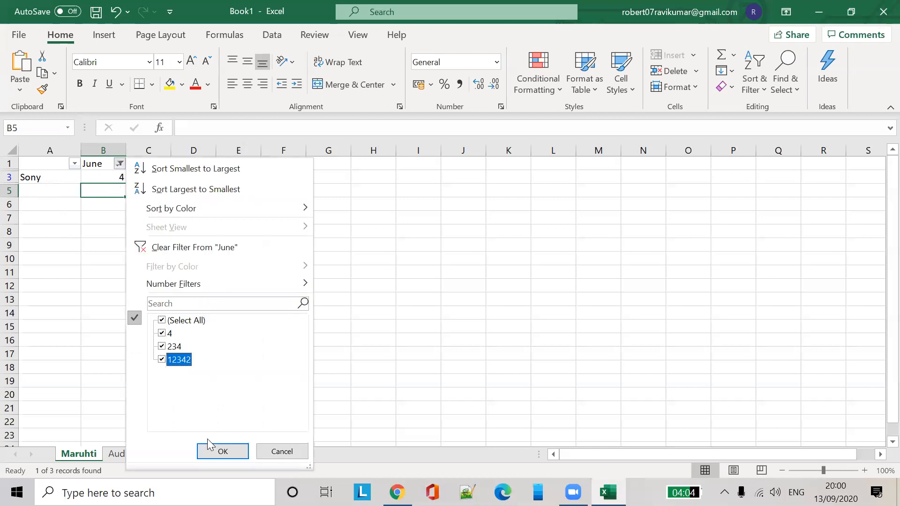
{"action": "left_click", "coordinate": [229, 454]}
{"action": "left_click", "coordinate": [226, 448]}
{"action": "left_click", "coordinate": [280, 232]}
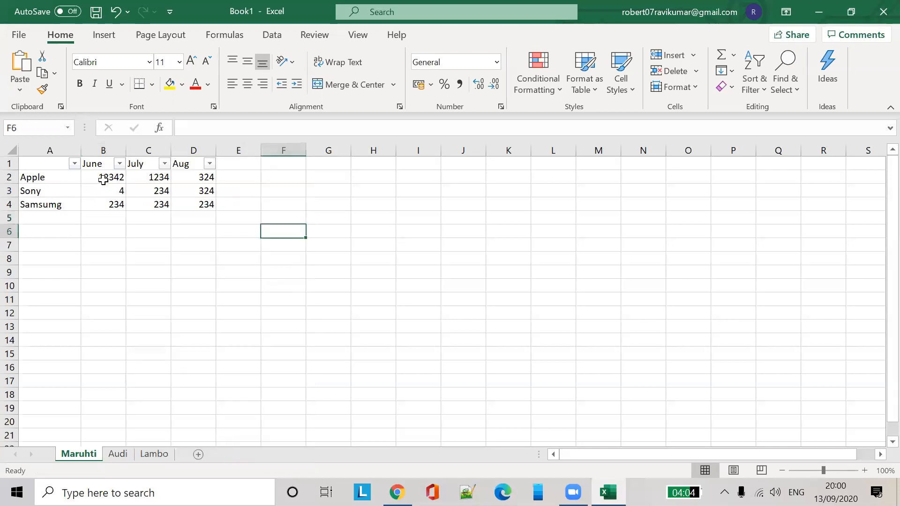
Filter Aug to 234 showing only Samsumg, sort by Aug, then restore all rows
{"action": "left_click", "coordinate": [209, 163]}
{"action": "left_click", "coordinate": [52, 321]}
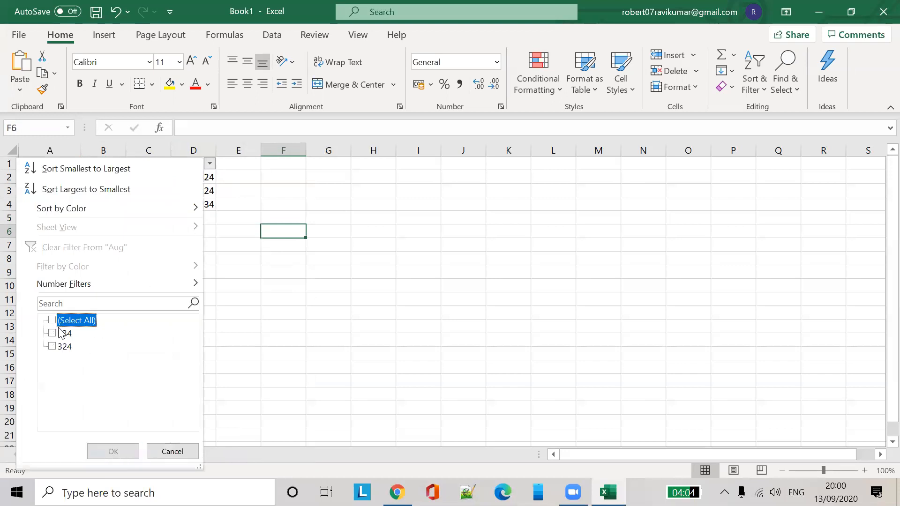
{"action": "left_click", "coordinate": [64, 334]}
{"action": "left_click", "coordinate": [113, 451]}
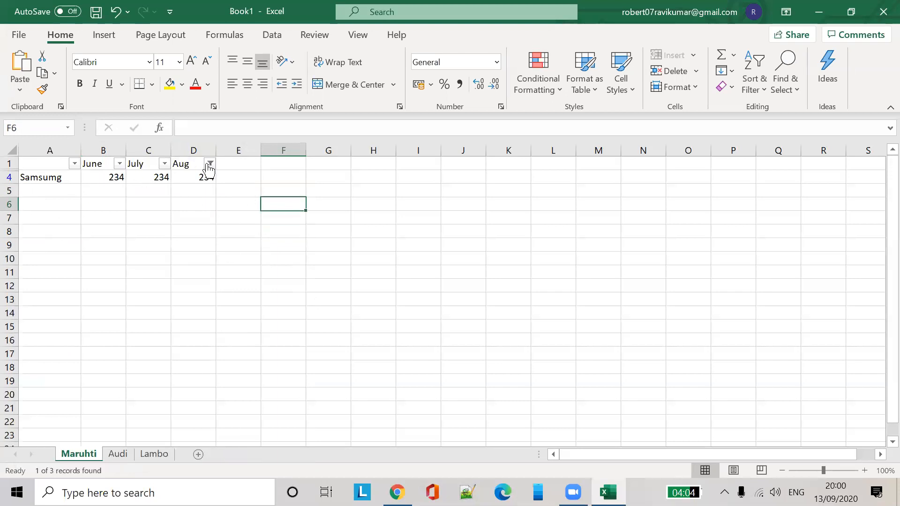
{"action": "left_click", "coordinate": [209, 164]}
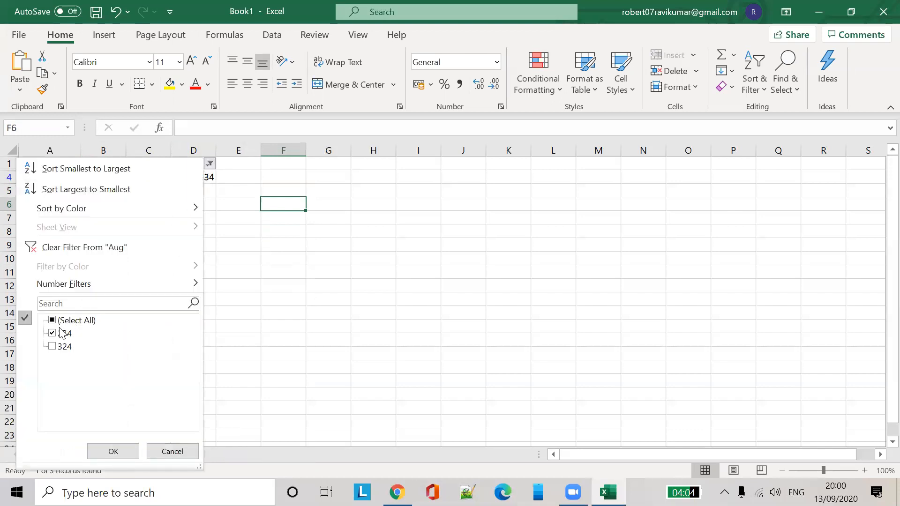
{"action": "left_click", "coordinate": [54, 321]}
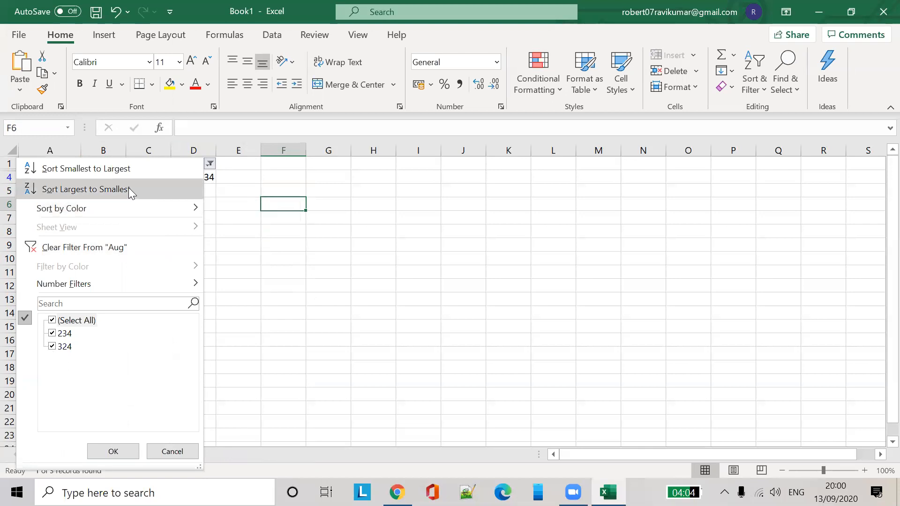
{"action": "left_click", "coordinate": [127, 170]}
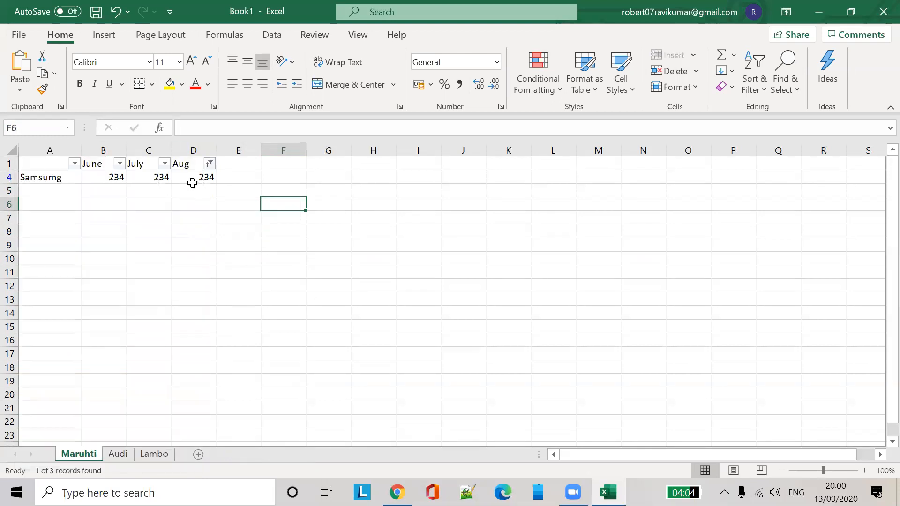
{"action": "left_click", "coordinate": [209, 169]}
{"action": "left_click", "coordinate": [52, 347]}
{"action": "left_click", "coordinate": [115, 451]}
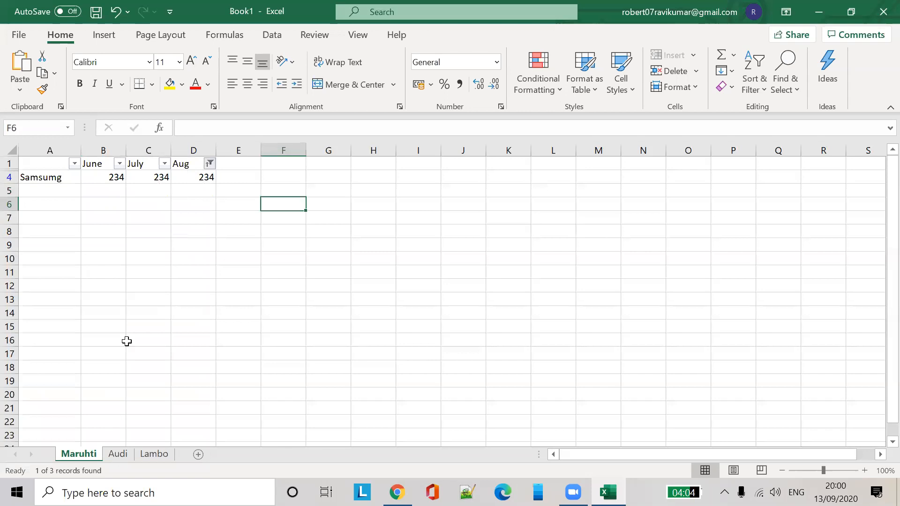
Sort the table rows ascending by Aug, then ascending by June
{"action": "left_click", "coordinate": [210, 167]}
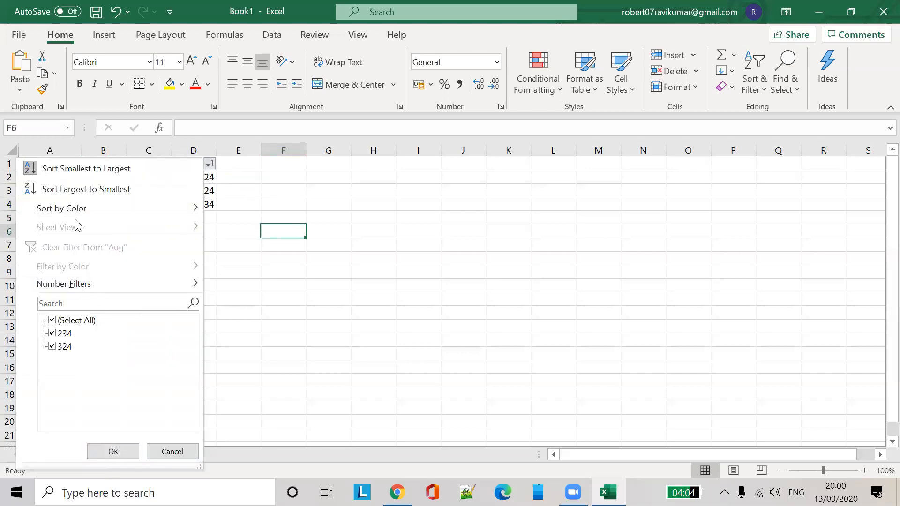
{"action": "left_click", "coordinate": [142, 169]}
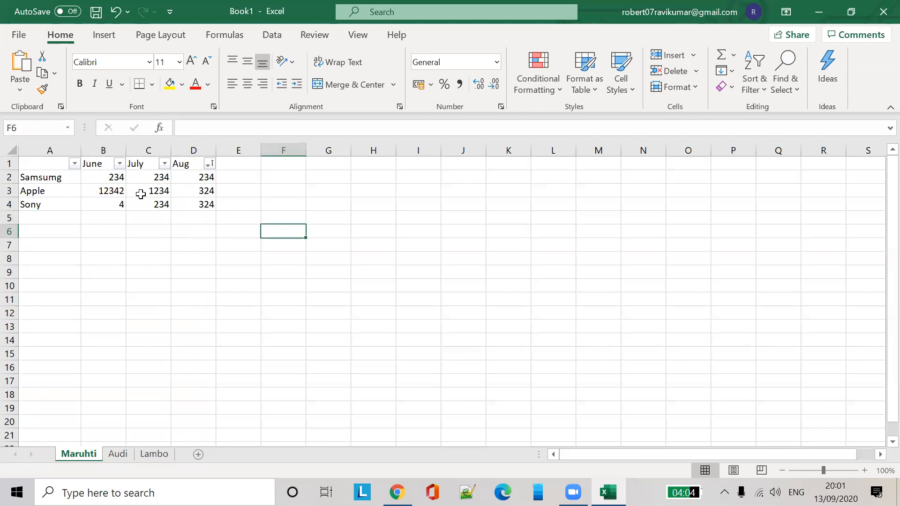
{"action": "left_click", "coordinate": [120, 164]}
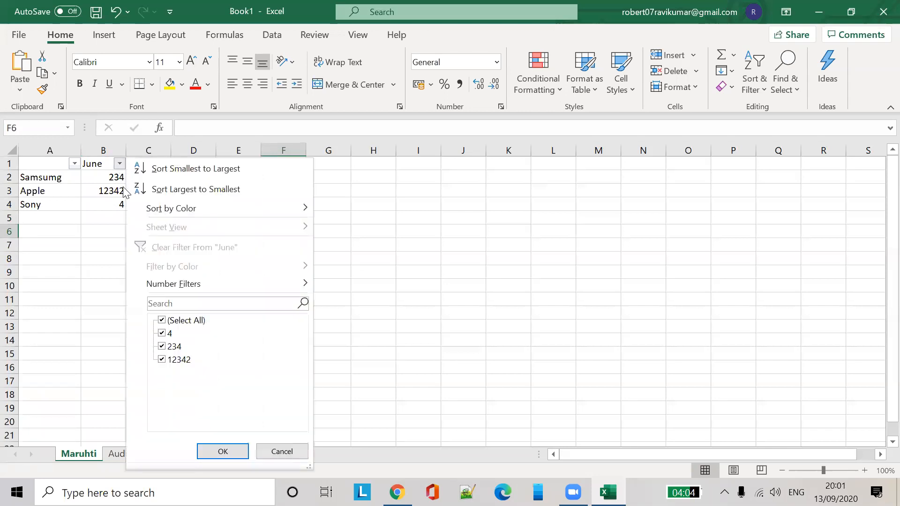
{"action": "left_click", "coordinate": [174, 167]}
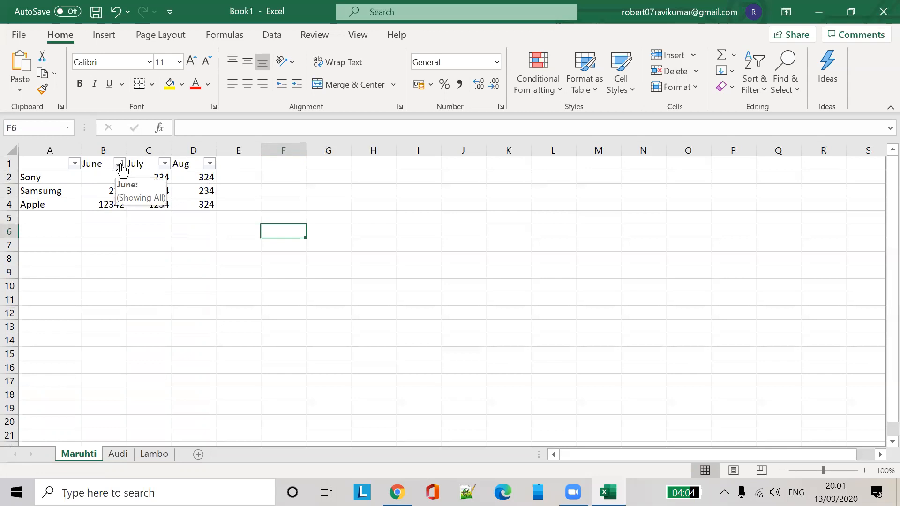
Sort the rows by July from largest to smallest so Apple with 1234 comes first
{"action": "left_click", "coordinate": [165, 164]}
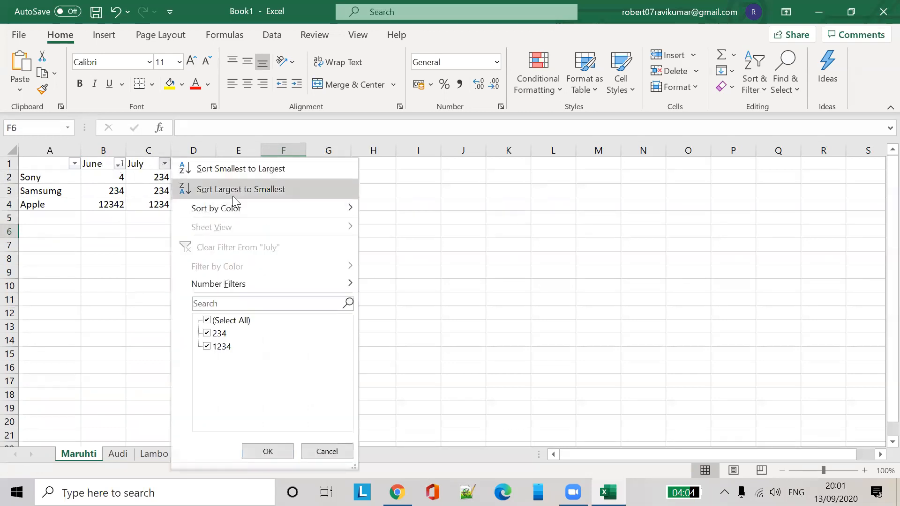
{"action": "left_click", "coordinate": [256, 170]}
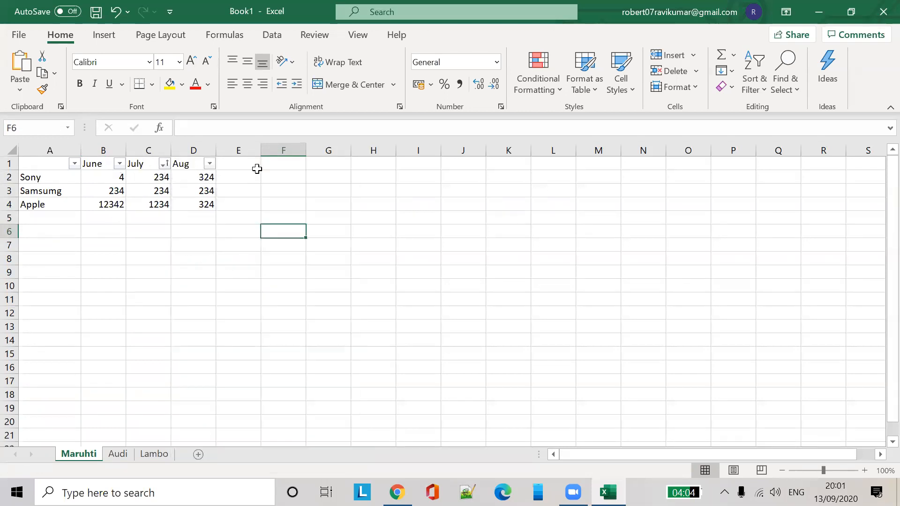
{"action": "left_click", "coordinate": [165, 169]}
{"action": "left_click", "coordinate": [163, 164]}
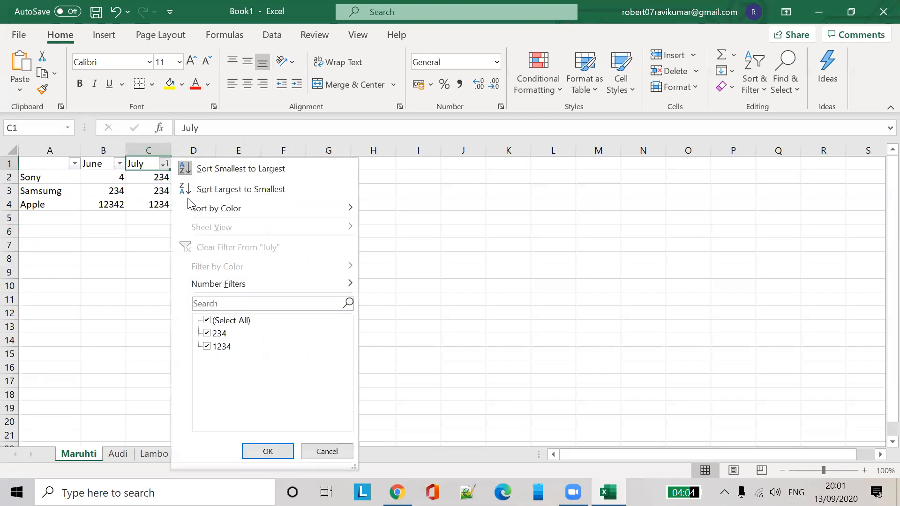
{"action": "left_click", "coordinate": [219, 190]}
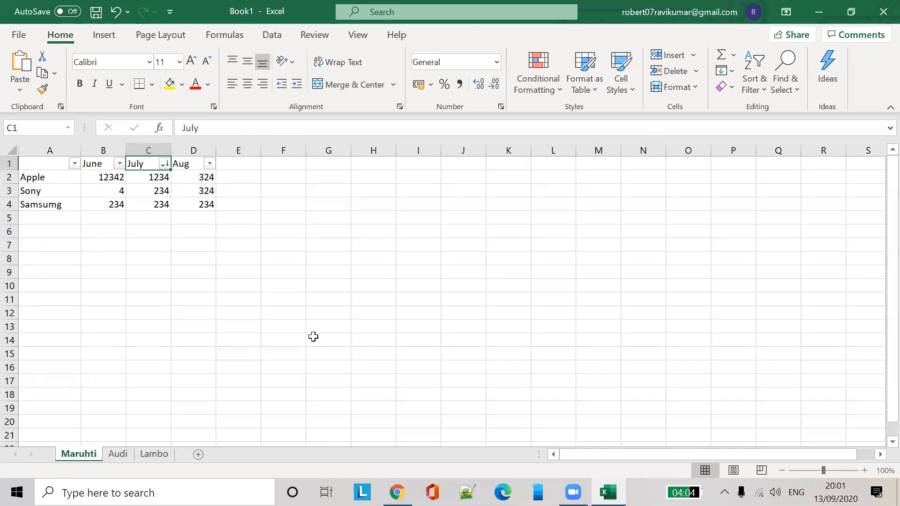
{"action": "left_click", "coordinate": [325, 260]}
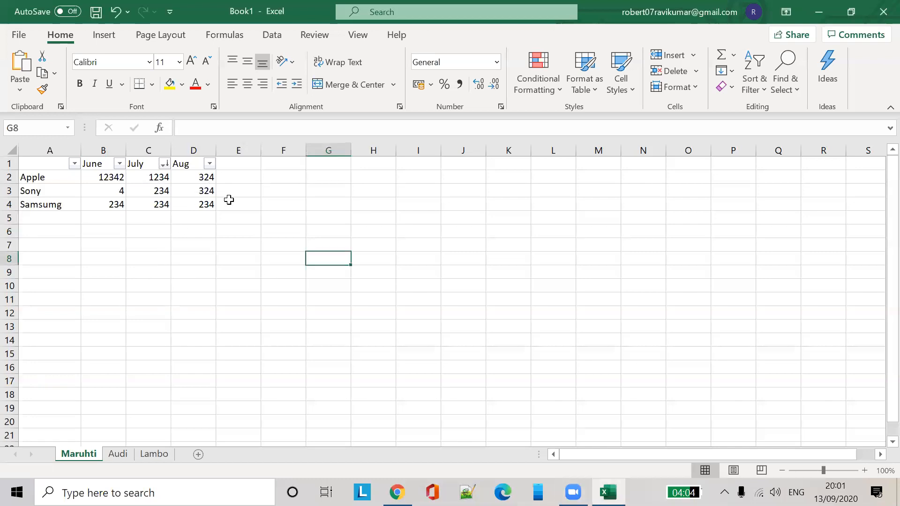
{"action": "left_click", "coordinate": [214, 199]}
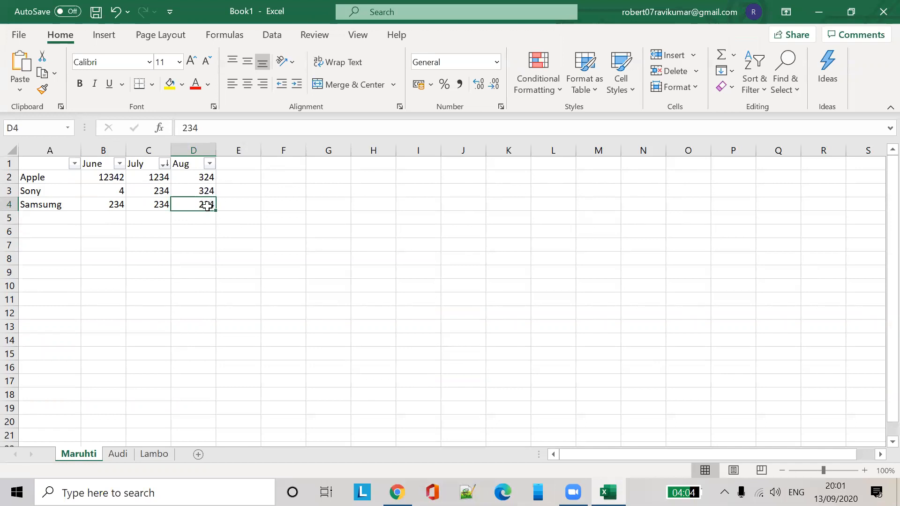
Delete the old table's contents in A1:D4
{"action": "left_click", "coordinate": [28, 162], "text": "shift"}
{"action": "key", "text": "Delete"}
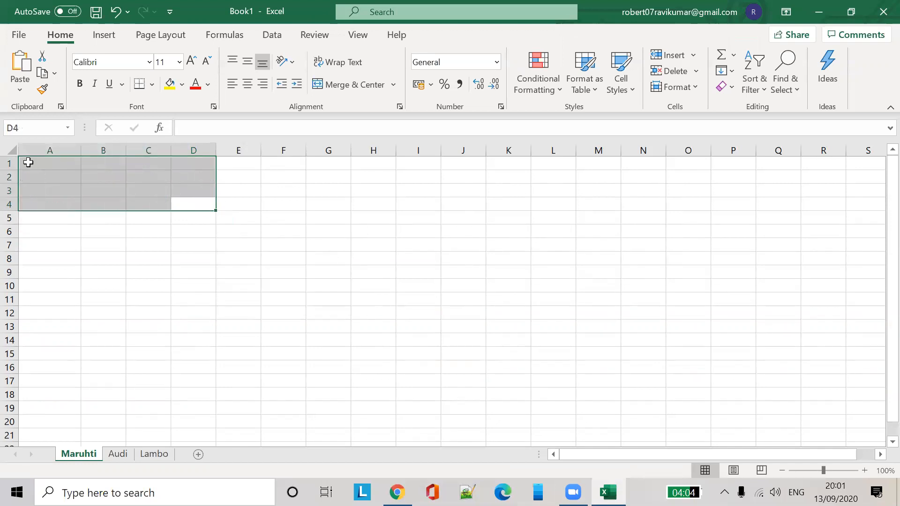
{"action": "left_click", "coordinate": [151, 247]}
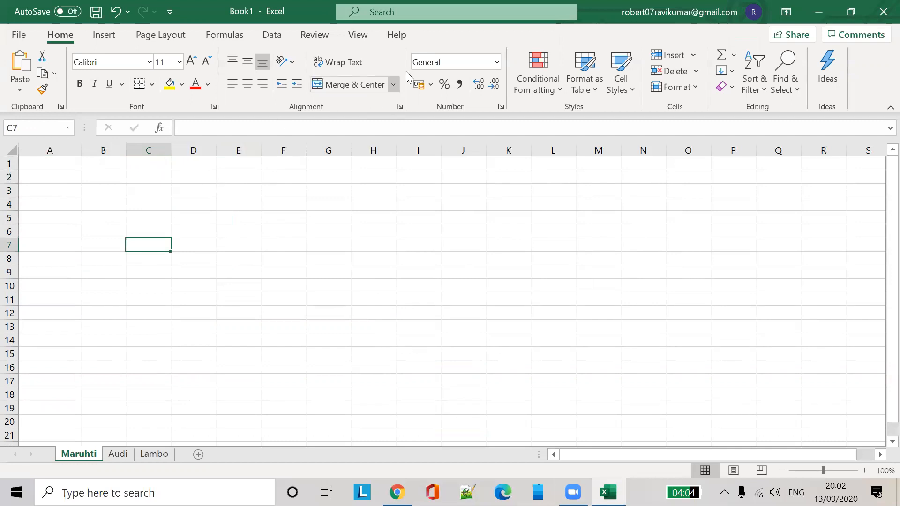
{"action": "left_click", "coordinate": [49, 176]}
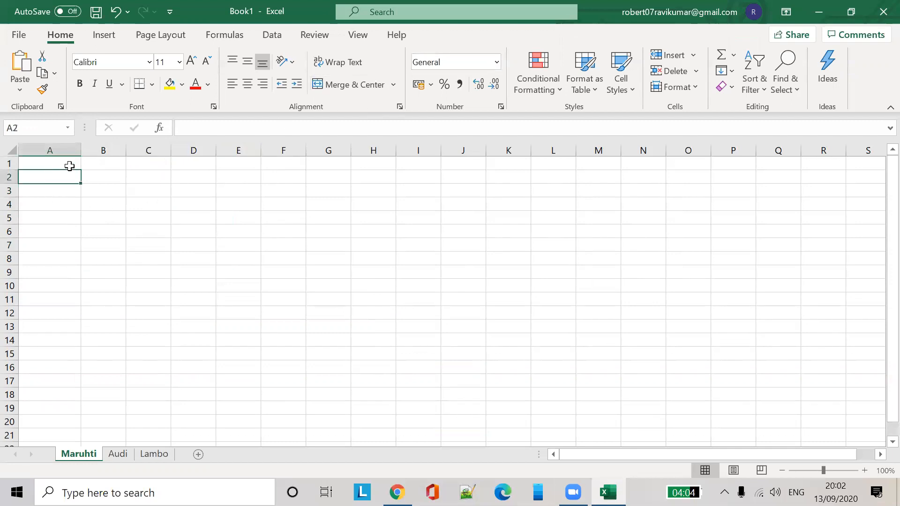
Enter the starting values 1, 2 and 3 in B1:B3
{"action": "left_click", "coordinate": [108, 167]}
{"action": "type", "text": "1"}
{"action": "key", "text": "Return"}
{"action": "type", "text": "2"}
{"action": "key", "text": "Return"}
{"action": "type", "text": "3"}
{"action": "left_click", "coordinate": [137, 175]}
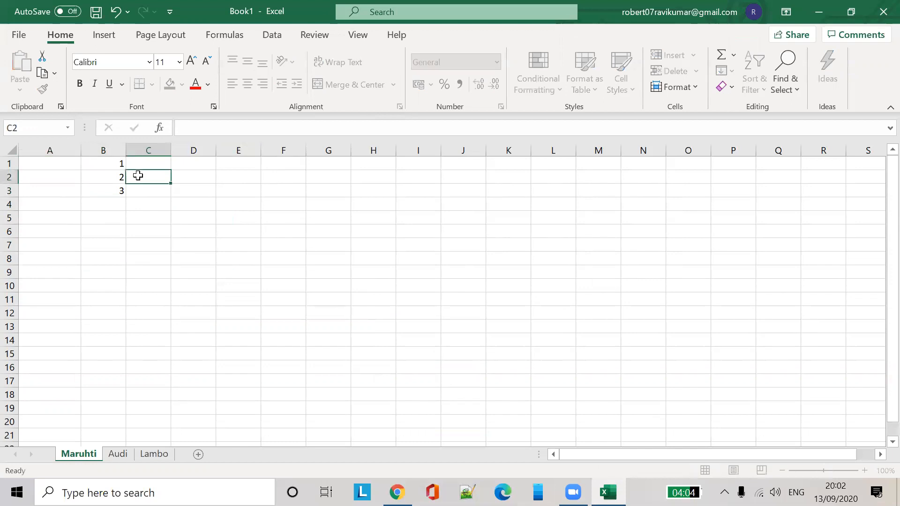
Extend the 1, 2, 3 series down column B to row 26
{"action": "left_click", "coordinate": [118, 165]}
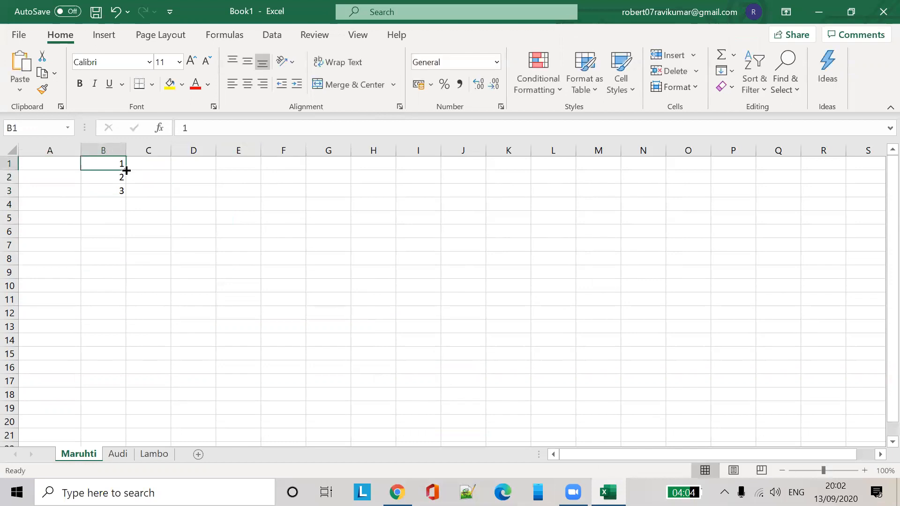
{"action": "left_click_drag", "start_coordinate": [126, 170], "coordinate": [125, 203]}
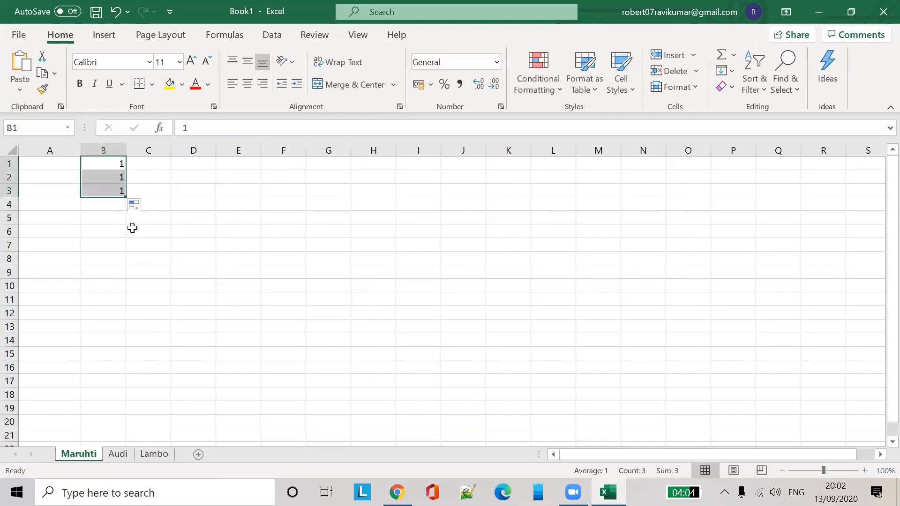
{"action": "key", "text": "ctrl+z"}
{"action": "left_click", "coordinate": [147, 201]}
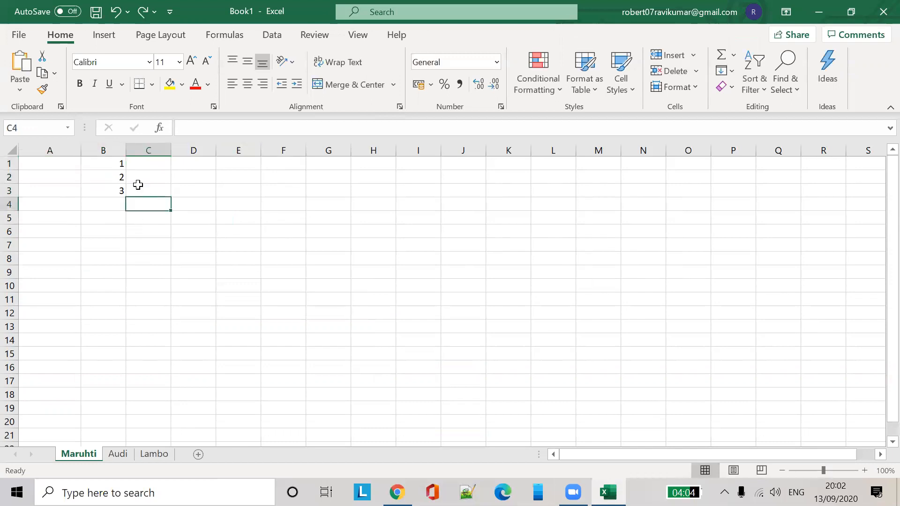
{"action": "left_click_drag", "start_coordinate": [118, 165], "coordinate": [112, 191]}
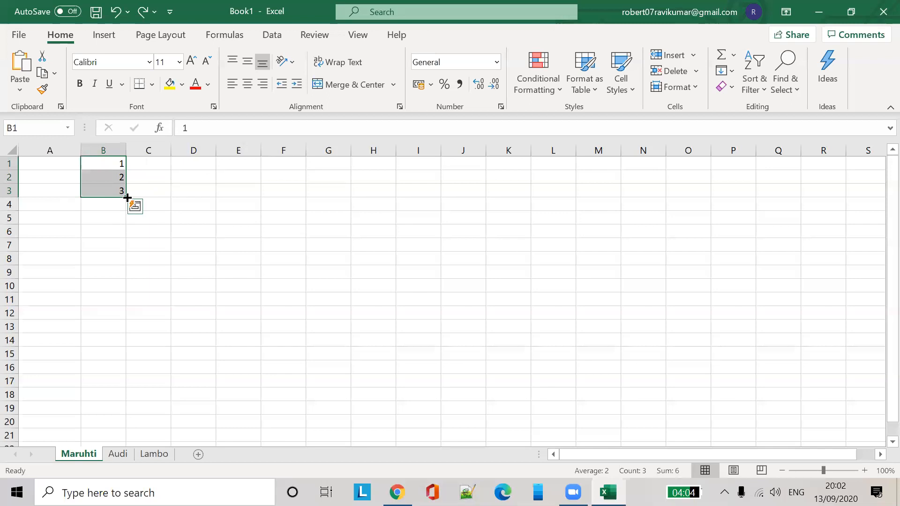
{"action": "left_click_drag", "start_coordinate": [127, 198], "coordinate": [127, 198]}
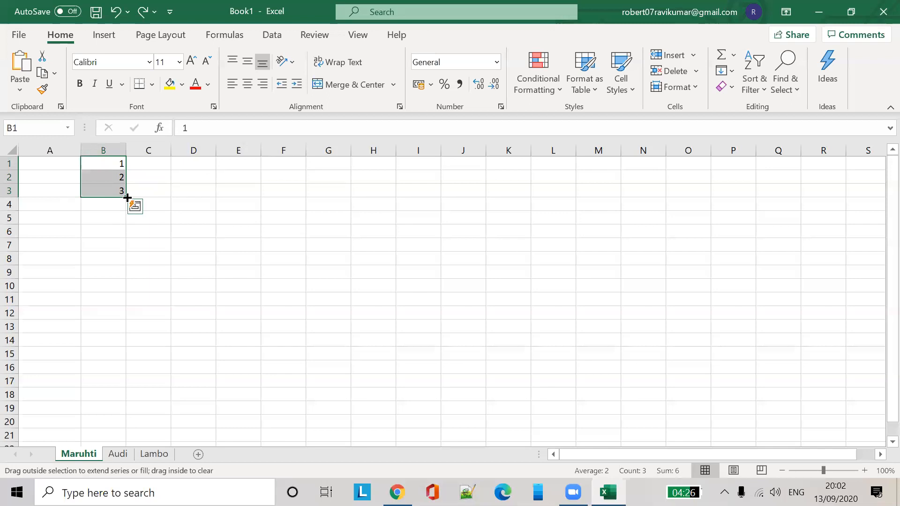
{"action": "left_click_drag", "start_coordinate": [128, 198], "coordinate": [187, 376]}
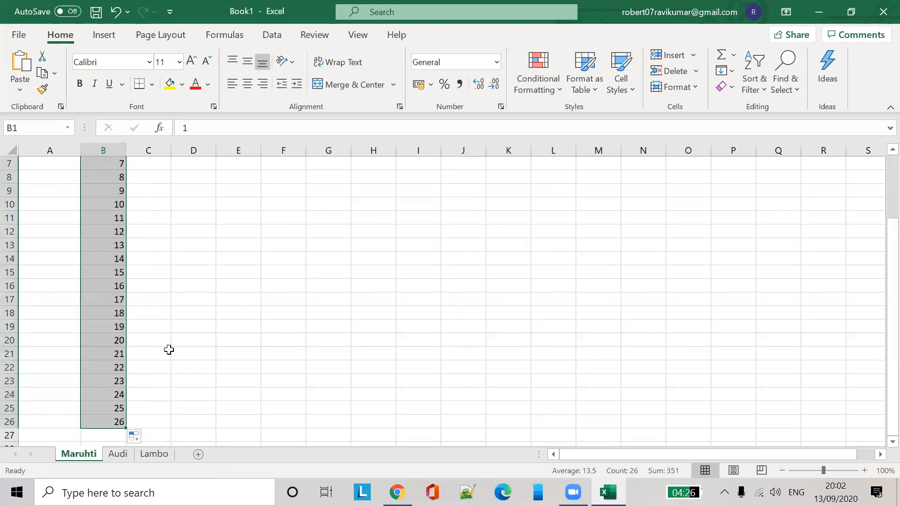
{"action": "scroll", "coordinate": [169, 351], "scroll_direction": "up", "scroll_amount": 2}
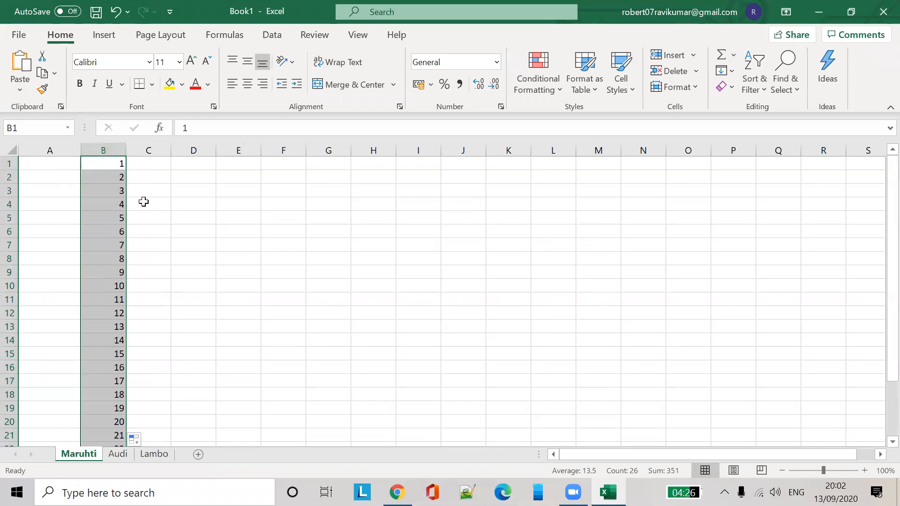
Enter 1, 2 and 3 in C1:C3 to start a second count
{"action": "left_click", "coordinate": [162, 166]}
{"action": "type", "text": "1"}
{"action": "key", "text": "Return"}
{"action": "type", "text": "2"}
{"action": "key", "text": "Return"}
{"action": "type", "text": "3"}
{"action": "left_click", "coordinate": [167, 163]}
Extend column C's count down to 19 and enter 2 and 4 in D1:D2
{"action": "left_click_drag", "start_coordinate": [163, 163], "coordinate": [161, 417]}
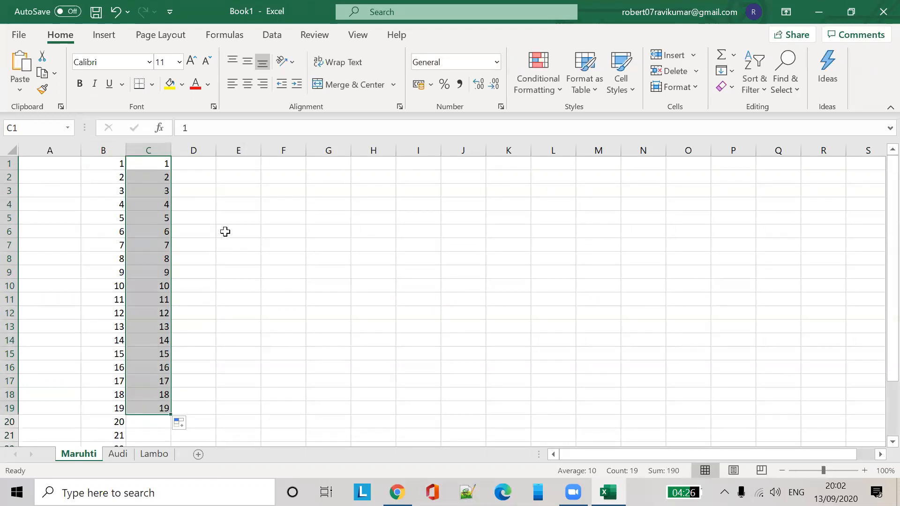
{"action": "left_click", "coordinate": [212, 164]}
{"action": "type", "text": "2"}
{"action": "key", "text": "Return"}
{"action": "type", "text": "4"}
Add 6 in D3 and fill column D with even numbers down to 36 in D18
{"action": "left_click", "coordinate": [202, 202]}
{"action": "left_click", "coordinate": [200, 191]}
{"action": "type", "text": "5"}
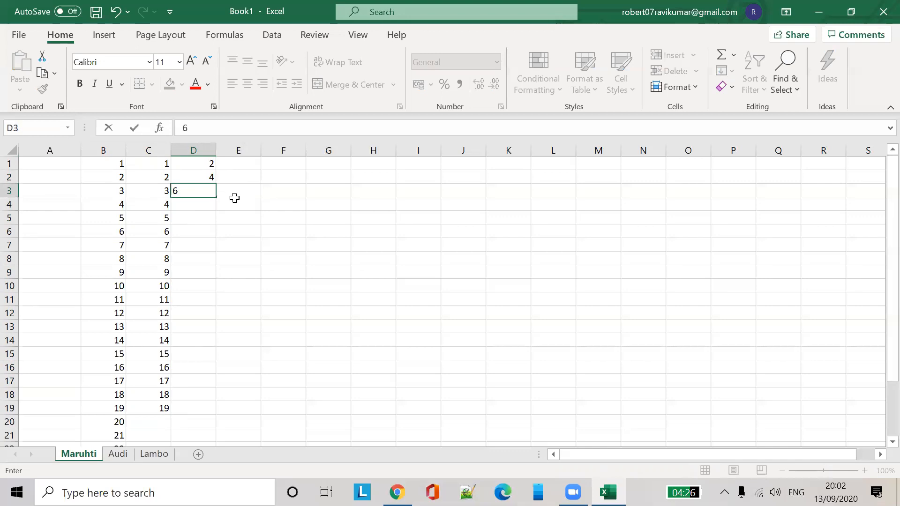
{"action": "left_click", "coordinate": [235, 200]}
{"action": "left_click_drag", "start_coordinate": [209, 163], "coordinate": [181, 405]}
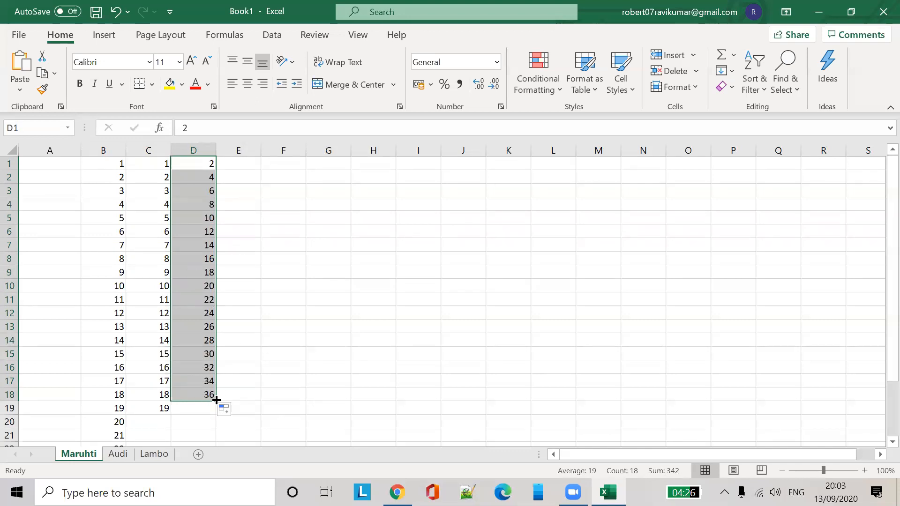
{"action": "left_click", "coordinate": [271, 225]}
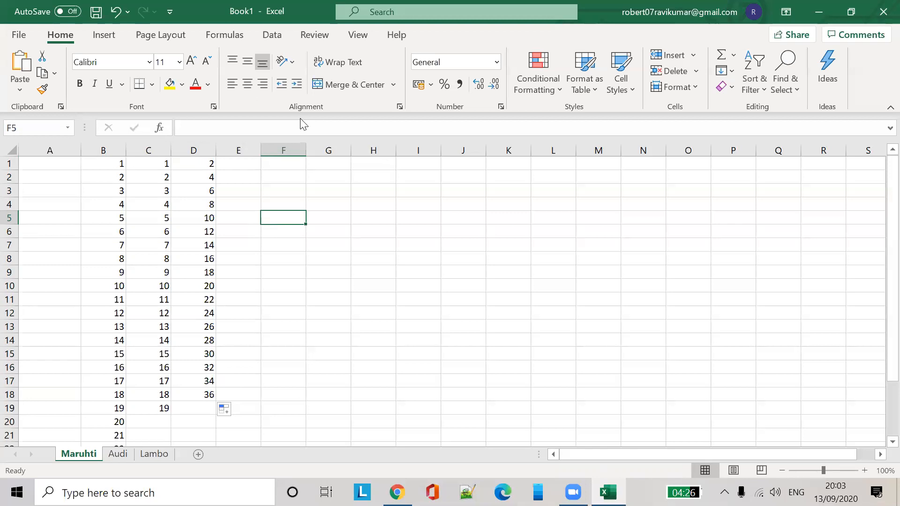
{"action": "left_click", "coordinate": [574, 248]}
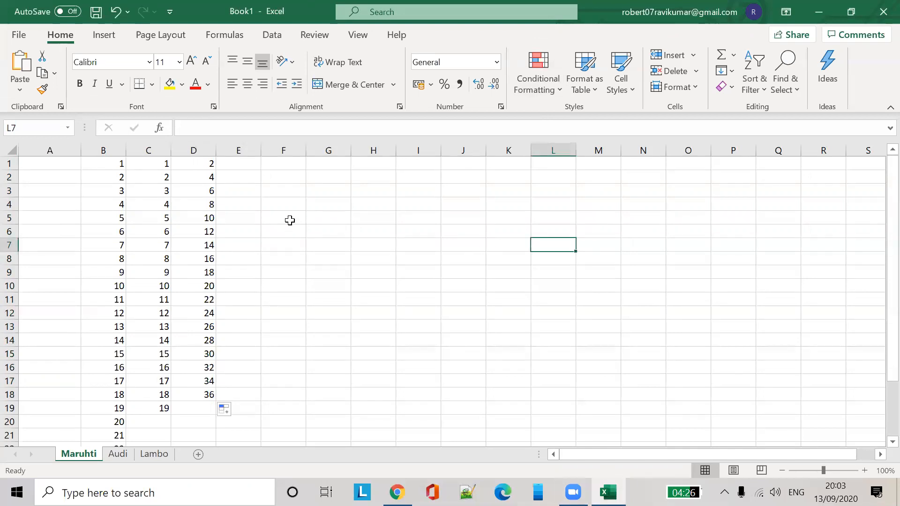
{"action": "scroll", "coordinate": [251, 356], "scroll_direction": "down", "scroll_amount": 2}
{"action": "scroll", "coordinate": [251, 356], "scroll_direction": "up", "scroll_amount": 2}
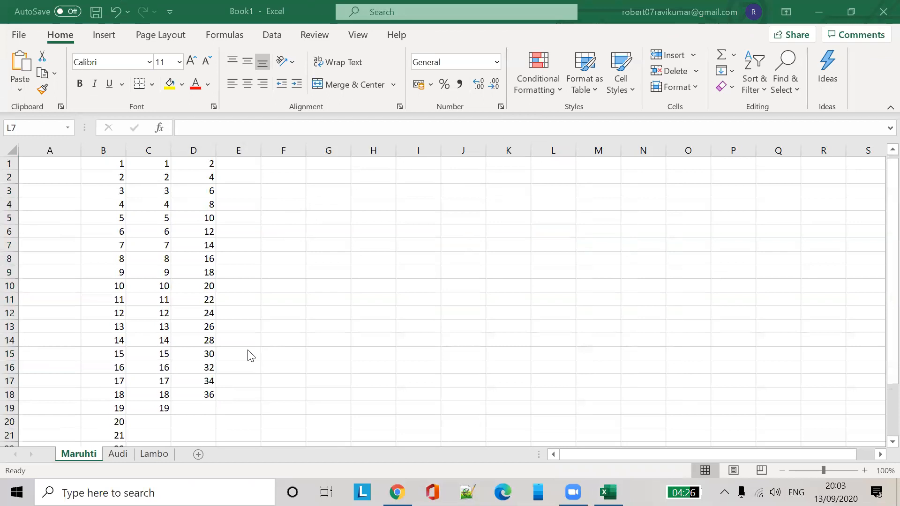